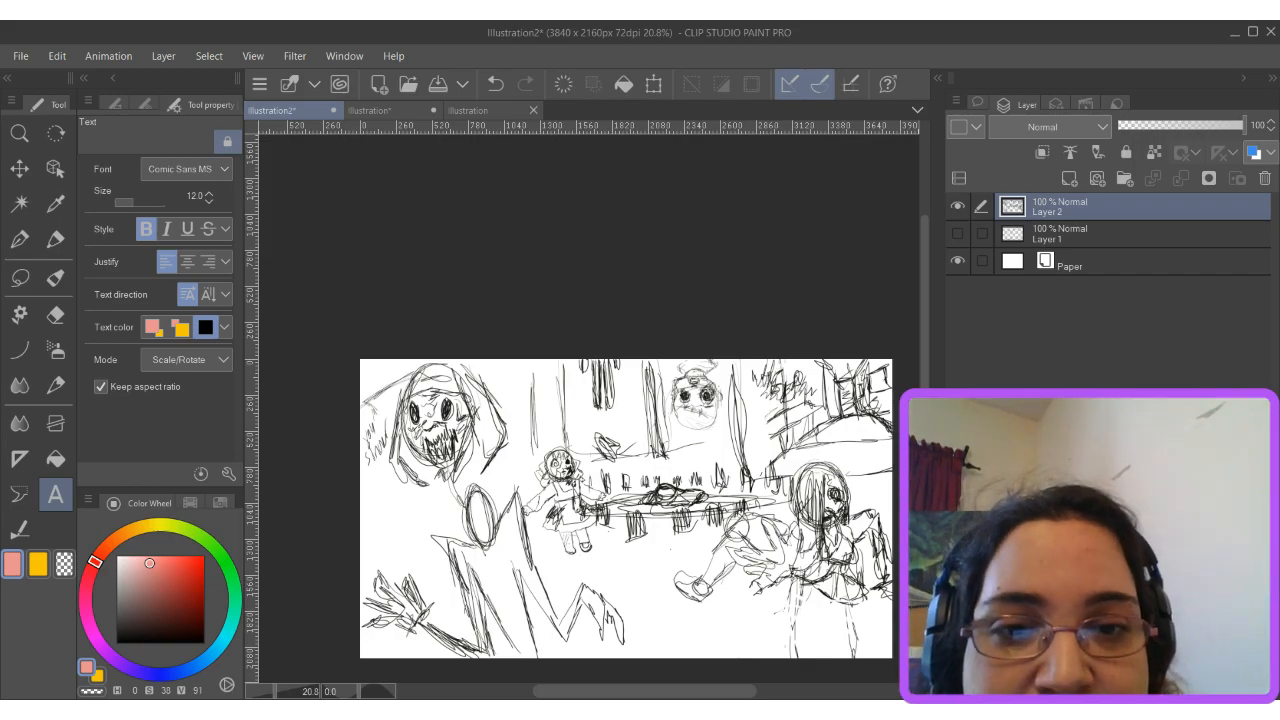
Move the pink-line crawling-figure canvas behind the other two open illustrations, keeping all three docked together.
{"action": "scroll", "coordinate": [811, 518], "scroll_direction": "up", "scroll_amount": 1}
{"action": "left_click_drag", "start_coordinate": [811, 518], "coordinate": [789, 399]}
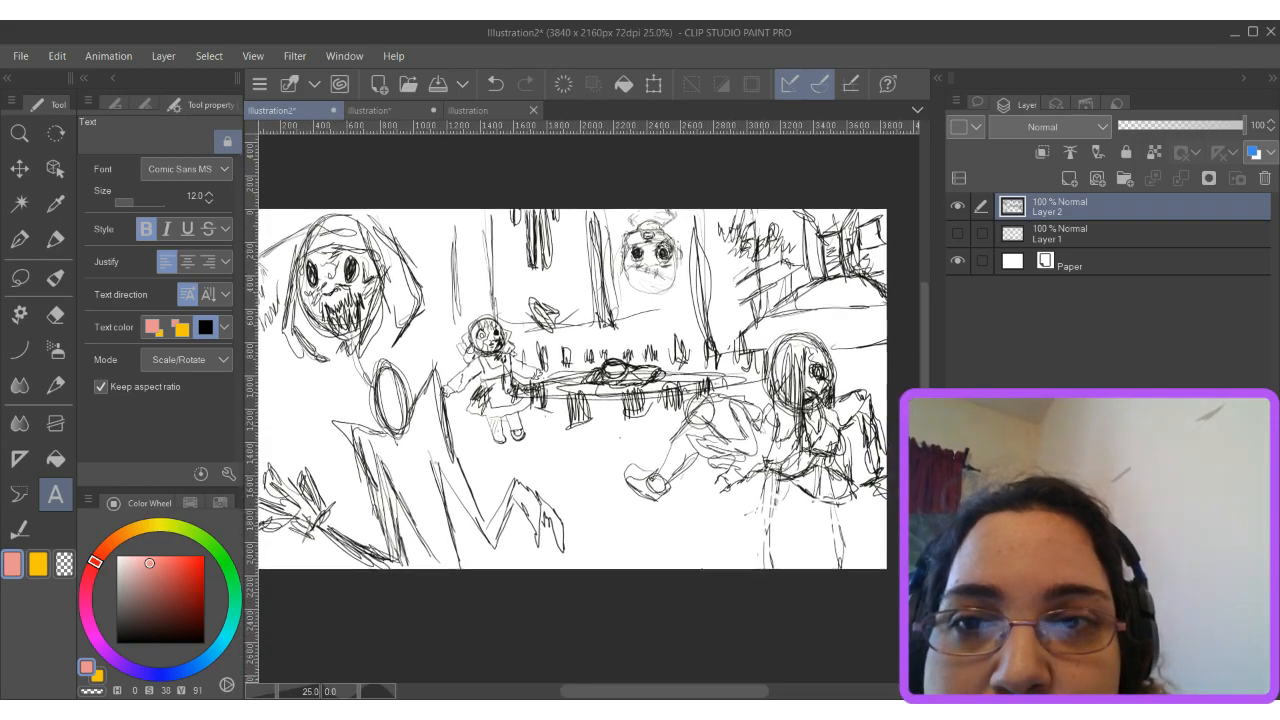
{"action": "scroll", "coordinate": [715, 417], "scroll_direction": "down", "scroll_amount": 3}
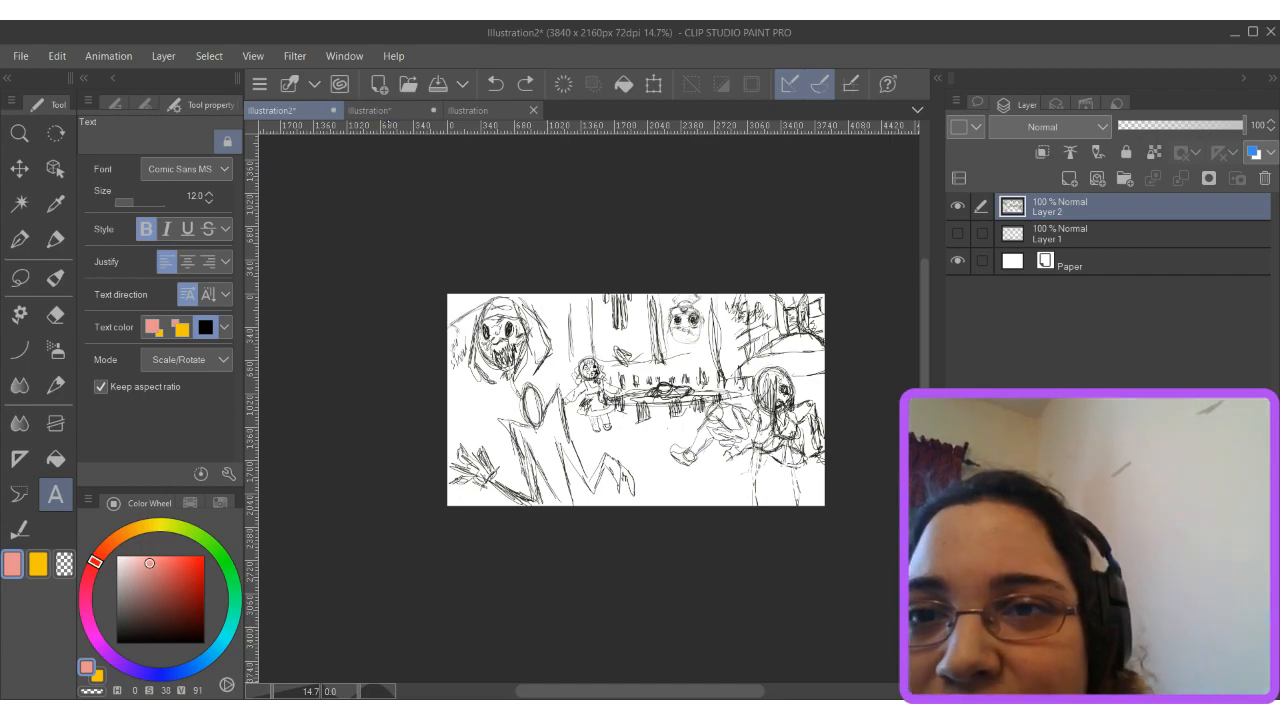
{"action": "left_click_drag", "start_coordinate": [380, 110], "coordinate": [400, 200]}
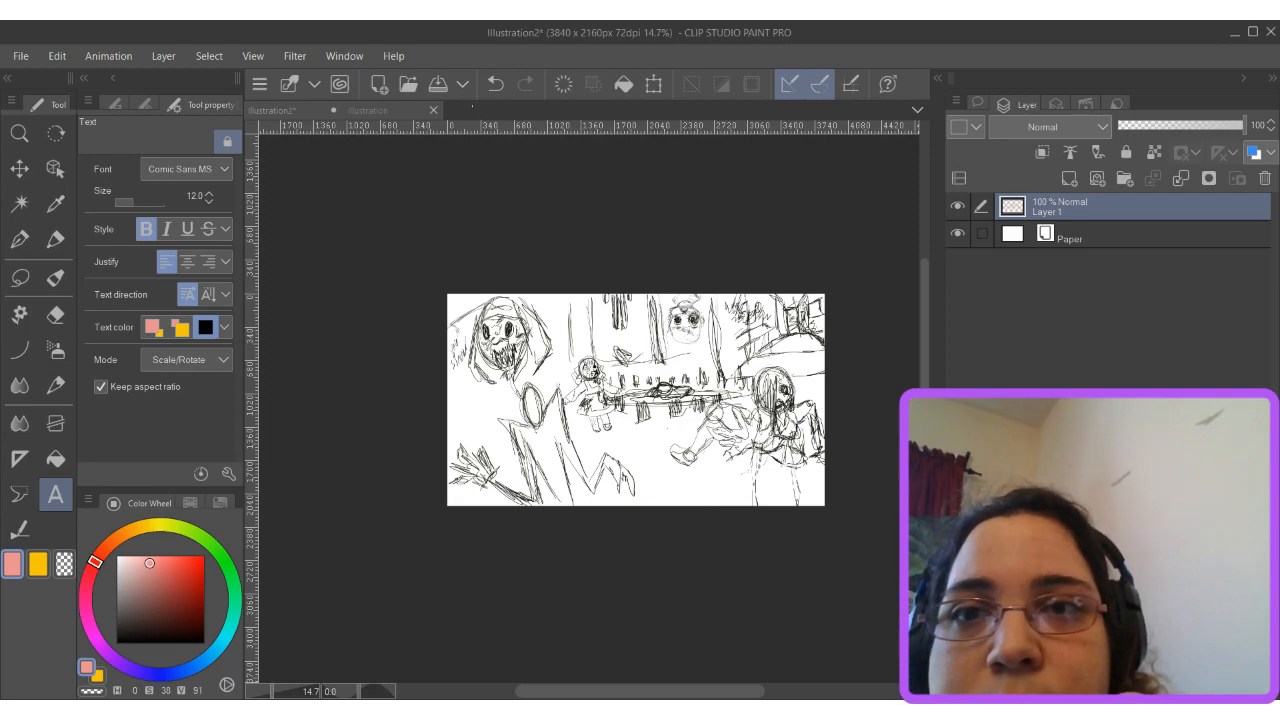
{"action": "left_click_drag", "start_coordinate": [472, 108], "coordinate": [580, 118]}
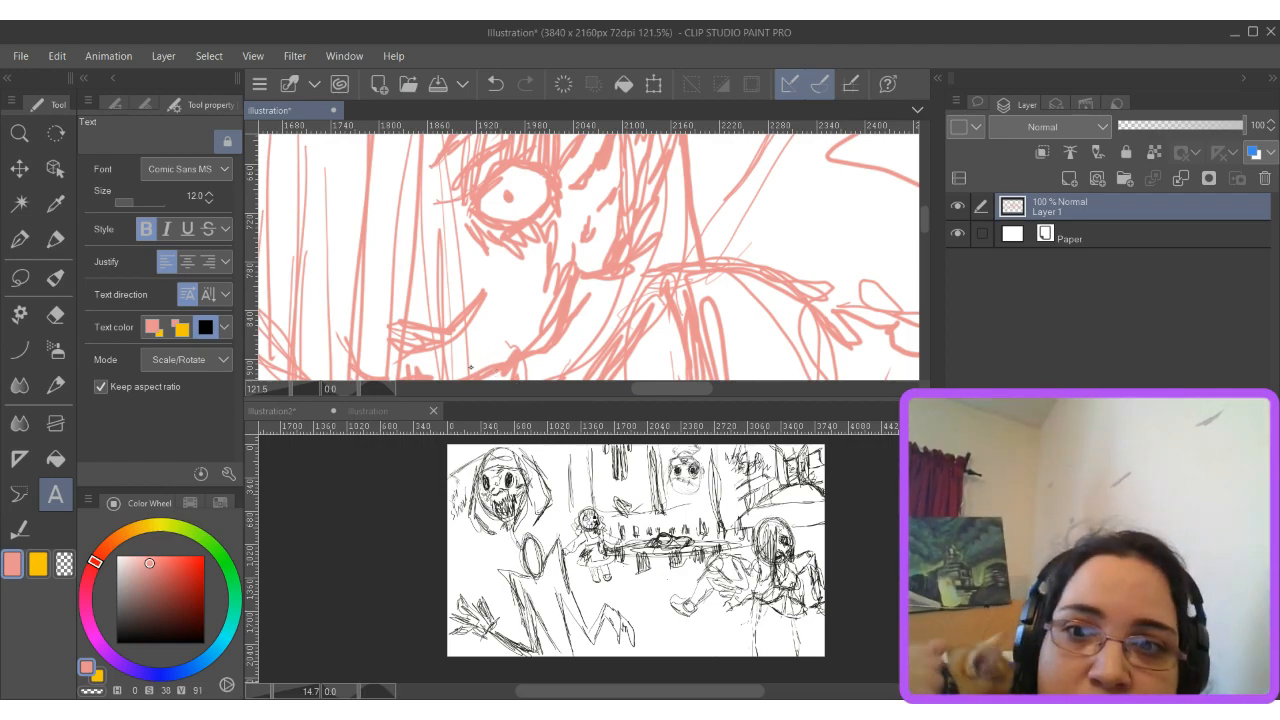
{"action": "left_click_drag", "start_coordinate": [273, 110], "coordinate": [450, 411]}
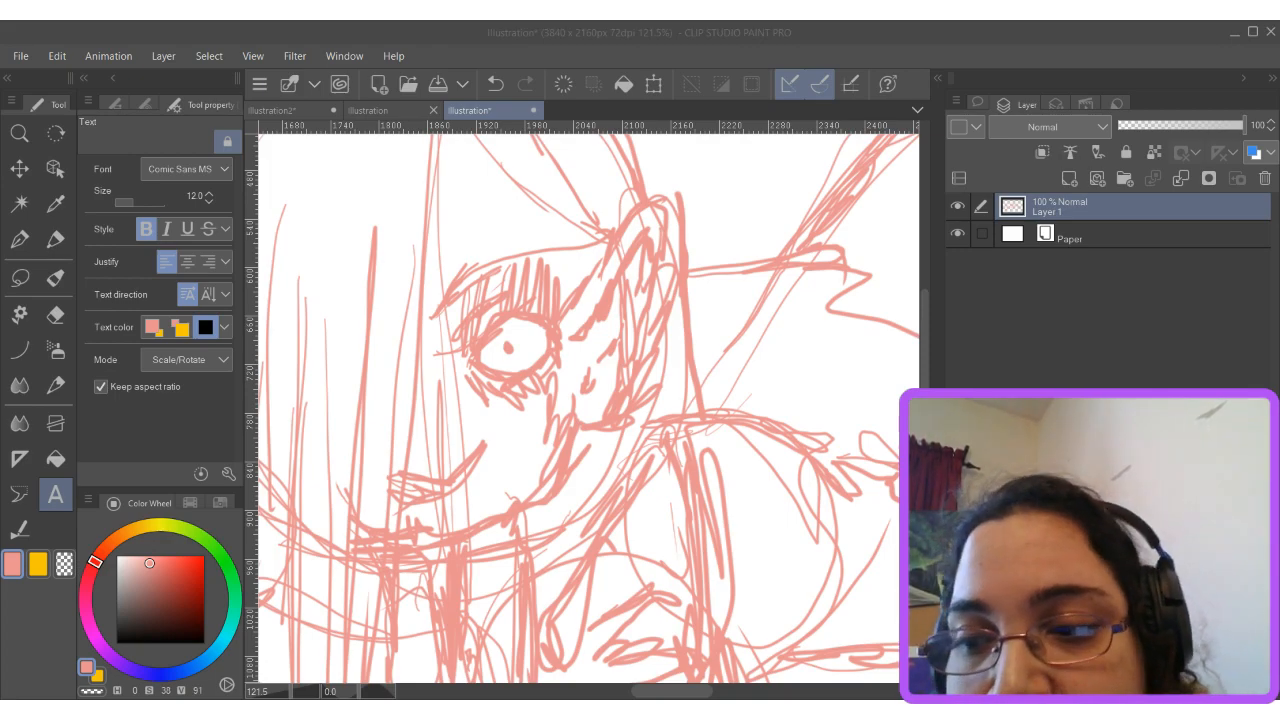
{"action": "key", "text": "alt+Tab"}
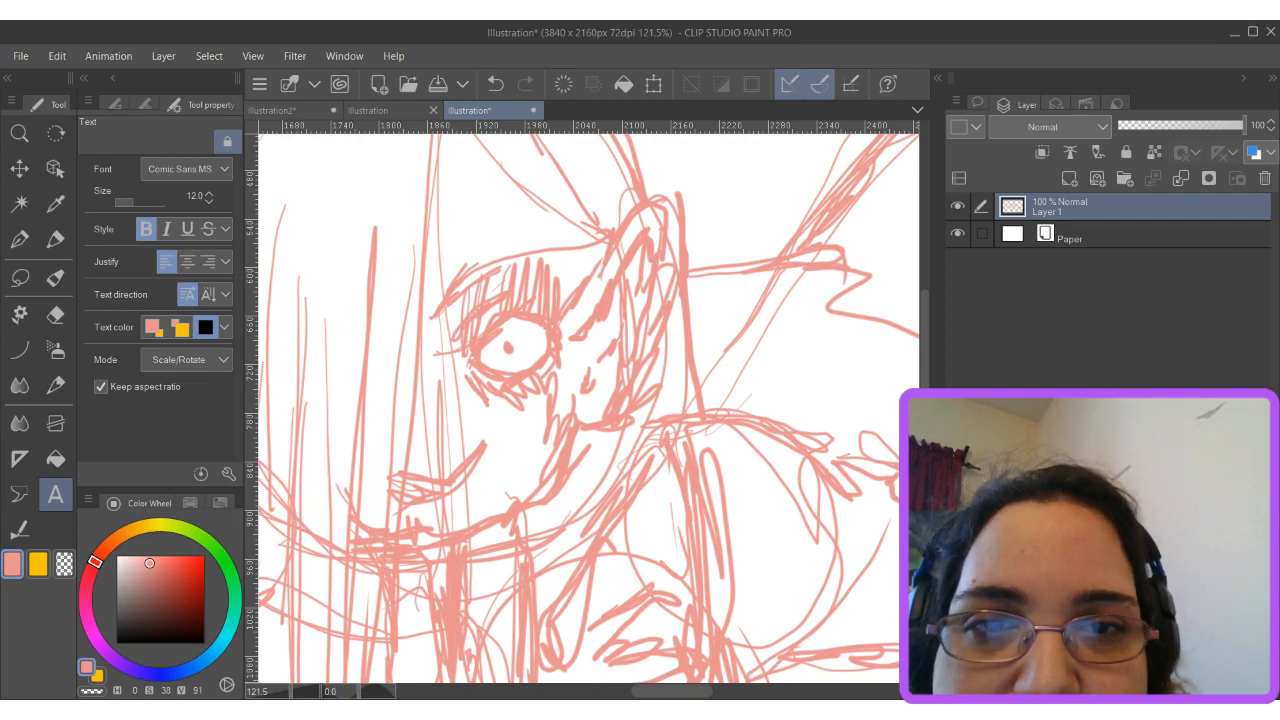
Examine the full pink crawling-figure sketch, the colored skeleton illustration and the black-line ghost scene sketch.
{"action": "scroll", "coordinate": [712, 384], "scroll_direction": "down", "scroll_amount": 3}
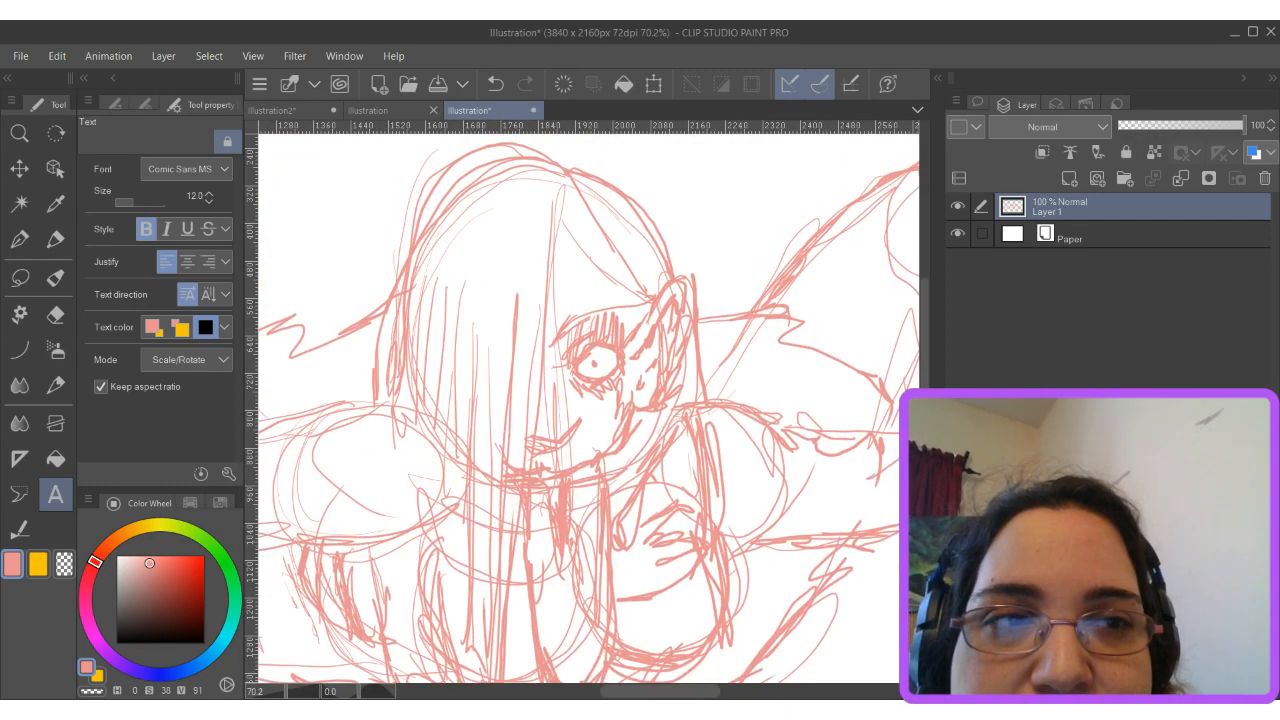
{"action": "scroll", "coordinate": [712, 384], "scroll_direction": "down", "scroll_amount": 5}
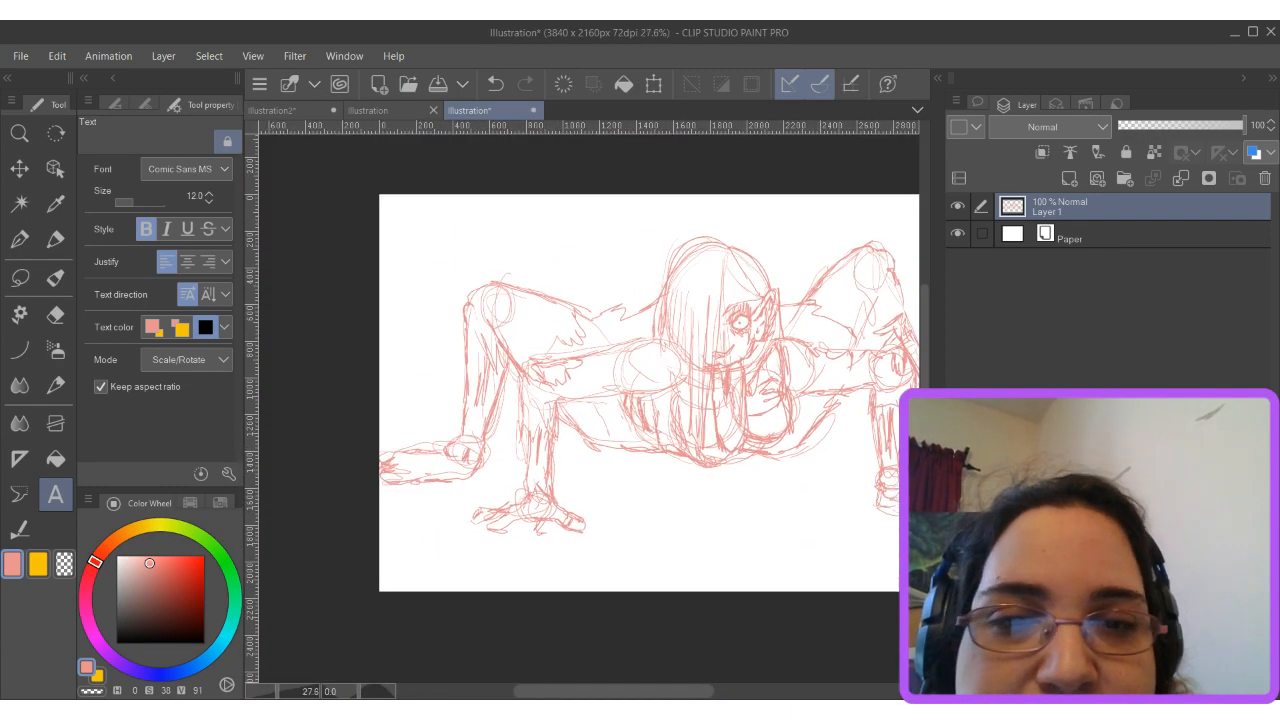
{"action": "scroll", "coordinate": [712, 384], "scroll_direction": "down", "scroll_amount": 1}
{"action": "scroll", "coordinate": [589, 392], "scroll_direction": "right", "scroll_amount": 3}
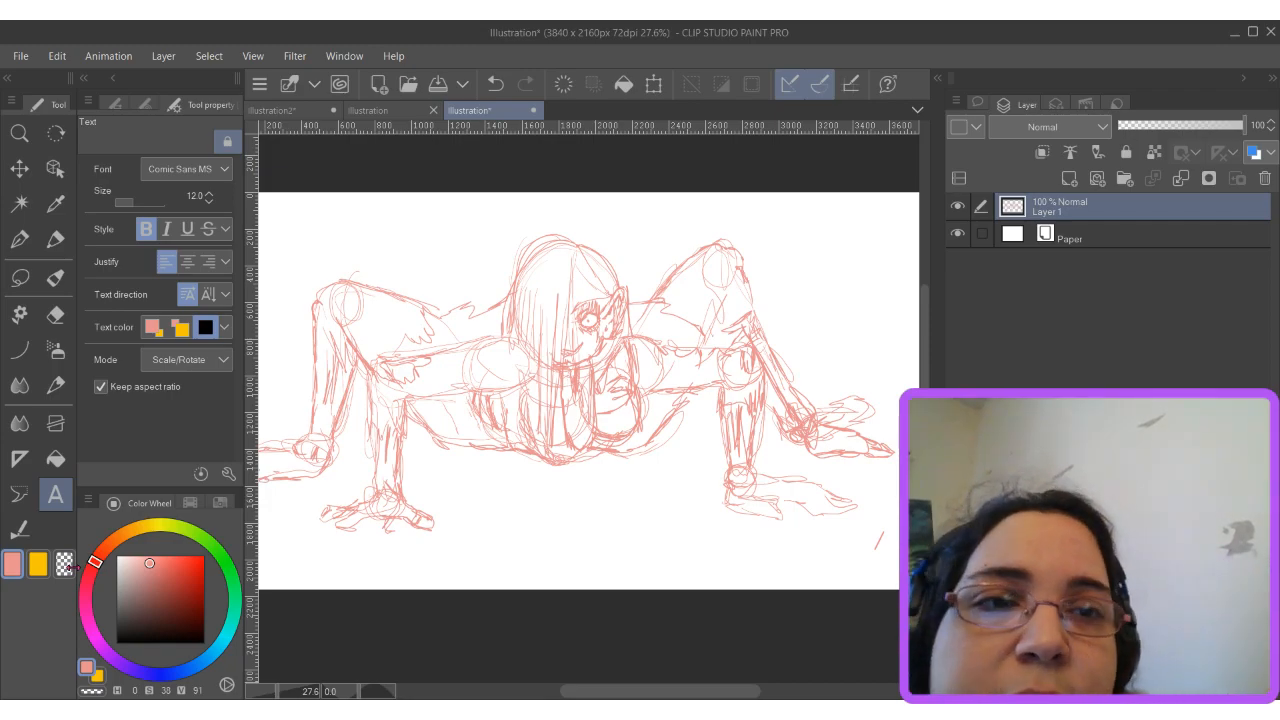
{"action": "left_click", "coordinate": [384, 111]}
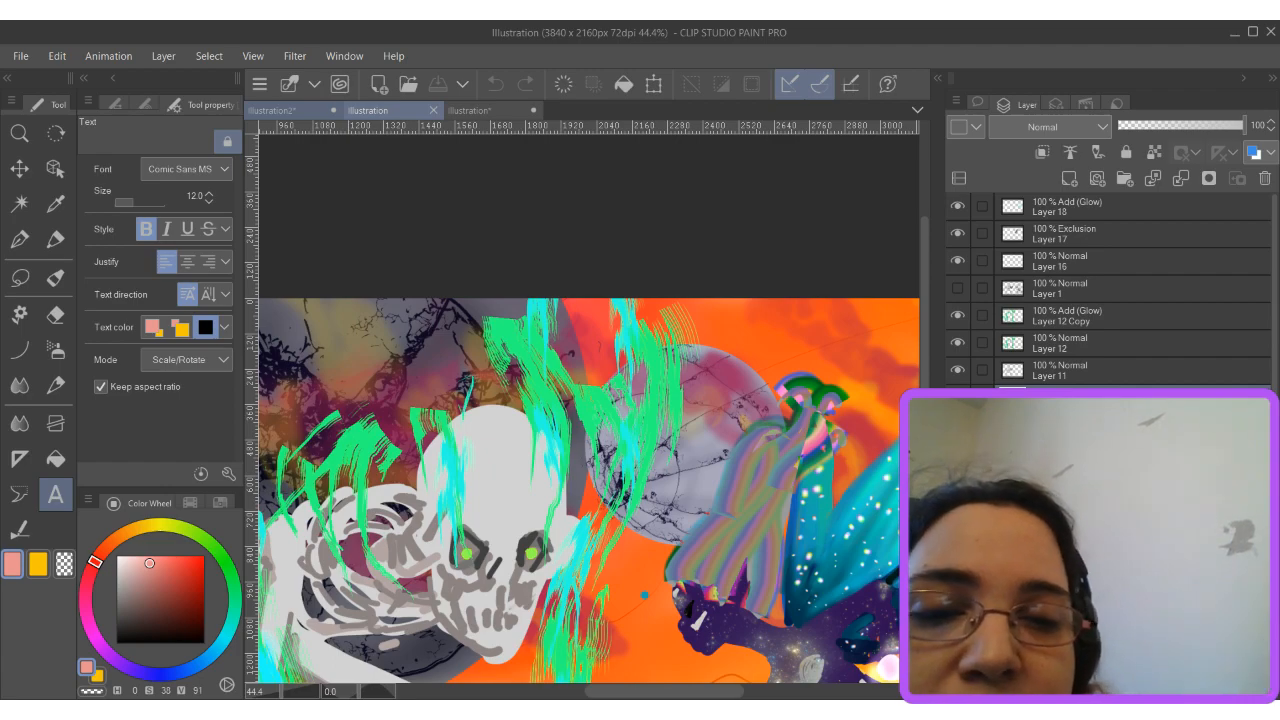
{"action": "scroll", "coordinate": [728, 448], "scroll_direction": "down", "scroll_amount": 5}
{"action": "scroll", "coordinate": [848, 630], "scroll_direction": "up", "scroll_amount": 5}
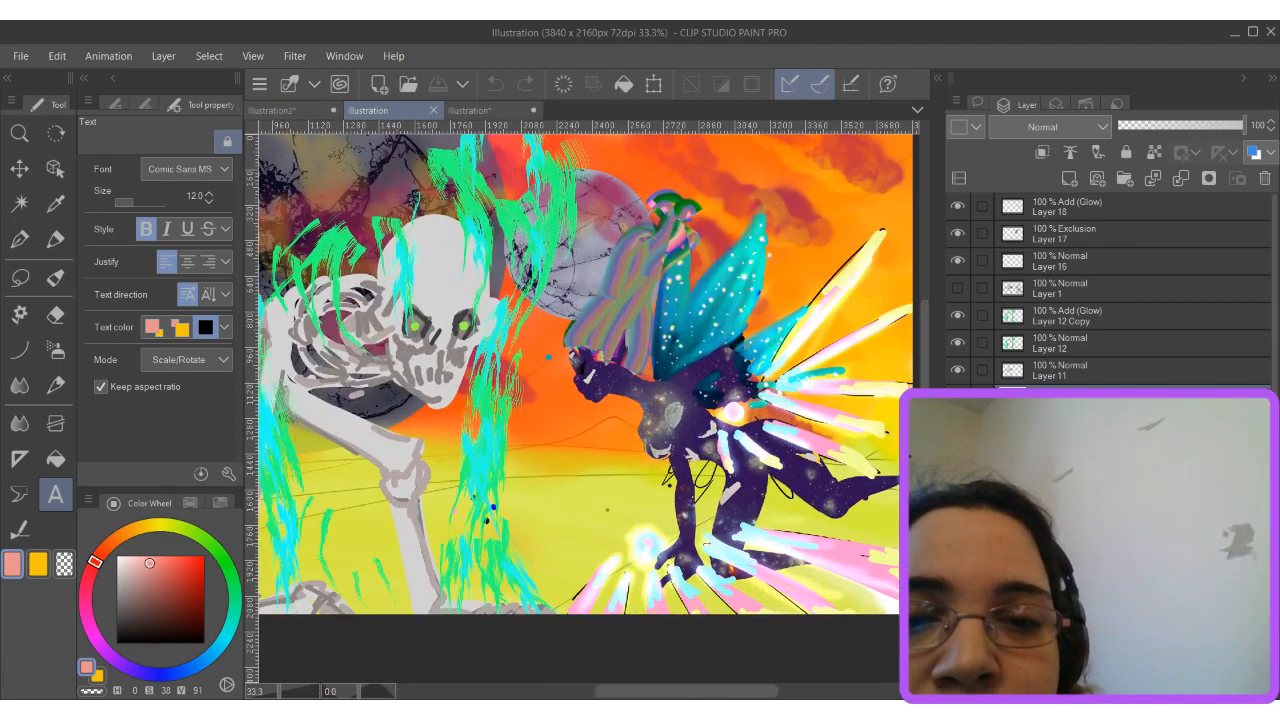
{"action": "left_click", "coordinate": [272, 110]}
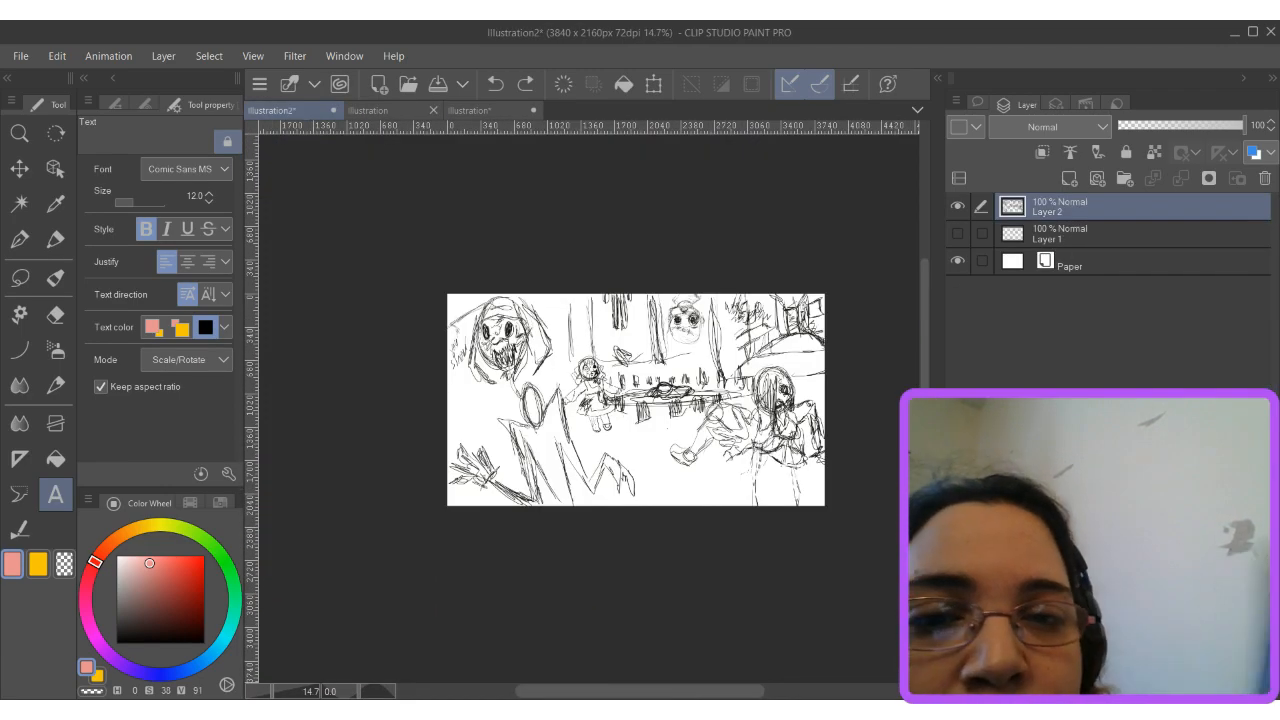
{"action": "scroll", "coordinate": [634, 394], "scroll_direction": "up", "scroll_amount": 2}
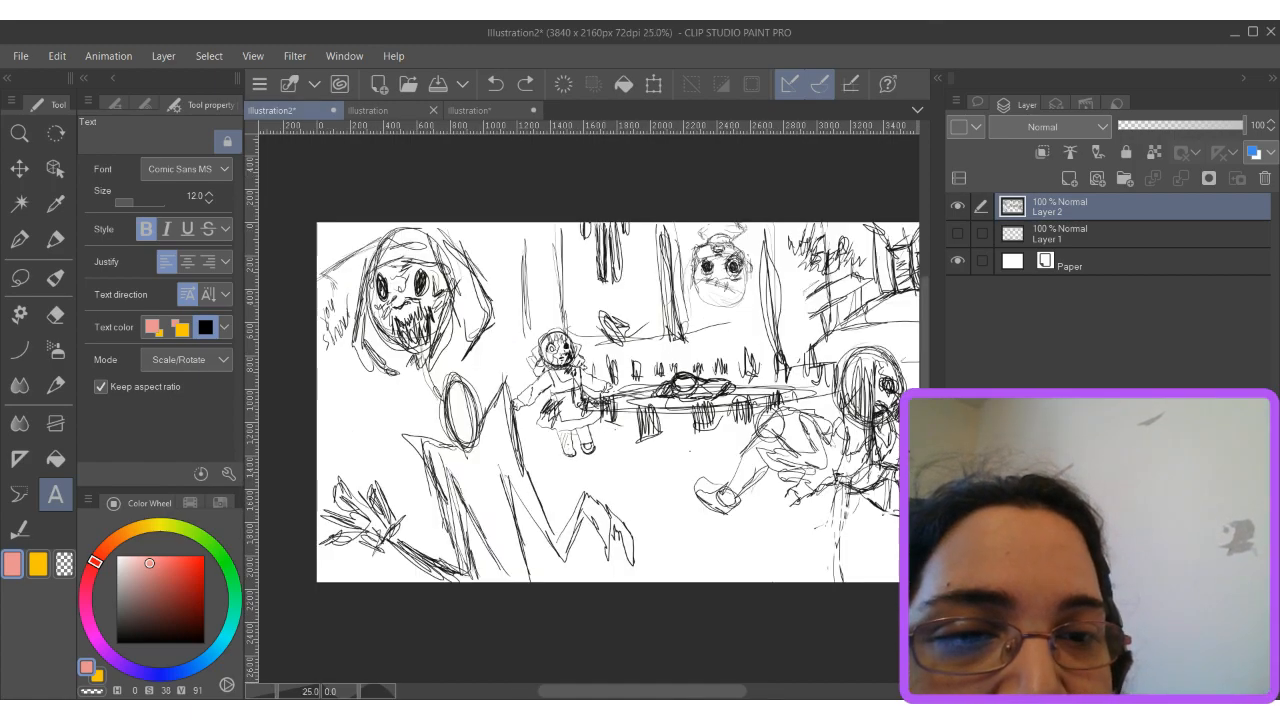
{"action": "left_click_drag", "start_coordinate": [640, 400], "coordinate": [533, 385]}
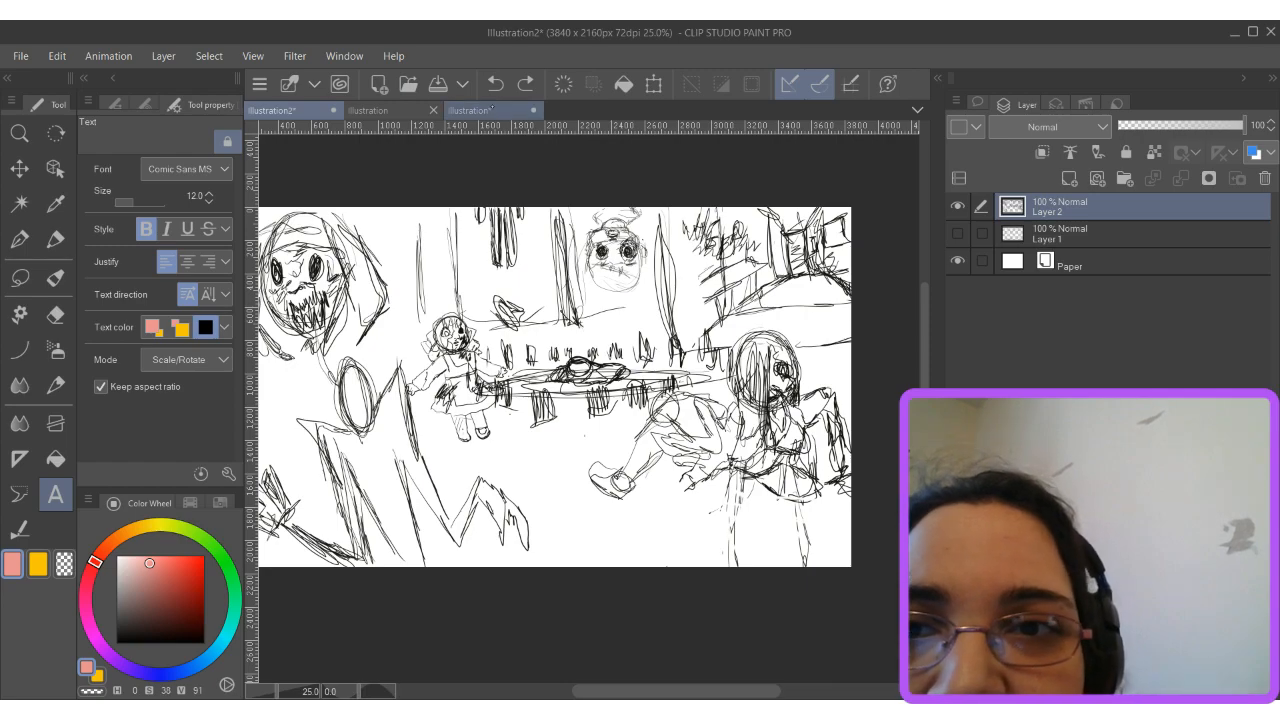
Add a vector layer above the pink crawling-figure sketch and set up the G-pen with black as its color.
{"action": "left_click", "coordinate": [470, 110]}
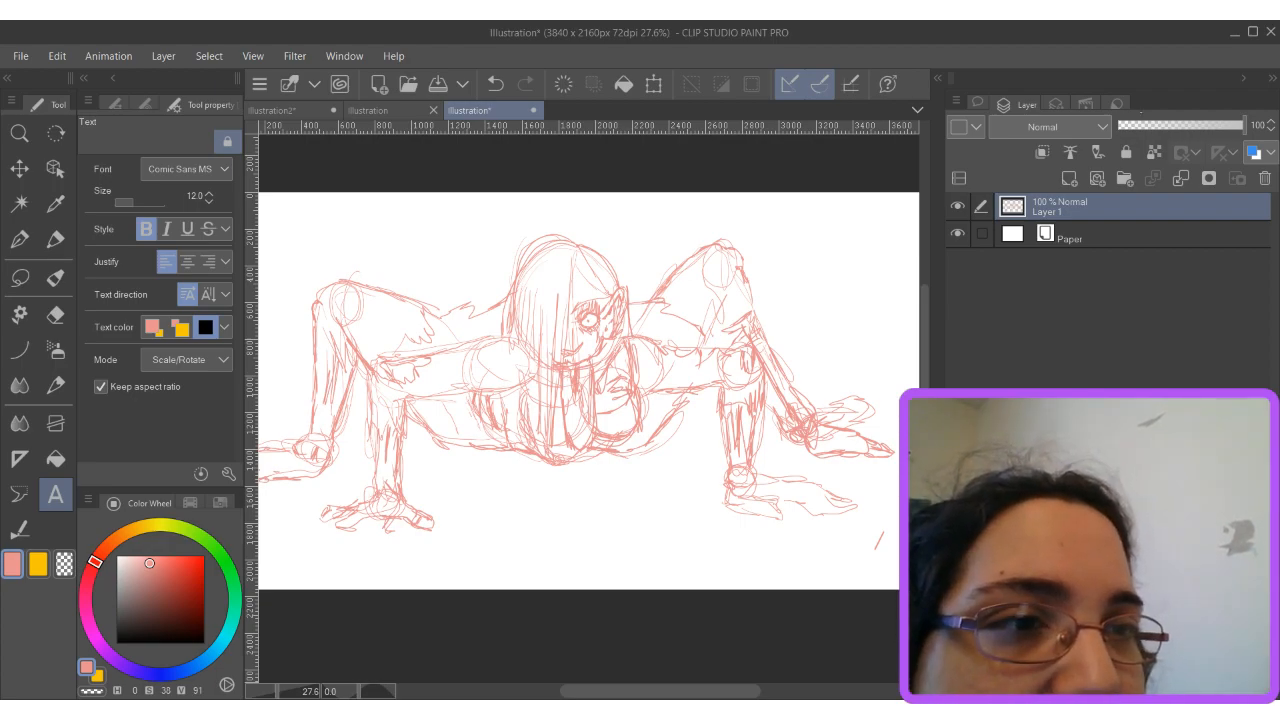
{"action": "left_click", "coordinate": [1097, 178]}
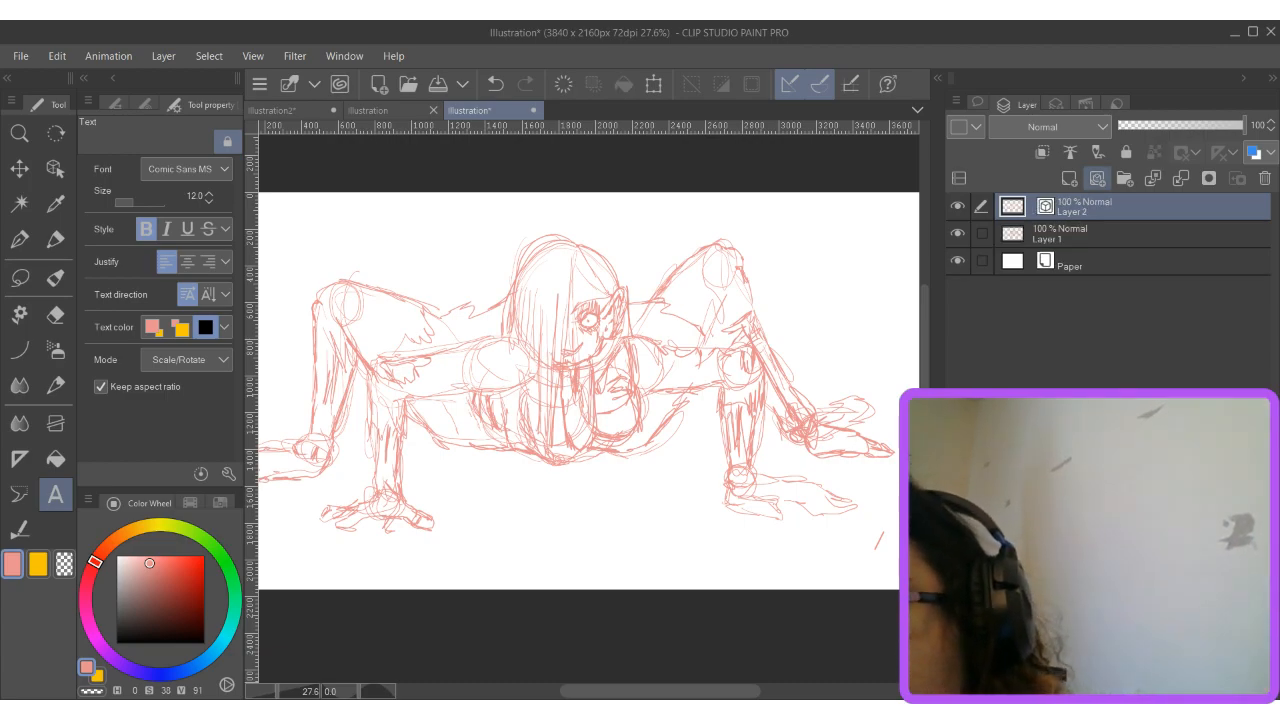
{"action": "key", "text": "p"}
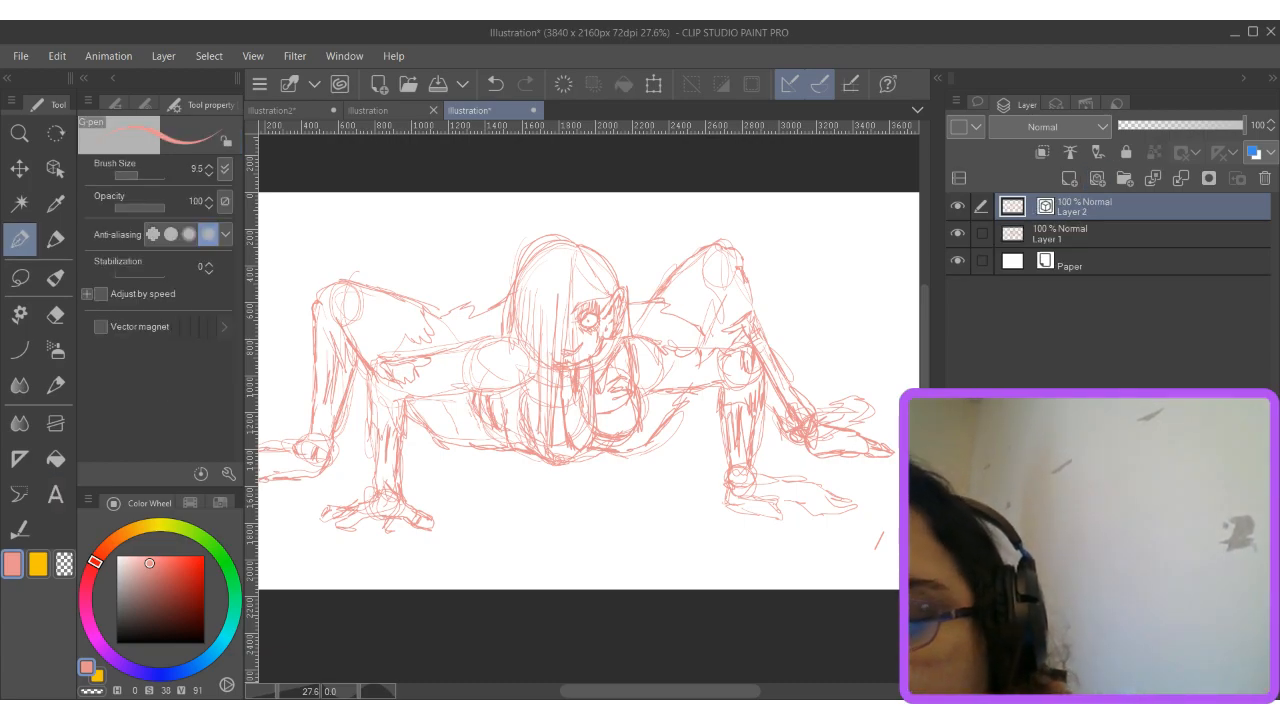
{"action": "left_click_drag", "start_coordinate": [141, 641], "coordinate": [117, 643]}
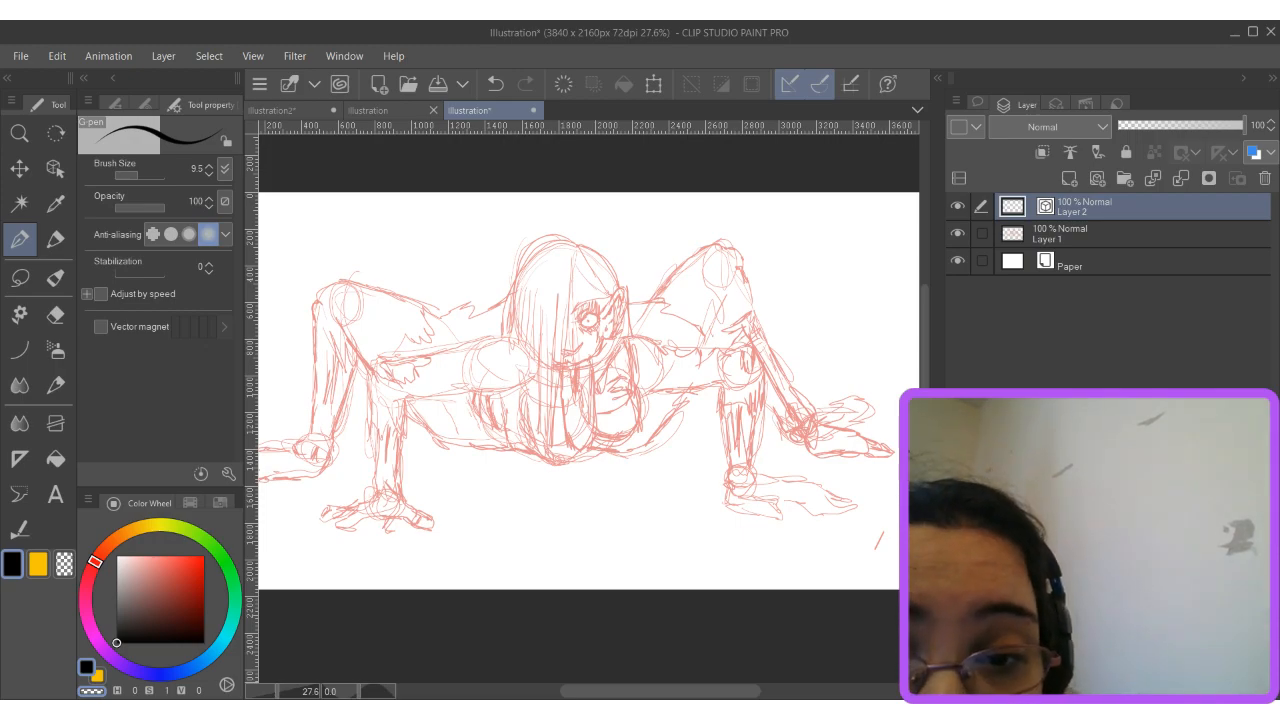
Increase the G-pen's brush size to 14 for inking the figure's head.
{"action": "scroll", "coordinate": [581, 350], "scroll_direction": "up", "scroll_amount": 4}
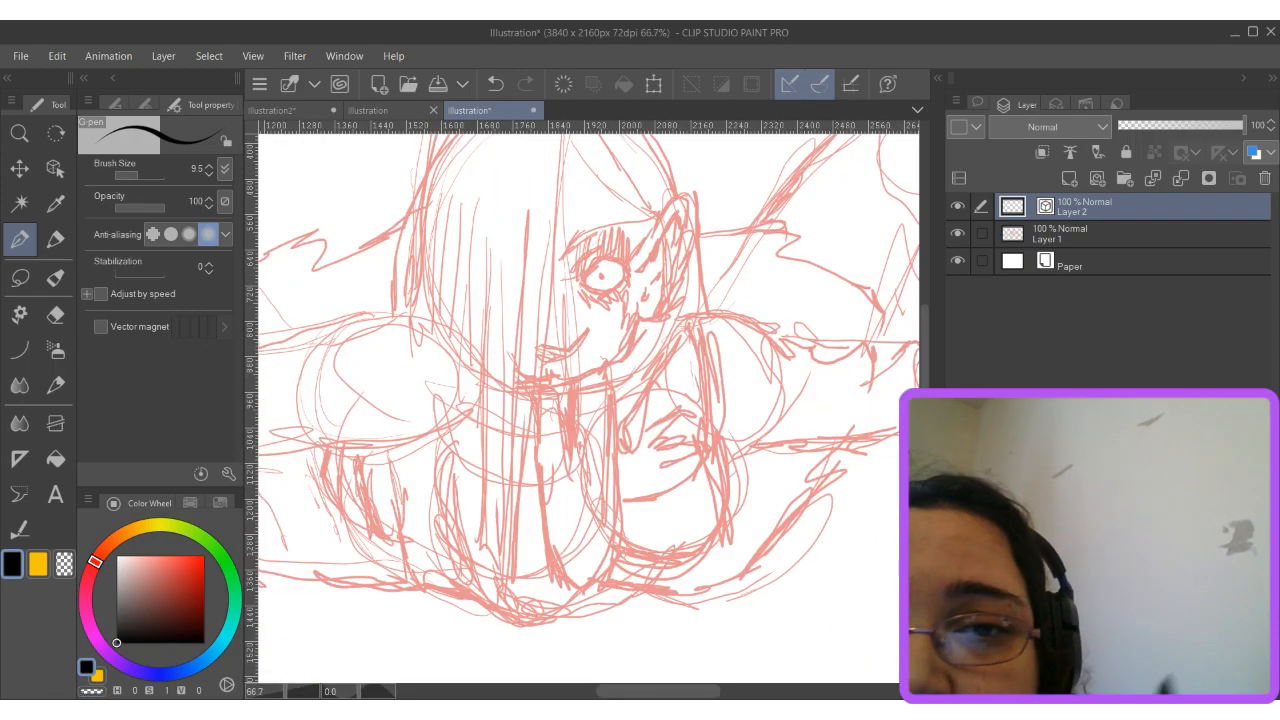
{"action": "left_click_drag", "start_coordinate": [585, 330], "coordinate": [587, 436]}
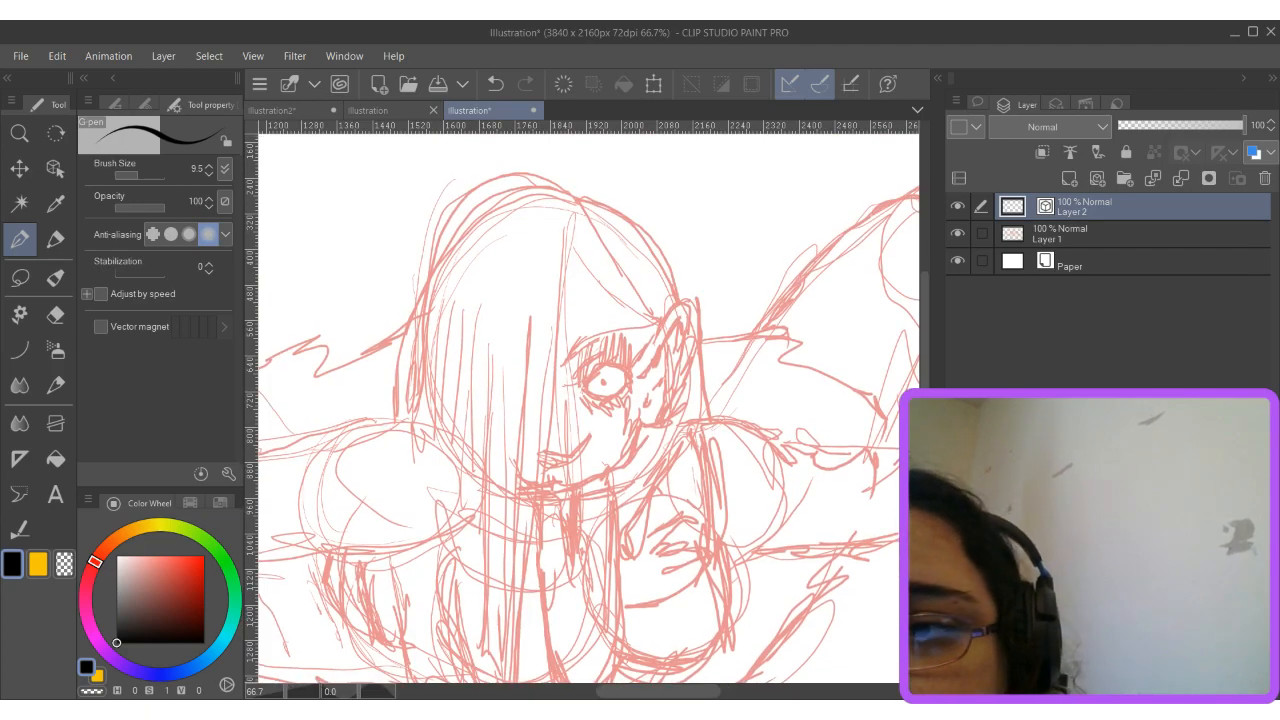
{"action": "key", "text": "bracketright"}
{"action": "key", "text": "bracketright"}
{"action": "key", "text": "bracketright"}
{"action": "key", "text": "bracketright"}
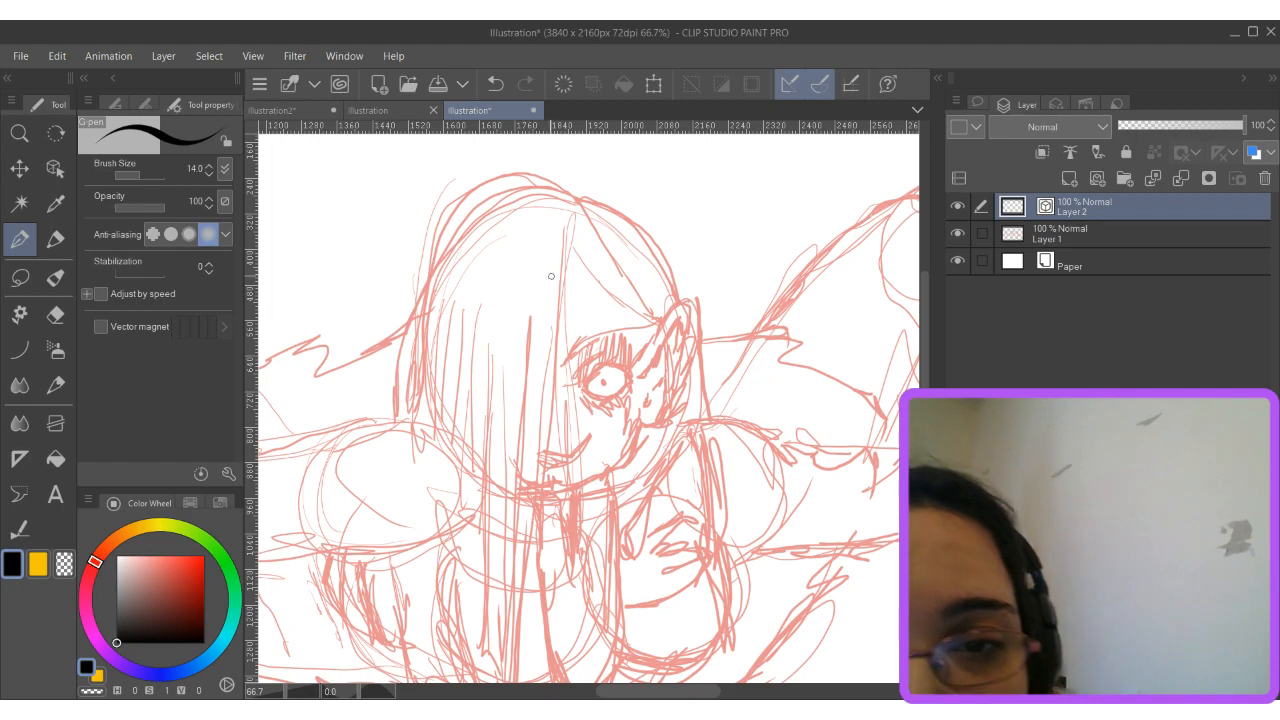
Try to ink the hair's long front edge and the curve over the crown of the head.
{"action": "left_click_drag", "start_coordinate": [562, 251], "coordinate": [533, 497]}
{"action": "left_click_drag", "start_coordinate": [556, 380], "coordinate": [526, 605]}
{"action": "key", "text": "ctrl+z"}
{"action": "key", "text": "ctrl+z"}
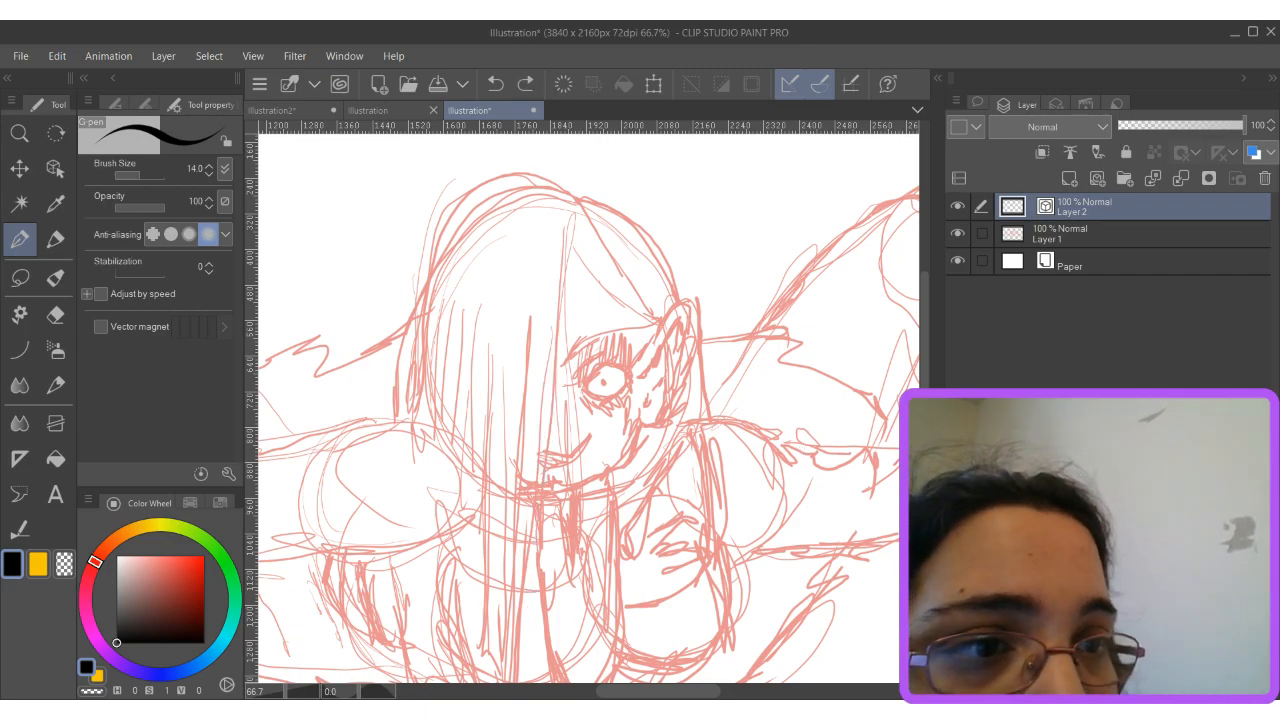
{"action": "left_click_drag", "start_coordinate": [564, 240], "coordinate": [518, 684]}
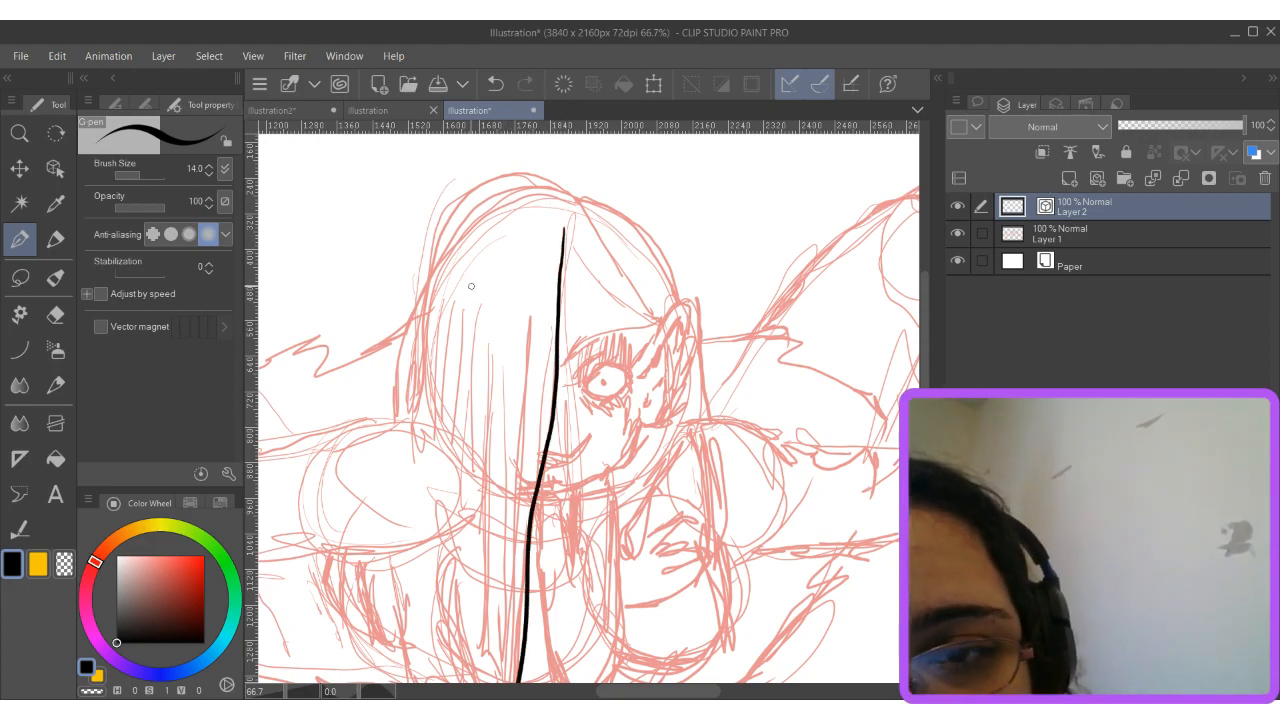
{"action": "mouse_move", "coordinate": [576, 195]}
{"action": "left_mouse_down"}
{"action": "mouse_move", "coordinate": [502, 173]}
{"action": "mouse_move", "coordinate": [434, 212]}
{"action": "left_mouse_up"}
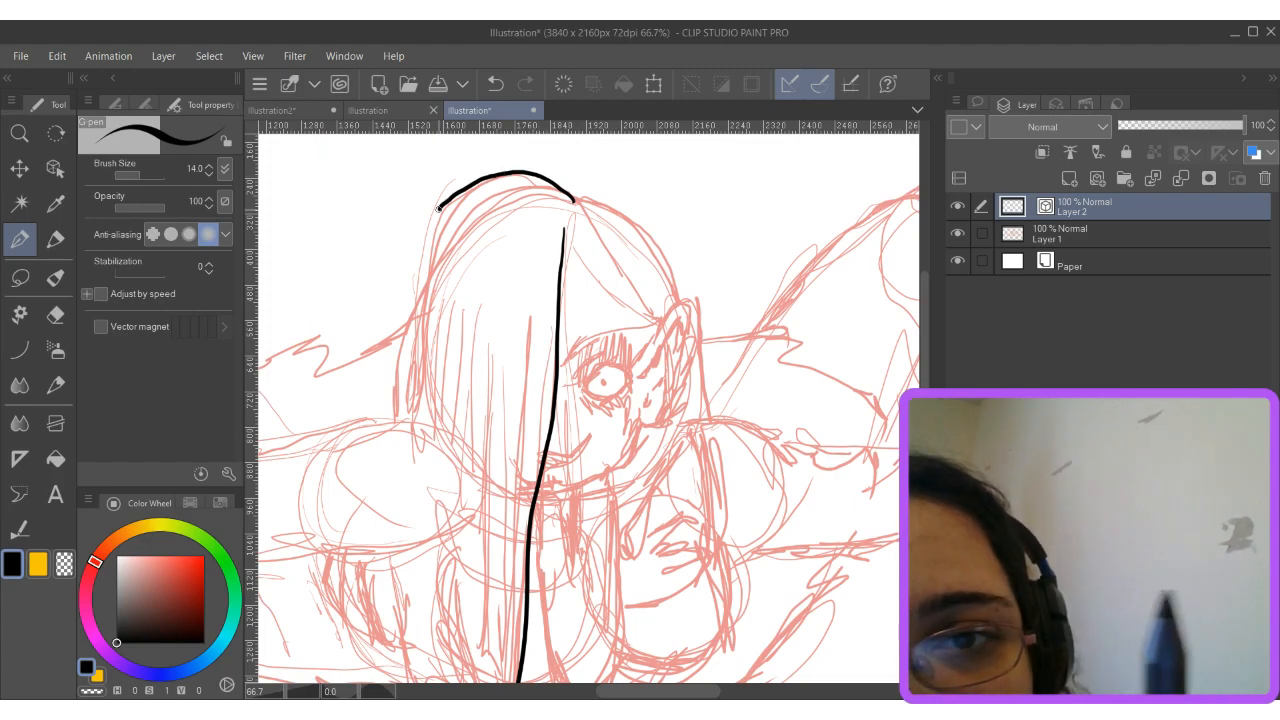
{"action": "key", "text": "ctrl+z"}
Set the pen stabilization to 100 and ink the head's outer hair curve, long front edge and inner strands.
{"action": "left_click_drag", "start_coordinate": [116, 271], "coordinate": [168, 271]}
{"action": "key", "text": "ctrl+z"}
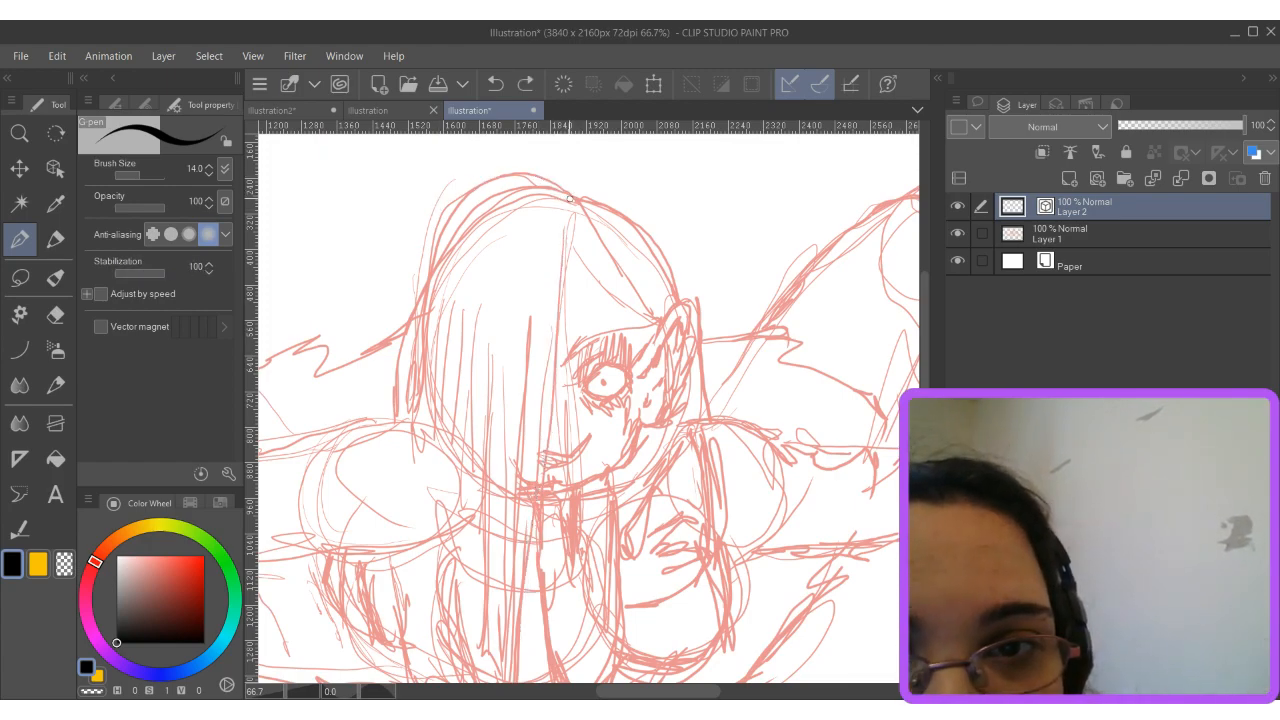
{"action": "mouse_move", "coordinate": [577, 197]}
{"action": "left_mouse_down"}
{"action": "mouse_move", "coordinate": [543, 186]}
{"action": "mouse_move", "coordinate": [482, 198]}
{"action": "mouse_move", "coordinate": [430, 251]}
{"action": "mouse_move", "coordinate": [395, 410]}
{"action": "left_mouse_up"}
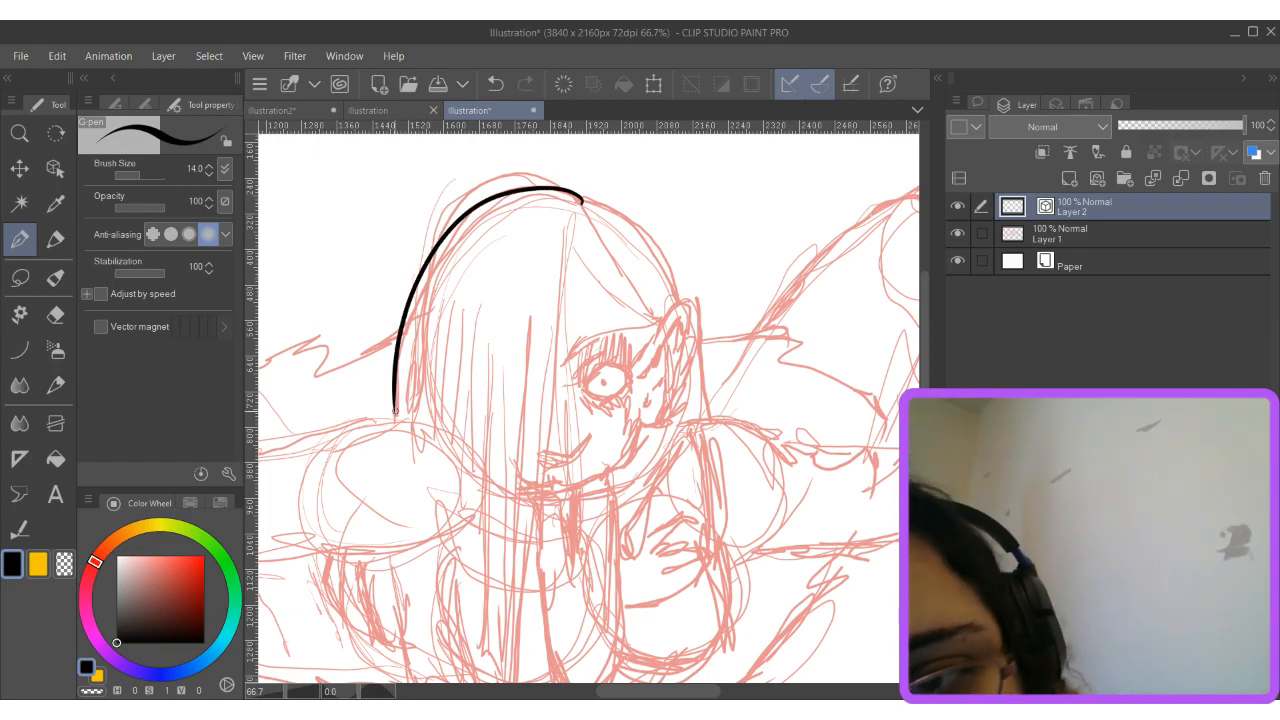
{"action": "left_click_drag", "start_coordinate": [571, 228], "coordinate": [518, 684]}
{"action": "mouse_move", "coordinate": [532, 314]}
{"action": "left_mouse_down"}
{"action": "mouse_move", "coordinate": [507, 650]}
{"action": "mouse_move", "coordinate": [498, 426]}
{"action": "mouse_move", "coordinate": [484, 584]}
{"action": "left_mouse_up"}
{"action": "left_click_drag", "start_coordinate": [491, 335], "coordinate": [479, 555]}
{"action": "left_click_drag", "start_coordinate": [480, 622], "coordinate": [479, 645]}
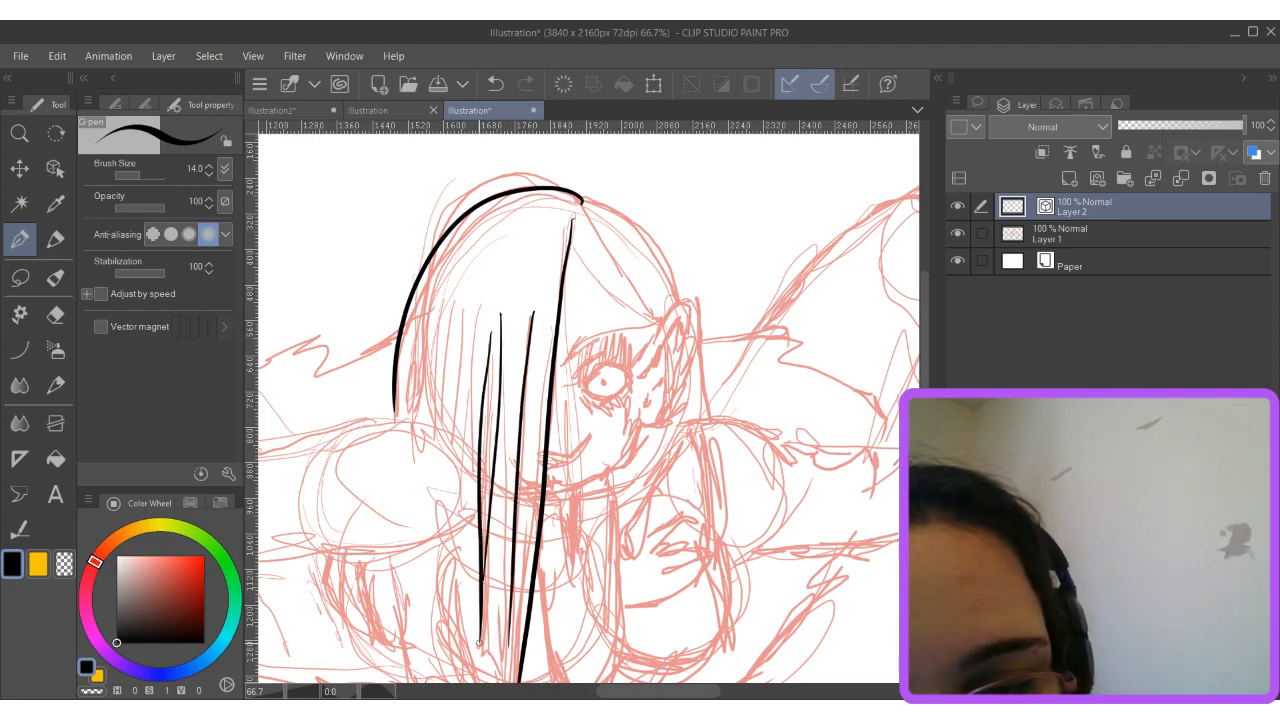
Ink the jawline from the front hair edge up to the ear, and outline the ear.
{"action": "mouse_move", "coordinate": [555, 486]}
{"action": "left_mouse_down"}
{"action": "mouse_move", "coordinate": [619, 466]}
{"action": "mouse_move", "coordinate": [641, 421]}
{"action": "left_mouse_up"}
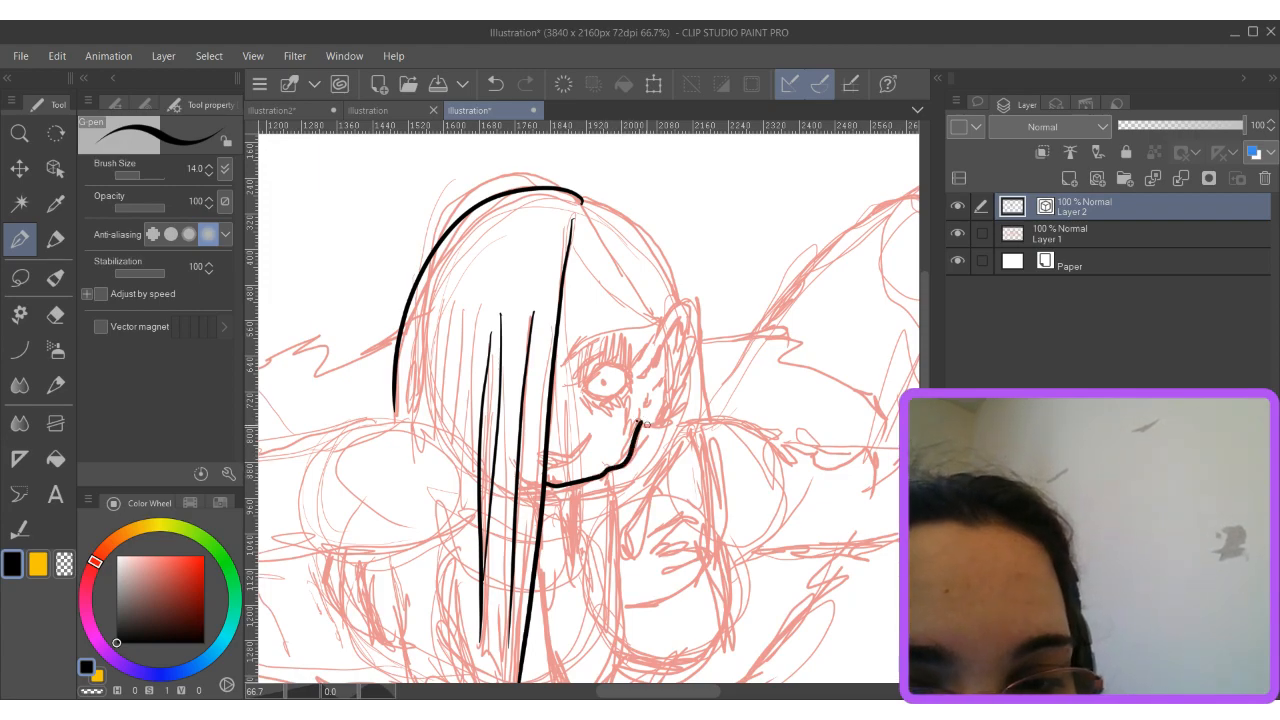
{"action": "left_click_drag", "start_coordinate": [658, 421], "coordinate": [669, 392]}
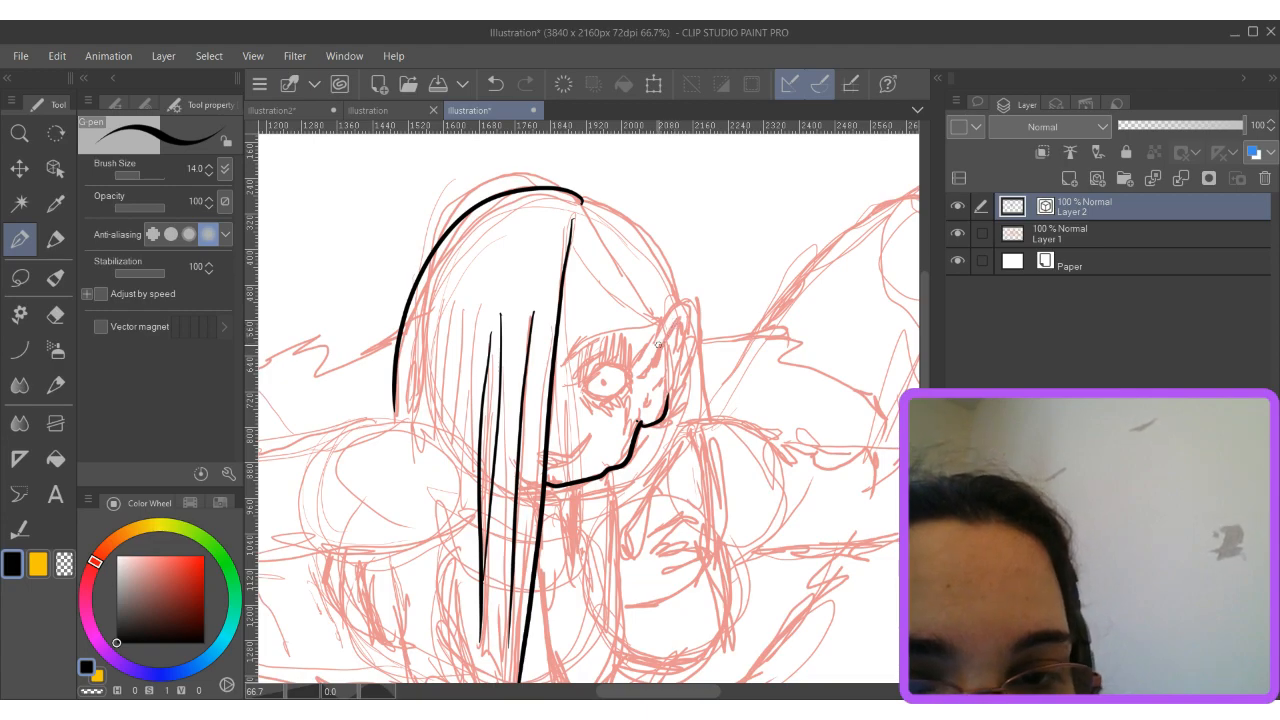
{"action": "mouse_move", "coordinate": [665, 313]}
{"action": "left_mouse_down"}
{"action": "mouse_move", "coordinate": [694, 308]}
{"action": "mouse_move", "coordinate": [692, 338]}
{"action": "mouse_move", "coordinate": [666, 350]}
{"action": "mouse_move", "coordinate": [681, 320]}
{"action": "mouse_move", "coordinate": [678, 334]}
{"action": "left_mouse_up"}
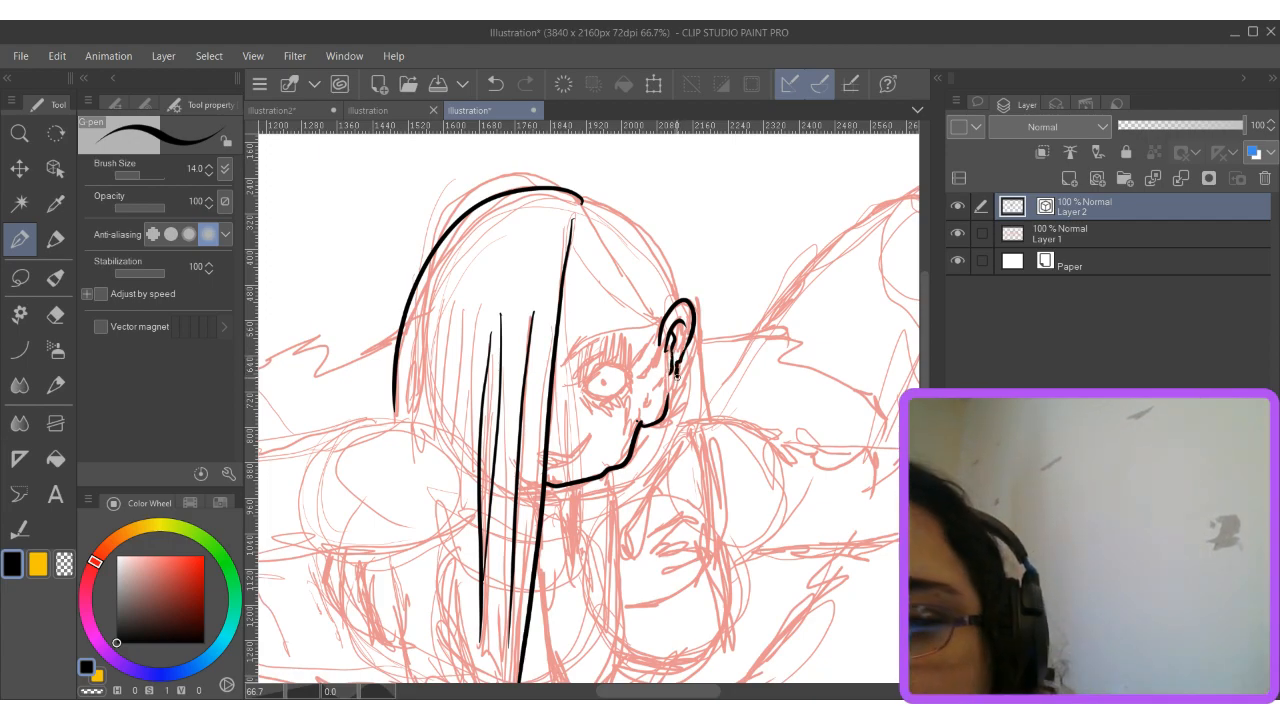
Reduce the brush size to 8.3 and ink the ear's inner folds and lower back edge.
{"action": "left_click", "coordinate": [134, 172]}
{"action": "left_click_drag", "start_coordinate": [134, 170], "coordinate": [137, 170]}
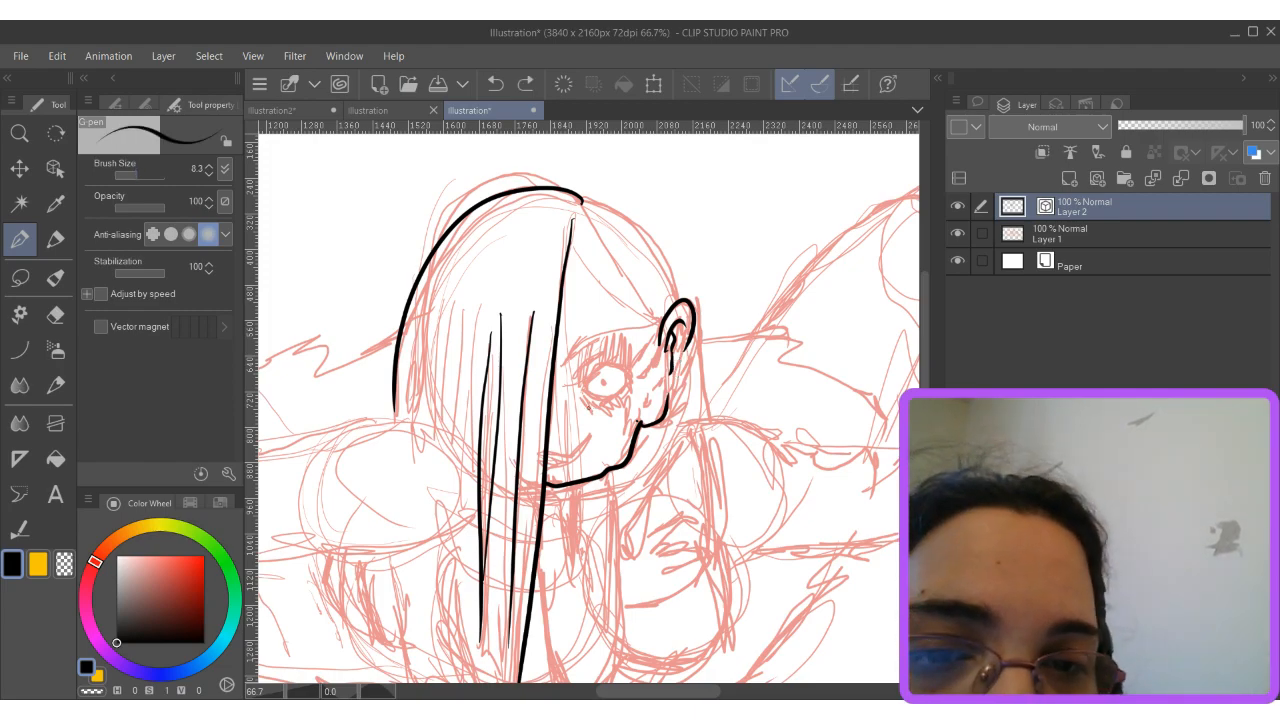
{"action": "scroll", "coordinate": [700, 340], "scroll_direction": "up", "scroll_amount": 5}
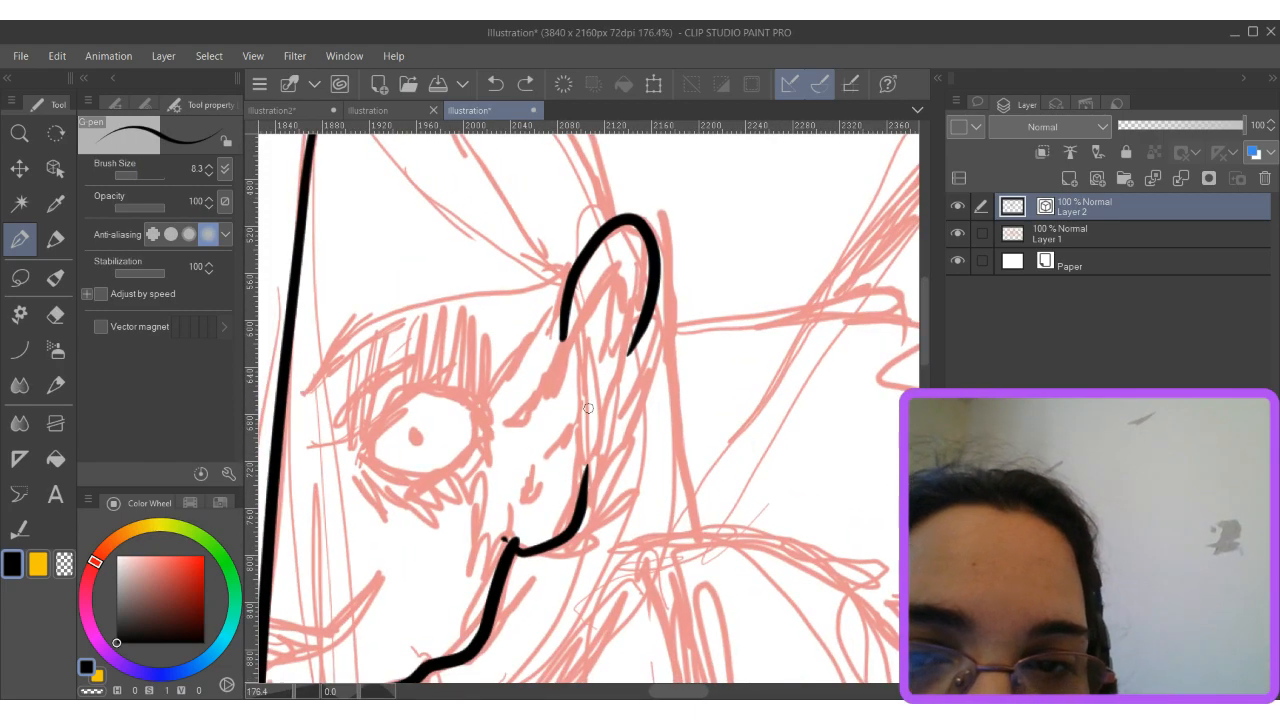
{"action": "mouse_move", "coordinate": [624, 270]}
{"action": "left_mouse_down"}
{"action": "mouse_move", "coordinate": [573, 358]}
{"action": "mouse_move", "coordinate": [592, 318]}
{"action": "mouse_move", "coordinate": [588, 412]}
{"action": "left_mouse_up"}
{"action": "mouse_move", "coordinate": [600, 296]}
{"action": "left_mouse_down"}
{"action": "mouse_move", "coordinate": [603, 370]}
{"action": "mouse_move", "coordinate": [616, 375]}
{"action": "mouse_move", "coordinate": [629, 351]}
{"action": "mouse_move", "coordinate": [587, 438]}
{"action": "left_mouse_up"}
Ink the visible eye's upper and lower lids, the crease above it and the long brow line.
{"action": "mouse_move", "coordinate": [360, 459]}
{"action": "left_mouse_down"}
{"action": "mouse_move", "coordinate": [404, 398]}
{"action": "mouse_move", "coordinate": [429, 392]}
{"action": "mouse_move", "coordinate": [476, 433]}
{"action": "left_mouse_up"}
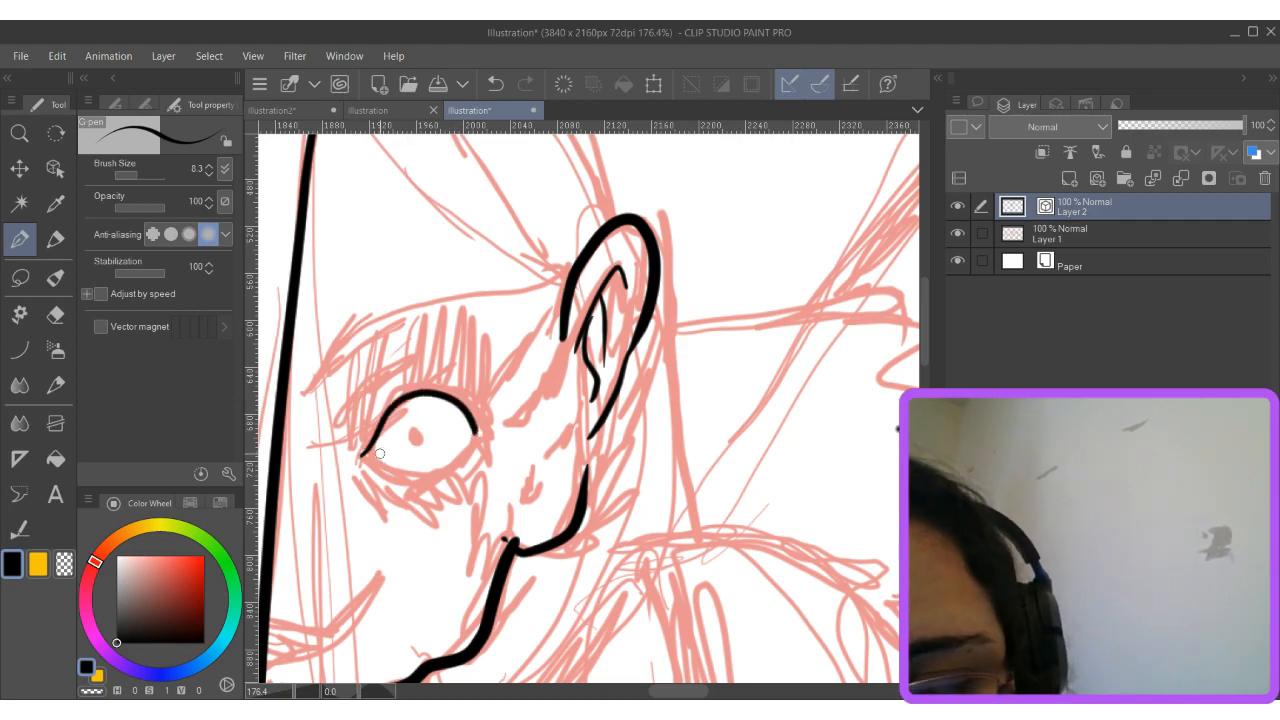
{"action": "mouse_move", "coordinate": [361, 456]}
{"action": "left_mouse_down"}
{"action": "mouse_move", "coordinate": [447, 464]}
{"action": "mouse_move", "coordinate": [476, 426]}
{"action": "left_mouse_up"}
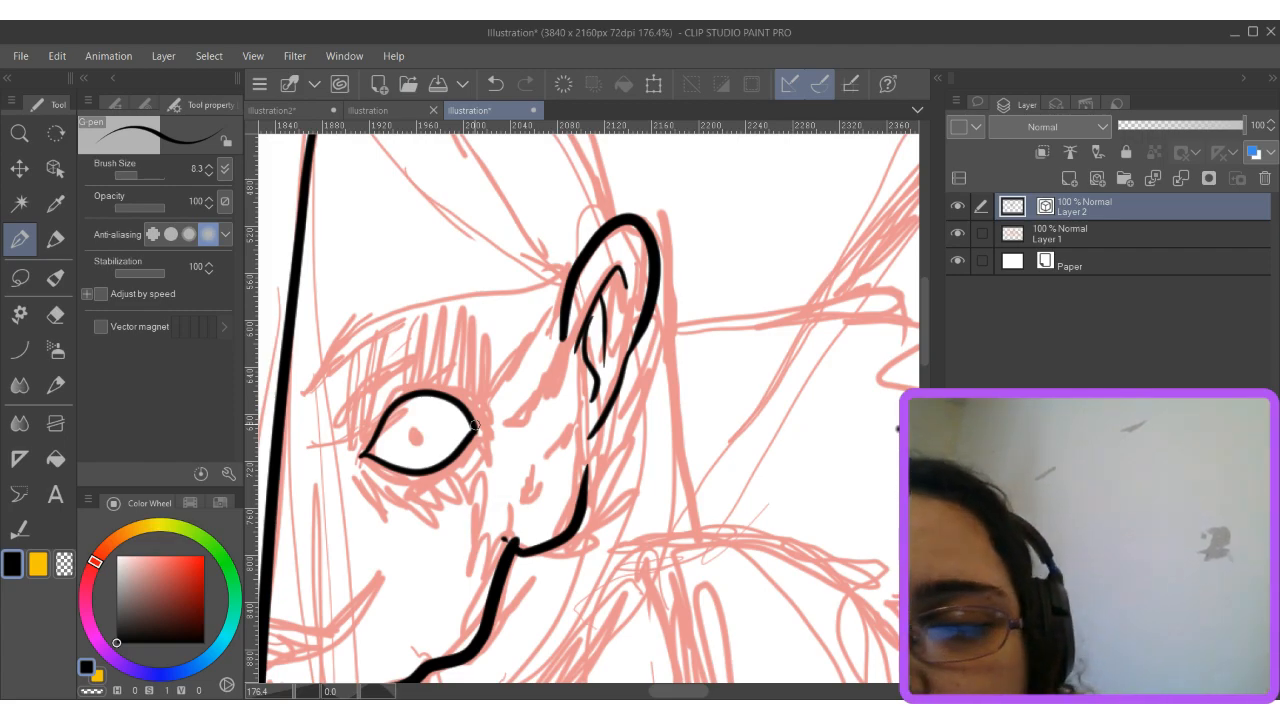
{"action": "mouse_move", "coordinate": [338, 430]}
{"action": "left_mouse_down"}
{"action": "mouse_move", "coordinate": [355, 393]}
{"action": "mouse_move", "coordinate": [405, 362]}
{"action": "left_mouse_up"}
{"action": "mouse_move", "coordinate": [295, 390]}
{"action": "left_mouse_down"}
{"action": "mouse_move", "coordinate": [344, 340]}
{"action": "mouse_move", "coordinate": [442, 298]}
{"action": "mouse_move", "coordinate": [517, 290]}
{"action": "left_mouse_up"}
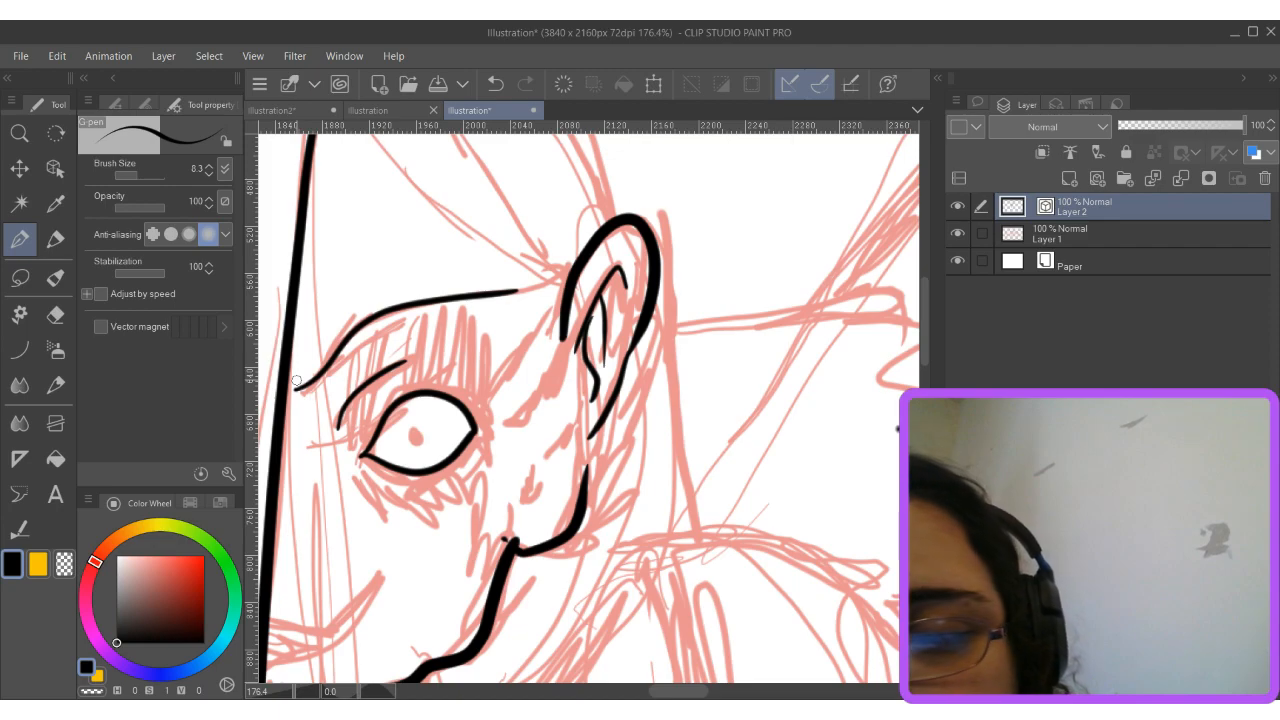
Thicken the inner half of the brow with short hatch strokes, and ink the pupil and the creases around the eye.
{"action": "mouse_move", "coordinate": [293, 383]}
{"action": "left_mouse_down"}
{"action": "mouse_move", "coordinate": [355, 336]}
{"action": "mouse_move", "coordinate": [343, 329]}
{"action": "mouse_move", "coordinate": [385, 310]}
{"action": "left_mouse_up"}
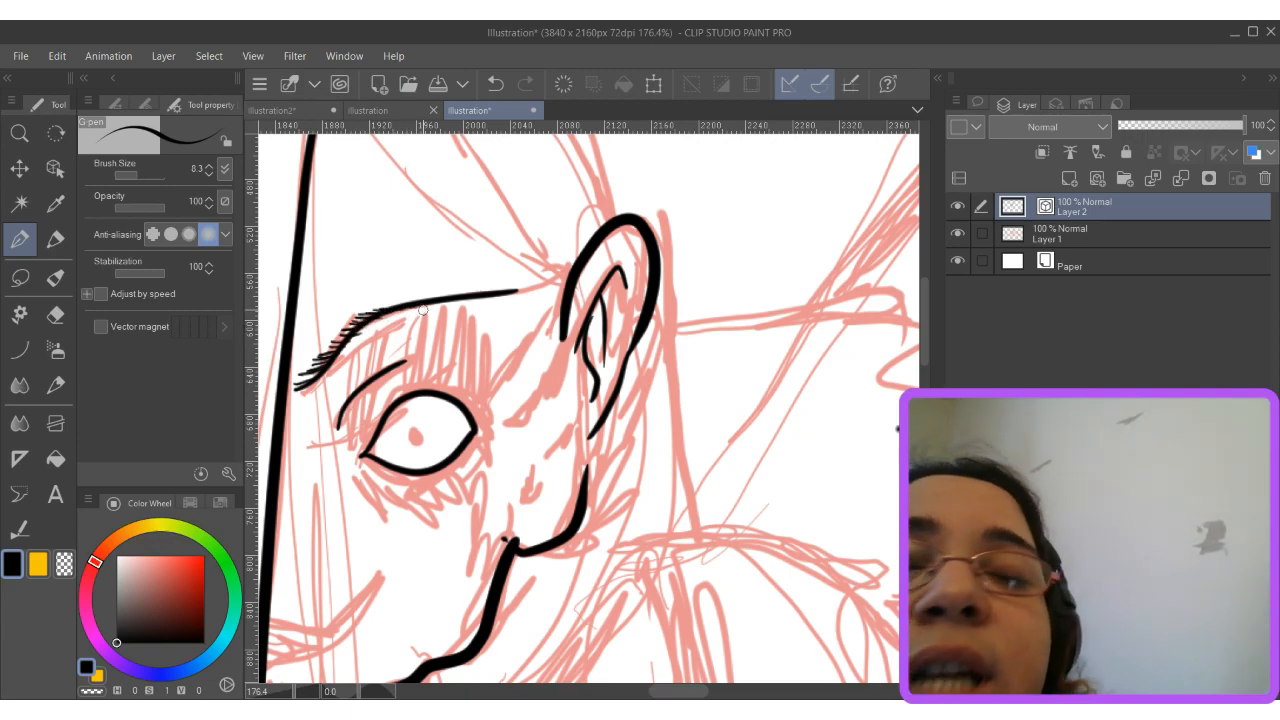
{"action": "mouse_move", "coordinate": [296, 382]}
{"action": "left_mouse_down"}
{"action": "mouse_move", "coordinate": [365, 313]}
{"action": "mouse_move", "coordinate": [494, 290]}
{"action": "left_mouse_up"}
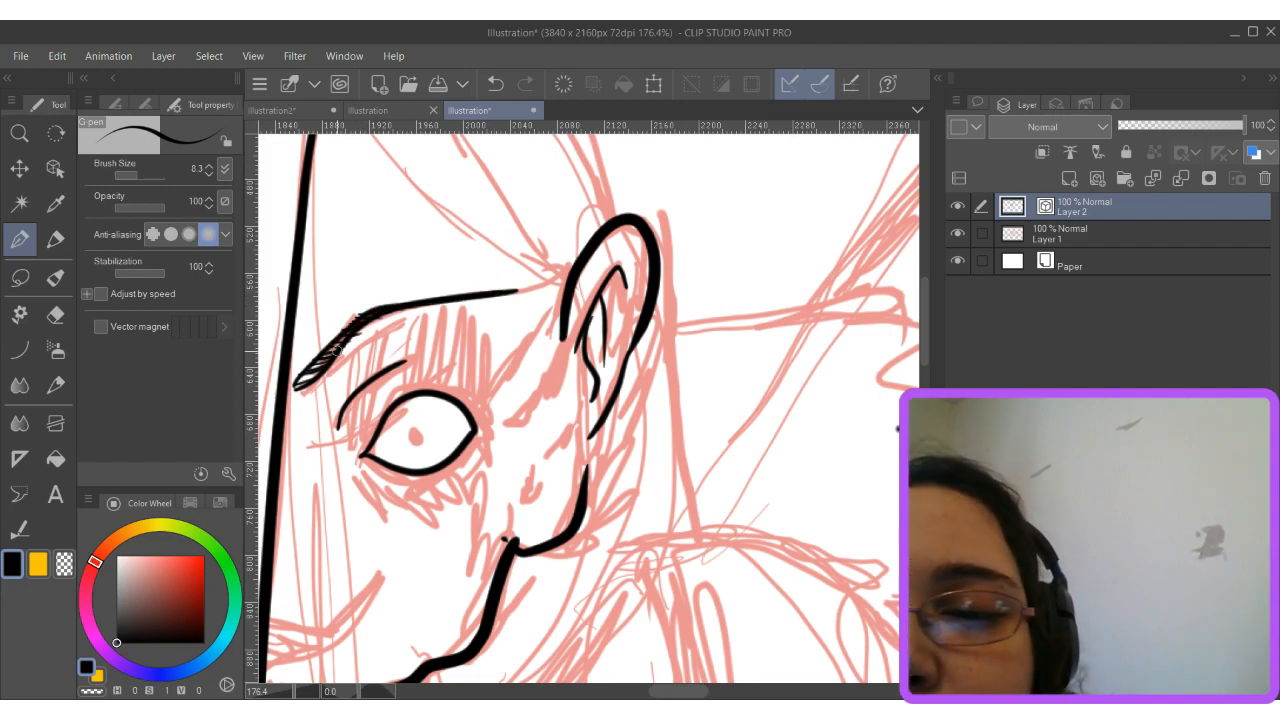
{"action": "mouse_move", "coordinate": [345, 348]}
{"action": "left_mouse_down"}
{"action": "mouse_move", "coordinate": [389, 309]}
{"action": "mouse_move", "coordinate": [331, 385]}
{"action": "mouse_move", "coordinate": [368, 346]}
{"action": "left_mouse_up"}
{"action": "mouse_move", "coordinate": [408, 428]}
{"action": "left_mouse_down"}
{"action": "mouse_move", "coordinate": [418, 440]}
{"action": "mouse_move", "coordinate": [404, 384]}
{"action": "mouse_move", "coordinate": [414, 375]}
{"action": "left_mouse_up"}
{"action": "mouse_move", "coordinate": [368, 466]}
{"action": "left_mouse_down"}
{"action": "mouse_move", "coordinate": [447, 478]}
{"action": "mouse_move", "coordinate": [470, 450]}
{"action": "left_mouse_up"}
Ink the edge joining the ear to the jaw, and ink the nose bridge and nostril curve.
{"action": "left_click_drag", "start_coordinate": [585, 485], "coordinate": [587, 396]}
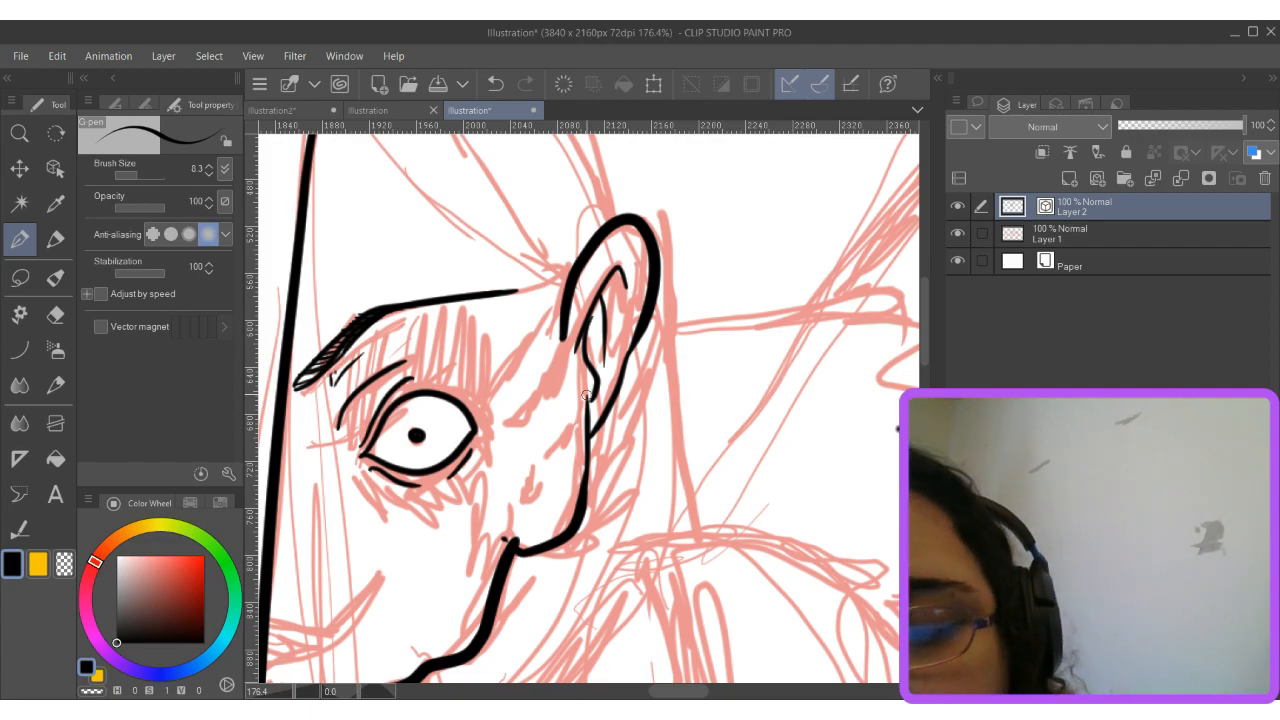
{"action": "mouse_move", "coordinate": [281, 623]}
{"action": "left_mouse_down"}
{"action": "mouse_move", "coordinate": [457, 548]}
{"action": "mouse_move", "coordinate": [508, 547]}
{"action": "mouse_move", "coordinate": [529, 512]}
{"action": "mouse_move", "coordinate": [512, 500]}
{"action": "mouse_move", "coordinate": [504, 455]}
{"action": "left_mouse_up"}
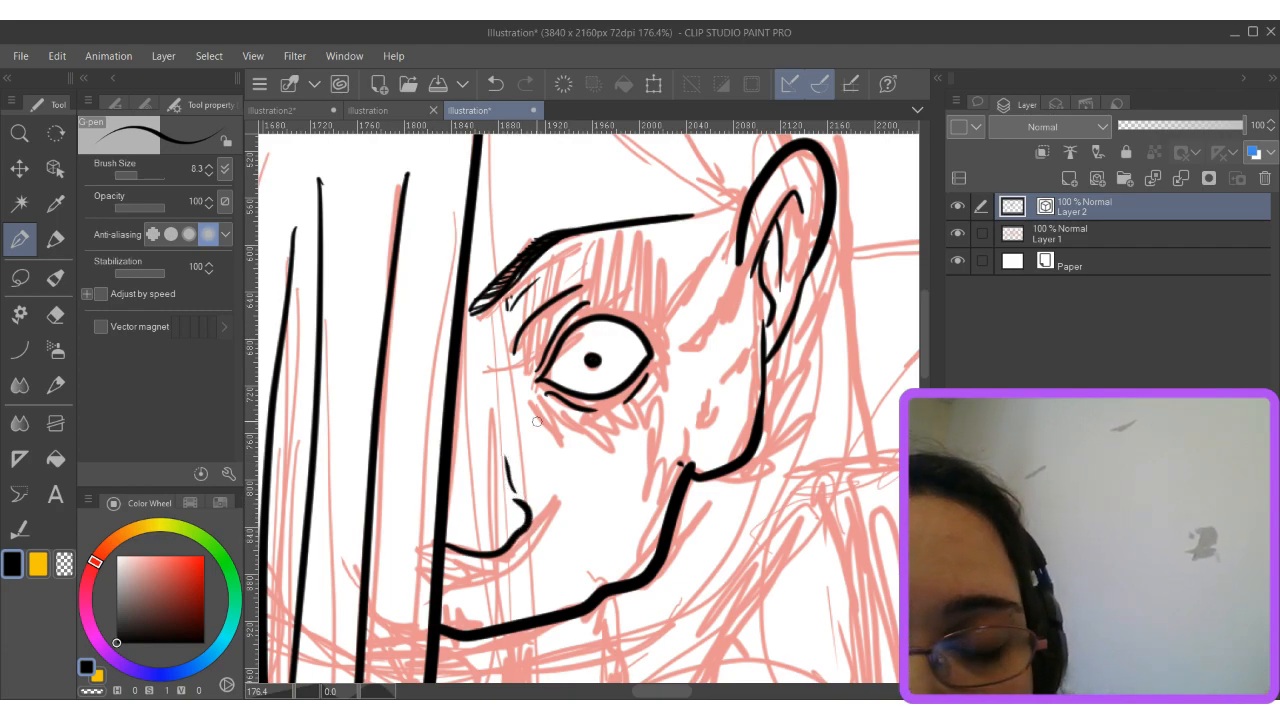
{"action": "left_click_drag", "start_coordinate": [526, 392], "coordinate": [560, 441]}
{"action": "key", "text": "ctrl+z"}
{"action": "key", "text": "ctrl+z"}
{"action": "key", "text": "ctrl+z"}
Ink the upper lip line above the mouth and divide the gap into a row of teeth.
{"action": "left_click_drag", "start_coordinate": [583, 600], "coordinate": [510, 295]}
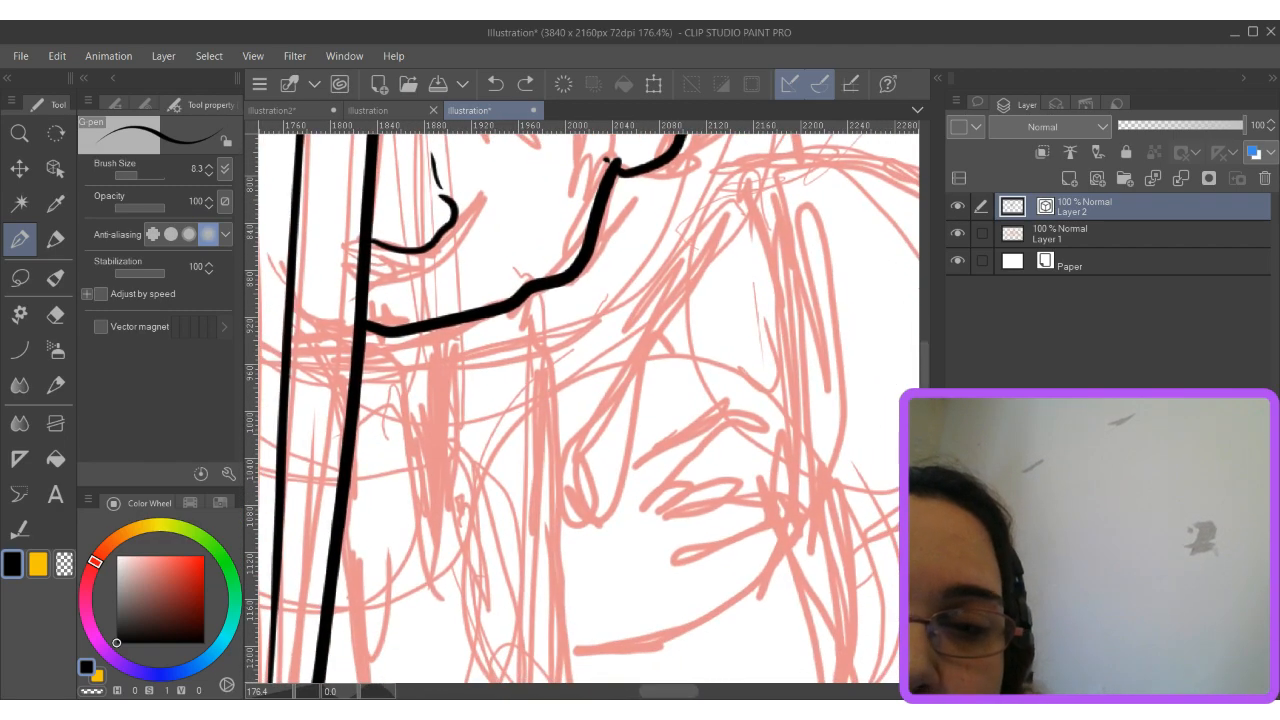
{"action": "left_click", "coordinate": [771, 467]}
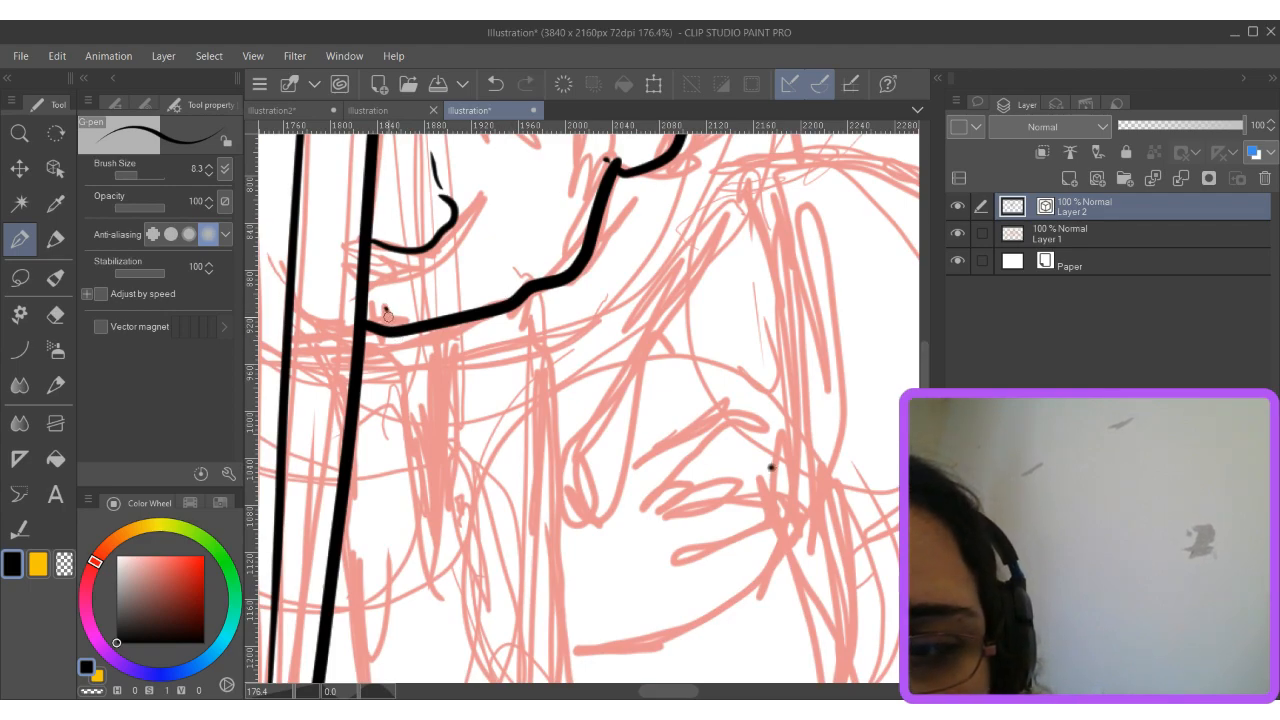
{"action": "left_click_drag", "start_coordinate": [364, 303], "coordinate": [528, 280]}
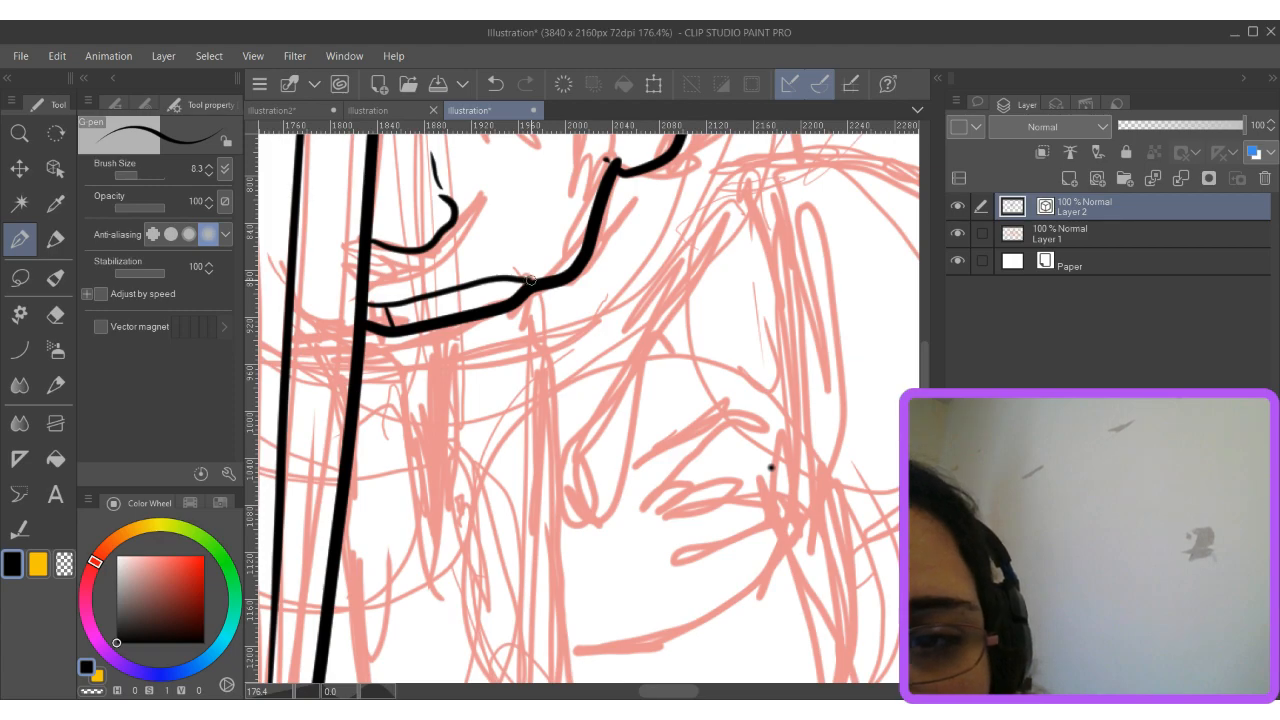
{"action": "mouse_move", "coordinate": [414, 324]}
{"action": "left_mouse_down"}
{"action": "mouse_move", "coordinate": [408, 298]}
{"action": "mouse_move", "coordinate": [437, 318]}
{"action": "mouse_move", "coordinate": [494, 293]}
{"action": "mouse_move", "coordinate": [486, 324]}
{"action": "mouse_move", "coordinate": [470, 303]}
{"action": "mouse_move", "coordinate": [444, 400]}
{"action": "left_mouse_up"}
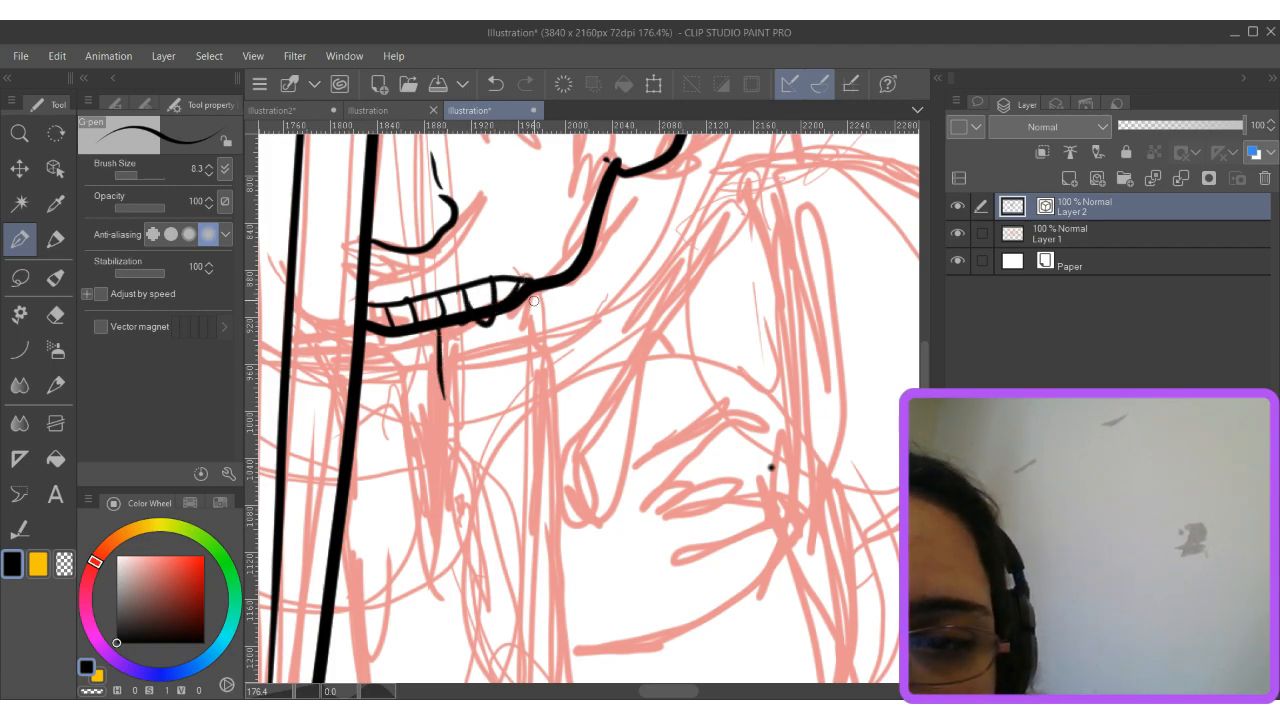
Ink the mouth corner and the long hanging tongue with both side edges, a centre crease and a pointed tip.
{"action": "mouse_move", "coordinate": [533, 294]}
{"action": "left_mouse_down"}
{"action": "mouse_move", "coordinate": [533, 313]}
{"action": "mouse_move", "coordinate": [546, 299]}
{"action": "mouse_move", "coordinate": [539, 316]}
{"action": "mouse_move", "coordinate": [555, 291]}
{"action": "mouse_move", "coordinate": [541, 338]}
{"action": "mouse_move", "coordinate": [556, 640]}
{"action": "left_mouse_up"}
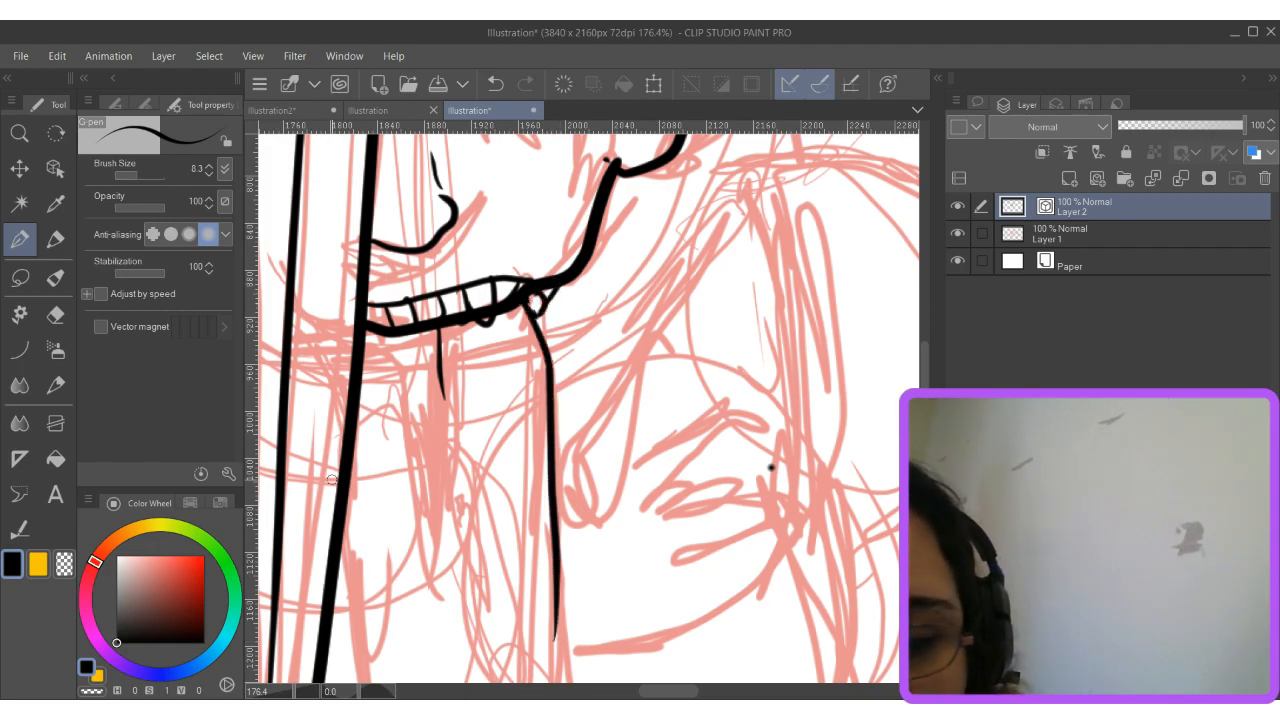
{"action": "left_click_drag", "start_coordinate": [347, 545], "coordinate": [372, 683]}
{"action": "scroll", "coordinate": [370, 670], "scroll_direction": "down", "scroll_amount": 5}
{"action": "mouse_move", "coordinate": [362, 408]}
{"action": "left_mouse_down"}
{"action": "mouse_move", "coordinate": [422, 520]}
{"action": "mouse_move", "coordinate": [452, 665]}
{"action": "left_mouse_up"}
{"action": "mouse_move", "coordinate": [552, 348]}
{"action": "left_mouse_down"}
{"action": "mouse_move", "coordinate": [544, 529]}
{"action": "mouse_move", "coordinate": [489, 680]}
{"action": "left_mouse_up"}
{"action": "left_click_drag", "start_coordinate": [446, 622], "coordinate": [448, 684]}
{"action": "mouse_move", "coordinate": [472, 510]}
{"action": "left_mouse_down"}
{"action": "mouse_move", "coordinate": [484, 436]}
{"action": "mouse_move", "coordinate": [466, 165]}
{"action": "mouse_move", "coordinate": [490, 390]}
{"action": "left_mouse_up"}
{"action": "scroll", "coordinate": [785, 460], "scroll_direction": "down", "scroll_amount": 2}
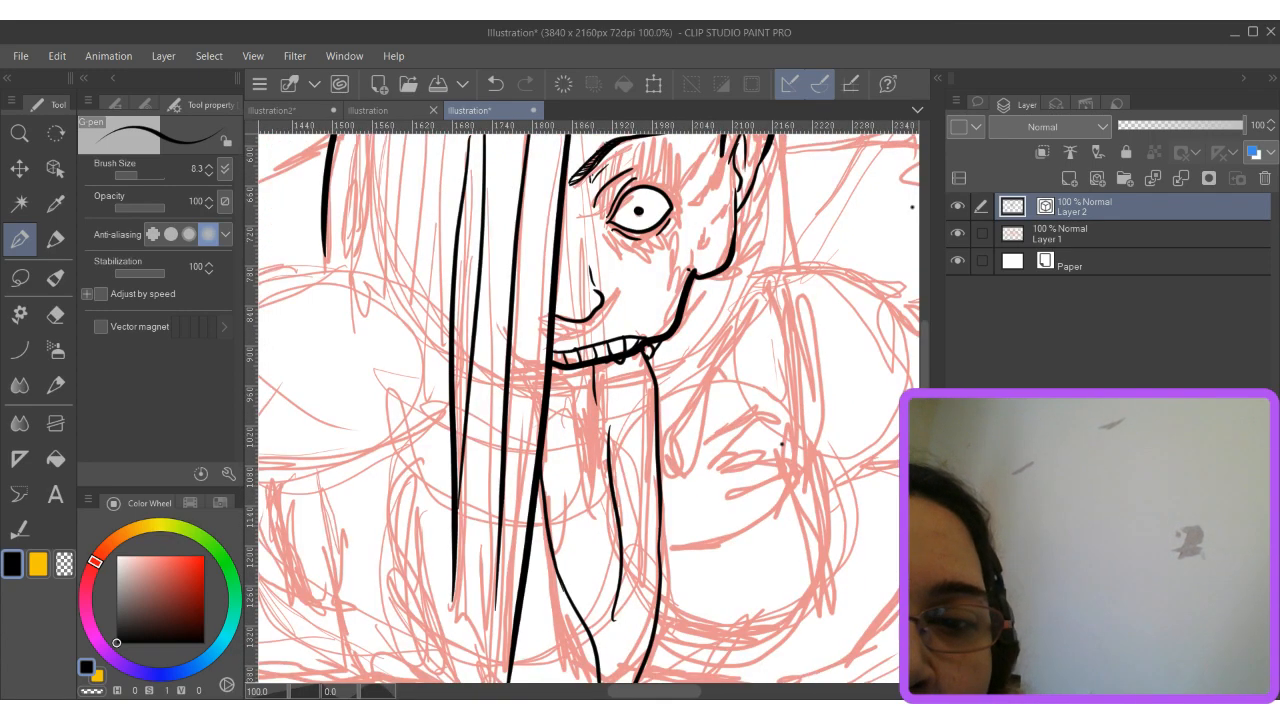
{"action": "scroll", "coordinate": [775, 443], "scroll_direction": "down", "scroll_amount": 2}
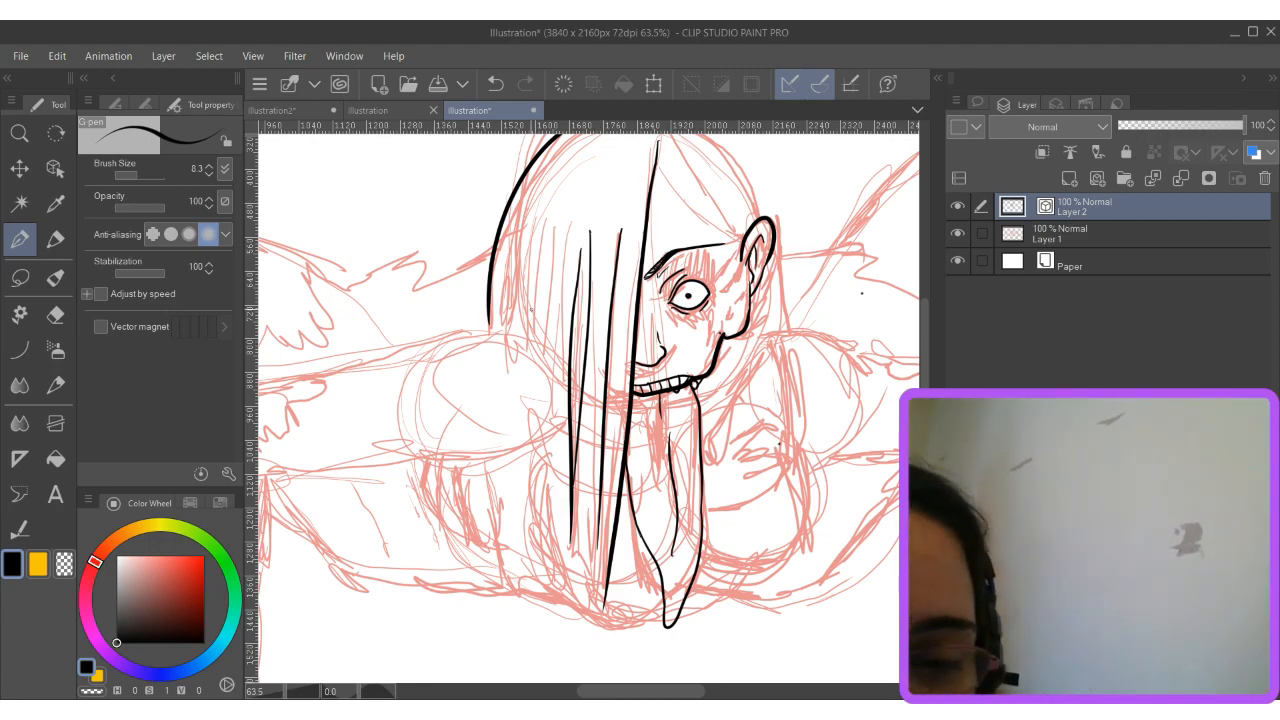
Ink the tapering tips of the front hair and add thin strands between the existing ones.
{"action": "left_click_drag", "start_coordinate": [574, 546], "coordinate": [598, 602]}
{"action": "mouse_move", "coordinate": [580, 524]}
{"action": "left_mouse_down"}
{"action": "mouse_move", "coordinate": [601, 606]}
{"action": "mouse_move", "coordinate": [634, 200]}
{"action": "mouse_move", "coordinate": [588, 572]}
{"action": "left_mouse_up"}
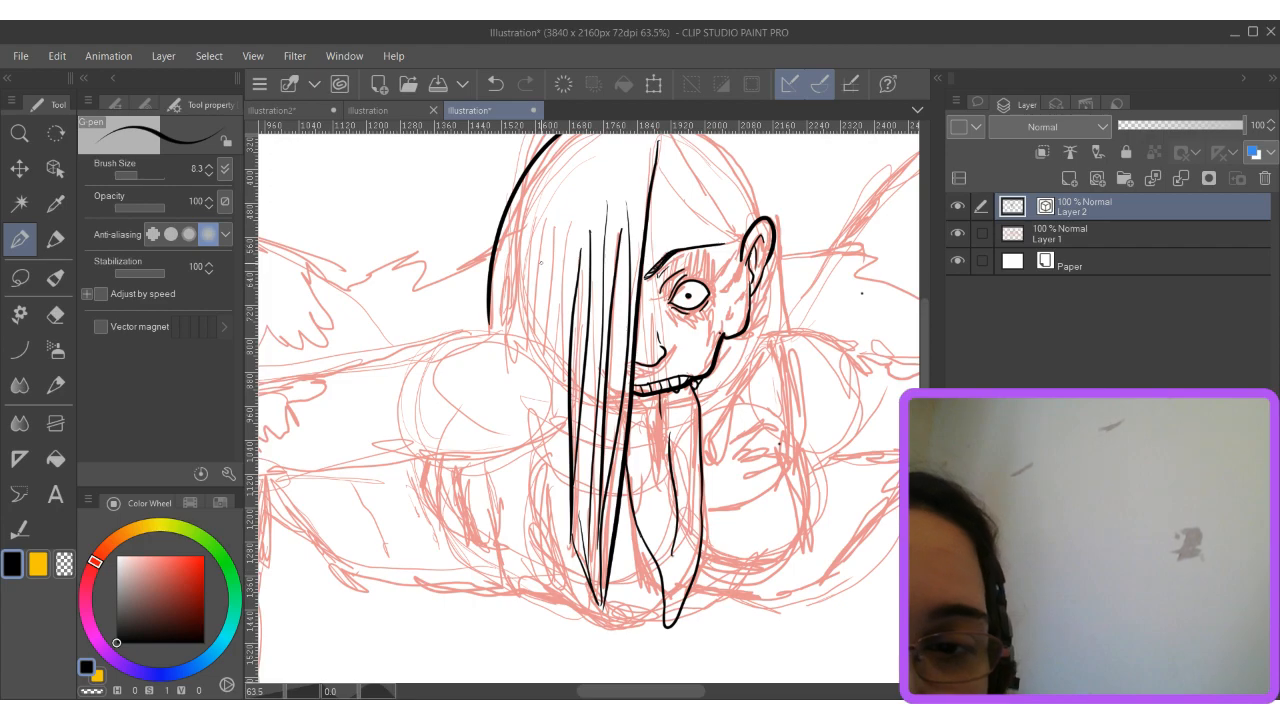
Ink the shoulder curve and the upper arm's top edge with its ragged flap, and outline the forearm down to its torn edge.
{"action": "mouse_move", "coordinate": [553, 398]}
{"action": "left_mouse_down"}
{"action": "mouse_move", "coordinate": [514, 345]}
{"action": "mouse_move", "coordinate": [418, 352]}
{"action": "mouse_move", "coordinate": [300, 378]}
{"action": "mouse_move", "coordinate": [320, 390]}
{"action": "mouse_move", "coordinate": [285, 405]}
{"action": "mouse_move", "coordinate": [303, 425]}
{"action": "mouse_move", "coordinate": [288, 406]}
{"action": "mouse_move", "coordinate": [285, 438]}
{"action": "mouse_move", "coordinate": [266, 442]}
{"action": "left_mouse_up"}
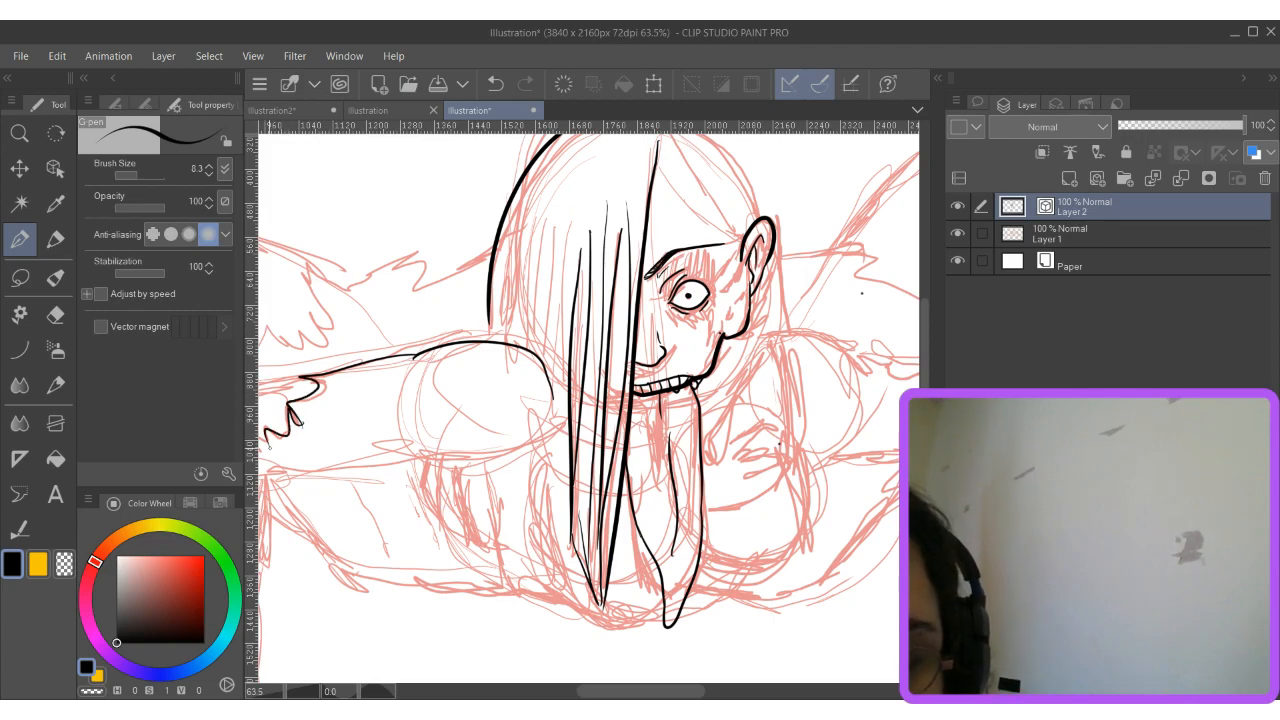
{"action": "scroll", "coordinate": [268, 447], "scroll_direction": "left", "scroll_amount": 3}
{"action": "mouse_move", "coordinate": [426, 436]}
{"action": "left_mouse_down"}
{"action": "mouse_move", "coordinate": [369, 432]}
{"action": "mouse_move", "coordinate": [347, 398]}
{"action": "mouse_move", "coordinate": [344, 562]}
{"action": "mouse_move", "coordinate": [348, 574]}
{"action": "mouse_move", "coordinate": [349, 529]}
{"action": "mouse_move", "coordinate": [386, 586]}
{"action": "left_mouse_up"}
{"action": "left_click_drag", "start_coordinate": [382, 546], "coordinate": [400, 570]}
{"action": "mouse_move", "coordinate": [400, 550]}
{"action": "left_mouse_down"}
{"action": "mouse_move", "coordinate": [432, 601]}
{"action": "mouse_move", "coordinate": [435, 529]}
{"action": "mouse_move", "coordinate": [422, 485]}
{"action": "mouse_move", "coordinate": [397, 464]}
{"action": "left_mouse_up"}
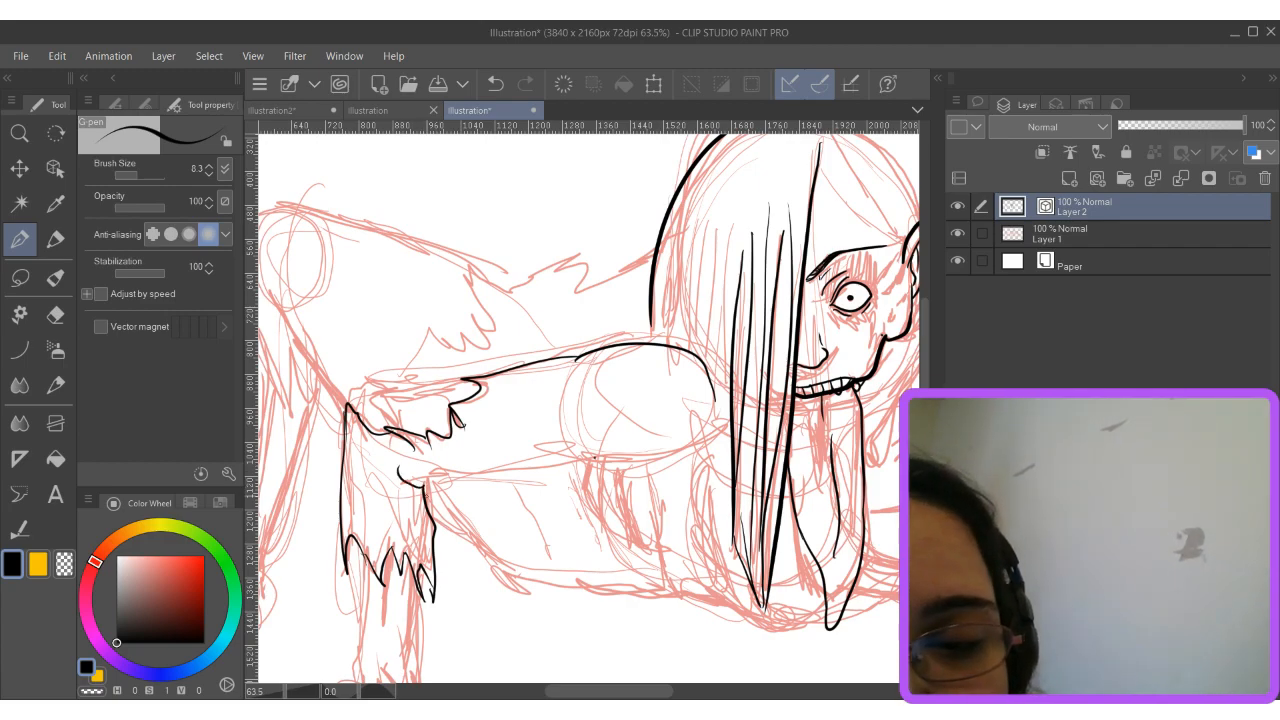
Ink the upper arm's underside from the elbow to the armpit and the inner curve of the shoulder.
{"action": "mouse_move", "coordinate": [420, 488]}
{"action": "left_mouse_down"}
{"action": "mouse_move", "coordinate": [436, 472]}
{"action": "mouse_move", "coordinate": [590, 460]}
{"action": "left_mouse_up"}
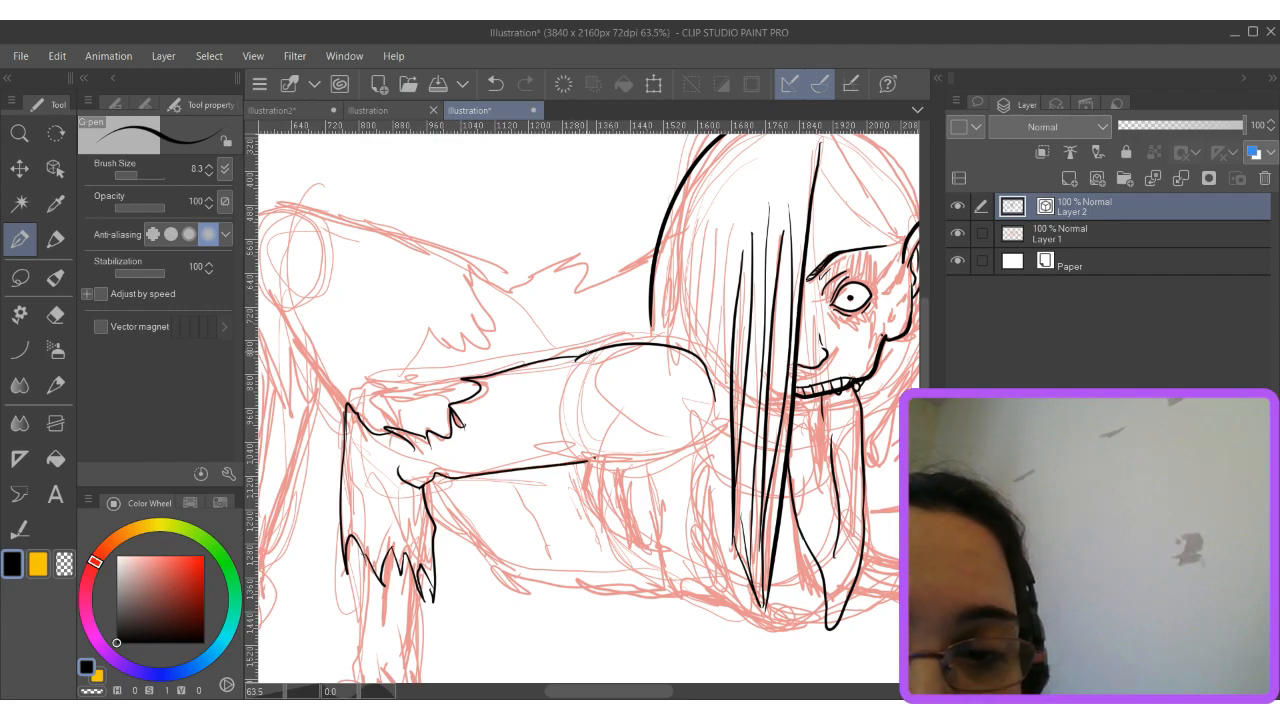
{"action": "mouse_move", "coordinate": [574, 358]}
{"action": "left_mouse_down"}
{"action": "mouse_move", "coordinate": [588, 438]}
{"action": "mouse_move", "coordinate": [628, 458]}
{"action": "mouse_move", "coordinate": [614, 469]}
{"action": "mouse_move", "coordinate": [650, 460]}
{"action": "left_mouse_up"}
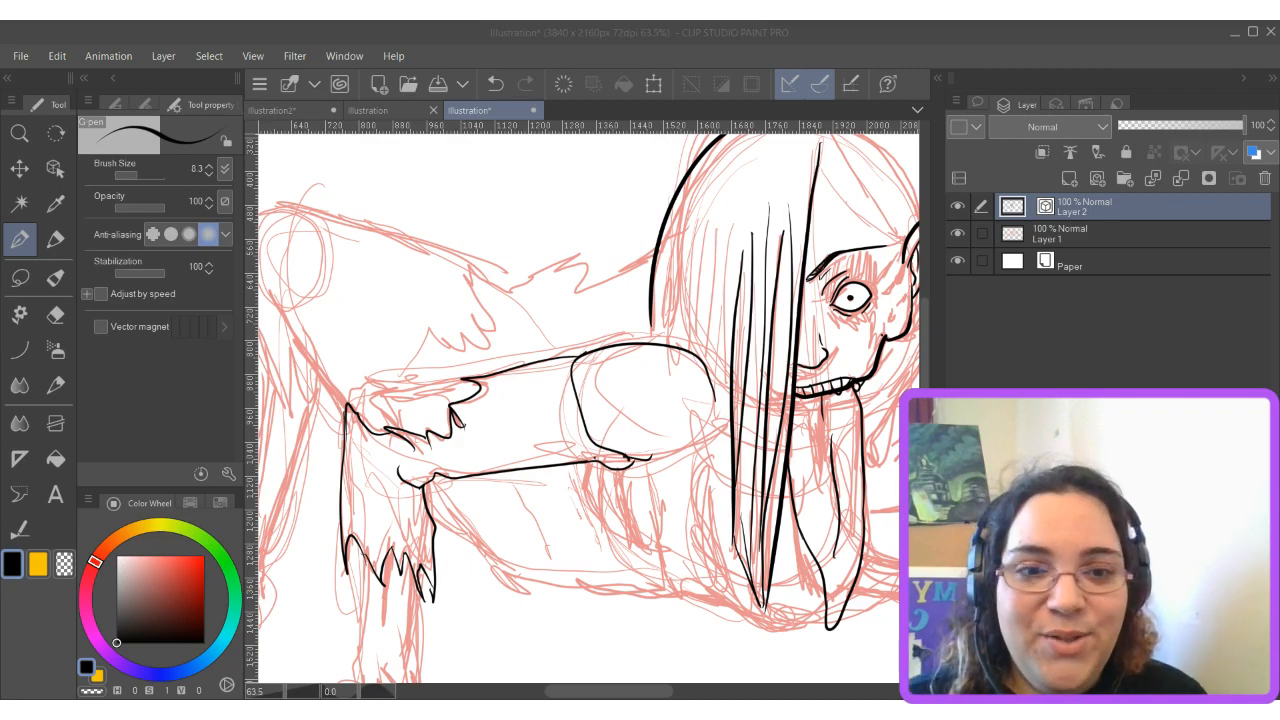
{"action": "key", "text": "alt+Tab"}
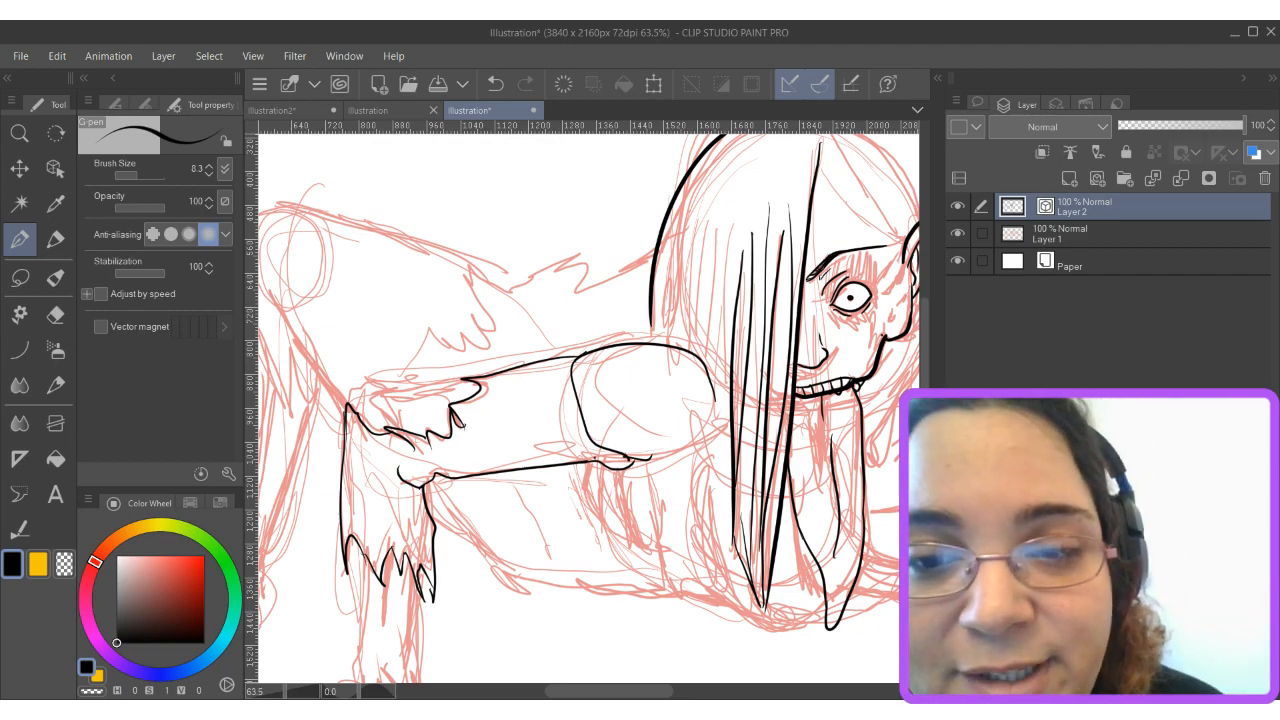
Ink the rounded elbow bone and the torn flap beside it, filling the flap with stretched fibre lines.
{"action": "left_click_drag", "start_coordinate": [470, 430], "coordinate": [707, 364]}
{"action": "scroll", "coordinate": [688, 417], "scroll_direction": "up", "scroll_amount": 2}
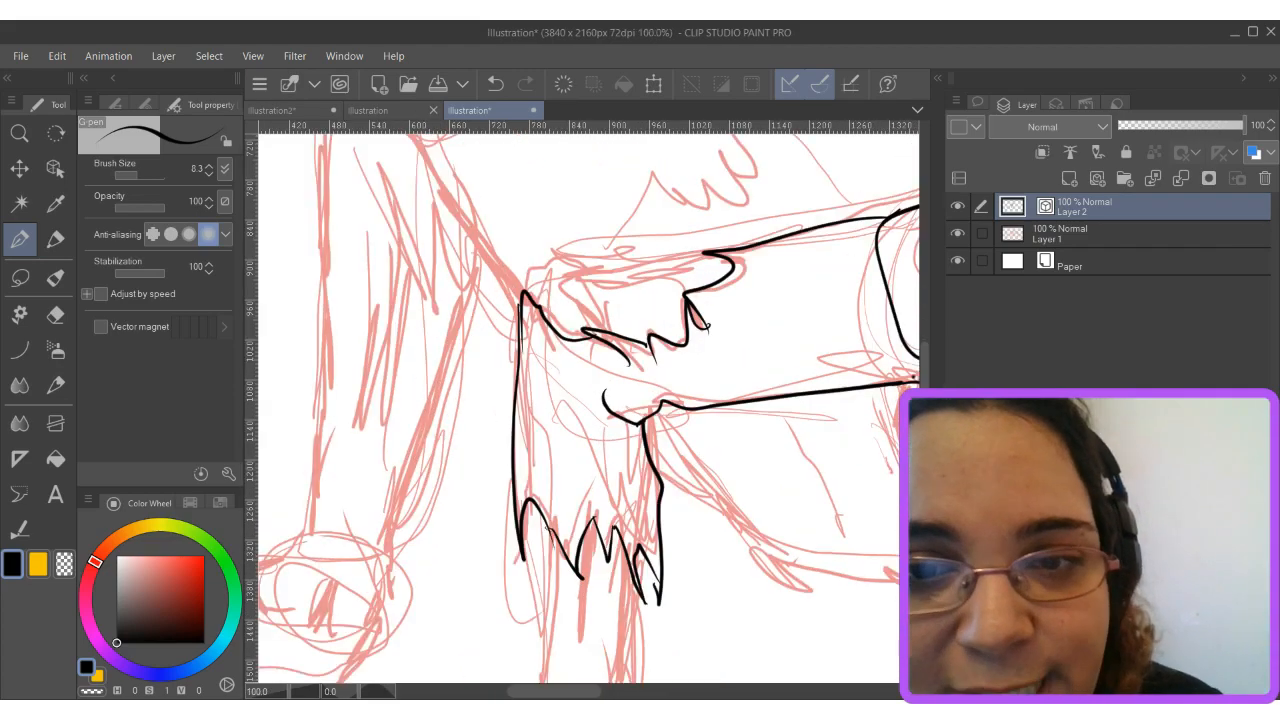
{"action": "mouse_move", "coordinate": [528, 296]}
{"action": "left_mouse_down"}
{"action": "mouse_move", "coordinate": [522, 278]}
{"action": "mouse_move", "coordinate": [549, 265]}
{"action": "left_mouse_up"}
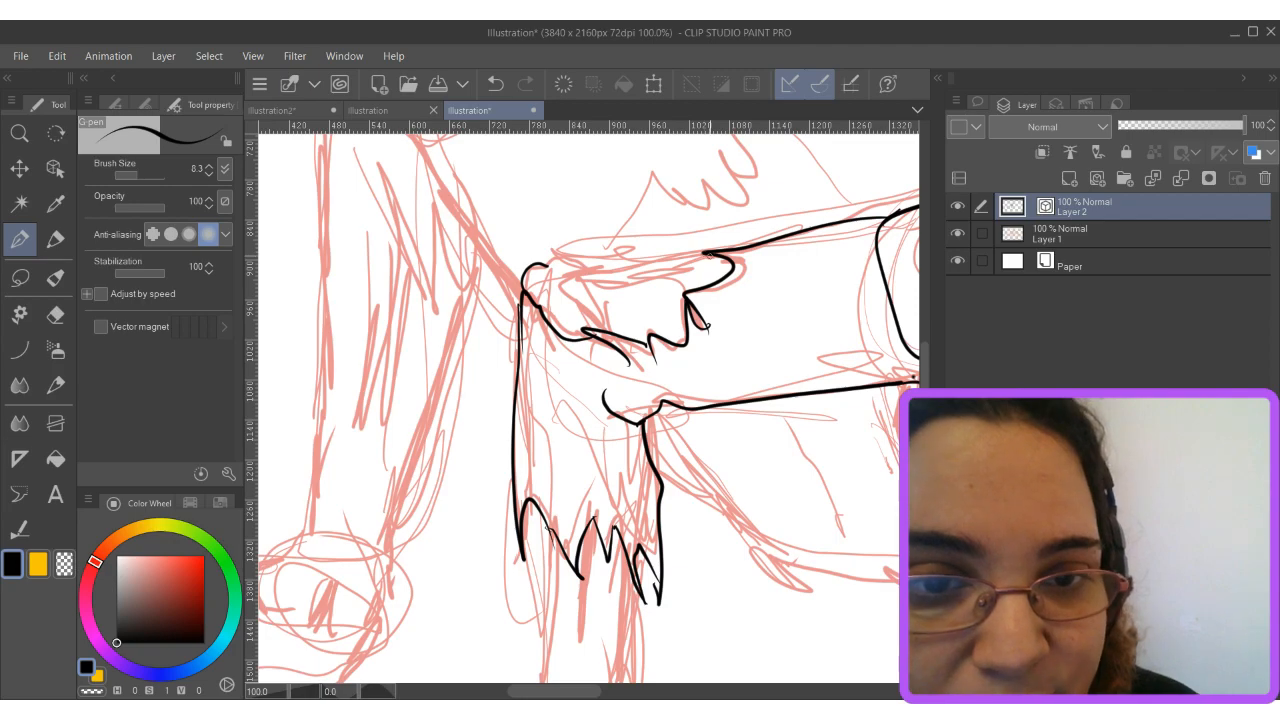
{"action": "mouse_move", "coordinate": [705, 252]}
{"action": "left_mouse_down"}
{"action": "mouse_move", "coordinate": [541, 263]}
{"action": "mouse_move", "coordinate": [610, 340]}
{"action": "mouse_move", "coordinate": [684, 324]}
{"action": "left_mouse_up"}
{"action": "mouse_move", "coordinate": [602, 312]}
{"action": "left_mouse_down"}
{"action": "mouse_move", "coordinate": [640, 332]}
{"action": "mouse_move", "coordinate": [682, 344]}
{"action": "left_mouse_up"}
{"action": "mouse_move", "coordinate": [600, 302]}
{"action": "left_mouse_down"}
{"action": "mouse_move", "coordinate": [692, 316]}
{"action": "mouse_move", "coordinate": [592, 270]}
{"action": "mouse_move", "coordinate": [606, 311]}
{"action": "left_mouse_up"}
{"action": "key", "text": "ctrl+z"}
{"action": "mouse_move", "coordinate": [563, 278]}
{"action": "left_mouse_down"}
{"action": "mouse_move", "coordinate": [612, 310]}
{"action": "mouse_move", "coordinate": [632, 283]}
{"action": "mouse_move", "coordinate": [730, 268]}
{"action": "mouse_move", "coordinate": [606, 282]}
{"action": "mouse_move", "coordinate": [672, 258]}
{"action": "mouse_move", "coordinate": [730, 272]}
{"action": "mouse_move", "coordinate": [606, 269]}
{"action": "left_mouse_up"}
{"action": "mouse_move", "coordinate": [538, 292]}
{"action": "left_mouse_down"}
{"action": "mouse_move", "coordinate": [558, 280]}
{"action": "mouse_move", "coordinate": [540, 308]}
{"action": "mouse_move", "coordinate": [592, 323]}
{"action": "mouse_move", "coordinate": [582, 335]}
{"action": "mouse_move", "coordinate": [547, 267]}
{"action": "mouse_move", "coordinate": [591, 263]}
{"action": "left_mouse_up"}
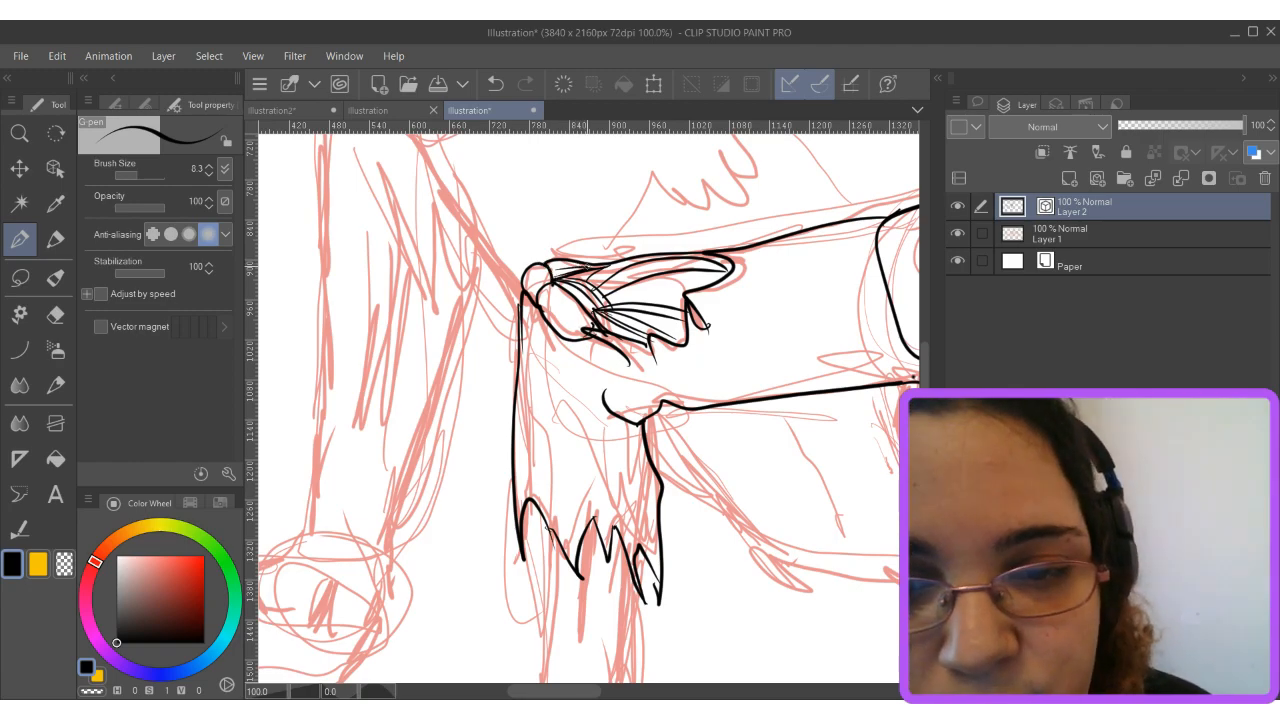
Ink the exposed lower forearm below the torn edge with its side contours, inner tendon lines and a zigzag edge at the wrist.
{"action": "scroll", "coordinate": [588, 400], "scroll_direction": "down", "scroll_amount": 5}
{"action": "mouse_move", "coordinate": [518, 290]}
{"action": "left_mouse_down"}
{"action": "mouse_move", "coordinate": [542, 402]}
{"action": "mouse_move", "coordinate": [527, 456]}
{"action": "mouse_move", "coordinate": [545, 500]}
{"action": "left_mouse_up"}
{"action": "left_click_drag", "start_coordinate": [530, 265], "coordinate": [556, 400]}
{"action": "left_click_drag", "start_coordinate": [573, 290], "coordinate": [576, 398]}
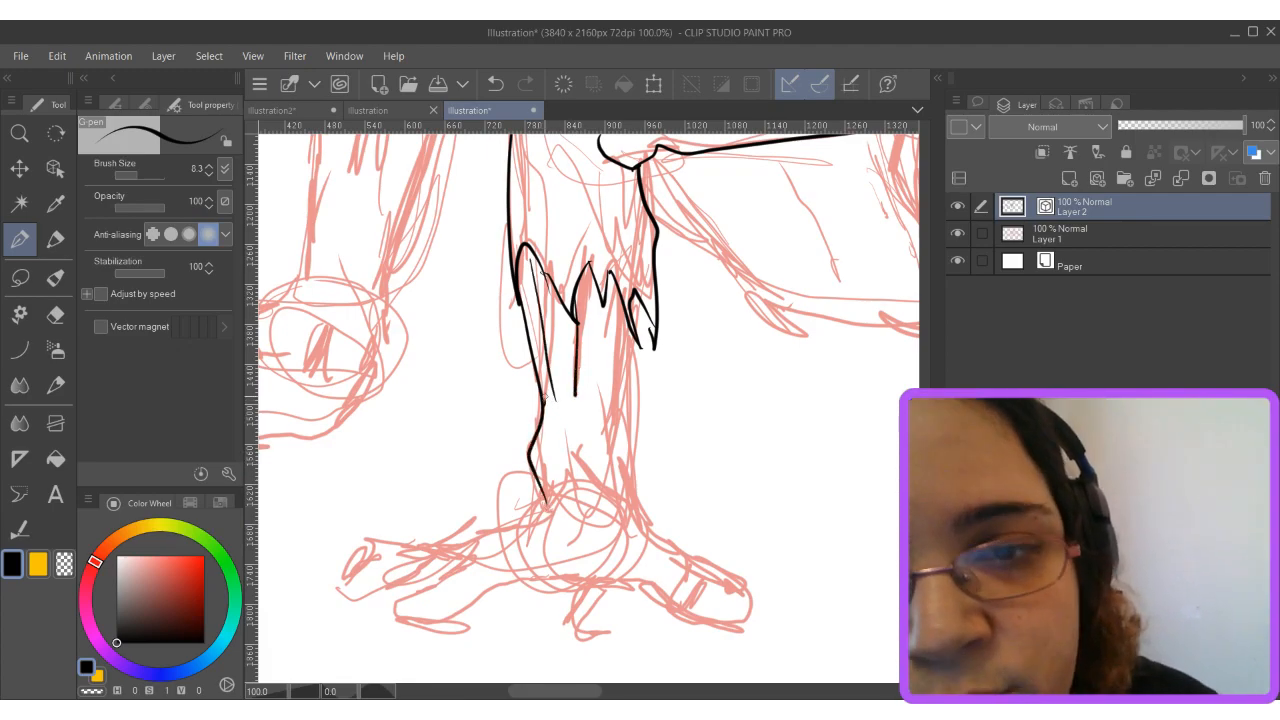
{"action": "key", "text": "ctrl+z"}
{"action": "key", "text": "ctrl+z"}
{"action": "key", "text": "ctrl+z"}
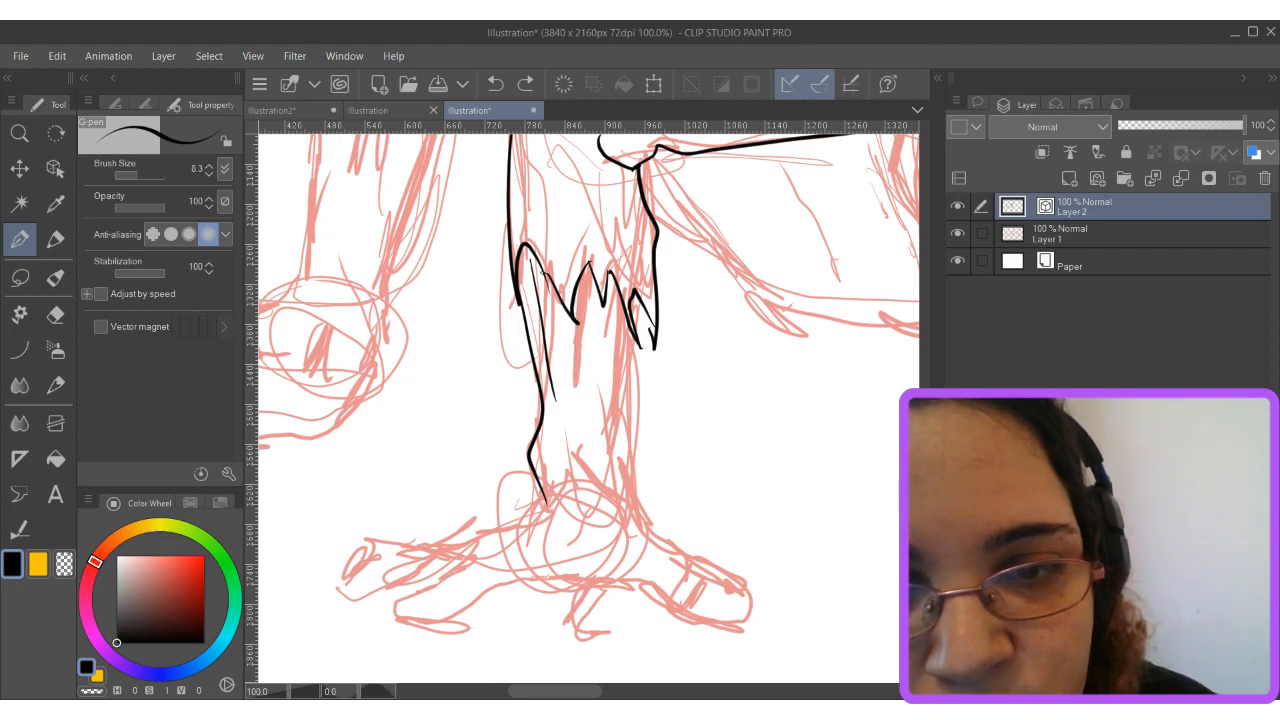
{"action": "mouse_move", "coordinate": [550, 400]}
{"action": "left_mouse_down"}
{"action": "mouse_move", "coordinate": [543, 272]}
{"action": "mouse_move", "coordinate": [588, 262]}
{"action": "mouse_move", "coordinate": [586, 395]}
{"action": "left_mouse_up"}
{"action": "mouse_move", "coordinate": [602, 290]}
{"action": "left_mouse_down"}
{"action": "mouse_move", "coordinate": [603, 414]}
{"action": "mouse_move", "coordinate": [620, 334]}
{"action": "mouse_move", "coordinate": [636, 515]}
{"action": "left_mouse_up"}
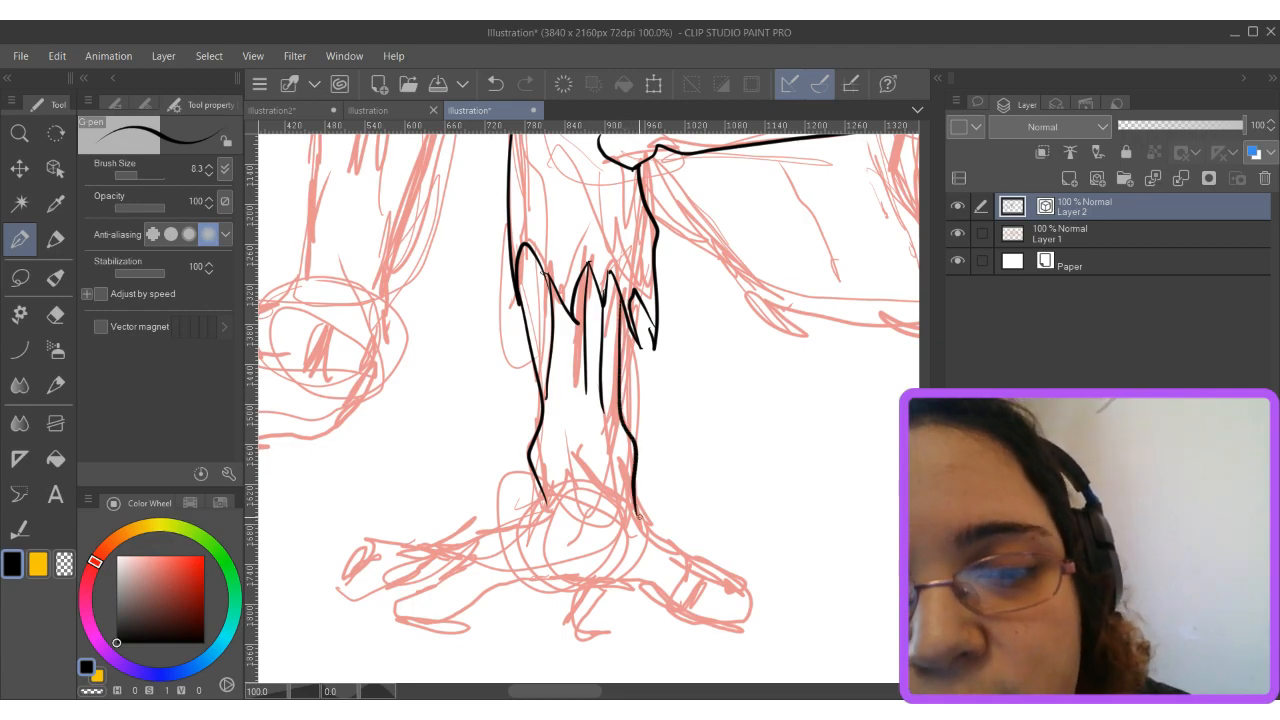
{"action": "mouse_move", "coordinate": [546, 496]}
{"action": "left_mouse_down"}
{"action": "mouse_move", "coordinate": [574, 454]}
{"action": "mouse_move", "coordinate": [636, 510]}
{"action": "left_mouse_up"}
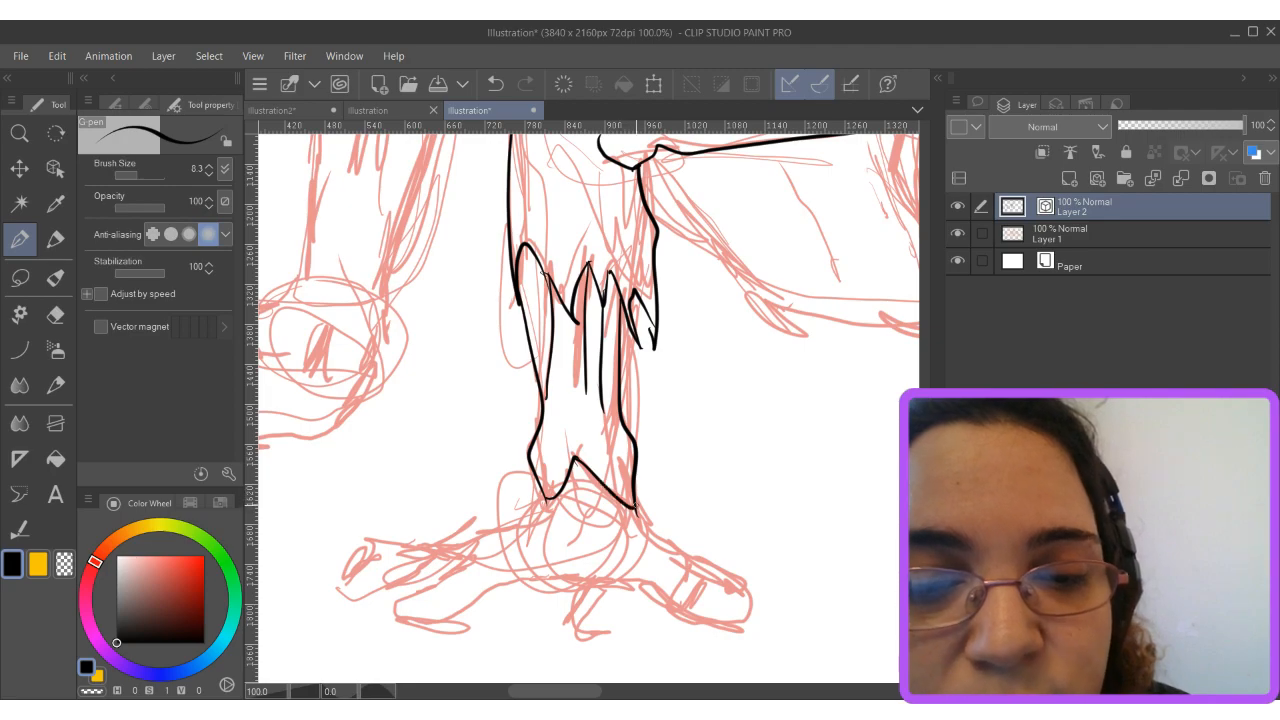
Ink the hand's upper and lower contours, the front left finger and the right finger with its nail.
{"action": "left_click_drag", "start_coordinate": [511, 522], "coordinate": [398, 552]}
{"action": "left_click_drag", "start_coordinate": [391, 603], "coordinate": [494, 540]}
{"action": "mouse_move", "coordinate": [391, 603]}
{"action": "left_mouse_down"}
{"action": "mouse_move", "coordinate": [454, 617]}
{"action": "mouse_move", "coordinate": [515, 577]}
{"action": "mouse_move", "coordinate": [567, 577]}
{"action": "mouse_move", "coordinate": [654, 586]}
{"action": "mouse_move", "coordinate": [696, 622]}
{"action": "mouse_move", "coordinate": [746, 622]}
{"action": "left_mouse_up"}
{"action": "left_click_drag", "start_coordinate": [632, 506], "coordinate": [755, 610]}
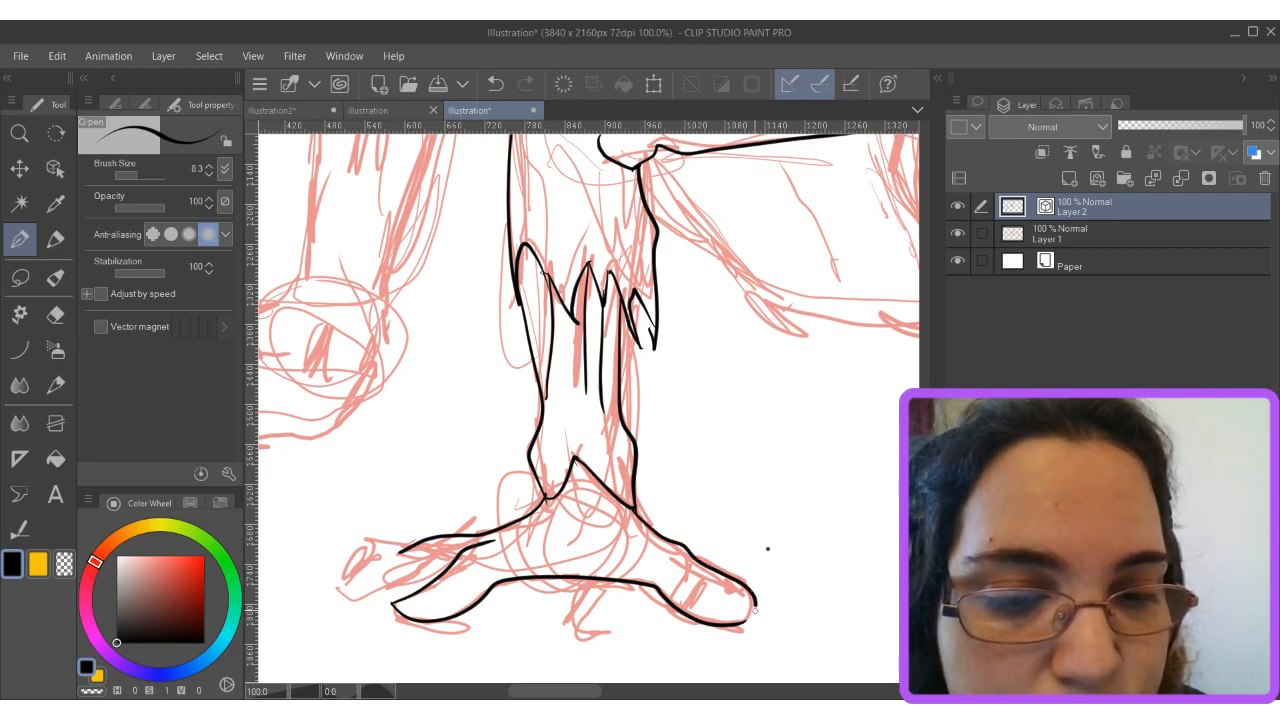
{"action": "key", "text": "ctrl+z"}
{"action": "mouse_move", "coordinate": [630, 505]}
{"action": "left_mouse_down"}
{"action": "mouse_move", "coordinate": [720, 586]}
{"action": "mouse_move", "coordinate": [762, 597]}
{"action": "mouse_move", "coordinate": [758, 620]}
{"action": "mouse_move", "coordinate": [729, 597]}
{"action": "left_mouse_up"}
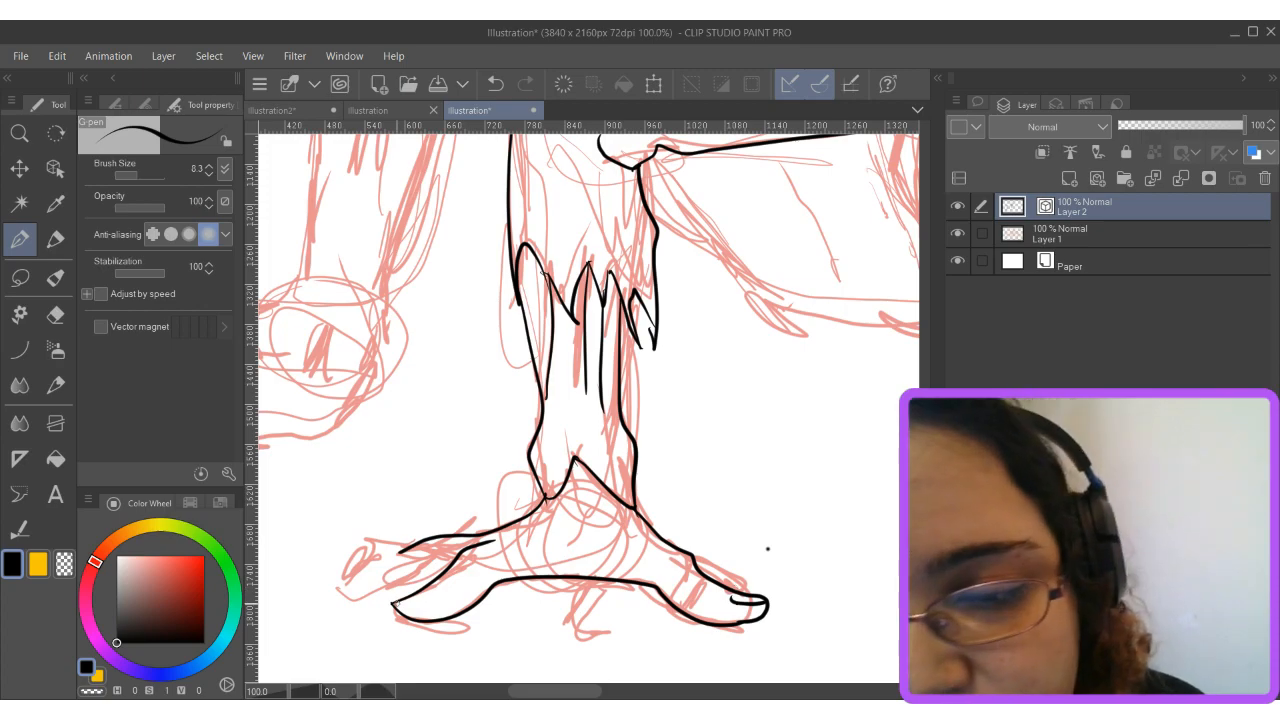
Ink the rear left finger, add nails to both left fingers, and draw another tendon line down the lower forearm.
{"action": "left_click_drag", "start_coordinate": [393, 602], "coordinate": [402, 610]}
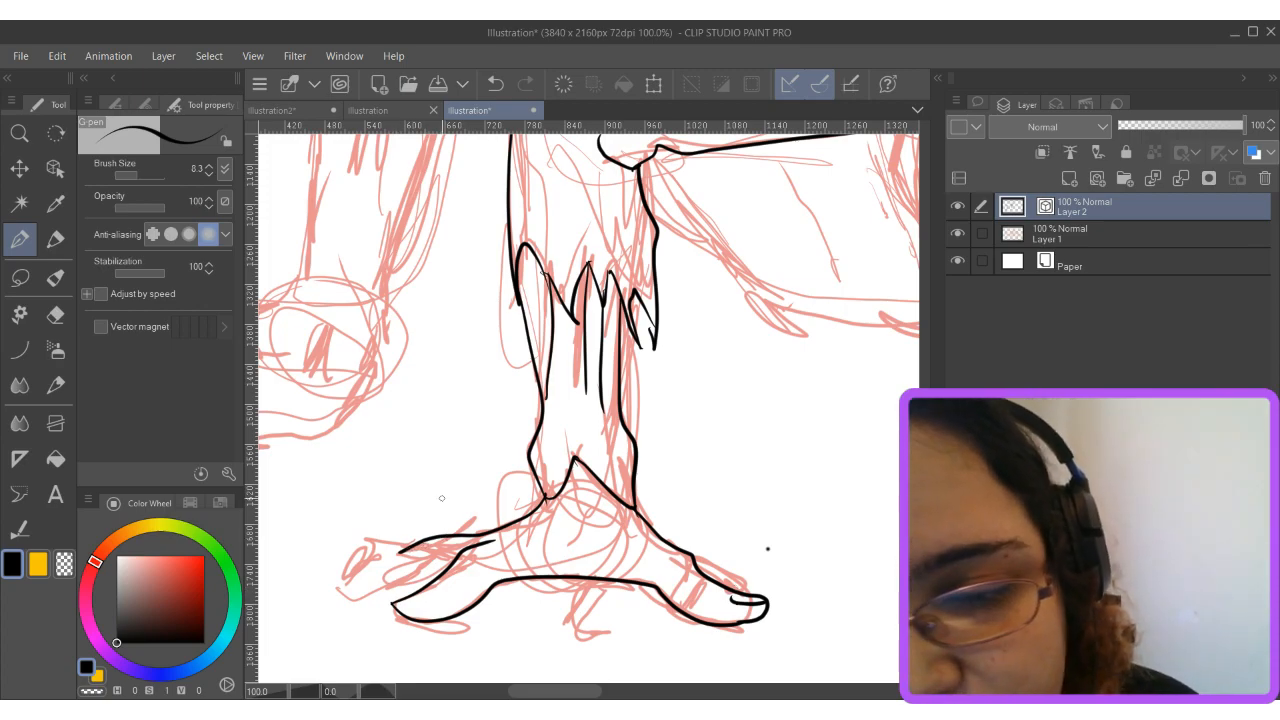
{"action": "mouse_move", "coordinate": [404, 548]}
{"action": "left_mouse_down"}
{"action": "mouse_move", "coordinate": [355, 578]}
{"action": "mouse_move", "coordinate": [389, 588]}
{"action": "mouse_move", "coordinate": [450, 565]}
{"action": "left_mouse_up"}
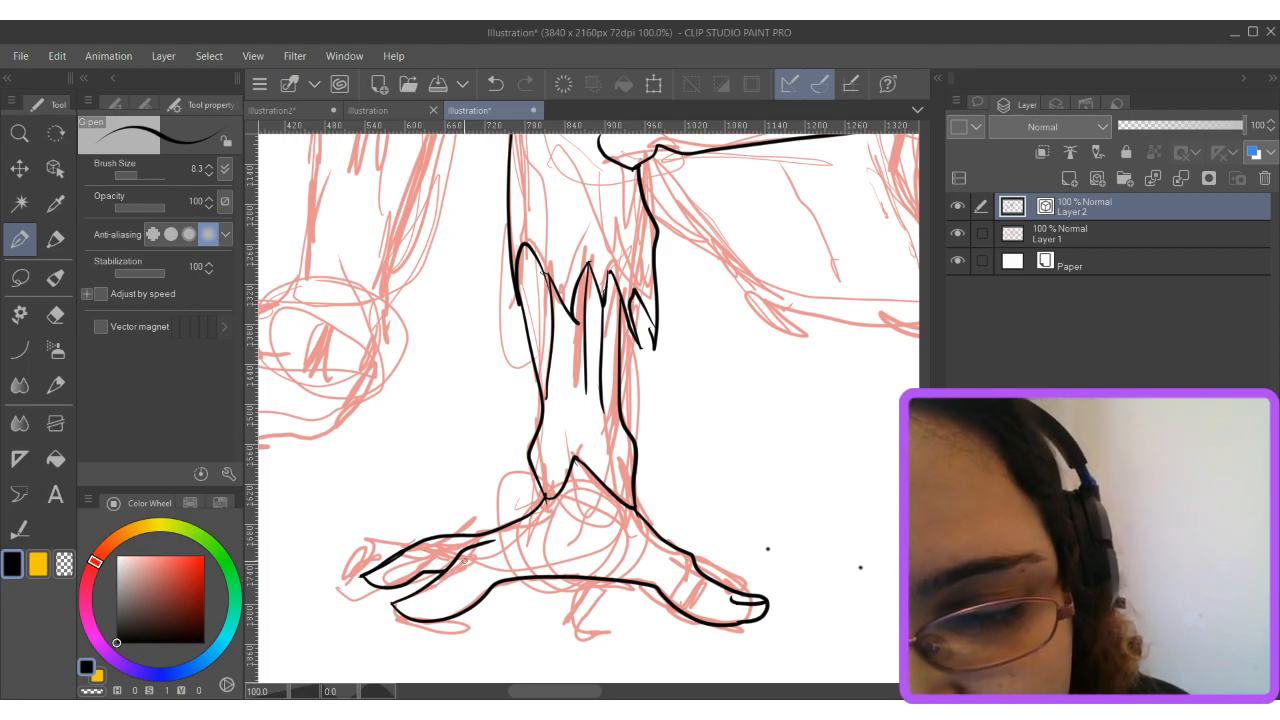
{"action": "left_click_drag", "start_coordinate": [396, 604], "coordinate": [426, 600]}
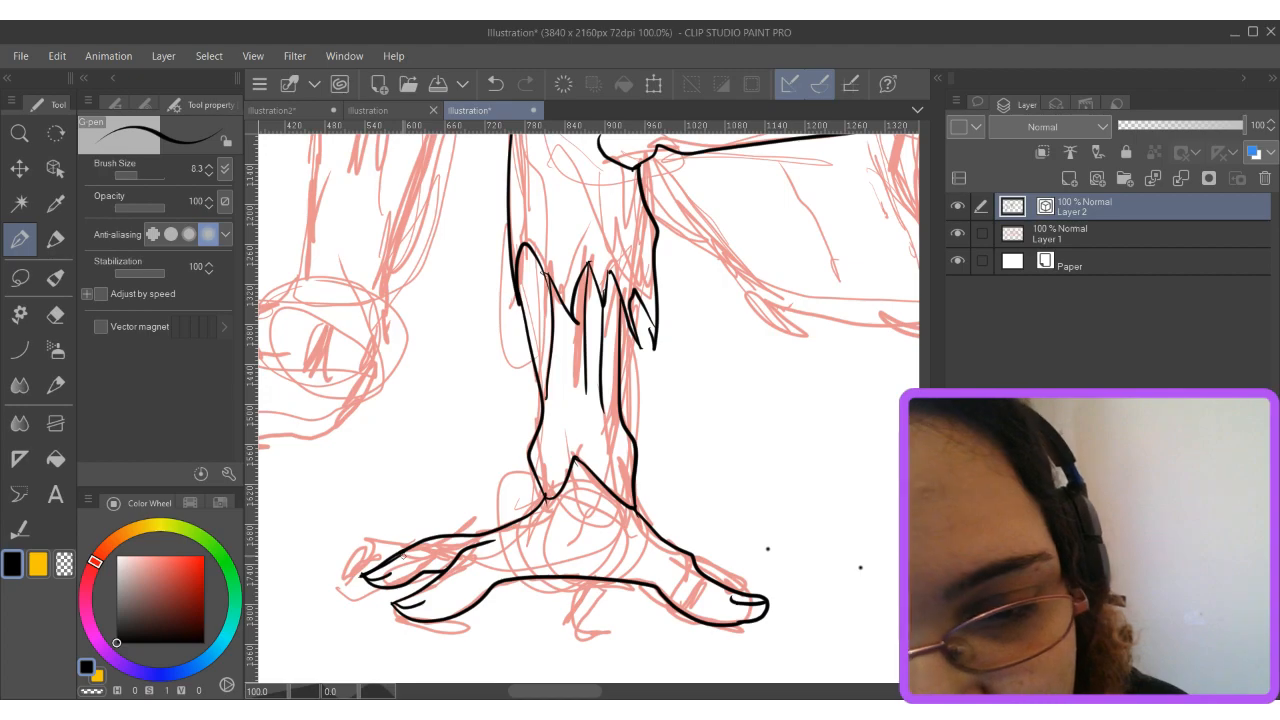
{"action": "left_click_drag", "start_coordinate": [730, 531], "coordinate": [752, 537]}
{"action": "mouse_move", "coordinate": [563, 345]}
{"action": "left_mouse_down"}
{"action": "mouse_move", "coordinate": [575, 455]}
{"action": "mouse_move", "coordinate": [570, 318]}
{"action": "left_mouse_up"}
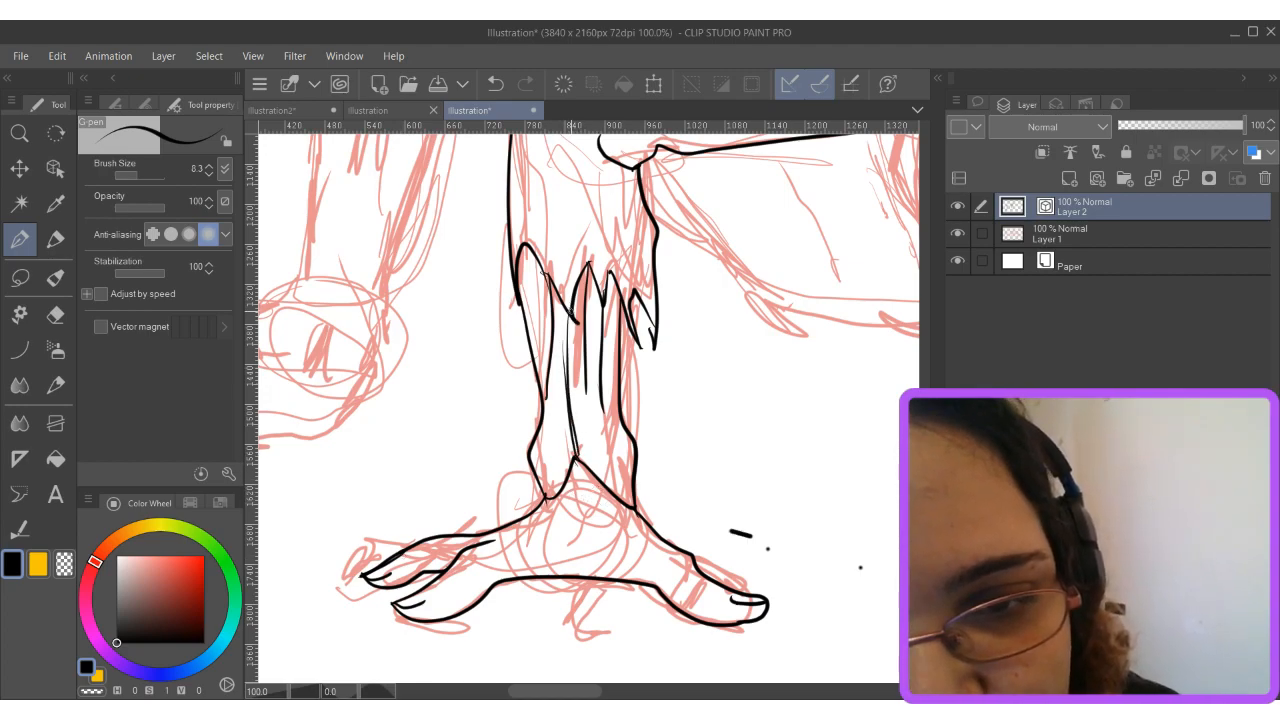
Ink the belly's lower contour from behind the elbow toward the chest.
{"action": "scroll", "coordinate": [716, 395], "scroll_direction": "down", "scroll_amount": 5}
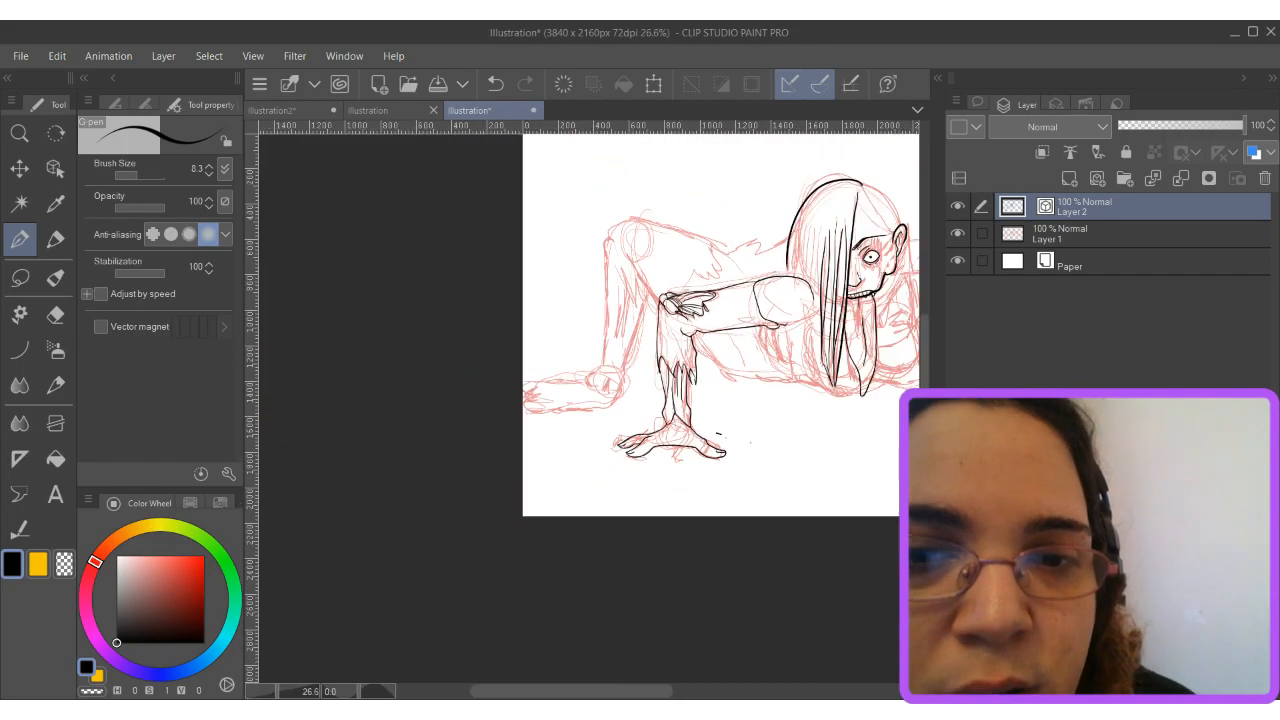
{"action": "scroll", "coordinate": [586, 400], "scroll_direction": "up", "scroll_amount": 2}
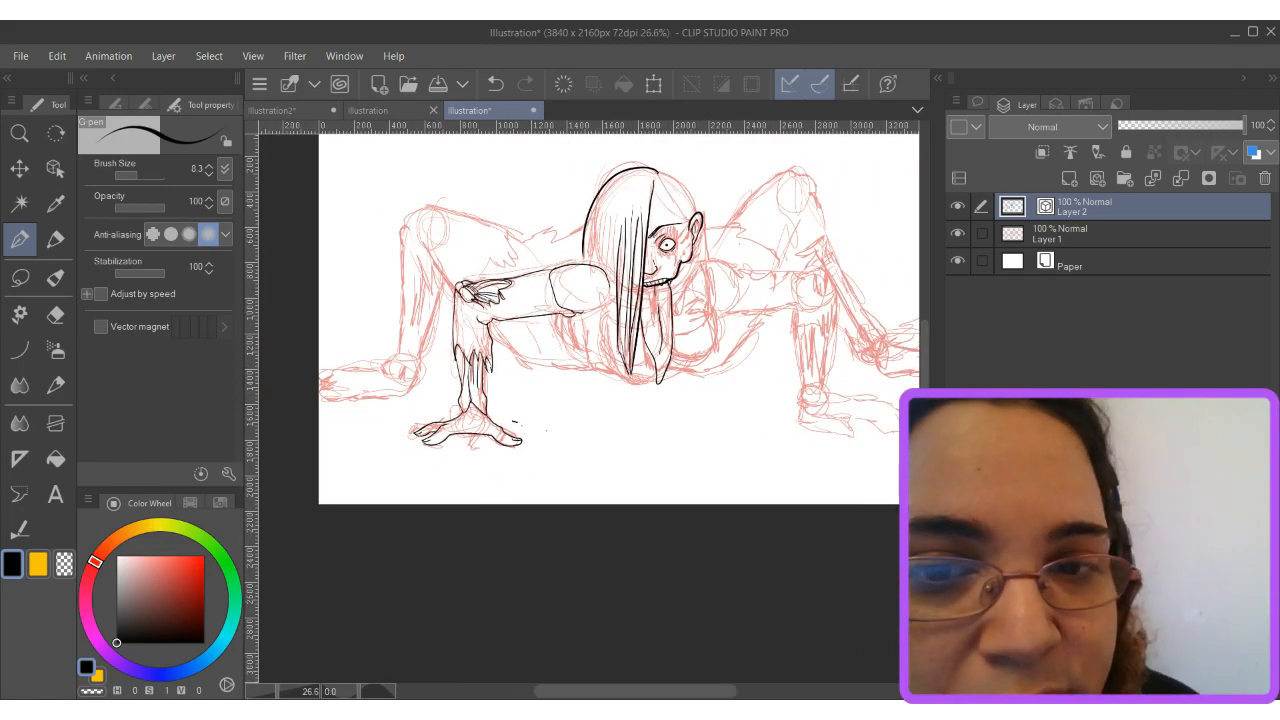
{"action": "scroll", "coordinate": [586, 400], "scroll_direction": "up", "scroll_amount": 2}
{"action": "scroll", "coordinate": [586, 400], "scroll_direction": "up", "scroll_amount": 2}
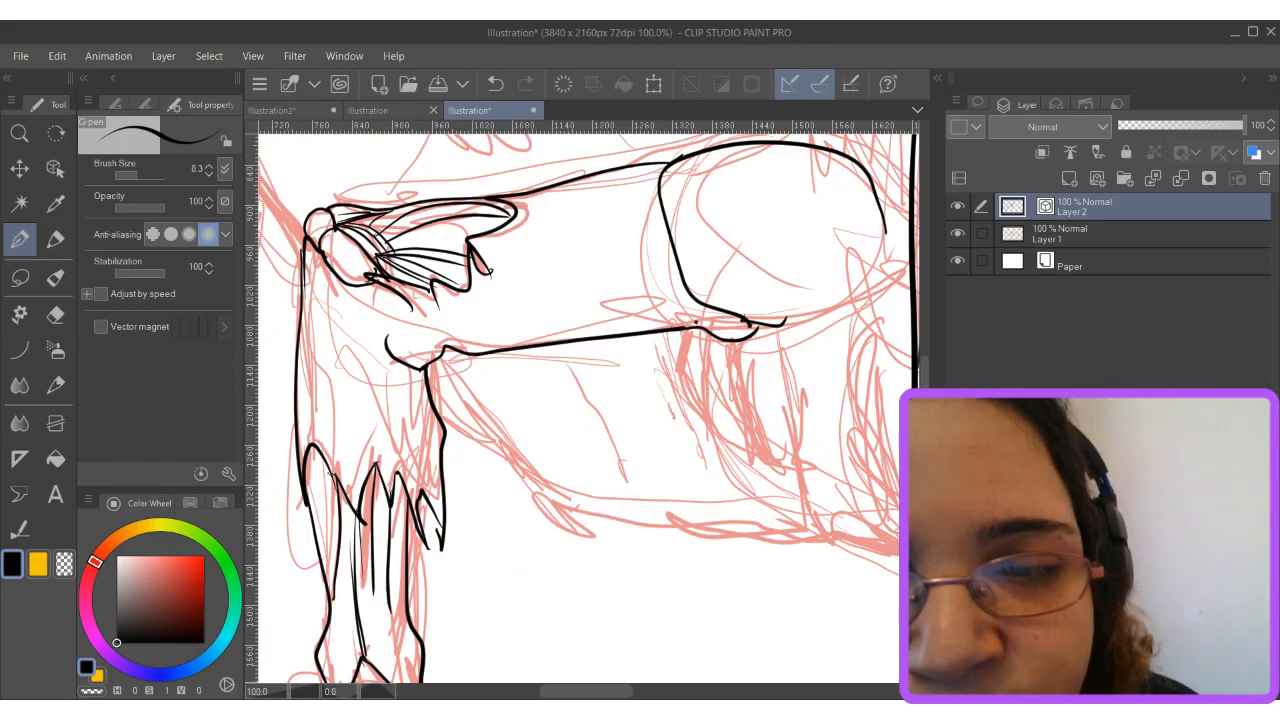
{"action": "mouse_move", "coordinate": [425, 362]}
{"action": "left_mouse_down"}
{"action": "mouse_move", "coordinate": [456, 424]}
{"action": "mouse_move", "coordinate": [532, 490]}
{"action": "mouse_move", "coordinate": [638, 522]}
{"action": "mouse_move", "coordinate": [796, 530]}
{"action": "mouse_move", "coordinate": [579, 572]}
{"action": "left_mouse_up"}
Ink the cluster of pointed strands hanging beneath the armpit.
{"action": "mouse_move", "coordinate": [474, 374]}
{"action": "left_mouse_down"}
{"action": "mouse_move", "coordinate": [460, 436]}
{"action": "mouse_move", "coordinate": [484, 446]}
{"action": "mouse_move", "coordinate": [506, 492]}
{"action": "mouse_move", "coordinate": [464, 406]}
{"action": "mouse_move", "coordinate": [478, 448]}
{"action": "mouse_move", "coordinate": [490, 370]}
{"action": "mouse_move", "coordinate": [488, 458]}
{"action": "mouse_move", "coordinate": [500, 470]}
{"action": "mouse_move", "coordinate": [506, 382]}
{"action": "mouse_move", "coordinate": [524, 476]}
{"action": "mouse_move", "coordinate": [555, 498]}
{"action": "left_mouse_up"}
{"action": "left_click_drag", "start_coordinate": [528, 382], "coordinate": [555, 500]}
{"action": "mouse_move", "coordinate": [500, 460]}
{"action": "left_mouse_down"}
{"action": "mouse_move", "coordinate": [530, 502]}
{"action": "mouse_move", "coordinate": [556, 508]}
{"action": "left_mouse_up"}
{"action": "mouse_move", "coordinate": [538, 372]}
{"action": "left_mouse_down"}
{"action": "mouse_move", "coordinate": [548, 446]}
{"action": "mouse_move", "coordinate": [574, 500]}
{"action": "mouse_move", "coordinate": [550, 474]}
{"action": "mouse_move", "coordinate": [562, 514]}
{"action": "left_mouse_up"}
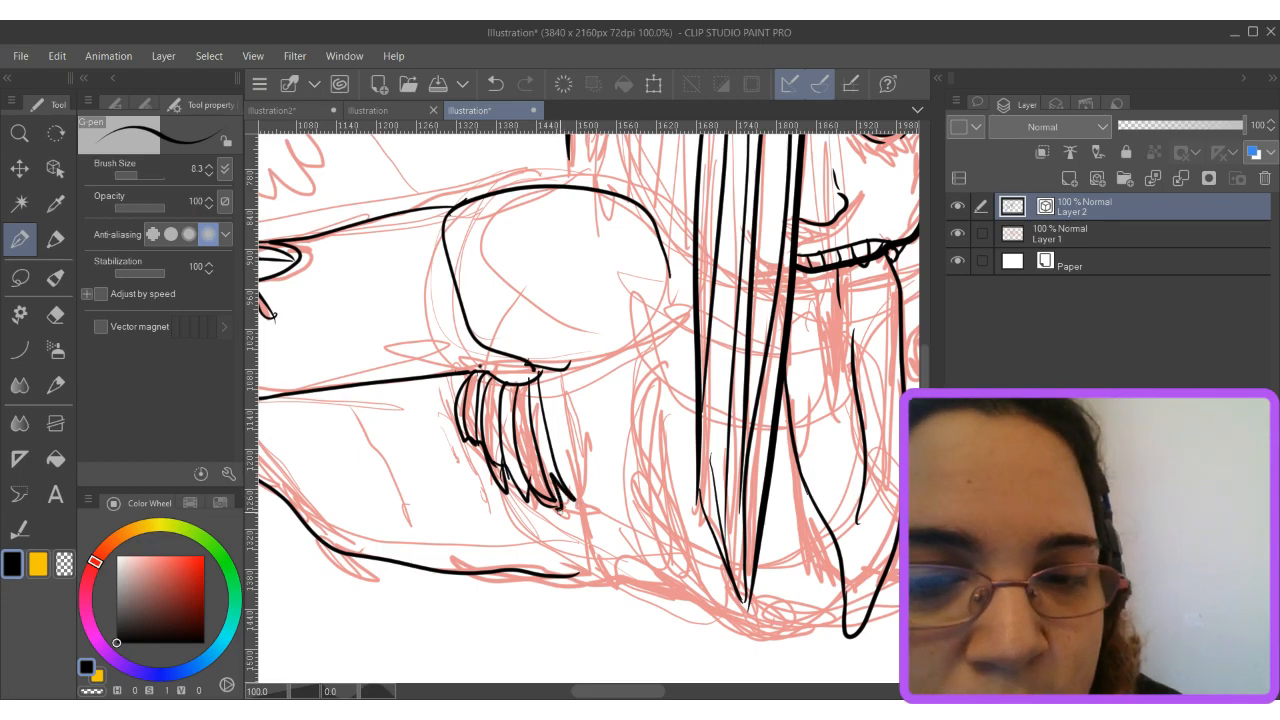
{"action": "left_click_drag", "start_coordinate": [806, 491], "coordinate": [661, 437]}
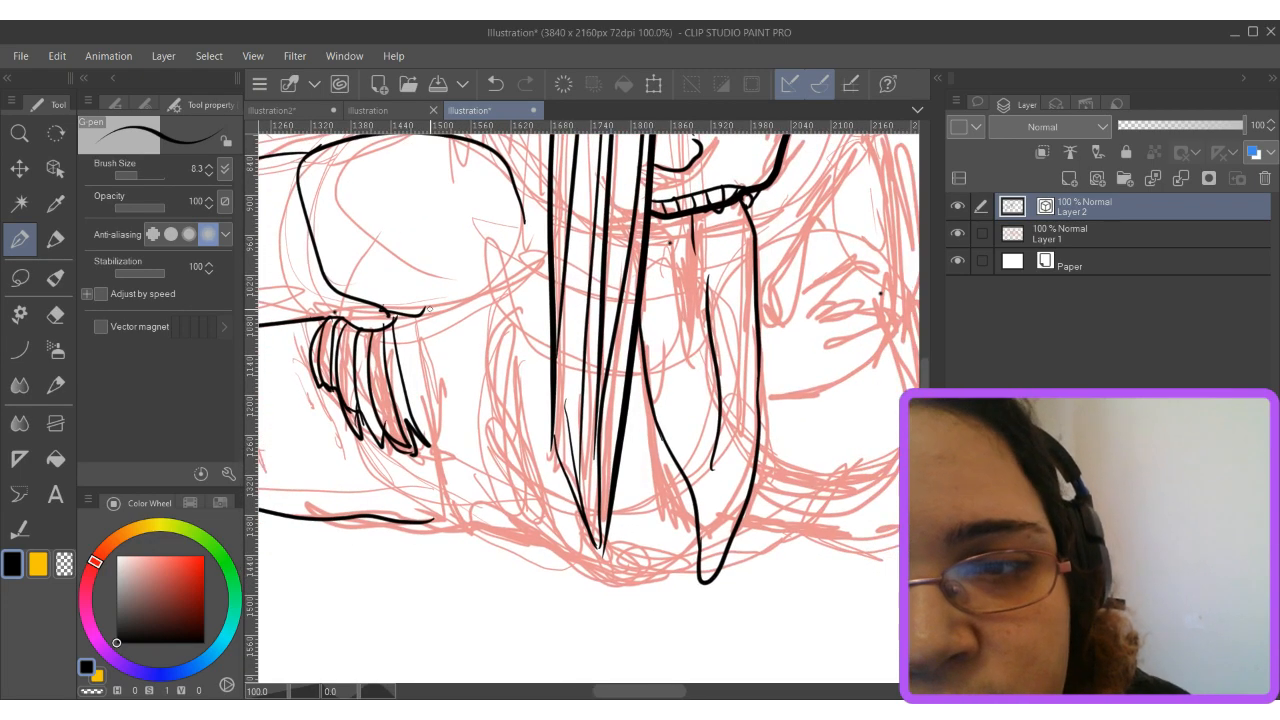
Ink the left shoulder's lower and inner contours, a neck line beneath the mouth, and the outer edge beside the long hair.
{"action": "left_click_drag", "start_coordinate": [425, 310], "coordinate": [498, 283]}
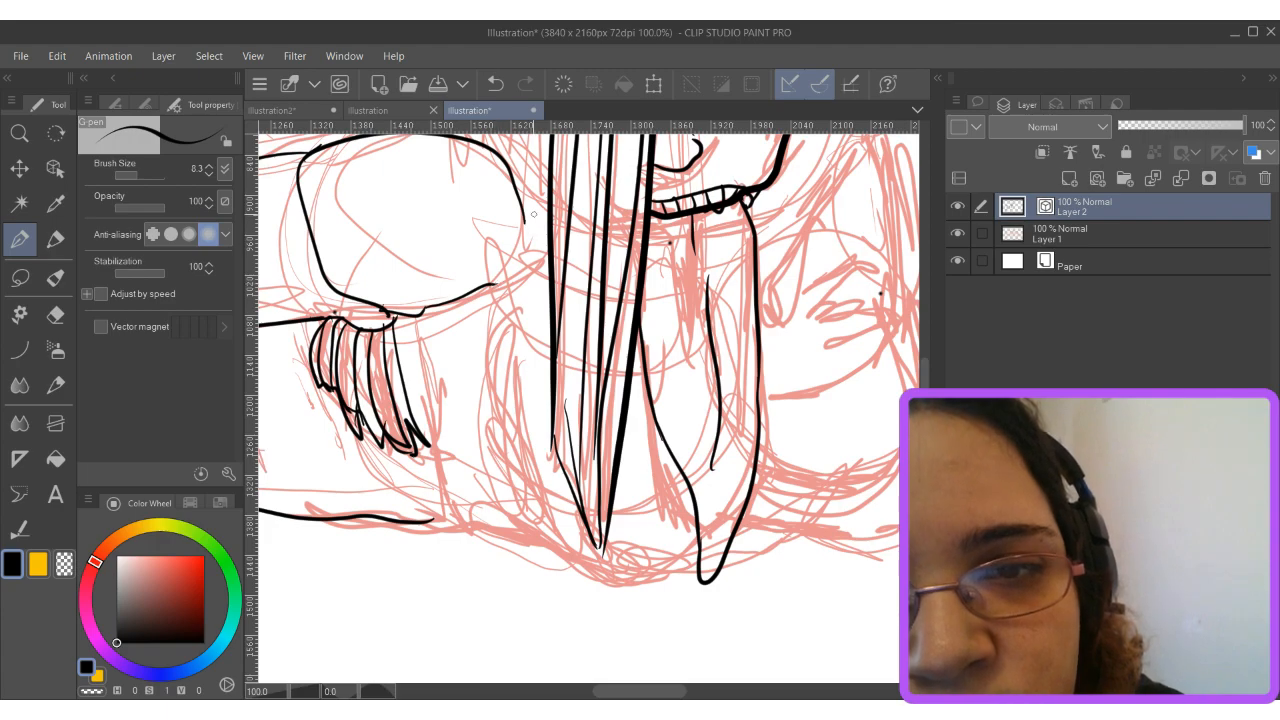
{"action": "left_click_drag", "start_coordinate": [527, 228], "coordinate": [551, 262]}
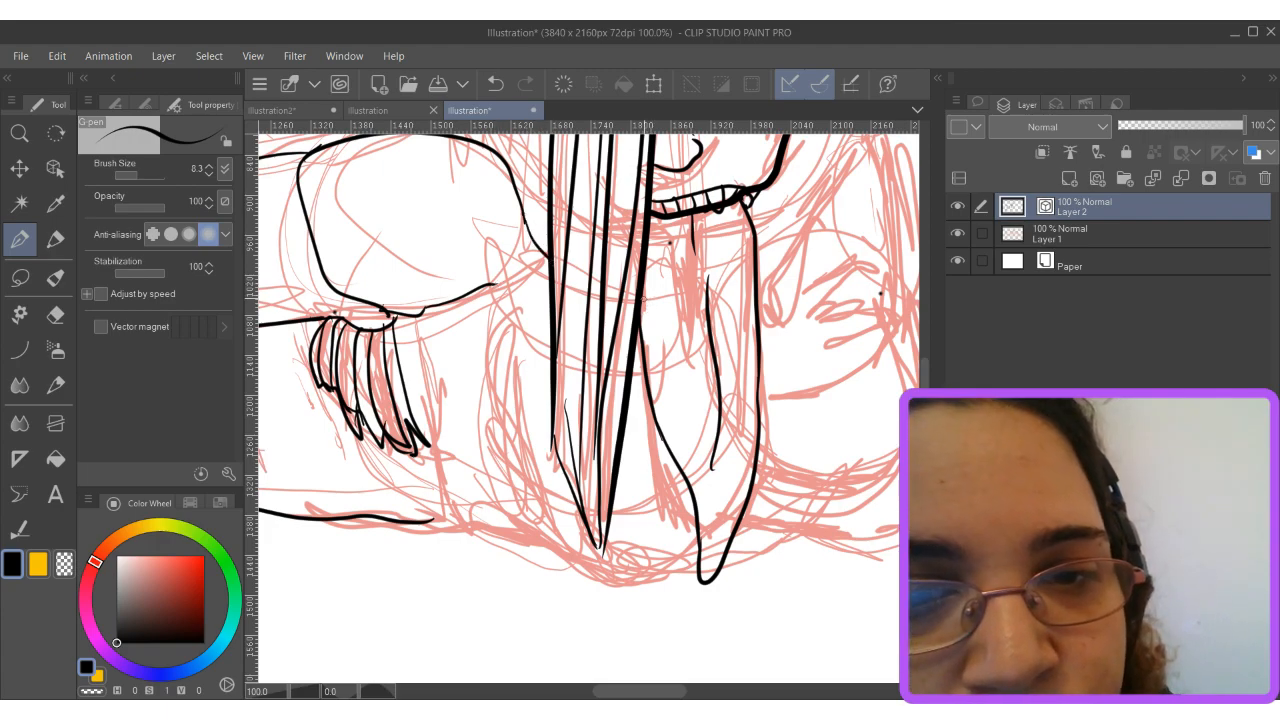
{"action": "mouse_move", "coordinate": [666, 320]}
{"action": "left_mouse_down"}
{"action": "mouse_move", "coordinate": [662, 308]}
{"action": "mouse_move", "coordinate": [750, 226]}
{"action": "left_mouse_up"}
{"action": "mouse_move", "coordinate": [498, 282]}
{"action": "left_mouse_down"}
{"action": "mouse_move", "coordinate": [528, 256]}
{"action": "mouse_move", "coordinate": [525, 228]}
{"action": "mouse_move", "coordinate": [543, 255]}
{"action": "mouse_move", "coordinate": [538, 372]}
{"action": "mouse_move", "coordinate": [549, 426]}
{"action": "left_mouse_up"}
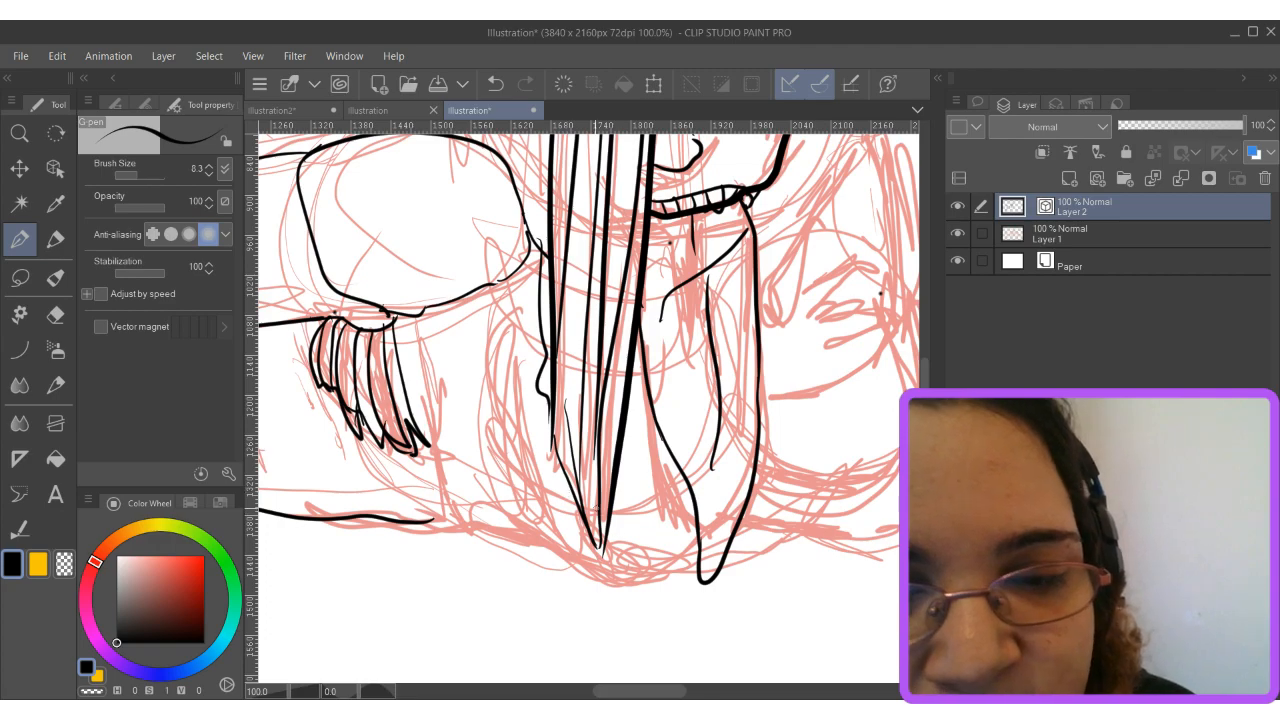
{"action": "mouse_move", "coordinate": [489, 398]}
{"action": "left_mouse_down"}
{"action": "mouse_move", "coordinate": [514, 490]}
{"action": "mouse_move", "coordinate": [568, 563]}
{"action": "mouse_move", "coordinate": [662, 577]}
{"action": "mouse_move", "coordinate": [700, 524]}
{"action": "mouse_move", "coordinate": [862, 534]}
{"action": "mouse_move", "coordinate": [896, 522]}
{"action": "mouse_move", "coordinate": [658, 530]}
{"action": "left_mouse_up"}
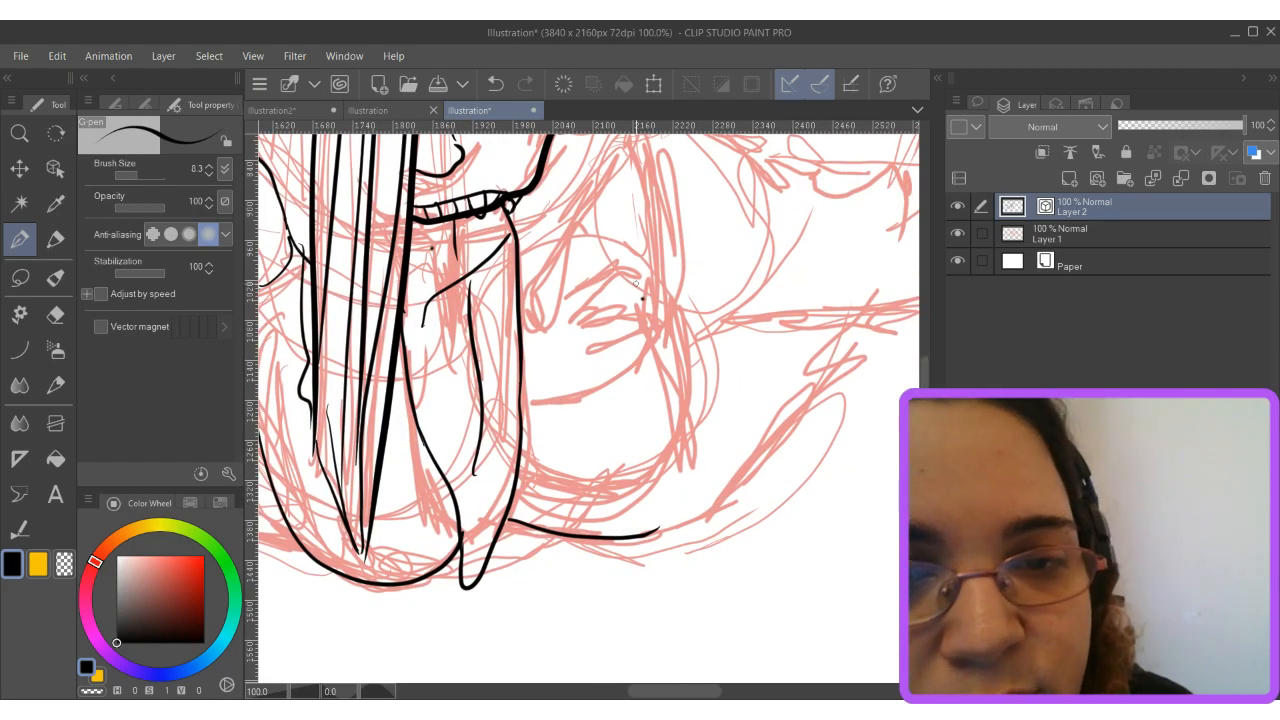
{"action": "mouse_move", "coordinate": [645, 271]}
{"action": "left_mouse_down"}
{"action": "mouse_move", "coordinate": [687, 424]}
{"action": "mouse_move", "coordinate": [667, 500]}
{"action": "mouse_move", "coordinate": [618, 529]}
{"action": "mouse_move", "coordinate": [521, 508]}
{"action": "mouse_move", "coordinate": [513, 464]}
{"action": "left_mouse_up"}
{"action": "key", "text": "ctrl+z"}
{"action": "key", "text": "ctrl+z"}
{"action": "mouse_move", "coordinate": [646, 162]}
{"action": "left_mouse_down"}
{"action": "mouse_move", "coordinate": [658, 274]}
{"action": "mouse_move", "coordinate": [692, 346]}
{"action": "mouse_move", "coordinate": [684, 445]}
{"action": "mouse_move", "coordinate": [602, 520]}
{"action": "mouse_move", "coordinate": [518, 508]}
{"action": "mouse_move", "coordinate": [513, 481]}
{"action": "mouse_move", "coordinate": [454, 662]}
{"action": "left_mouse_up"}
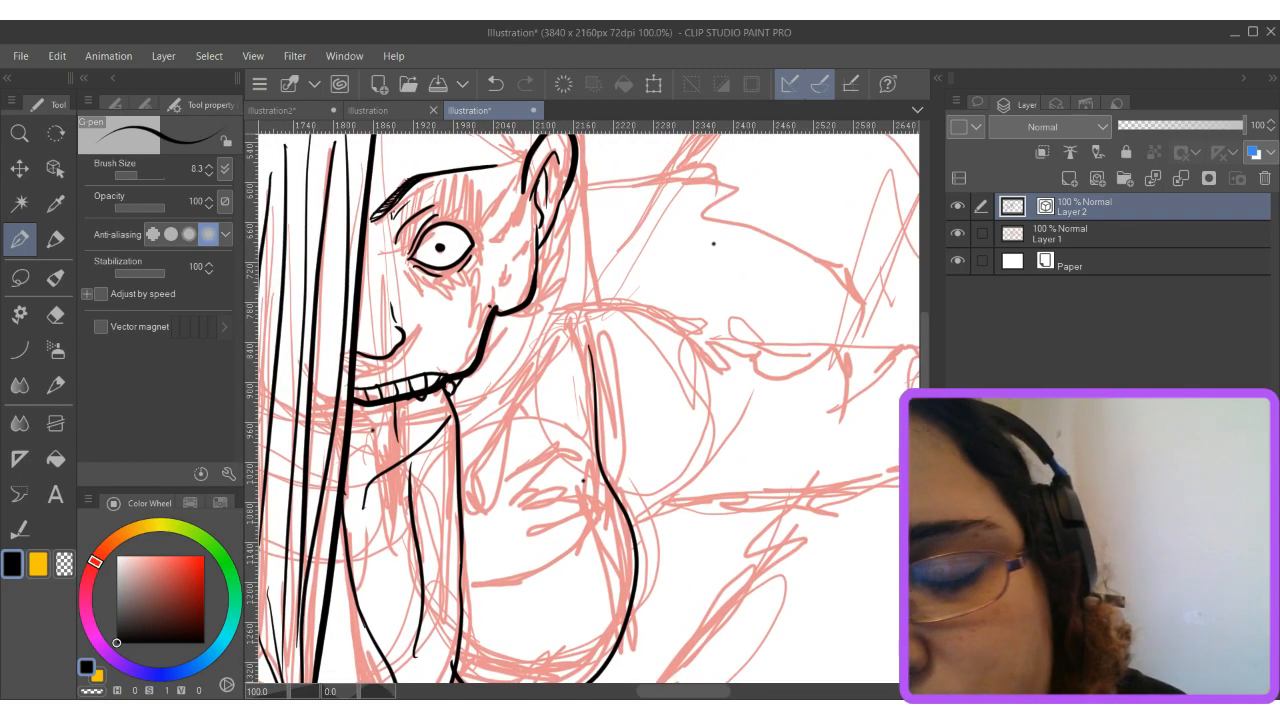
{"action": "key", "text": "ctrl+z"}
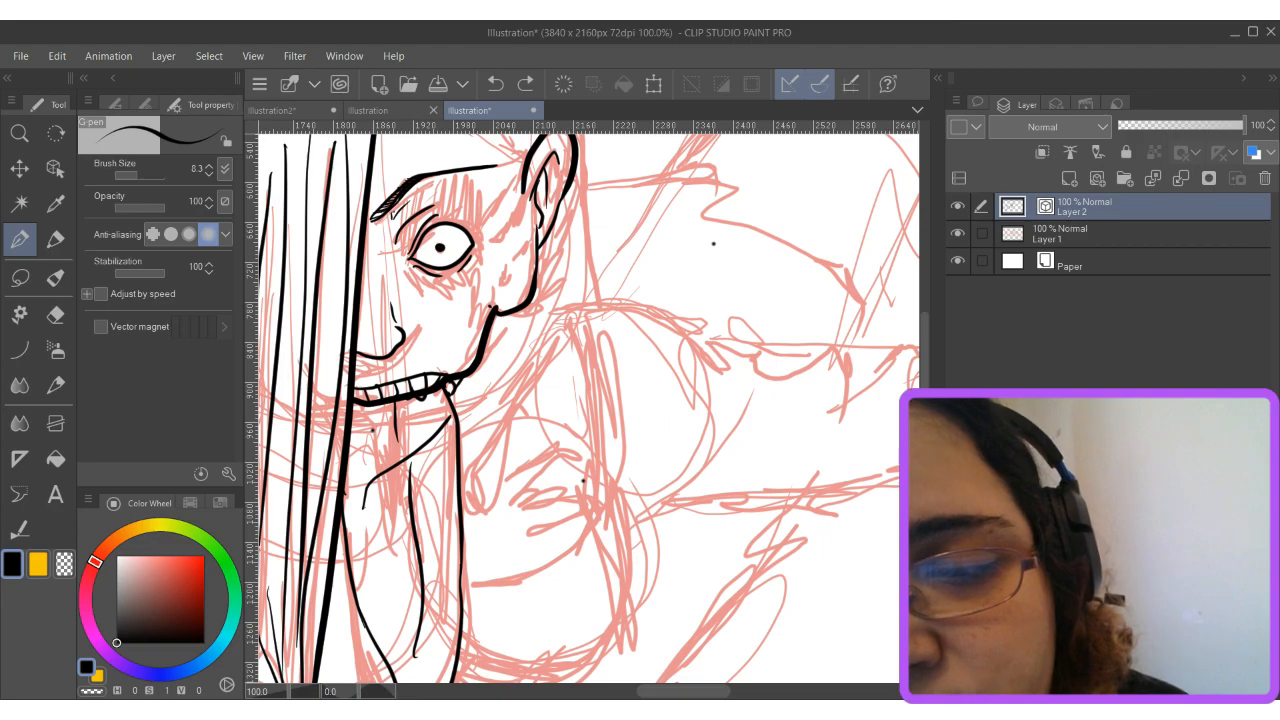
{"action": "key", "text": "ctrl+z"}
Ink the slanted neck line, the rounded right shoulder with the start of the arm's upper edge, and the torso's side contour.
{"action": "mouse_move", "coordinate": [563, 325]}
{"action": "left_mouse_down"}
{"action": "mouse_move", "coordinate": [478, 450]}
{"action": "mouse_move", "coordinate": [472, 488]}
{"action": "left_mouse_up"}
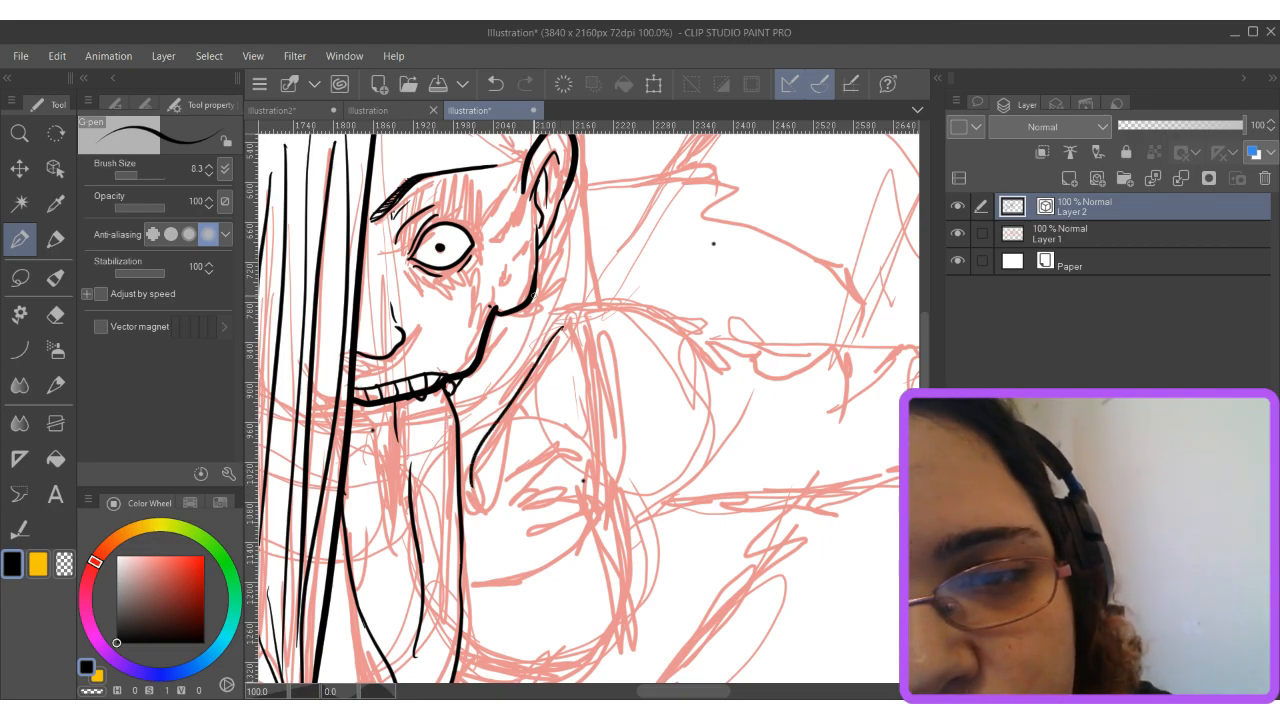
{"action": "mouse_move", "coordinate": [536, 306]}
{"action": "left_mouse_down"}
{"action": "mouse_move", "coordinate": [627, 298]}
{"action": "mouse_move", "coordinate": [662, 309]}
{"action": "mouse_move", "coordinate": [715, 363]}
{"action": "mouse_move", "coordinate": [720, 334]}
{"action": "mouse_move", "coordinate": [818, 346]}
{"action": "left_mouse_up"}
{"action": "mouse_move", "coordinate": [682, 329]}
{"action": "left_mouse_down"}
{"action": "mouse_move", "coordinate": [832, 347]}
{"action": "mouse_move", "coordinate": [509, 367]}
{"action": "left_mouse_up"}
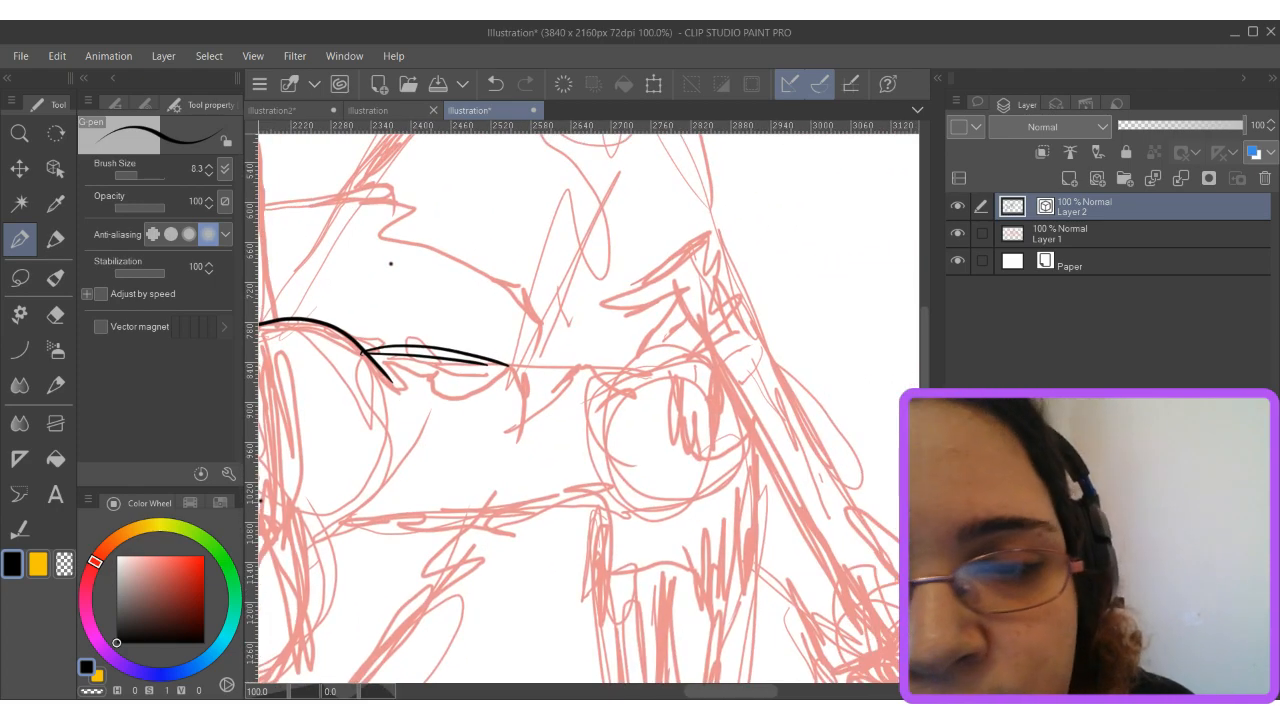
{"action": "mouse_move", "coordinate": [378, 397]}
{"action": "left_mouse_down"}
{"action": "mouse_move", "coordinate": [371, 464]}
{"action": "mouse_move", "coordinate": [342, 511]}
{"action": "mouse_move", "coordinate": [295, 525]}
{"action": "mouse_move", "coordinate": [267, 513]}
{"action": "mouse_move", "coordinate": [288, 596]}
{"action": "mouse_move", "coordinate": [259, 655]}
{"action": "left_mouse_up"}
Ink the torn flaps along the right upper arm and the ragged cuff around the elbow, closing the arm's upper edge with a bump.
{"action": "mouse_move", "coordinate": [378, 360]}
{"action": "left_mouse_down"}
{"action": "mouse_move", "coordinate": [471, 394]}
{"action": "mouse_move", "coordinate": [511, 362]}
{"action": "mouse_move", "coordinate": [524, 430]}
{"action": "mouse_move", "coordinate": [560, 396]}
{"action": "mouse_move", "coordinate": [568, 364]}
{"action": "mouse_move", "coordinate": [597, 382]}
{"action": "mouse_move", "coordinate": [612, 368]}
{"action": "mouse_move", "coordinate": [626, 396]}
{"action": "mouse_move", "coordinate": [663, 398]}
{"action": "mouse_move", "coordinate": [694, 383]}
{"action": "mouse_move", "coordinate": [702, 361]}
{"action": "mouse_move", "coordinate": [714, 472]}
{"action": "left_mouse_up"}
{"action": "mouse_move", "coordinate": [592, 492]}
{"action": "left_mouse_down"}
{"action": "mouse_move", "coordinate": [612, 485]}
{"action": "mouse_move", "coordinate": [578, 528]}
{"action": "mouse_move", "coordinate": [574, 578]}
{"action": "mouse_move", "coordinate": [646, 569]}
{"action": "mouse_move", "coordinate": [720, 594]}
{"action": "mouse_move", "coordinate": [716, 532]}
{"action": "mouse_move", "coordinate": [742, 570]}
{"action": "mouse_move", "coordinate": [758, 556]}
{"action": "mouse_move", "coordinate": [716, 442]}
{"action": "mouse_move", "coordinate": [714, 380]}
{"action": "left_mouse_up"}
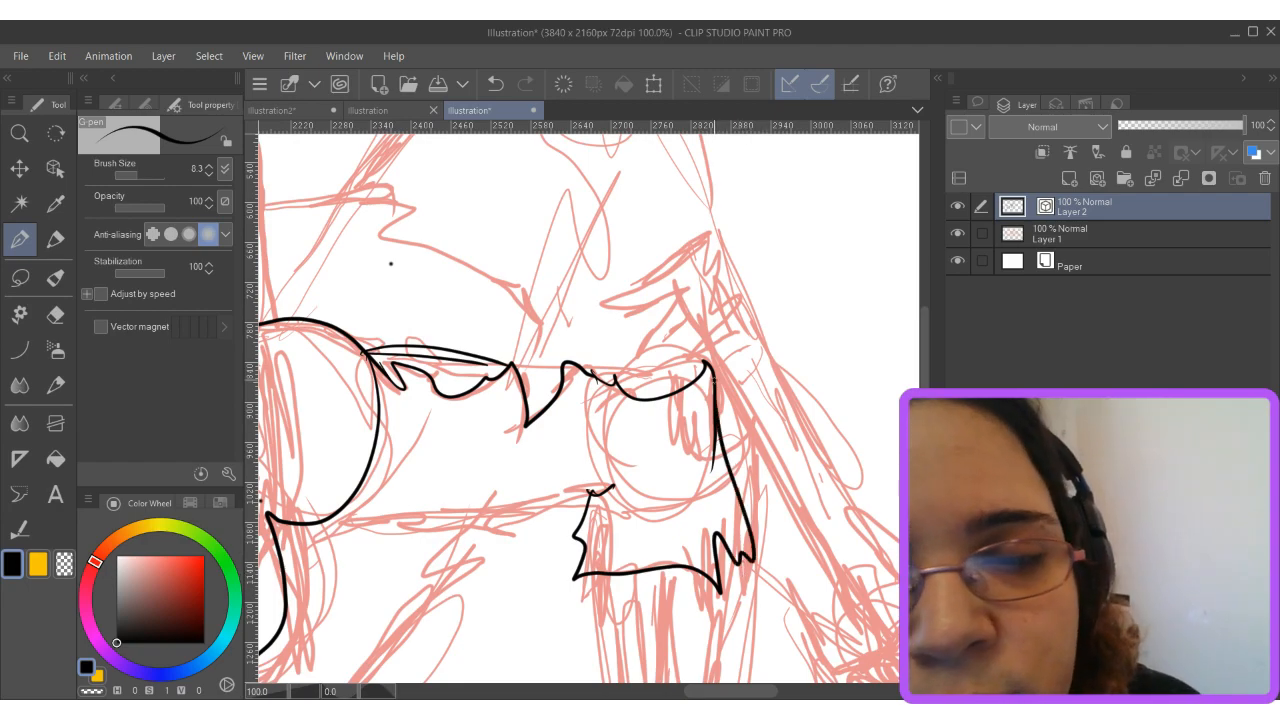
{"action": "mouse_move", "coordinate": [540, 365]}
{"action": "left_mouse_down"}
{"action": "mouse_move", "coordinate": [633, 362]}
{"action": "mouse_move", "coordinate": [682, 358]}
{"action": "left_mouse_up"}
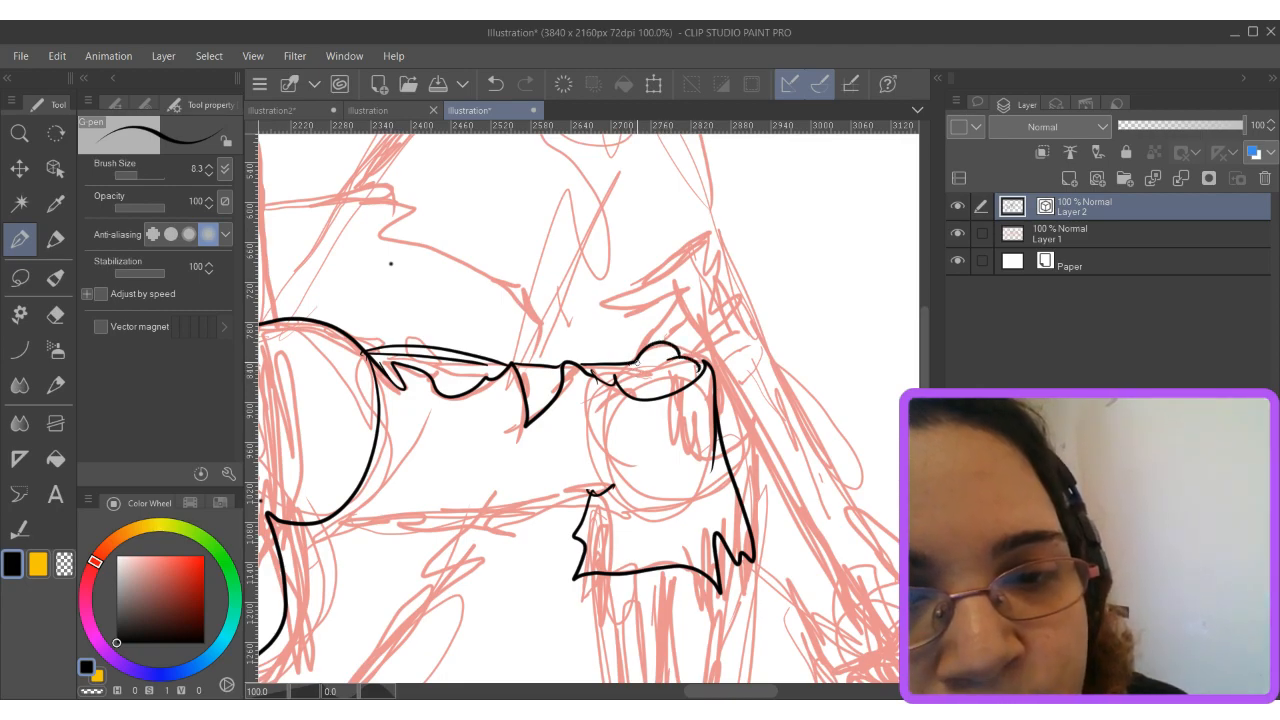
Add detail lines around the elbow knob and hatch the torn flaps hanging along the right upper arm.
{"action": "mouse_move", "coordinate": [632, 365]}
{"action": "left_mouse_down"}
{"action": "mouse_move", "coordinate": [660, 368]}
{"action": "mouse_move", "coordinate": [590, 373]}
{"action": "mouse_move", "coordinate": [707, 364]}
{"action": "left_mouse_up"}
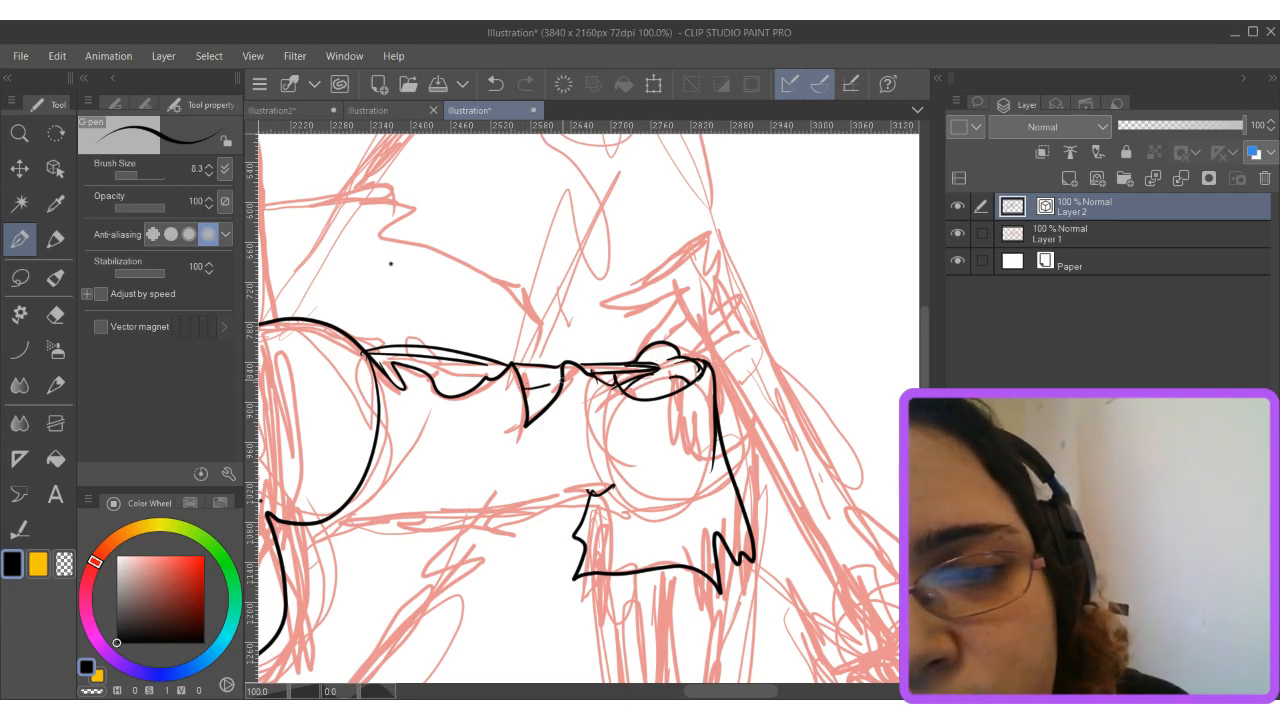
{"action": "mouse_move", "coordinate": [558, 371]}
{"action": "left_mouse_down"}
{"action": "mouse_move", "coordinate": [530, 379]}
{"action": "mouse_move", "coordinate": [524, 422]}
{"action": "left_mouse_up"}
{"action": "left_click_drag", "start_coordinate": [536, 368], "coordinate": [424, 377]}
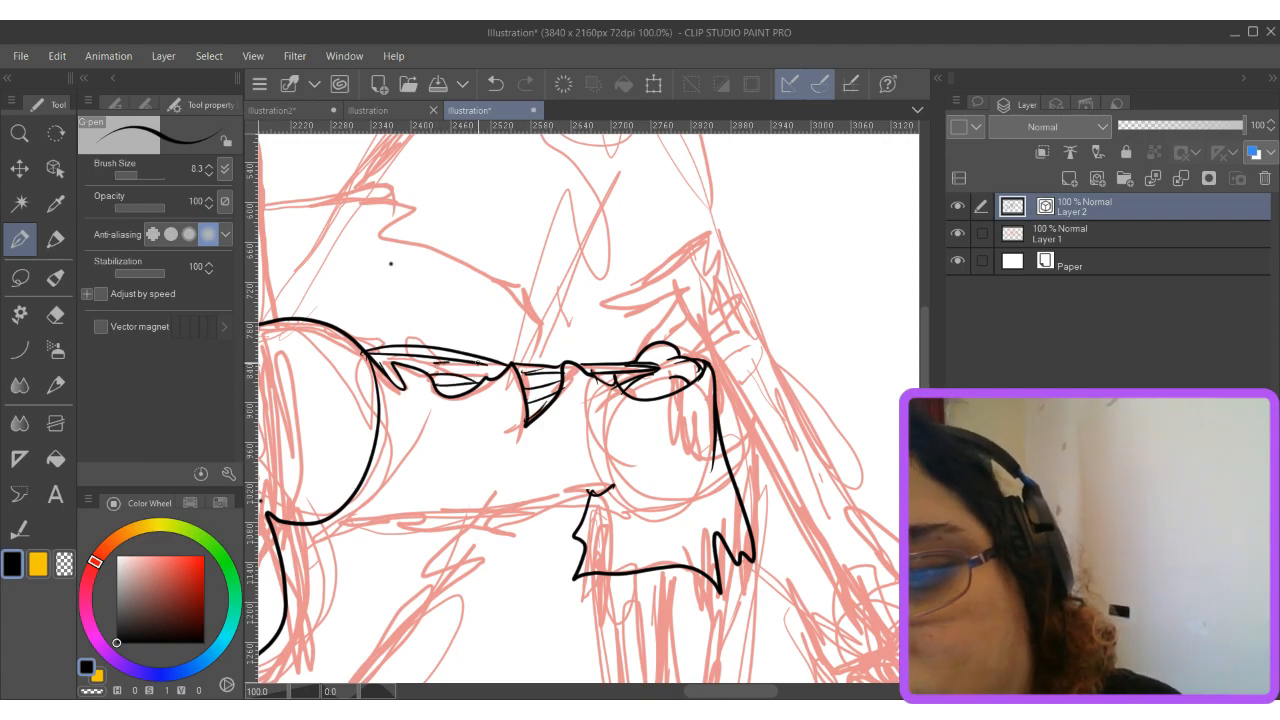
{"action": "left_click_drag", "start_coordinate": [514, 366], "coordinate": [446, 378]}
Ink both sides of the right forearm down to the wrist and add tapering tendon lines inside it.
{"action": "scroll", "coordinate": [391, 263], "scroll_direction": "down", "scroll_amount": 5}
{"action": "mouse_move", "coordinate": [584, 276]}
{"action": "left_mouse_down"}
{"action": "mouse_move", "coordinate": [619, 476]}
{"action": "mouse_move", "coordinate": [598, 558]}
{"action": "mouse_move", "coordinate": [622, 577]}
{"action": "left_mouse_up"}
{"action": "mouse_move", "coordinate": [738, 250]}
{"action": "left_mouse_down"}
{"action": "mouse_move", "coordinate": [696, 505]}
{"action": "mouse_move", "coordinate": [712, 522]}
{"action": "left_mouse_up"}
{"action": "mouse_move", "coordinate": [663, 258]}
{"action": "left_mouse_down"}
{"action": "mouse_move", "coordinate": [654, 462]}
{"action": "mouse_move", "coordinate": [634, 261]}
{"action": "left_mouse_up"}
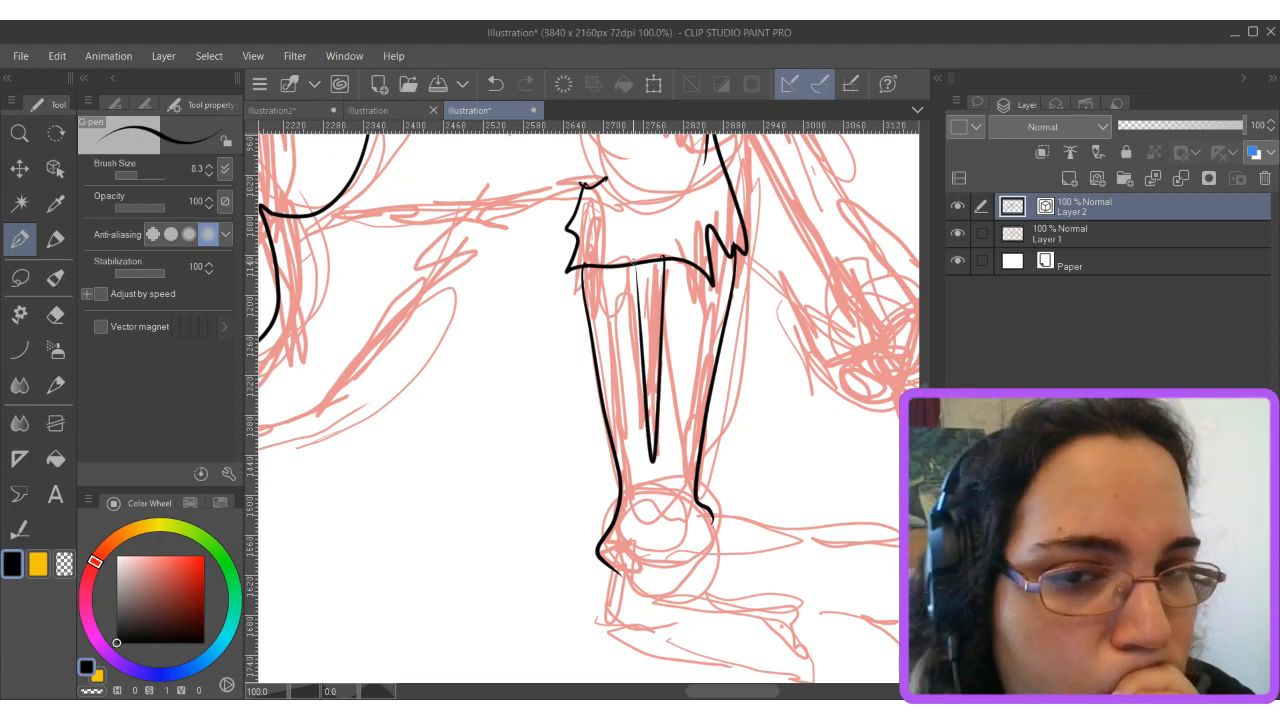
{"action": "left_click_drag", "start_coordinate": [654, 270], "coordinate": [652, 456]}
{"action": "left_click_drag", "start_coordinate": [605, 262], "coordinate": [624, 476]}
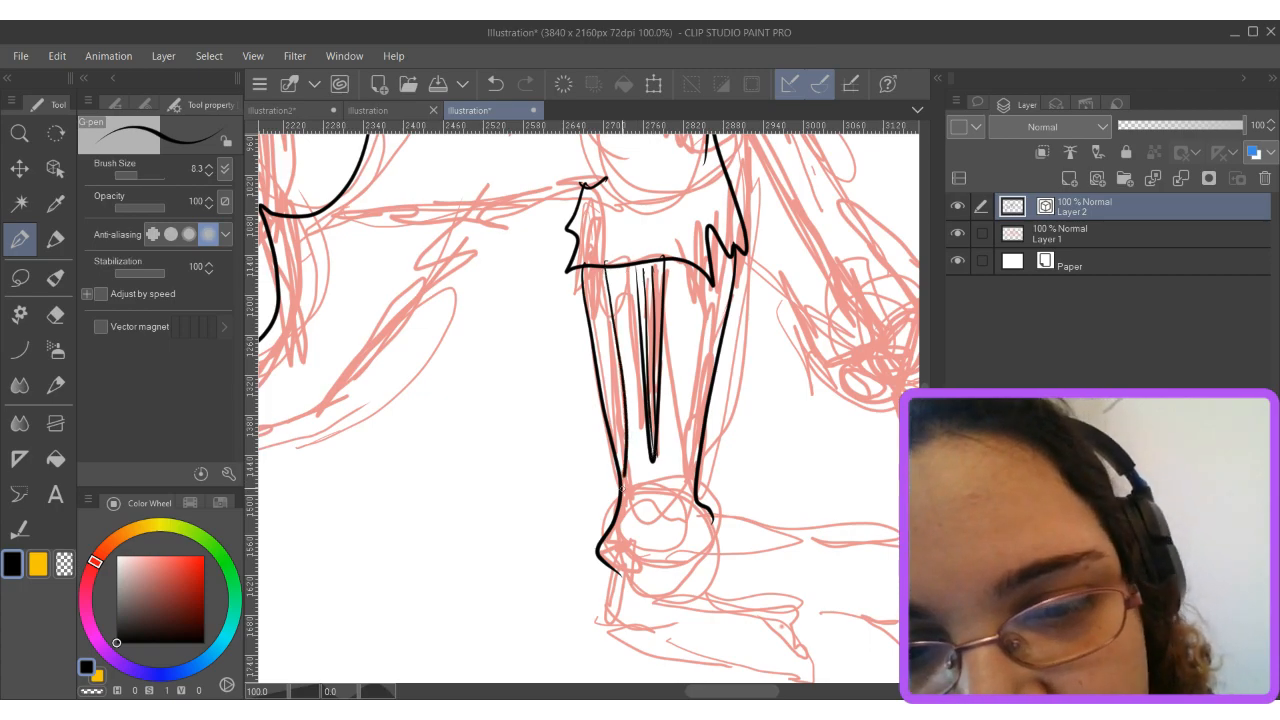
{"action": "mouse_move", "coordinate": [598, 268]}
{"action": "left_mouse_down"}
{"action": "mouse_move", "coordinate": [614, 434]}
{"action": "mouse_move", "coordinate": [618, 392]}
{"action": "left_mouse_up"}
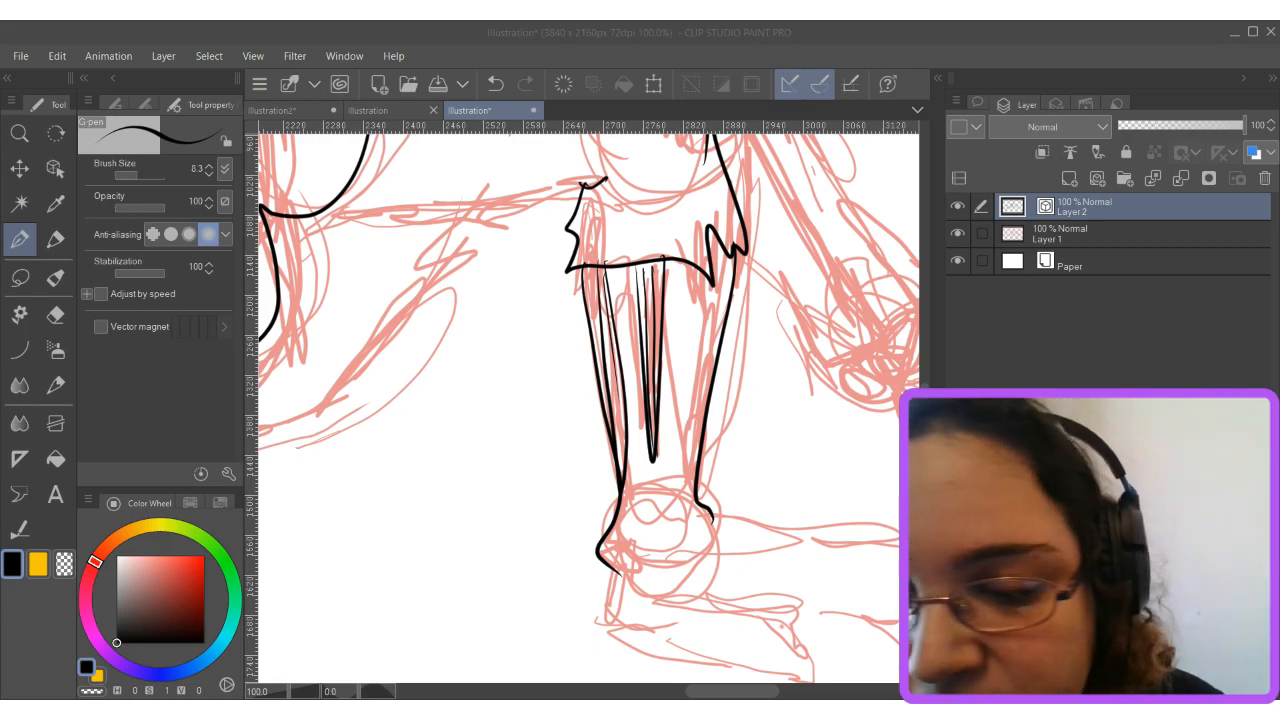
{"action": "left_click", "coordinate": [39, 634]}
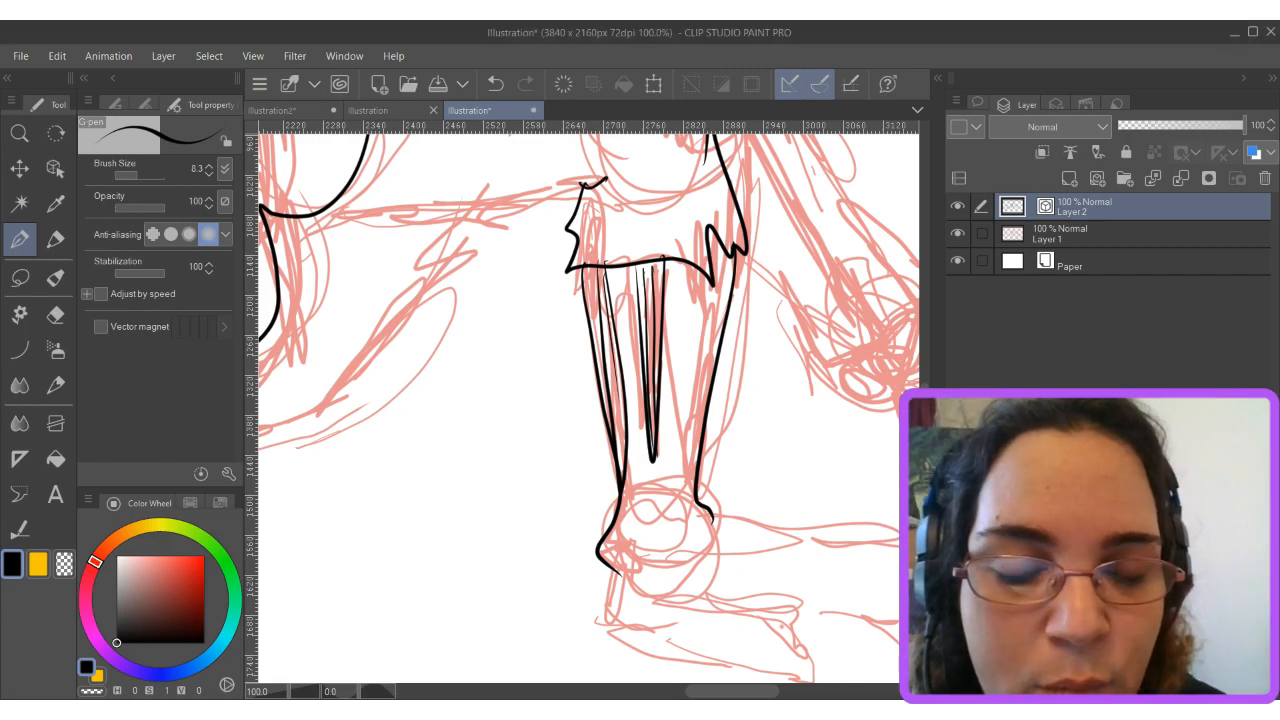
Ink the right hand's outline from the wrist, with the thumb, the upper hand contour and the extended fingers.
{"action": "mouse_move", "coordinate": [613, 566]}
{"action": "left_mouse_down"}
{"action": "mouse_move", "coordinate": [608, 602]}
{"action": "mouse_move", "coordinate": [666, 660]}
{"action": "mouse_move", "coordinate": [806, 672]}
{"action": "mouse_move", "coordinate": [691, 444]}
{"action": "left_mouse_up"}
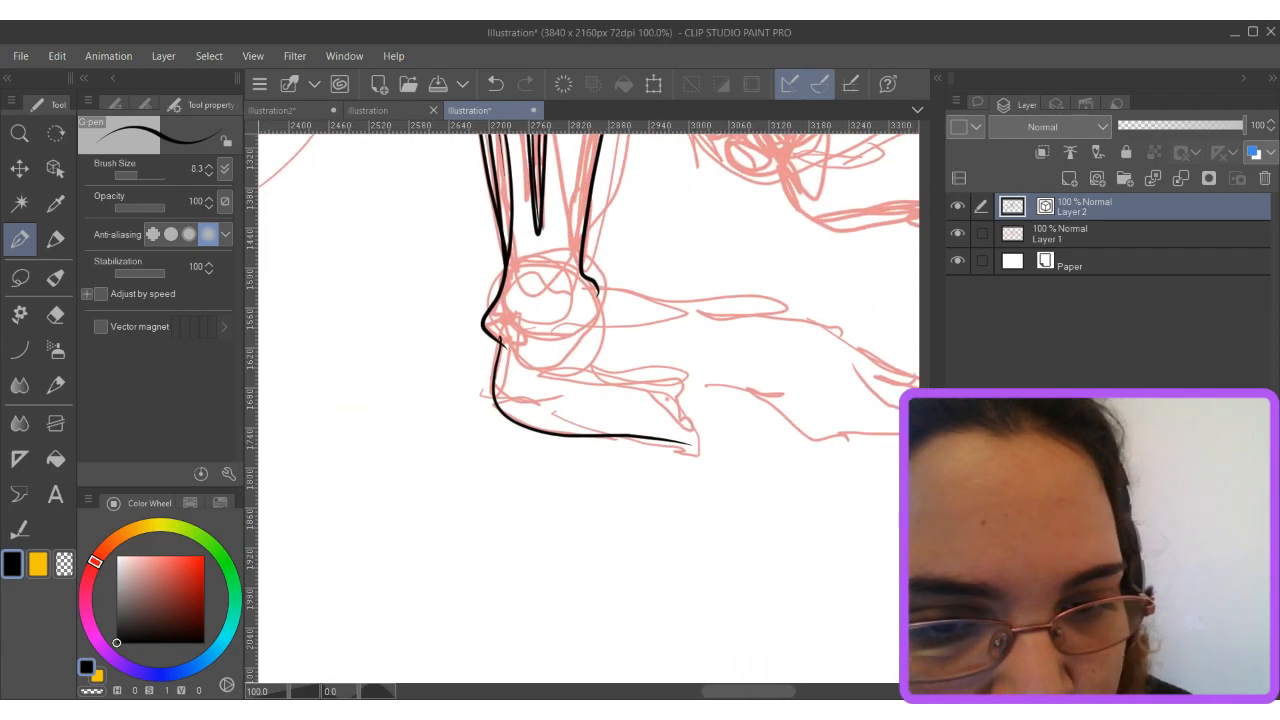
{"action": "mouse_move", "coordinate": [590, 377]}
{"action": "left_mouse_down"}
{"action": "mouse_move", "coordinate": [696, 408]}
{"action": "mouse_move", "coordinate": [712, 437]}
{"action": "mouse_move", "coordinate": [672, 442]}
{"action": "left_mouse_up"}
{"action": "mouse_move", "coordinate": [640, 382]}
{"action": "left_mouse_down"}
{"action": "mouse_move", "coordinate": [786, 391]}
{"action": "mouse_move", "coordinate": [855, 418]}
{"action": "left_mouse_up"}
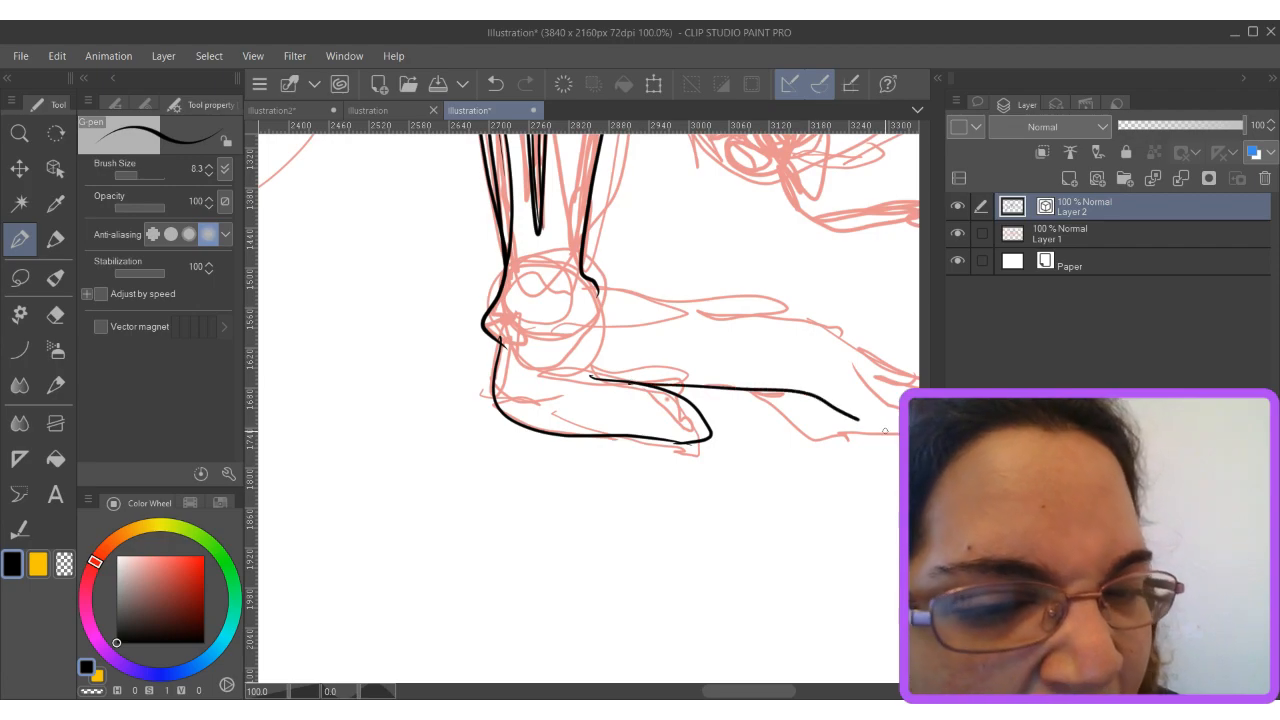
{"action": "left_click_drag", "start_coordinate": [608, 288], "coordinate": [818, 314]}
{"action": "mouse_move", "coordinate": [650, 334]}
{"action": "left_mouse_down"}
{"action": "mouse_move", "coordinate": [821, 331]}
{"action": "mouse_move", "coordinate": [879, 374]}
{"action": "mouse_move", "coordinate": [741, 384]}
{"action": "left_mouse_up"}
{"action": "mouse_move", "coordinate": [873, 430]}
{"action": "left_mouse_down"}
{"action": "mouse_move", "coordinate": [807, 397]}
{"action": "mouse_move", "coordinate": [840, 414]}
{"action": "mouse_move", "coordinate": [650, 478]}
{"action": "left_mouse_up"}
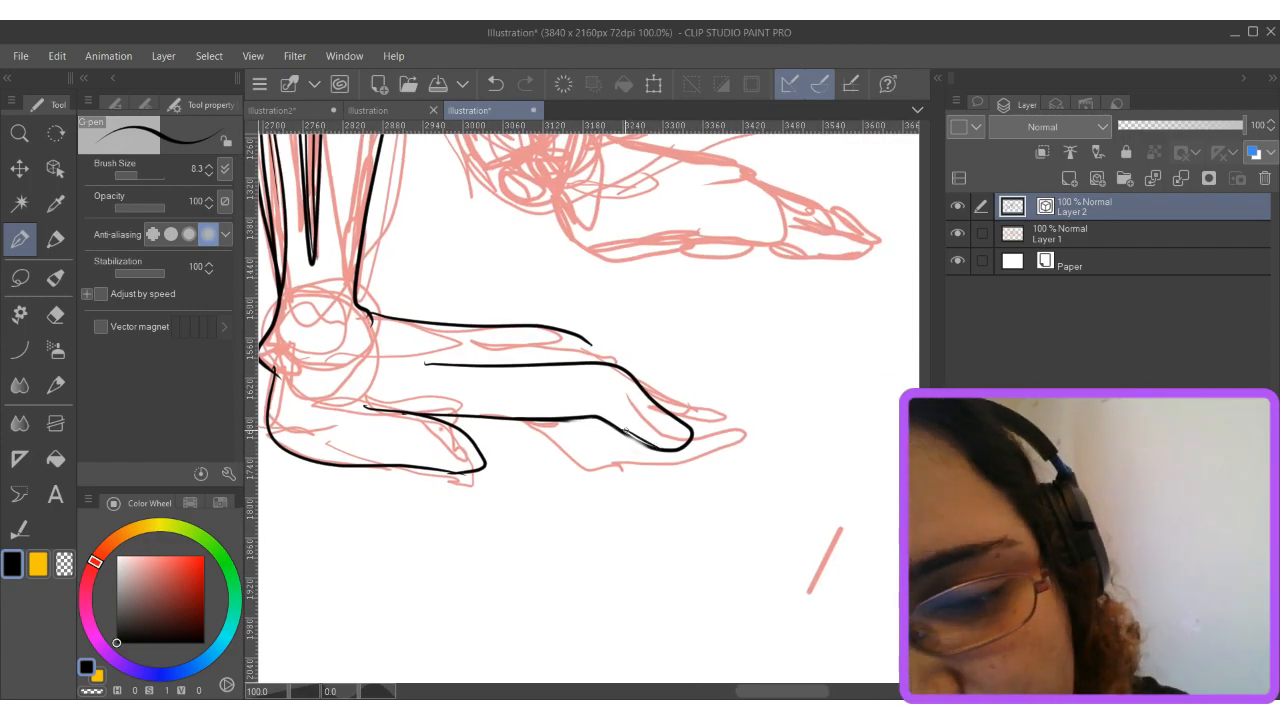
Clean up the underside of the right hand's extended finger, add its nail, and join the neighbouring finger's contour to it.
{"action": "key", "text": "ctrl+z"}
{"action": "scroll", "coordinate": [674, 439], "scroll_direction": "up", "scroll_amount": 5}
{"action": "mouse_move", "coordinate": [516, 457]}
{"action": "left_mouse_down"}
{"action": "mouse_move", "coordinate": [560, 458]}
{"action": "mouse_move", "coordinate": [535, 436]}
{"action": "mouse_move", "coordinate": [590, 455]}
{"action": "mouse_move", "coordinate": [628, 440]}
{"action": "left_mouse_up"}
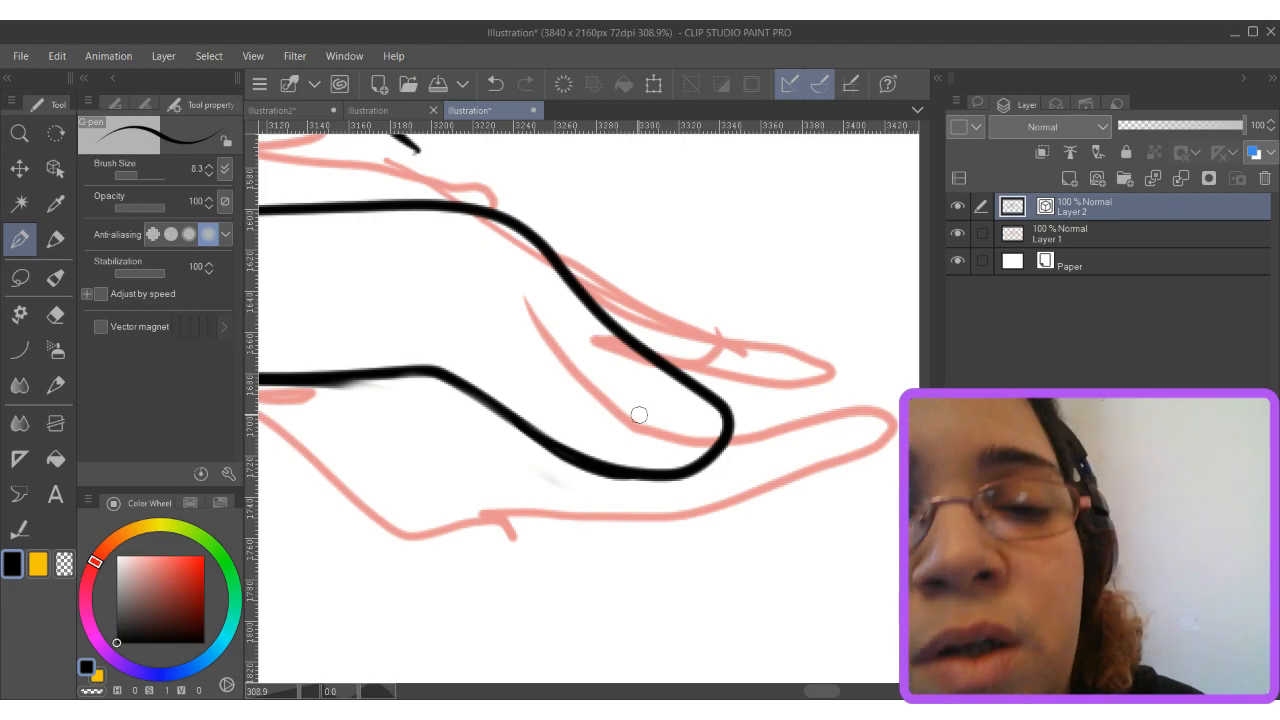
{"action": "mouse_move", "coordinate": [620, 398]}
{"action": "left_mouse_down"}
{"action": "mouse_move", "coordinate": [686, 426]}
{"action": "mouse_move", "coordinate": [702, 408]}
{"action": "left_mouse_up"}
{"action": "mouse_move", "coordinate": [611, 366]}
{"action": "left_mouse_down"}
{"action": "mouse_move", "coordinate": [615, 350]}
{"action": "mouse_move", "coordinate": [680, 509]}
{"action": "mouse_move", "coordinate": [720, 372]}
{"action": "left_mouse_up"}
{"action": "mouse_move", "coordinate": [580, 490]}
{"action": "left_mouse_down"}
{"action": "mouse_move", "coordinate": [729, 304]}
{"action": "mouse_move", "coordinate": [735, 218]}
{"action": "mouse_move", "coordinate": [623, 324]}
{"action": "left_mouse_up"}
{"action": "left_click_drag", "start_coordinate": [418, 324], "coordinate": [565, 258]}
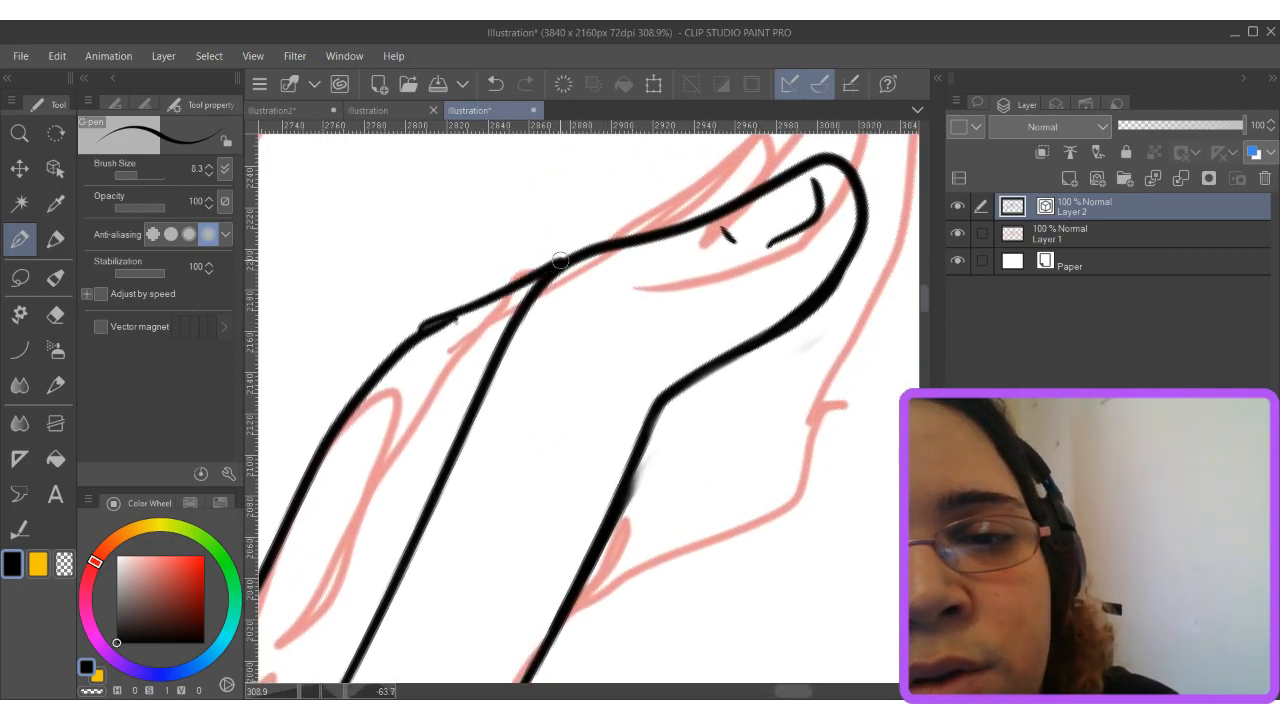
{"action": "mouse_move", "coordinate": [422, 340]}
{"action": "left_mouse_down"}
{"action": "mouse_move", "coordinate": [550, 270]}
{"action": "mouse_move", "coordinate": [437, 317]}
{"action": "mouse_move", "coordinate": [363, 393]}
{"action": "left_mouse_up"}
Extend the belly line and ink the lower curves of both sides of the chest, including the armpit edge and inner crease lines.
{"action": "scroll", "coordinate": [363, 393], "scroll_direction": "down", "scroll_amount": 6}
{"action": "mouse_move", "coordinate": [529, 509]}
{"action": "left_mouse_down"}
{"action": "mouse_move", "coordinate": [457, 295]}
{"action": "mouse_move", "coordinate": [598, 459]}
{"action": "mouse_move", "coordinate": [668, 499]}
{"action": "mouse_move", "coordinate": [808, 619]}
{"action": "left_mouse_up"}
{"action": "mouse_move", "coordinate": [480, 420]}
{"action": "left_mouse_down"}
{"action": "mouse_move", "coordinate": [702, 399]}
{"action": "mouse_move", "coordinate": [641, 417]}
{"action": "left_mouse_up"}
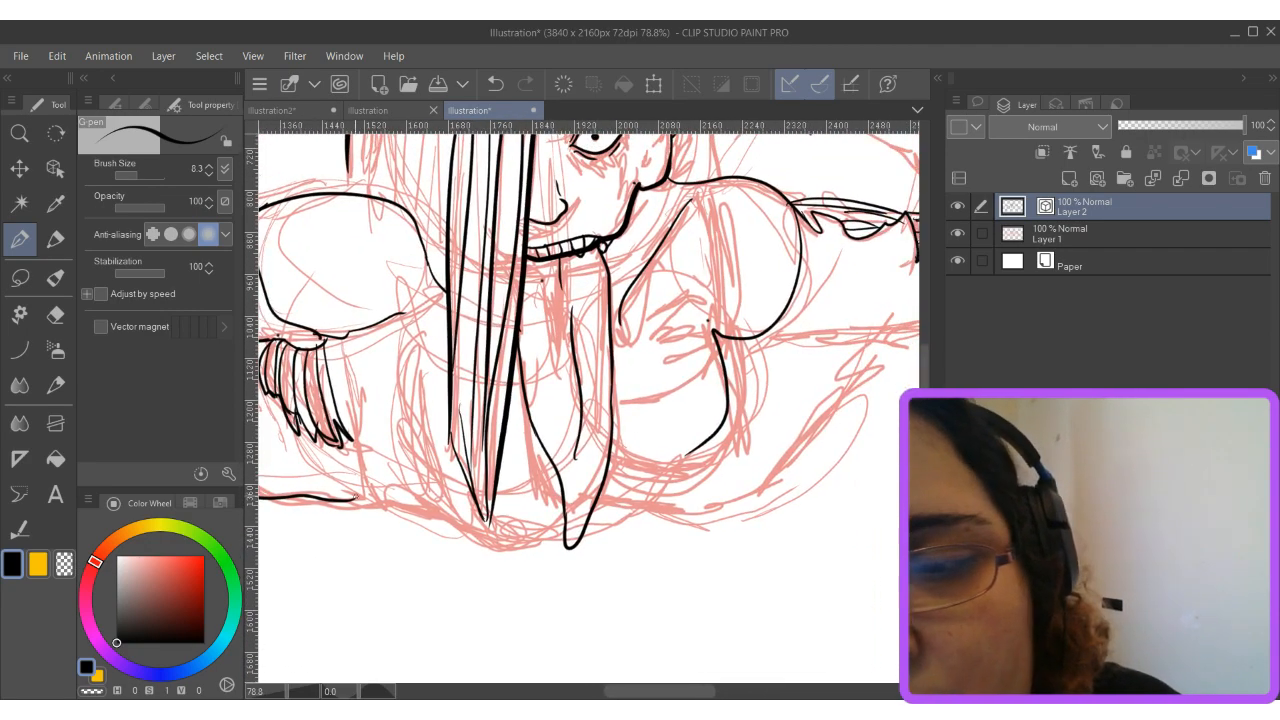
{"action": "left_click_drag", "start_coordinate": [362, 497], "coordinate": [403, 483]}
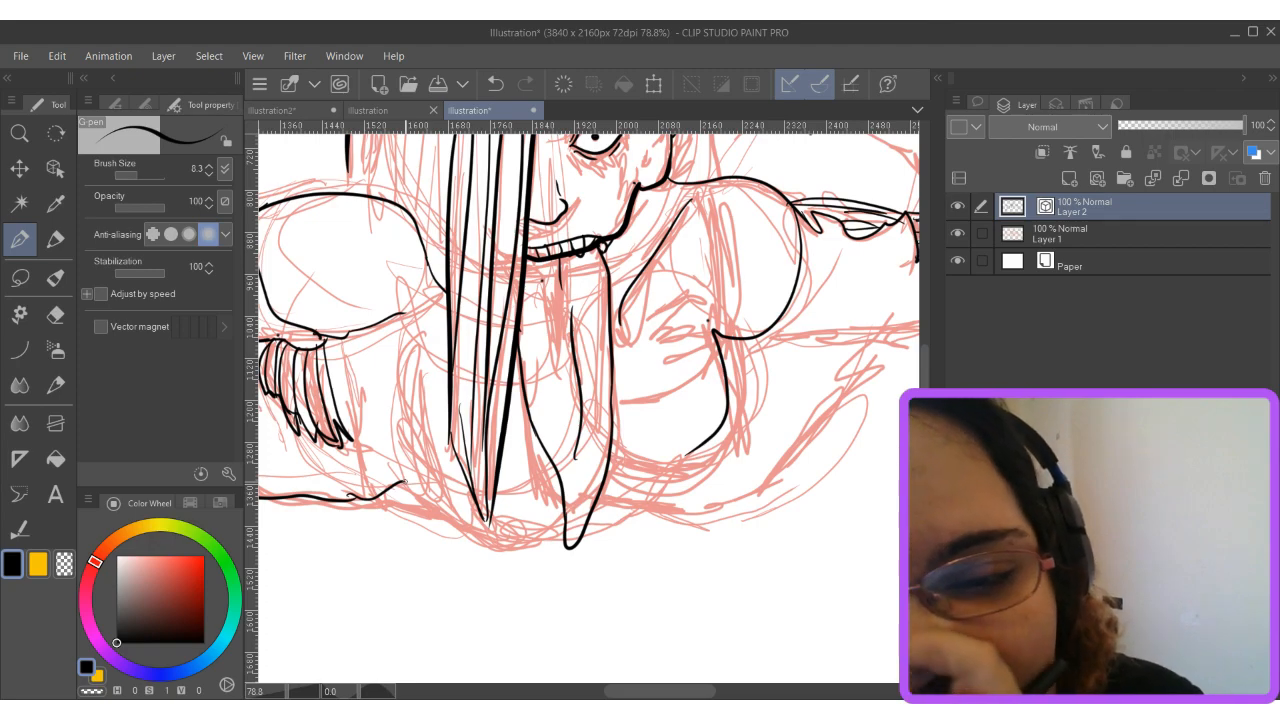
{"action": "mouse_move", "coordinate": [420, 372]}
{"action": "left_mouse_down"}
{"action": "mouse_move", "coordinate": [432, 486]}
{"action": "mouse_move", "coordinate": [510, 533]}
{"action": "mouse_move", "coordinate": [566, 507]}
{"action": "mouse_move", "coordinate": [671, 493]}
{"action": "mouse_move", "coordinate": [707, 478]}
{"action": "mouse_move", "coordinate": [735, 441]}
{"action": "mouse_move", "coordinate": [738, 395]}
{"action": "mouse_move", "coordinate": [720, 355]}
{"action": "mouse_move", "coordinate": [690, 401]}
{"action": "mouse_move", "coordinate": [618, 404]}
{"action": "left_mouse_up"}
{"action": "mouse_move", "coordinate": [409, 314]}
{"action": "left_mouse_down"}
{"action": "mouse_move", "coordinate": [430, 266]}
{"action": "mouse_move", "coordinate": [448, 418]}
{"action": "left_mouse_up"}
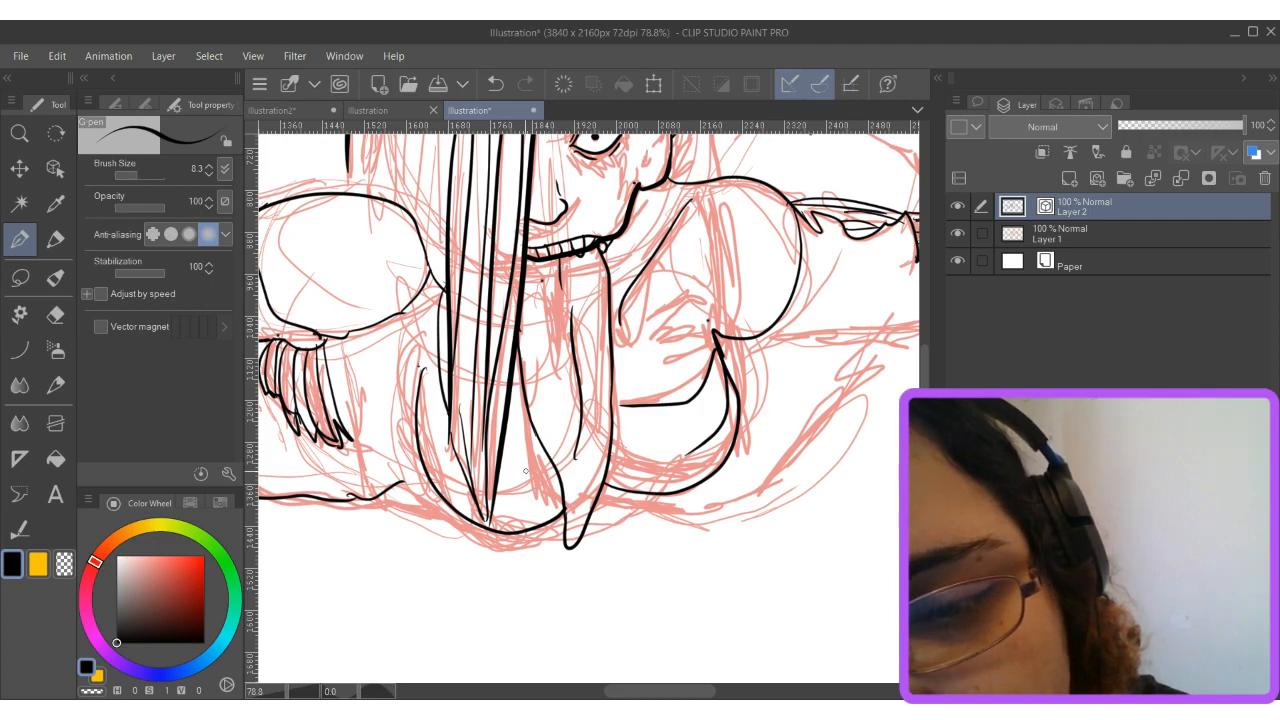
{"action": "left_click_drag", "start_coordinate": [496, 458], "coordinate": [555, 473]}
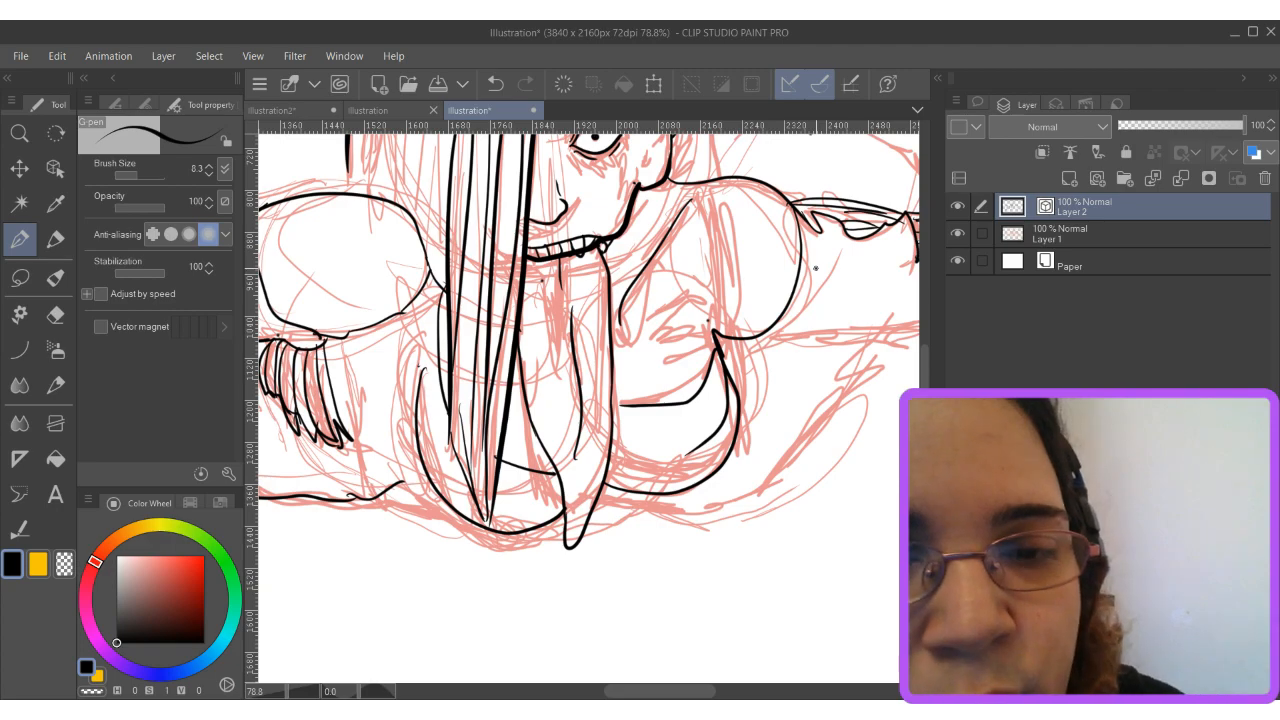
Replace the line across the right chest with a hatched, ragged-edged patch, and add a lower chest crease and a second neck line.
{"action": "mouse_move", "coordinate": [652, 389]}
{"action": "left_mouse_down"}
{"action": "mouse_move", "coordinate": [700, 385]}
{"action": "mouse_move", "coordinate": [630, 424]}
{"action": "mouse_move", "coordinate": [644, 409]}
{"action": "left_mouse_up"}
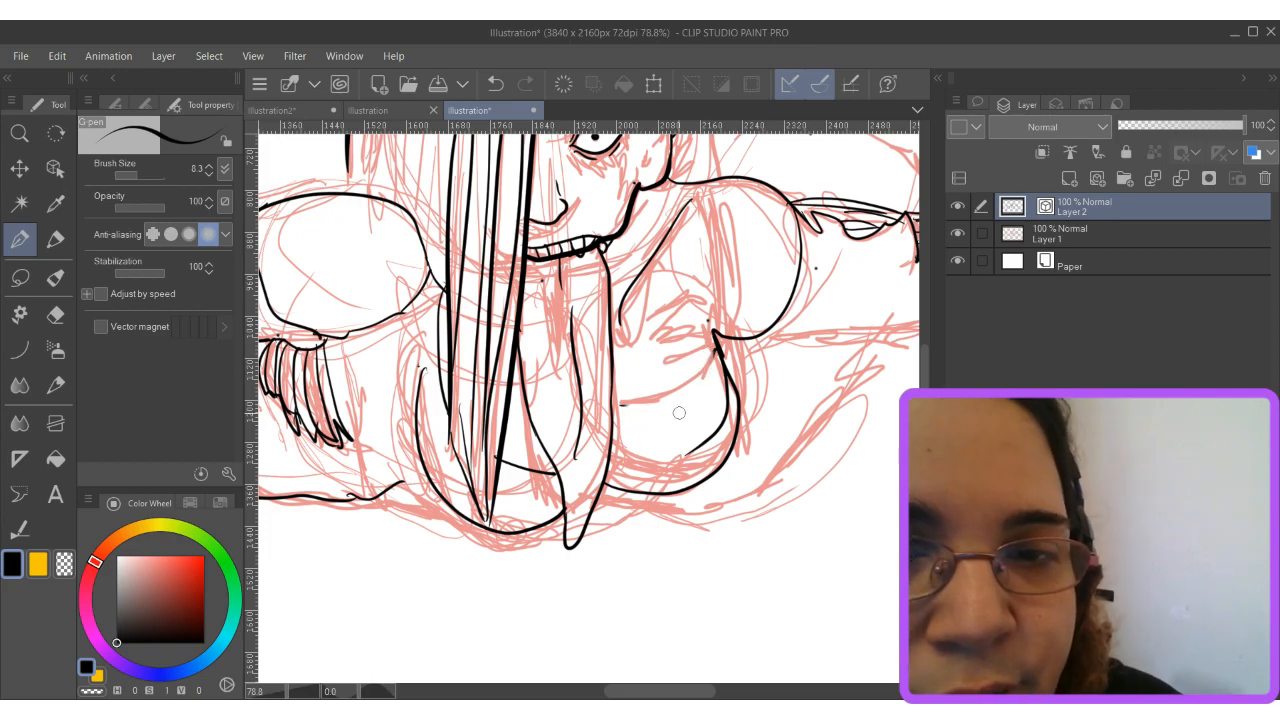
{"action": "mouse_move", "coordinate": [639, 309]}
{"action": "left_mouse_down"}
{"action": "mouse_move", "coordinate": [630, 330]}
{"action": "mouse_move", "coordinate": [660, 270]}
{"action": "left_mouse_up"}
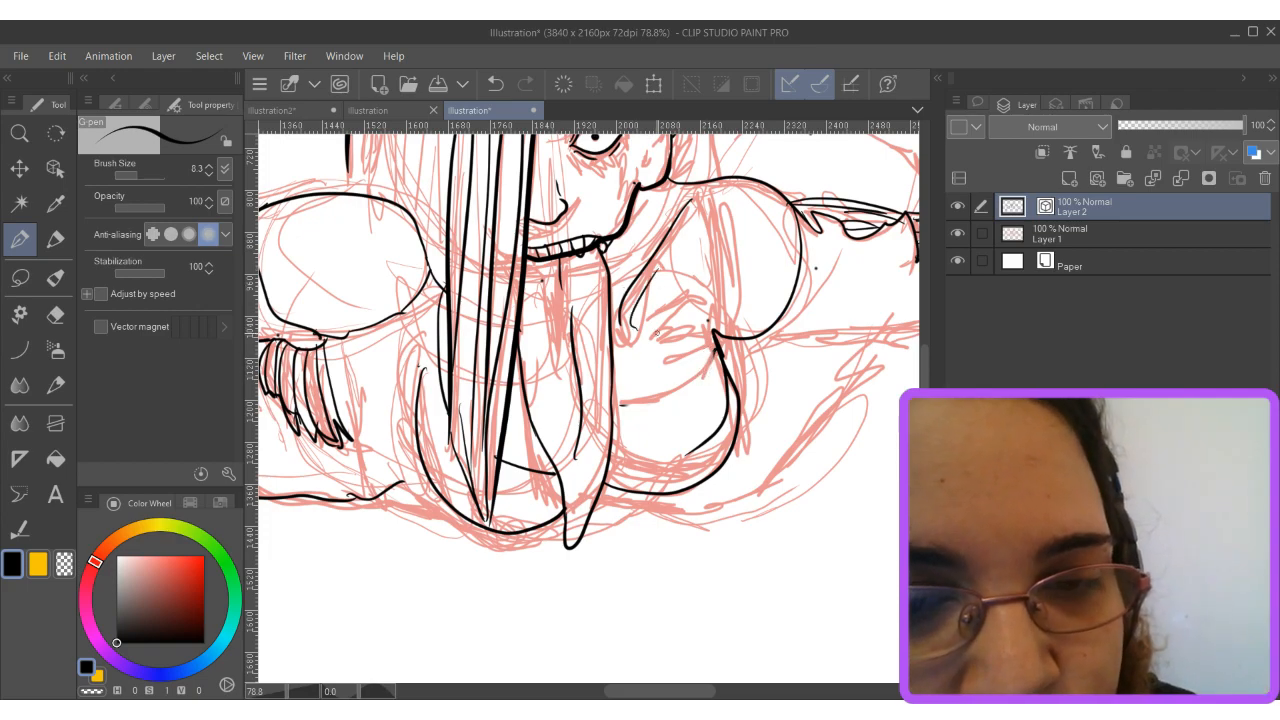
{"action": "left_click_drag", "start_coordinate": [666, 327], "coordinate": [627, 361]}
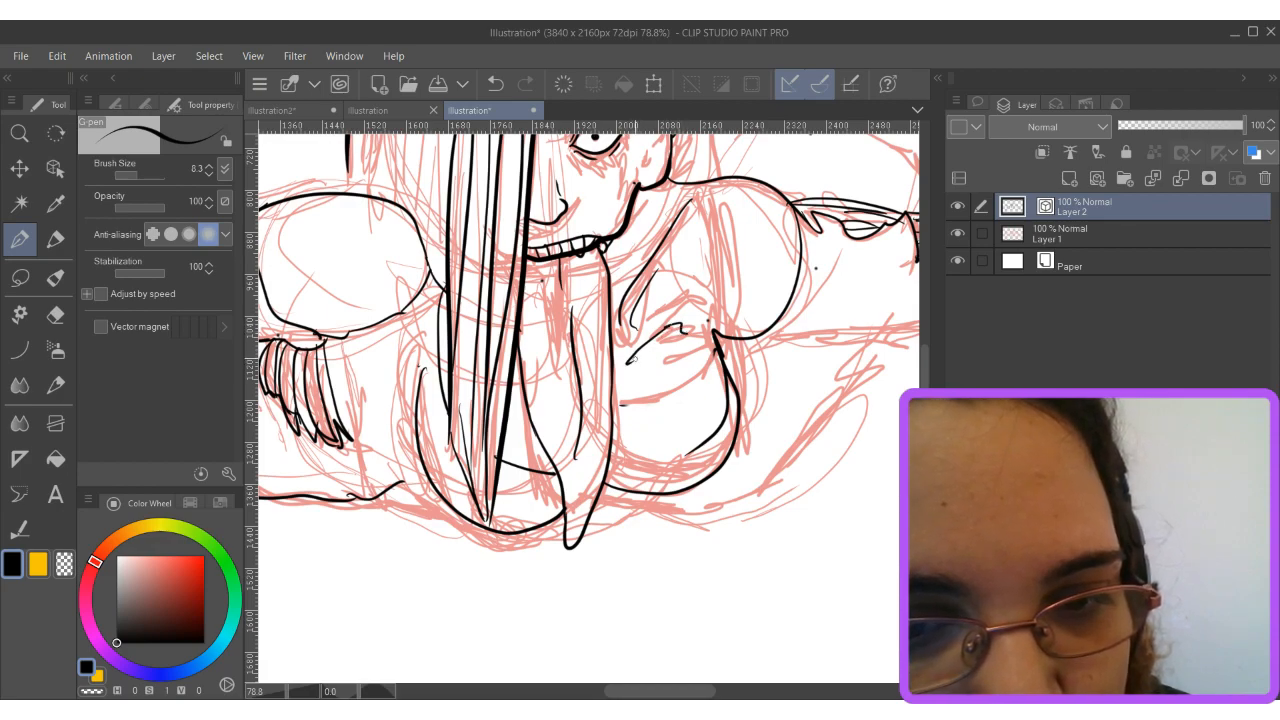
{"action": "left_click_drag", "start_coordinate": [629, 362], "coordinate": [631, 408]}
{"action": "left_click_drag", "start_coordinate": [697, 442], "coordinate": [606, 454]}
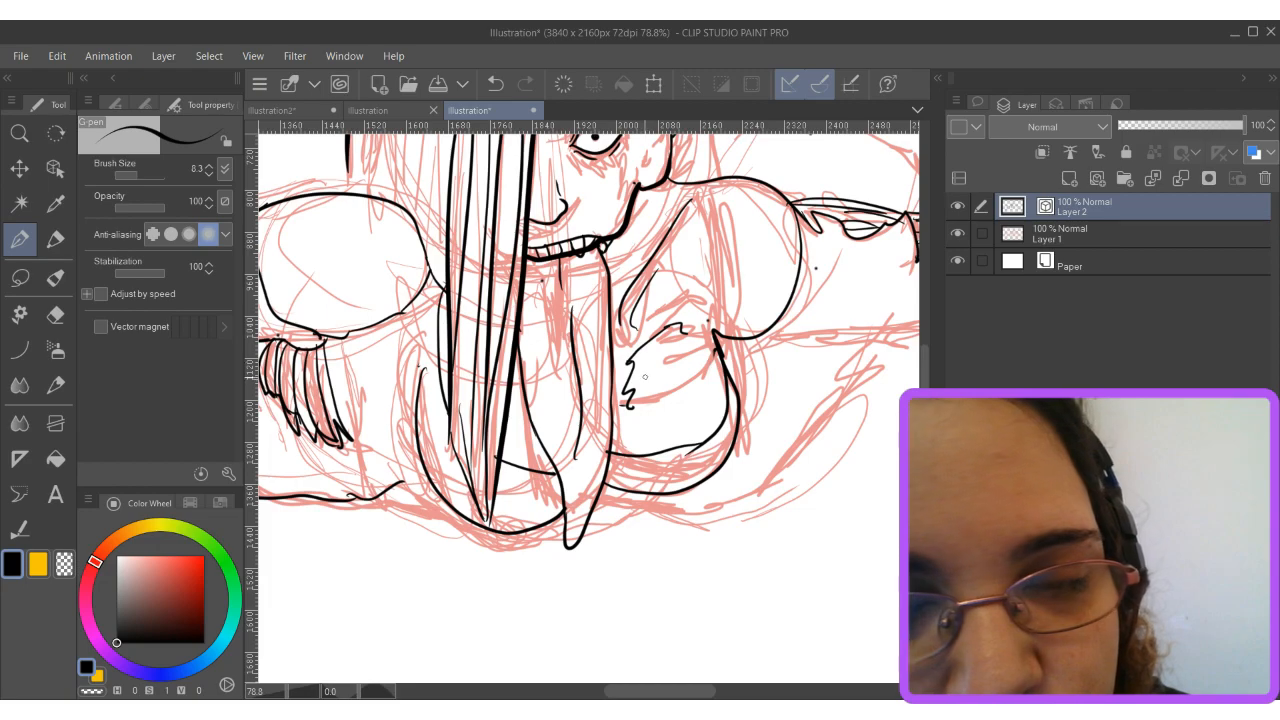
{"action": "mouse_move", "coordinate": [630, 406]}
{"action": "left_mouse_down"}
{"action": "mouse_move", "coordinate": [666, 402]}
{"action": "mouse_move", "coordinate": [675, 380]}
{"action": "mouse_move", "coordinate": [708, 355]}
{"action": "left_mouse_up"}
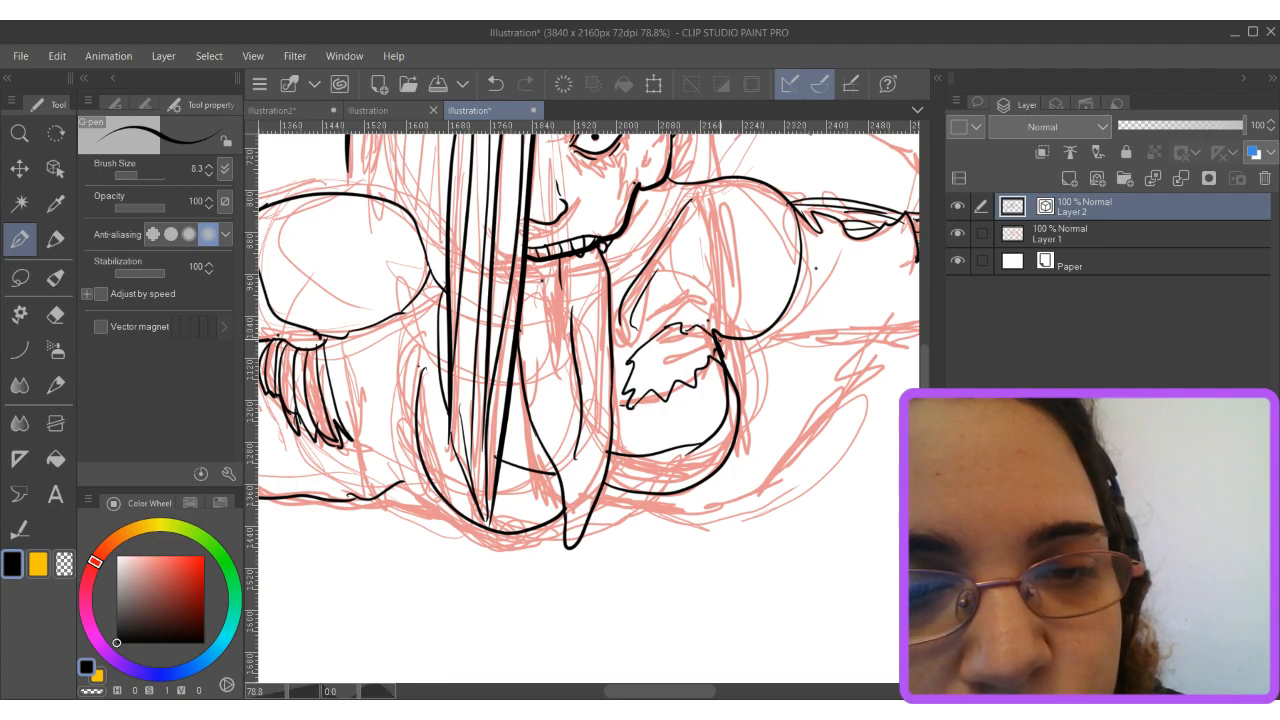
{"action": "mouse_move", "coordinate": [716, 336]}
{"action": "left_mouse_down"}
{"action": "mouse_move", "coordinate": [666, 340]}
{"action": "mouse_move", "coordinate": [638, 368]}
{"action": "mouse_move", "coordinate": [698, 347]}
{"action": "mouse_move", "coordinate": [720, 351]}
{"action": "mouse_move", "coordinate": [645, 372]}
{"action": "mouse_move", "coordinate": [720, 356]}
{"action": "left_mouse_up"}
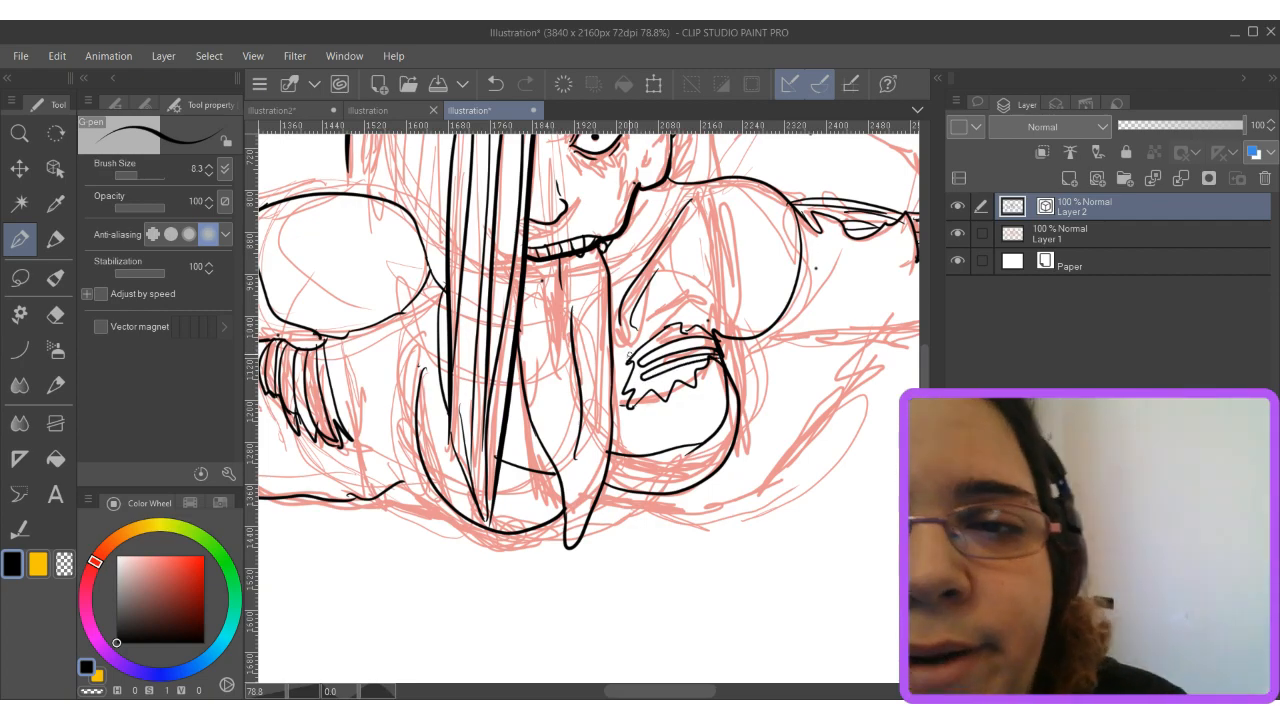
Ink long hair strands down the left side of the head and the hairline from the parting to the ear.
{"action": "key", "text": "ctrl+minus"}
{"action": "scroll", "coordinate": [588, 400], "scroll_direction": "up", "scroll_amount": 5}
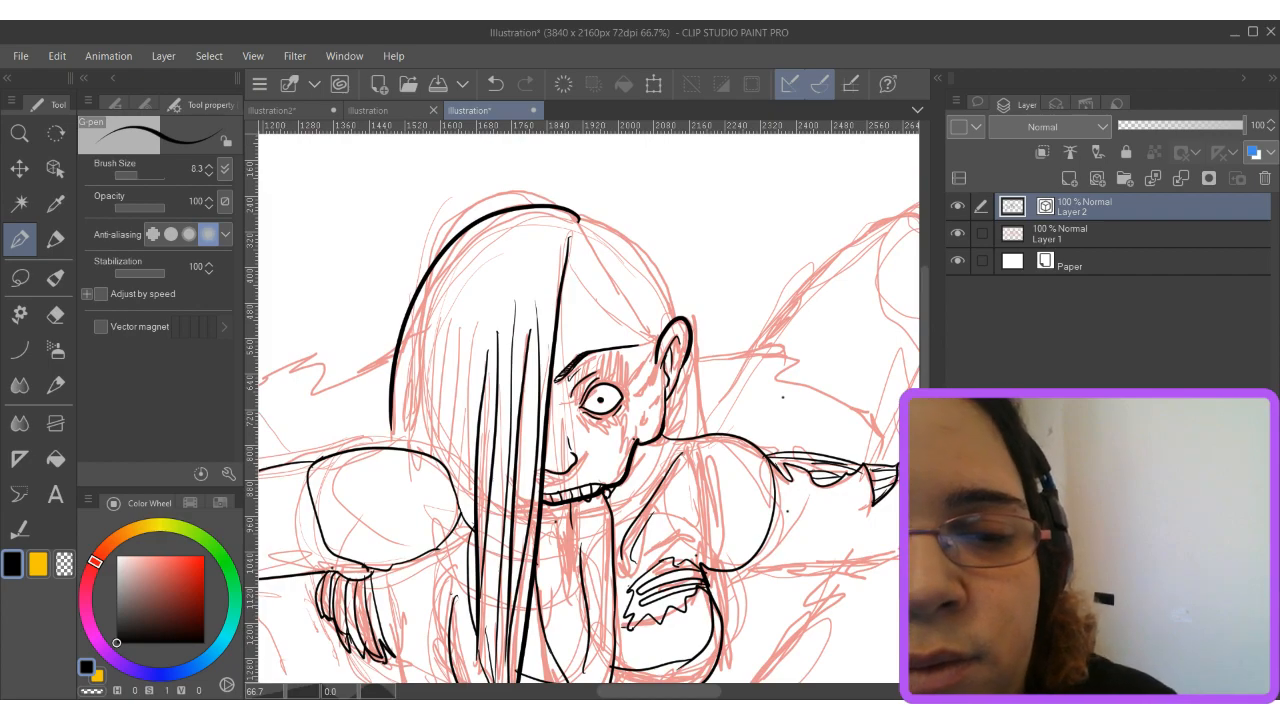
{"action": "mouse_move", "coordinate": [517, 241]}
{"action": "left_mouse_down"}
{"action": "mouse_move", "coordinate": [460, 390]}
{"action": "mouse_move", "coordinate": [462, 506]}
{"action": "left_mouse_up"}
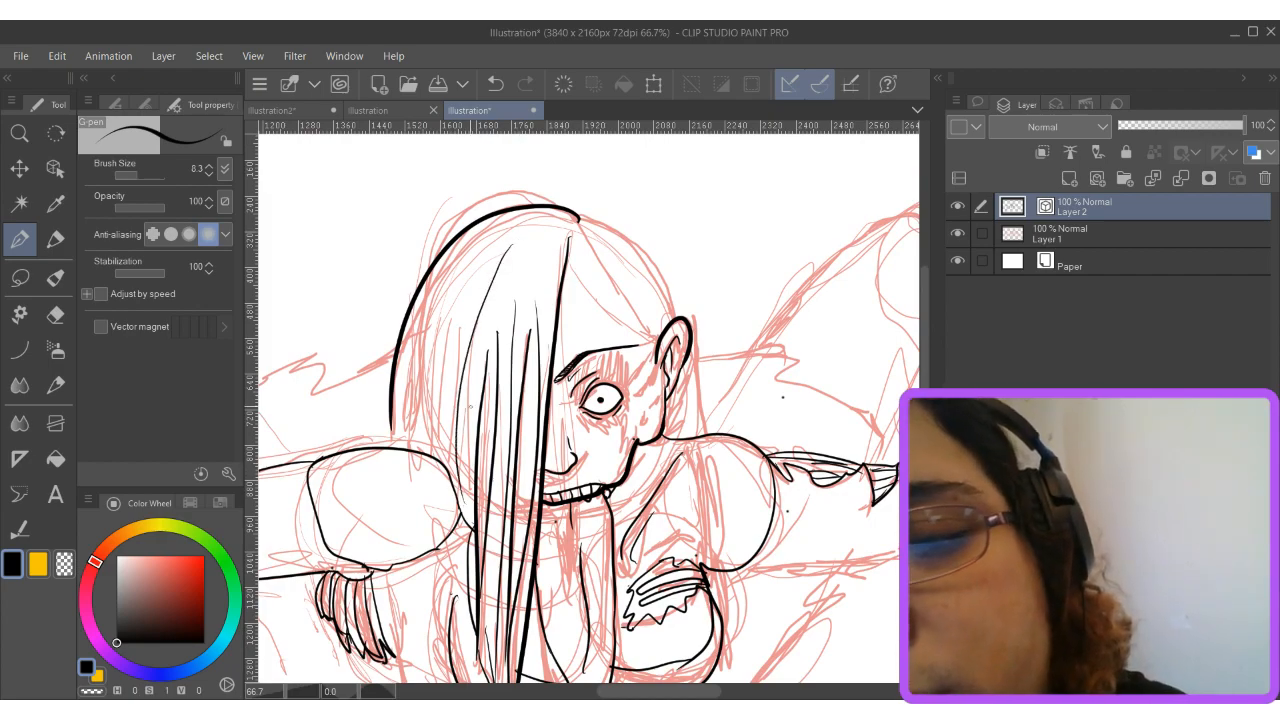
{"action": "mouse_move", "coordinate": [506, 230]}
{"action": "left_mouse_down"}
{"action": "mouse_move", "coordinate": [443, 378]}
{"action": "mouse_move", "coordinate": [437, 464]}
{"action": "mouse_move", "coordinate": [425, 396]}
{"action": "mouse_move", "coordinate": [481, 254]}
{"action": "mouse_move", "coordinate": [513, 215]}
{"action": "mouse_move", "coordinate": [430, 338]}
{"action": "mouse_move", "coordinate": [413, 450]}
{"action": "mouse_move", "coordinate": [446, 270]}
{"action": "mouse_move", "coordinate": [520, 212]}
{"action": "mouse_move", "coordinate": [418, 312]}
{"action": "mouse_move", "coordinate": [394, 450]}
{"action": "left_mouse_up"}
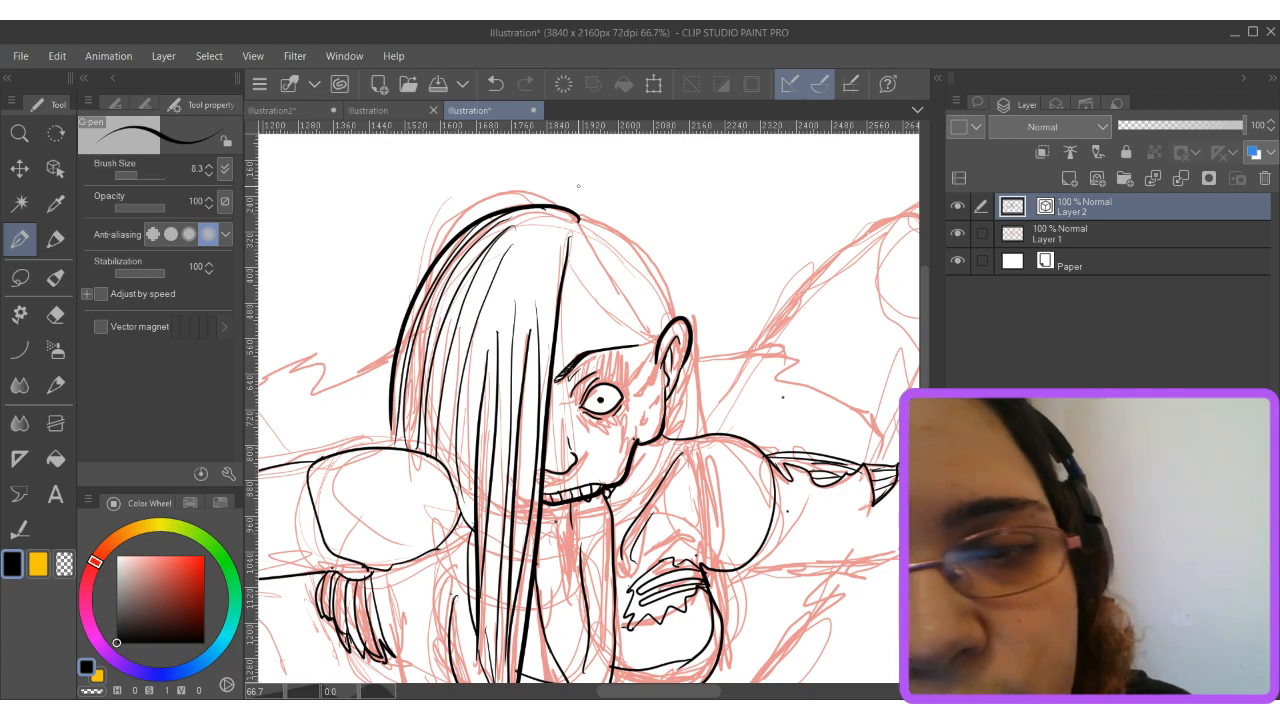
{"action": "mouse_move", "coordinate": [567, 240]}
{"action": "left_mouse_down"}
{"action": "mouse_move", "coordinate": [582, 283]}
{"action": "mouse_move", "coordinate": [655, 340]}
{"action": "left_mouse_up"}
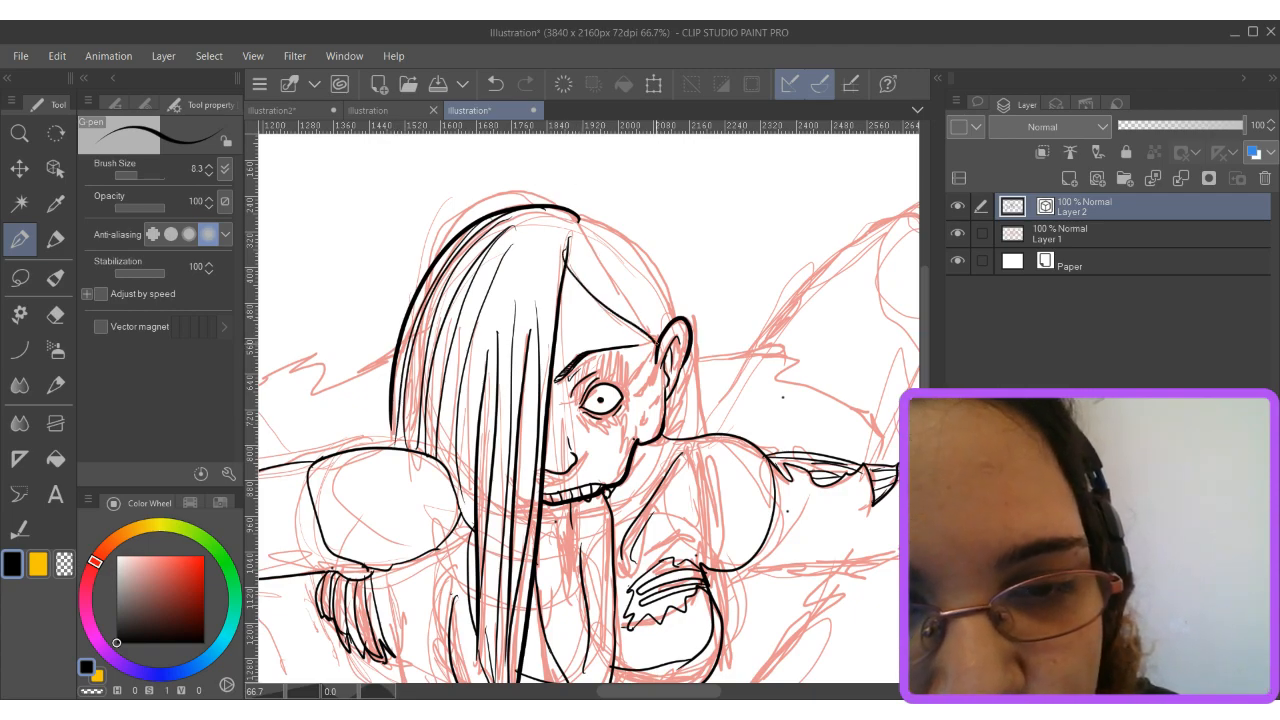
Ink hair strands from the parting back to the ear, the outer edge of the head, and the strands hanging behind the ear.
{"action": "mouse_move", "coordinate": [571, 238]}
{"action": "left_mouse_down"}
{"action": "mouse_move", "coordinate": [655, 335]}
{"action": "mouse_move", "coordinate": [603, 247]}
{"action": "mouse_move", "coordinate": [672, 320]}
{"action": "left_mouse_up"}
{"action": "mouse_move", "coordinate": [580, 217]}
{"action": "left_mouse_down"}
{"action": "mouse_move", "coordinate": [664, 274]}
{"action": "mouse_move", "coordinate": [676, 308]}
{"action": "left_mouse_up"}
{"action": "mouse_move", "coordinate": [634, 246]}
{"action": "left_mouse_down"}
{"action": "mouse_move", "coordinate": [677, 318]}
{"action": "mouse_move", "coordinate": [695, 411]}
{"action": "left_mouse_up"}
{"action": "left_click_drag", "start_coordinate": [690, 360], "coordinate": [684, 442]}
{"action": "left_click_drag", "start_coordinate": [672, 390], "coordinate": [670, 430]}
{"action": "left_click_drag", "start_coordinate": [676, 424], "coordinate": [678, 444]}
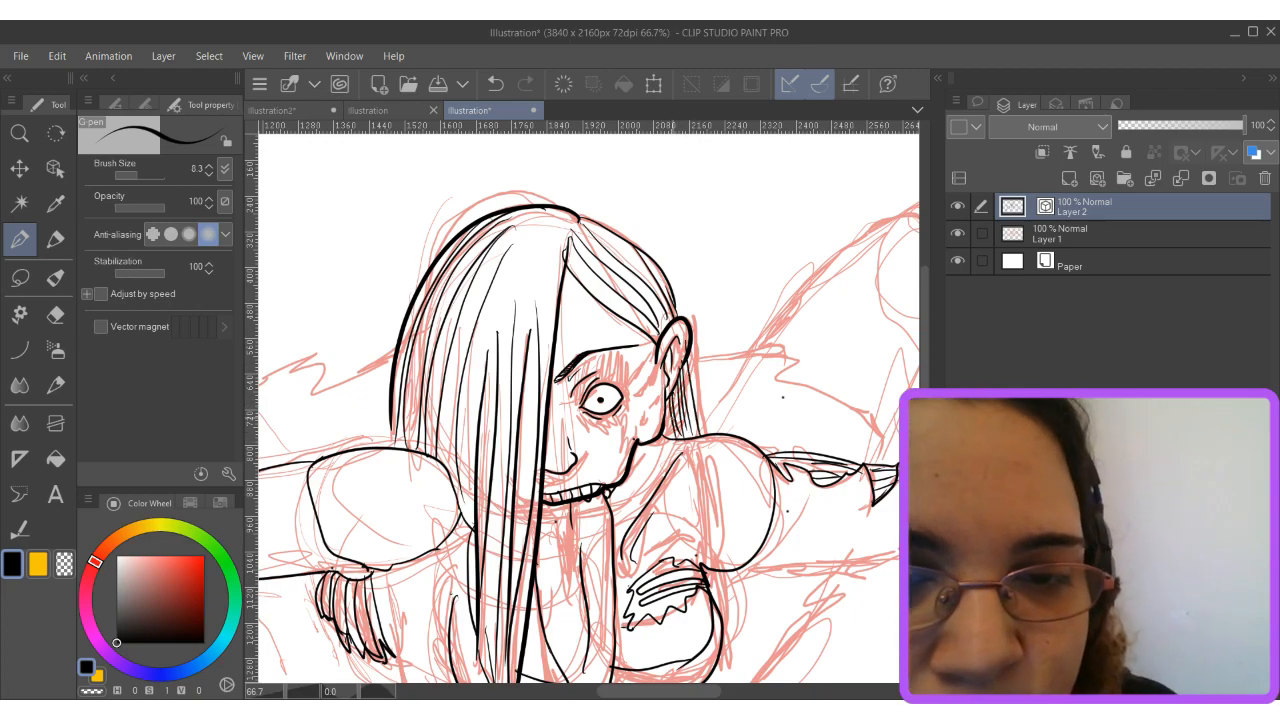
Hatch the shaded area between the eyebrow and the eye with short thin strokes.
{"action": "mouse_move", "coordinate": [633, 366]}
{"action": "left_mouse_down"}
{"action": "mouse_move", "coordinate": [634, 390]}
{"action": "mouse_move", "coordinate": [609, 384]}
{"action": "left_mouse_up"}
{"action": "left_click_drag", "start_coordinate": [606, 352], "coordinate": [592, 388]}
{"action": "left_click_drag", "start_coordinate": [593, 348], "coordinate": [575, 396]}
{"action": "left_click_drag", "start_coordinate": [579, 374], "coordinate": [569, 406]}
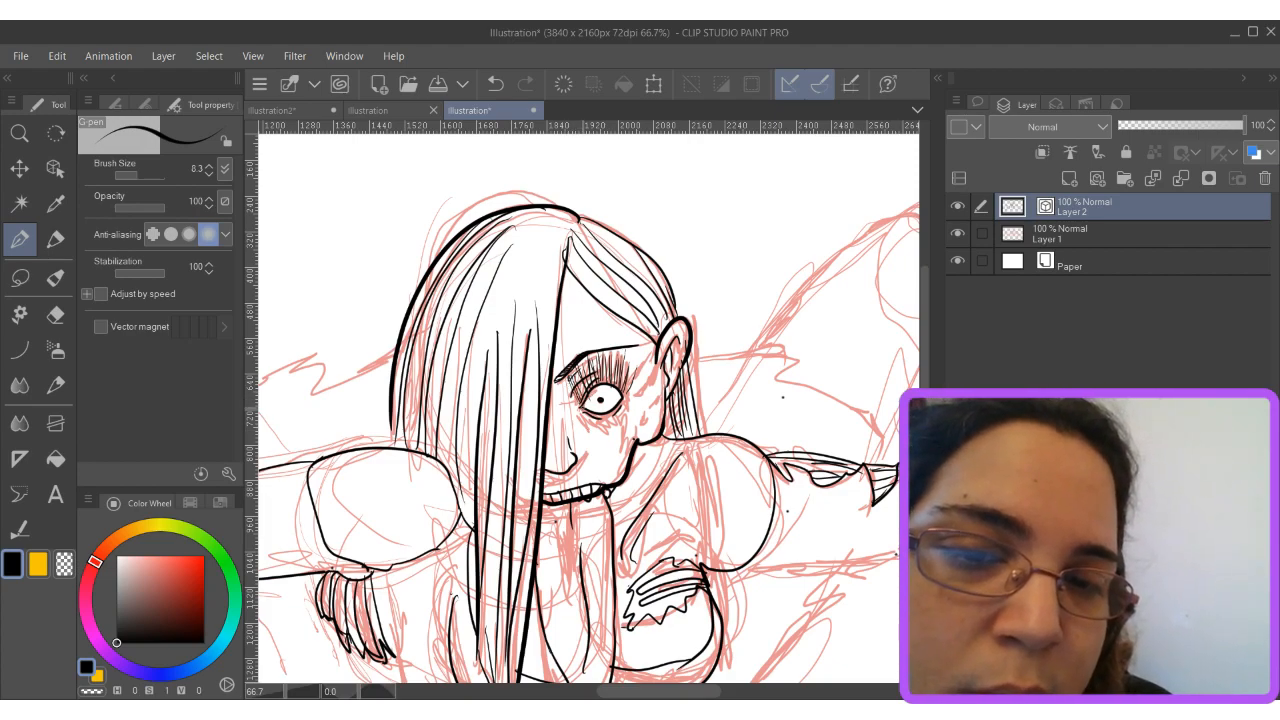
Add short hatching strokes below and beside the eye, and extend the ear's front line onto the temple.
{"action": "scroll", "coordinate": [596, 401], "scroll_direction": "up", "scroll_amount": 5}
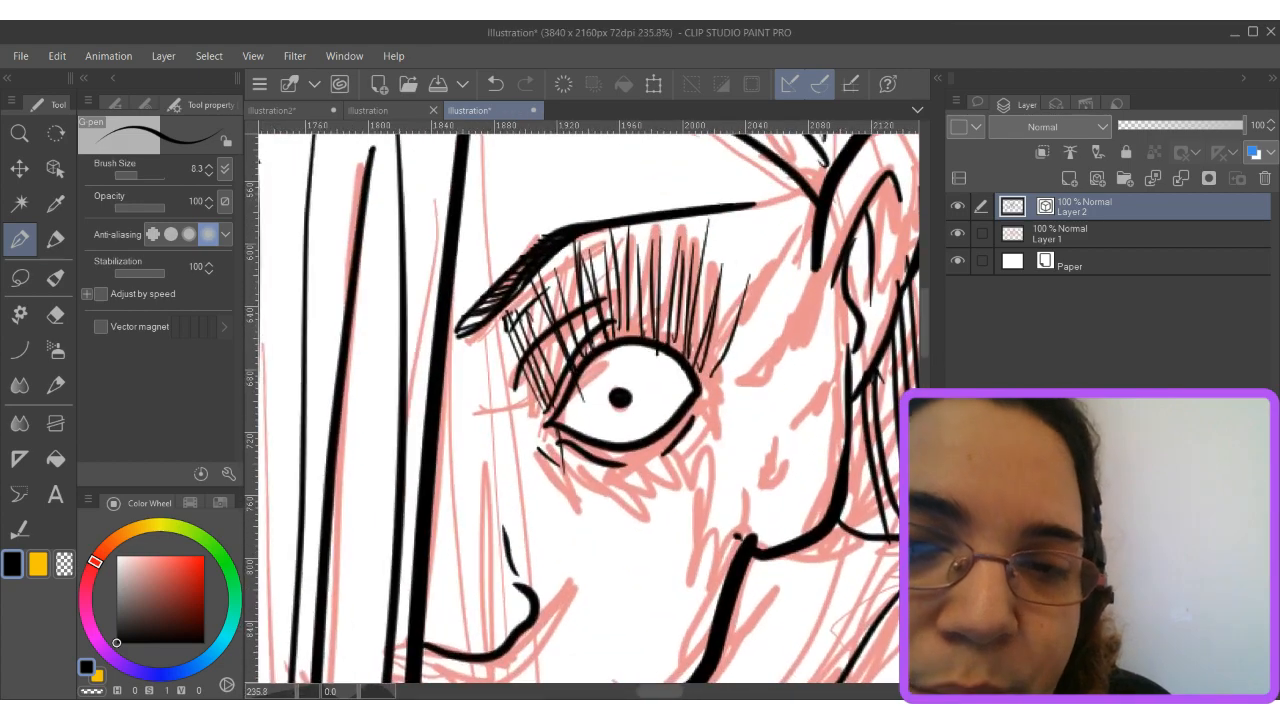
{"action": "key", "text": "ctrl+z"}
{"action": "key", "text": "ctrl+z"}
{"action": "mouse_move", "coordinate": [566, 450]}
{"action": "left_mouse_down"}
{"action": "mouse_move", "coordinate": [553, 466]}
{"action": "mouse_move", "coordinate": [558, 505]}
{"action": "mouse_move", "coordinate": [596, 500]}
{"action": "left_mouse_up"}
{"action": "left_click_drag", "start_coordinate": [602, 452], "coordinate": [622, 508]}
{"action": "mouse_move", "coordinate": [628, 452]}
{"action": "left_mouse_down"}
{"action": "mouse_move", "coordinate": [636, 504]}
{"action": "mouse_move", "coordinate": [649, 503]}
{"action": "left_mouse_up"}
{"action": "mouse_move", "coordinate": [656, 446]}
{"action": "left_mouse_down"}
{"action": "mouse_move", "coordinate": [664, 503]}
{"action": "mouse_move", "coordinate": [676, 498]}
{"action": "left_mouse_up"}
{"action": "mouse_move", "coordinate": [678, 432]}
{"action": "left_mouse_down"}
{"action": "mouse_move", "coordinate": [684, 484]}
{"action": "mouse_move", "coordinate": [696, 486]}
{"action": "left_mouse_up"}
{"action": "left_click_drag", "start_coordinate": [694, 414], "coordinate": [710, 470]}
{"action": "left_click_drag", "start_coordinate": [707, 370], "coordinate": [719, 452]}
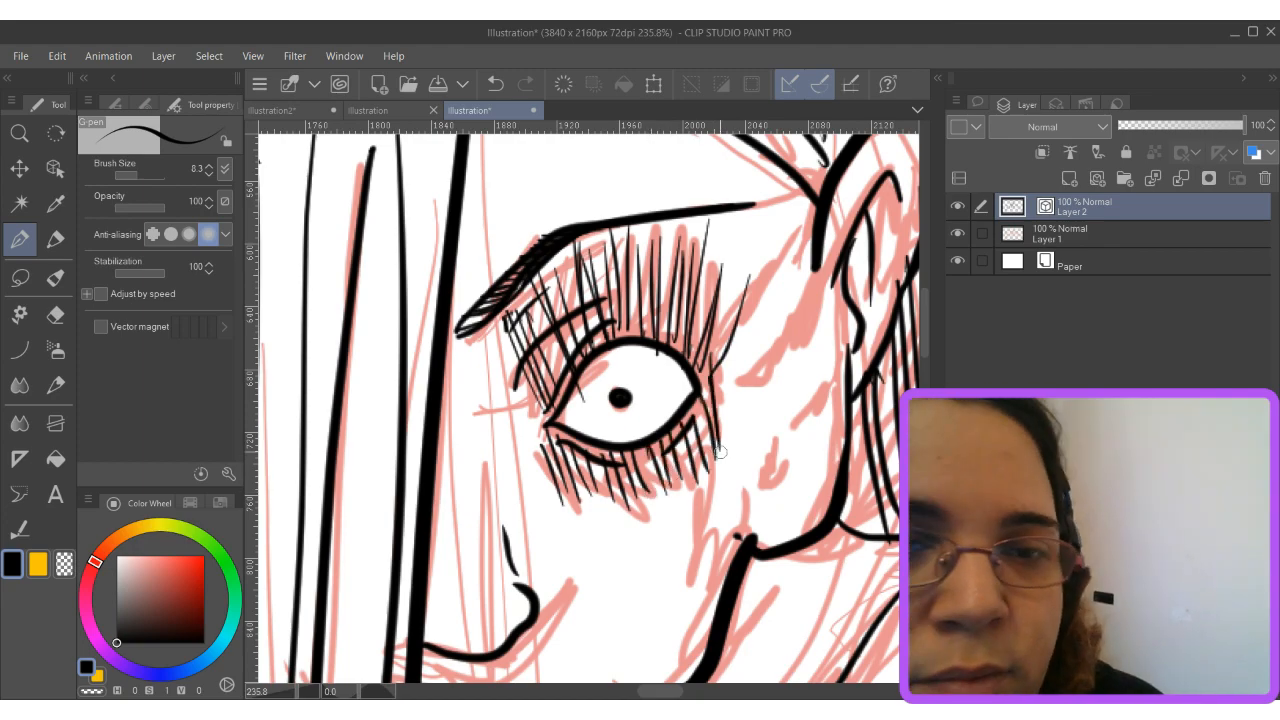
{"action": "scroll", "coordinate": [720, 452], "scroll_direction": "down", "scroll_amount": 5}
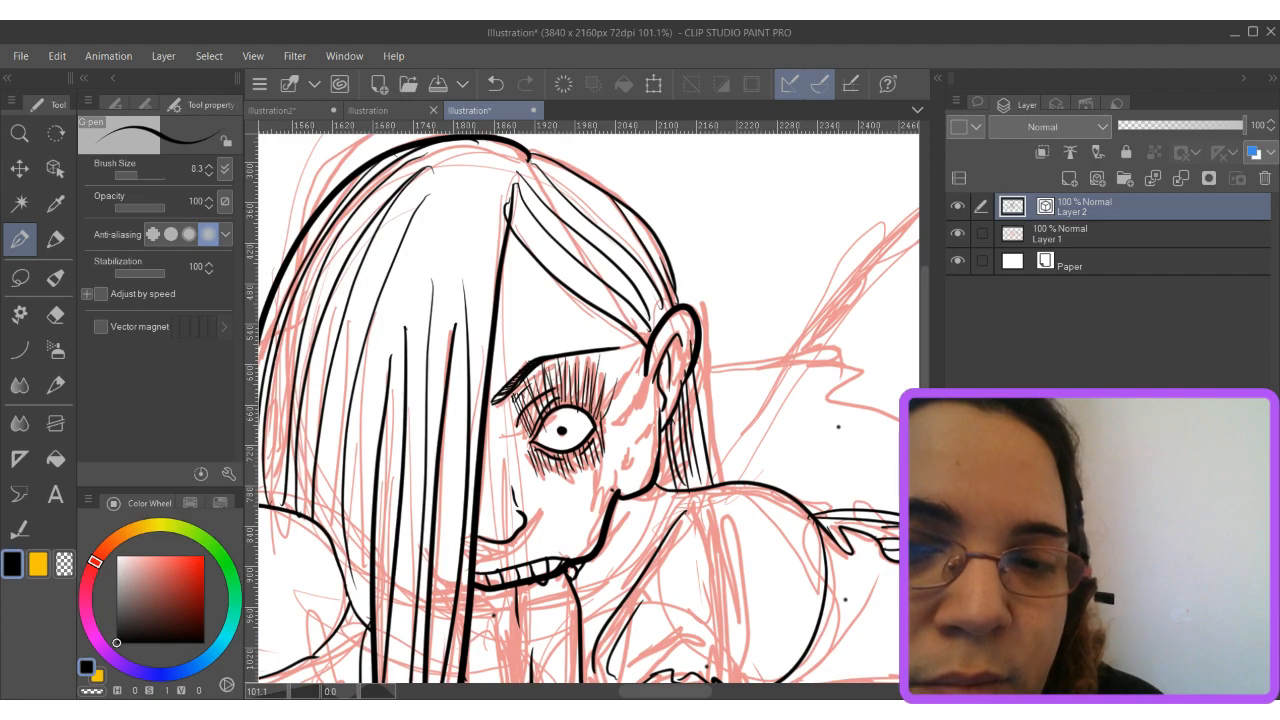
{"action": "mouse_move", "coordinate": [620, 418]}
{"action": "left_mouse_down"}
{"action": "mouse_move", "coordinate": [644, 374]}
{"action": "mouse_move", "coordinate": [614, 420]}
{"action": "mouse_move", "coordinate": [631, 422]}
{"action": "left_mouse_up"}
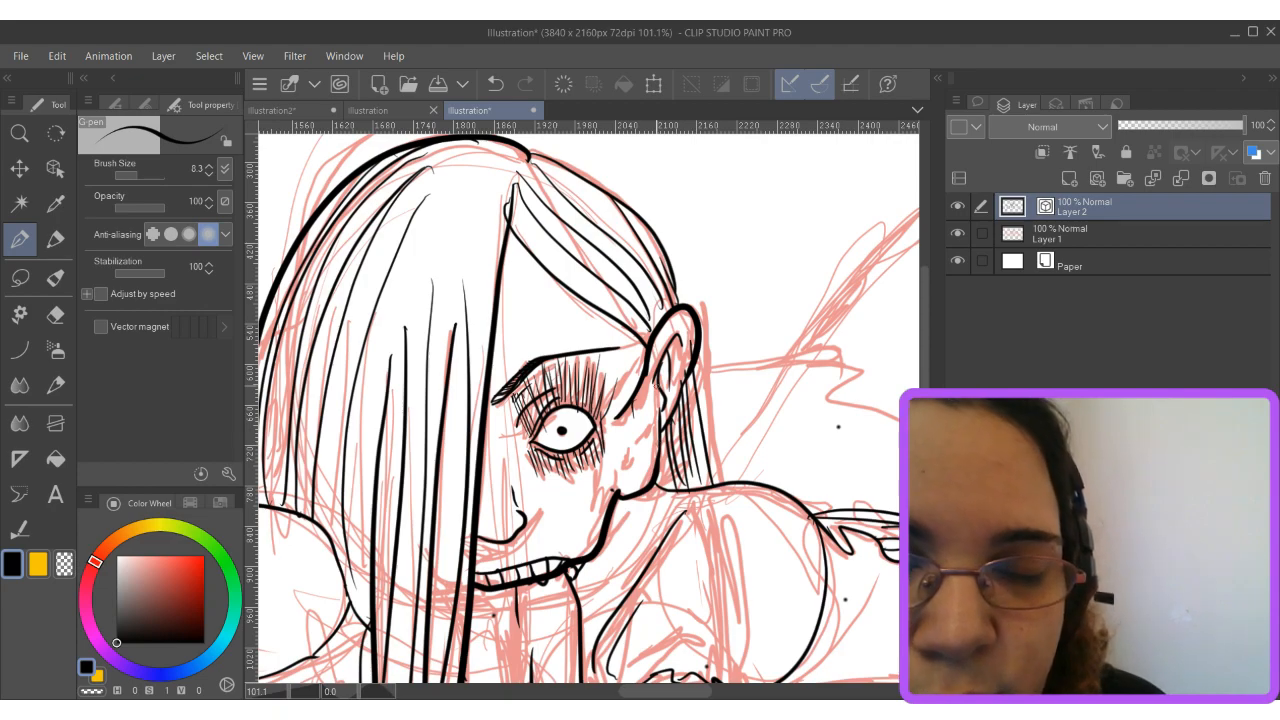
Undo the temple line and all the hatching strokes above and below the eye.
{"action": "key", "text": "ctrl+z"}
{"action": "key", "text": "ctrl+z"}
{"action": "key", "text": "ctrl+z"}
{"action": "key", "text": "ctrl+z"}
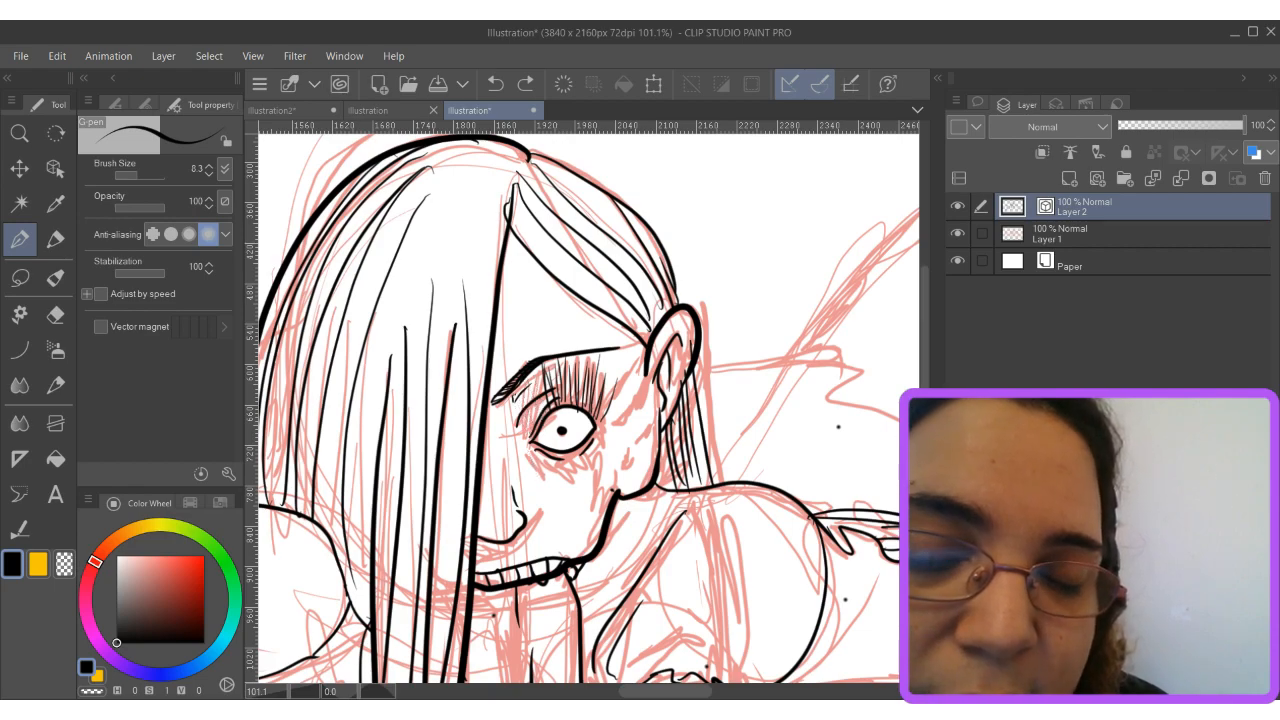
{"action": "key", "text": "ctrl+z"}
{"action": "key", "text": "ctrl+z"}
{"action": "key", "text": "ctrl+z"}
{"action": "key", "text": "ctrl+z"}
{"action": "key", "text": "ctrl+z"}
{"action": "key", "text": "ctrl+z"}
{"action": "key", "text": "ctrl+z"}
{"action": "key", "text": "ctrl+z"}
{"action": "key", "text": "ctrl+z"}
{"action": "key", "text": "ctrl+z"}
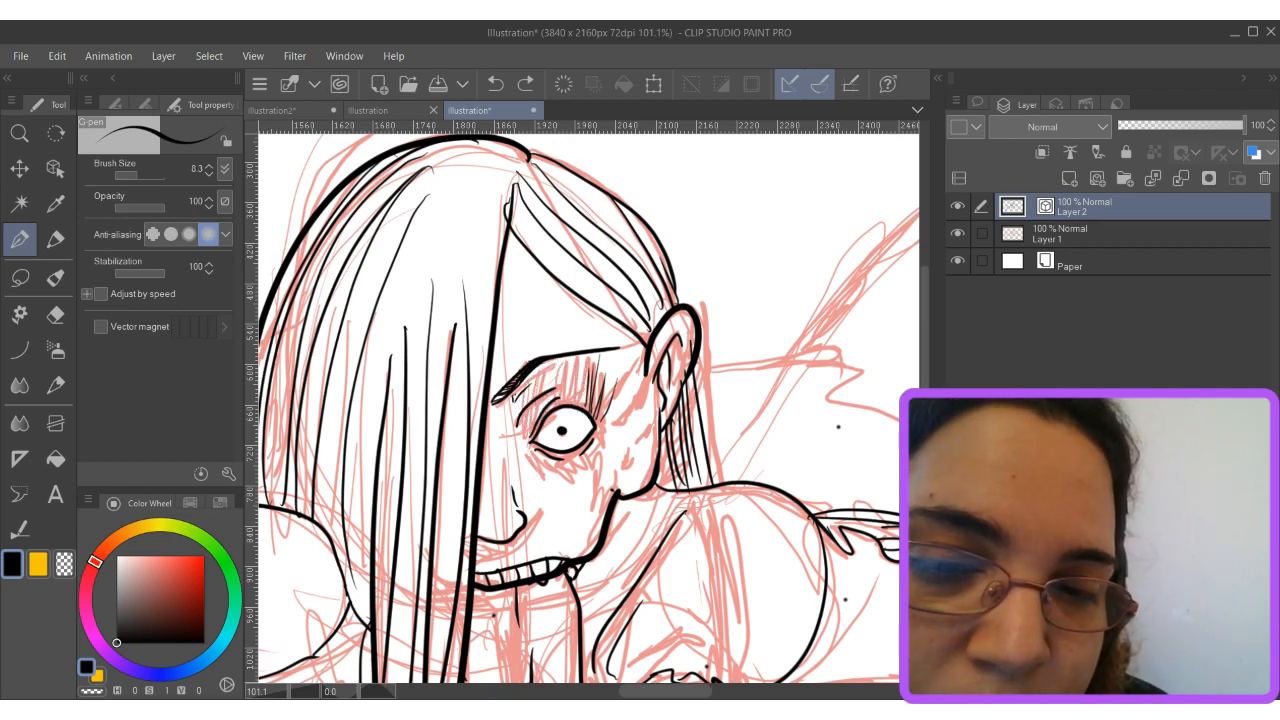
{"action": "key", "text": "ctrl+z"}
{"action": "key", "text": "ctrl+z"}
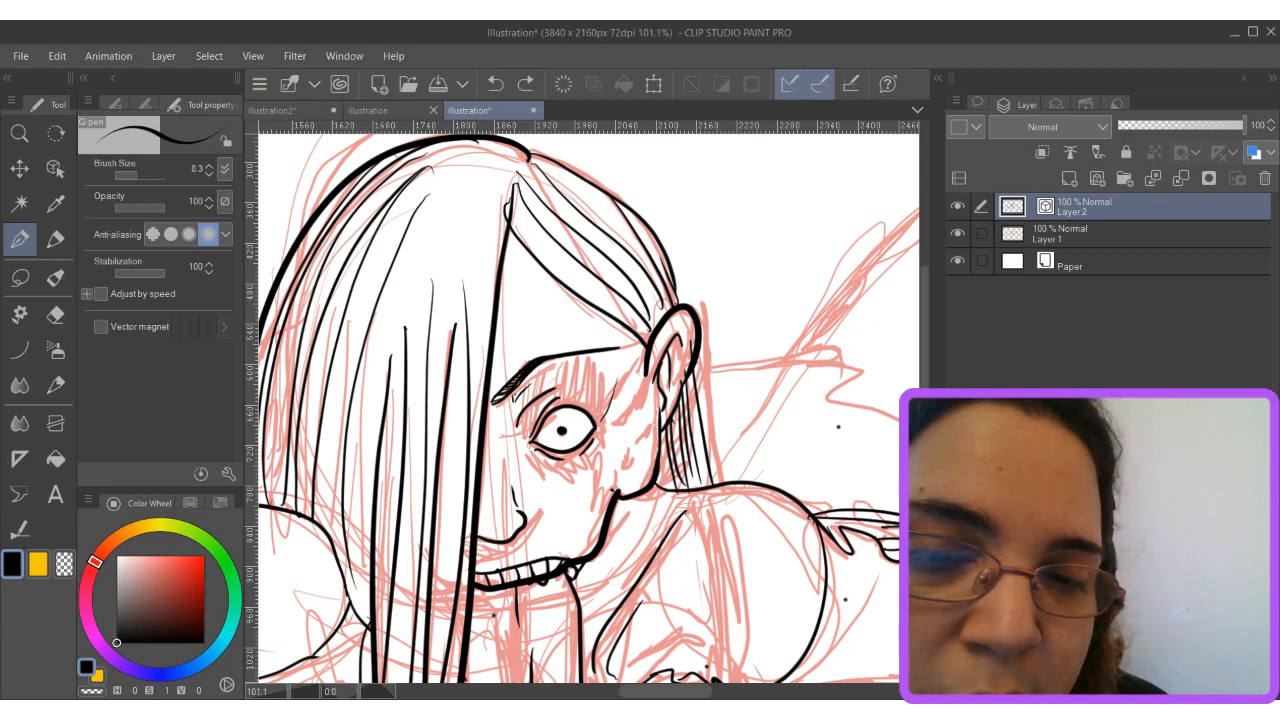
Ink the cheek line in front of the ear, and the far leg's thigh underside and upper shin at the raised knee.
{"action": "mouse_move", "coordinate": [610, 420]}
{"action": "left_mouse_down"}
{"action": "mouse_move", "coordinate": [645, 366]}
{"action": "mouse_move", "coordinate": [377, 438]}
{"action": "mouse_move", "coordinate": [518, 425]}
{"action": "mouse_move", "coordinate": [552, 460]}
{"action": "mouse_move", "coordinate": [597, 464]}
{"action": "mouse_move", "coordinate": [648, 512]}
{"action": "mouse_move", "coordinate": [714, 538]}
{"action": "mouse_move", "coordinate": [734, 572]}
{"action": "mouse_move", "coordinate": [717, 594]}
{"action": "left_mouse_up"}
{"action": "mouse_move", "coordinate": [518, 428]}
{"action": "left_mouse_down"}
{"action": "mouse_move", "coordinate": [692, 250]}
{"action": "mouse_move", "coordinate": [780, 216]}
{"action": "mouse_move", "coordinate": [850, 252]}
{"action": "mouse_move", "coordinate": [862, 300]}
{"action": "mouse_move", "coordinate": [838, 310]}
{"action": "mouse_move", "coordinate": [558, 238]}
{"action": "left_mouse_up"}
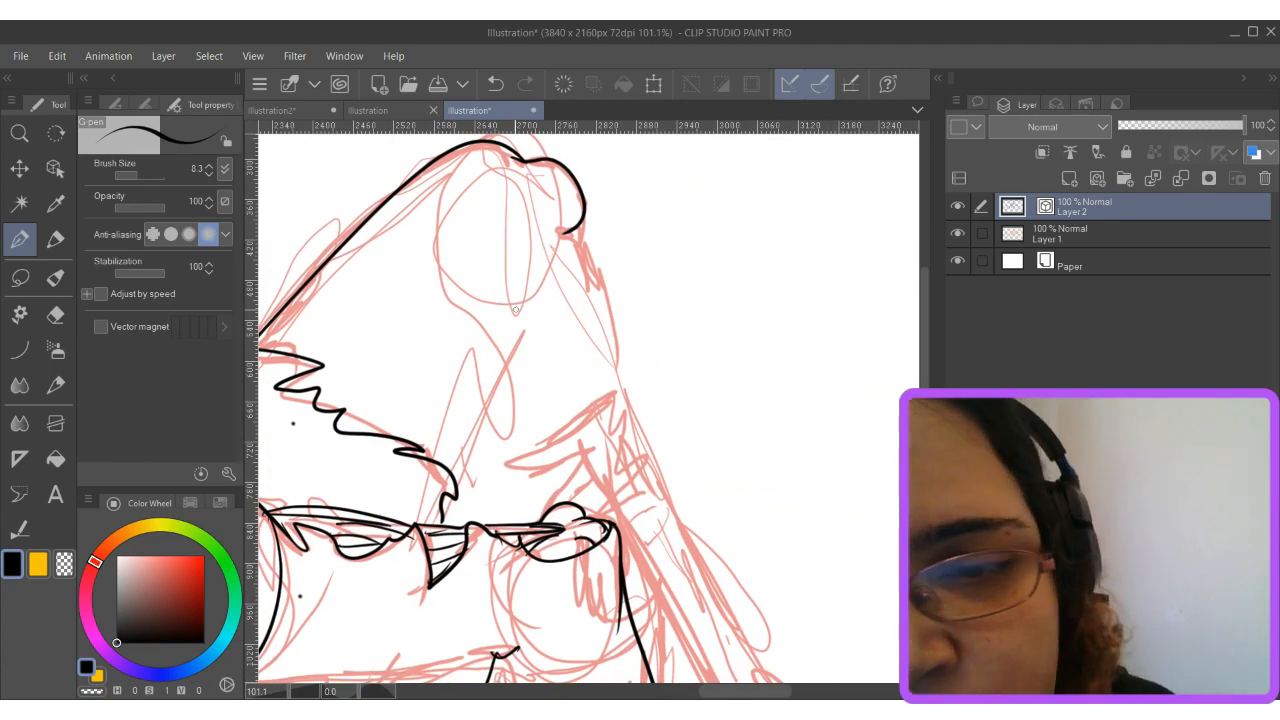
{"action": "mouse_move", "coordinate": [442, 522]}
{"action": "left_mouse_down"}
{"action": "mouse_move", "coordinate": [542, 245]}
{"action": "mouse_move", "coordinate": [600, 290]}
{"action": "mouse_move", "coordinate": [641, 433]}
{"action": "mouse_move", "coordinate": [502, 253]}
{"action": "left_mouse_up"}
{"action": "left_click_drag", "start_coordinate": [651, 623], "coordinate": [605, 615]}
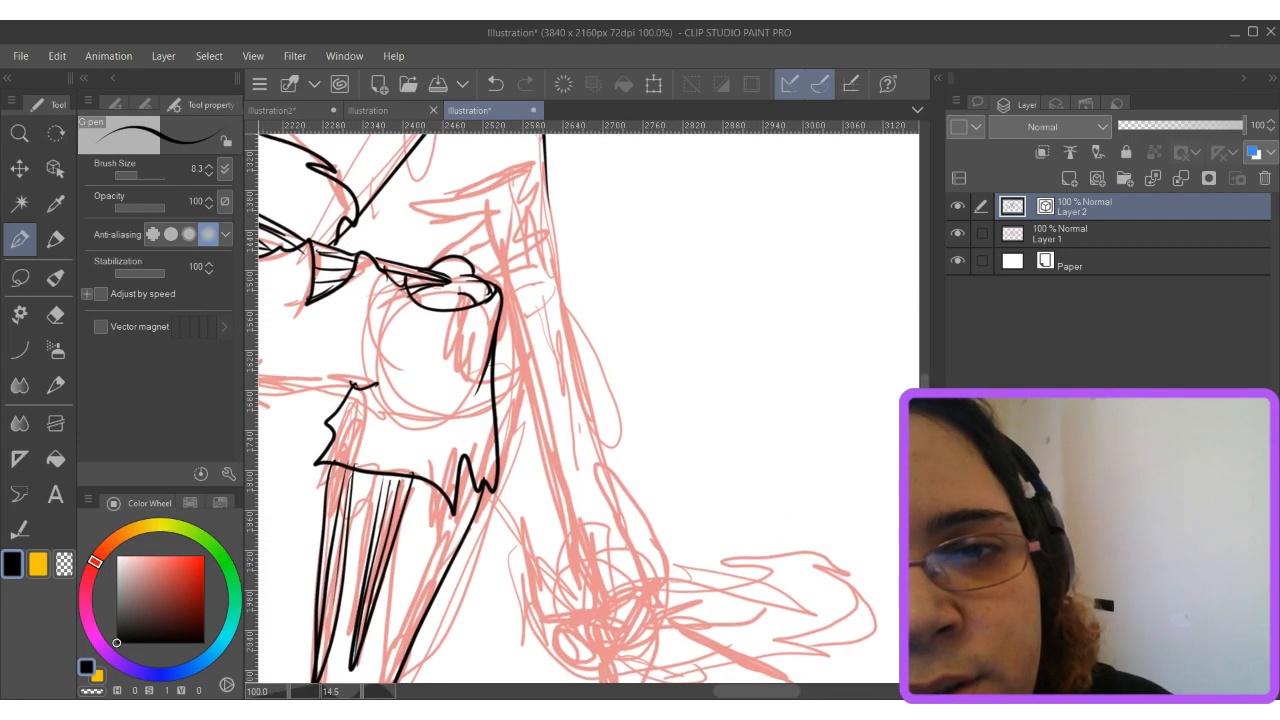
Try a curve for the back of the far calf and a line down to its heel.
{"action": "scroll", "coordinate": [740, 434], "scroll_direction": "down", "scroll_amount": 2}
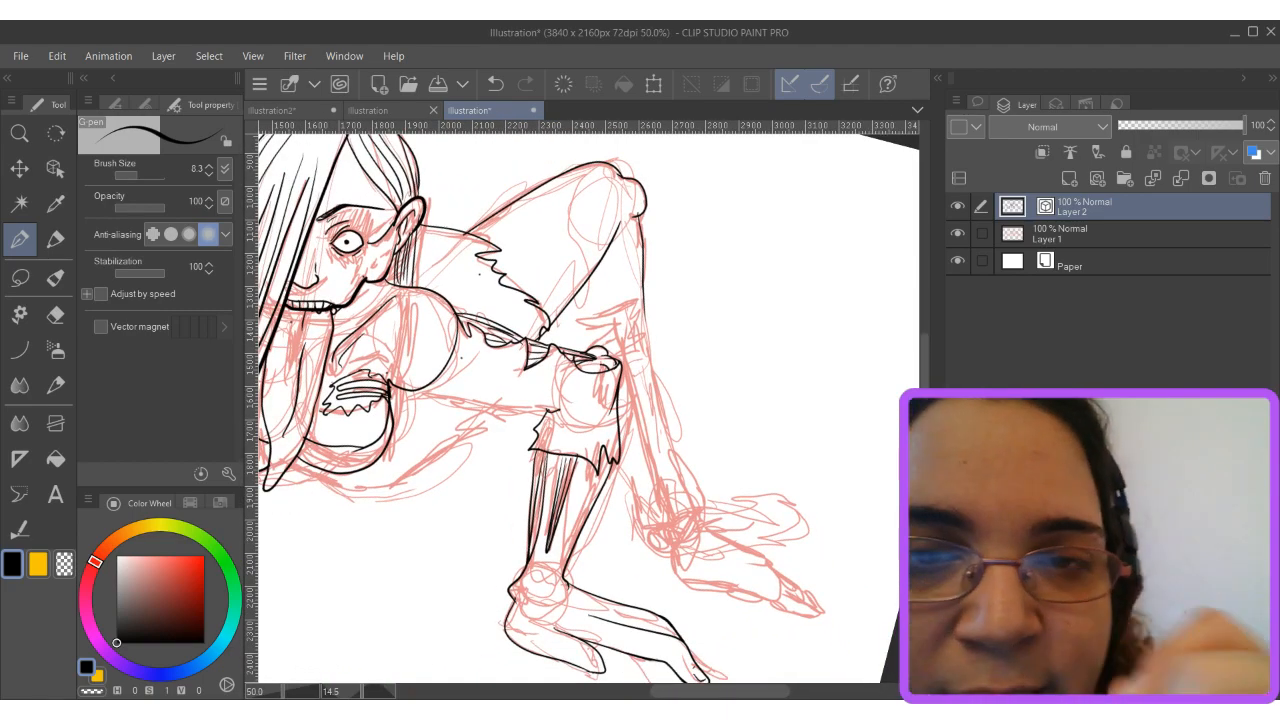
{"action": "left_click_drag", "start_coordinate": [575, 299], "coordinate": [590, 355]}
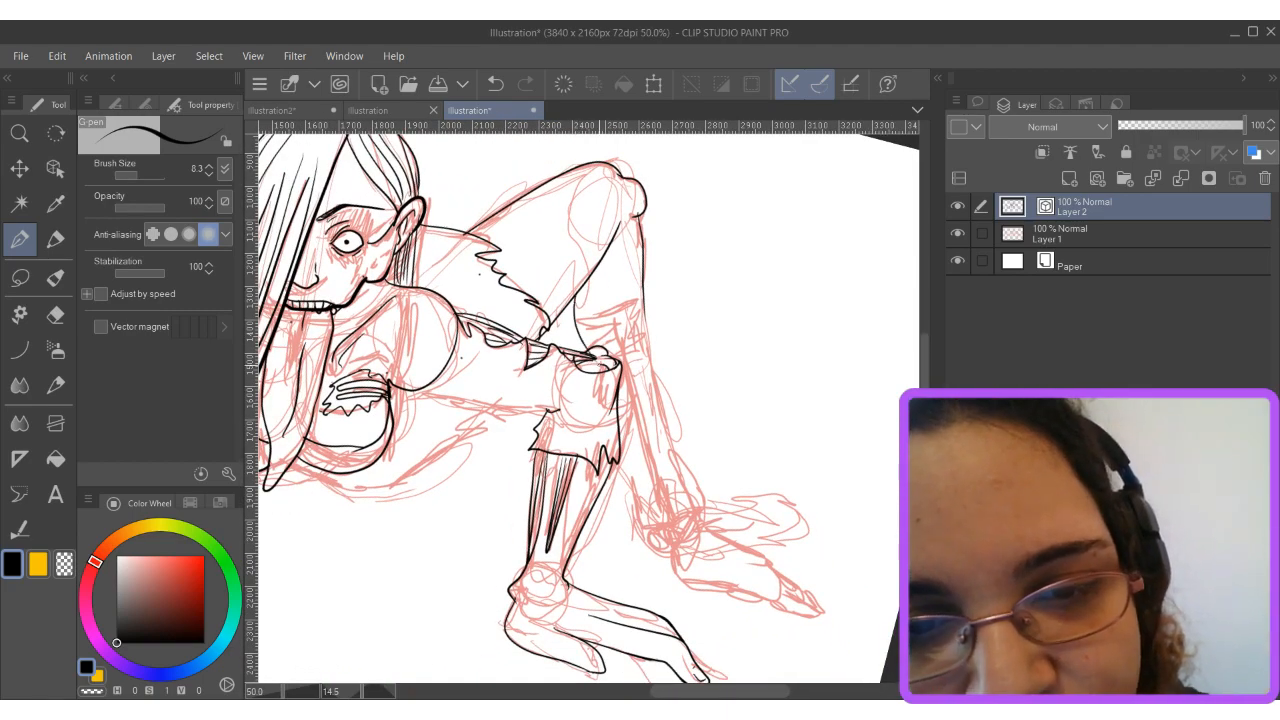
{"action": "left_click_drag", "start_coordinate": [637, 482], "coordinate": [655, 535]}
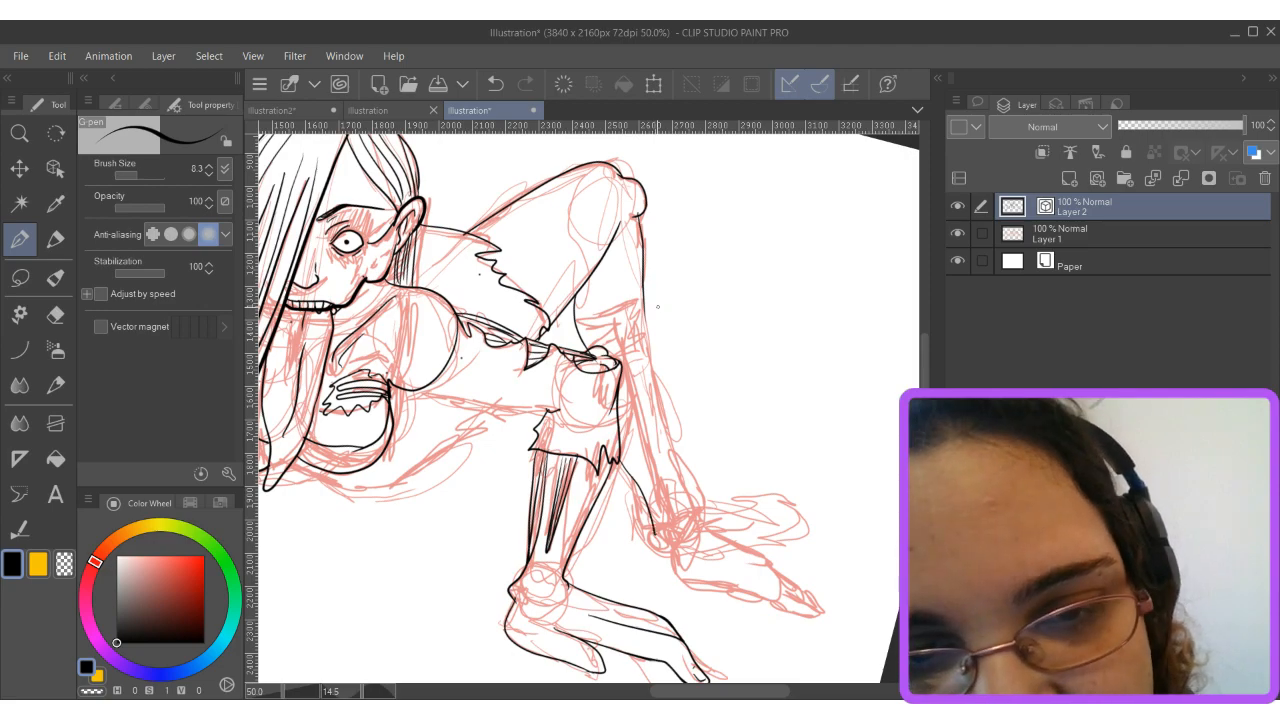
{"action": "key", "text": "ctrl+z"}
{"action": "key", "text": "ctrl+z"}
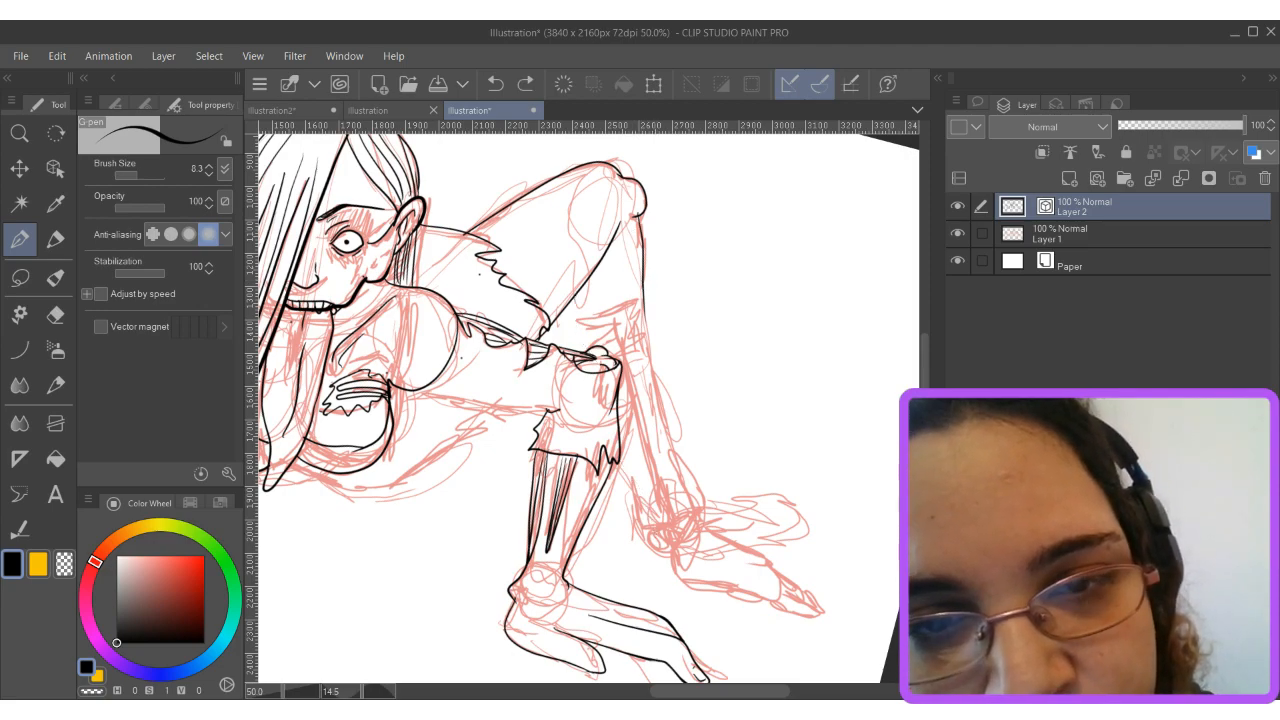
Ink the front of the far shin from below the raised knee down to the ankle.
{"action": "left_click_drag", "start_coordinate": [640, 244], "coordinate": [666, 408]}
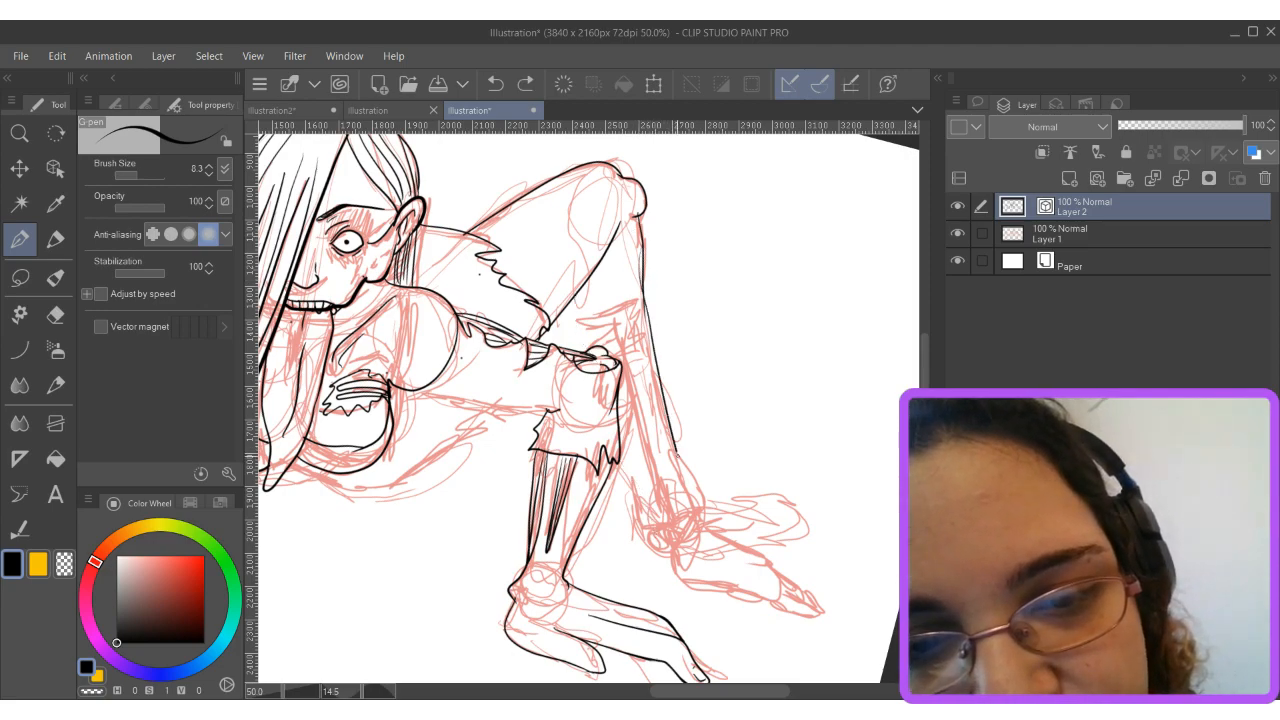
{"action": "left_click_drag", "start_coordinate": [643, 300], "coordinate": [683, 461]}
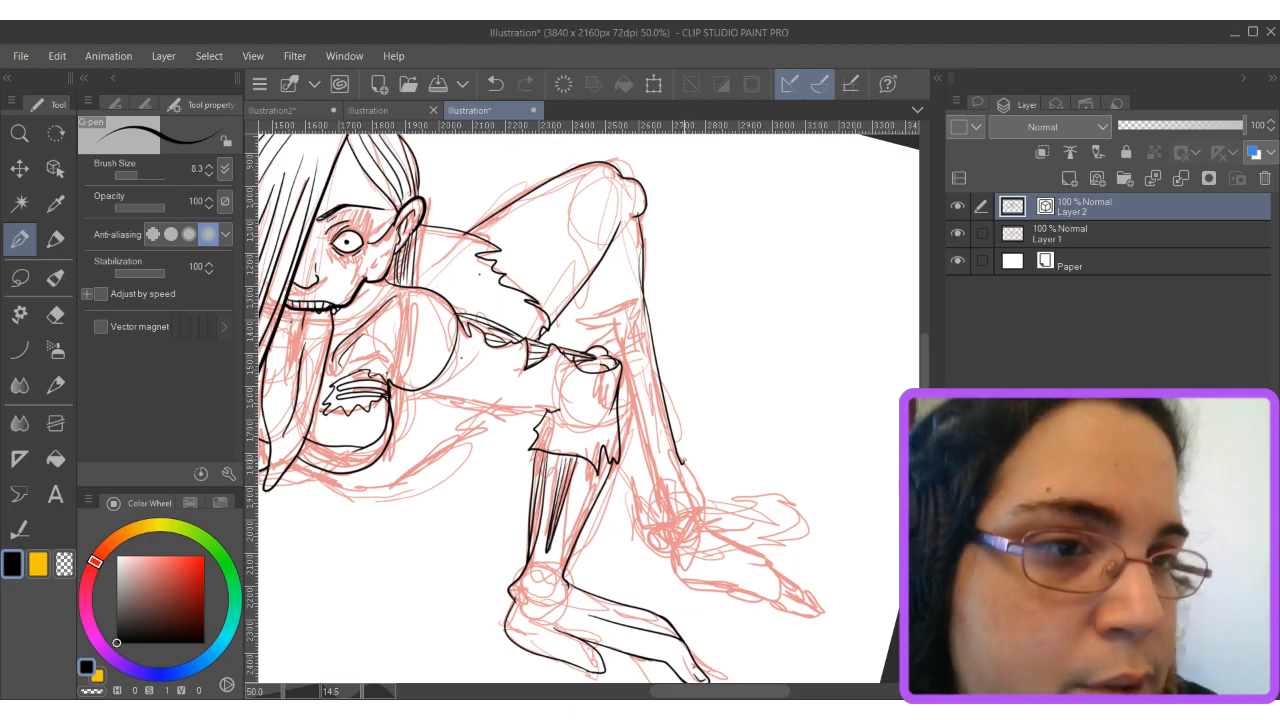
Lasso the far foot of the sketch on Layer 1, move it up to the shin line, and return to inking on Layer 2.
{"action": "key", "text": "alt+bracketleft"}
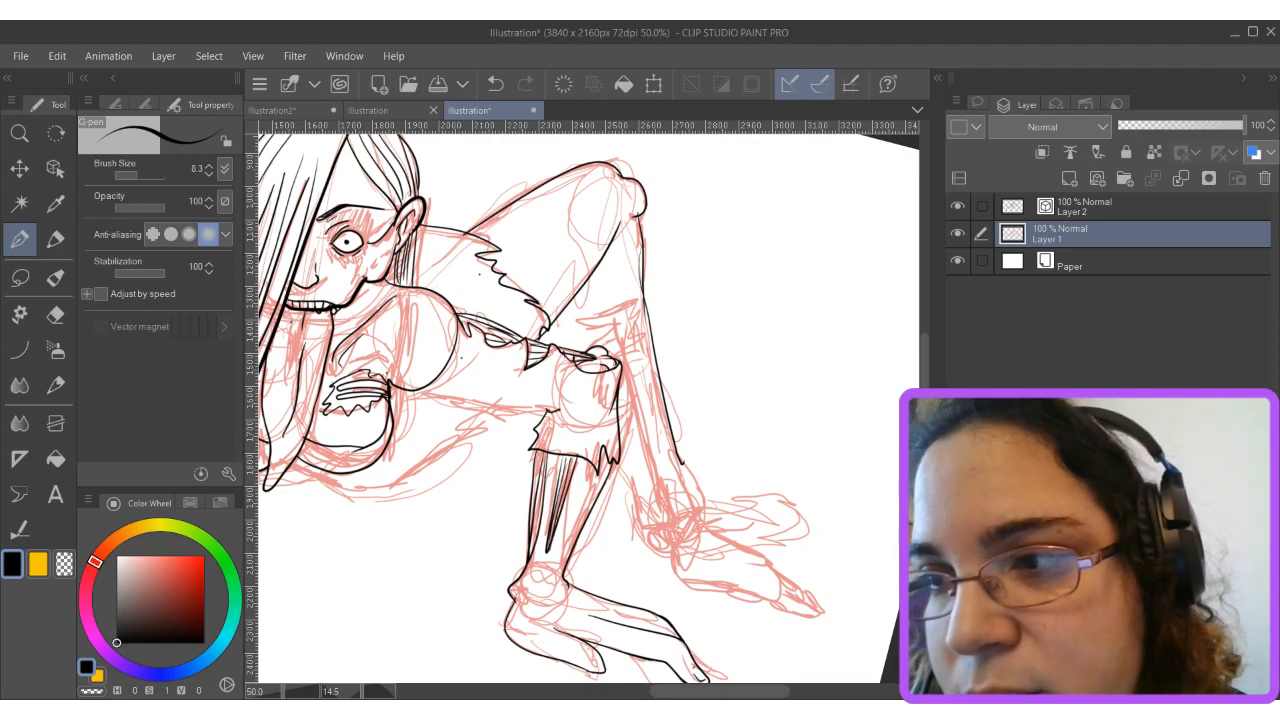
{"action": "key", "text": "m"}
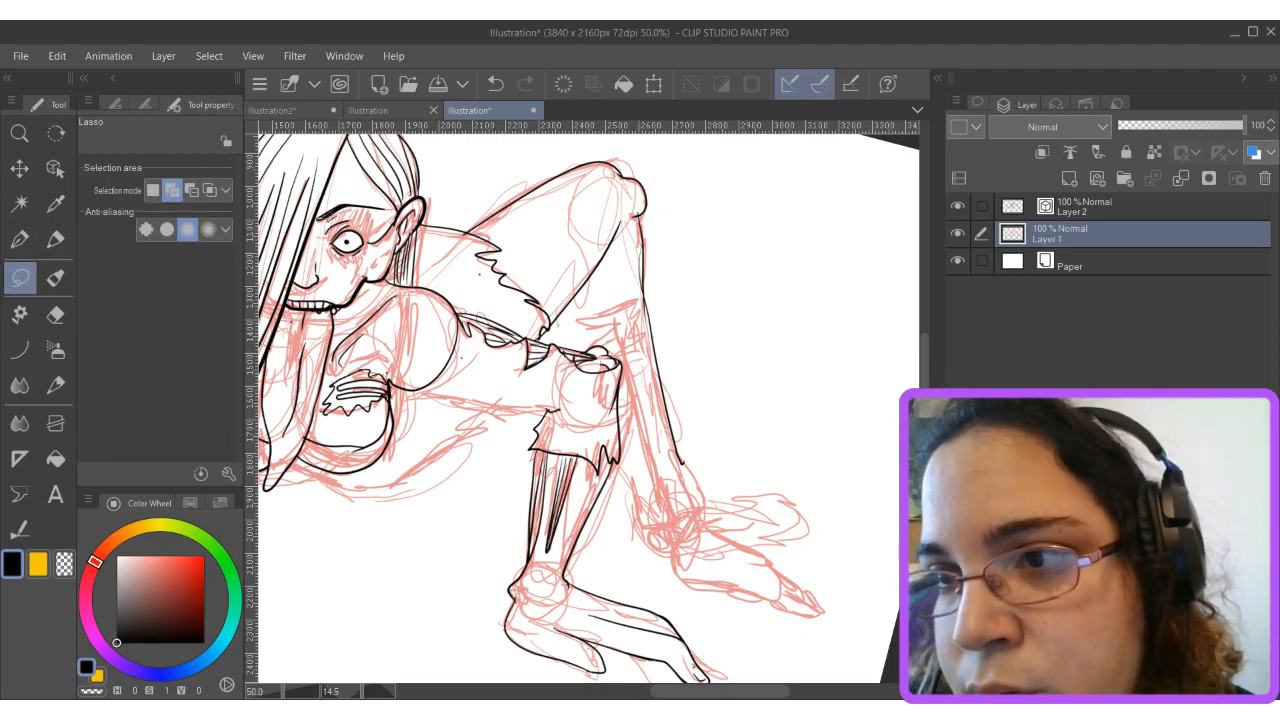
{"action": "mouse_move", "coordinate": [830, 560]}
{"action": "left_mouse_down"}
{"action": "mouse_move", "coordinate": [800, 492]}
{"action": "mouse_move", "coordinate": [752, 614]}
{"action": "mouse_move", "coordinate": [884, 562]}
{"action": "mouse_move", "coordinate": [780, 497]}
{"action": "left_mouse_up"}
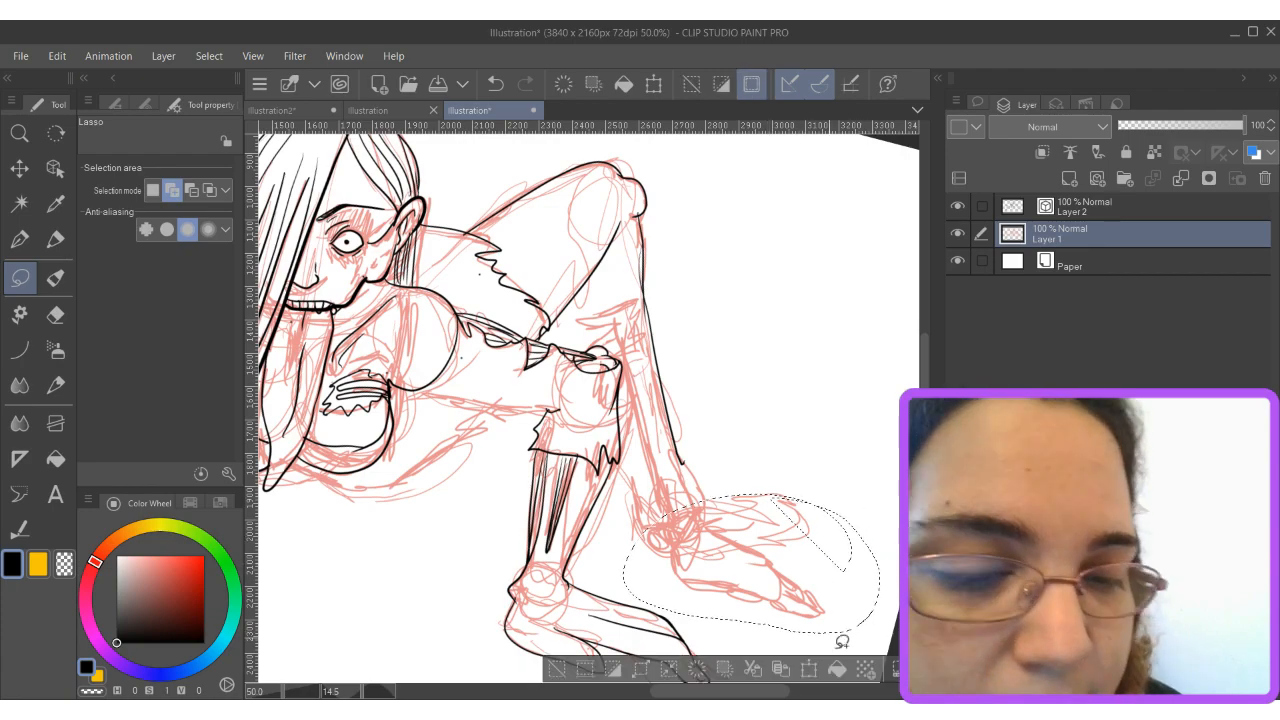
{"action": "key", "text": "ctrl+t"}
{"action": "left_click_drag", "start_coordinate": [737, 587], "coordinate": [708, 529]}
{"action": "left_click_drag", "start_coordinate": [712, 531], "coordinate": [711, 518]}
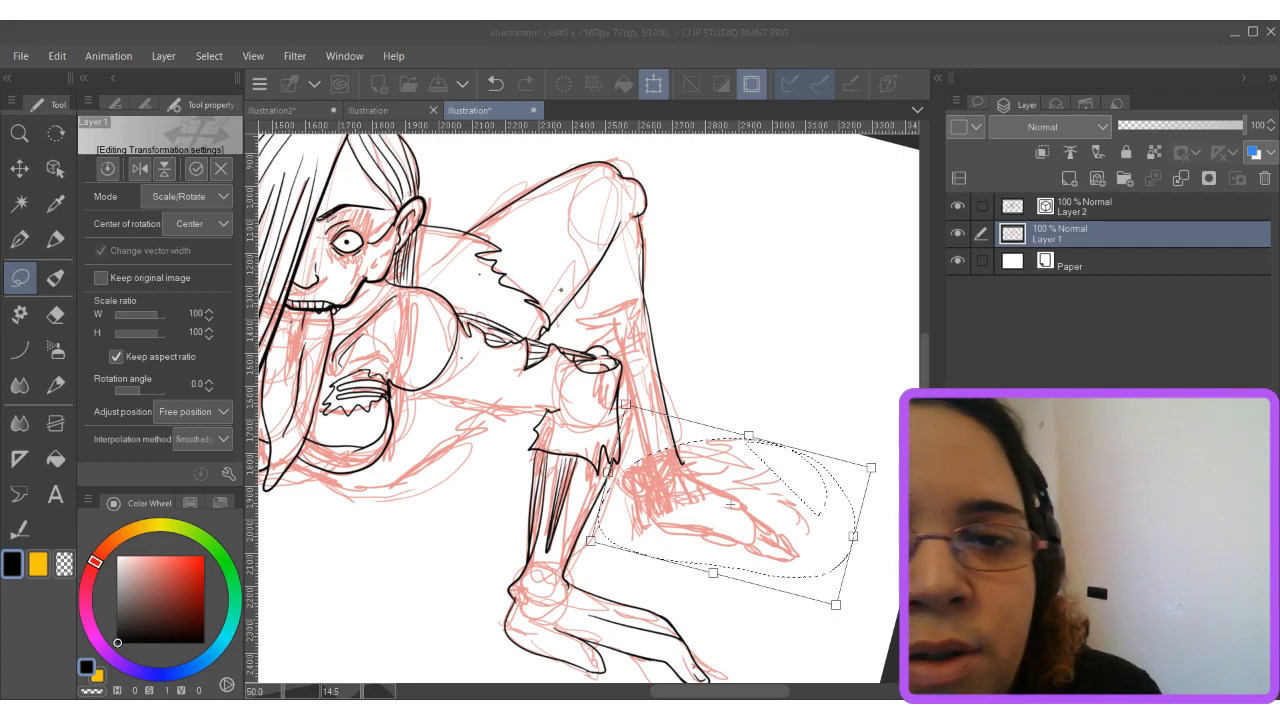
{"action": "key", "text": "Return"}
{"action": "left_click", "coordinate": [1090, 206]}
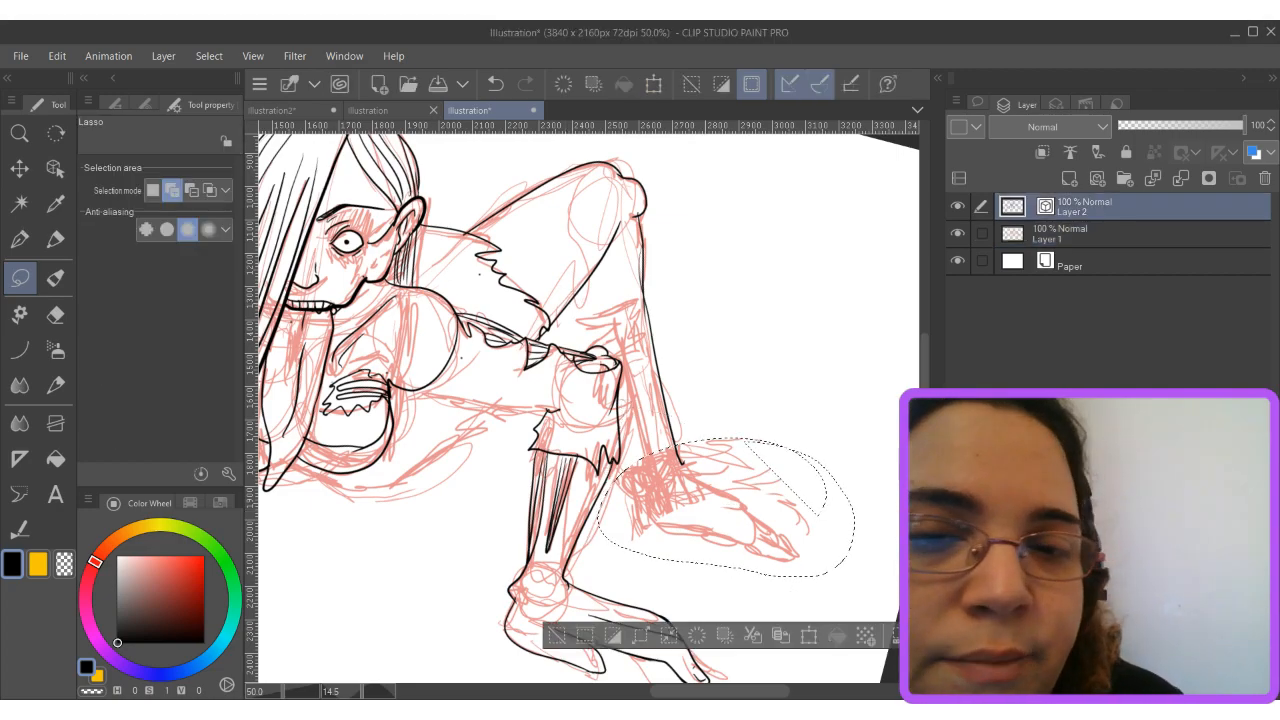
{"action": "key", "text": "p"}
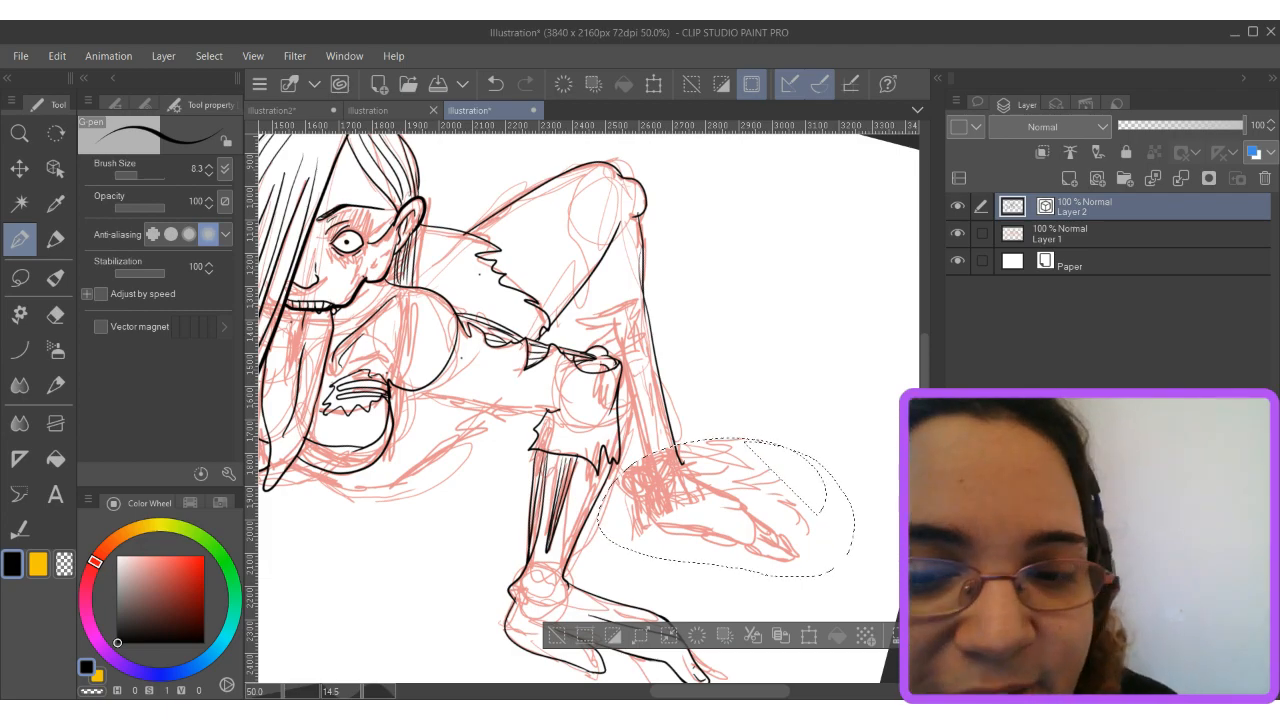
{"action": "key", "text": "ctrl+d"}
Ink the underside of the near thigh up to the ragged edge below the knee.
{"action": "scroll", "coordinate": [668, 364], "scroll_direction": "up", "scroll_amount": 2}
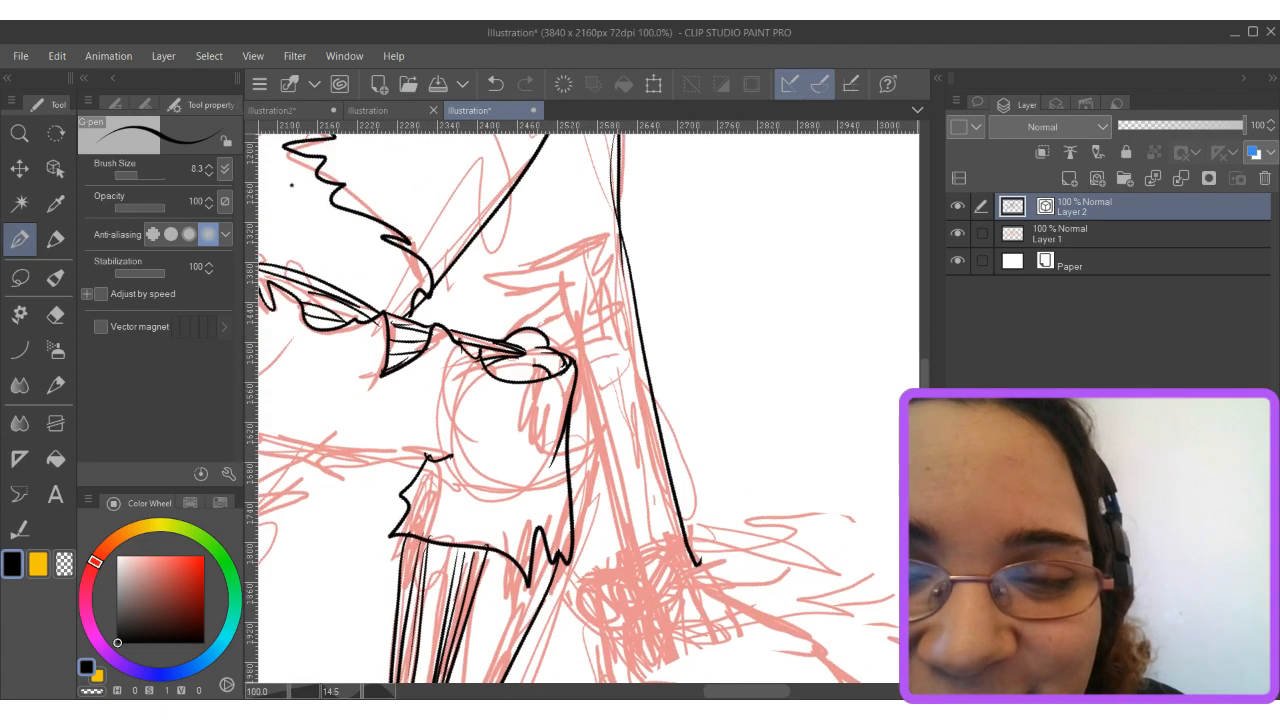
{"action": "left_click_drag", "start_coordinate": [440, 420], "coordinate": [724, 320]}
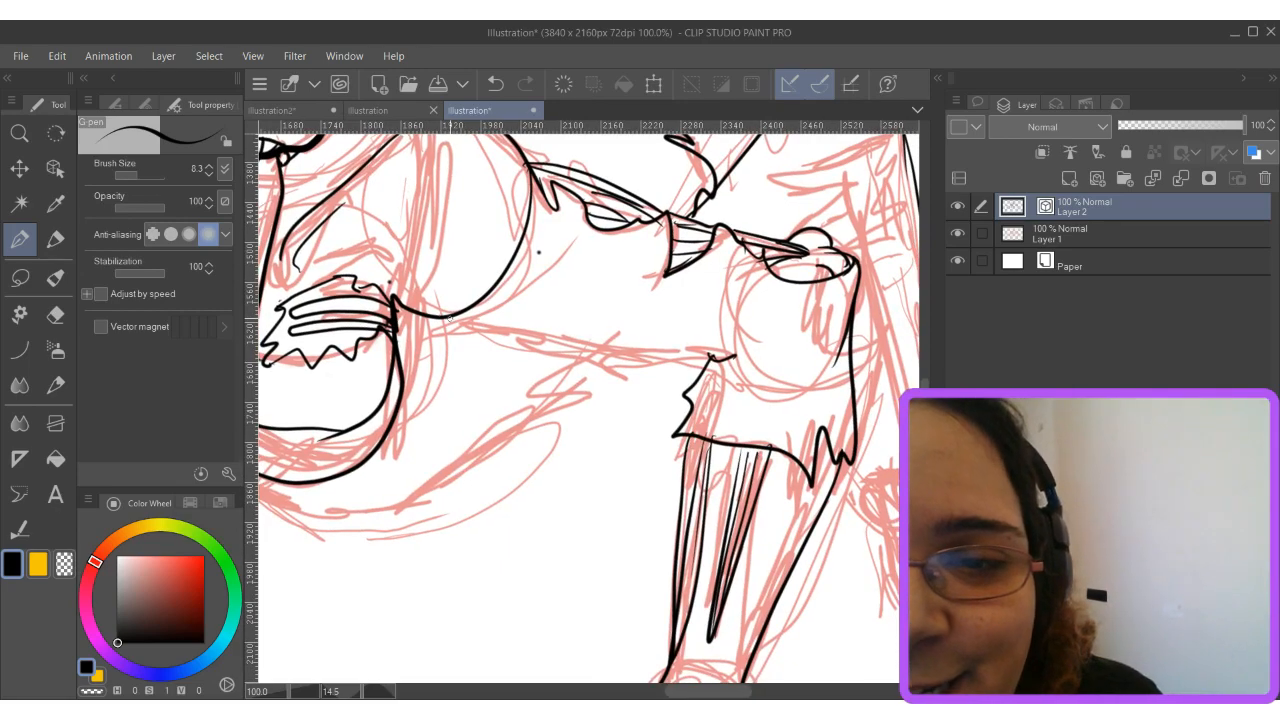
{"action": "mouse_move", "coordinate": [463, 322]}
{"action": "left_mouse_down"}
{"action": "mouse_move", "coordinate": [629, 350]}
{"action": "mouse_move", "coordinate": [768, 338]}
{"action": "left_mouse_up"}
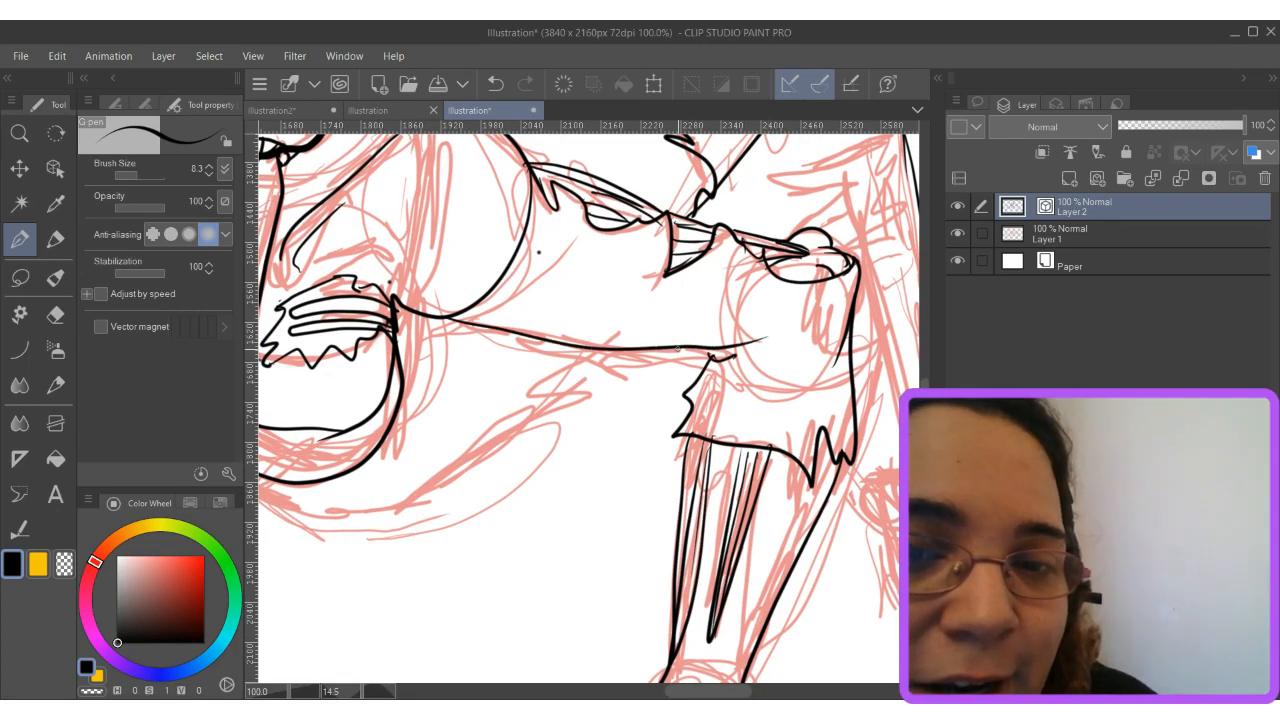
{"action": "left_click_drag", "start_coordinate": [700, 300], "coordinate": [290, 455]}
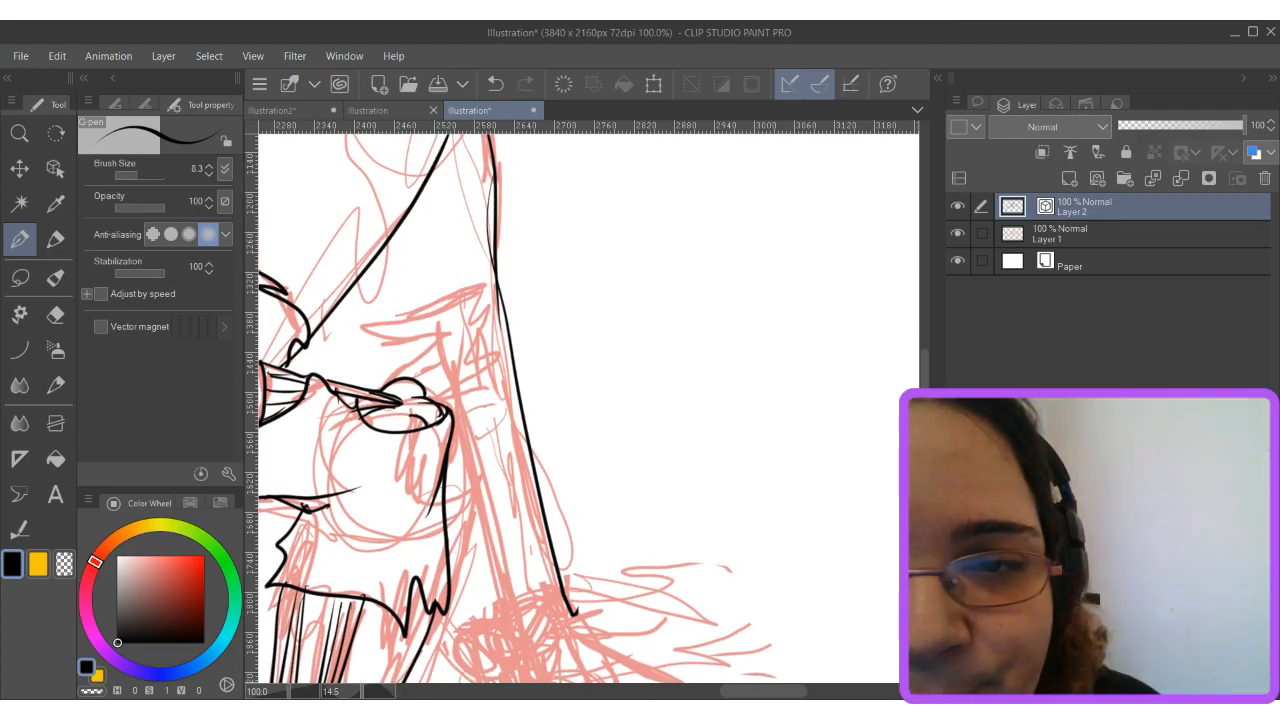
Ink the far leg's calf curve behind the near knee and the line running down to its heel.
{"action": "key", "text": "ctrl+minus"}
{"action": "key", "text": "ctrl+minus"}
{"action": "left_click_drag", "start_coordinate": [600, 490], "coordinate": [590, 318]}
{"action": "scroll", "coordinate": [570, 300], "scroll_direction": "up", "scroll_amount": 5}
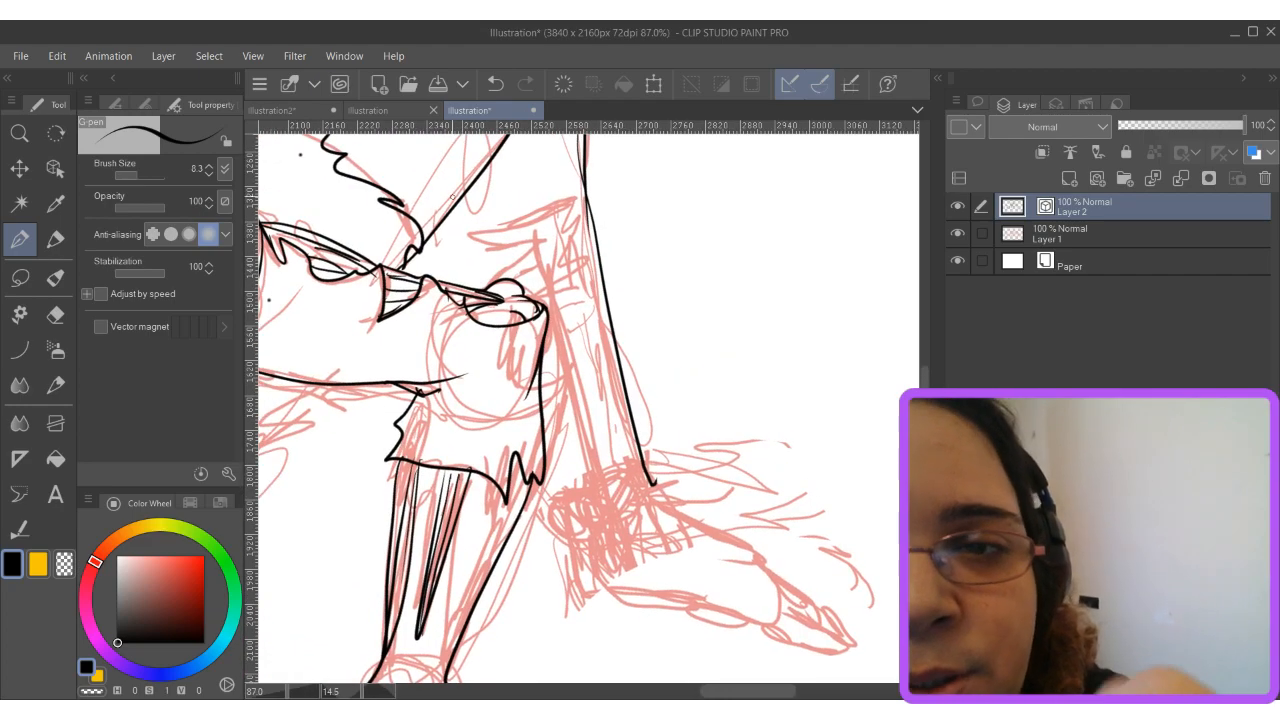
{"action": "left_click_drag", "start_coordinate": [457, 237], "coordinate": [484, 294]}
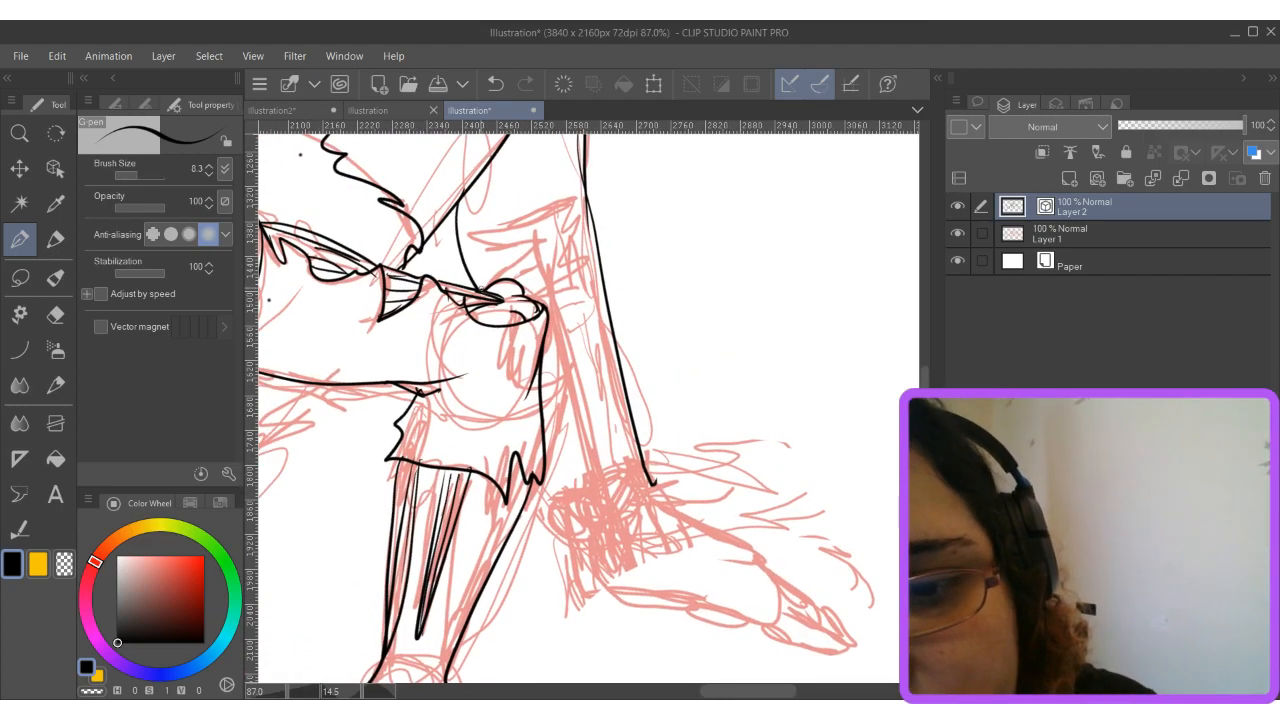
{"action": "left_click_drag", "start_coordinate": [549, 441], "coordinate": [572, 494]}
Ink the far foot's sole, top and toe, and a rounded heel line running up inside the lower leg.
{"action": "mouse_move", "coordinate": [572, 541]}
{"action": "left_mouse_down"}
{"action": "mouse_move", "coordinate": [622, 605]}
{"action": "mouse_move", "coordinate": [715, 608]}
{"action": "mouse_move", "coordinate": [803, 656]}
{"action": "mouse_move", "coordinate": [834, 656]}
{"action": "left_mouse_up"}
{"action": "mouse_move", "coordinate": [650, 478]}
{"action": "left_mouse_down"}
{"action": "mouse_move", "coordinate": [770, 558]}
{"action": "mouse_move", "coordinate": [851, 643]}
{"action": "mouse_move", "coordinate": [822, 650]}
{"action": "left_mouse_up"}
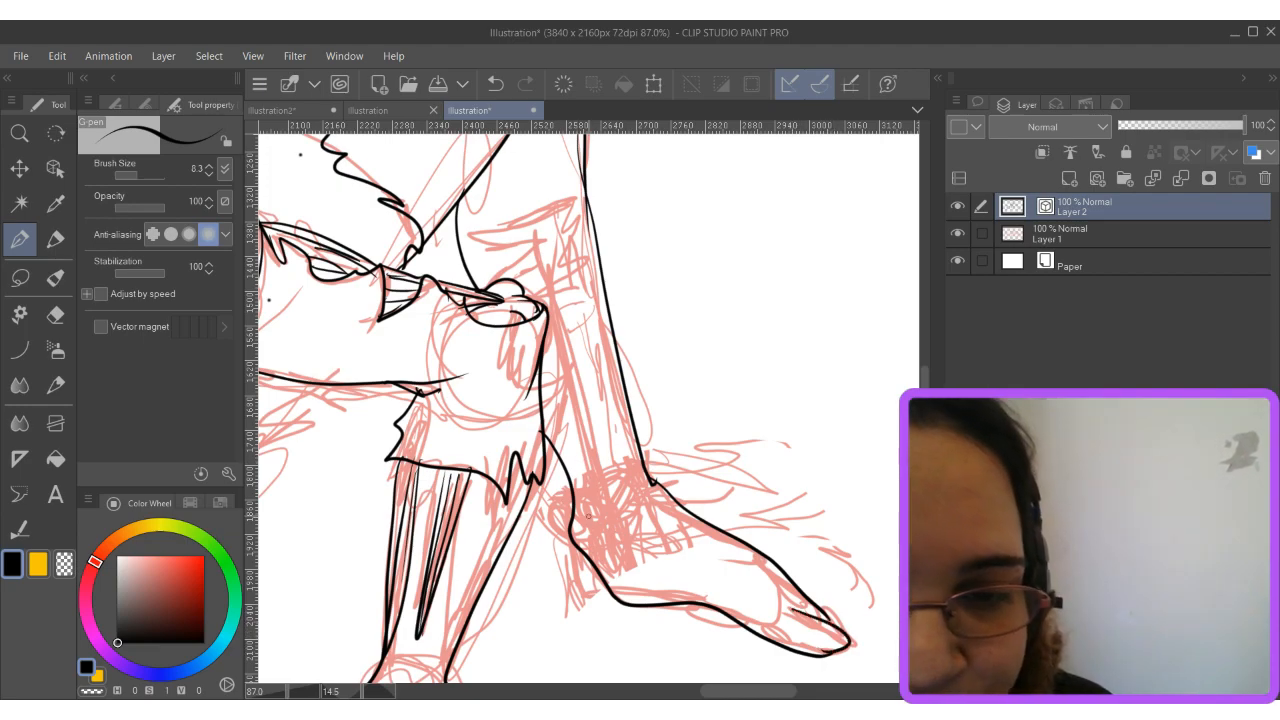
{"action": "mouse_move", "coordinate": [605, 547]}
{"action": "left_mouse_down"}
{"action": "mouse_move", "coordinate": [622, 497]}
{"action": "mouse_move", "coordinate": [572, 316]}
{"action": "left_mouse_up"}
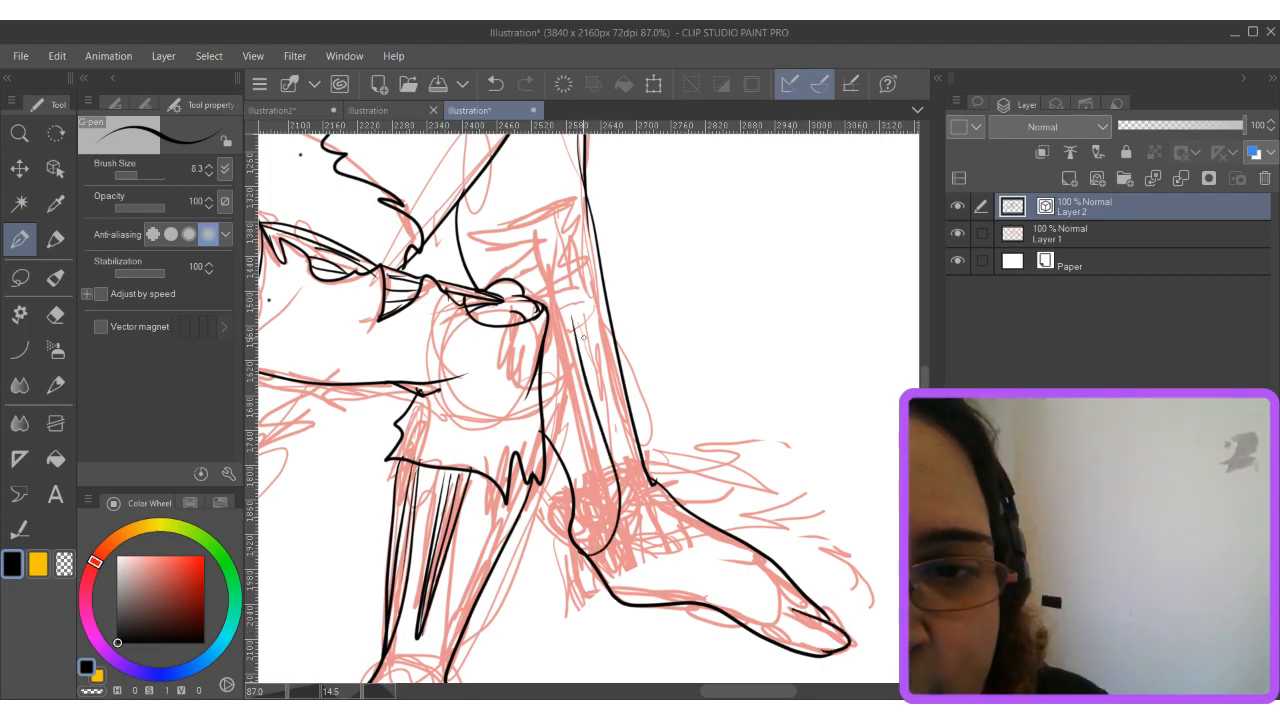
Try a short ragged tear edge at the top of the far shin.
{"action": "left_click_drag", "start_coordinate": [590, 218], "coordinate": [564, 258]}
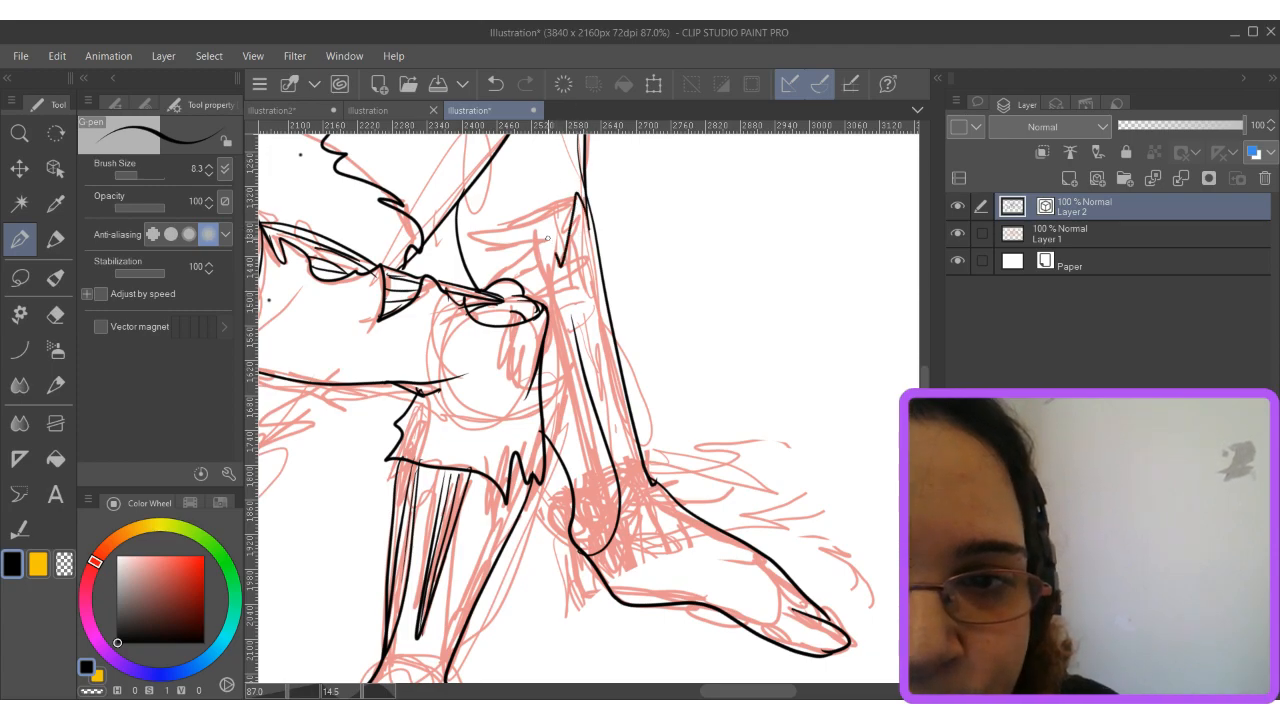
{"action": "key", "text": "ctrl+z"}
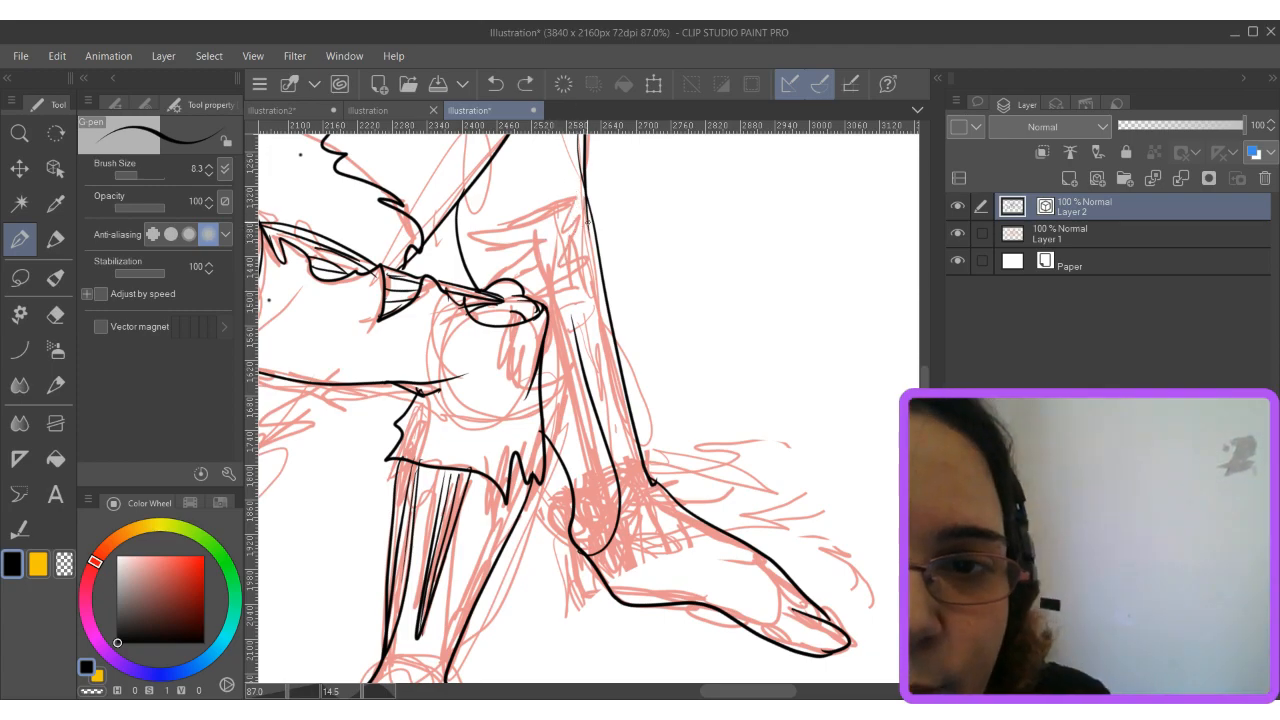
{"action": "mouse_move", "coordinate": [575, 197]}
{"action": "left_mouse_down"}
{"action": "mouse_move", "coordinate": [444, 238]}
{"action": "mouse_move", "coordinate": [522, 236]}
{"action": "mouse_move", "coordinate": [502, 223]}
{"action": "mouse_move", "coordinate": [472, 230]}
{"action": "mouse_move", "coordinate": [542, 241]}
{"action": "left_mouse_up"}
{"action": "key", "text": "ctrl+z"}
Ink the far shin's ragged torn edges and the long exposed bone with a rounded end at the ankle.
{"action": "mouse_move", "coordinate": [575, 195]}
{"action": "left_mouse_down"}
{"action": "mouse_move", "coordinate": [554, 238]}
{"action": "mouse_move", "coordinate": [576, 213]}
{"action": "mouse_move", "coordinate": [561, 265]}
{"action": "mouse_move", "coordinate": [584, 256]}
{"action": "mouse_move", "coordinate": [581, 296]}
{"action": "mouse_move", "coordinate": [601, 304]}
{"action": "mouse_move", "coordinate": [584, 320]}
{"action": "mouse_move", "coordinate": [611, 349]}
{"action": "mouse_move", "coordinate": [634, 434]}
{"action": "left_mouse_up"}
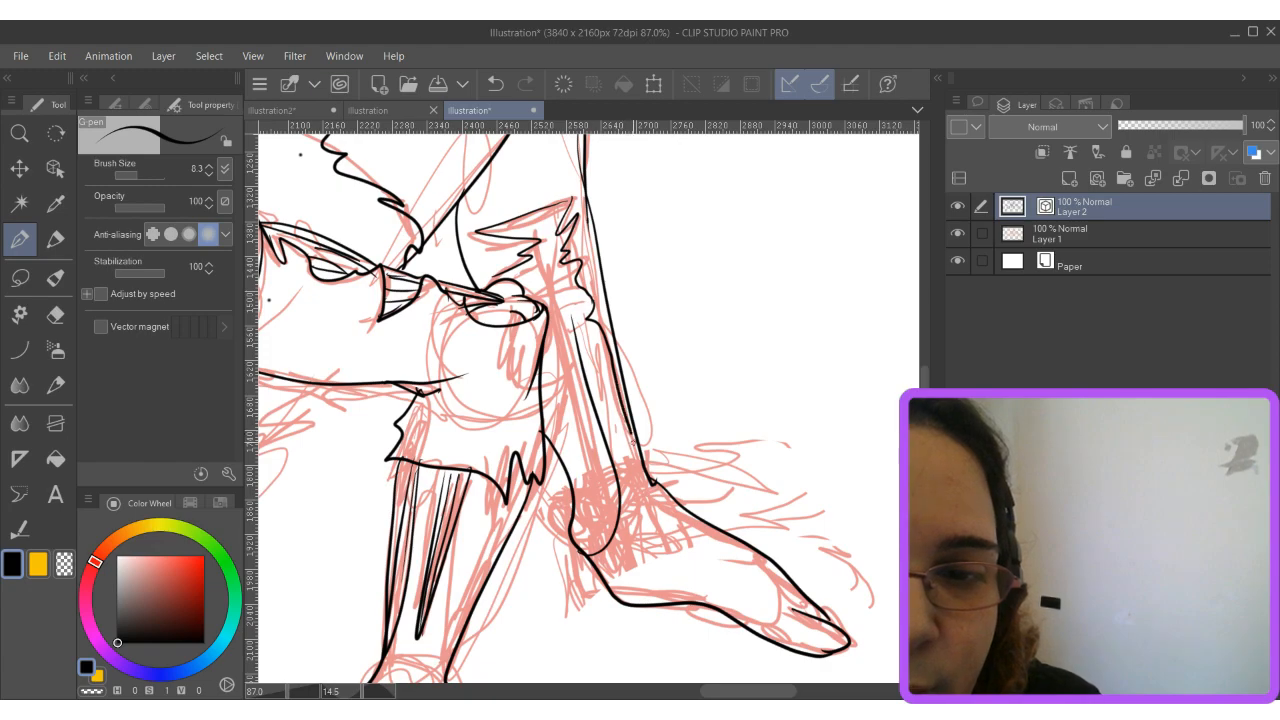
{"action": "mouse_move", "coordinate": [541, 353]}
{"action": "left_mouse_down"}
{"action": "mouse_move", "coordinate": [569, 381]}
{"action": "mouse_move", "coordinate": [559, 413]}
{"action": "mouse_move", "coordinate": [574, 452]}
{"action": "left_mouse_up"}
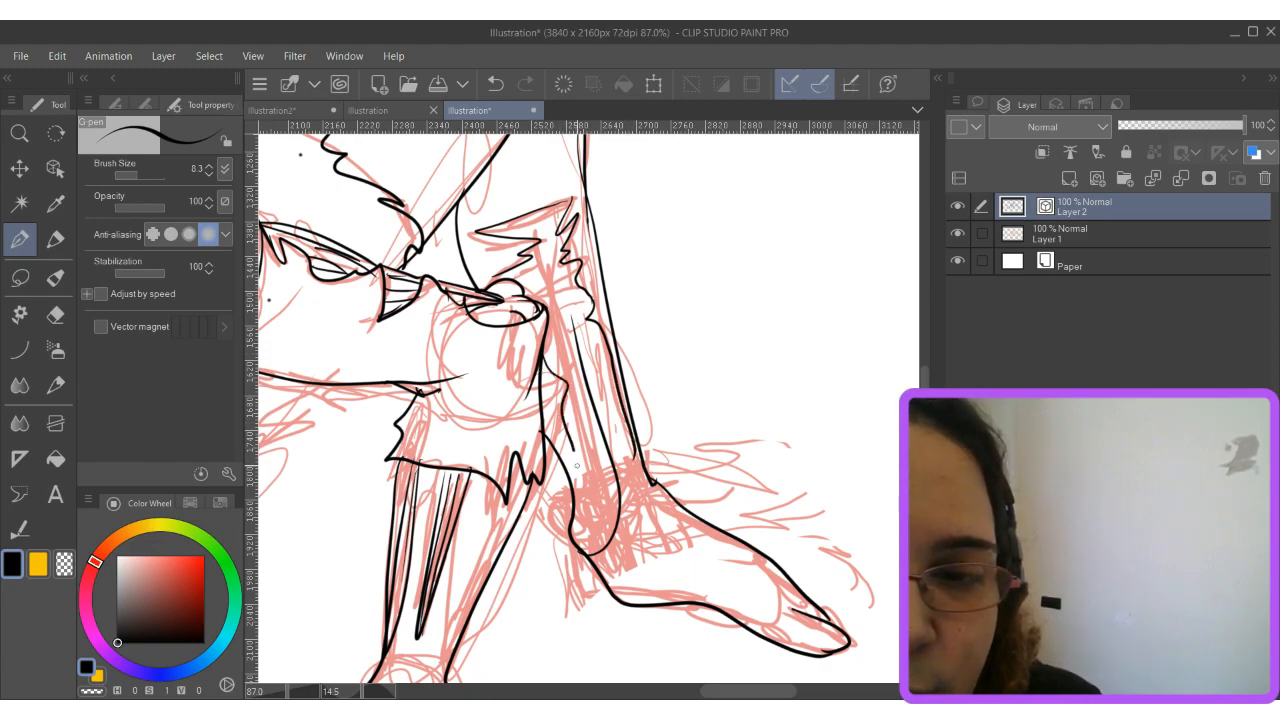
{"action": "mouse_move", "coordinate": [572, 344]}
{"action": "left_mouse_down"}
{"action": "mouse_move", "coordinate": [539, 211]}
{"action": "mouse_move", "coordinate": [587, 420]}
{"action": "mouse_move", "coordinate": [630, 500]}
{"action": "mouse_move", "coordinate": [649, 512]}
{"action": "mouse_move", "coordinate": [643, 470]}
{"action": "left_mouse_up"}
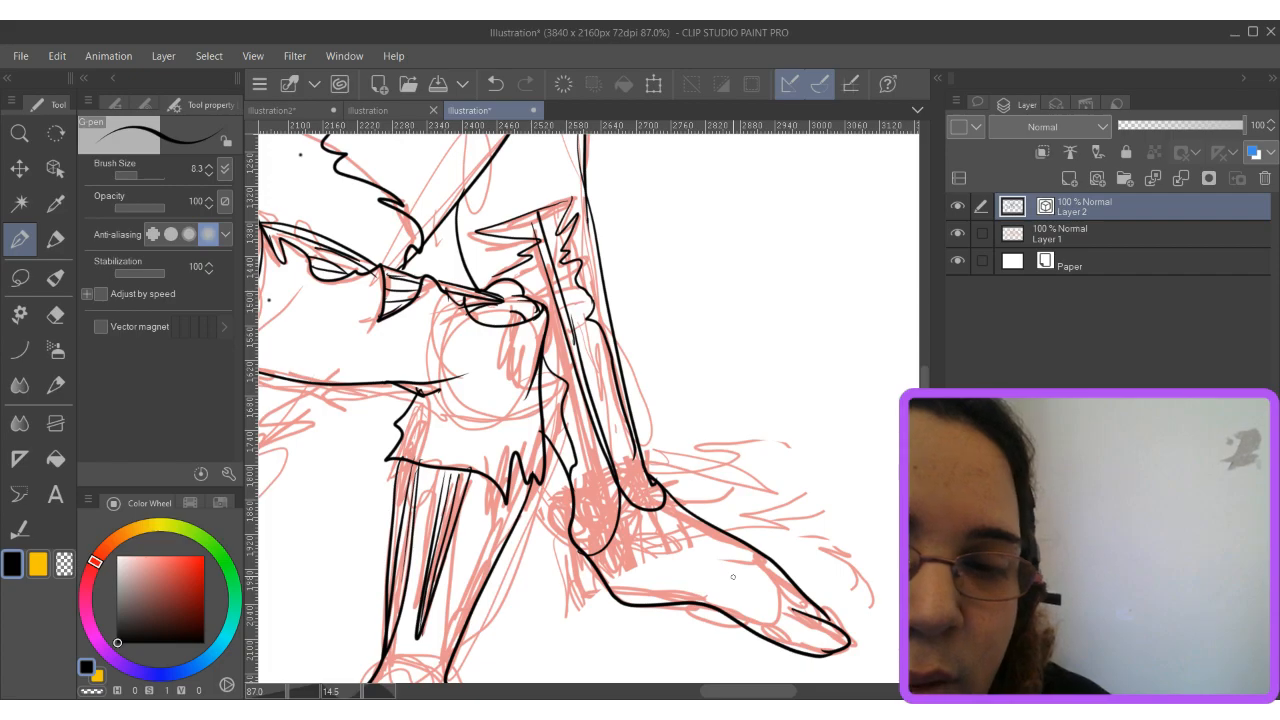
Ink the ragged back line from the hair to the figure's left raised thigh, and the thigh's torn edge down to the elbow.
{"action": "scroll", "coordinate": [733, 577], "scroll_direction": "down", "scroll_amount": 4}
{"action": "scroll", "coordinate": [733, 577], "scroll_direction": "left", "scroll_amount": 3}
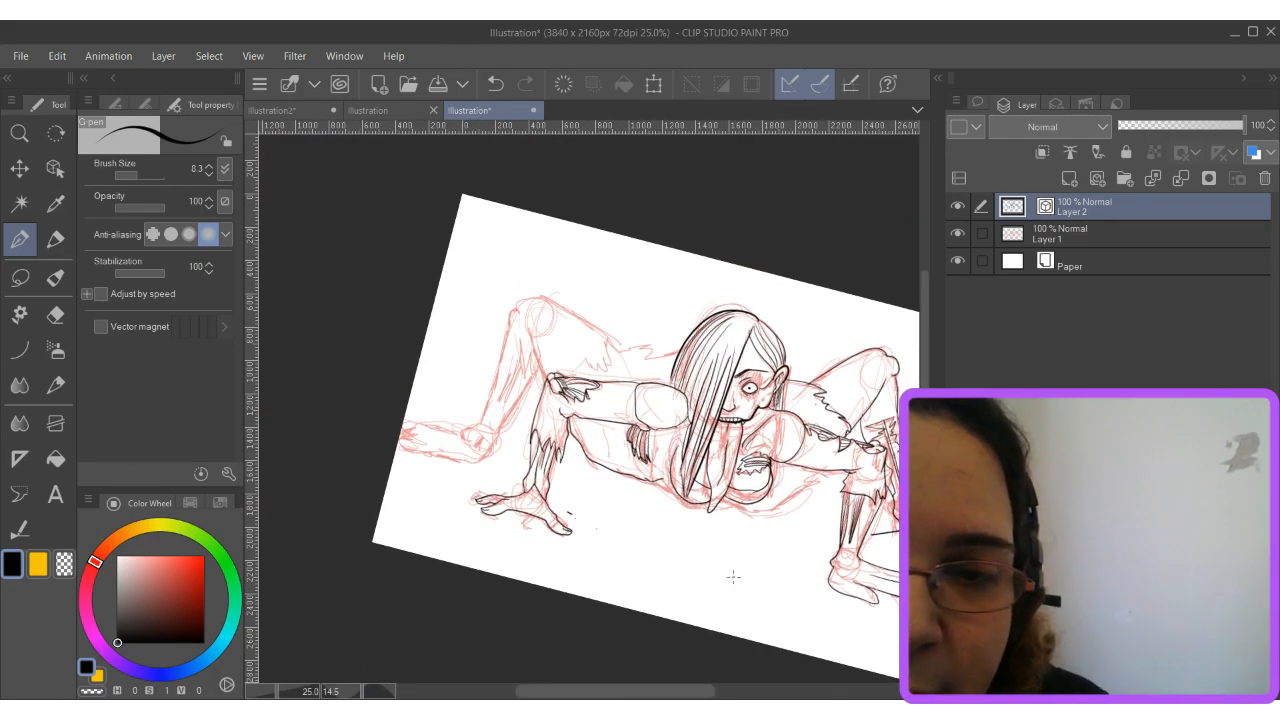
{"action": "scroll", "coordinate": [733, 577], "scroll_direction": "up", "scroll_amount": 2}
{"action": "key", "text": "minus"}
{"action": "key", "text": "minus"}
{"action": "key", "text": "minus"}
{"action": "key", "text": "minus"}
{"action": "scroll", "coordinate": [733, 577], "scroll_direction": "down", "scroll_amount": 3}
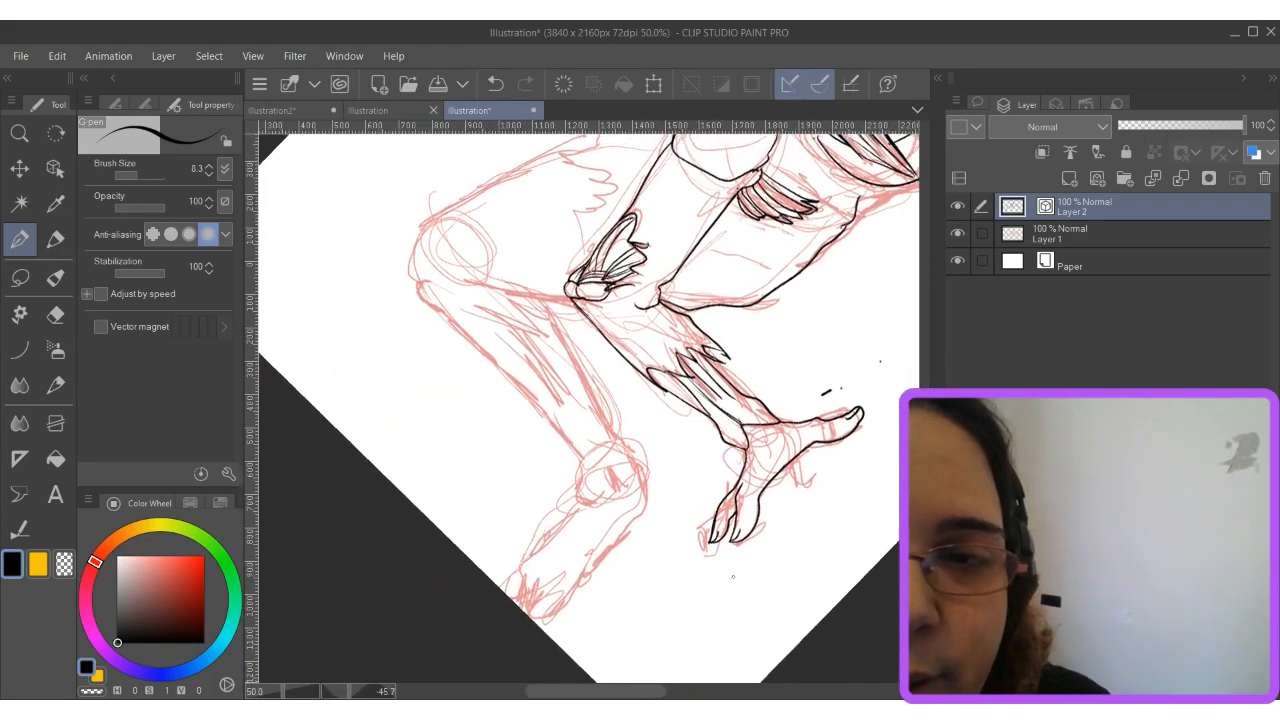
{"action": "scroll", "coordinate": [733, 577], "scroll_direction": "up", "scroll_amount": 3}
{"action": "mouse_move", "coordinate": [660, 214]}
{"action": "left_mouse_down"}
{"action": "mouse_move", "coordinate": [637, 287]}
{"action": "mouse_move", "coordinate": [611, 294]}
{"action": "left_mouse_up"}
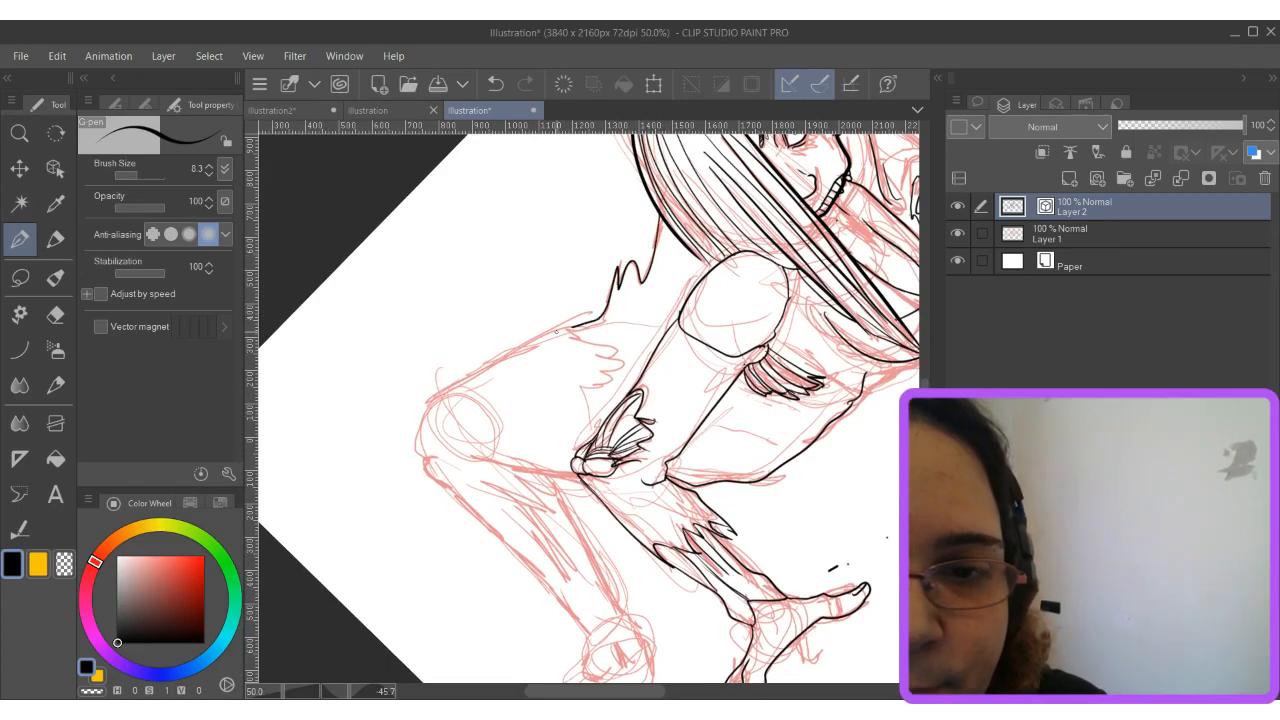
{"action": "left_click_drag", "start_coordinate": [606, 350], "coordinate": [592, 358]}
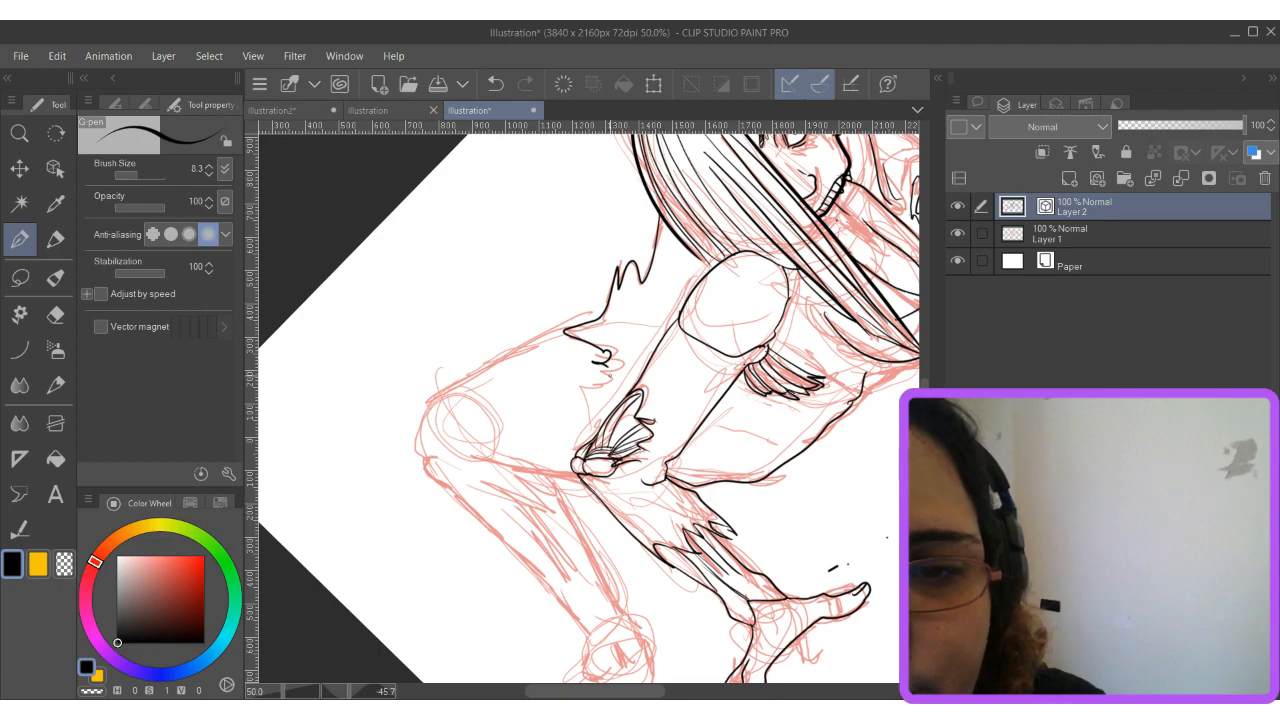
{"action": "left_click_drag", "start_coordinate": [589, 420], "coordinate": [580, 456]}
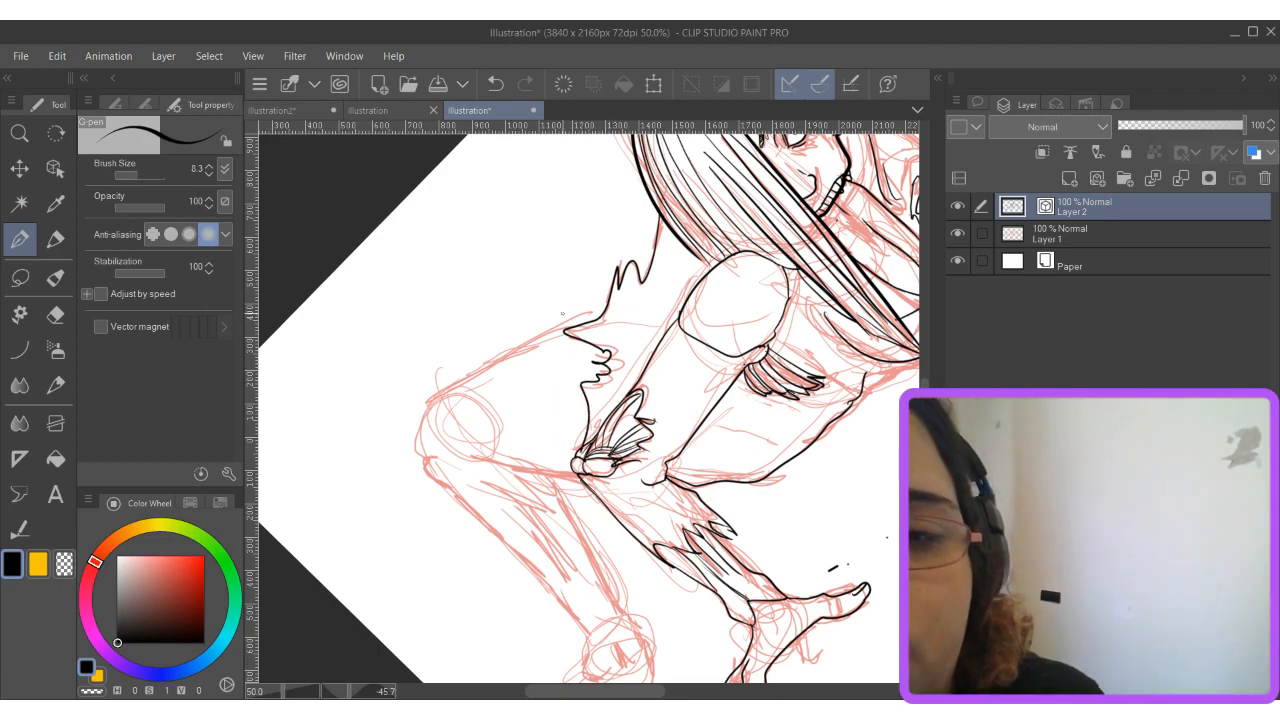
Ink the left raised leg's upper thigh, knee, underside, shin and calf down to the rounded ankle bones.
{"action": "left_click_drag", "start_coordinate": [500, 359], "coordinate": [452, 394]}
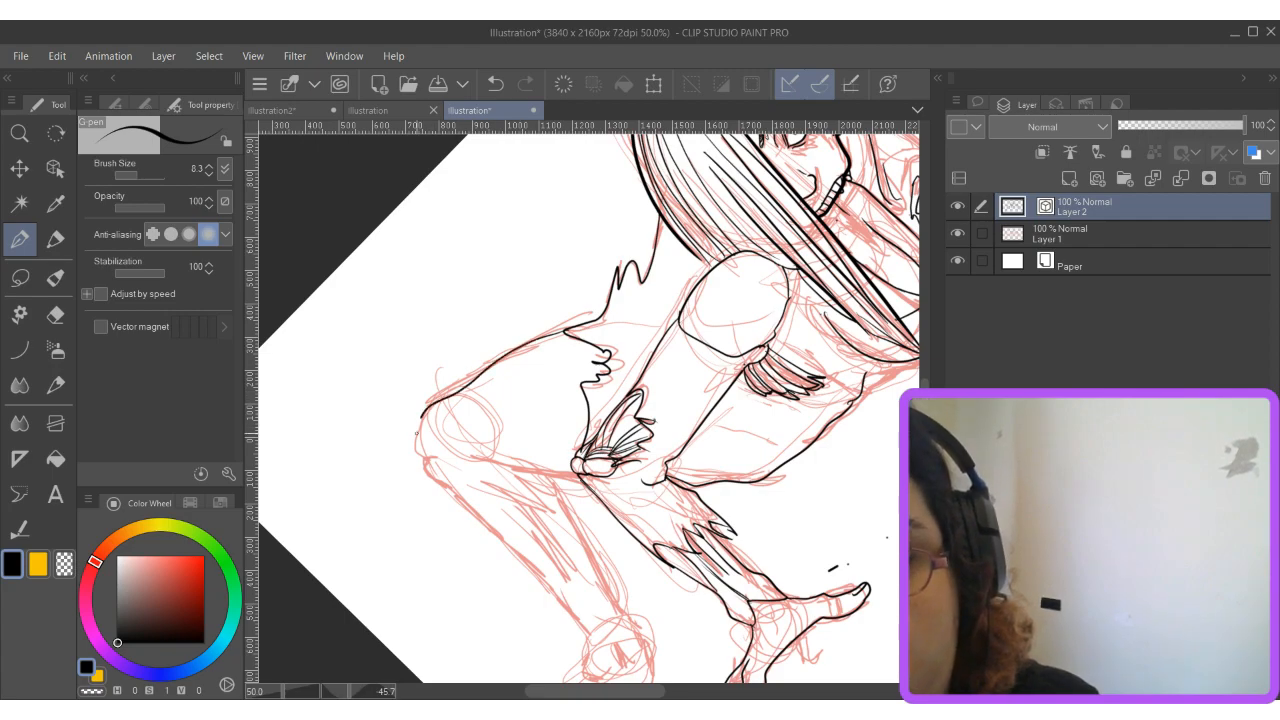
{"action": "left_click_drag", "start_coordinate": [418, 452], "coordinate": [589, 631]}
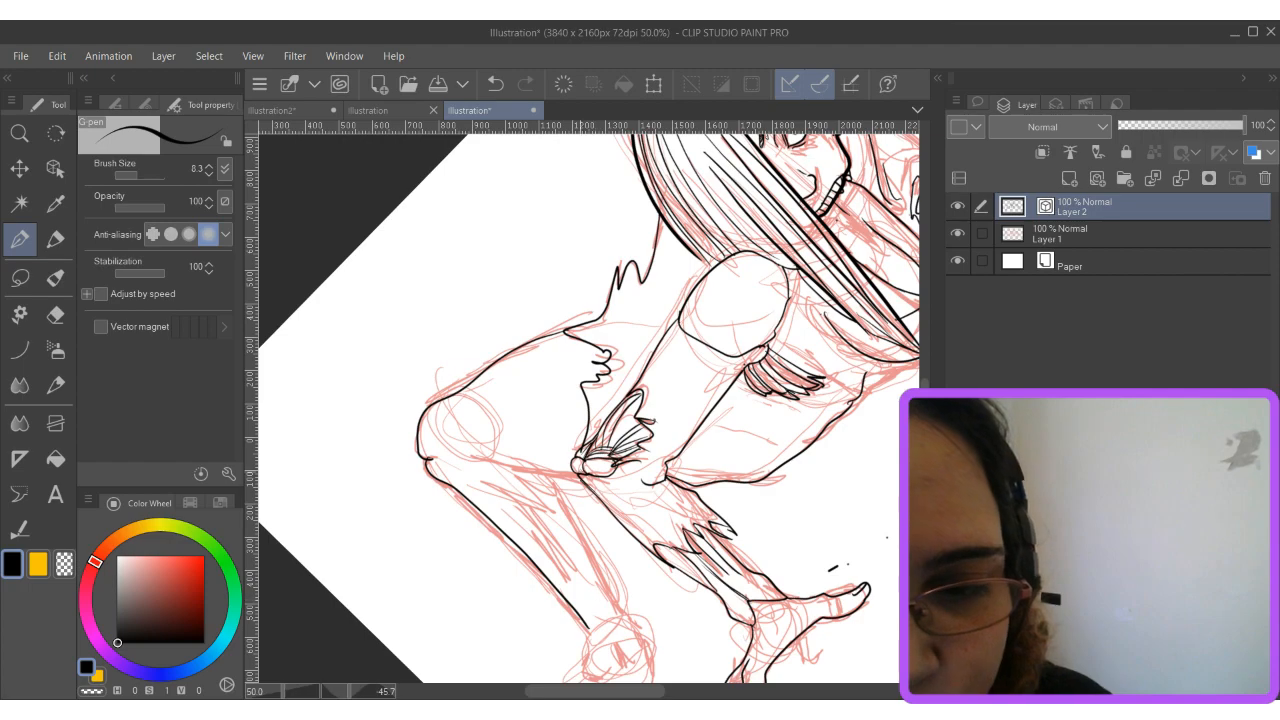
{"action": "mouse_move", "coordinate": [466, 454]}
{"action": "left_mouse_down"}
{"action": "mouse_move", "coordinate": [576, 479]}
{"action": "mouse_move", "coordinate": [505, 255]}
{"action": "left_mouse_up"}
{"action": "mouse_move", "coordinate": [450, 218]}
{"action": "left_mouse_down"}
{"action": "mouse_move", "coordinate": [552, 388]}
{"action": "mouse_move", "coordinate": [553, 412]}
{"action": "left_mouse_up"}
{"action": "mouse_move", "coordinate": [494, 378]}
{"action": "left_mouse_down"}
{"action": "mouse_move", "coordinate": [486, 414]}
{"action": "mouse_move", "coordinate": [512, 417]}
{"action": "mouse_move", "coordinate": [524, 395]}
{"action": "mouse_move", "coordinate": [554, 389]}
{"action": "left_mouse_up"}
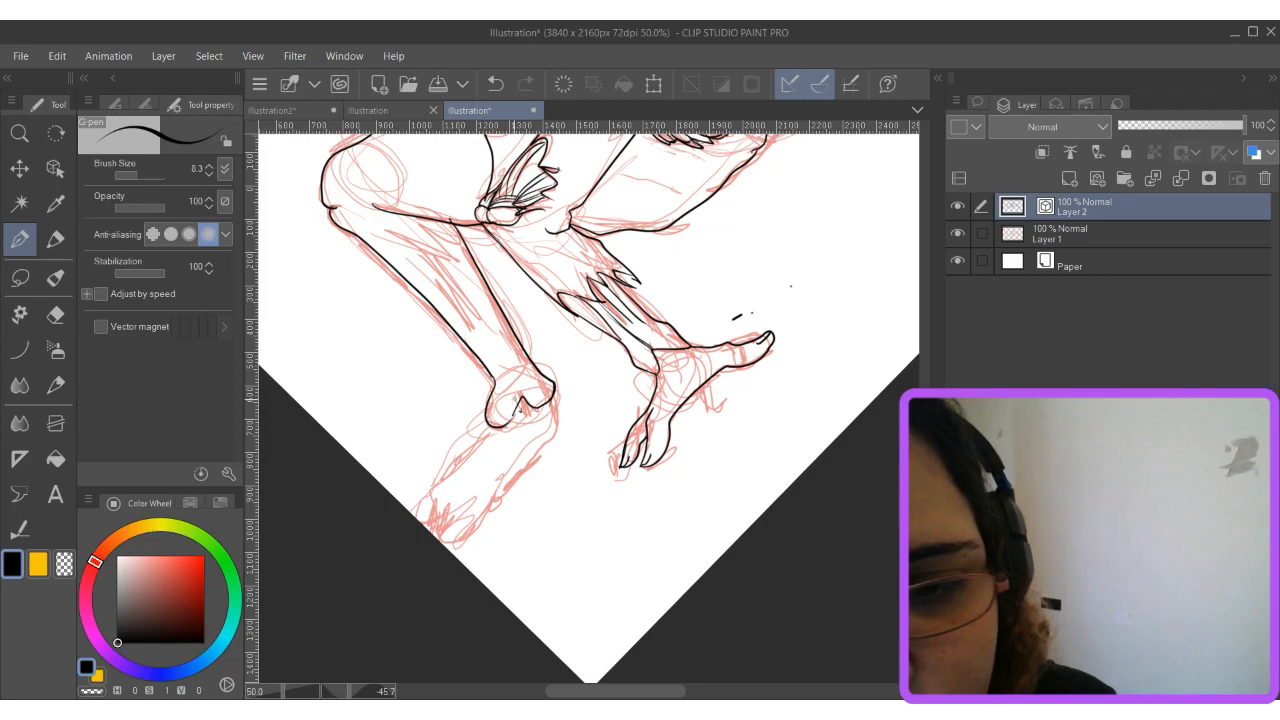
{"action": "left_click_drag", "start_coordinate": [553, 441], "coordinate": [529, 477]}
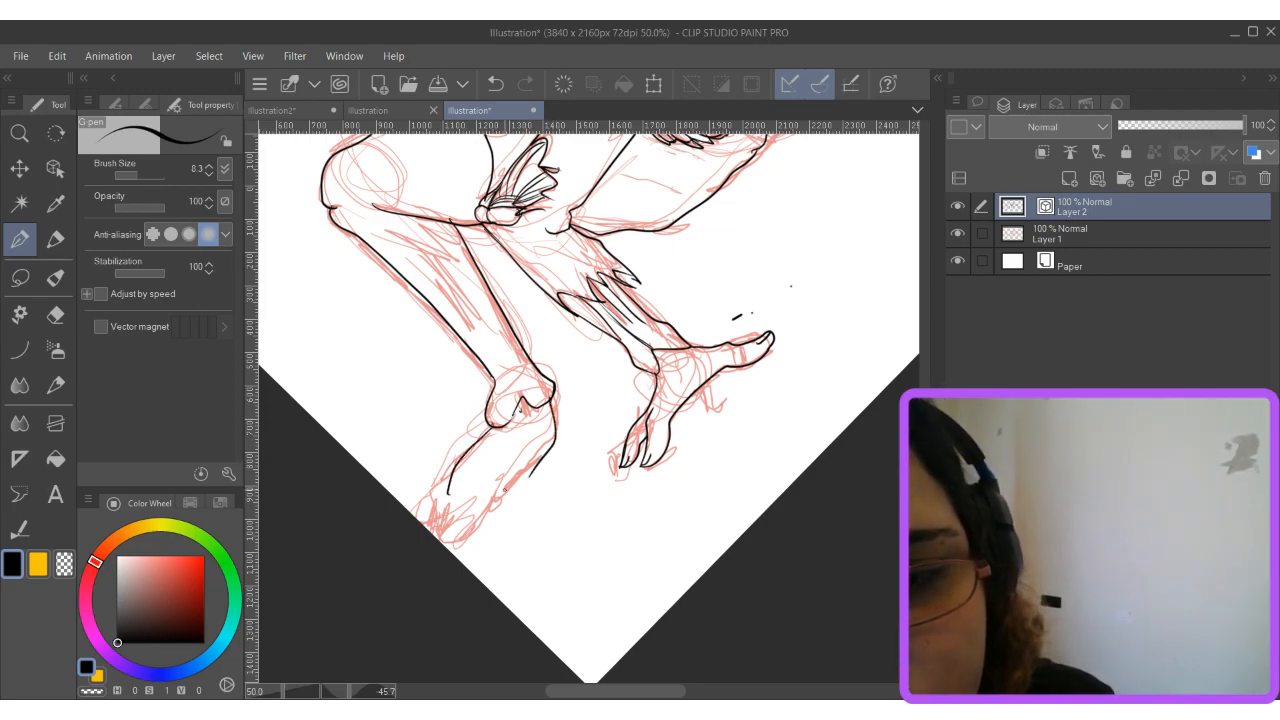
{"action": "left_click_drag", "start_coordinate": [462, 512], "coordinate": [466, 528]}
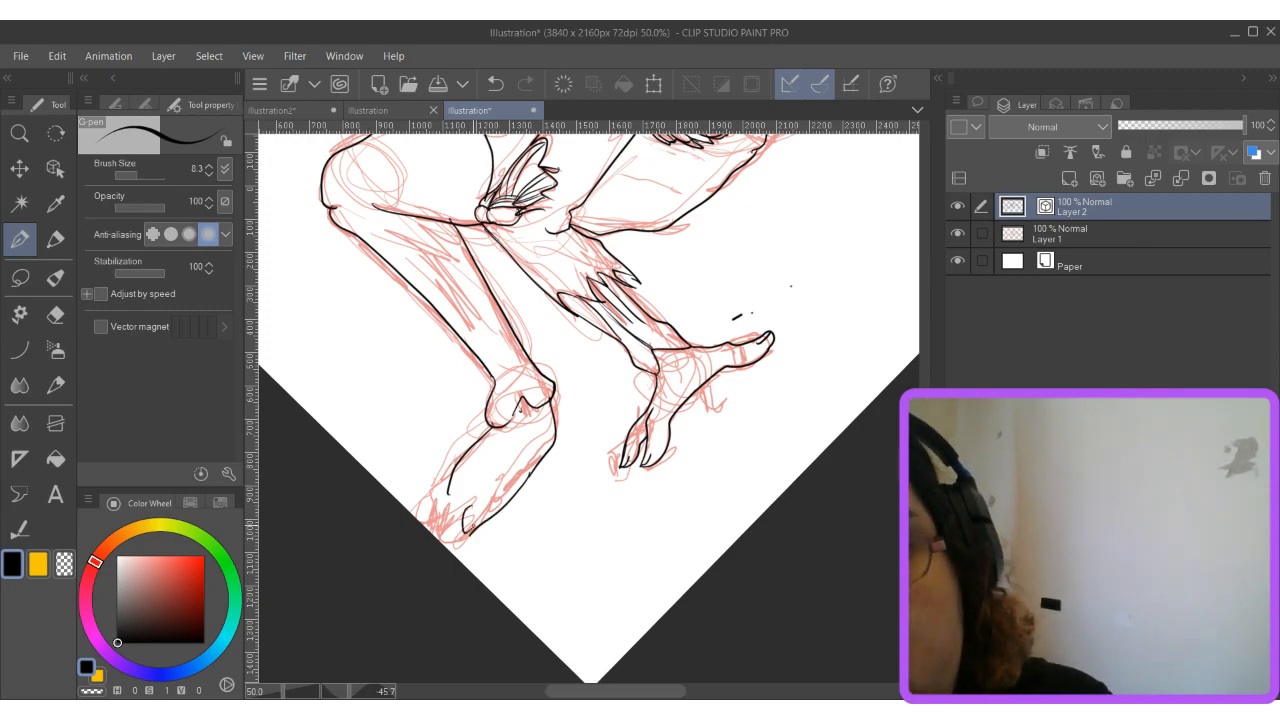
{"action": "left_click_drag", "start_coordinate": [559, 431], "coordinate": [556, 390]}
{"action": "key", "text": "ctrl+z"}
{"action": "key", "text": "ctrl+z"}
{"action": "key", "text": "ctrl+z"}
{"action": "key", "text": "ctrl+z"}
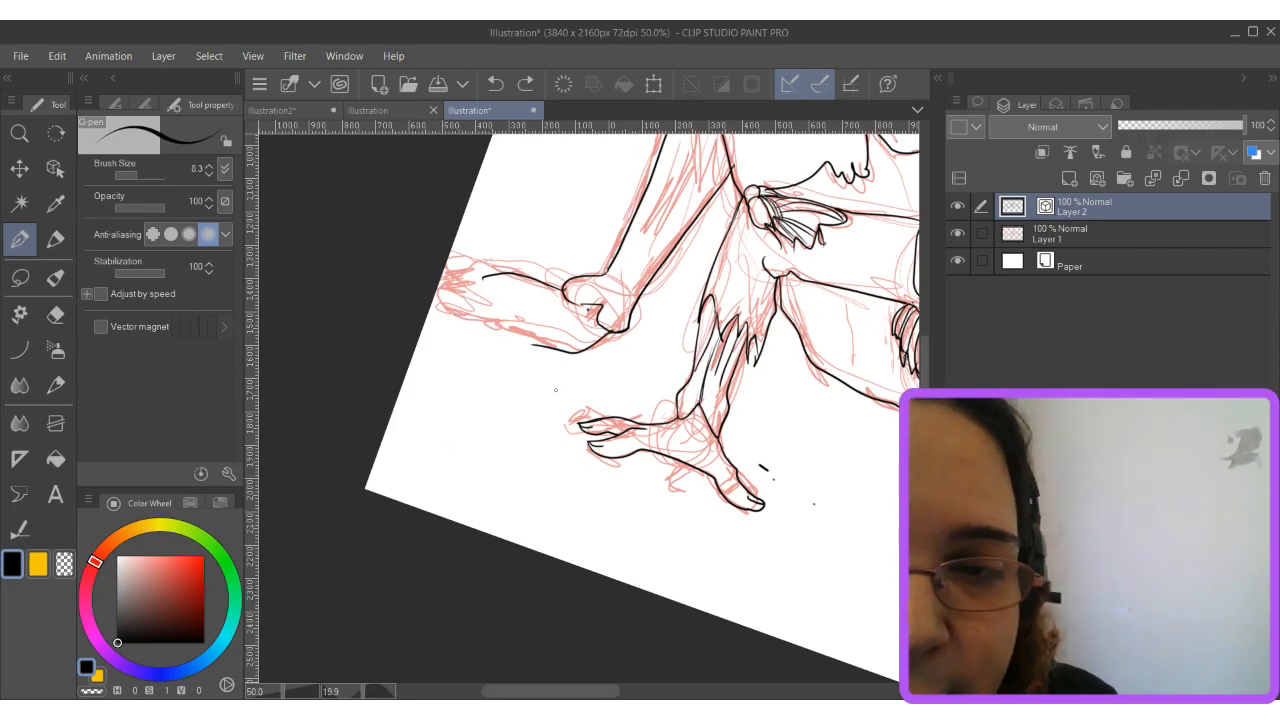
Ink the left raised leg's foot with a round heel, long top and sole lines, and short toe divisions.
{"action": "mouse_move", "coordinate": [578, 305]}
{"action": "left_mouse_down"}
{"action": "mouse_move", "coordinate": [563, 338]}
{"action": "mouse_move", "coordinate": [600, 330]}
{"action": "mouse_move", "coordinate": [560, 330]}
{"action": "mouse_move", "coordinate": [590, 307]}
{"action": "mouse_move", "coordinate": [453, 288]}
{"action": "mouse_move", "coordinate": [532, 302]}
{"action": "mouse_move", "coordinate": [576, 283]}
{"action": "mouse_move", "coordinate": [527, 275]}
{"action": "mouse_move", "coordinate": [726, 209]}
{"action": "left_mouse_up"}
{"action": "scroll", "coordinate": [566, 317], "scroll_direction": "up", "scroll_amount": 4}
{"action": "key", "text": "ctrl+z"}
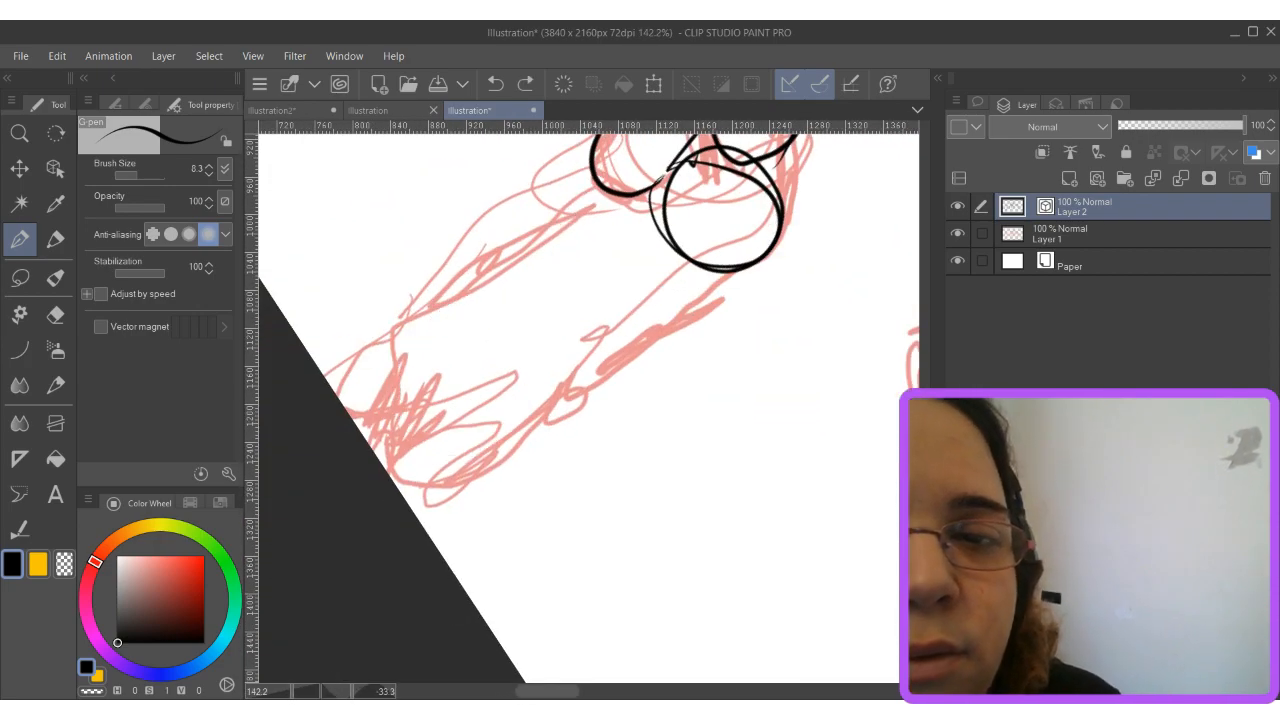
{"action": "mouse_move", "coordinate": [605, 185]}
{"action": "left_mouse_down"}
{"action": "mouse_move", "coordinate": [396, 349]}
{"action": "mouse_move", "coordinate": [384, 412]}
{"action": "left_mouse_up"}
{"action": "mouse_move", "coordinate": [772, 242]}
{"action": "left_mouse_down"}
{"action": "mouse_move", "coordinate": [716, 300]}
{"action": "mouse_move", "coordinate": [570, 377]}
{"action": "mouse_move", "coordinate": [488, 464]}
{"action": "mouse_move", "coordinate": [413, 490]}
{"action": "mouse_move", "coordinate": [408, 475]}
{"action": "mouse_move", "coordinate": [450, 418]}
{"action": "mouse_move", "coordinate": [408, 434]}
{"action": "mouse_move", "coordinate": [438, 390]}
{"action": "left_mouse_up"}
{"action": "mouse_move", "coordinate": [404, 446]}
{"action": "left_mouse_down"}
{"action": "mouse_move", "coordinate": [402, 404]}
{"action": "mouse_move", "coordinate": [396, 418]}
{"action": "left_mouse_up"}
{"action": "mouse_move", "coordinate": [394, 366]}
{"action": "left_mouse_down"}
{"action": "mouse_move", "coordinate": [386, 418]}
{"action": "mouse_move", "coordinate": [388, 396]}
{"action": "left_mouse_up"}
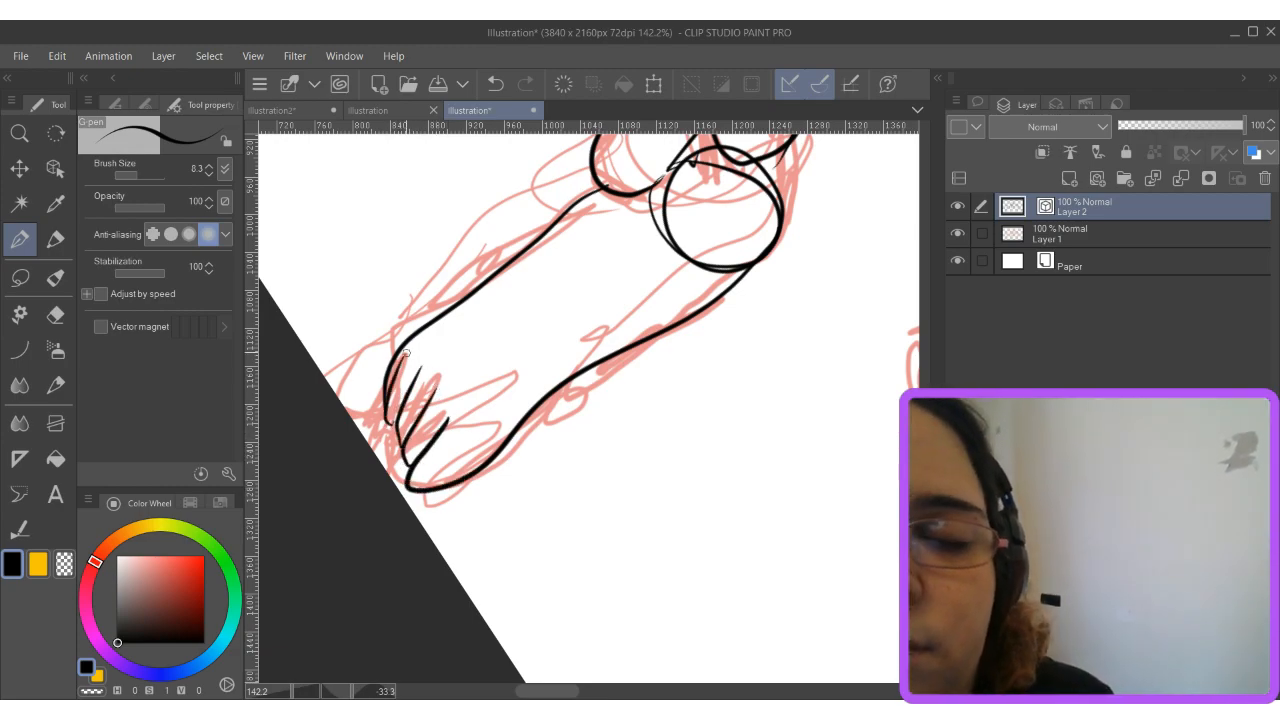
Reset the canvas rotation and ink thin contour lines along the back on both sides of the head.
{"action": "scroll", "coordinate": [406, 353], "scroll_direction": "down", "scroll_amount": 3}
{"action": "left_click_drag", "start_coordinate": [743, 269], "coordinate": [313, 388]}
{"action": "key", "text": "ctrl+at"}
{"action": "left_click_drag", "start_coordinate": [600, 262], "coordinate": [586, 516]}
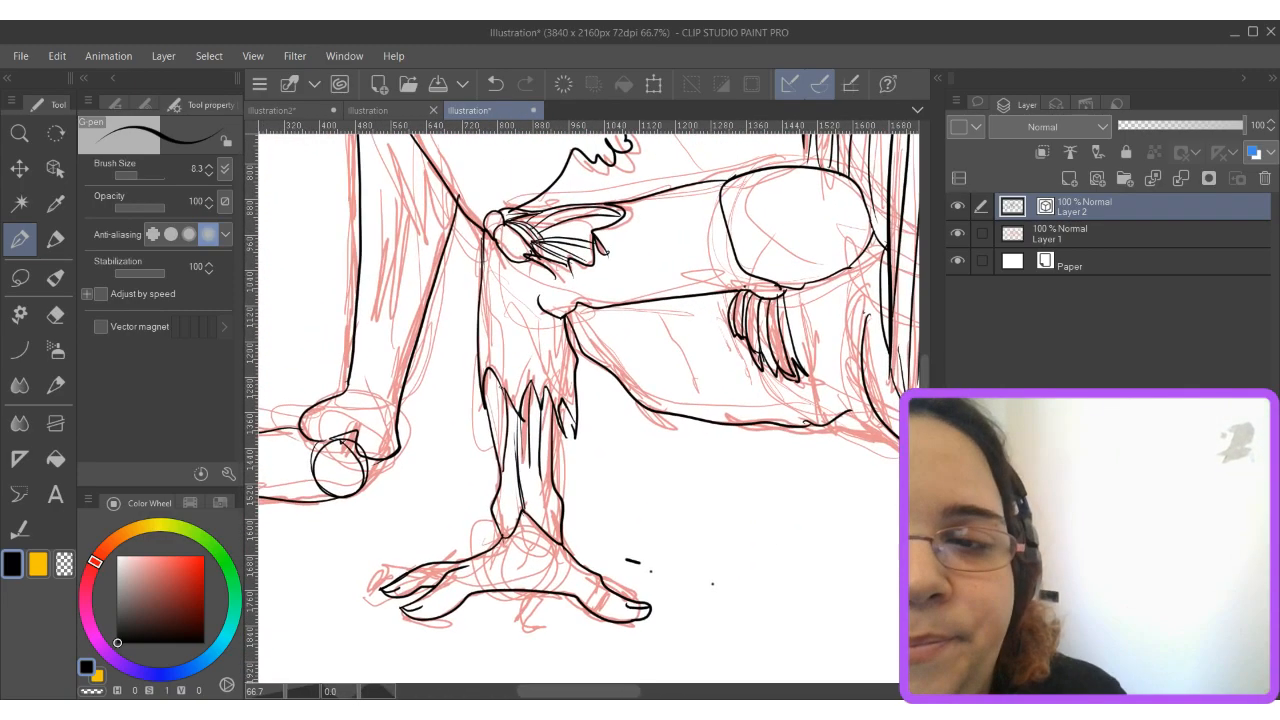
{"action": "left_click_drag", "start_coordinate": [724, 439], "coordinate": [556, 573]}
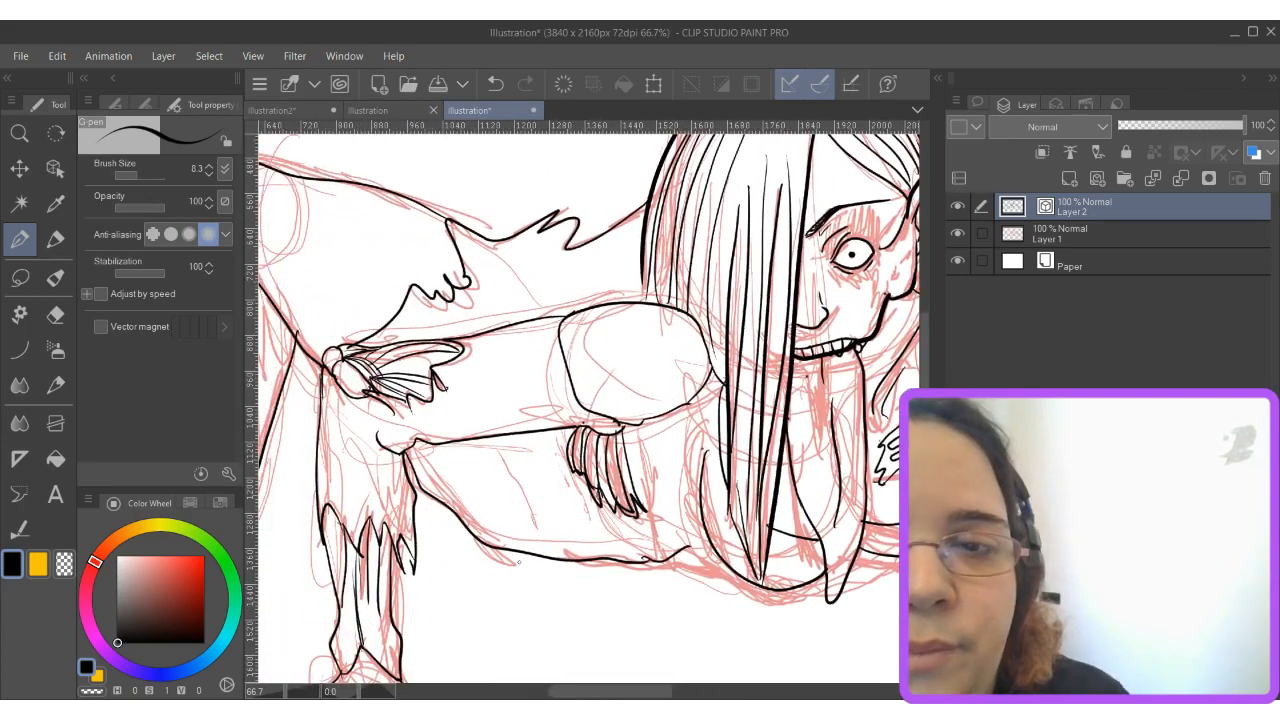
{"action": "left_click_drag", "start_coordinate": [524, 285], "coordinate": [640, 266]}
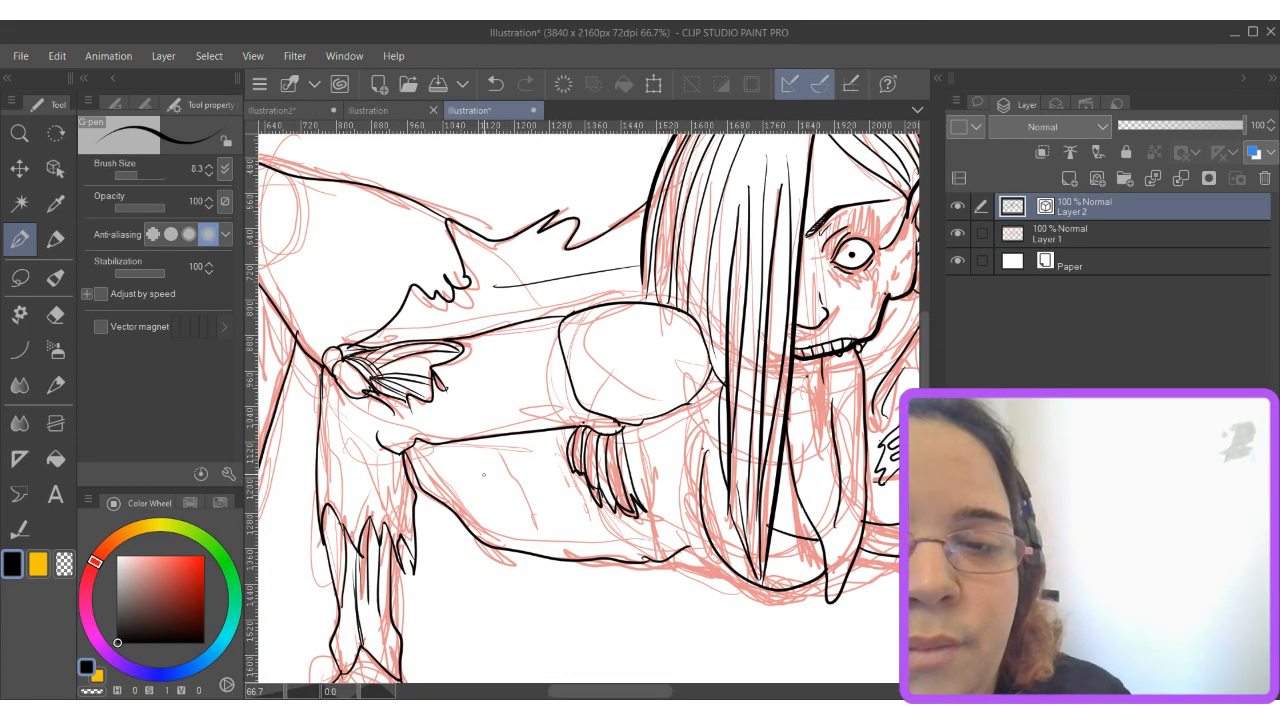
{"action": "left_click_drag", "start_coordinate": [484, 474], "coordinate": [316, 492]}
{"action": "left_click_drag", "start_coordinate": [872, 385], "coordinate": [704, 403]}
{"action": "left_click_drag", "start_coordinate": [614, 266], "coordinate": [759, 322]}
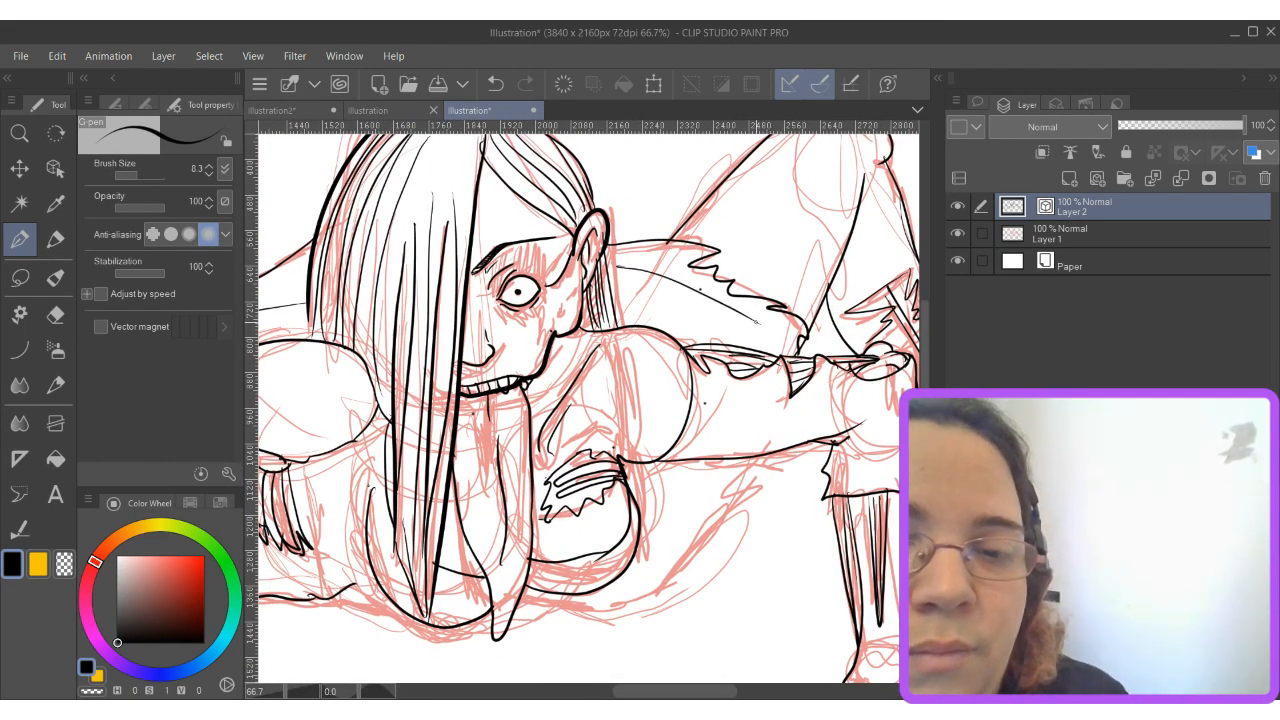
Ink the belly curve from beside the tongue up to the figure's right arm, with a short thin fold line inside it.
{"action": "mouse_move", "coordinate": [532, 594]}
{"action": "left_mouse_down"}
{"action": "mouse_move", "coordinate": [585, 596]}
{"action": "mouse_move", "coordinate": [672, 573]}
{"action": "mouse_move", "coordinate": [776, 438]}
{"action": "left_mouse_up"}
{"action": "key", "text": "ctrl+z"}
{"action": "mouse_move", "coordinate": [544, 612]}
{"action": "left_mouse_down"}
{"action": "mouse_move", "coordinate": [628, 602]}
{"action": "mouse_move", "coordinate": [702, 540]}
{"action": "mouse_move", "coordinate": [762, 450]}
{"action": "mouse_move", "coordinate": [672, 515]}
{"action": "left_mouse_up"}
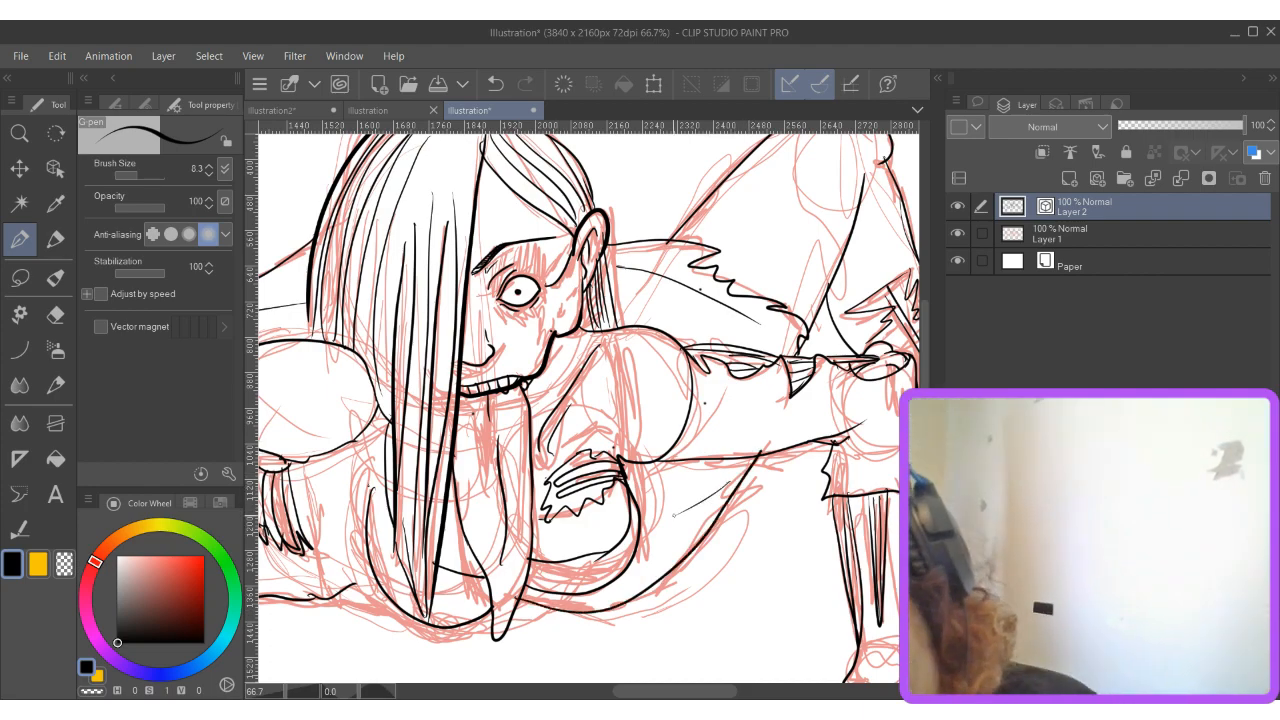
Hide the pink sketch on Layer 1 so that only the line art shows.
{"action": "scroll", "coordinate": [734, 428], "scroll_direction": "down", "scroll_amount": 2}
{"action": "left_click_drag", "start_coordinate": [734, 428], "coordinate": [499, 405]}
{"action": "scroll", "coordinate": [631, 461], "scroll_direction": "down", "scroll_amount": 2}
{"action": "scroll", "coordinate": [630, 445], "scroll_direction": "down", "scroll_amount": 1}
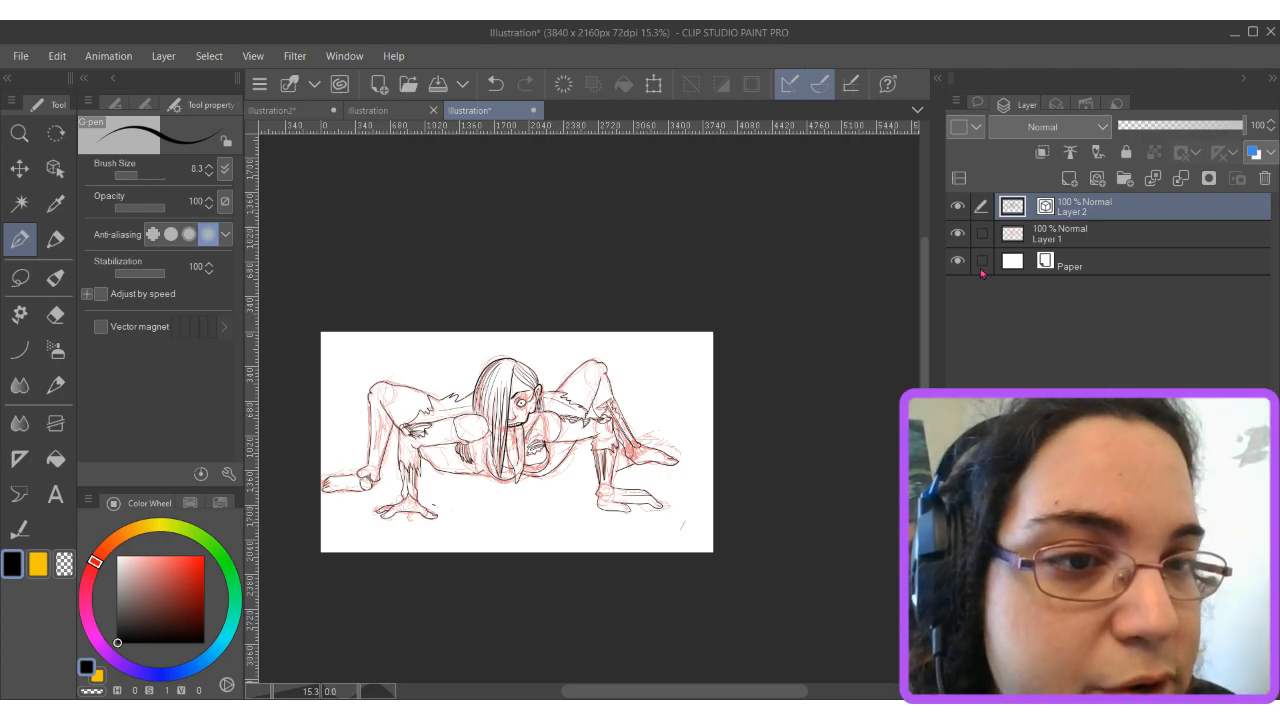
{"action": "left_click", "coordinate": [957, 233]}
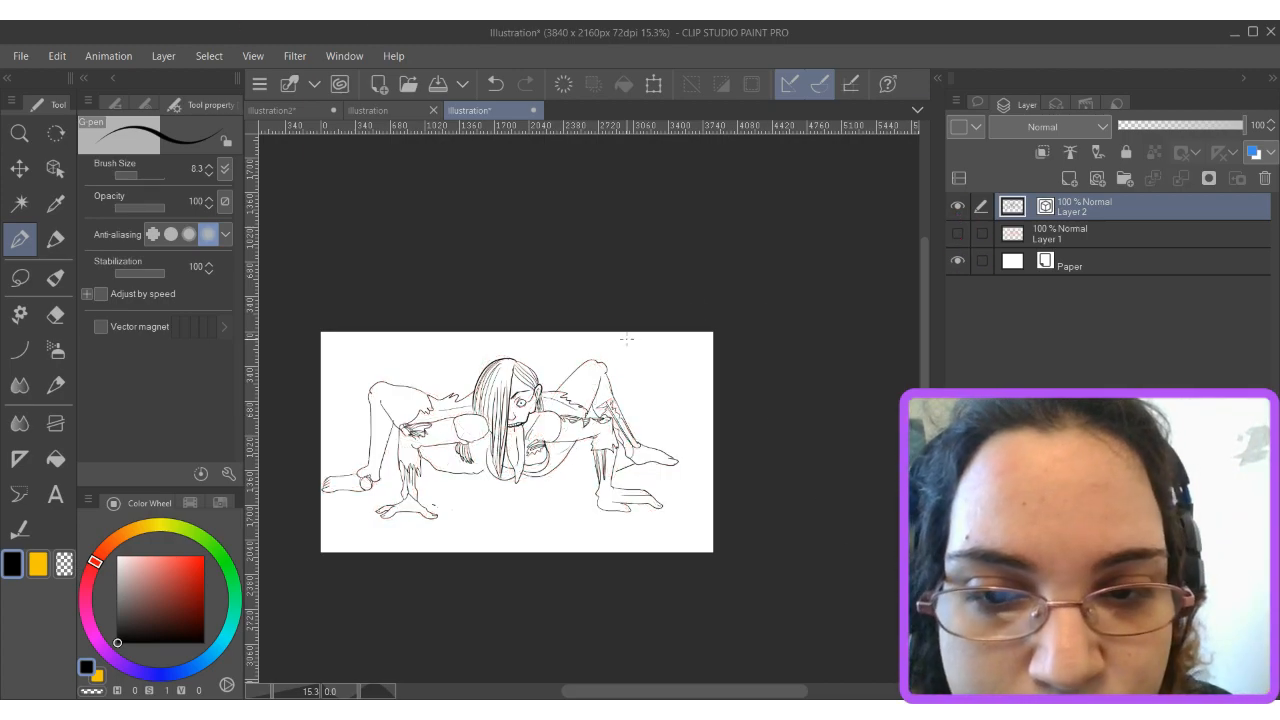
Erase the stray slanted line beneath the far foot on the figure's right side.
{"action": "scroll", "coordinate": [580, 405], "scroll_direction": "up", "scroll_amount": 3}
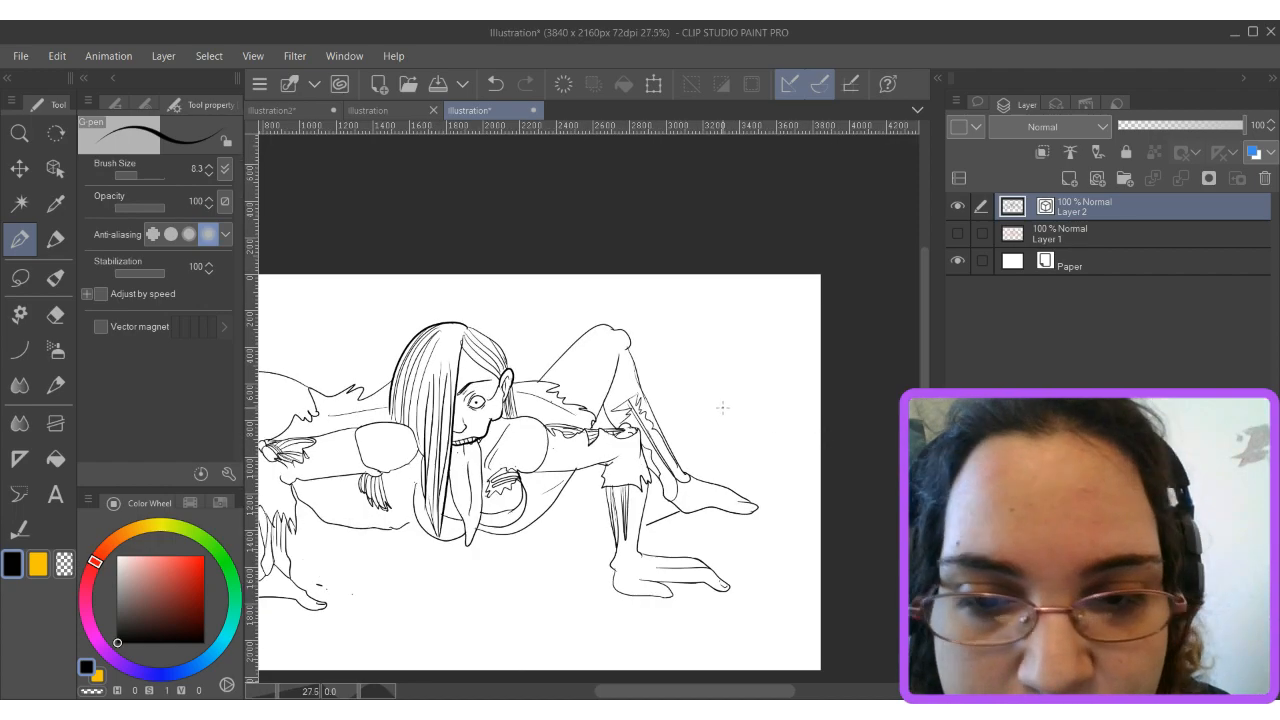
{"action": "scroll", "coordinate": [722, 407], "scroll_direction": "up", "scroll_amount": 4}
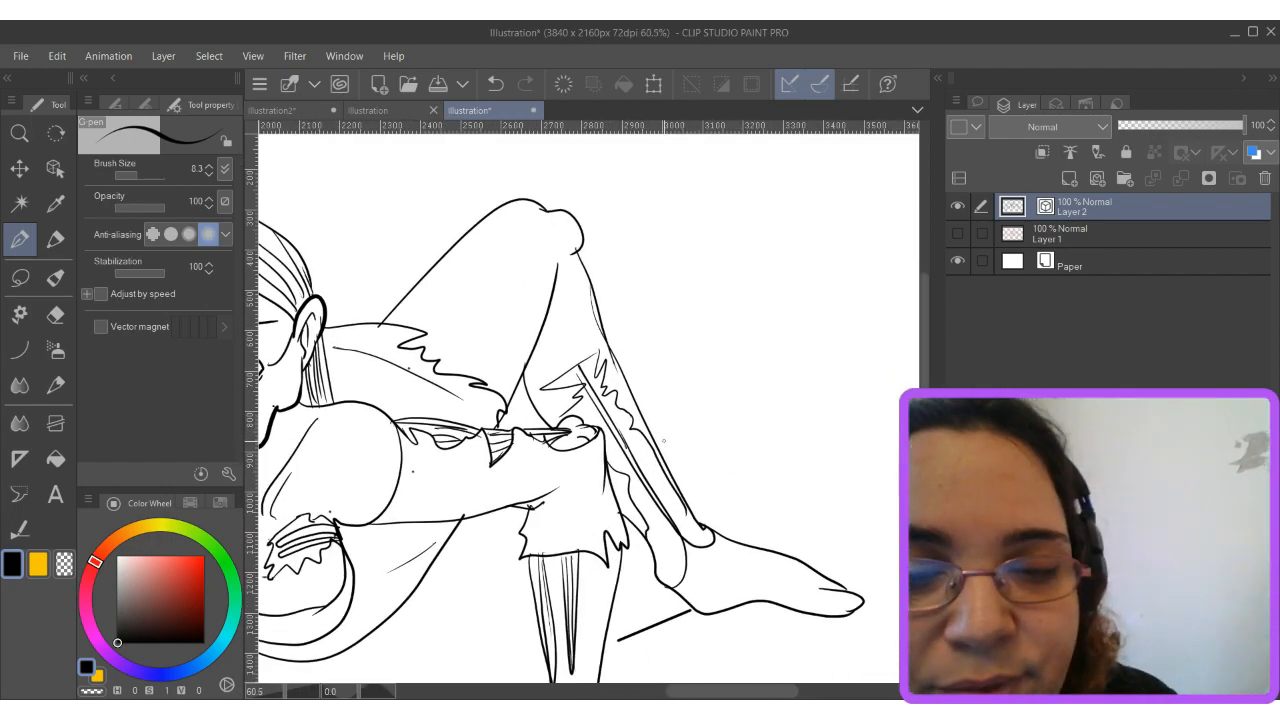
{"action": "left_click_drag", "start_coordinate": [663, 440], "coordinate": [598, 180]}
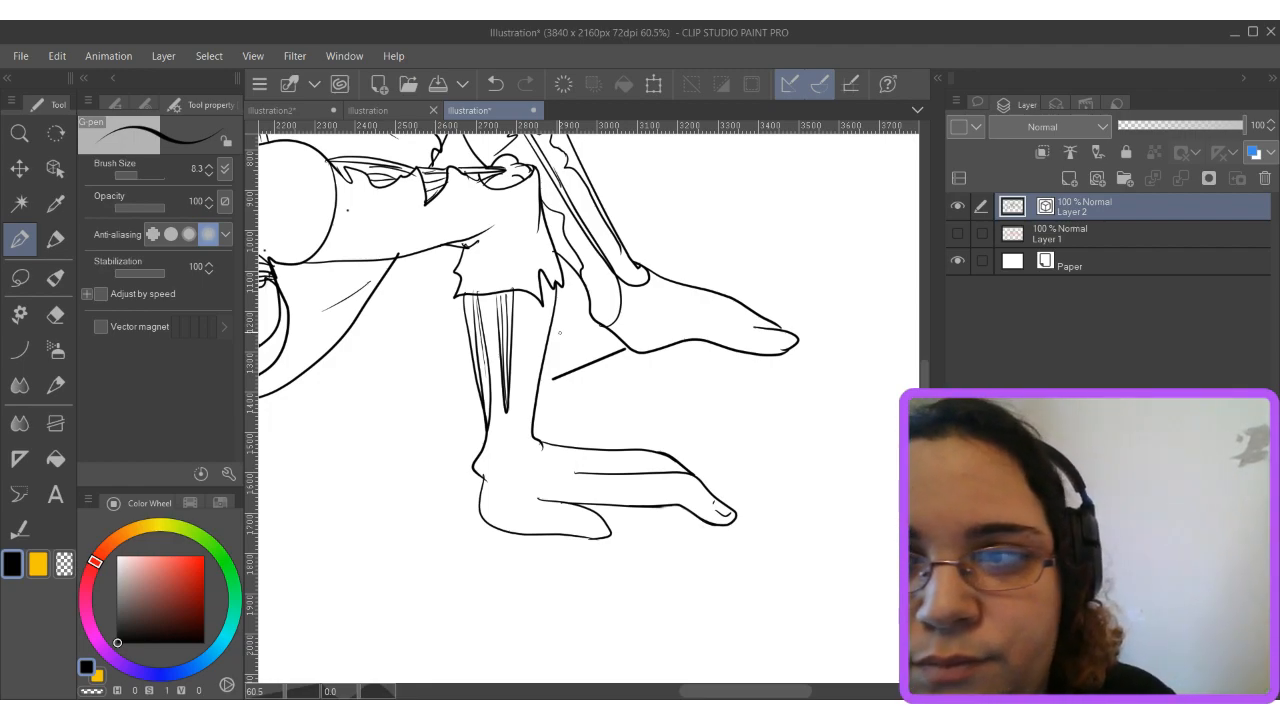
{"action": "key", "text": "e"}
{"action": "mouse_move", "coordinate": [580, 370]}
{"action": "left_mouse_down"}
{"action": "mouse_move", "coordinate": [608, 365]}
{"action": "mouse_move", "coordinate": [606, 349]}
{"action": "mouse_move", "coordinate": [610, 360]}
{"action": "left_mouse_up"}
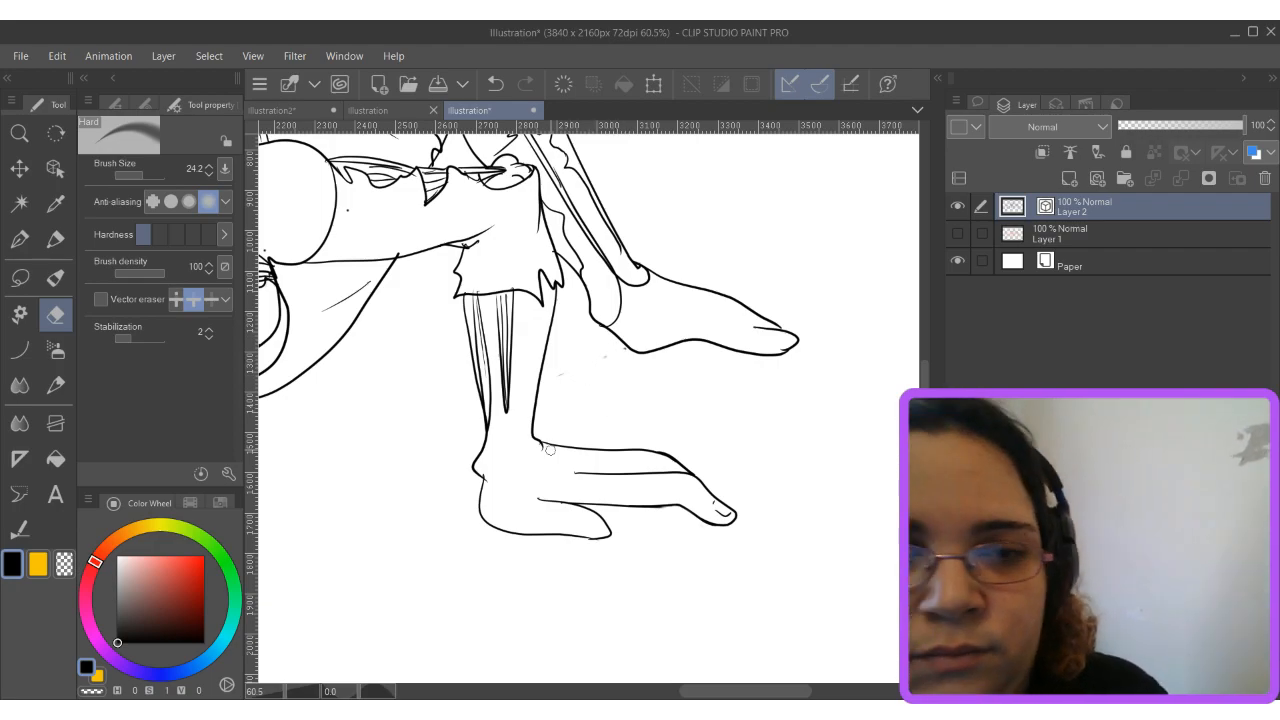
Extend the left belly line to join the curve beside the long hair, and add a short contour line above it.
{"action": "scroll", "coordinate": [549, 450], "scroll_direction": "down", "scroll_amount": 5}
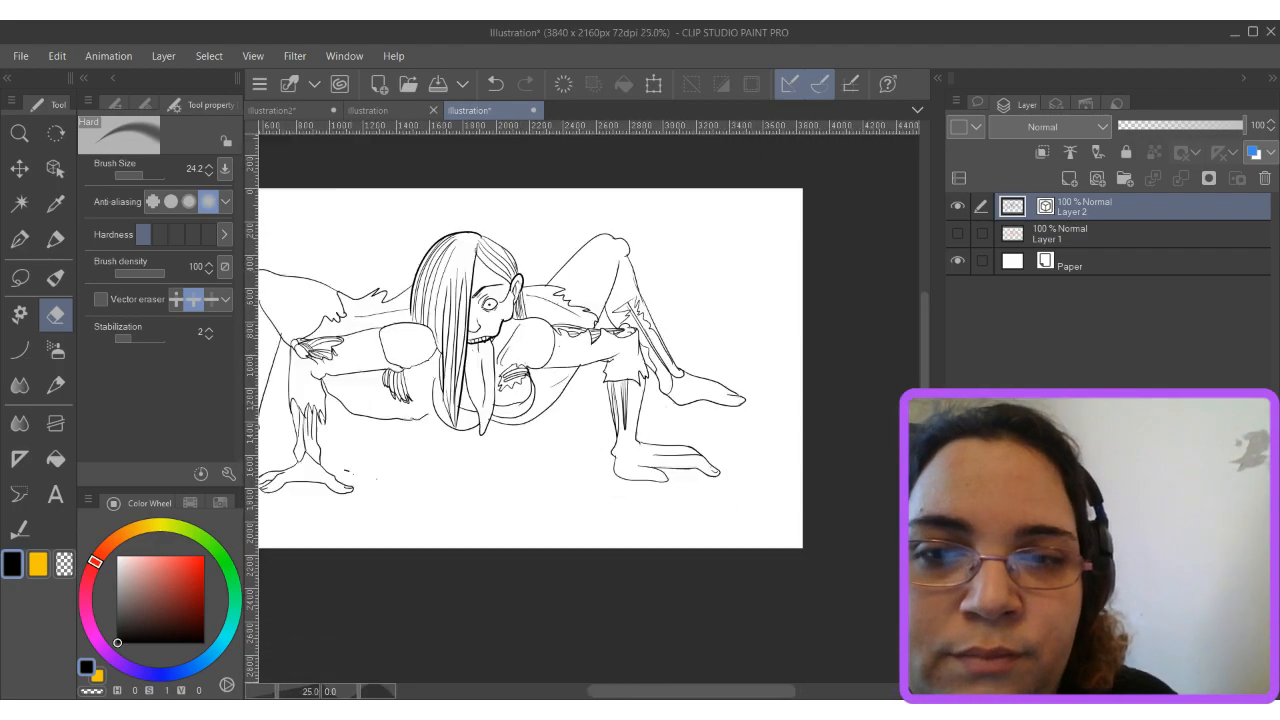
{"action": "scroll", "coordinate": [684, 363], "scroll_direction": "up", "scroll_amount": 5}
{"action": "scroll", "coordinate": [585, 400], "scroll_direction": "down", "scroll_amount": 3}
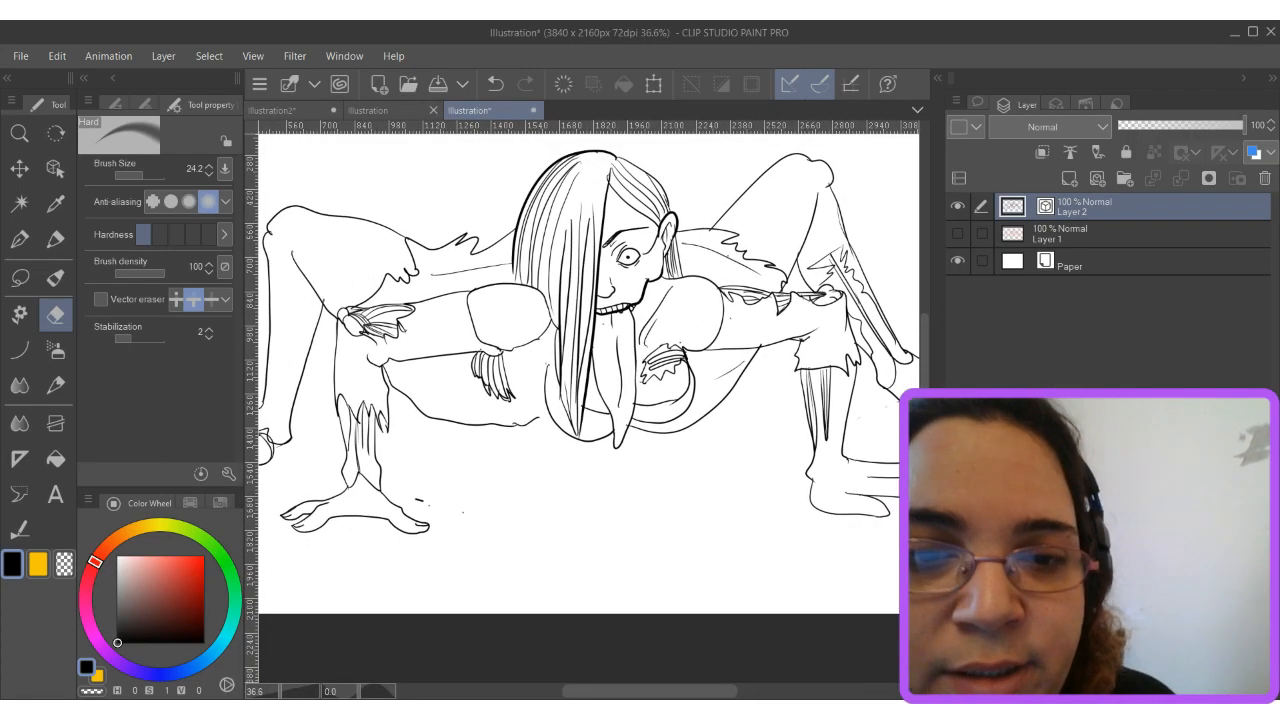
{"action": "scroll", "coordinate": [565, 400], "scroll_direction": "up", "scroll_amount": 3}
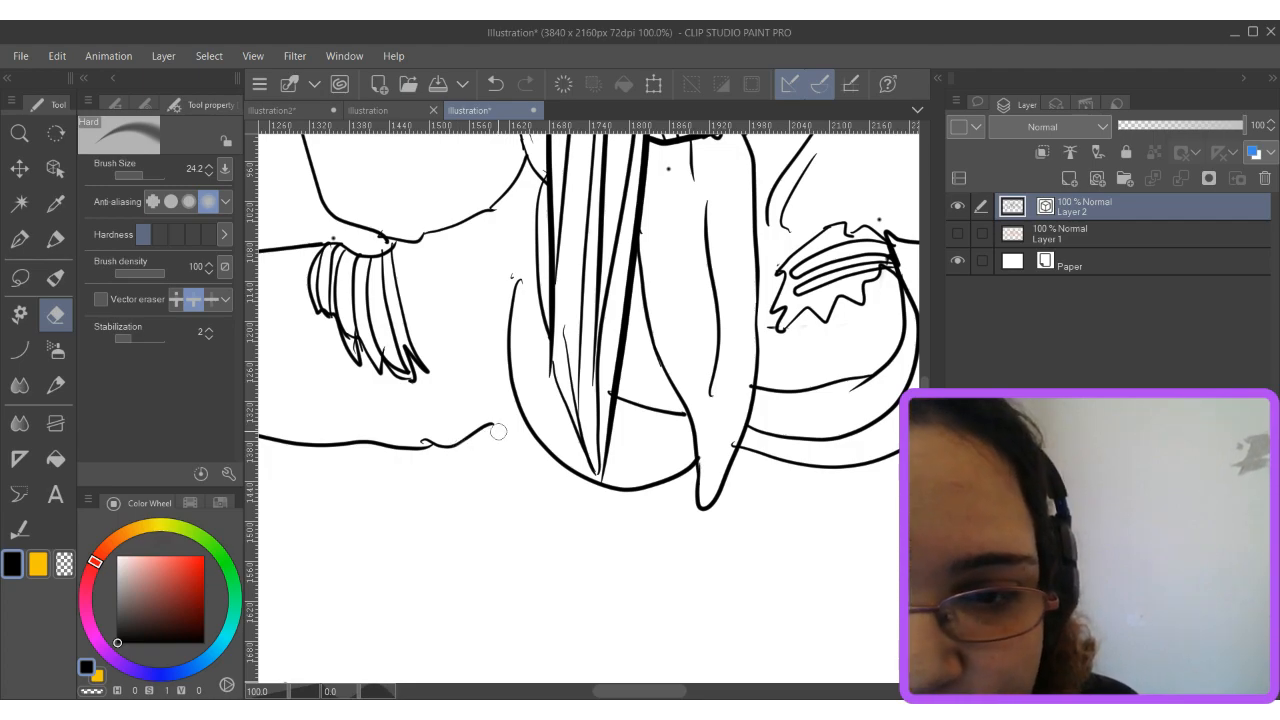
{"action": "key", "text": "p"}
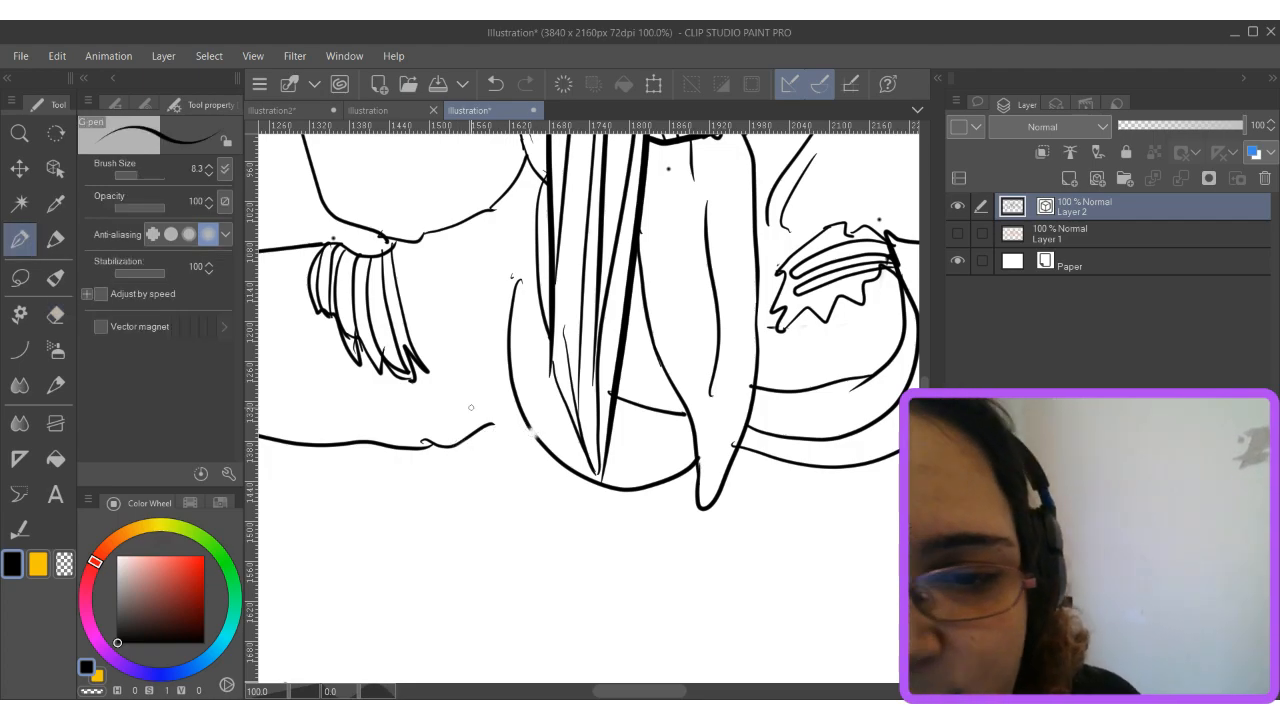
{"action": "key", "text": "ctrl+z"}
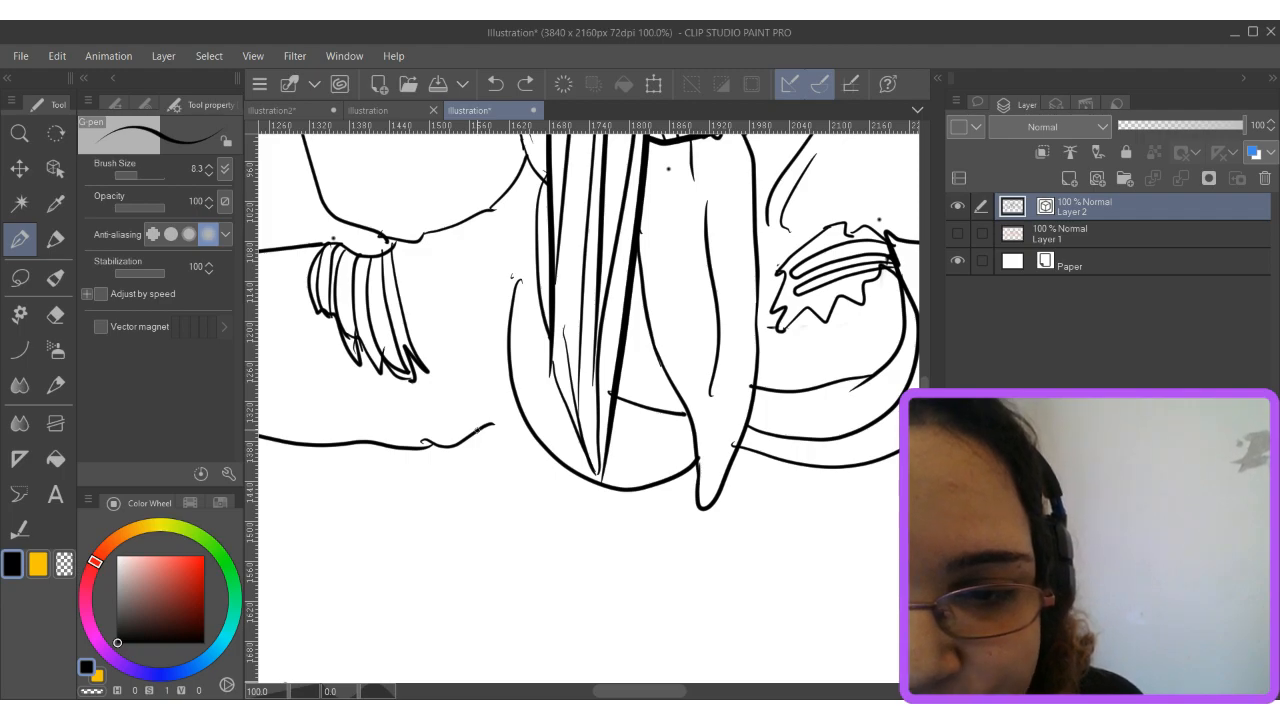
{"action": "left_click_drag", "start_coordinate": [491, 434], "coordinate": [533, 431]}
{"action": "left_click_drag", "start_coordinate": [674, 434], "coordinate": [612, 436]}
{"action": "mouse_move", "coordinate": [461, 254]}
{"action": "left_mouse_down"}
{"action": "mouse_move", "coordinate": [453, 358]}
{"action": "mouse_move", "coordinate": [698, 375]}
{"action": "mouse_move", "coordinate": [441, 379]}
{"action": "left_mouse_up"}
{"action": "scroll", "coordinate": [474, 352], "scroll_direction": "down", "scroll_amount": 3}
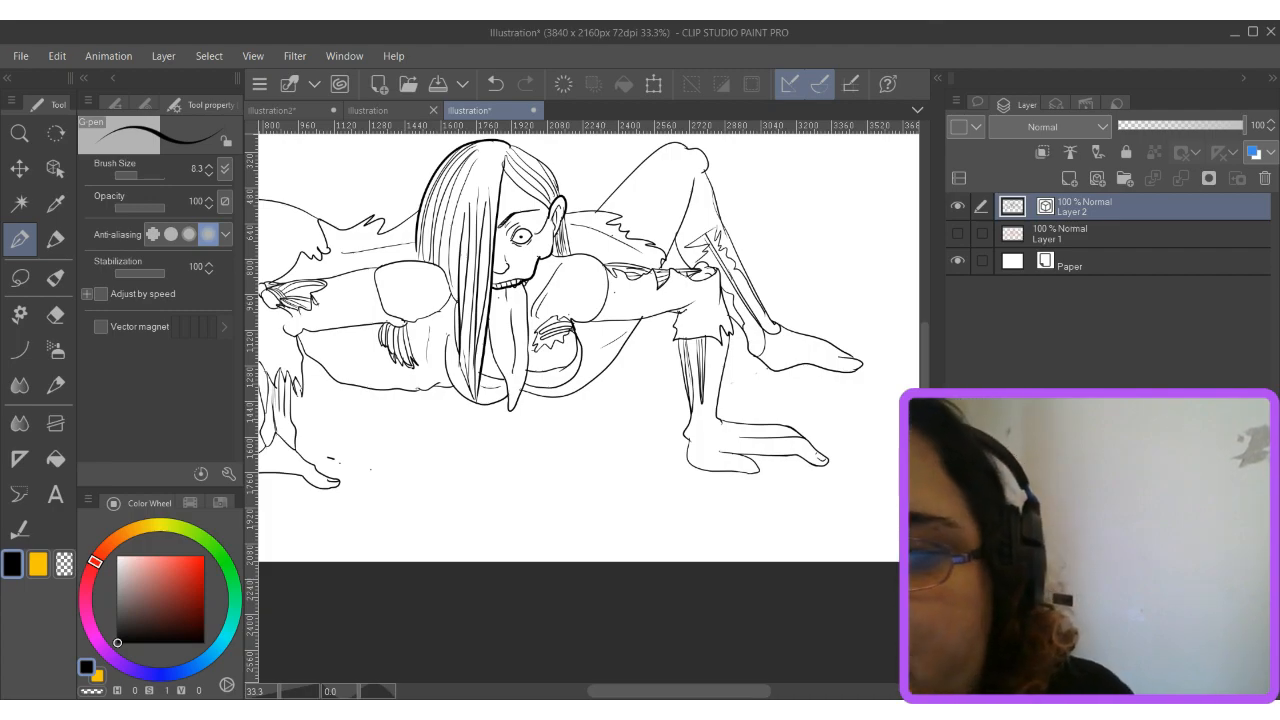
Erase the near foot beneath the ankle on the right side of the figure.
{"action": "left_click", "coordinate": [56, 315]}
{"action": "left_click_drag", "start_coordinate": [756, 441], "coordinate": [795, 441]}
{"action": "mouse_move", "coordinate": [730, 455]}
{"action": "left_mouse_down"}
{"action": "mouse_move", "coordinate": [818, 461]}
{"action": "mouse_move", "coordinate": [697, 476]}
{"action": "left_mouse_up"}
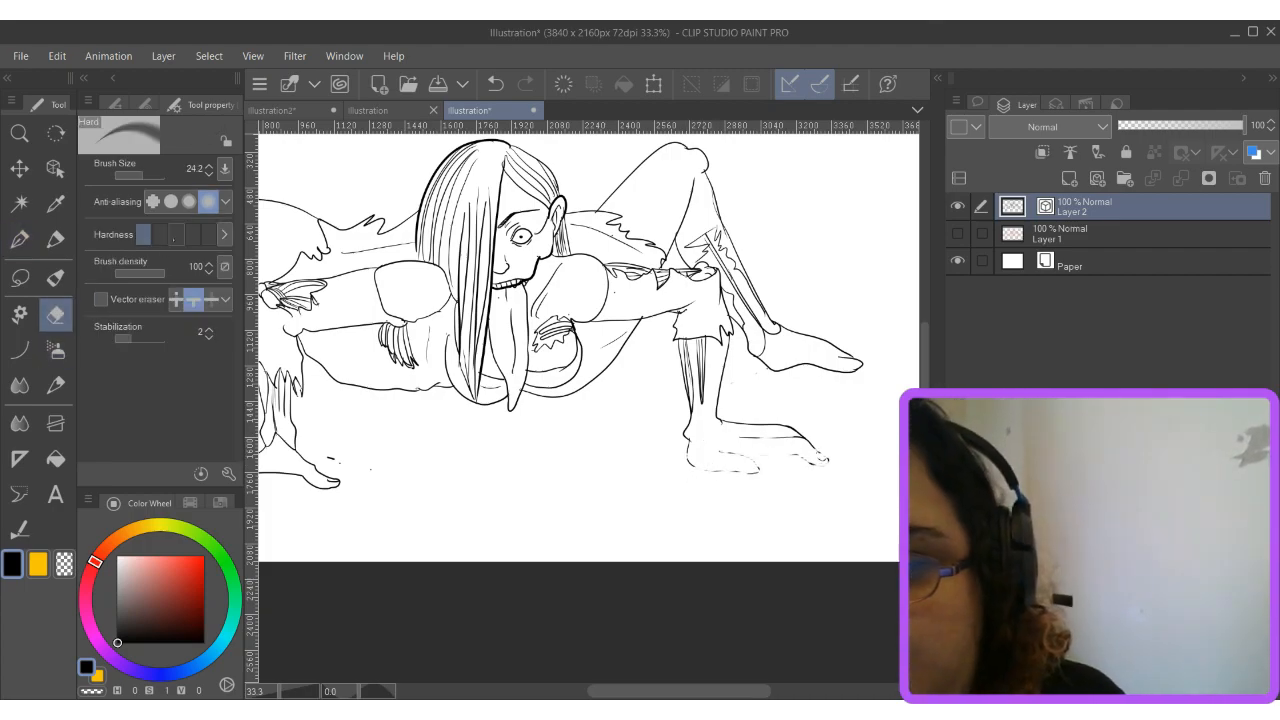
{"action": "left_click_drag", "start_coordinate": [589, 408], "coordinate": [607, 419]}
{"action": "mouse_move", "coordinate": [702, 470]}
{"action": "left_mouse_down"}
{"action": "mouse_move", "coordinate": [663, 466]}
{"action": "mouse_move", "coordinate": [758, 446]}
{"action": "mouse_move", "coordinate": [775, 468]}
{"action": "mouse_move", "coordinate": [769, 490]}
{"action": "mouse_move", "coordinate": [813, 460]}
{"action": "mouse_move", "coordinate": [793, 434]}
{"action": "left_mouse_up"}
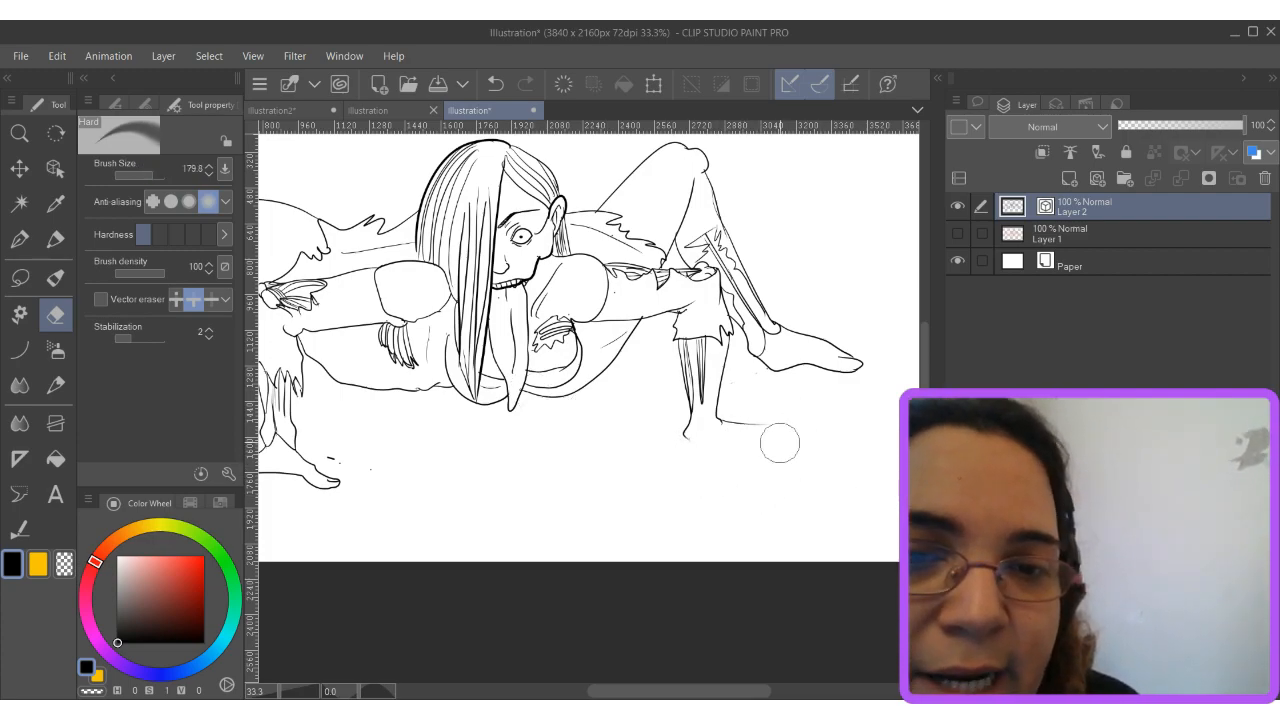
Lasso the splayed near foot on the left side of the figure and copy it to its own layer.
{"action": "scroll", "coordinate": [697, 429], "scroll_direction": "down", "scroll_amount": 3}
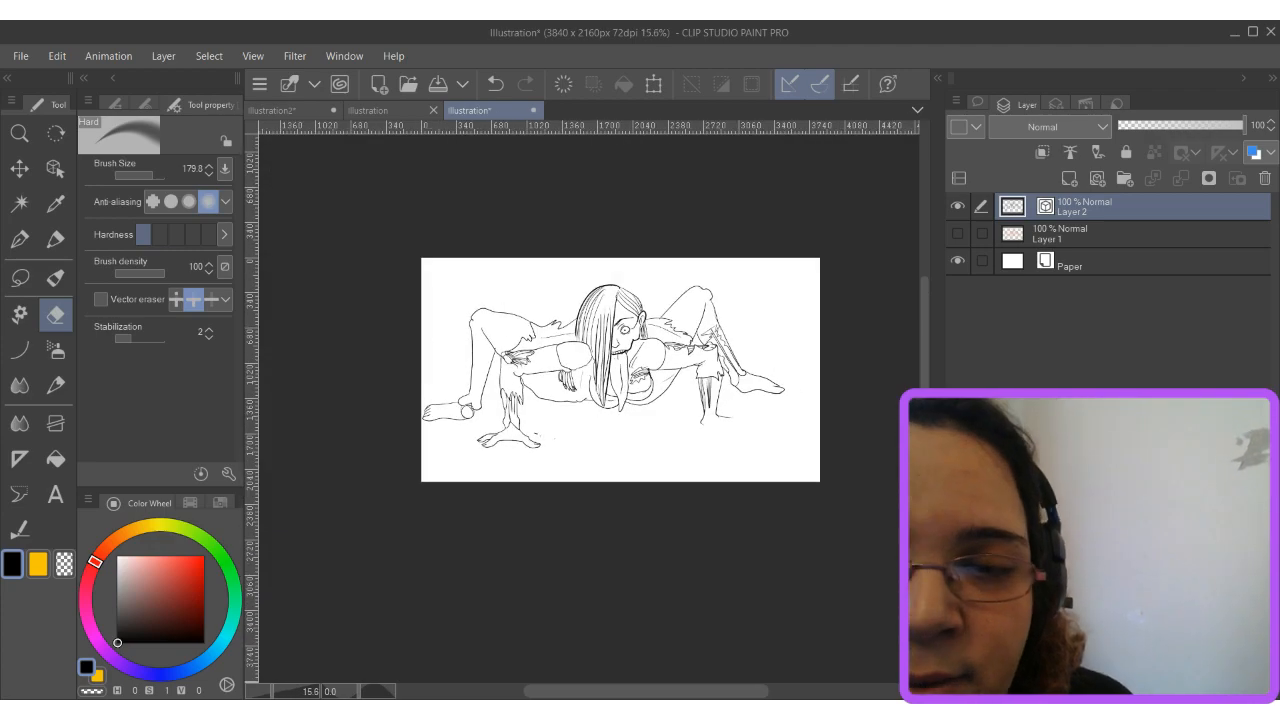
{"action": "scroll", "coordinate": [708, 435], "scroll_direction": "up", "scroll_amount": 2}
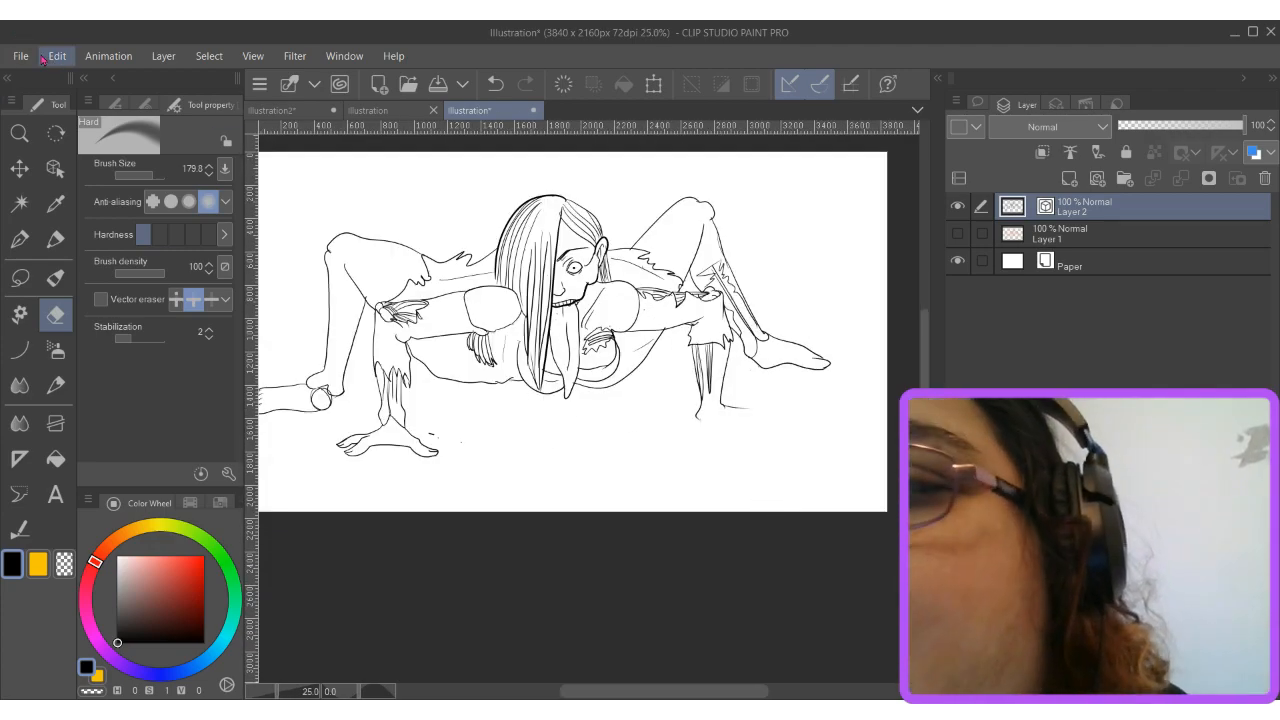
{"action": "left_click", "coordinate": [20, 277]}
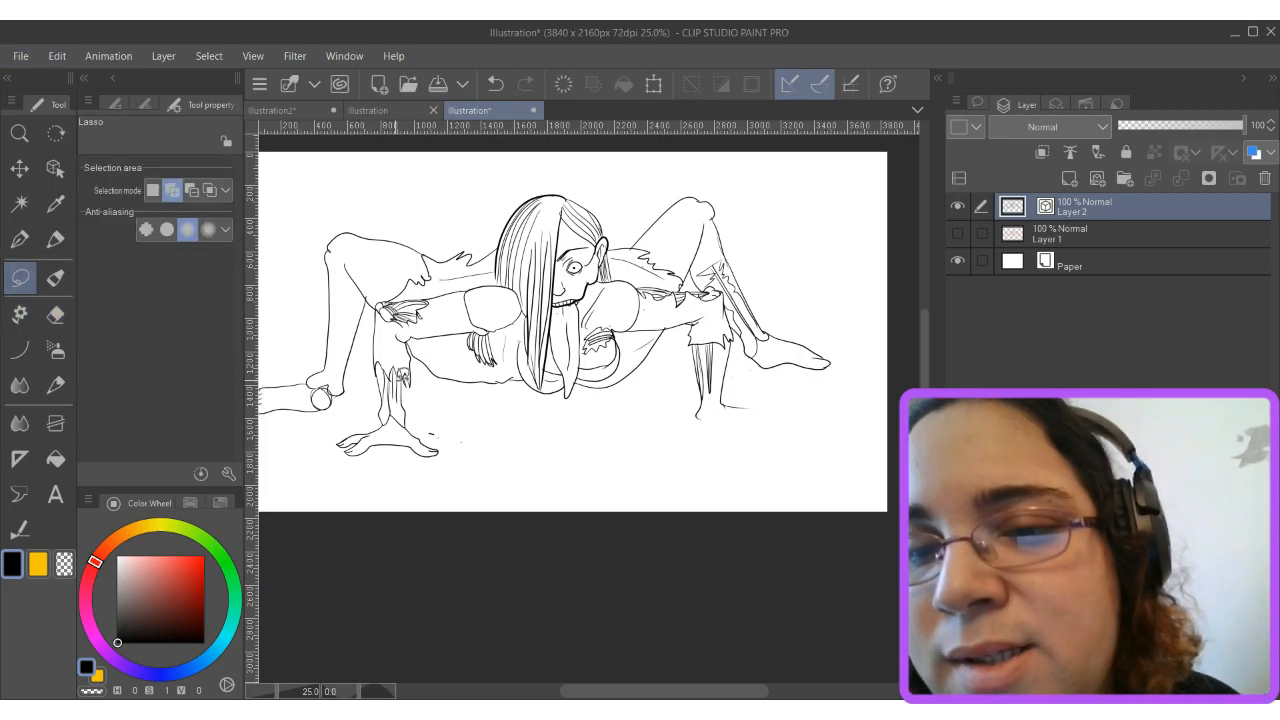
{"action": "mouse_move", "coordinate": [458, 416]}
{"action": "left_mouse_down"}
{"action": "mouse_move", "coordinate": [394, 405]}
{"action": "mouse_move", "coordinate": [355, 412]}
{"action": "mouse_move", "coordinate": [320, 444]}
{"action": "mouse_move", "coordinate": [329, 467]}
{"action": "mouse_move", "coordinate": [375, 476]}
{"action": "mouse_move", "coordinate": [463, 468]}
{"action": "mouse_move", "coordinate": [458, 402]}
{"action": "left_mouse_up"}
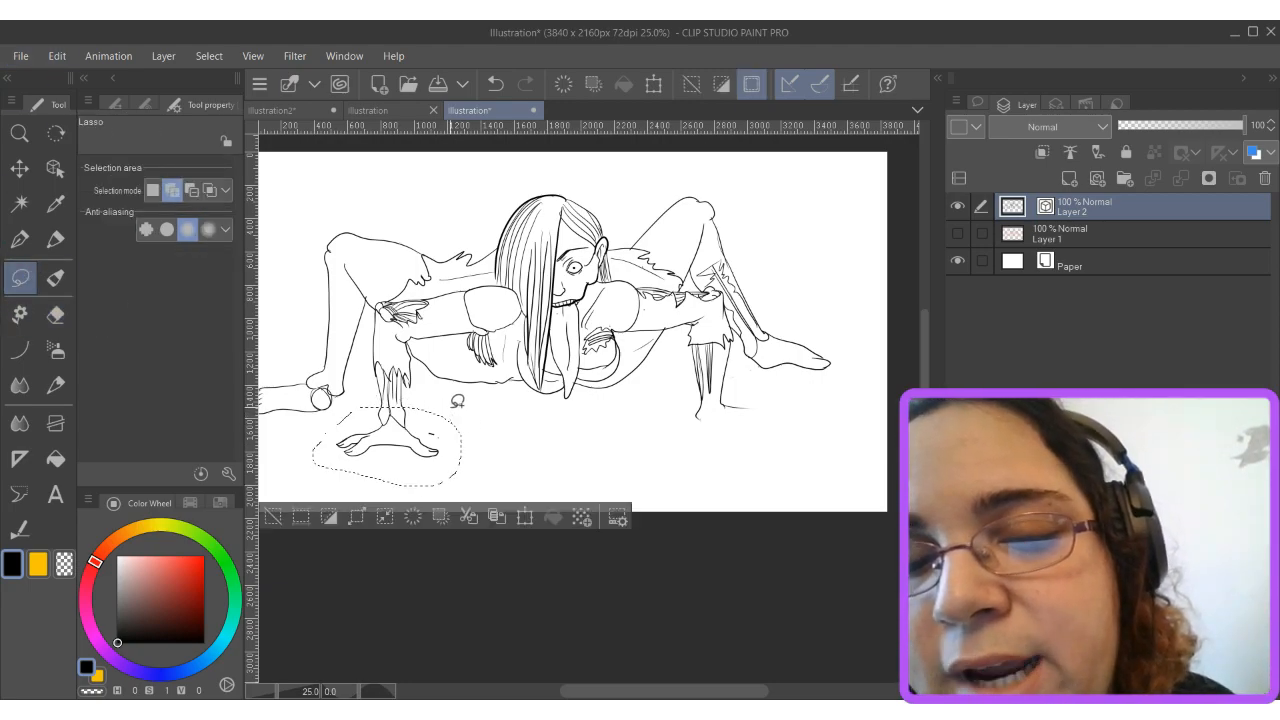
{"action": "left_click", "coordinate": [493, 524]}
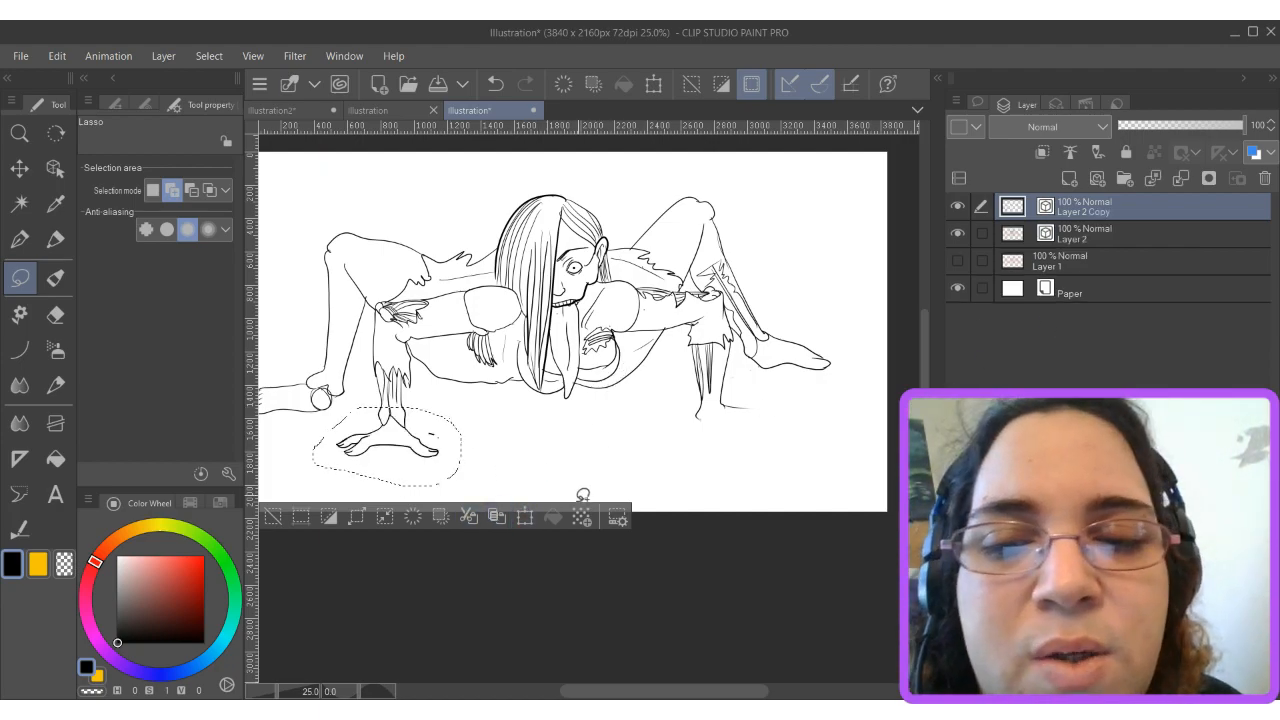
Flip the copied foot horizontally, place it under the right limb's ankle and clear the selection.
{"action": "left_click", "coordinate": [524, 517]}
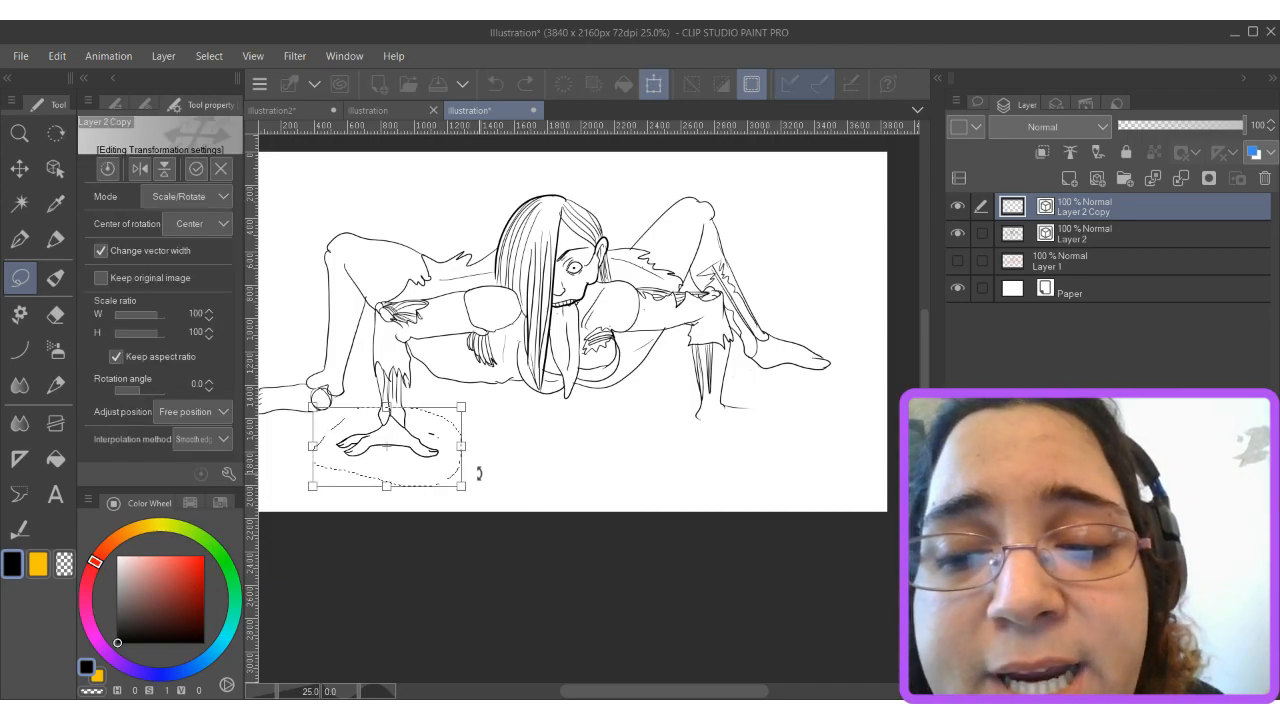
{"action": "key", "text": "h"}
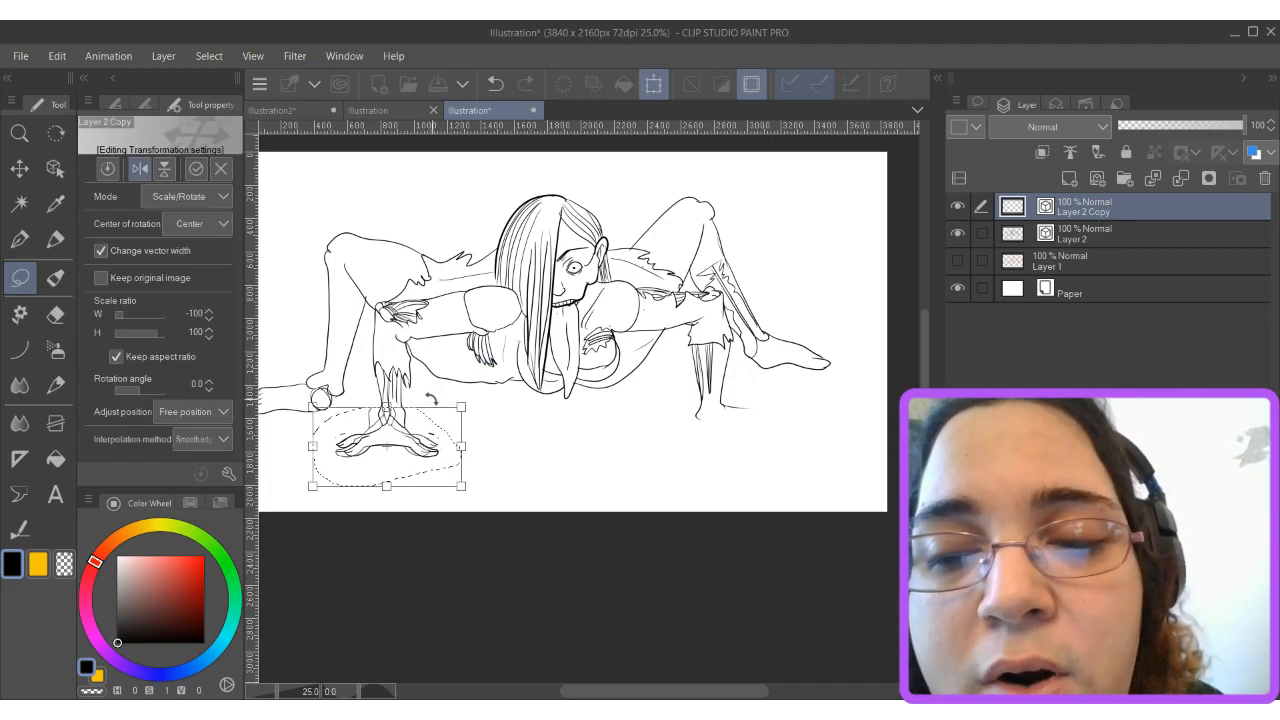
{"action": "left_click_drag", "start_coordinate": [418, 428], "coordinate": [747, 419]}
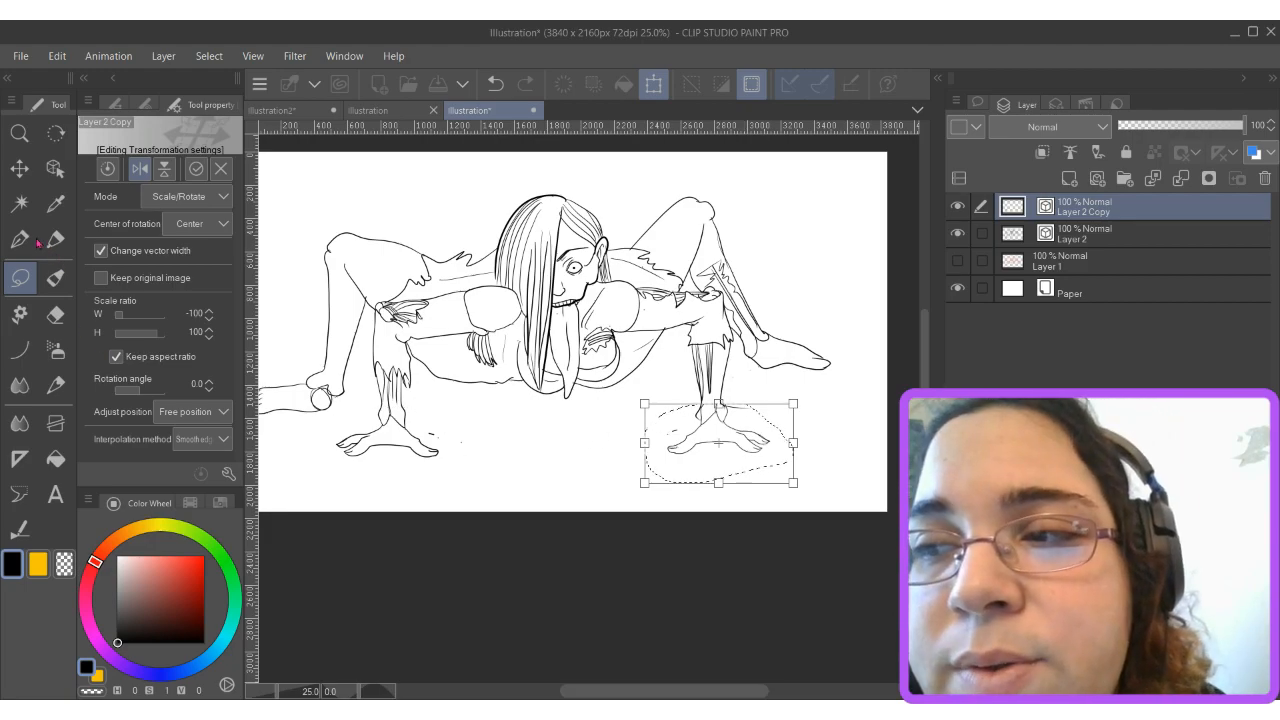
{"action": "key", "text": "Return"}
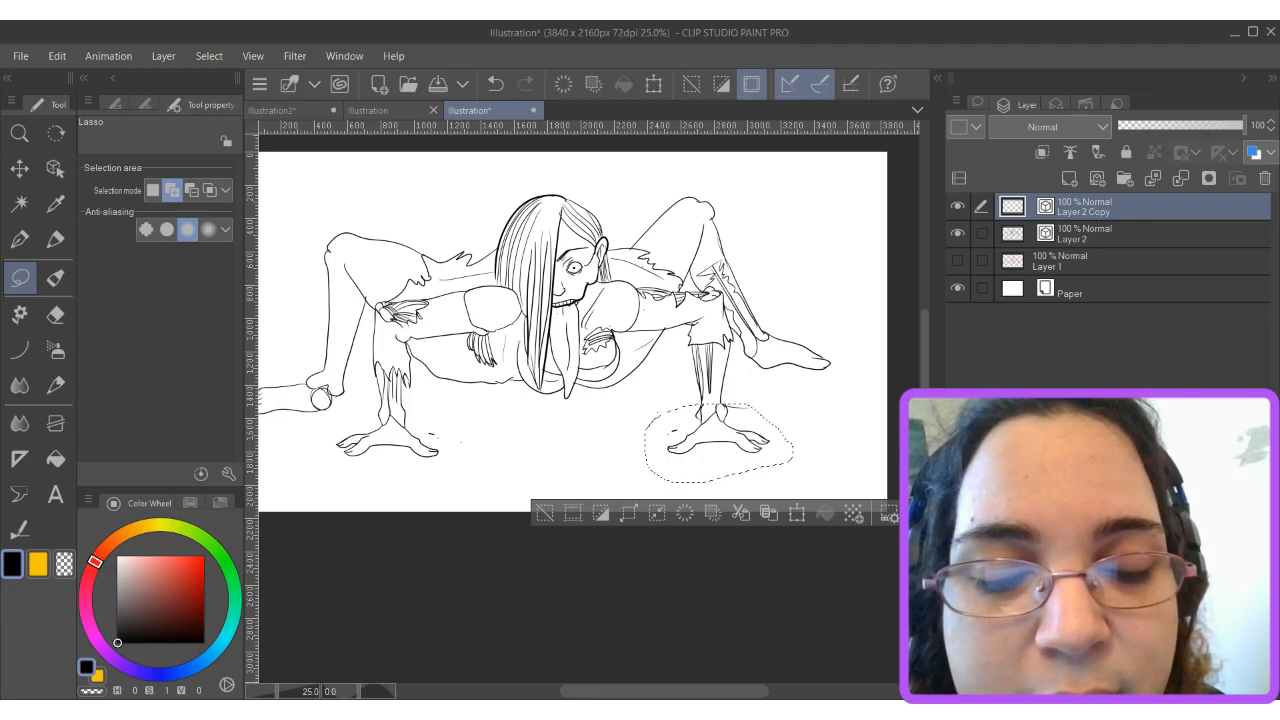
{"action": "left_click", "coordinate": [544, 512]}
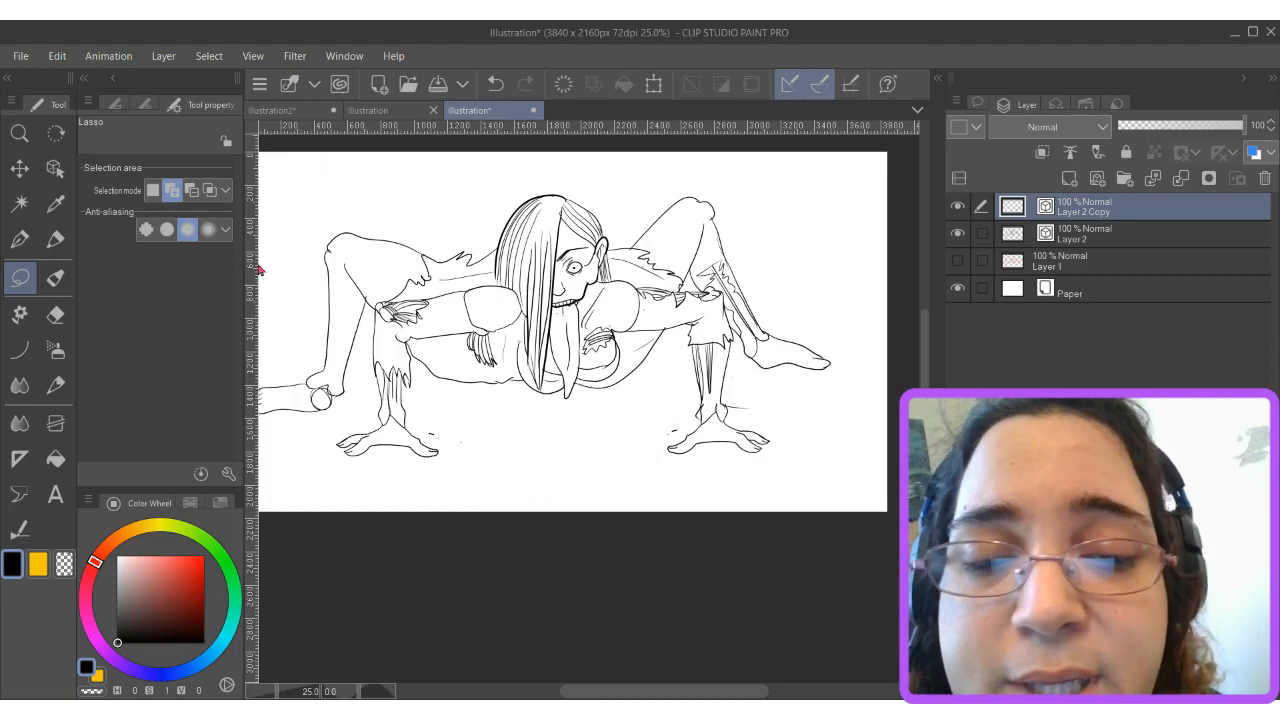
Erase the leftover line of the old foot beside the right ankle on Layer 2.
{"action": "left_click", "coordinate": [55, 314]}
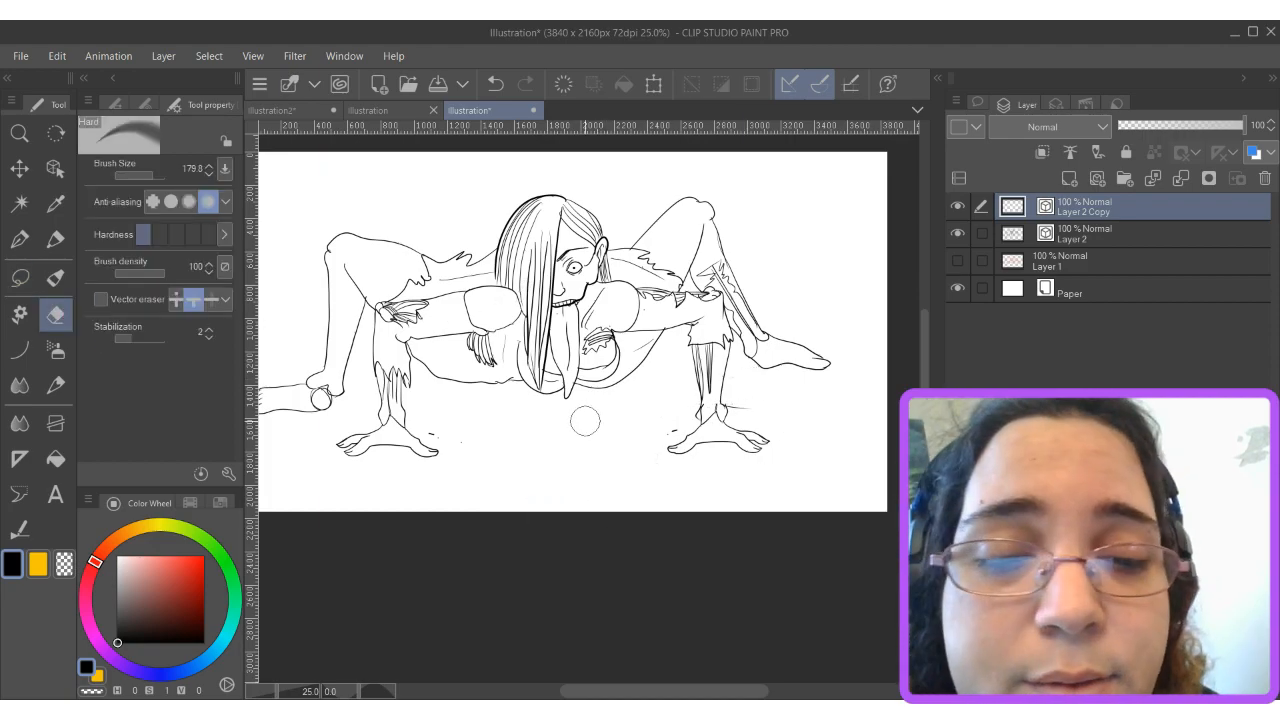
{"action": "scroll", "coordinate": [787, 409], "scroll_direction": "up", "scroll_amount": 4}
{"action": "scroll", "coordinate": [787, 409], "scroll_direction": "up", "scroll_amount": 2}
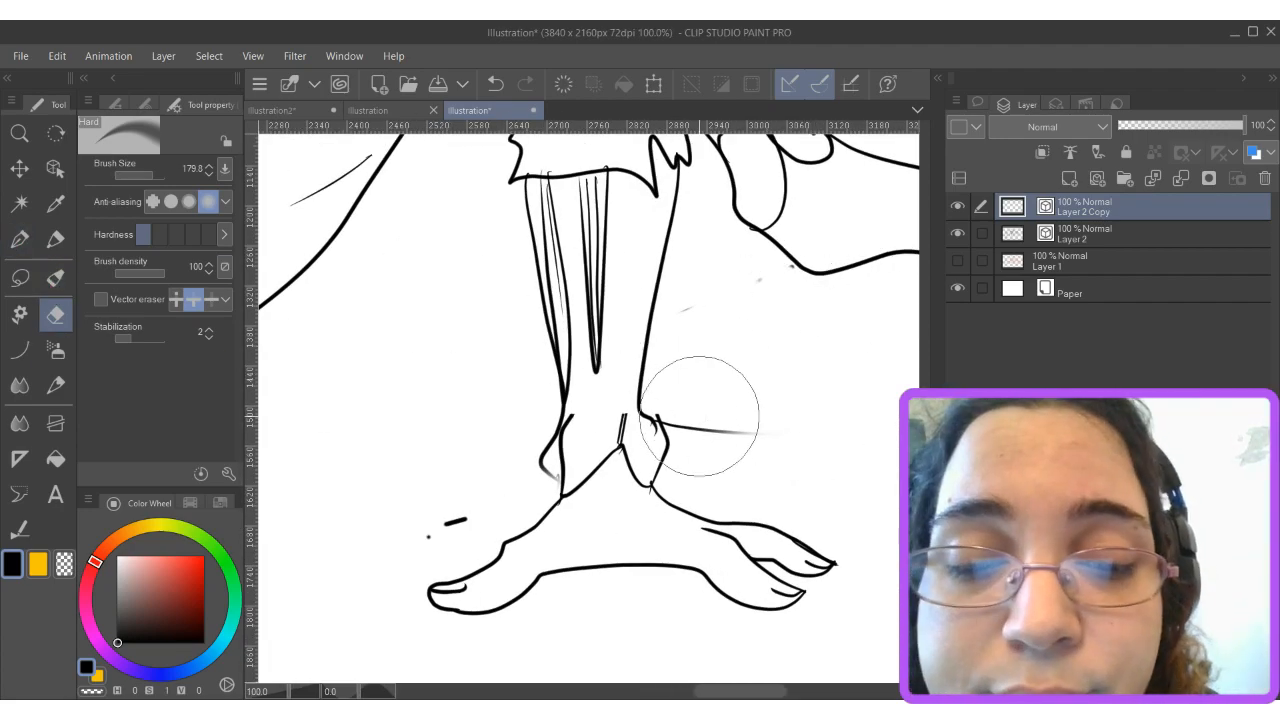
{"action": "left_click", "coordinate": [1085, 233]}
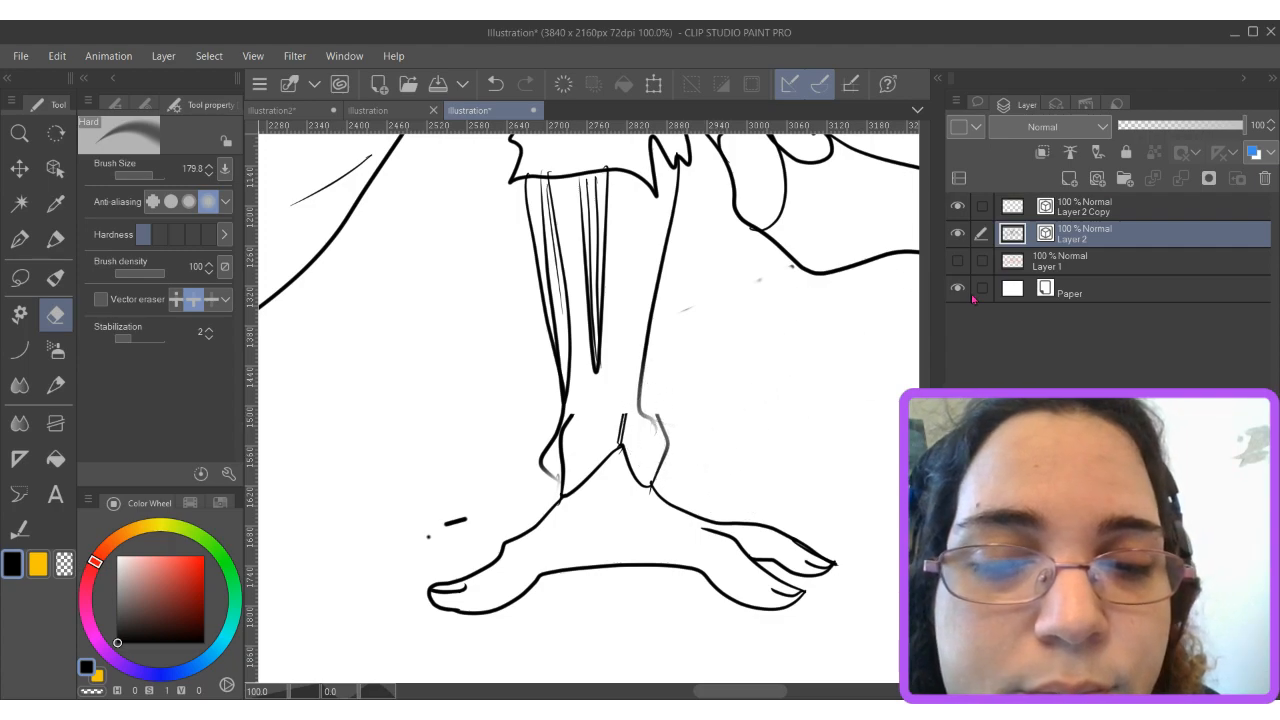
Examine the line art of the whole figure, including the replaced foot, and the head and belly area up close.
{"action": "scroll", "coordinate": [560, 344], "scroll_direction": "down", "scroll_amount": 4}
{"action": "scroll", "coordinate": [502, 375], "scroll_direction": "down", "scroll_amount": 2}
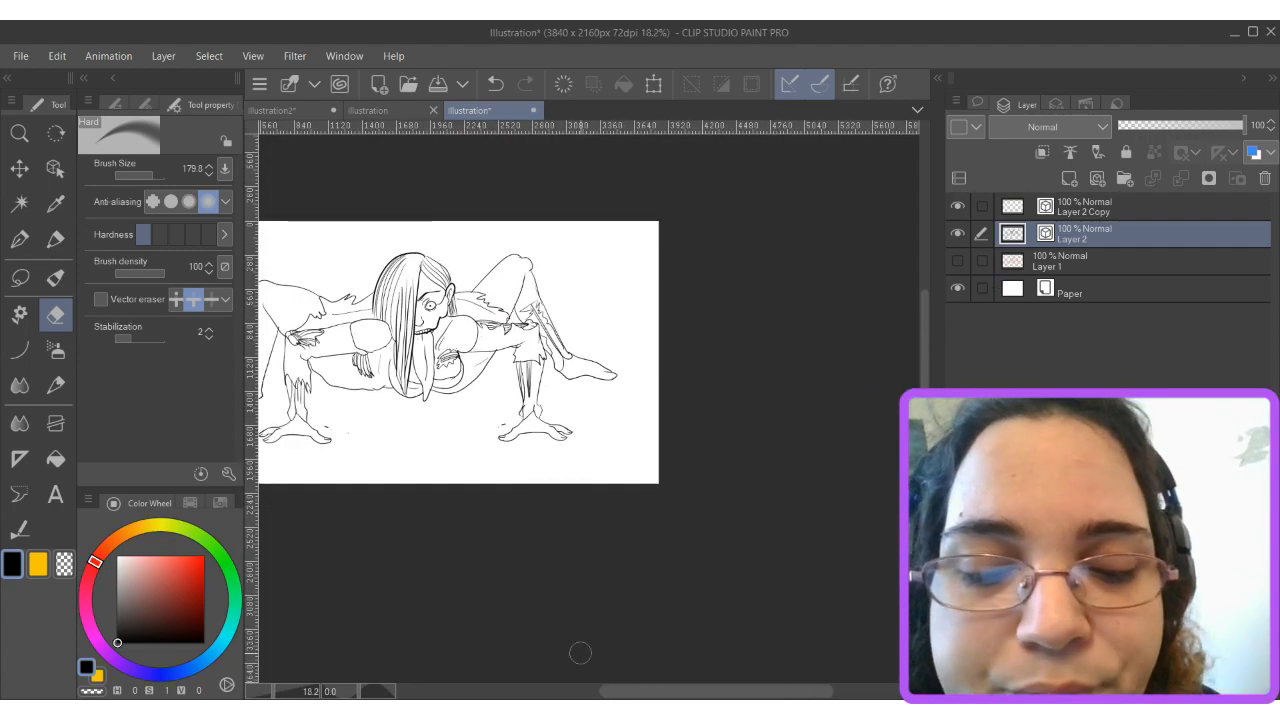
{"action": "left_click_drag", "start_coordinate": [650, 692], "coordinate": [593, 681]}
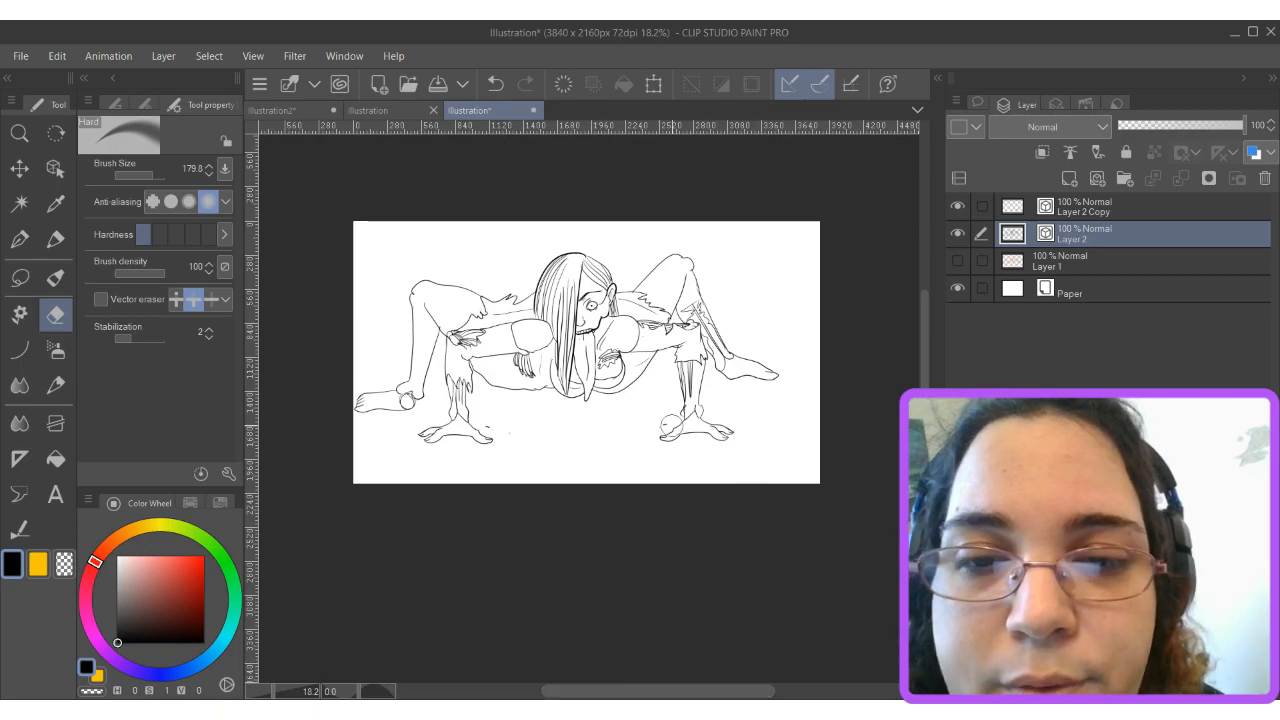
{"action": "scroll", "coordinate": [621, 368], "scroll_direction": "up", "scroll_amount": 2}
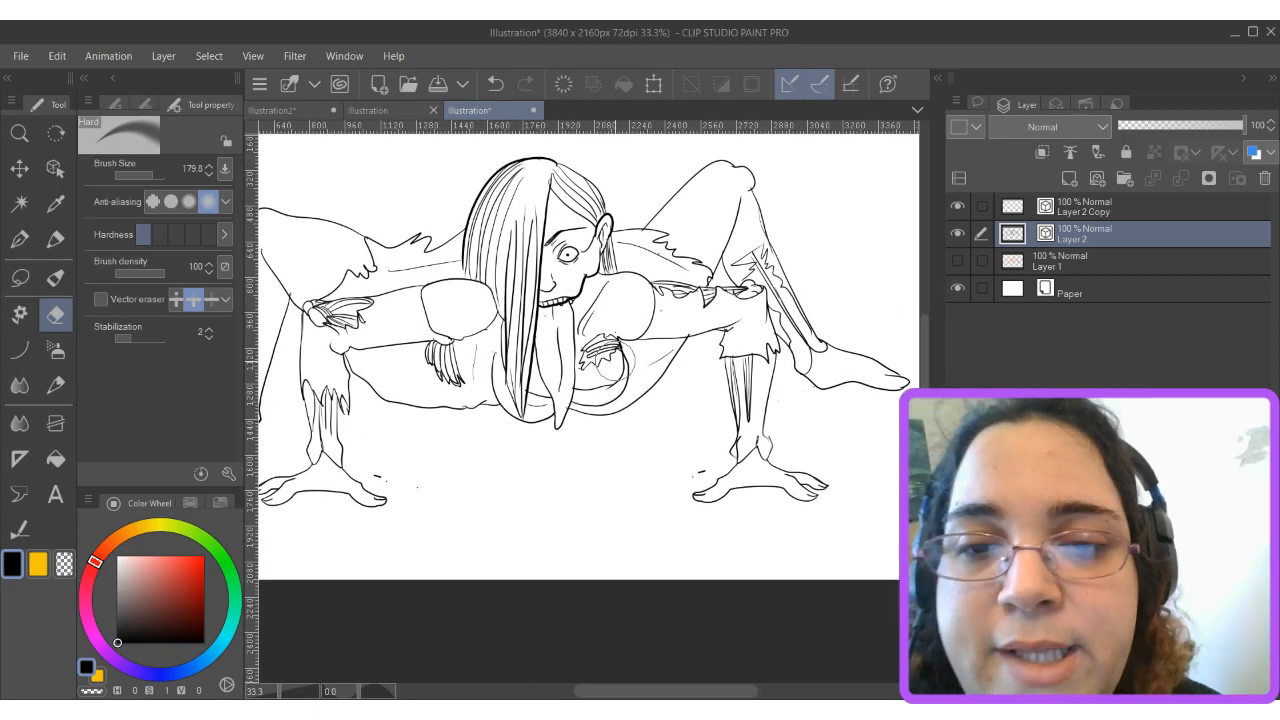
{"action": "scroll", "coordinate": [590, 345], "scroll_direction": "down", "scroll_amount": 1}
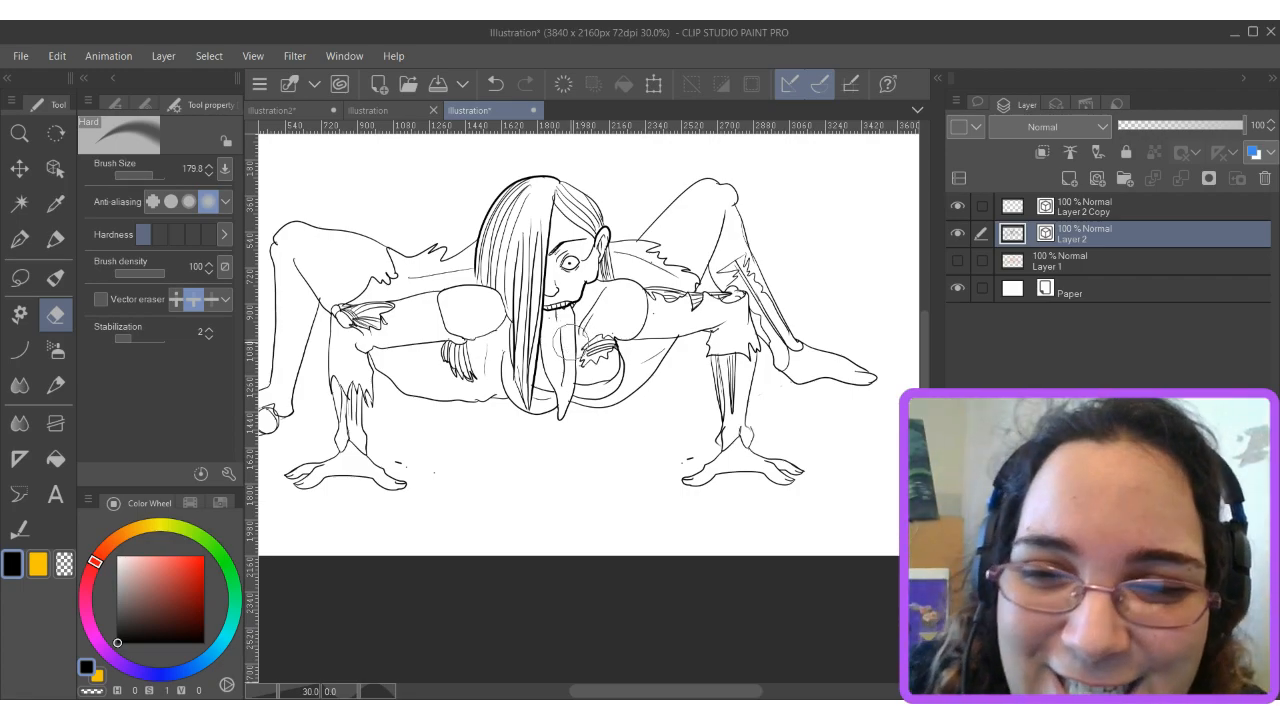
{"action": "scroll", "coordinate": [571, 463], "scroll_direction": "down", "scroll_amount": 1}
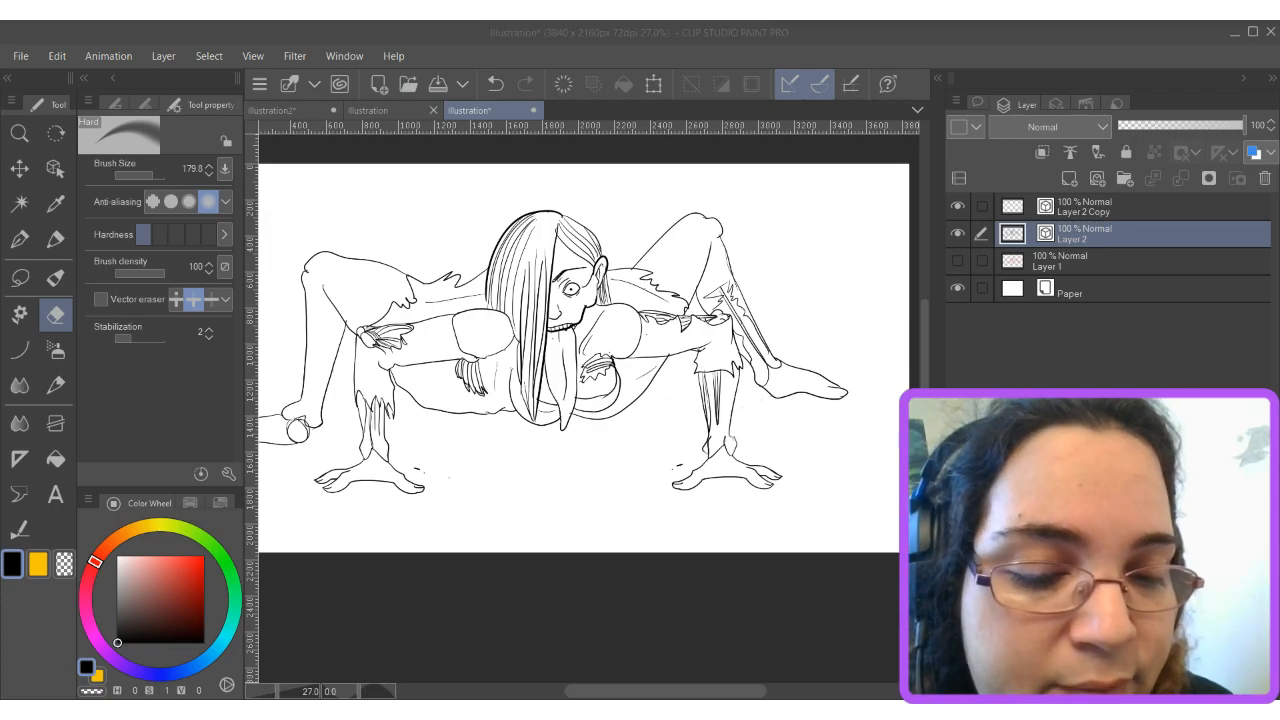
{"action": "scroll", "coordinate": [471, 268], "scroll_direction": "up", "scroll_amount": 5}
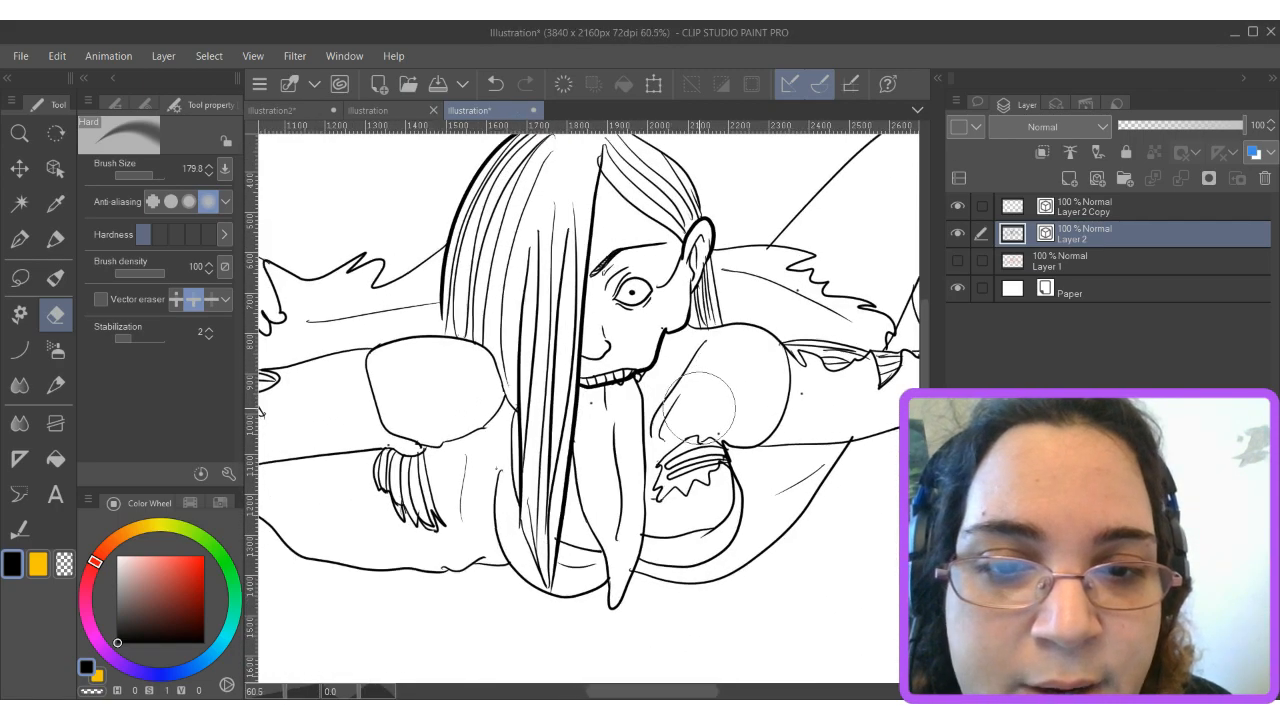
{"action": "scroll", "coordinate": [689, 400], "scroll_direction": "up", "scroll_amount": 1}
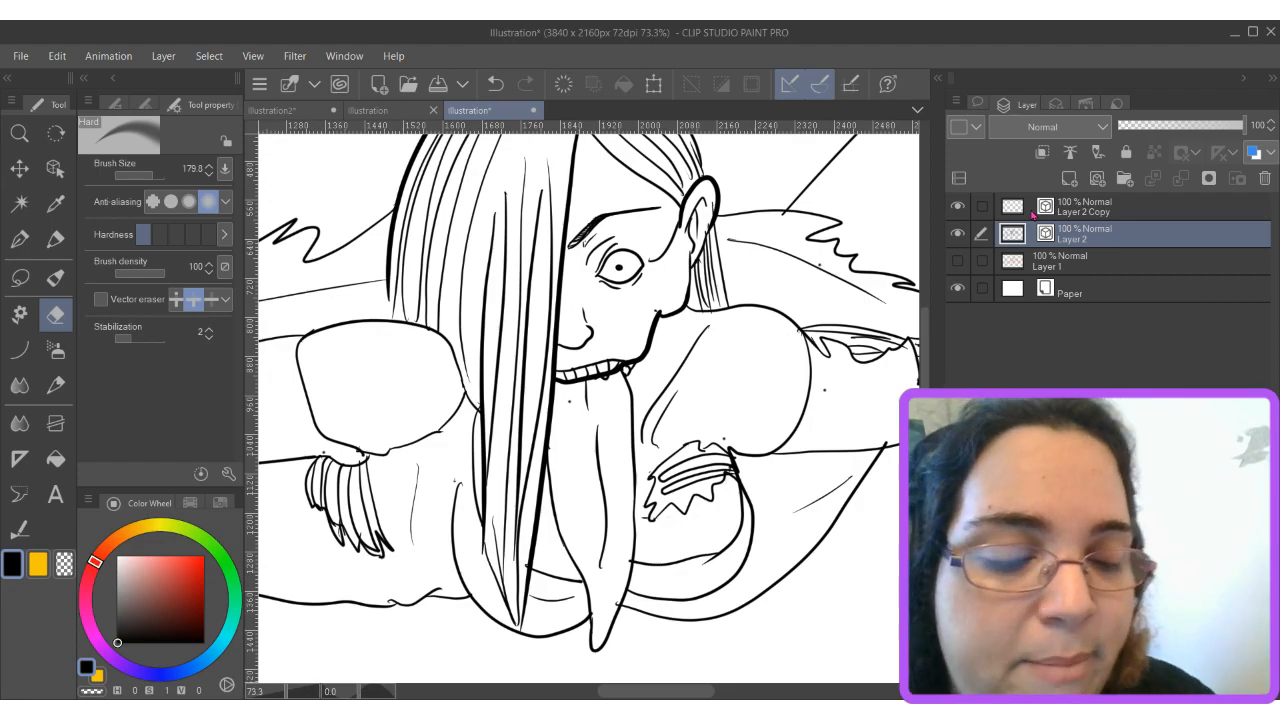
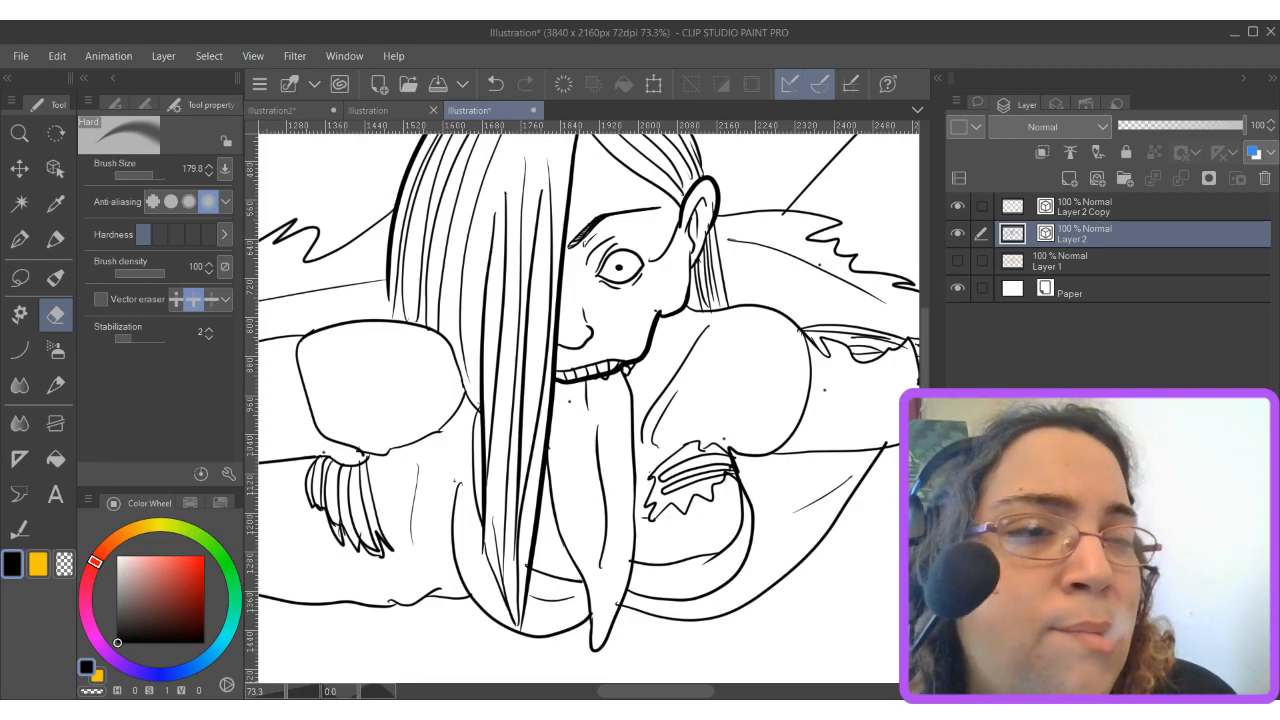
Add a new layer beneath the line art on Layer 2 for flat colour and activate the Fill tool.
{"action": "left_click", "coordinate": [1069, 178]}
{"action": "left_click_drag", "start_coordinate": [1106, 231], "coordinate": [1120, 288]}
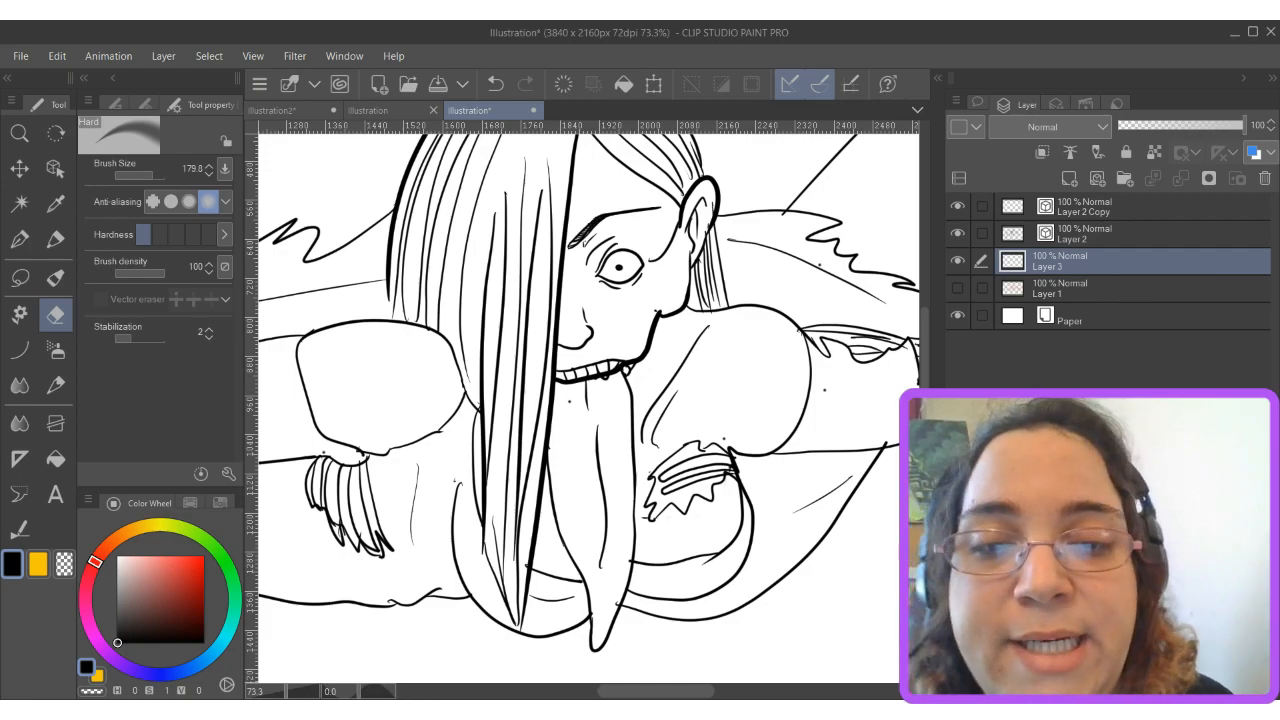
{"action": "key", "text": "g"}
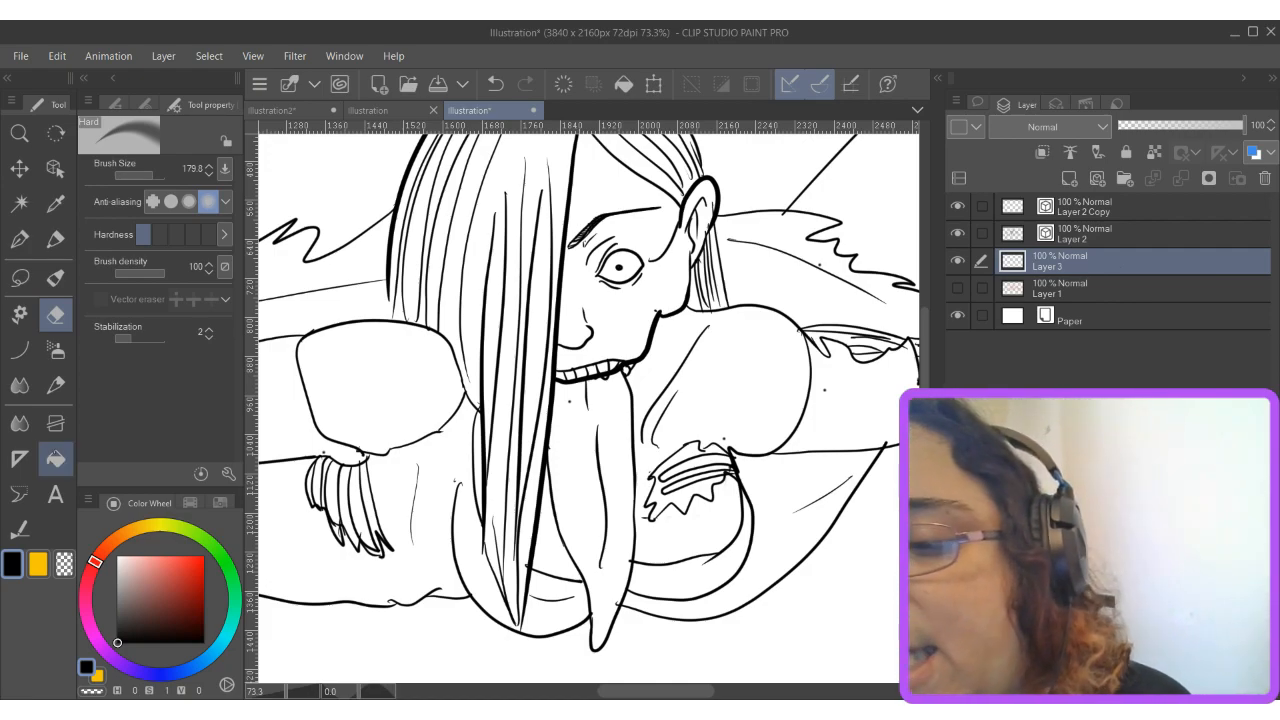
Try a greyish brown (H 27, S 15, V 67) on the shoulders and chest, and a lighter beige (V 81) on the left shoulder.
{"action": "left_click", "coordinate": [149, 560]}
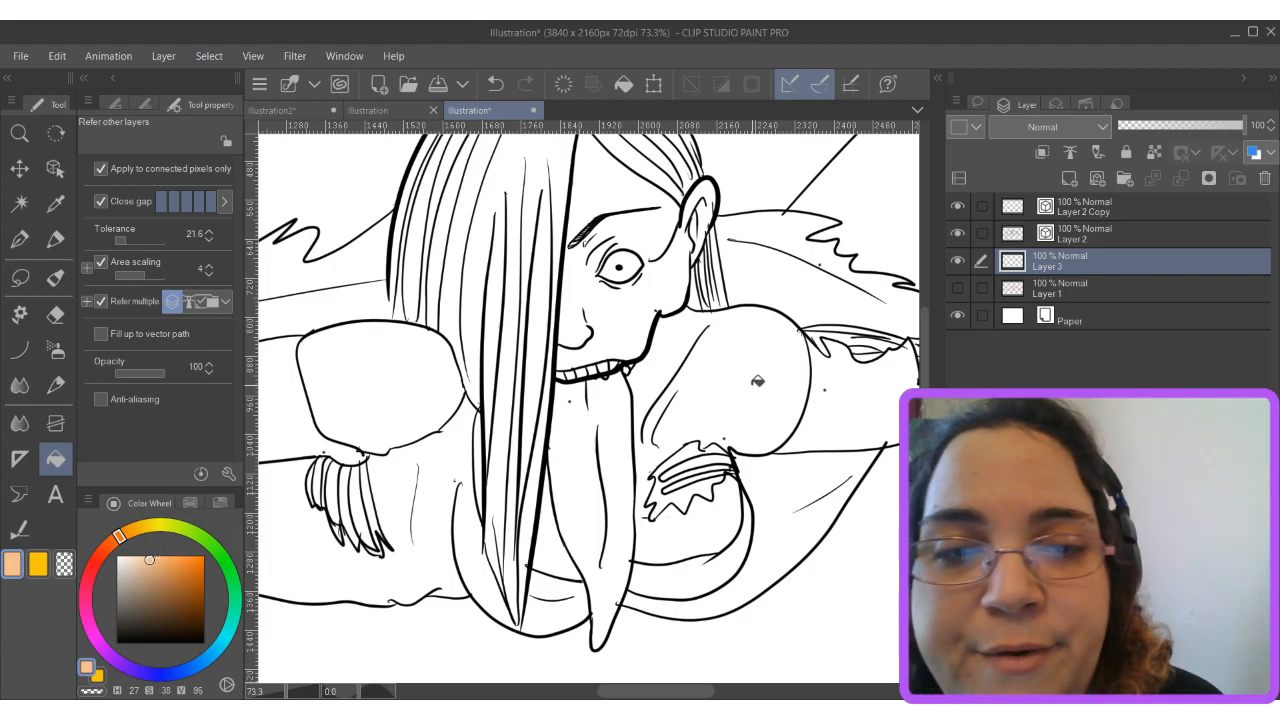
{"action": "left_click", "coordinate": [137, 577]}
{"action": "left_click_drag", "start_coordinate": [137, 577], "coordinate": [140, 583]}
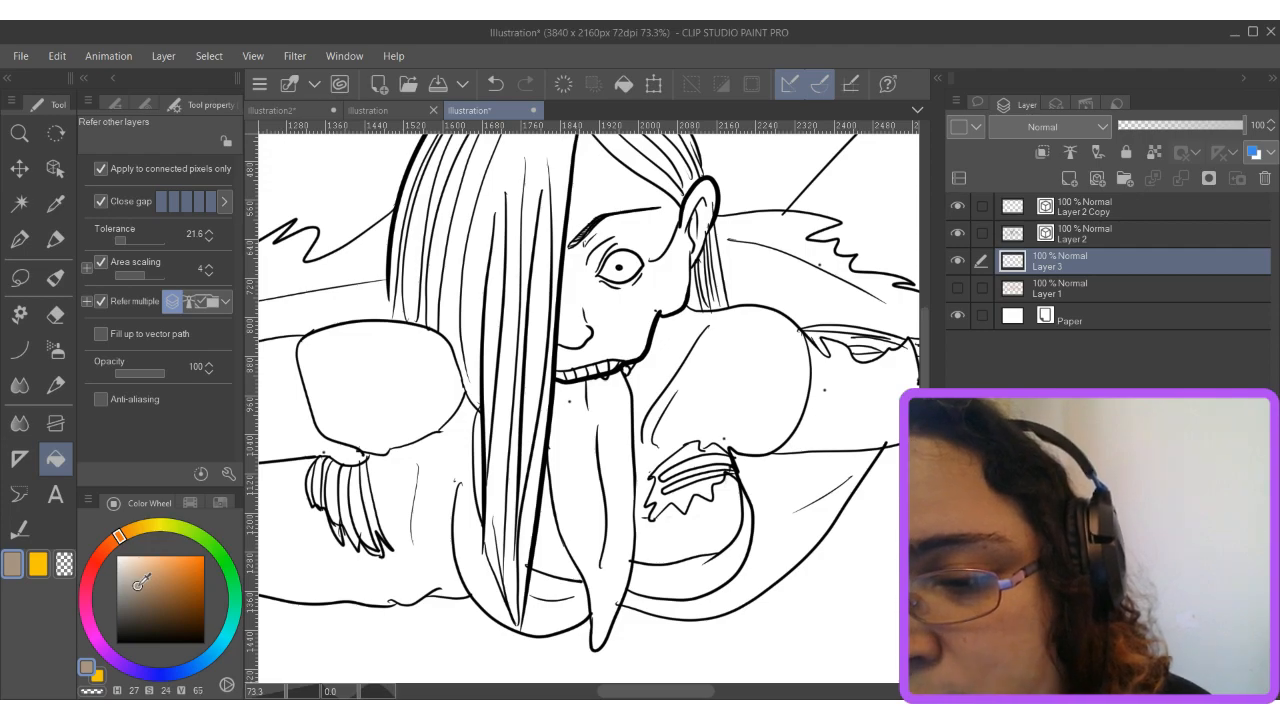
{"action": "left_click", "coordinate": [135, 588]}
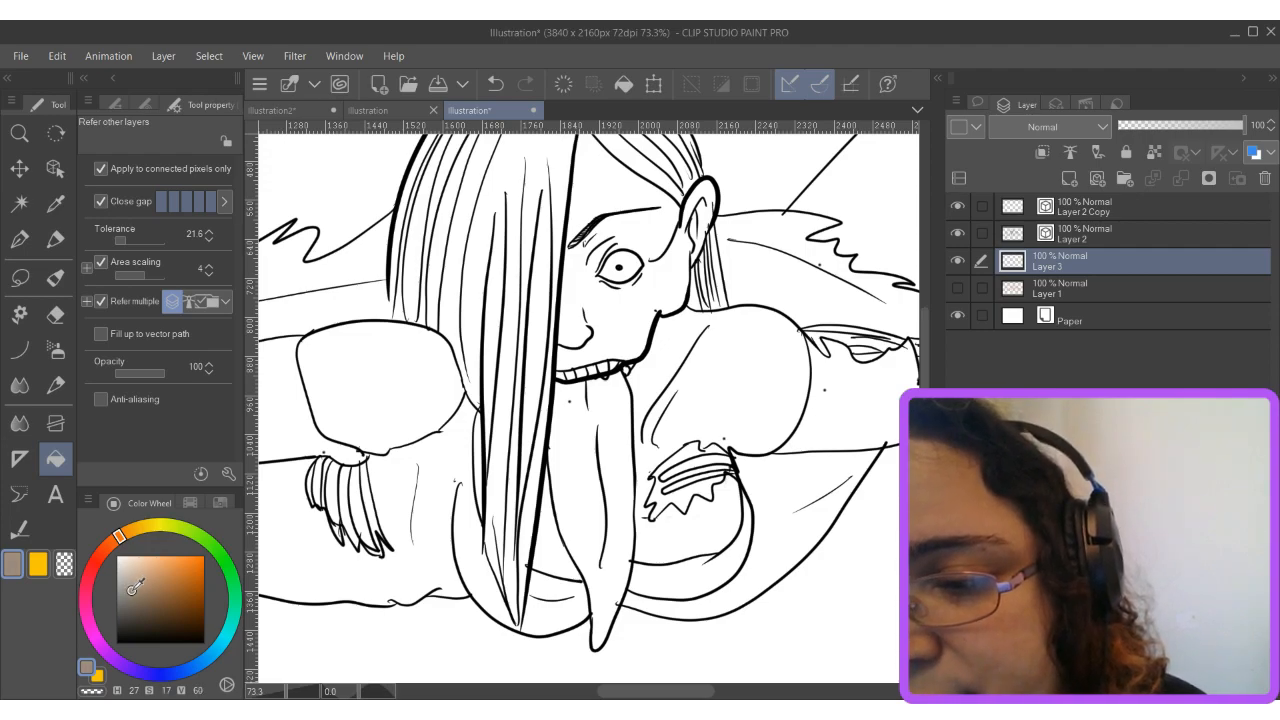
{"action": "left_click", "coordinate": [133, 592]}
{"action": "left_click", "coordinate": [130, 584]}
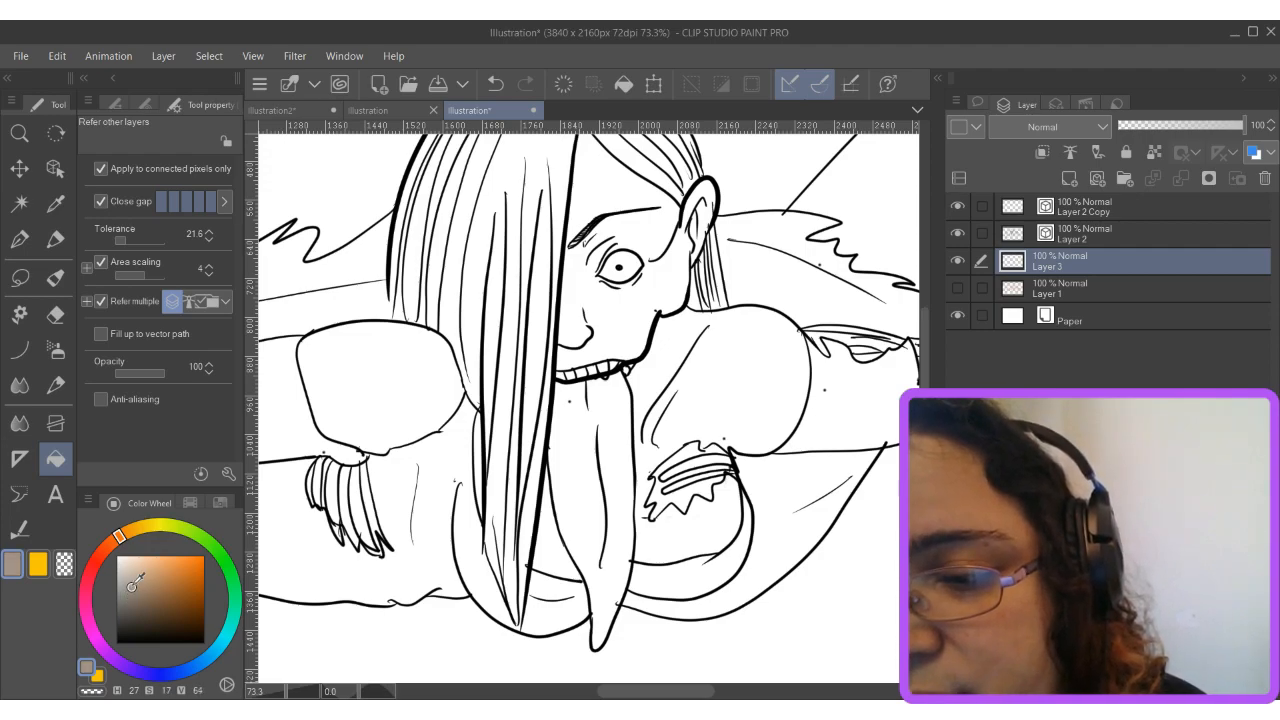
{"action": "left_click", "coordinate": [395, 400]}
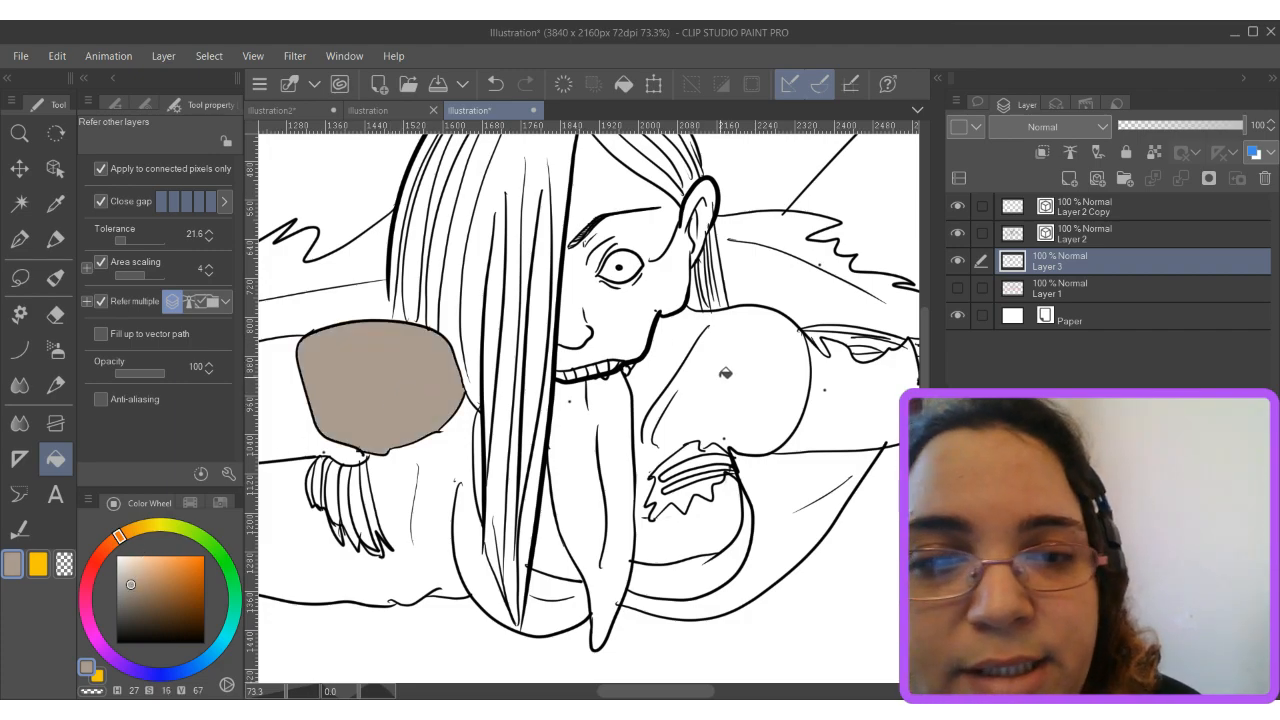
{"action": "left_click", "coordinate": [738, 355]}
{"action": "left_click", "coordinate": [662, 489]}
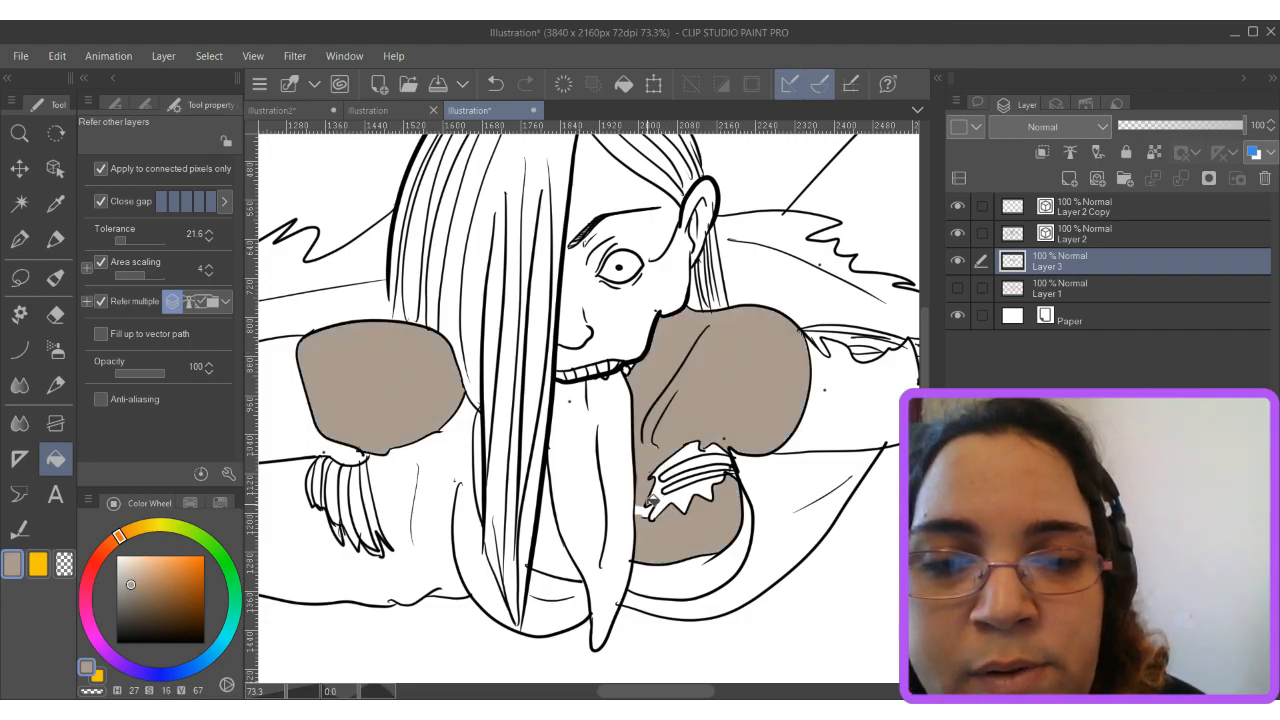
{"action": "left_click", "coordinate": [548, 546]}
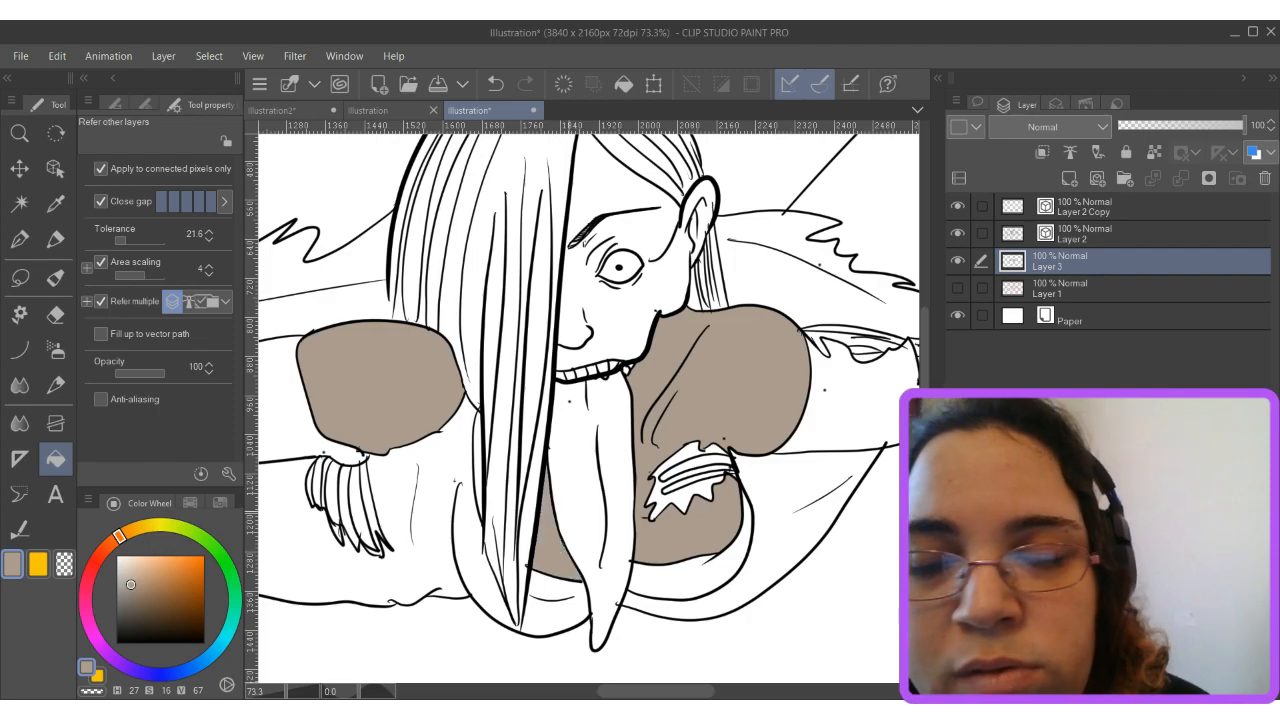
{"action": "left_click", "coordinate": [135, 571]}
{"action": "left_click", "coordinate": [419, 380]}
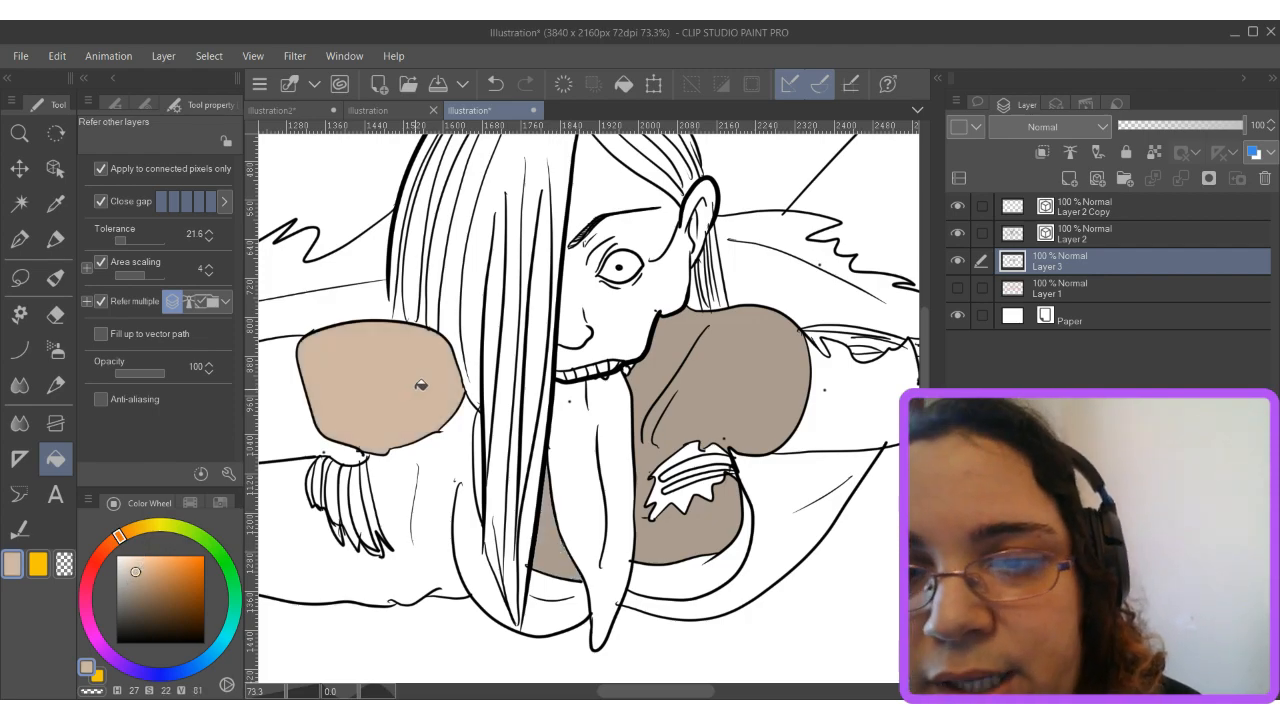
Fill the shoulders, chest, face and forehead with a light warm grey skin tone (H 27, S 8, V 77).
{"action": "left_click", "coordinate": [131, 569]}
{"action": "left_click", "coordinate": [123, 576]}
{"action": "left_click", "coordinate": [353, 408]}
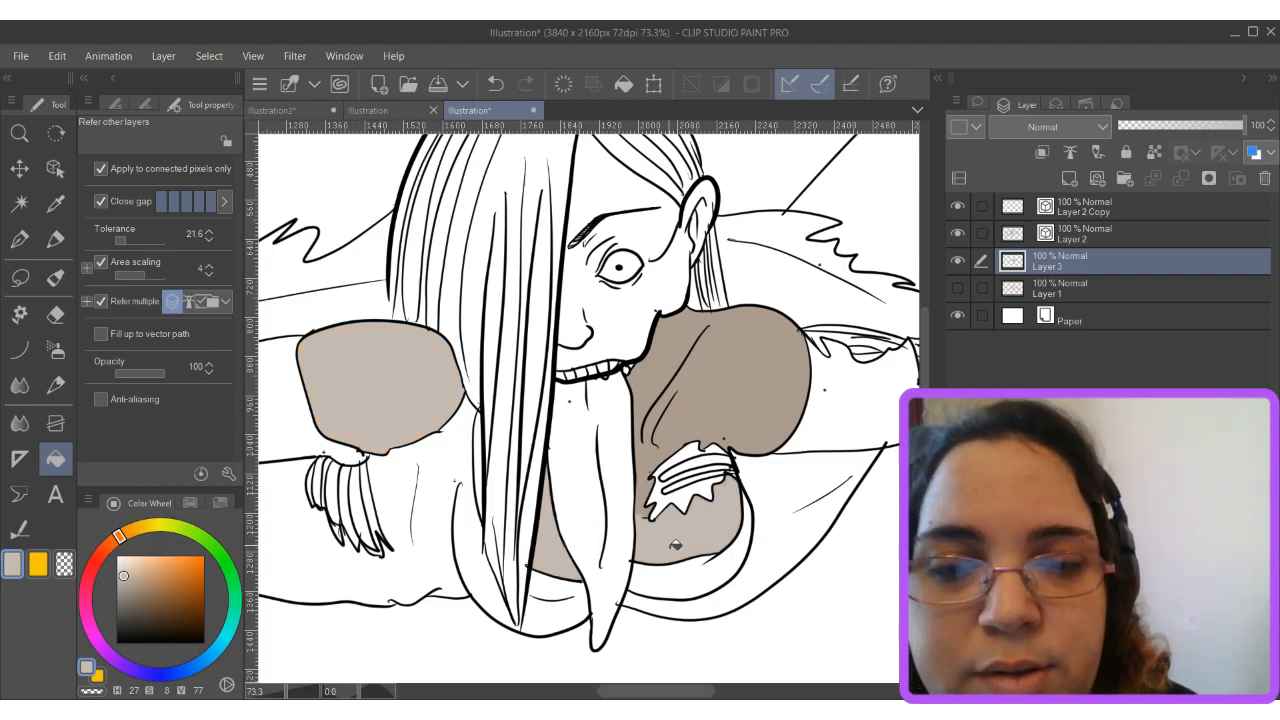
{"action": "left_click", "coordinate": [614, 329]}
{"action": "left_click", "coordinate": [650, 231]}
{"action": "left_click", "coordinate": [614, 190]}
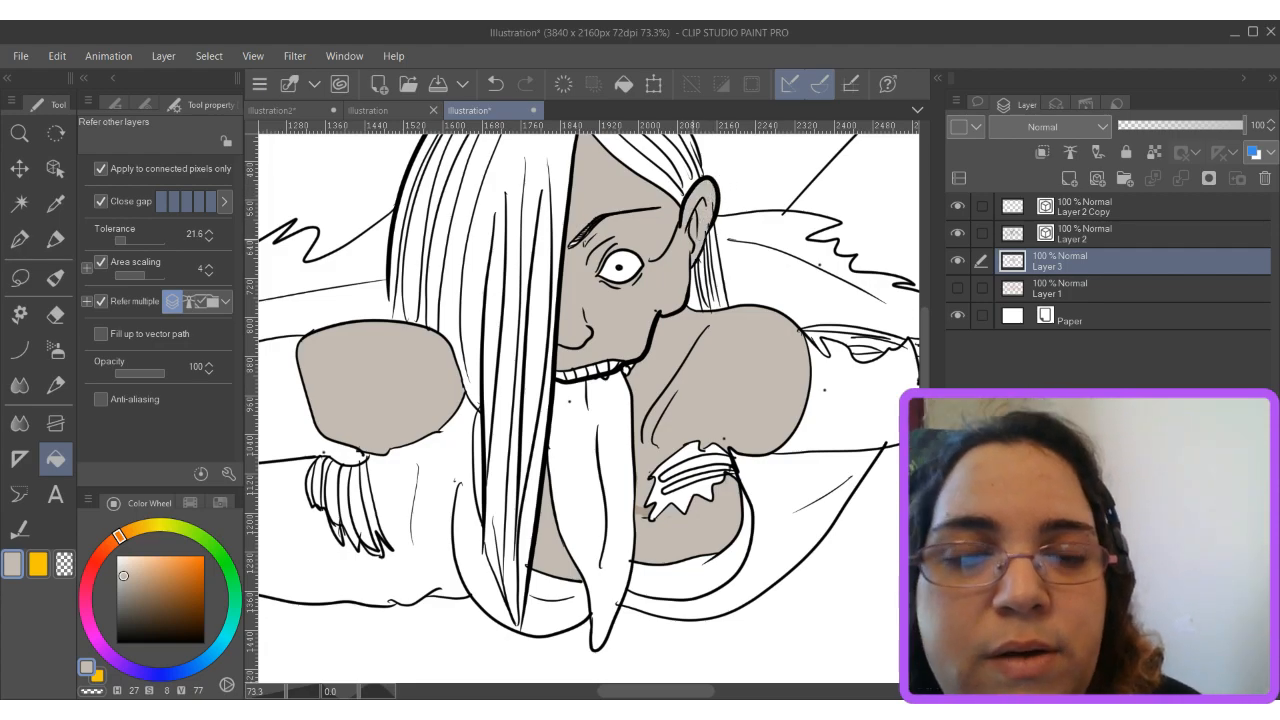
Fill the clawed foot of the left front limb with the light warm grey skin tone.
{"action": "left_click_drag", "start_coordinate": [750, 400], "coordinate": [456, 410]}
{"action": "left_click_drag", "start_coordinate": [640, 520], "coordinate": [656, 298]}
{"action": "scroll", "coordinate": [680, 410], "scroll_direction": "down", "scroll_amount": 1}
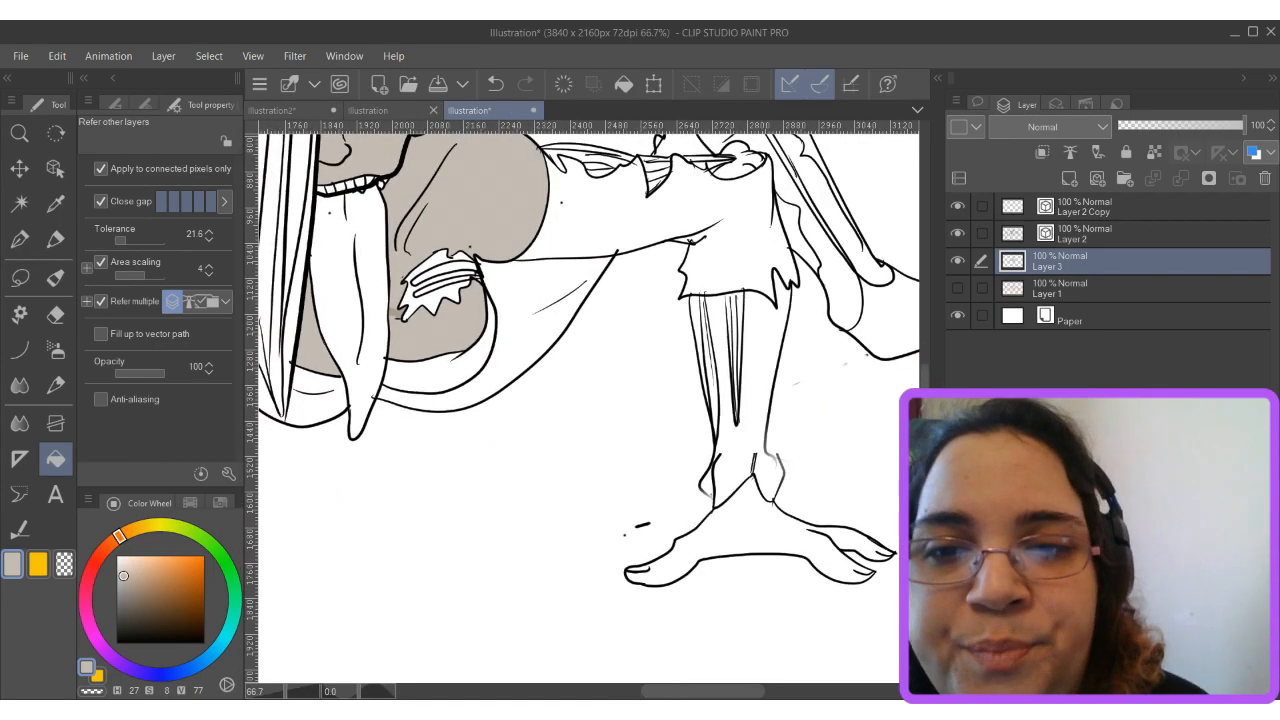
{"action": "left_click_drag", "start_coordinate": [440, 340], "coordinate": [735, 432]}
{"action": "left_click_drag", "start_coordinate": [590, 400], "coordinate": [583, 452]}
{"action": "left_click_drag", "start_coordinate": [440, 400], "coordinate": [734, 414]}
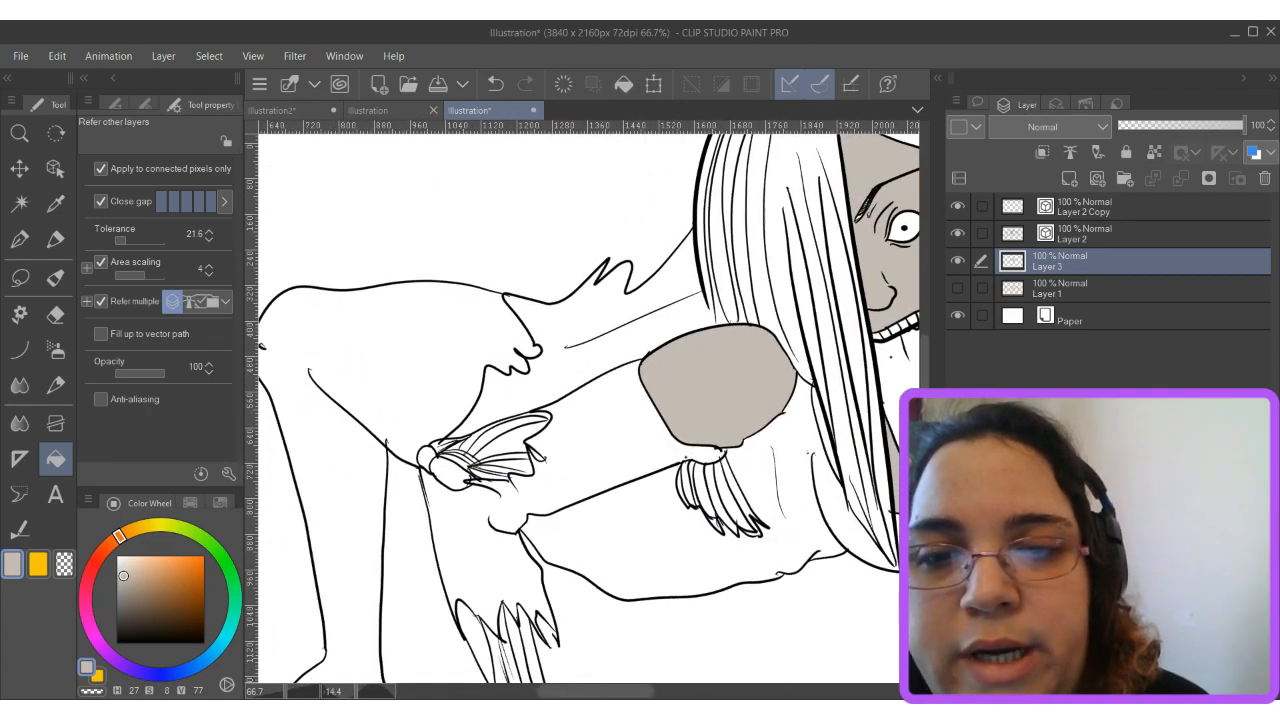
{"action": "scroll", "coordinate": [590, 410], "scroll_direction": "down", "scroll_amount": 2}
{"action": "left_click_drag", "start_coordinate": [640, 450], "coordinate": [621, 355]}
{"action": "left_click", "coordinate": [585, 485]}
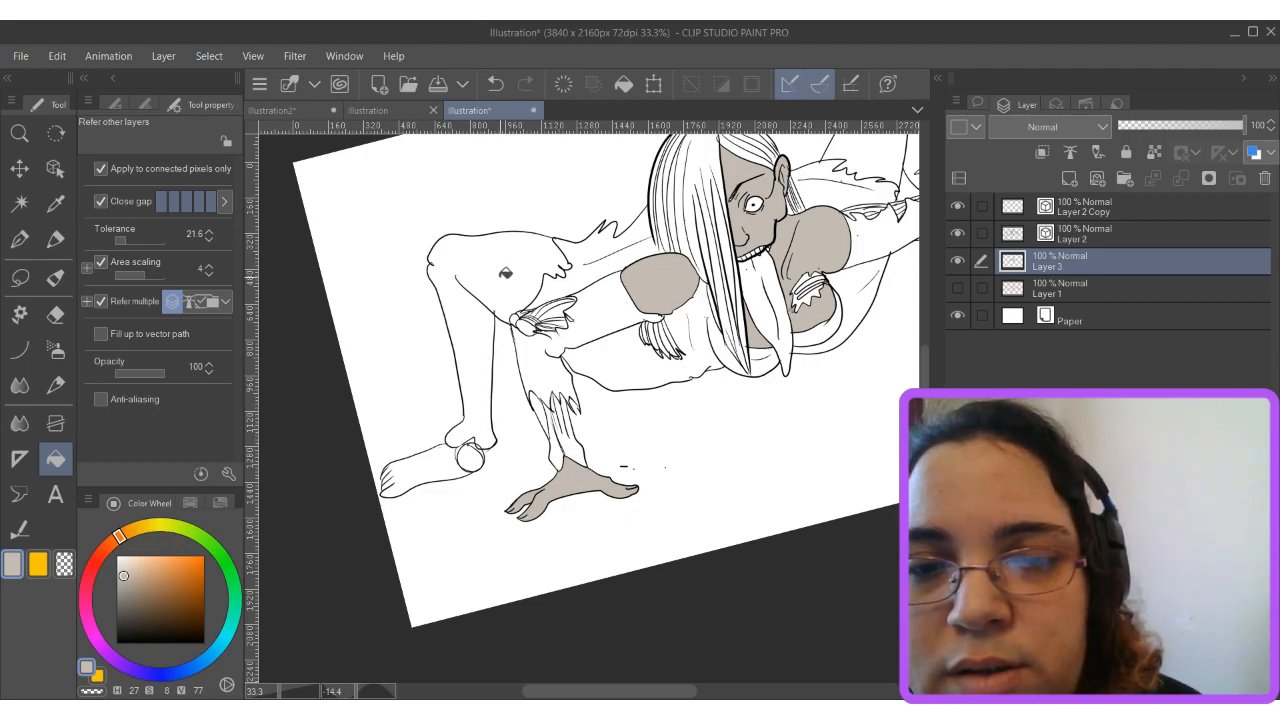
Fill the thigh, knee and remaining skin along the shin of the raised rear leg with the grey skin tone.
{"action": "left_click_drag", "start_coordinate": [740, 320], "coordinate": [435, 444]}
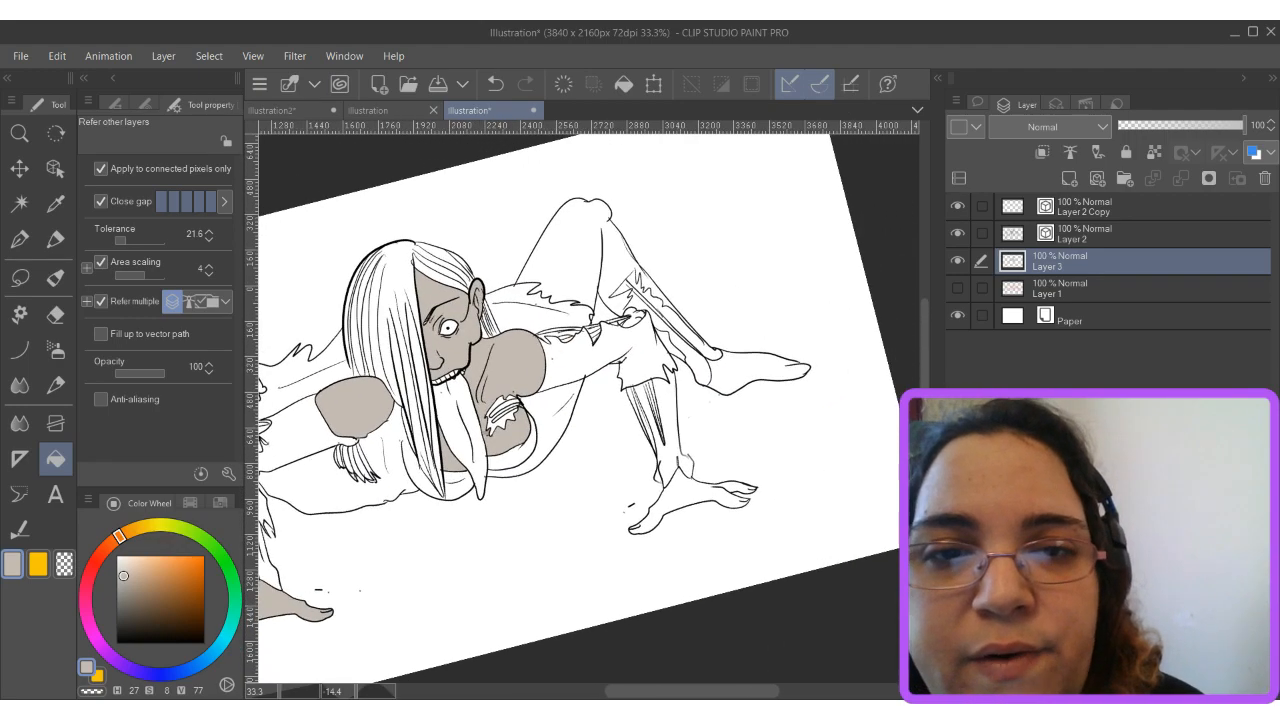
{"action": "left_click", "coordinate": [611, 283]}
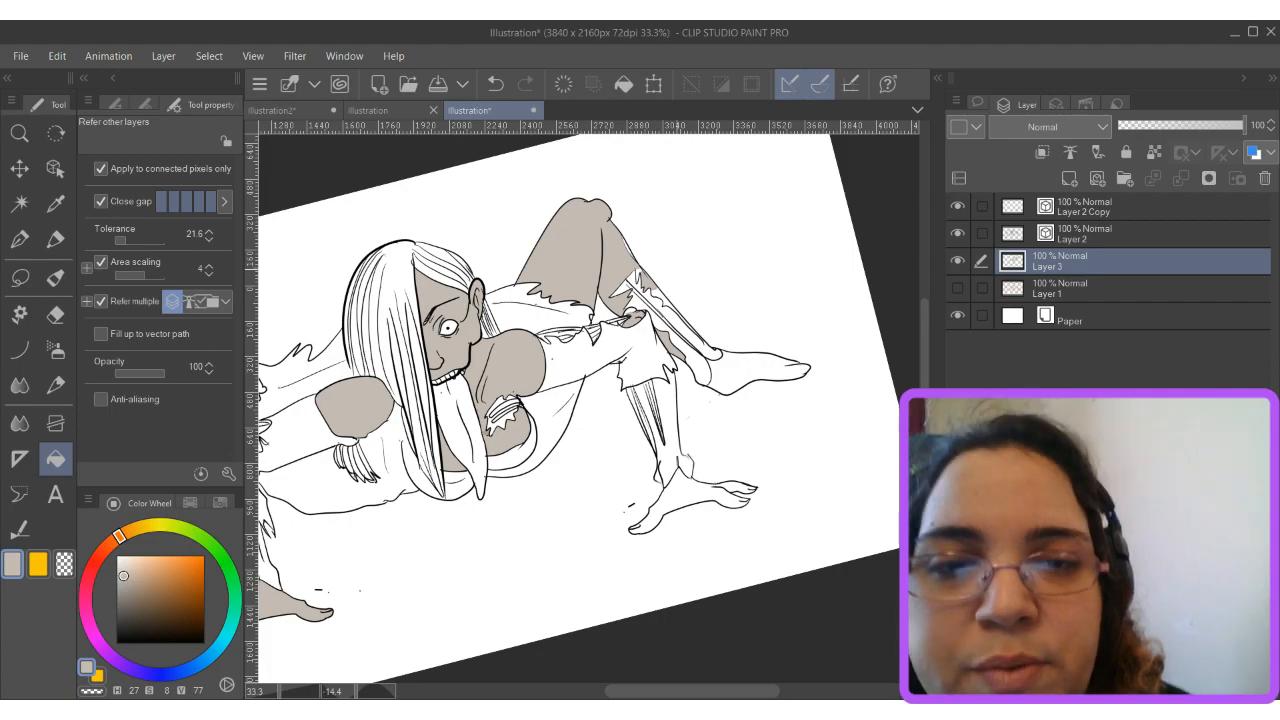
{"action": "key", "text": "ctrl+z"}
{"action": "left_click", "coordinate": [684, 402]}
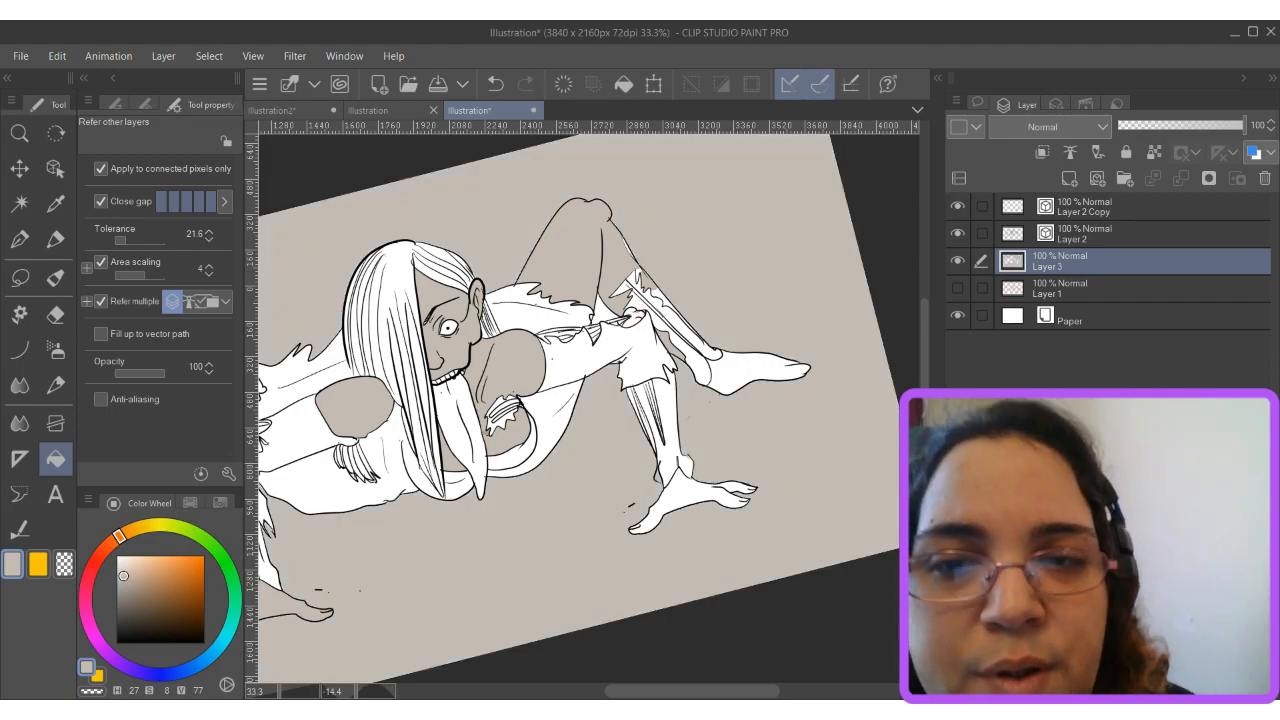
{"action": "scroll", "coordinate": [652, 359], "scroll_direction": "up", "scroll_amount": 11}
{"action": "key", "text": "ctrl+z"}
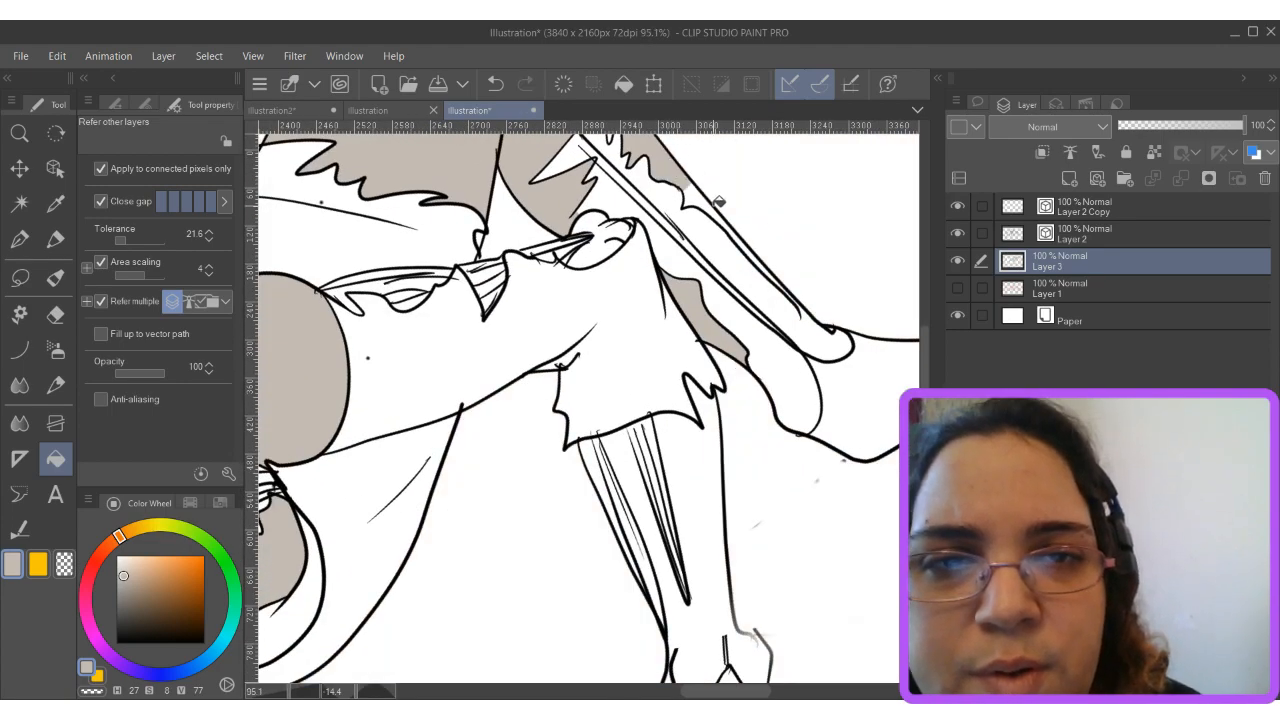
{"action": "left_click", "coordinate": [710, 200]}
{"action": "scroll", "coordinate": [580, 400], "scroll_direction": "down", "scroll_amount": 10}
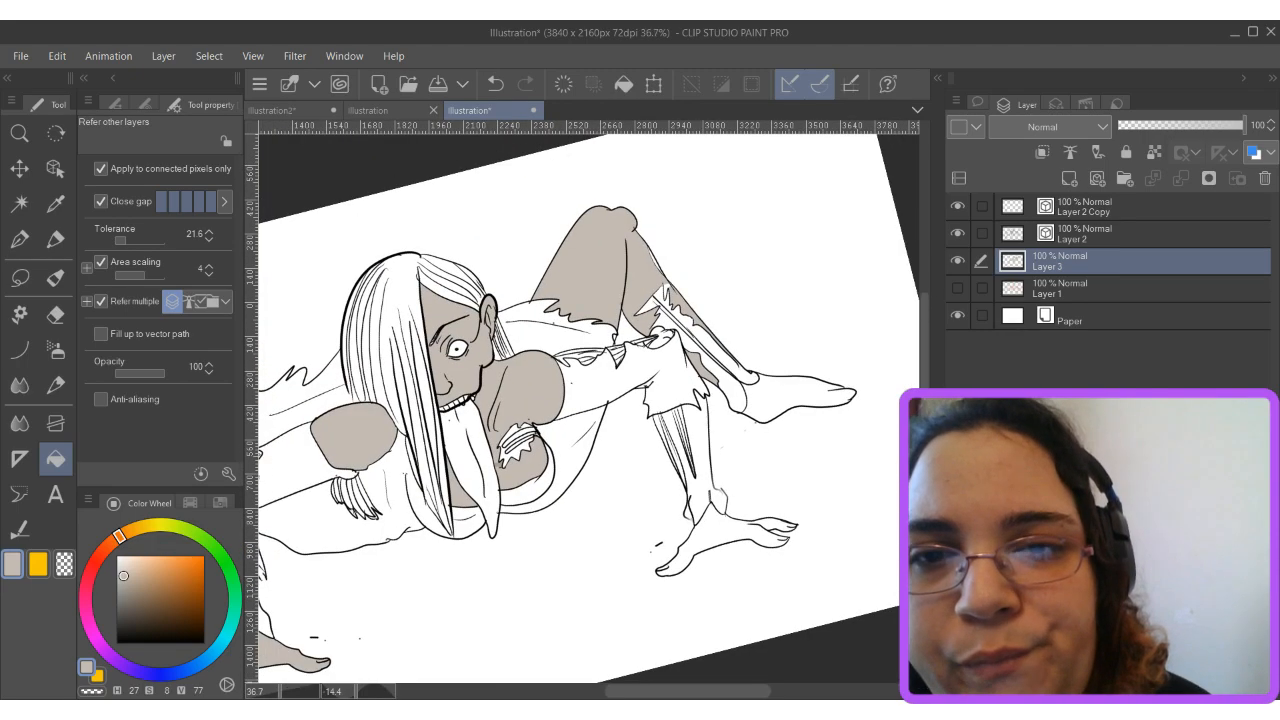
Fill all sections of the hair, including the strands beside the forehead and ear, with near-black (S 3, V 2).
{"action": "left_click", "coordinate": [134, 628]}
{"action": "left_click", "coordinate": [119, 641]}
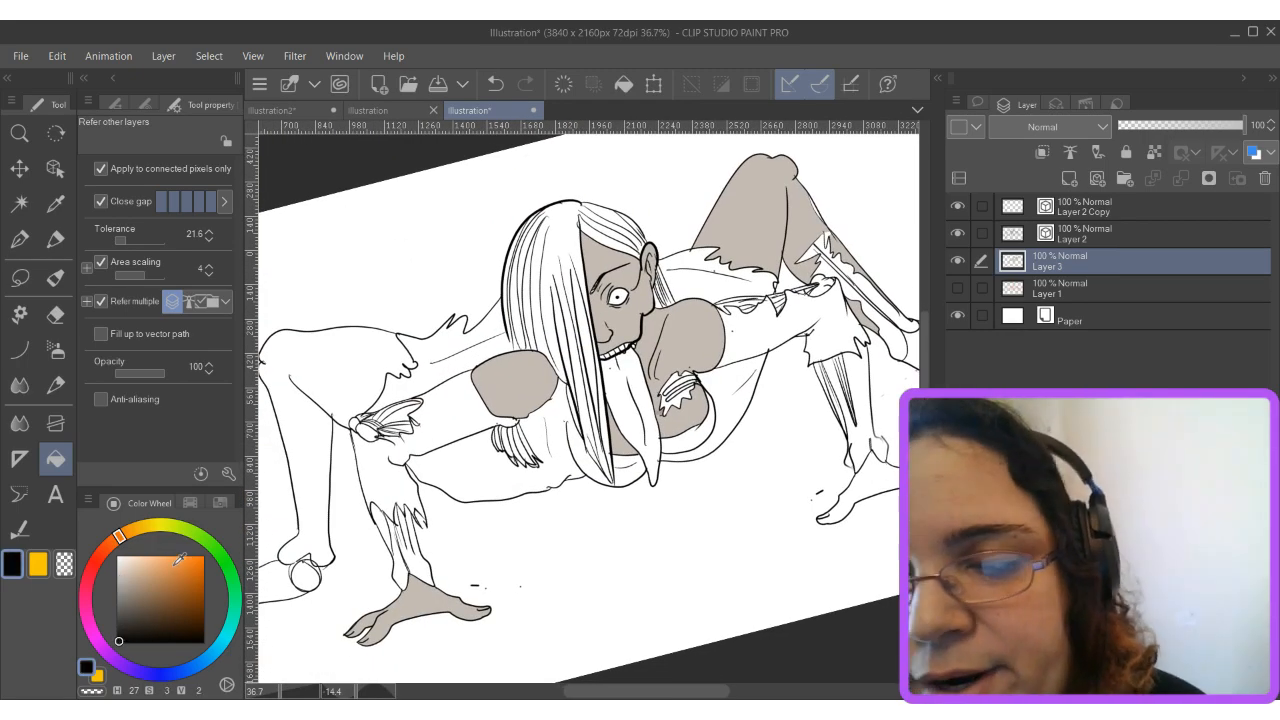
{"action": "left_click", "coordinate": [546, 256]}
{"action": "left_click", "coordinate": [533, 290]}
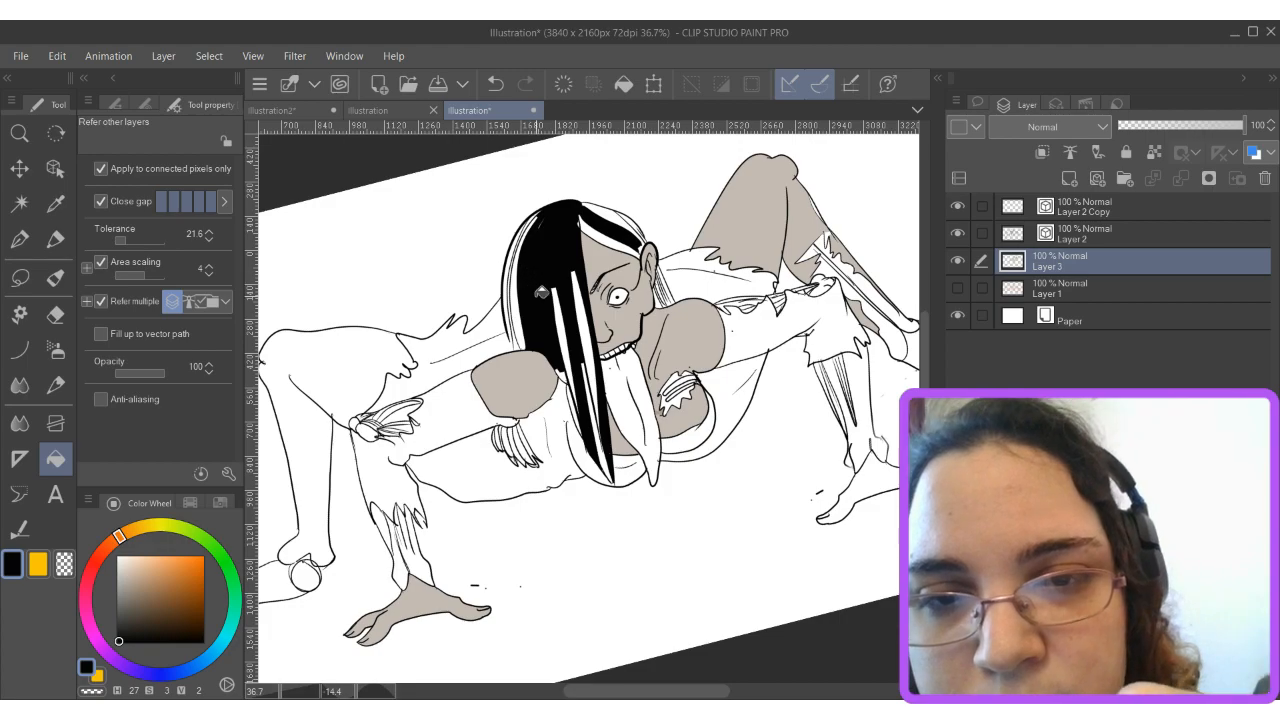
{"action": "left_click", "coordinate": [564, 350]}
{"action": "left_click", "coordinate": [588, 360]}
{"action": "left_click", "coordinate": [600, 404]}
{"action": "left_click", "coordinate": [578, 402]}
{"action": "left_click", "coordinate": [519, 300]}
{"action": "left_click", "coordinate": [517, 295]}
{"action": "left_click", "coordinate": [513, 274]}
{"action": "left_click", "coordinate": [607, 238]}
{"action": "left_click", "coordinate": [612, 216]}
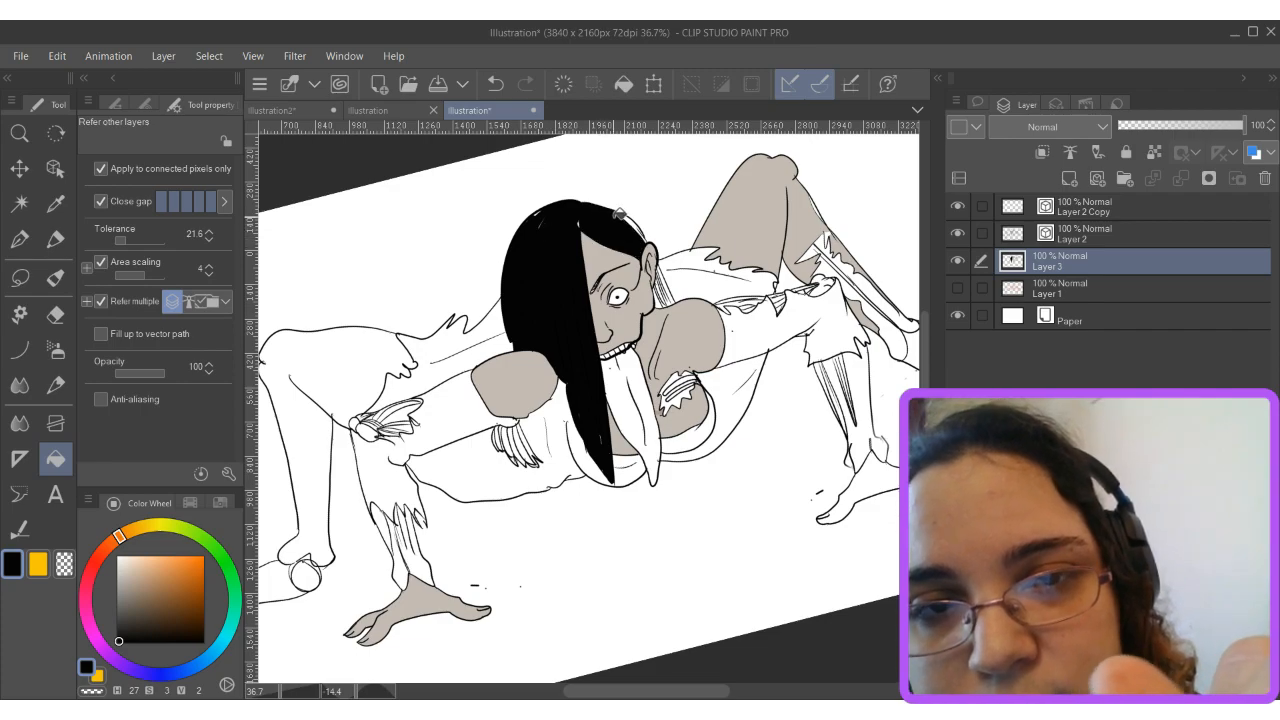
{"action": "left_click", "coordinate": [645, 232]}
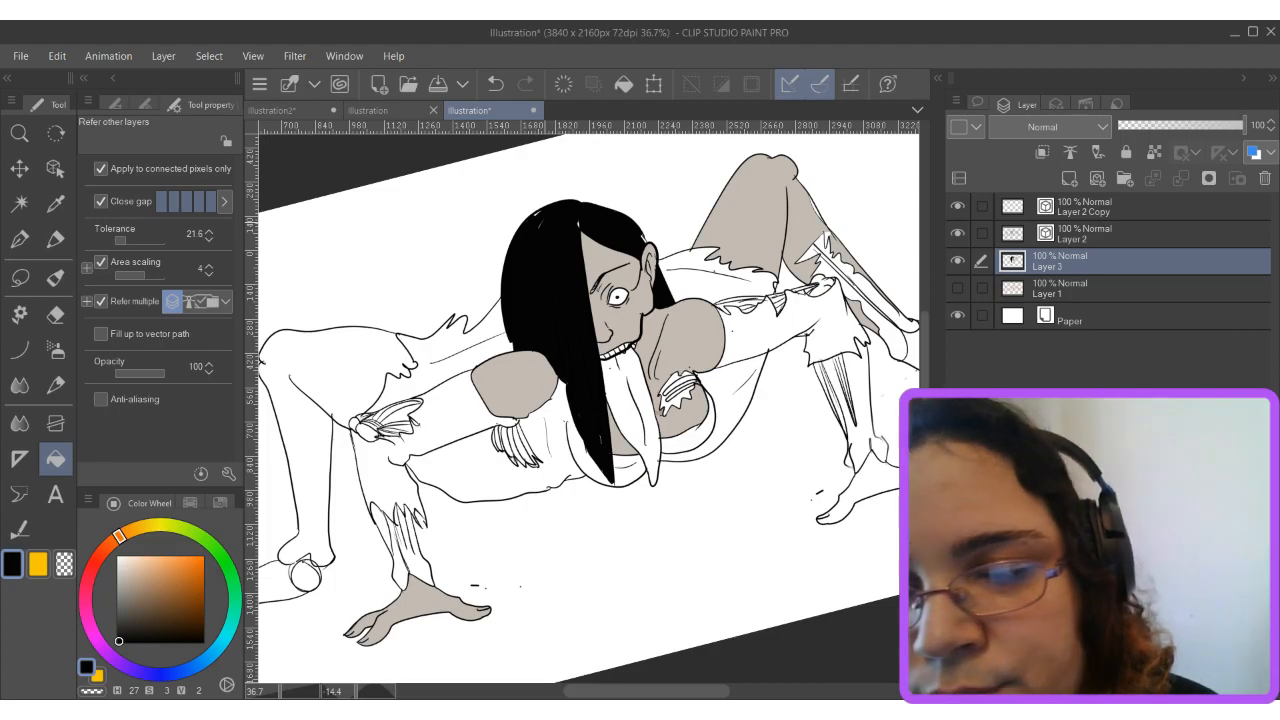
Fill both halves of the long tongue with a coral red (H 0, S 49, V 85).
{"action": "left_click", "coordinate": [98, 556]}
{"action": "mouse_move", "coordinate": [151, 560]}
{"action": "left_mouse_down"}
{"action": "mouse_move", "coordinate": [186, 562]}
{"action": "mouse_move", "coordinate": [159, 568]}
{"action": "left_mouse_up"}
{"action": "left_click", "coordinate": [96, 559]}
{"action": "key", "text": "ctrl+z"}
{"action": "left_click", "coordinate": [619, 376]}
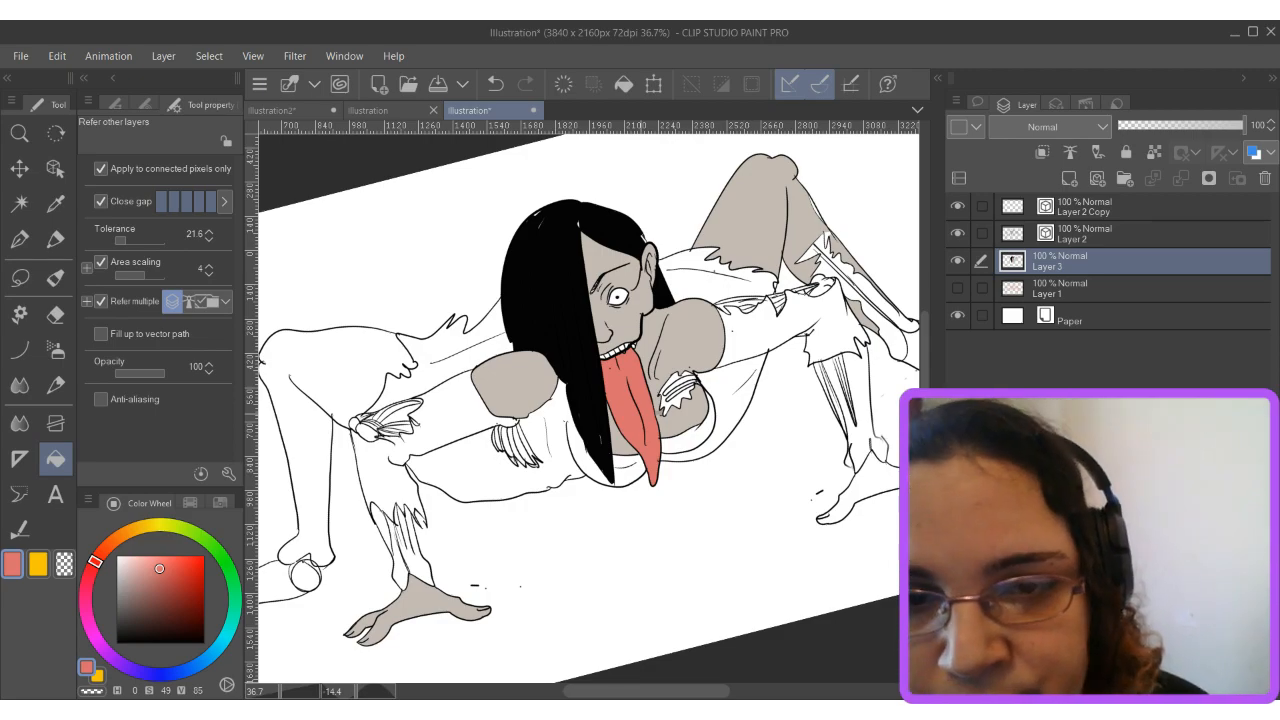
{"action": "scroll", "coordinate": [276, 440], "scroll_direction": "up", "scroll_amount": 5}
{"action": "left_click", "coordinate": [680, 500]}
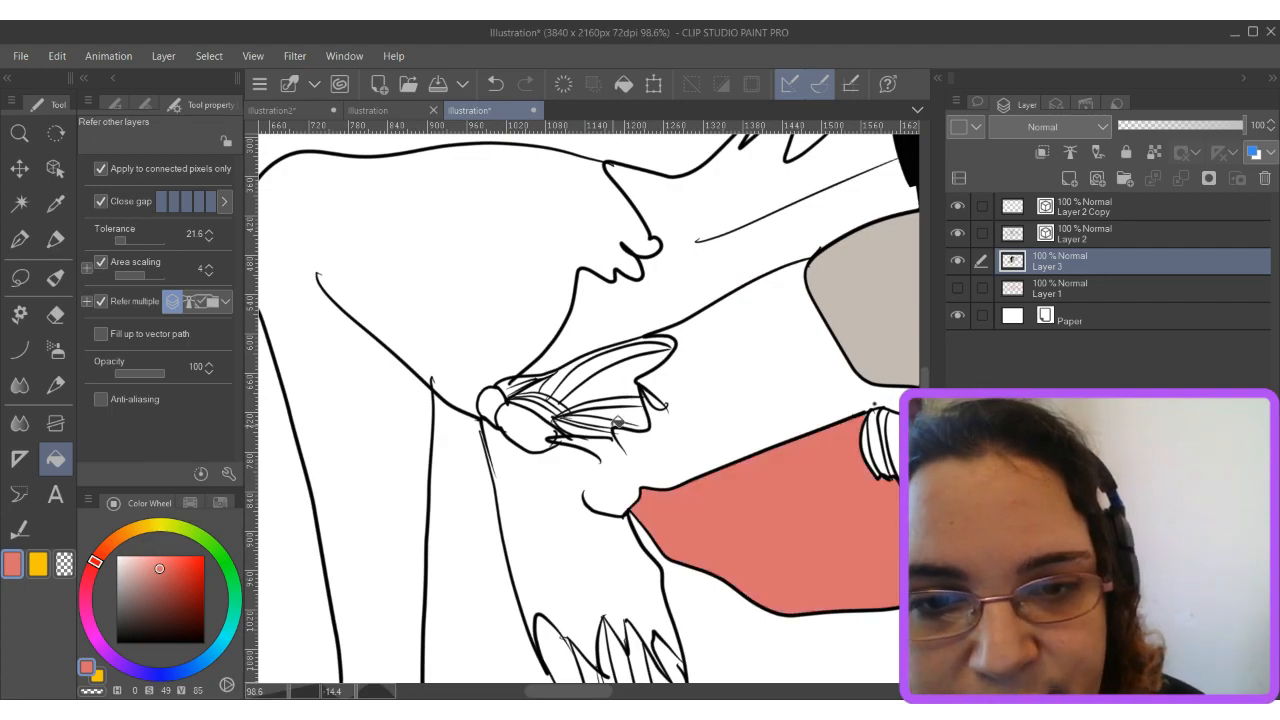
{"action": "key", "text": "ctrl+z"}
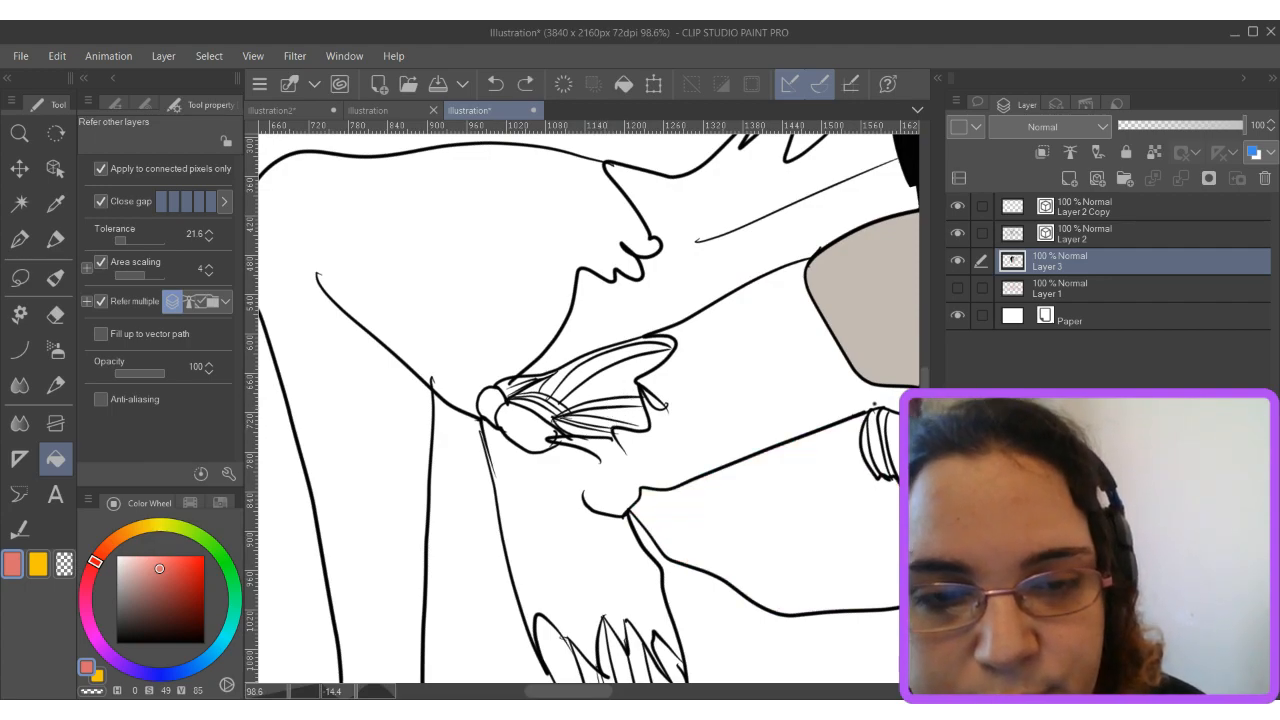
Fill the torn muscle strands beside the left elbow joint with the coral red.
{"action": "left_click", "coordinate": [617, 382]}
{"action": "left_click", "coordinate": [615, 412]}
{"action": "left_click", "coordinate": [595, 424]}
{"action": "left_click", "coordinate": [573, 382]}
{"action": "left_click", "coordinate": [535, 386]}
{"action": "left_click", "coordinate": [548, 402]}
{"action": "left_click", "coordinate": [550, 404]}
Fill the exposed muscle strip beside the shoulder on the right upper arm with the coral red.
{"action": "scroll", "coordinate": [708, 420], "scroll_direction": "down", "scroll_amount": 2}
{"action": "left_click_drag", "start_coordinate": [708, 420], "coordinate": [487, 360]}
{"action": "left_click_drag", "start_coordinate": [730, 380], "coordinate": [447, 452]}
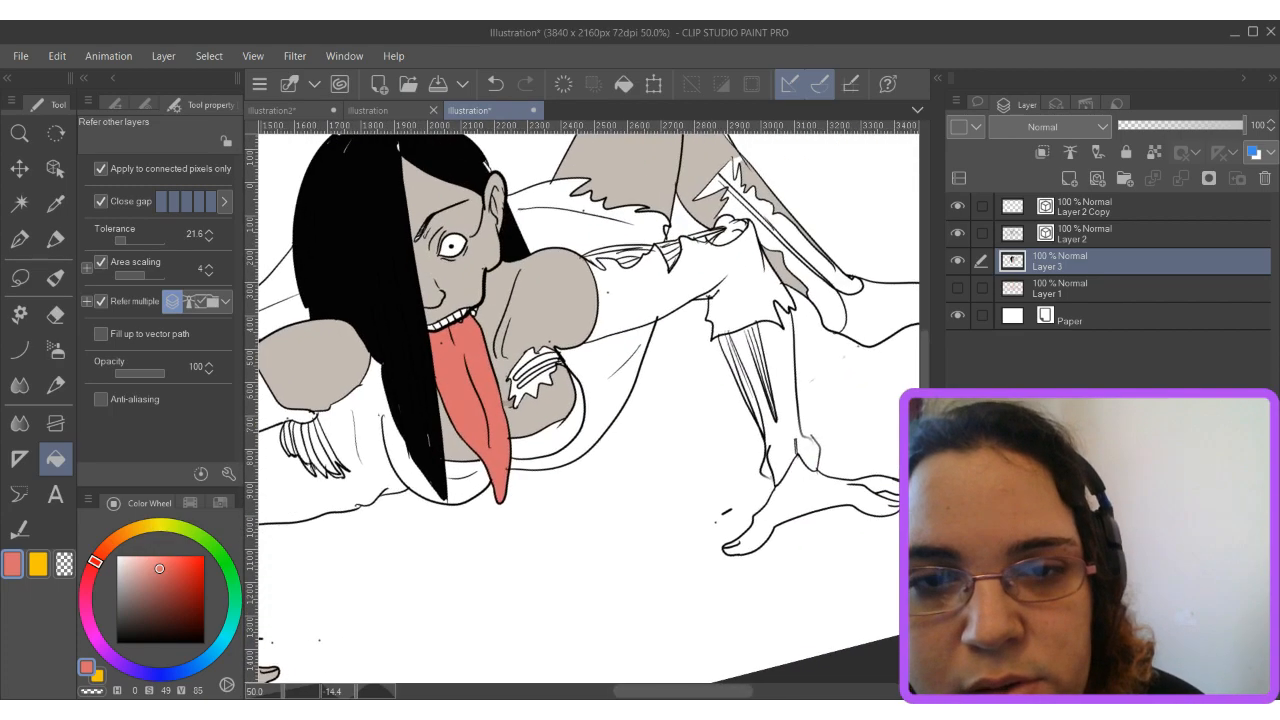
{"action": "scroll", "coordinate": [560, 330], "scroll_direction": "up", "scroll_amount": 4}
{"action": "left_click_drag", "start_coordinate": [512, 220], "coordinate": [514, 436]}
{"action": "left_click", "coordinate": [514, 436]}
{"action": "left_click", "coordinate": [560, 440]}
{"action": "left_click", "coordinate": [605, 460]}
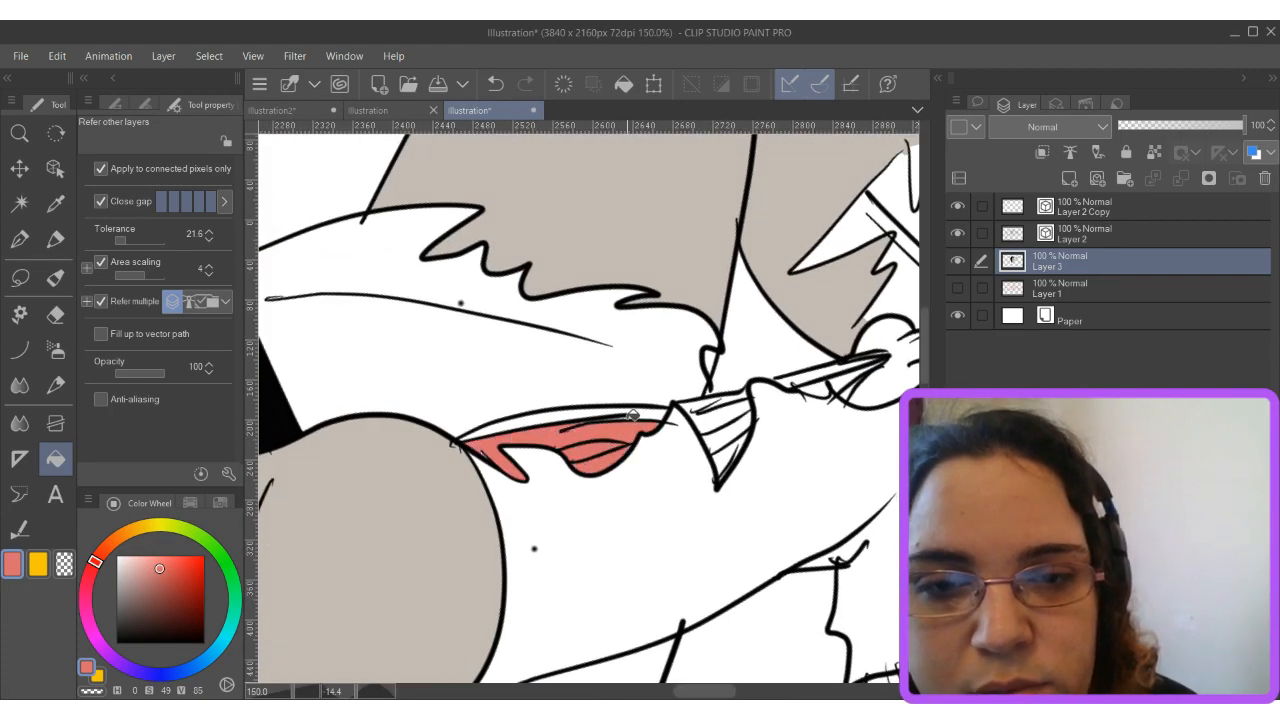
{"action": "left_click", "coordinate": [634, 417]}
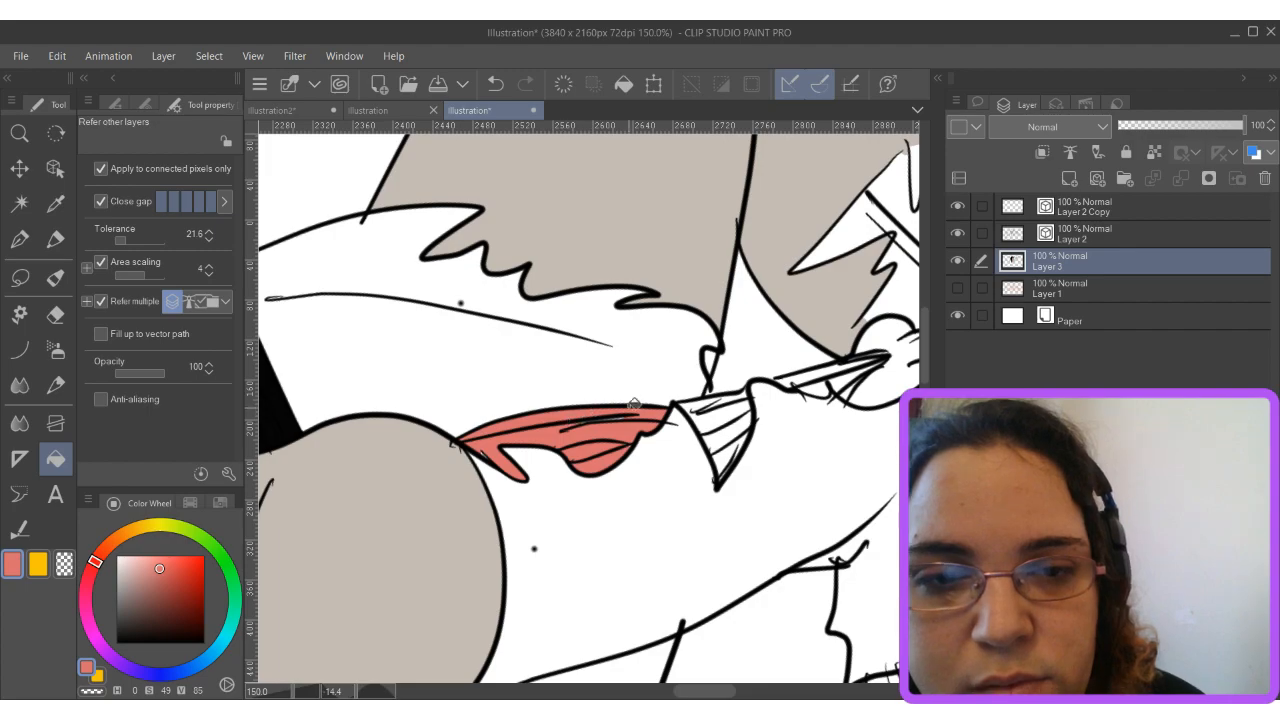
Fill the pointed muscle flap and the thin strips leading to the right elbow with the coral red.
{"action": "left_click", "coordinate": [727, 445]}
{"action": "left_click", "coordinate": [722, 430]}
{"action": "left_click", "coordinate": [708, 408]}
{"action": "left_click", "coordinate": [800, 374]}
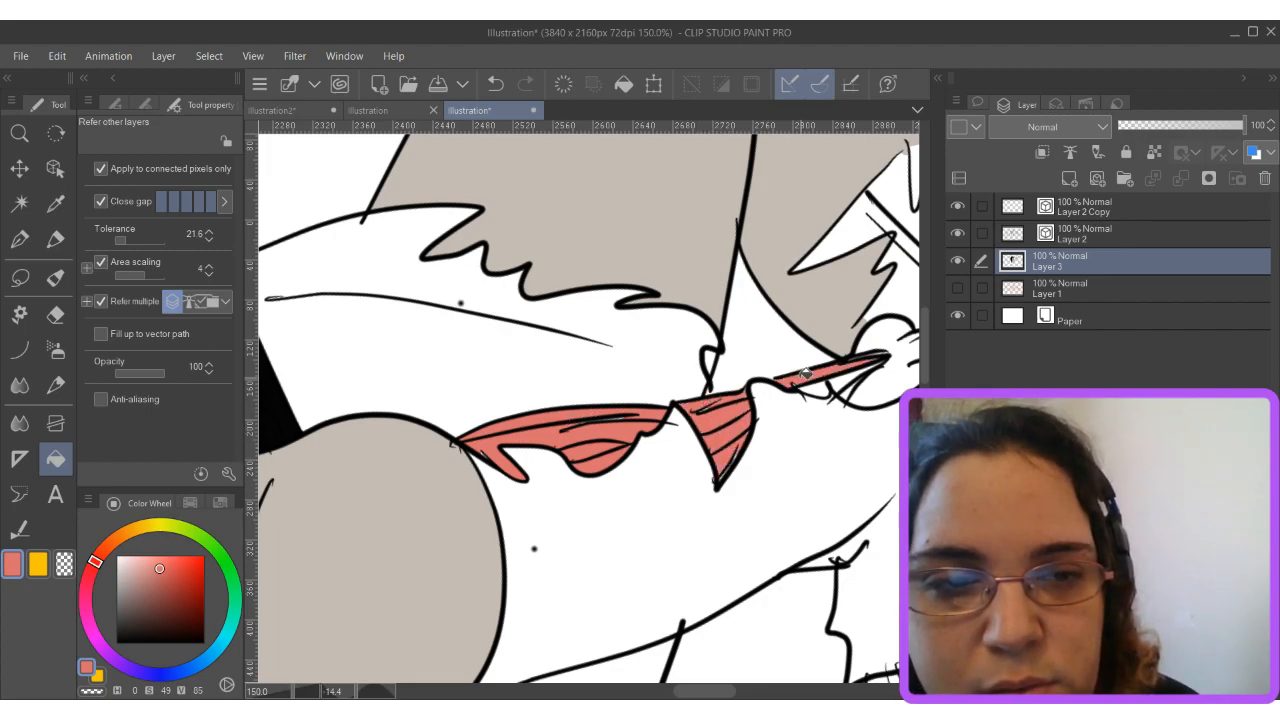
{"action": "left_click", "coordinate": [818, 388]}
{"action": "left_click", "coordinate": [850, 370]}
Fill the two long muscle strips below the torn skin of the right forearm with the coral red.
{"action": "scroll", "coordinate": [846, 376], "scroll_direction": "down", "scroll_amount": 2}
{"action": "mouse_move", "coordinate": [846, 376]}
{"action": "left_mouse_down"}
{"action": "mouse_move", "coordinate": [624, 312]}
{"action": "mouse_move", "coordinate": [586, 194]}
{"action": "left_mouse_up"}
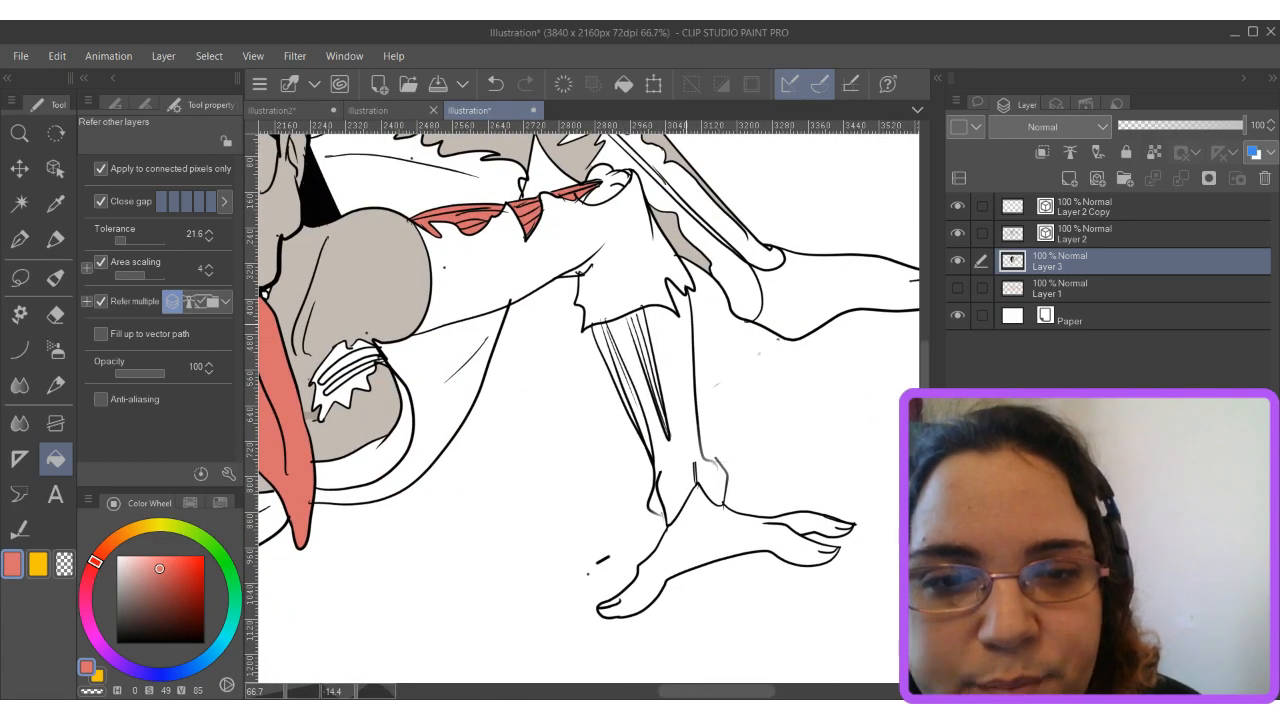
{"action": "scroll", "coordinate": [657, 360], "scroll_direction": "up", "scroll_amount": 3}
{"action": "left_click", "coordinate": [597, 482]}
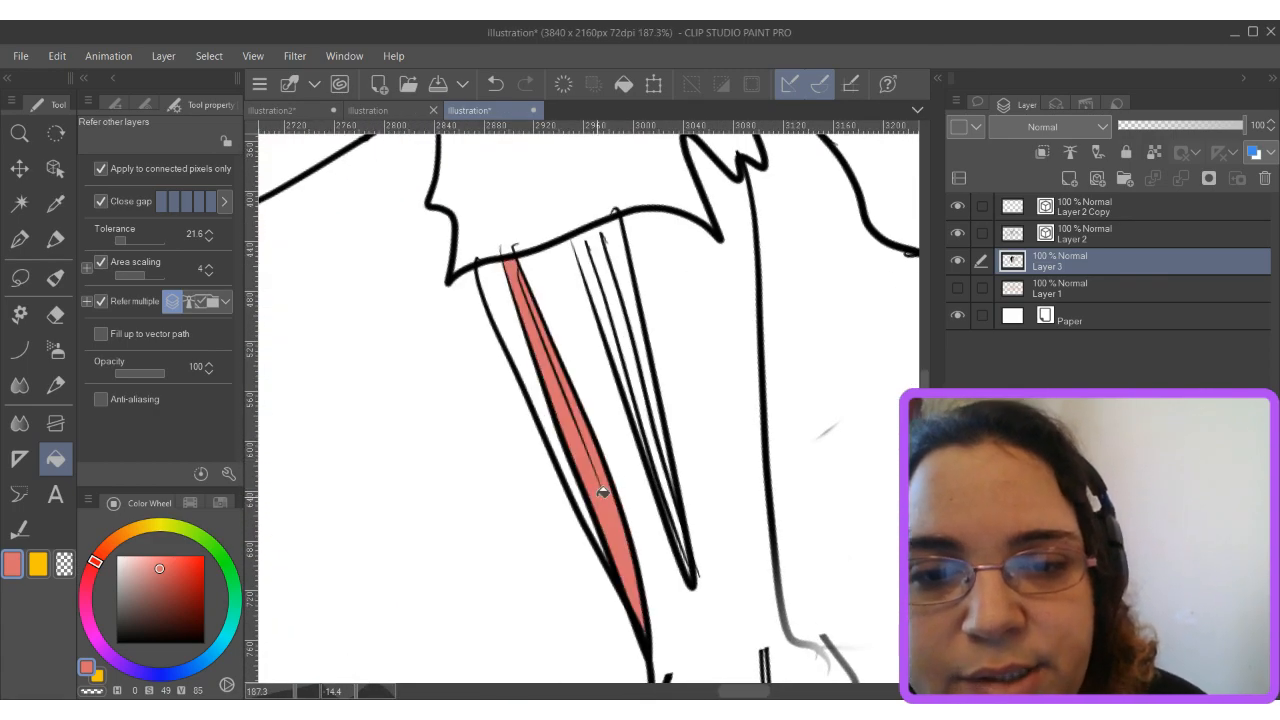
{"action": "left_click", "coordinate": [626, 273]}
{"action": "left_click", "coordinate": [603, 286]}
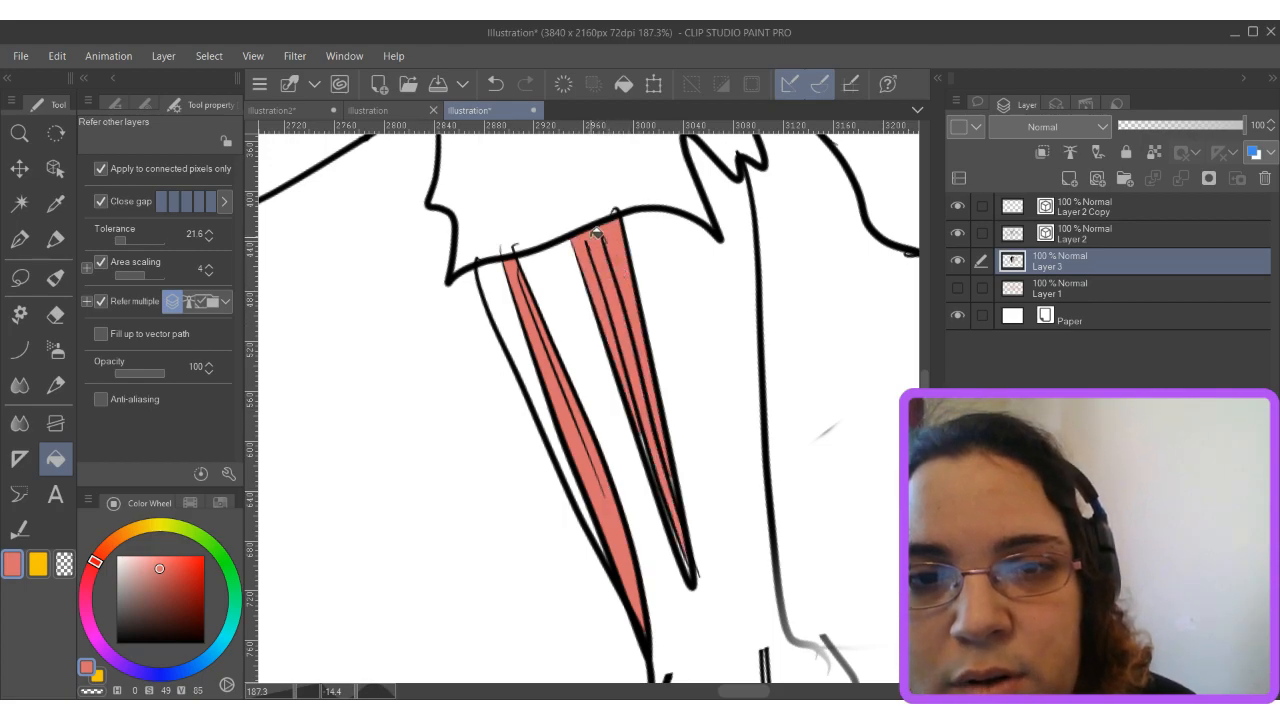
{"action": "left_click", "coordinate": [519, 322]}
{"action": "scroll", "coordinate": [760, 445], "scroll_direction": "down", "scroll_amount": 3}
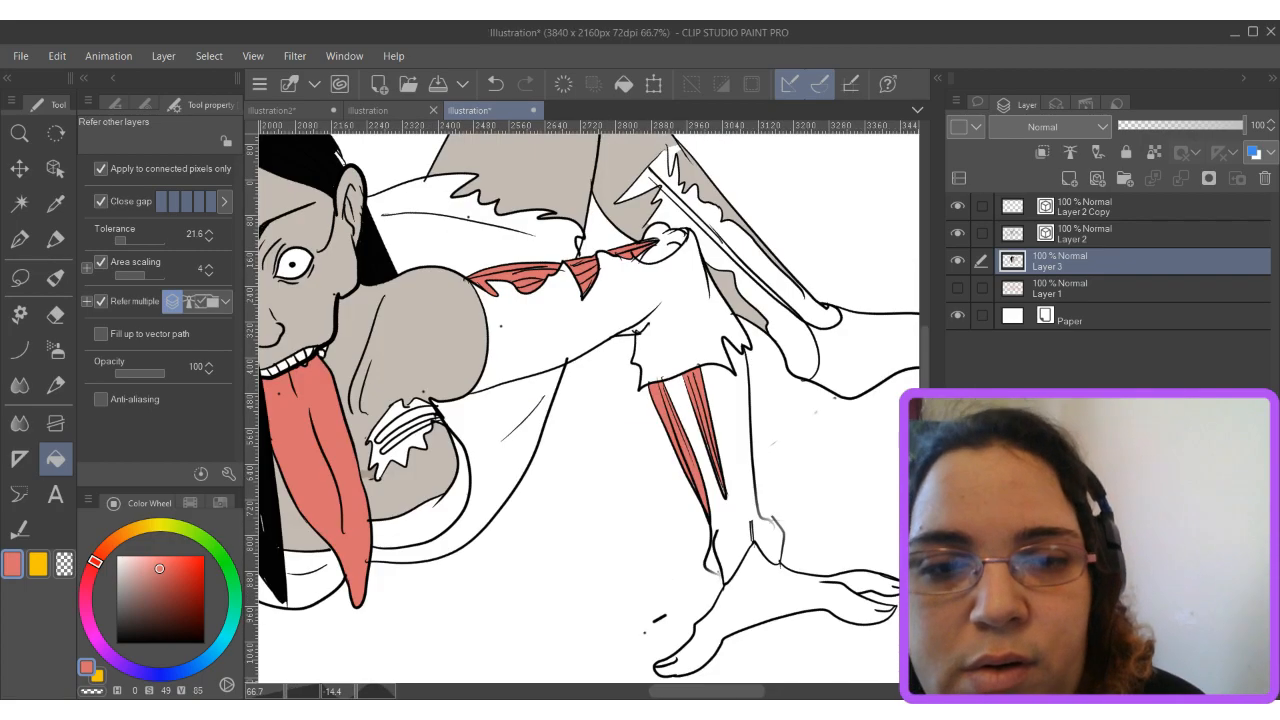
Fill the right front foot and the outstretched rear foot with the skin tone sampled from the left front foot (H 26, S 8, V 77).
{"action": "left_click_drag", "start_coordinate": [817, 655], "coordinate": [707, 378]}
{"action": "scroll", "coordinate": [707, 380], "scroll_direction": "down", "scroll_amount": 3}
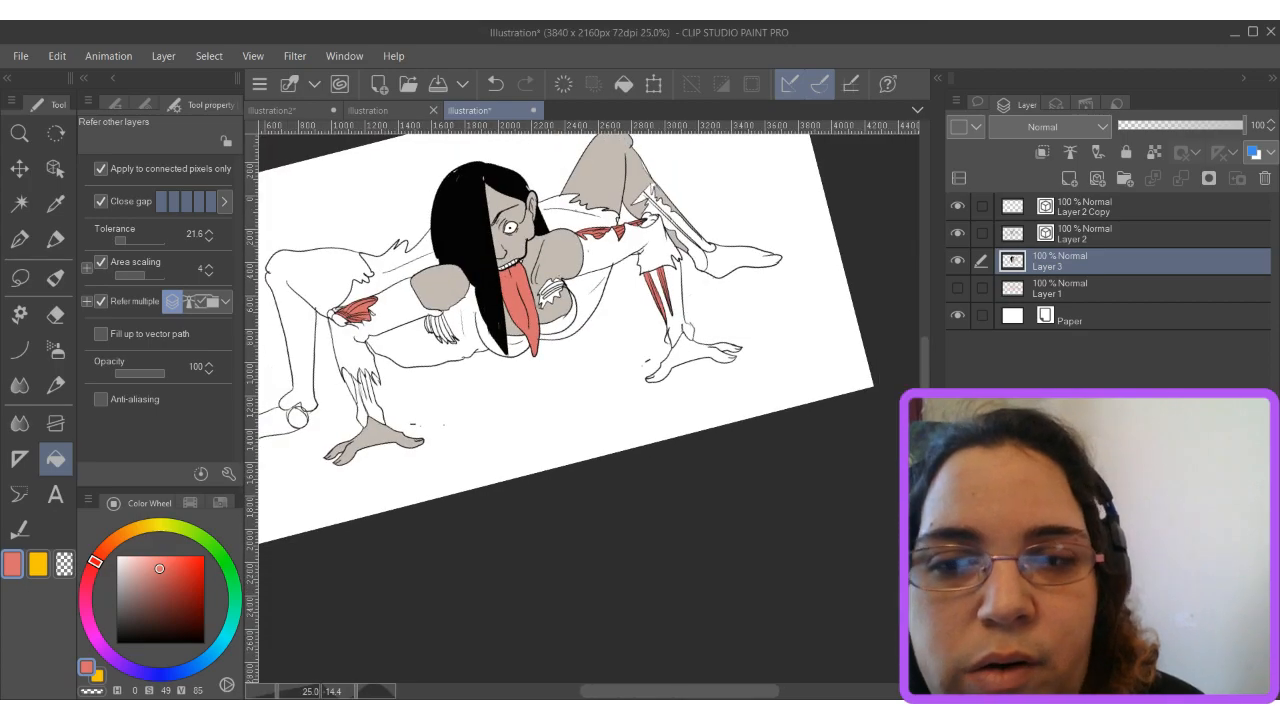
{"action": "left_click", "coordinate": [384, 418], "text": "alt"}
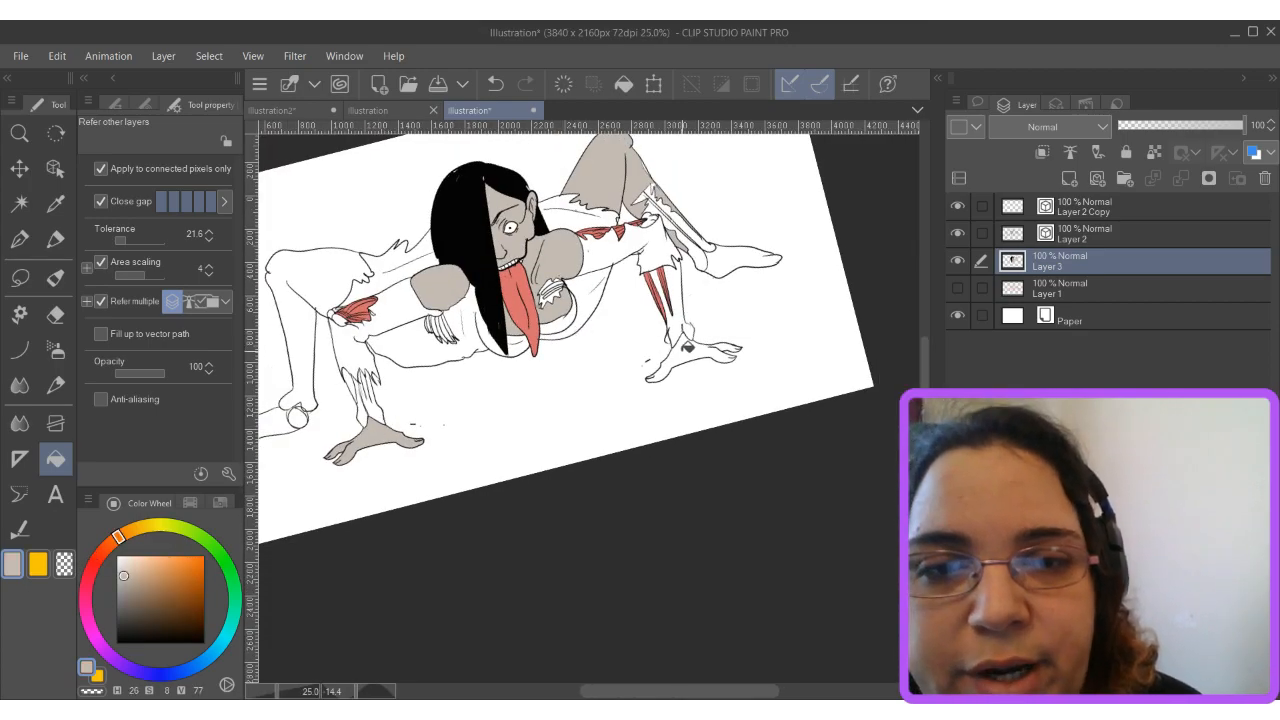
{"action": "left_click", "coordinate": [686, 346]}
{"action": "scroll", "coordinate": [680, 363], "scroll_direction": "up", "scroll_amount": 2}
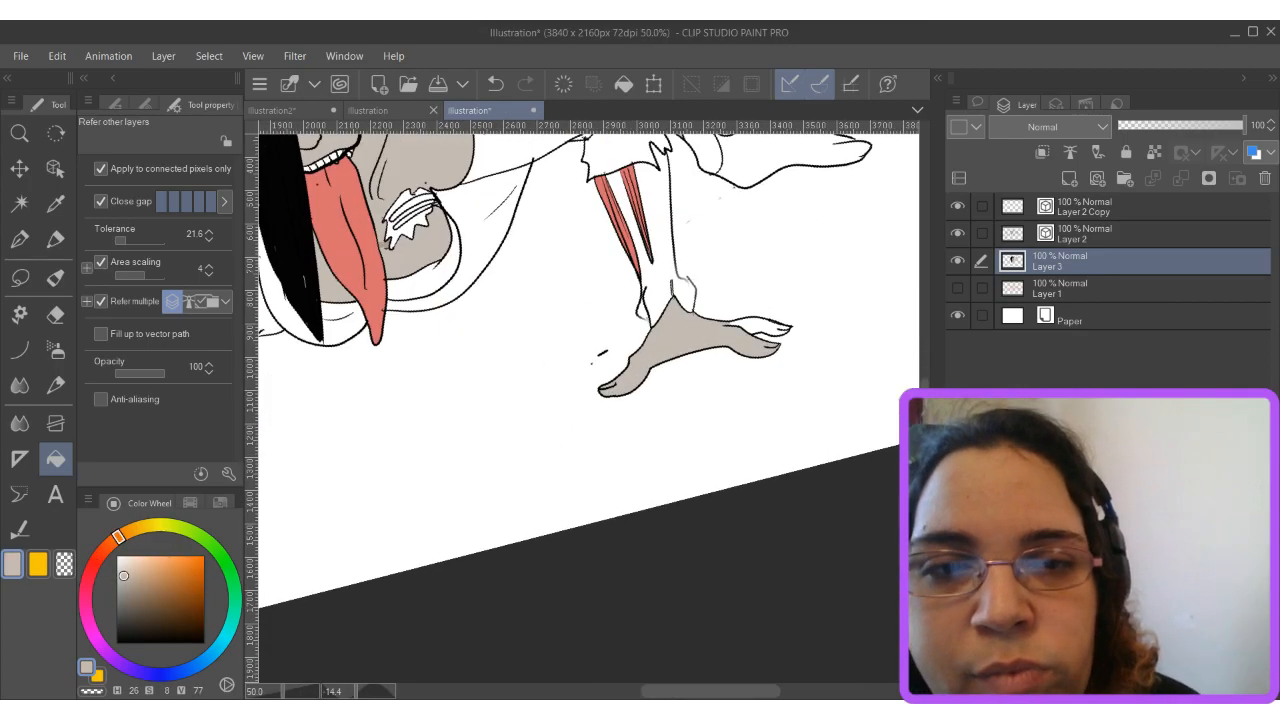
{"action": "left_click_drag", "start_coordinate": [777, 143], "coordinate": [631, 379]}
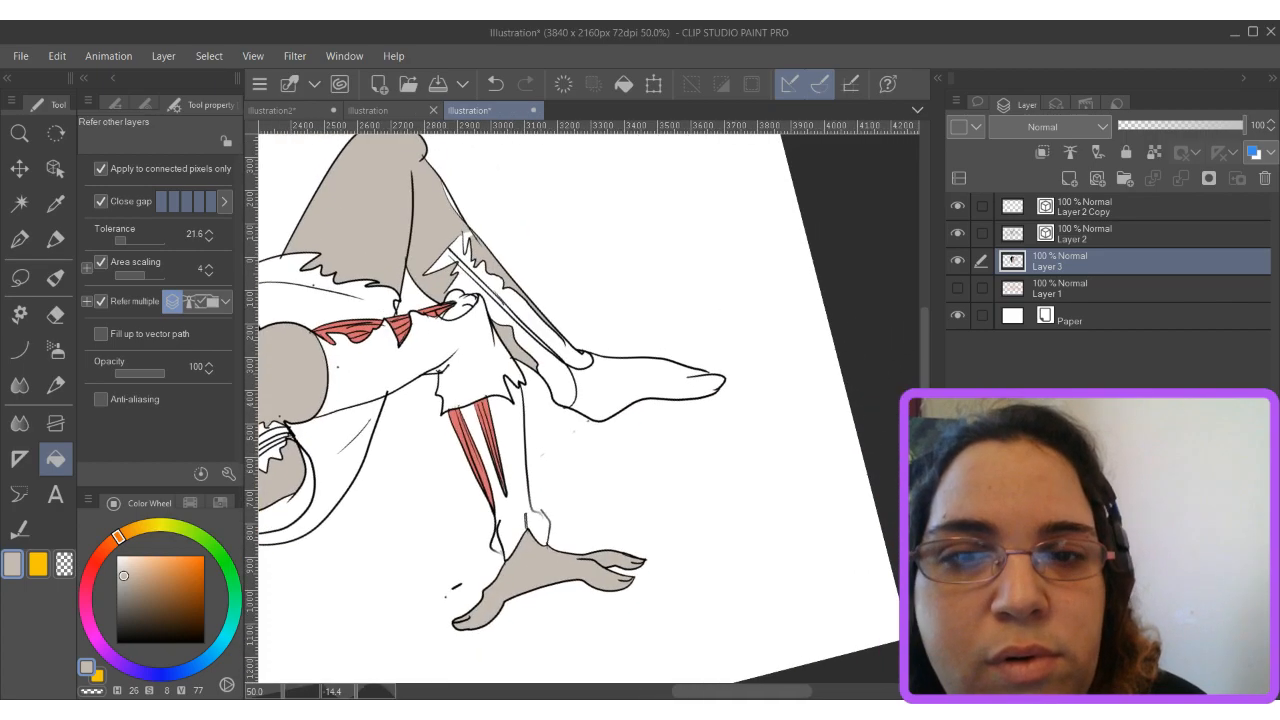
{"action": "left_click", "coordinate": [632, 381]}
{"action": "scroll", "coordinate": [624, 473], "scroll_direction": "down", "scroll_amount": 2}
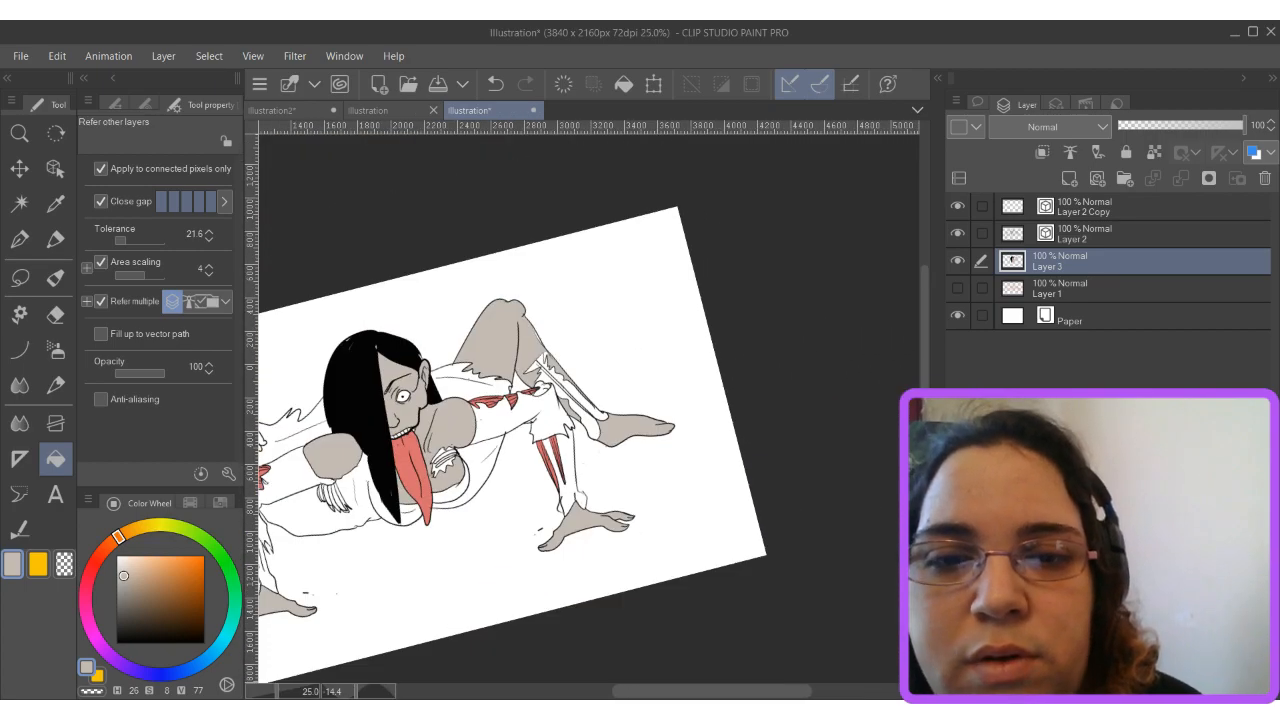
Fill the outer muscle strip of the left forearm with the red sampled from the elbow muscle (H 0, S 50, V 85).
{"action": "left_click_drag", "start_coordinate": [400, 480], "coordinate": [745, 325]}
{"action": "scroll", "coordinate": [610, 438], "scroll_direction": "up", "scroll_amount": 4}
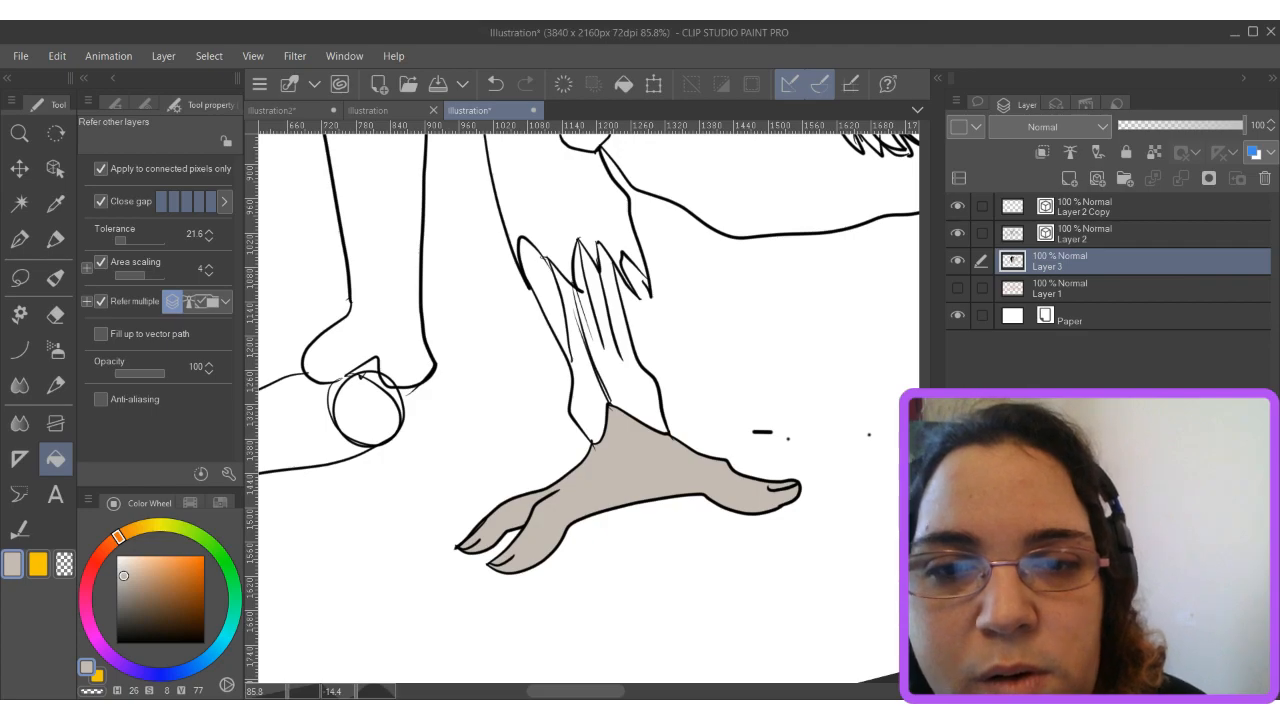
{"action": "scroll", "coordinate": [624, 396], "scroll_direction": "up", "scroll_amount": 1}
{"action": "left_click_drag", "start_coordinate": [610, 240], "coordinate": [630, 470]}
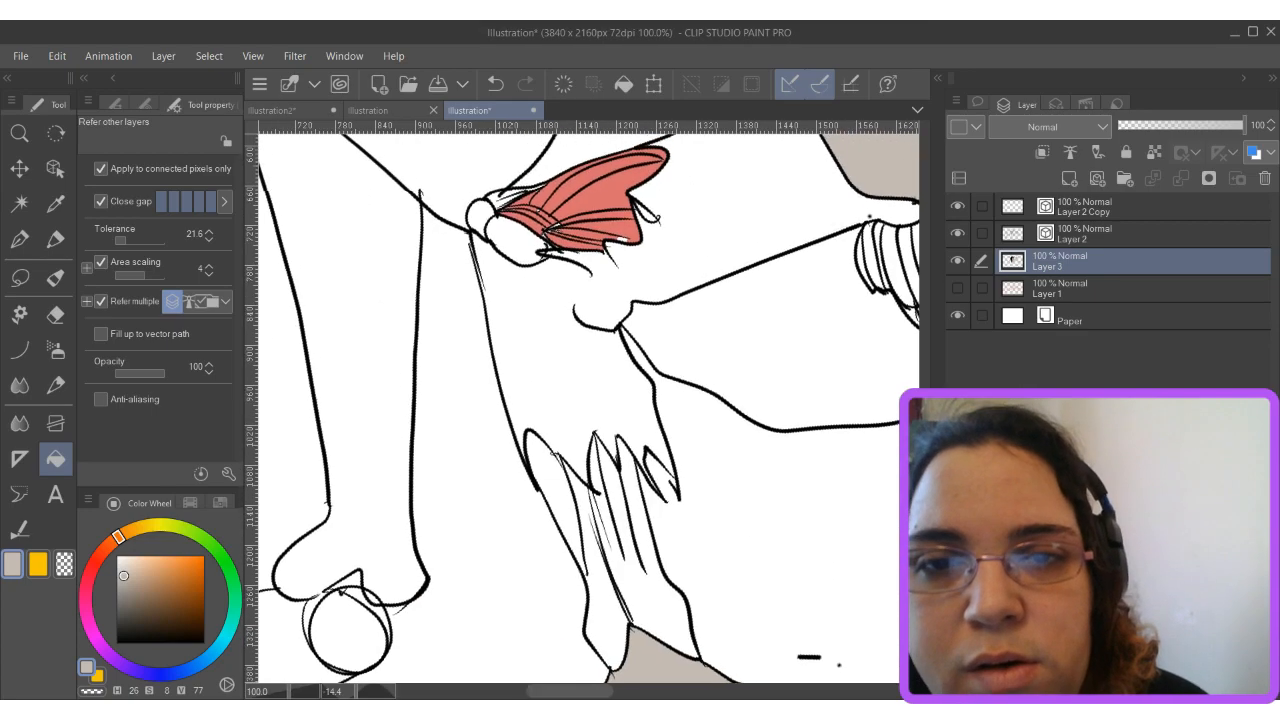
{"action": "left_click", "coordinate": [612, 196], "text": "alt"}
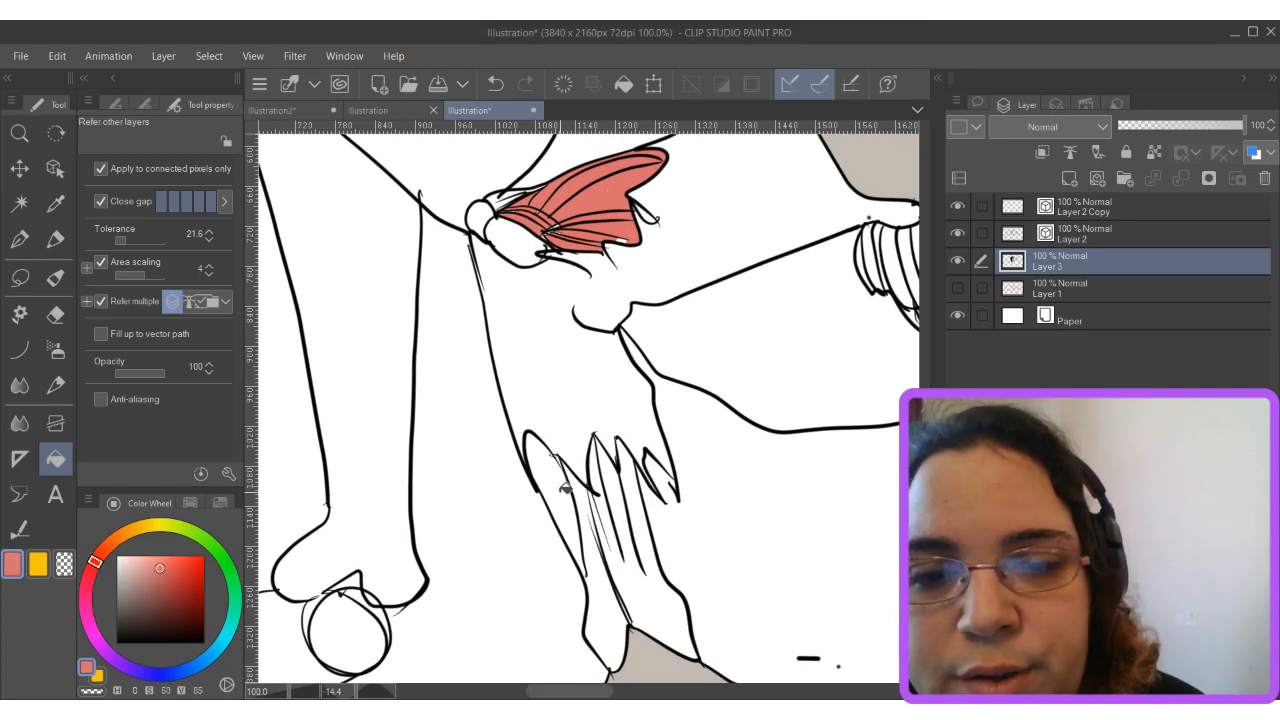
{"action": "left_click", "coordinate": [565, 481]}
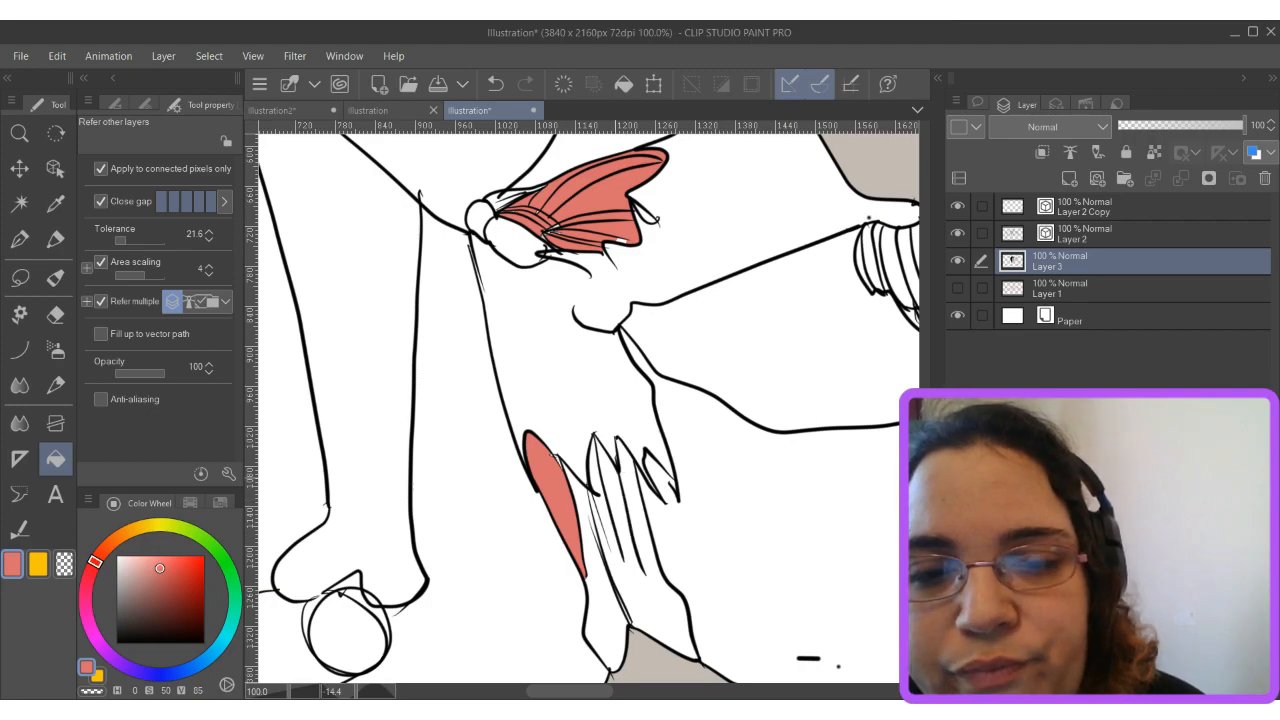
Set the drawing colour to a pale yellowish beige (H 49, S 10, V 84).
{"action": "scroll", "coordinate": [692, 494], "scroll_direction": "down", "scroll_amount": 4}
{"action": "mouse_move", "coordinate": [692, 494]}
{"action": "left_mouse_down"}
{"action": "mouse_move", "coordinate": [543, 393]}
{"action": "mouse_move", "coordinate": [550, 570]}
{"action": "left_mouse_up"}
{"action": "scroll", "coordinate": [543, 400], "scroll_direction": "up", "scroll_amount": 4}
{"action": "mouse_move", "coordinate": [590, 410]}
{"action": "left_mouse_down"}
{"action": "mouse_move", "coordinate": [413, 511]}
{"action": "mouse_move", "coordinate": [430, 540]}
{"action": "left_mouse_up"}
{"action": "scroll", "coordinate": [590, 400], "scroll_direction": "down", "scroll_amount": 3}
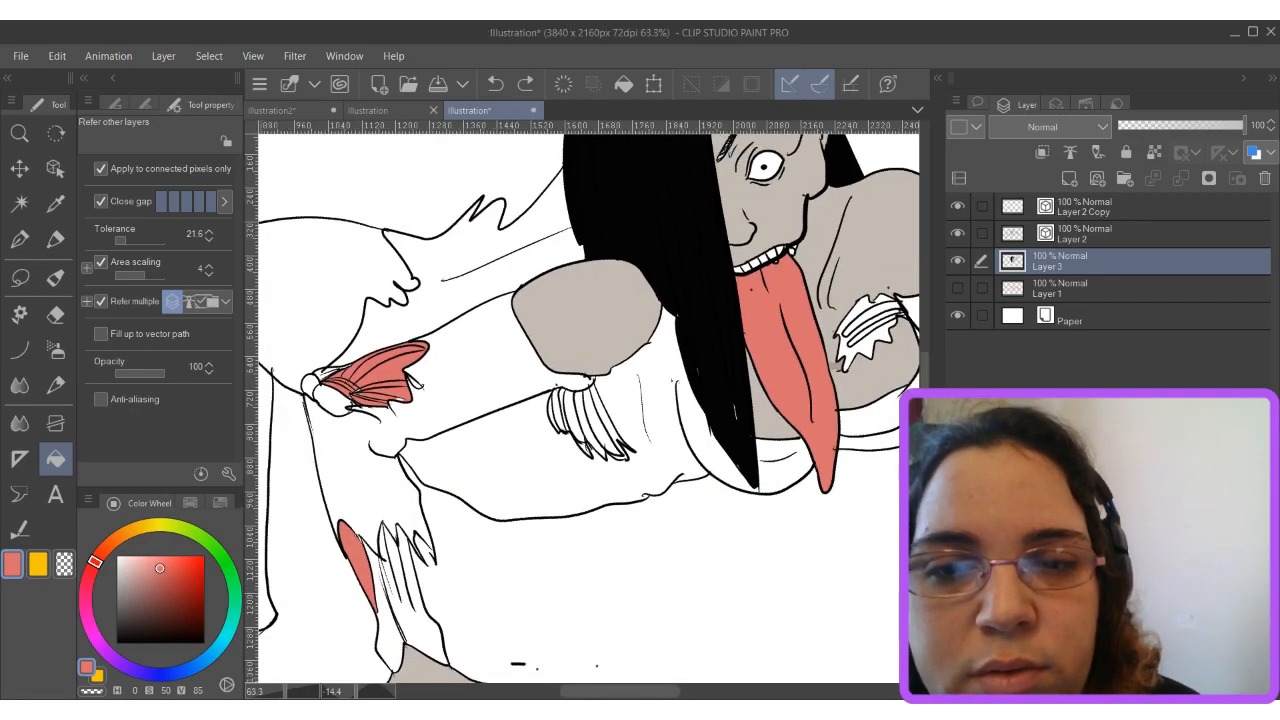
{"action": "left_click_drag", "start_coordinate": [590, 400], "coordinate": [545, 520]}
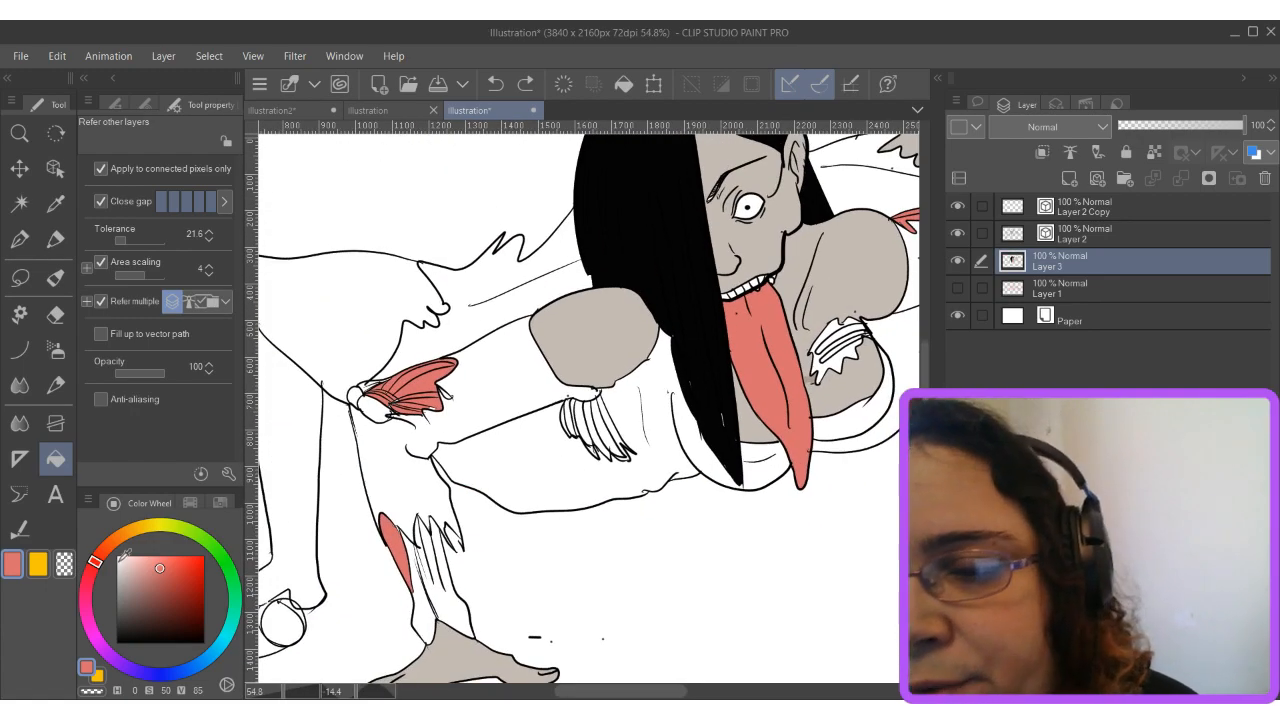
{"action": "left_click", "coordinate": [147, 526]}
{"action": "left_click", "coordinate": [140, 567]}
{"action": "left_click_drag", "start_coordinate": [140, 566], "coordinate": [129, 569]}
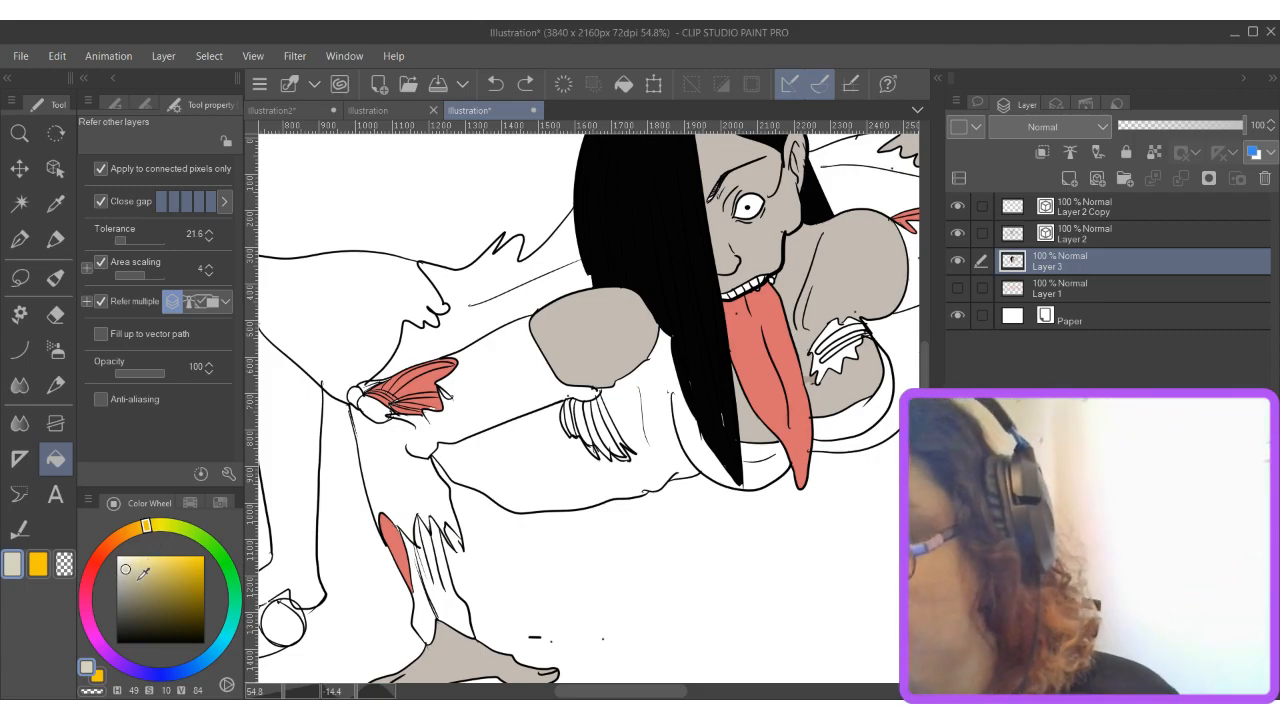
Try a darker grey-beige (H 49, S 10, V 74) on the exposed bones of the left forearm.
{"action": "left_click_drag", "start_coordinate": [134, 581], "coordinate": [126, 577]}
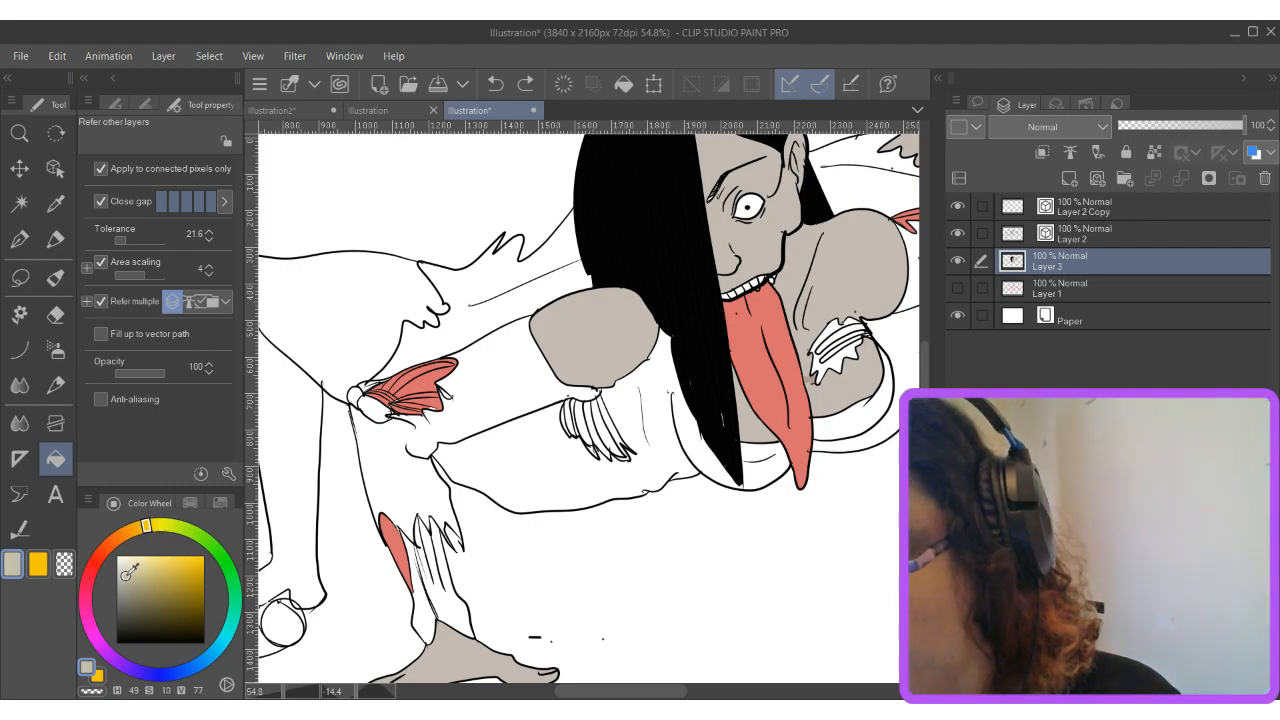
{"action": "left_click", "coordinate": [446, 585]}
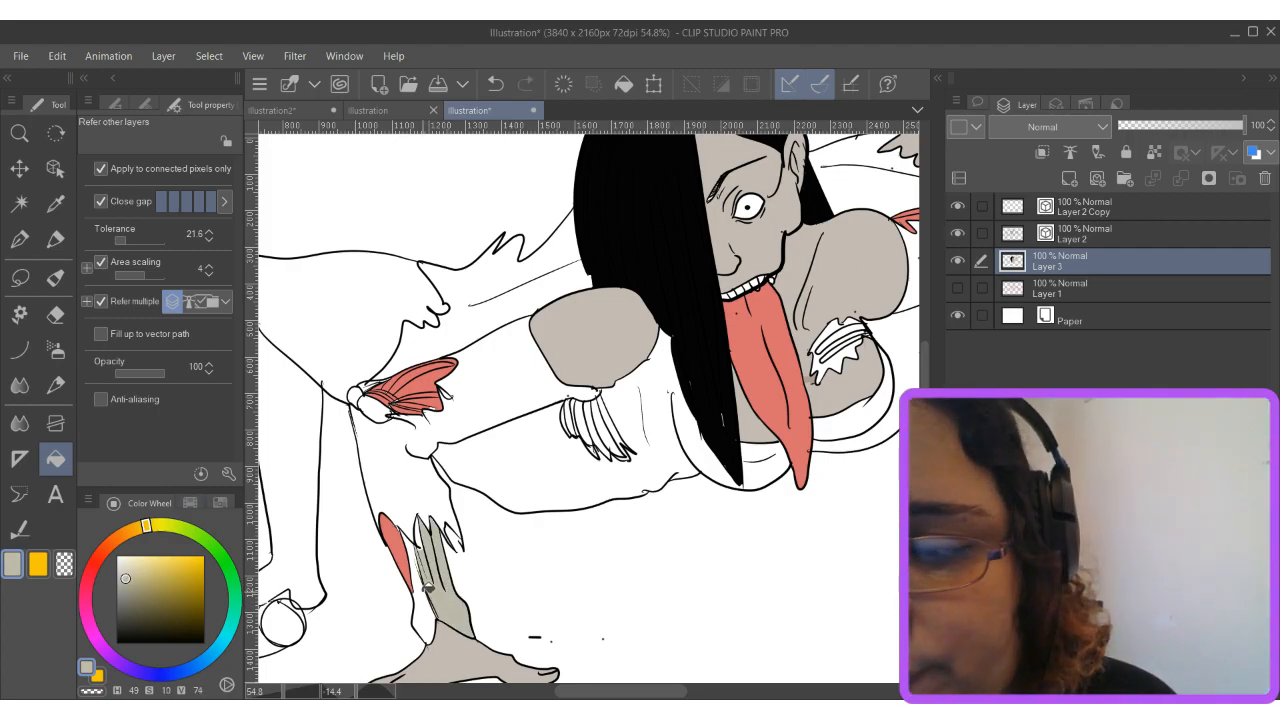
{"action": "left_click", "coordinate": [125, 577]}
Fill the exposed bones of the left forearm and elbow with a light cream (H 49, S 19, V 90).
{"action": "left_click", "coordinate": [133, 565]}
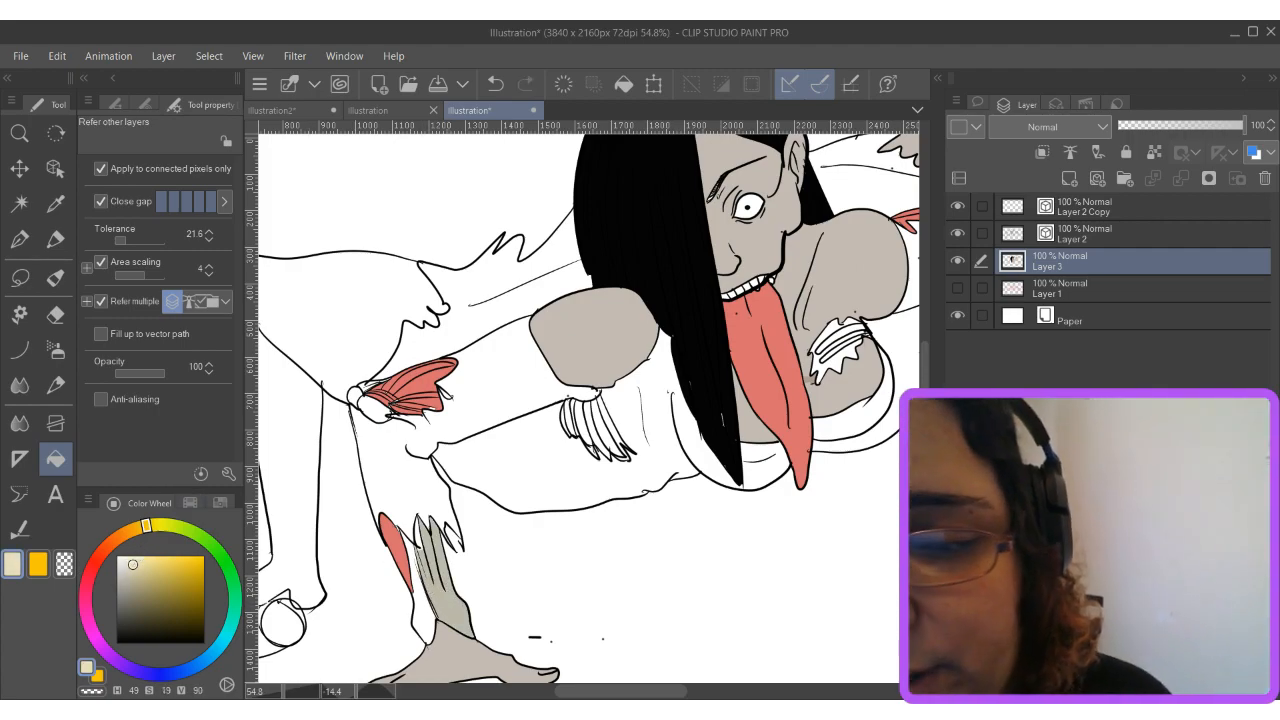
{"action": "left_click", "coordinate": [470, 530]}
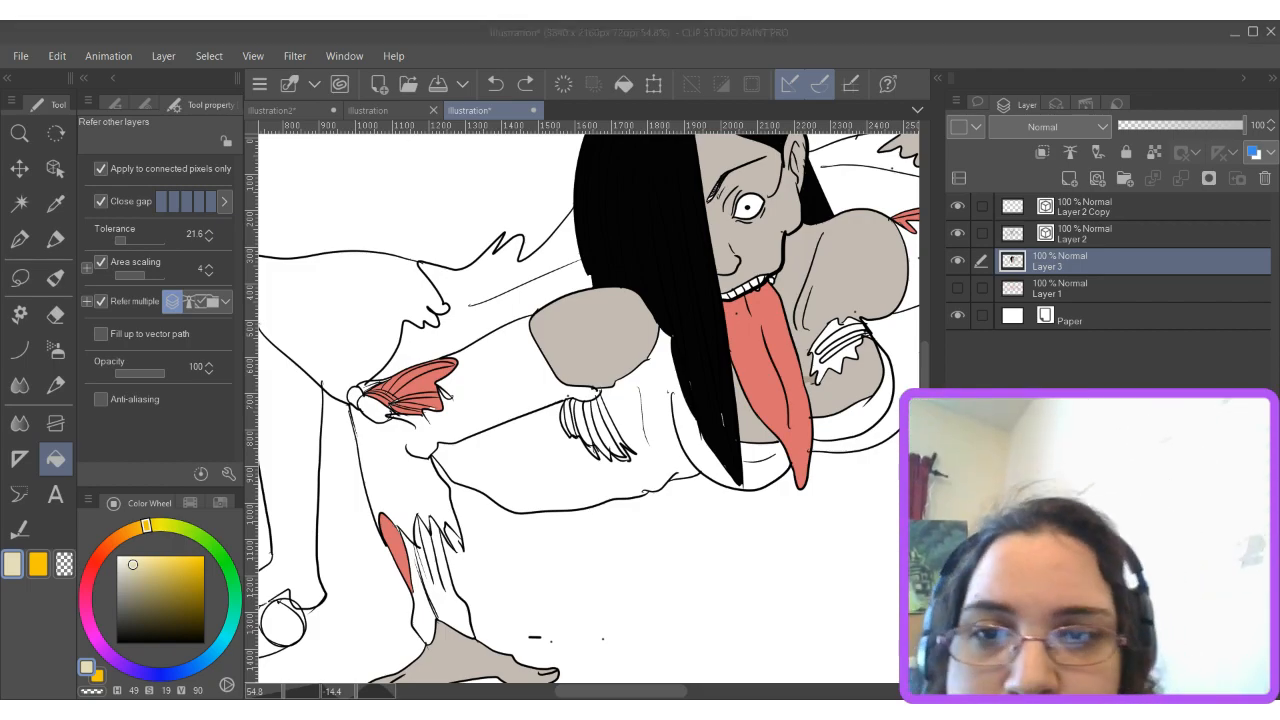
{"action": "left_click", "coordinate": [680, 575]}
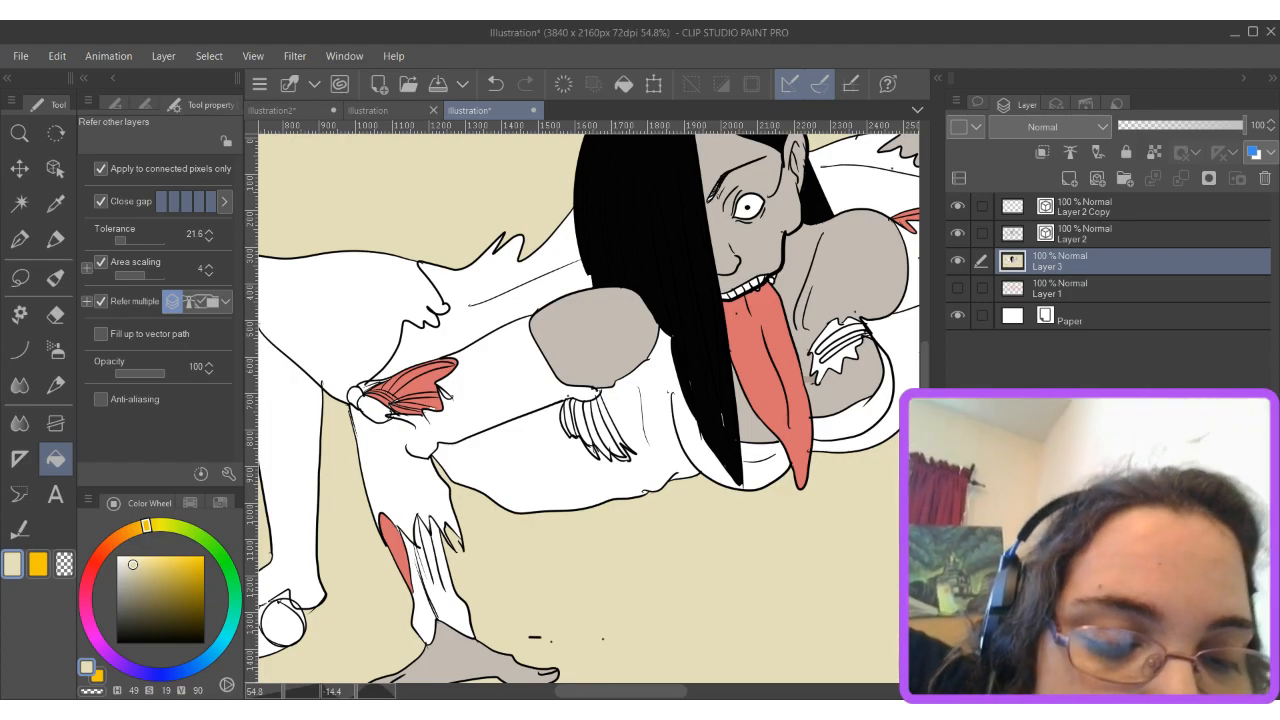
{"action": "key", "text": "ctrl+z"}
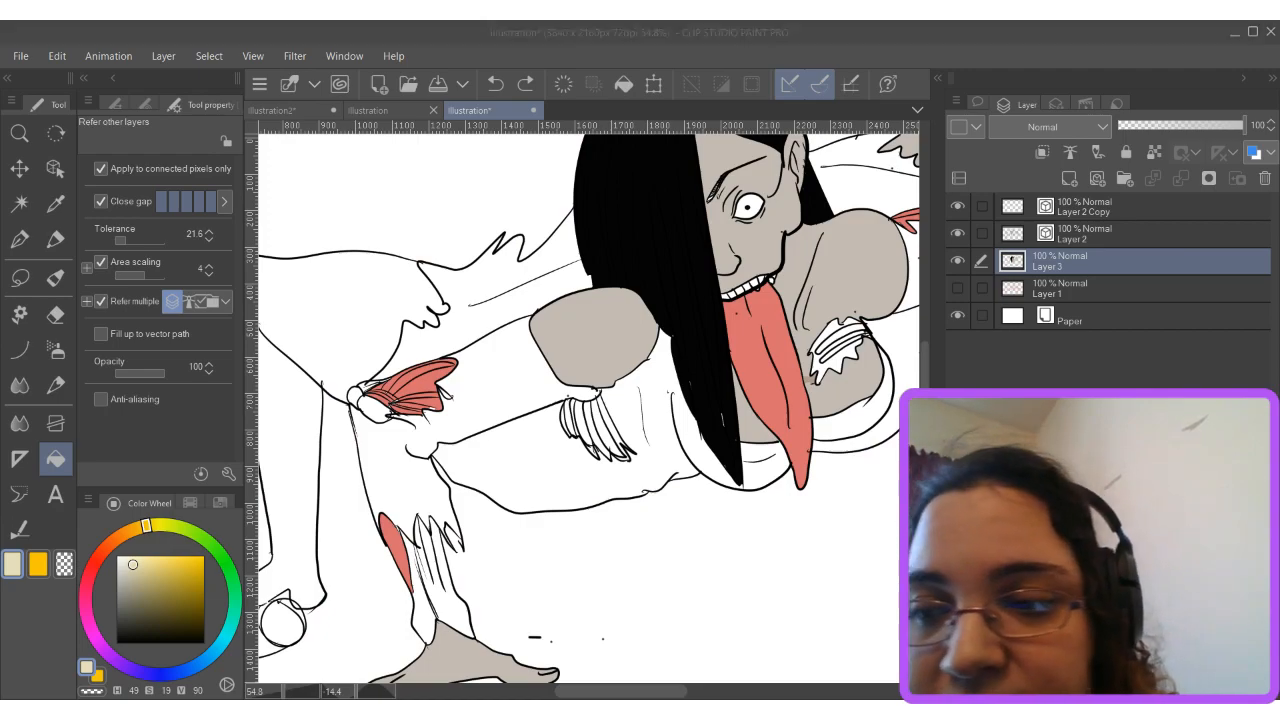
{"action": "left_click", "coordinate": [455, 591]}
{"action": "left_click", "coordinate": [431, 608]}
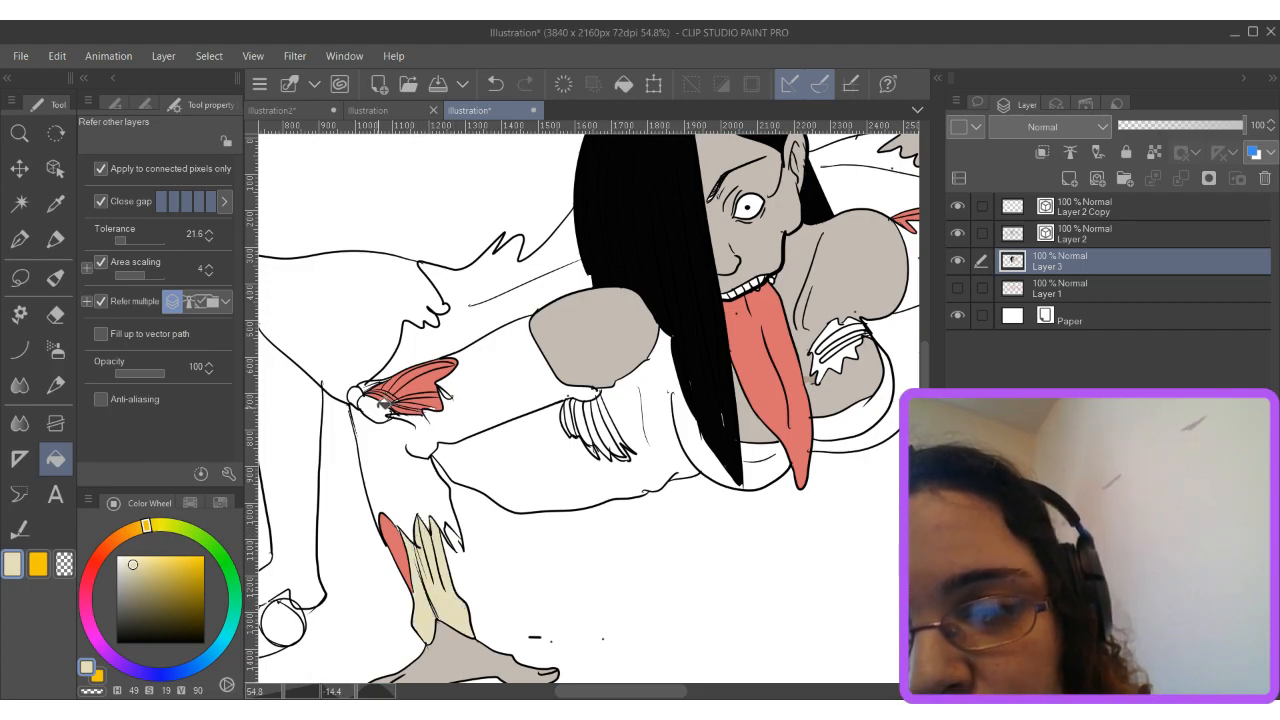
{"action": "left_click", "coordinate": [376, 406]}
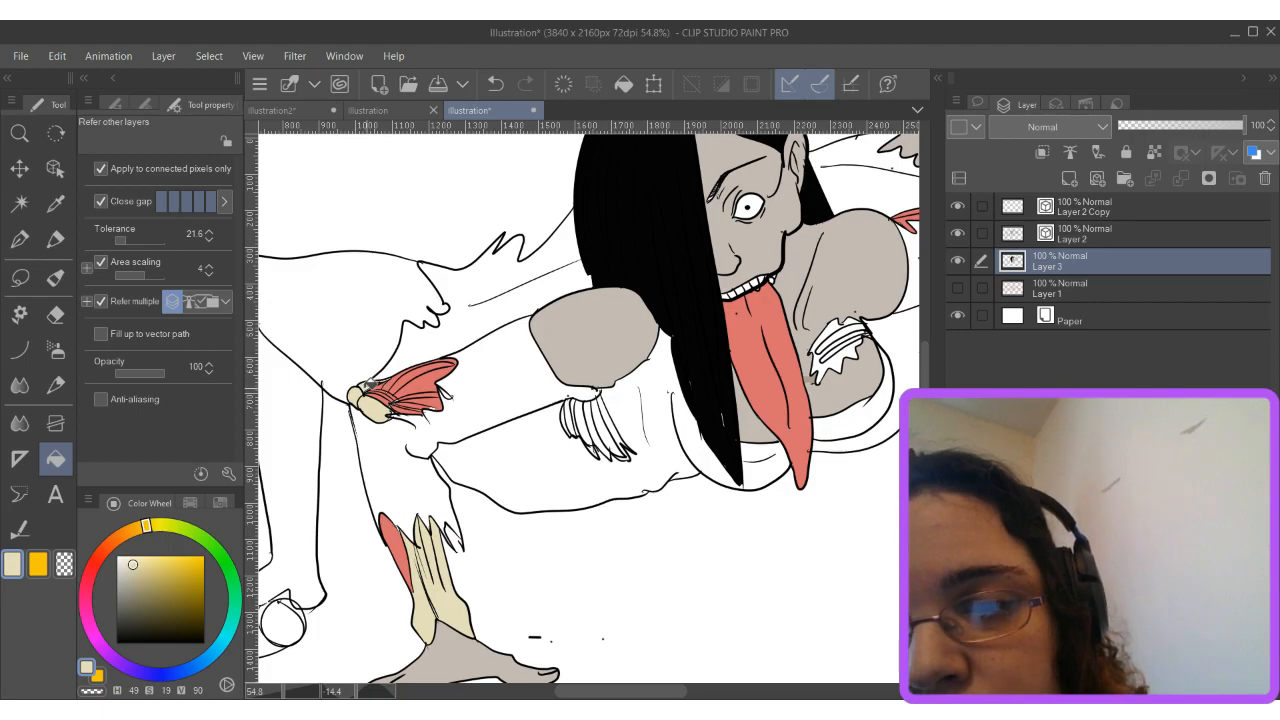
Fill the teeth and the two exposed ribs in the chest wound right of the tongue with the cream.
{"action": "left_click_drag", "start_coordinate": [680, 400], "coordinate": [405, 442]}
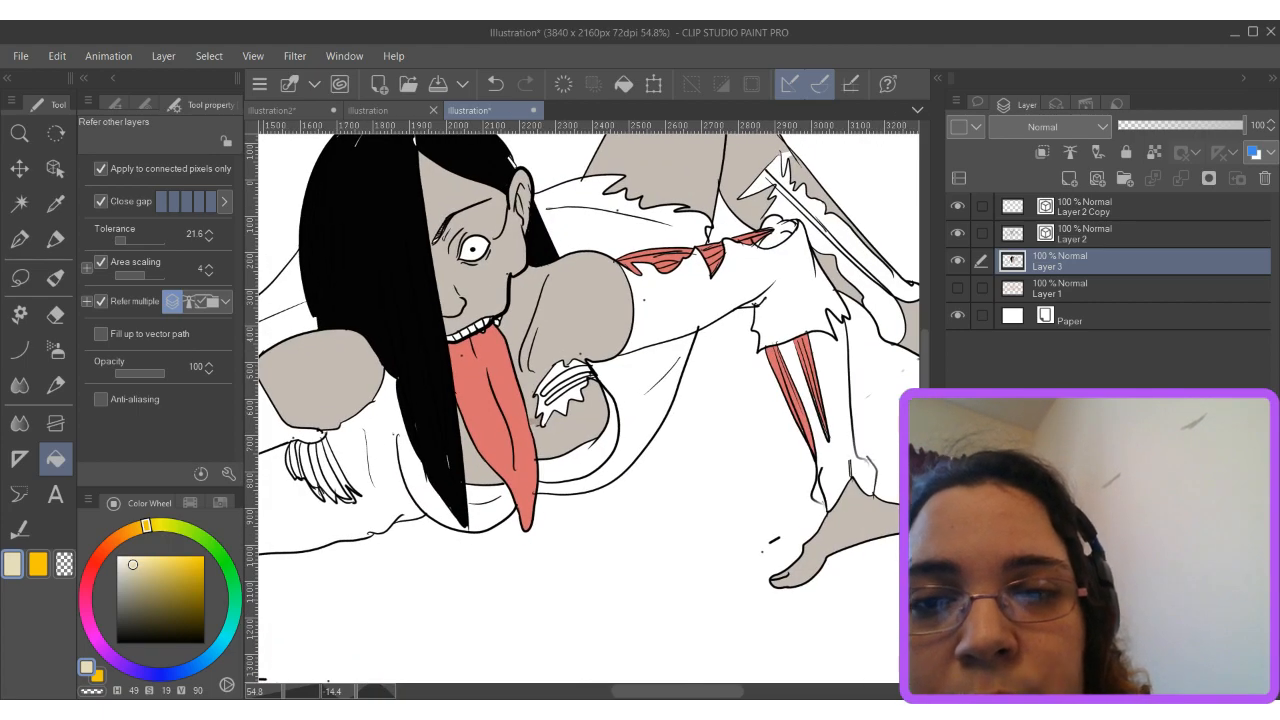
{"action": "scroll", "coordinate": [506, 341], "scroll_direction": "up", "scroll_amount": 3}
{"action": "left_click", "coordinate": [665, 578]}
{"action": "left_click_drag", "start_coordinate": [352, 332], "coordinate": [455, 279]}
{"action": "left_click", "coordinate": [660, 441]}
{"action": "left_click", "coordinate": [670, 465]}
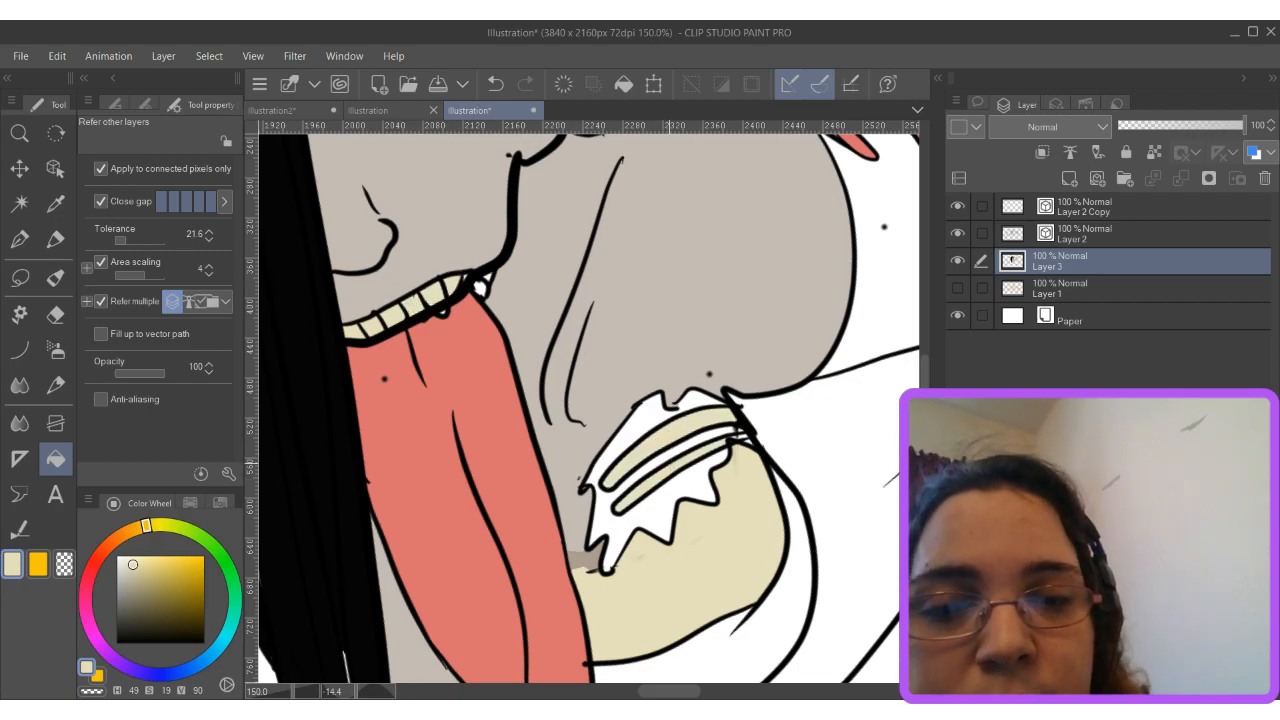
Refill the chest area below the rib wound with the skin tone sampled from the skin above it (H 26, S 8, V 77).
{"action": "scroll", "coordinate": [768, 465], "scroll_direction": "down", "scroll_amount": 3}
{"action": "left_click", "coordinate": [757, 375], "text": "alt"}
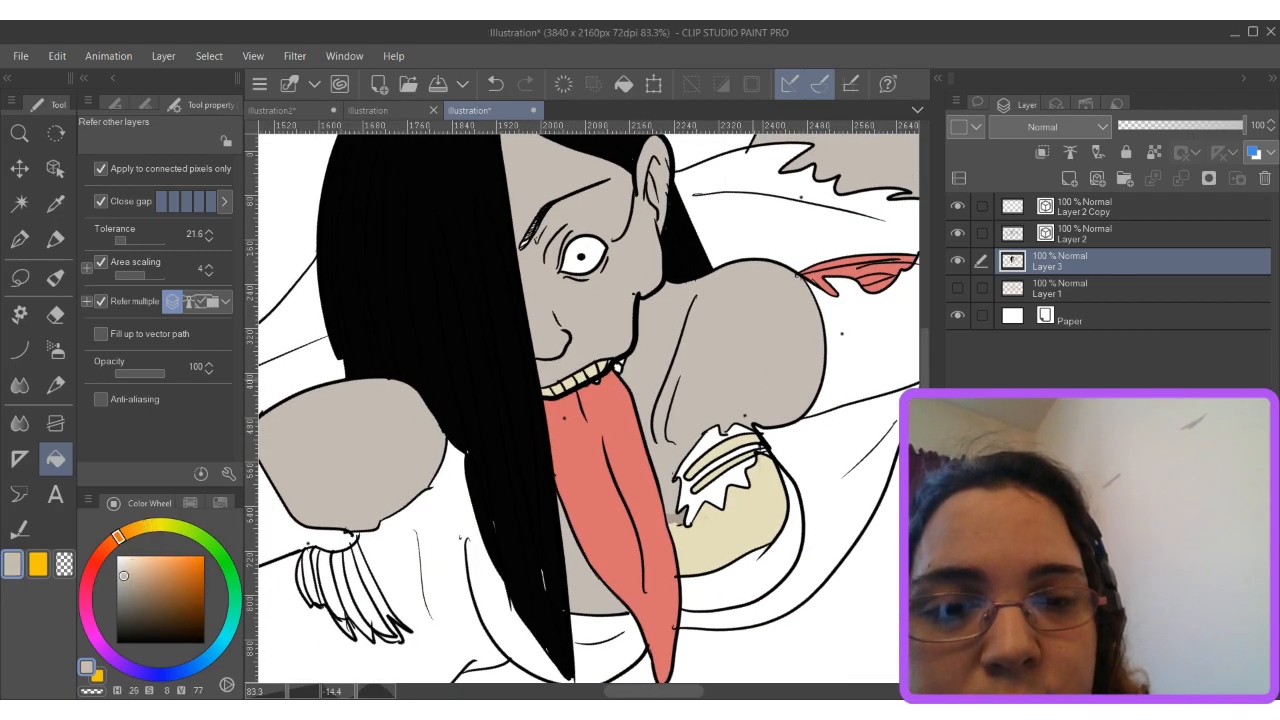
{"action": "left_click", "coordinate": [759, 489]}
{"action": "scroll", "coordinate": [778, 458], "scroll_direction": "down", "scroll_amount": 1}
{"action": "left_click_drag", "start_coordinate": [778, 458], "coordinate": [806, 426]}
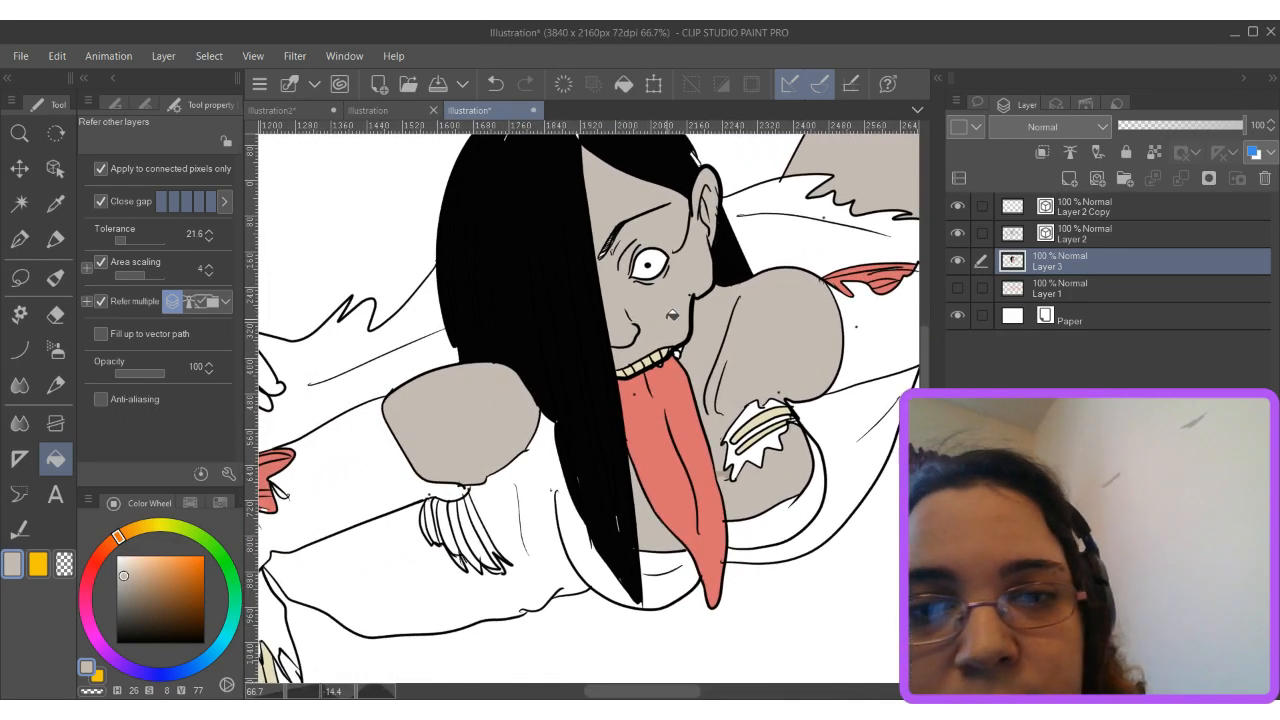
Fill the exposed ribs on the left side of the torso with the cream sampled from the teeth (H 50, S 19, V 90).
{"action": "left_click", "coordinate": [660, 349], "text": "alt"}
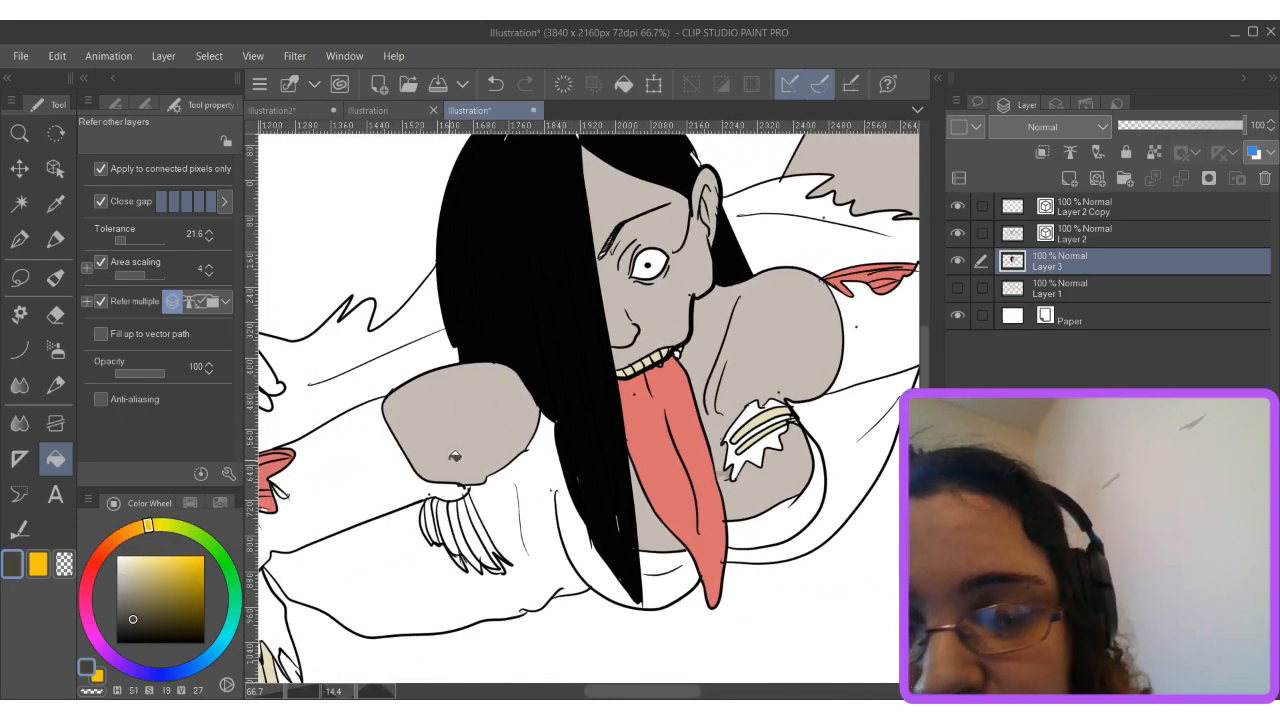
{"action": "left_click", "coordinate": [664, 346], "text": "alt"}
{"action": "left_click_drag", "start_coordinate": [442, 510], "coordinate": [480, 545]}
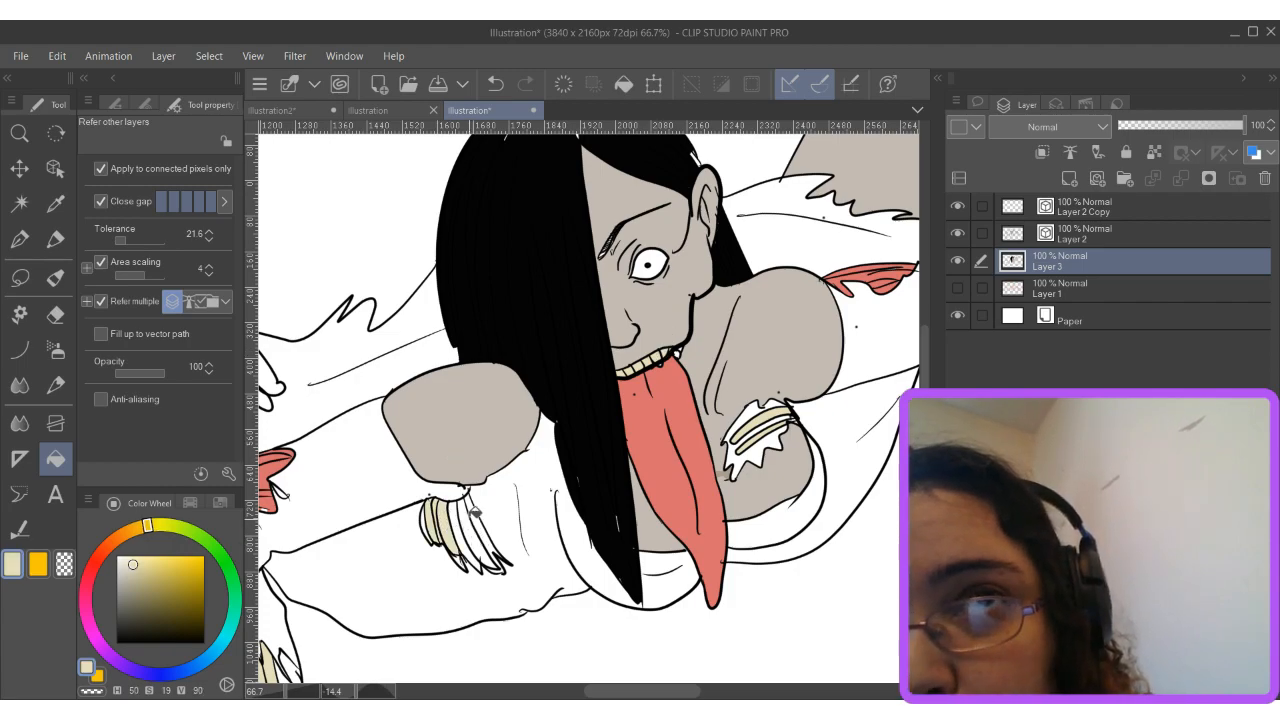
{"action": "left_click", "coordinate": [478, 540]}
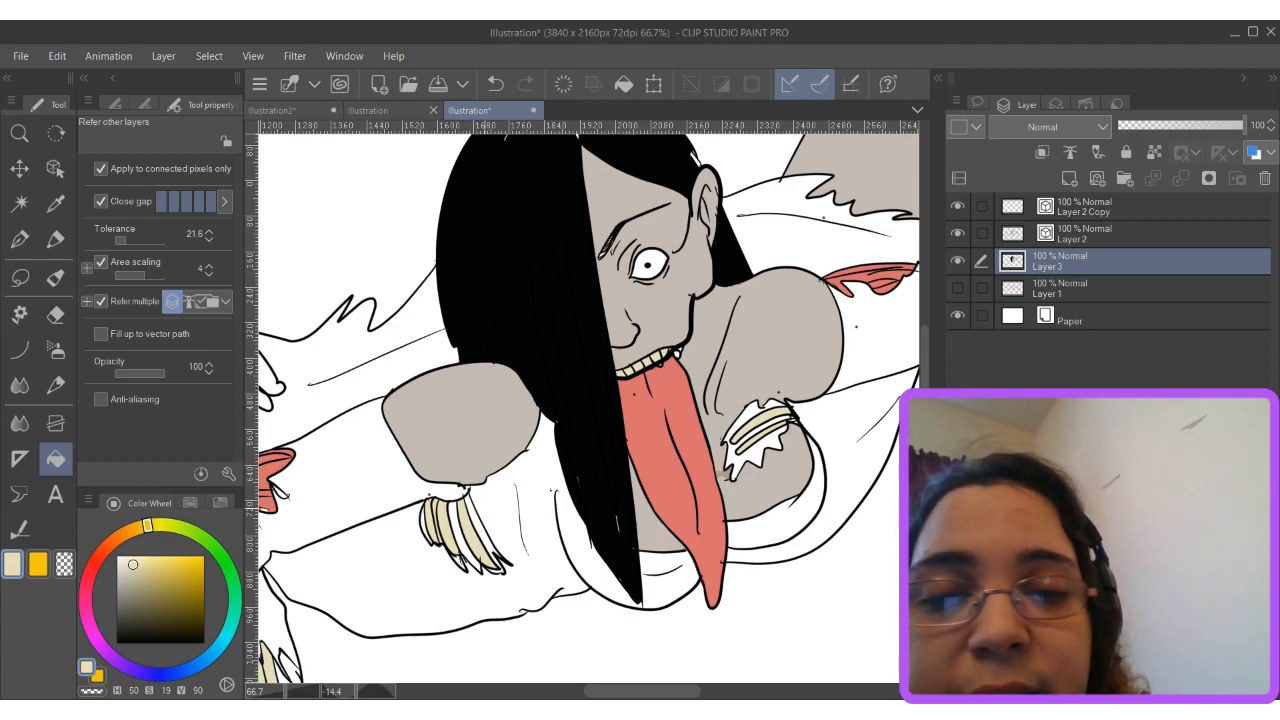
Fill the gaps around the ribs in the right chest wound with black (H 50, S 0, V 0).
{"action": "left_click_drag", "start_coordinate": [765, 350], "coordinate": [414, 437]}
{"action": "left_click", "coordinate": [117, 643]}
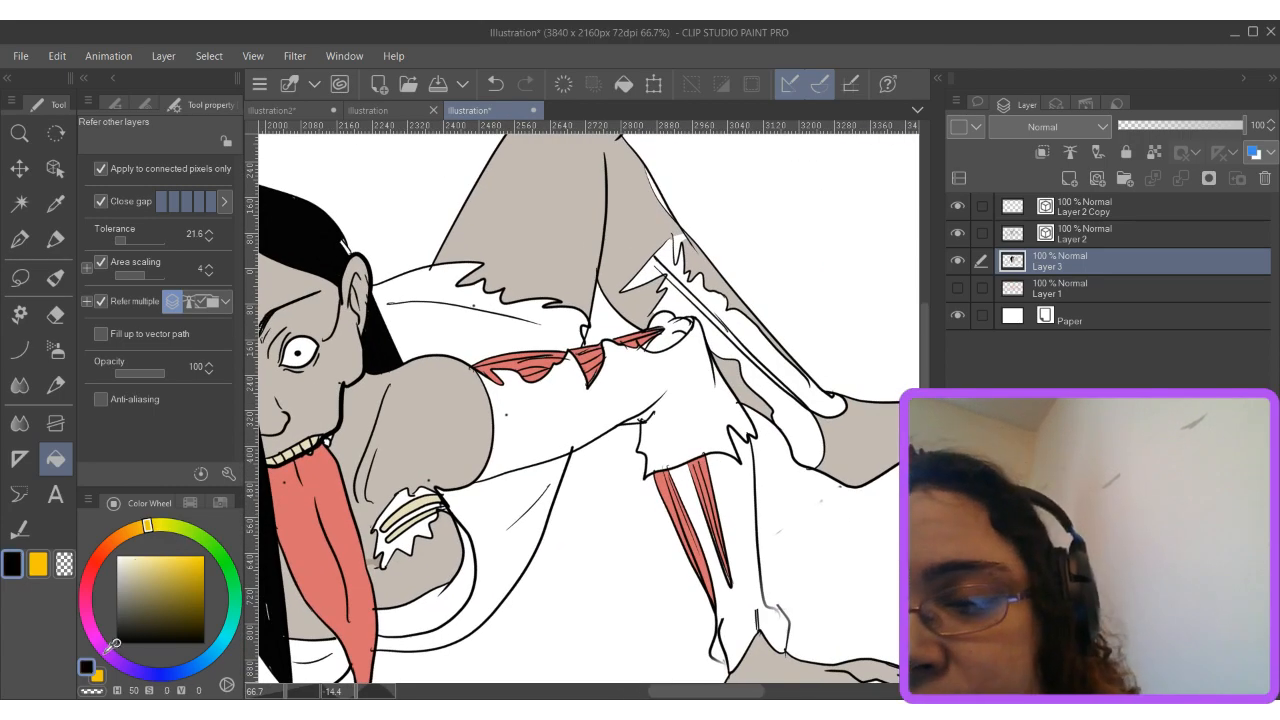
{"action": "left_click", "coordinate": [394, 547]}
{"action": "left_click", "coordinate": [398, 512]}
{"action": "left_click", "coordinate": [382, 529]}
{"action": "left_click", "coordinate": [380, 547]}
{"action": "left_click", "coordinate": [423, 531]}
{"action": "left_click", "coordinate": [410, 541]}
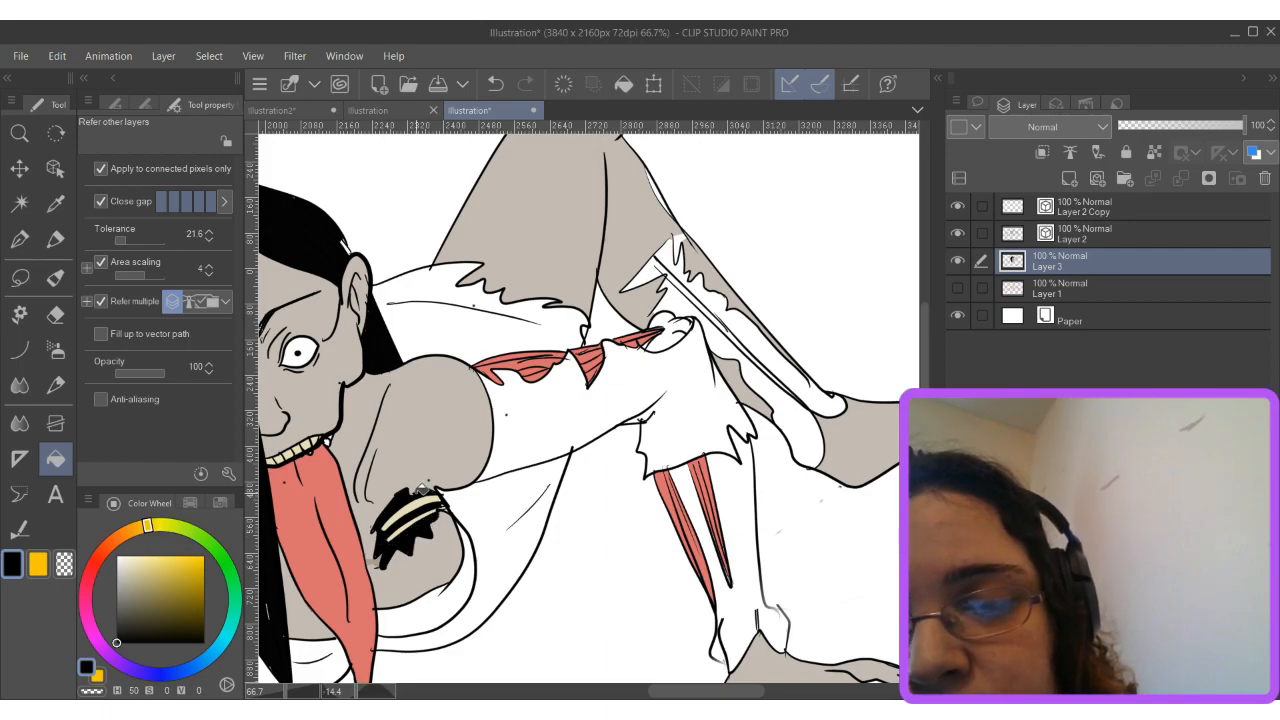
{"action": "left_click_drag", "start_coordinate": [429, 473], "coordinate": [783, 318]}
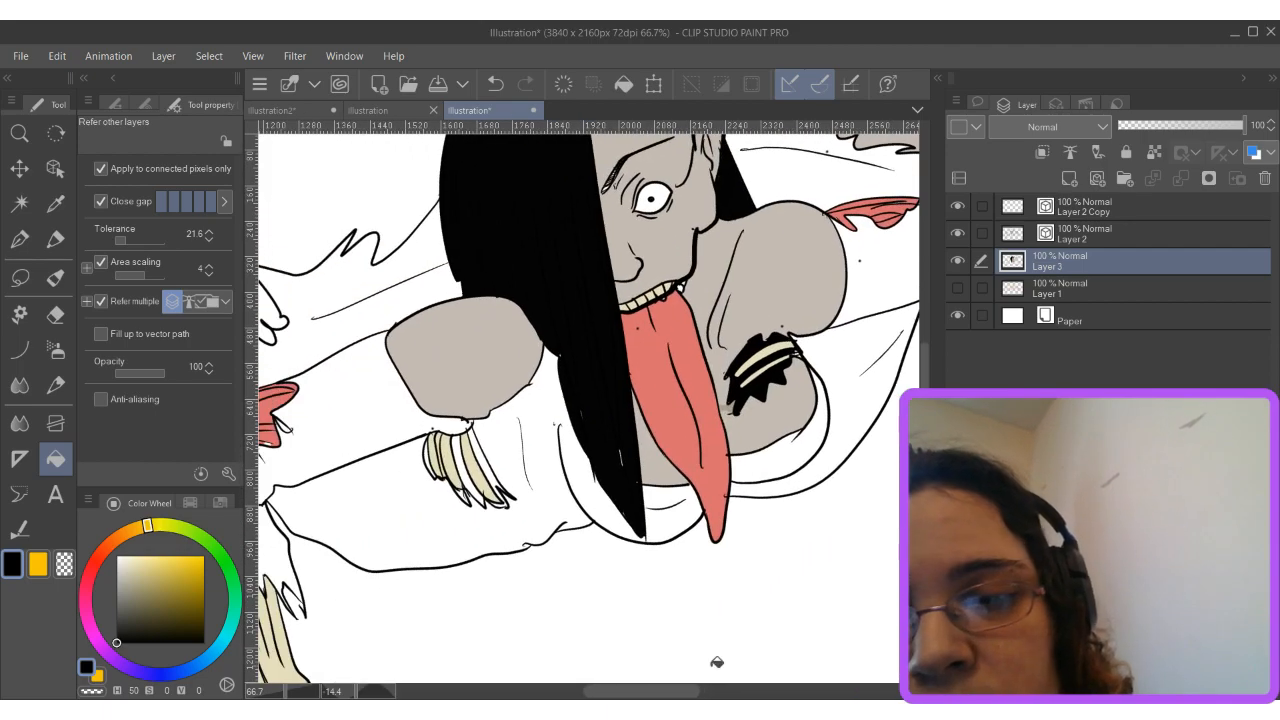
{"action": "left_click", "coordinate": [714, 662]}
{"action": "left_click", "coordinate": [470, 472]}
{"action": "key", "text": "ctrl+z"}
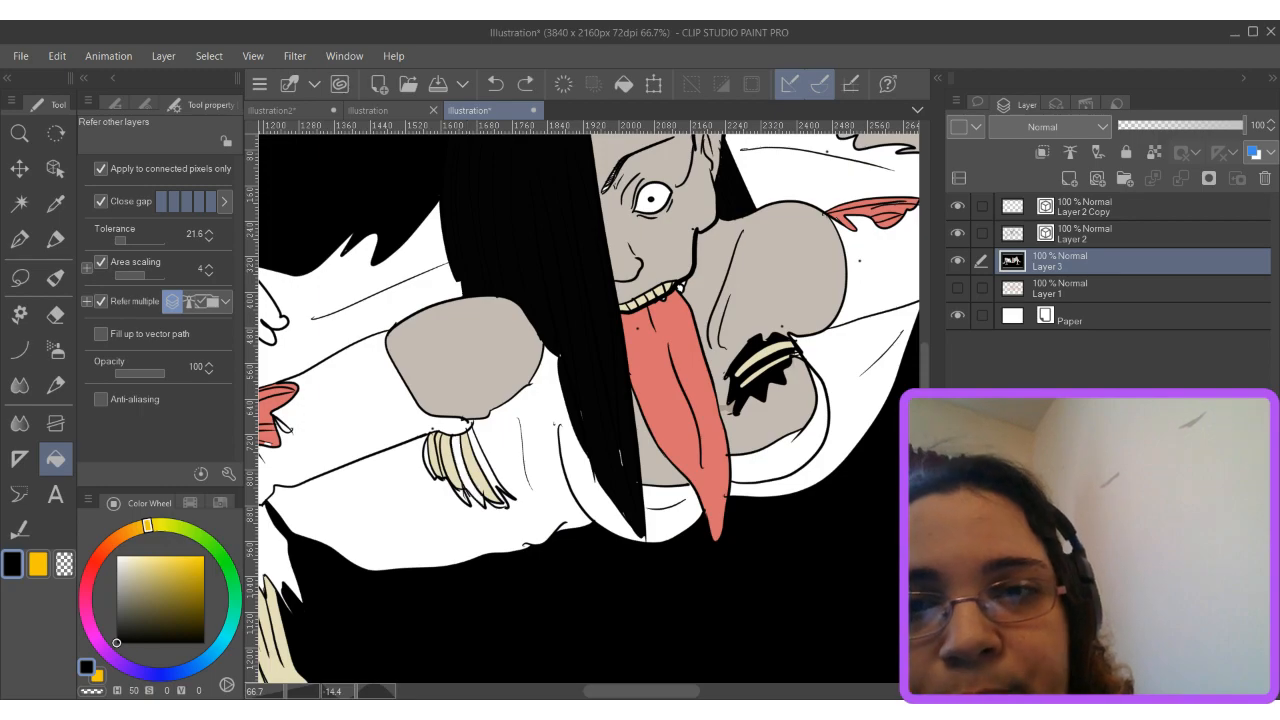
{"action": "scroll", "coordinate": [758, 456], "scroll_direction": "down", "scroll_amount": 5}
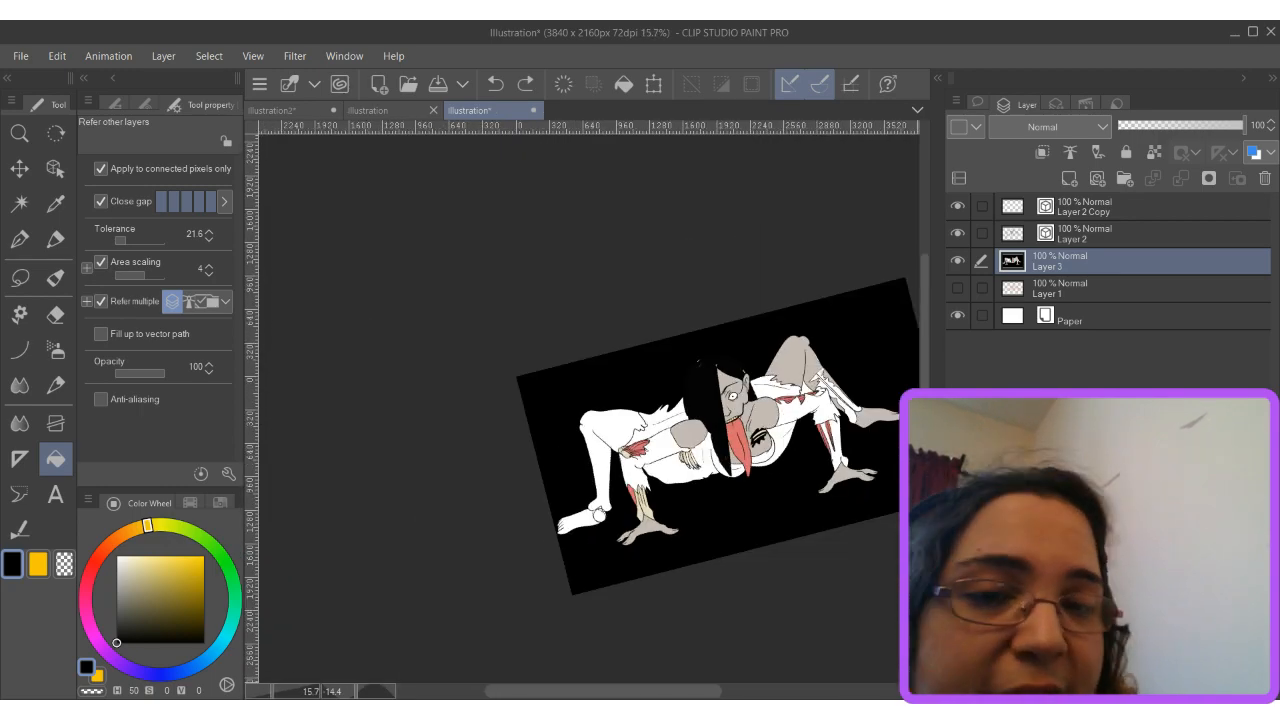
{"action": "scroll", "coordinate": [730, 450], "scroll_direction": "up", "scroll_amount": 3}
{"action": "key", "text": "ctrl+z"}
{"action": "scroll", "coordinate": [628, 428], "scroll_direction": "up", "scroll_amount": 3}
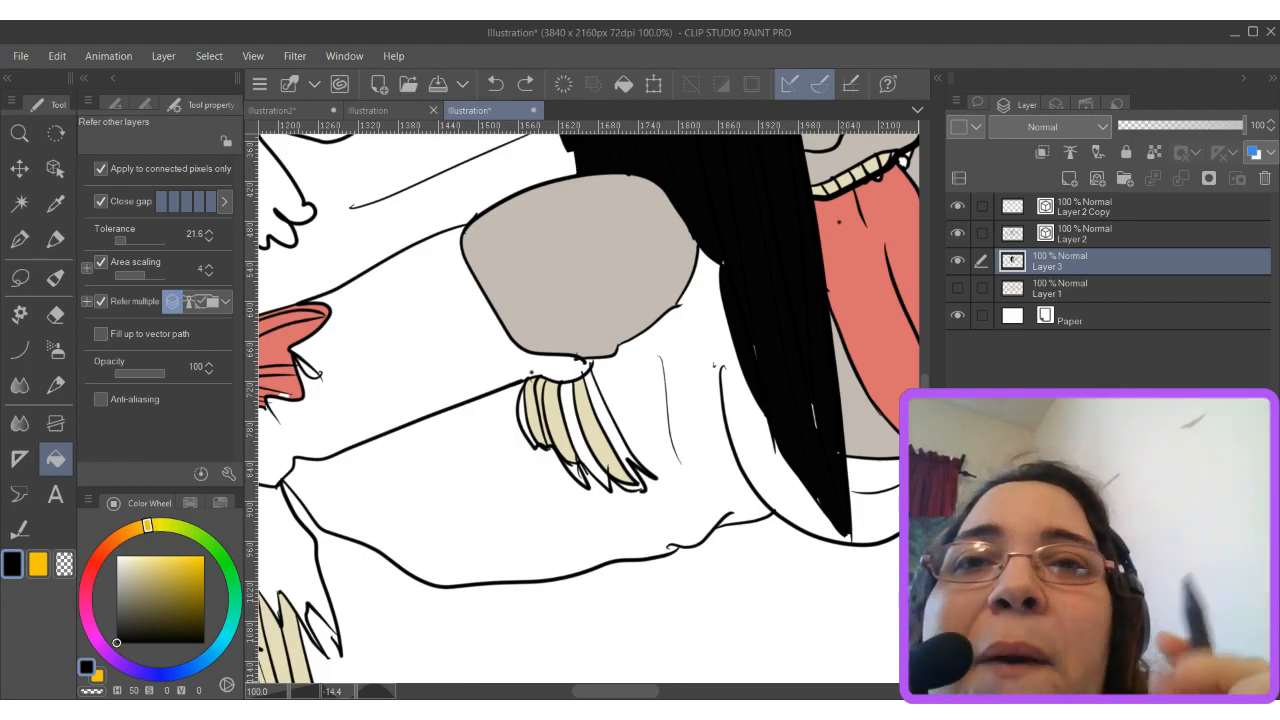
Fill the gaps between the exposed ribs on the left side of the torso with black.
{"action": "left_click", "coordinate": [597, 432]}
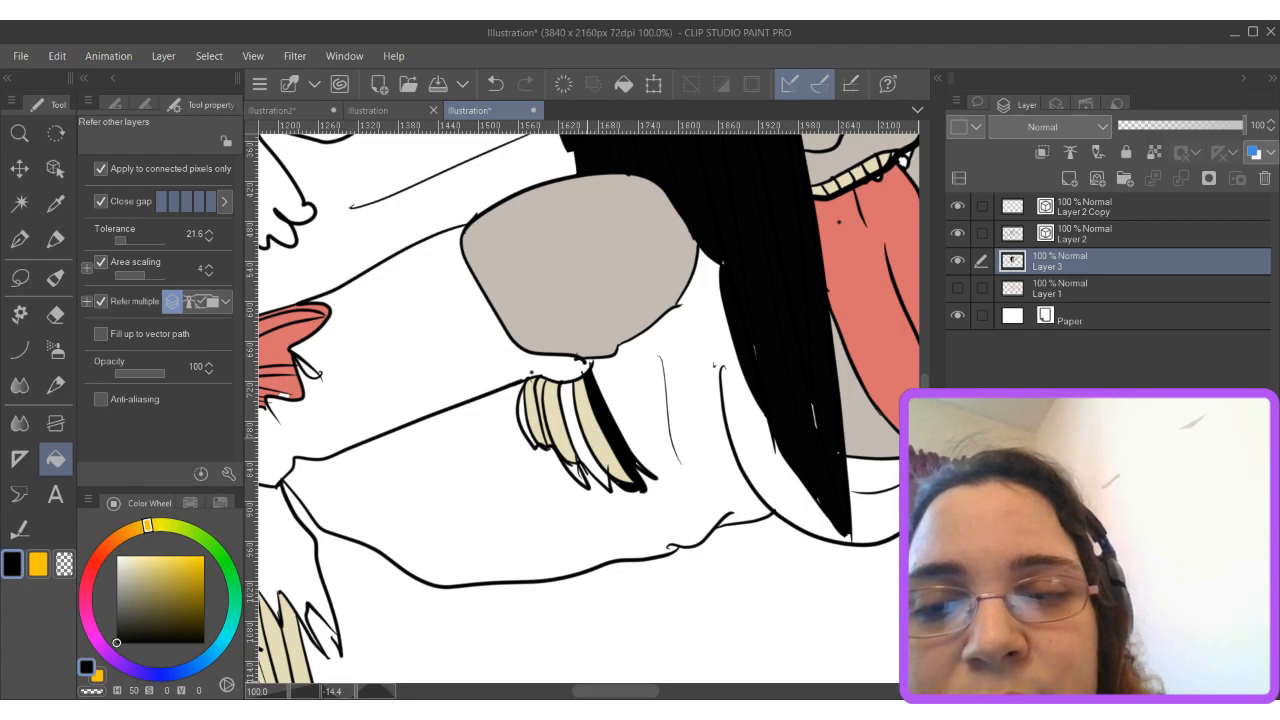
{"action": "key", "text": "ctrl+z"}
{"action": "left_click", "coordinate": [538, 418]}
{"action": "left_click", "coordinate": [529, 420]}
{"action": "left_click", "coordinate": [543, 405]}
{"action": "left_click", "coordinate": [584, 440]}
{"action": "left_click", "coordinate": [596, 464]}
{"action": "left_click", "coordinate": [621, 450]}
{"action": "left_click", "coordinate": [617, 427]}
{"action": "left_click", "coordinate": [637, 472]}
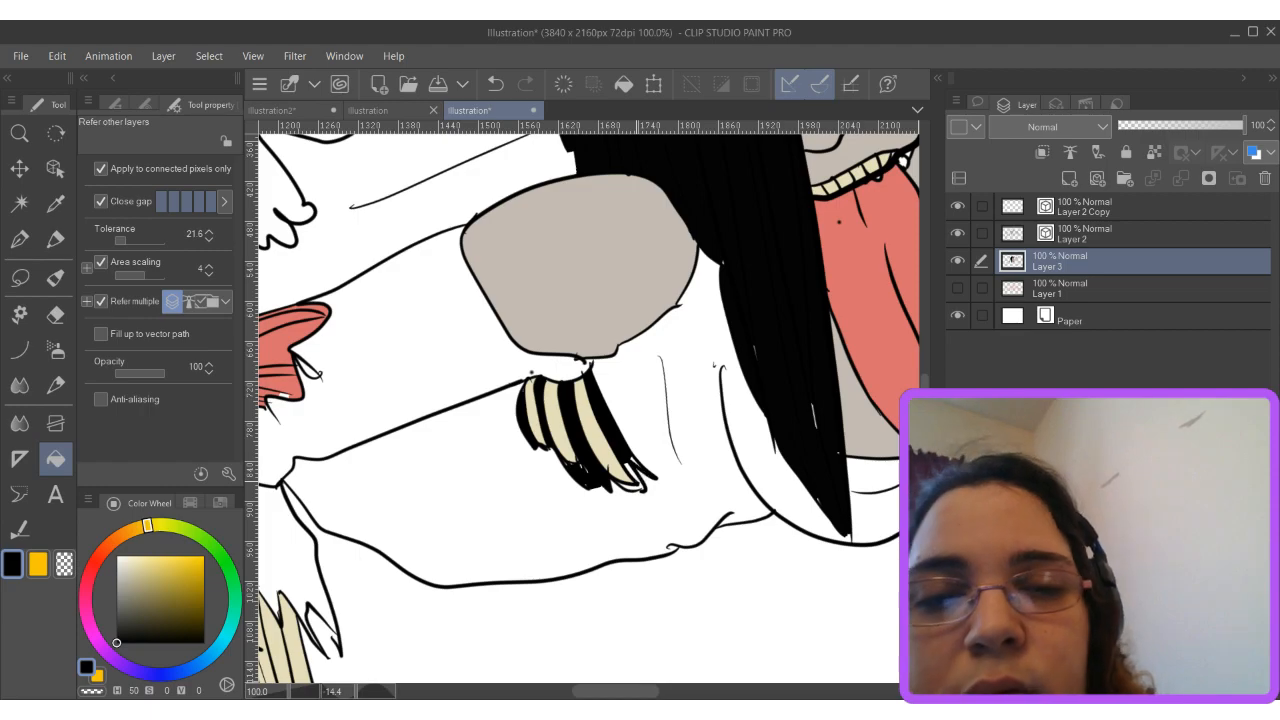
{"action": "scroll", "coordinate": [641, 479], "scroll_direction": "down", "scroll_amount": 4}
{"action": "key", "text": "ctrl+z"}
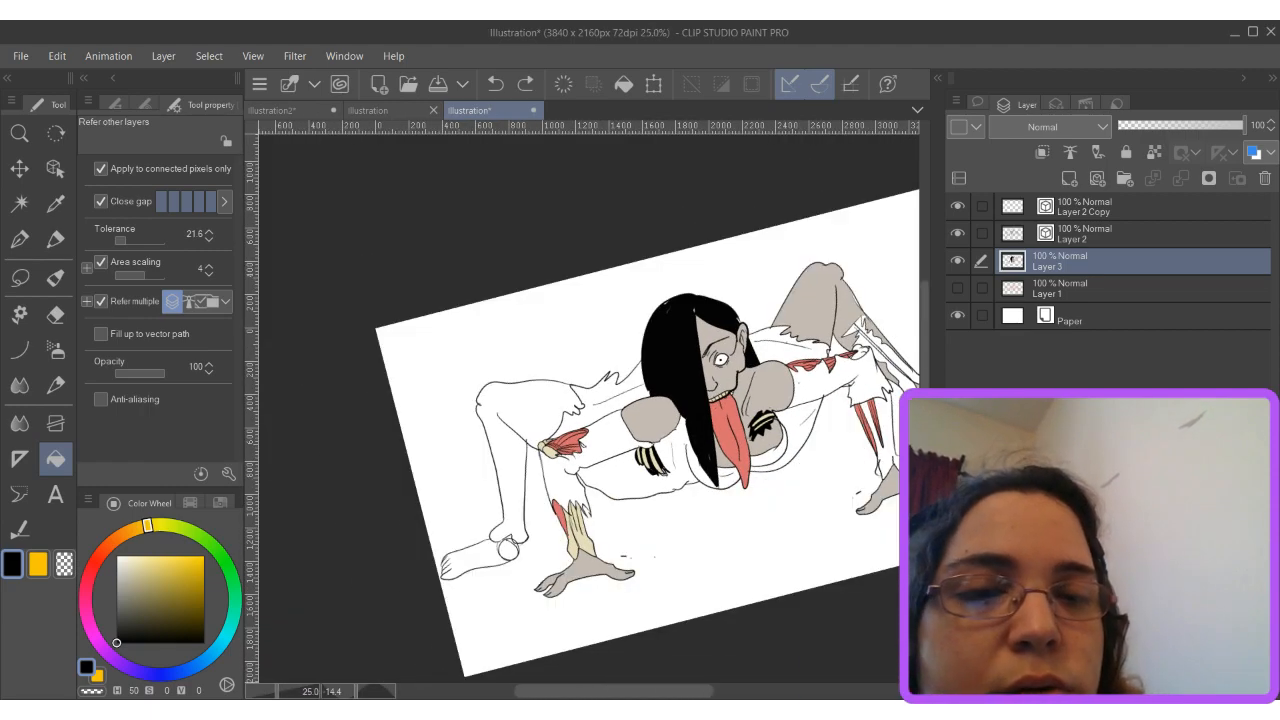
Set the drawing colour to white (H 316, S 0, V 100).
{"action": "left_click_drag", "start_coordinate": [660, 470], "coordinate": [481, 527]}
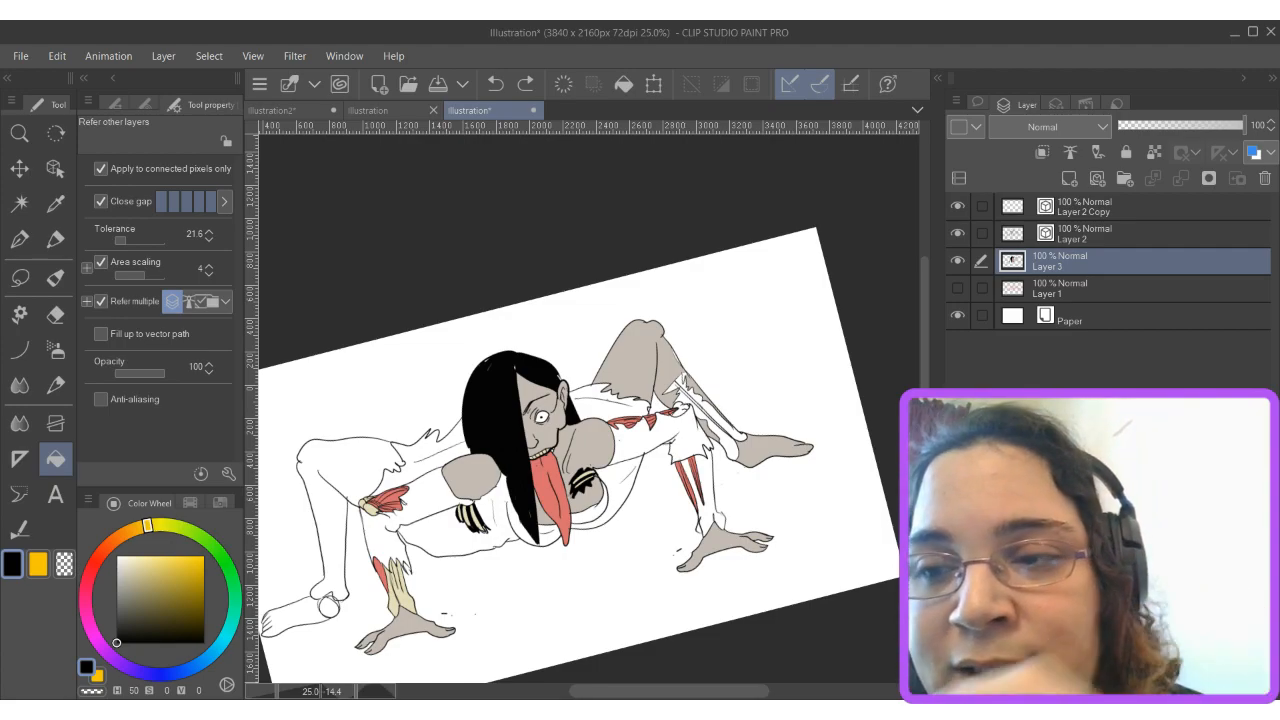
{"action": "left_click", "coordinate": [187, 668]}
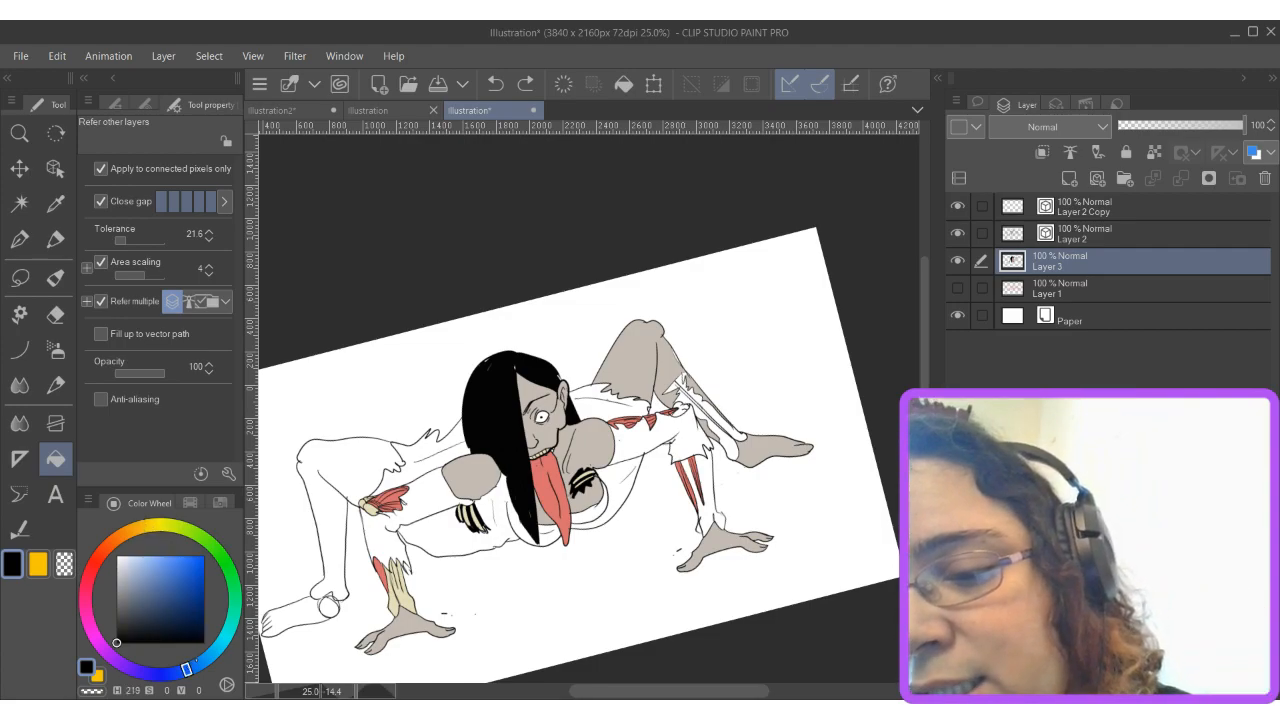
{"action": "left_click", "coordinate": [87, 617]}
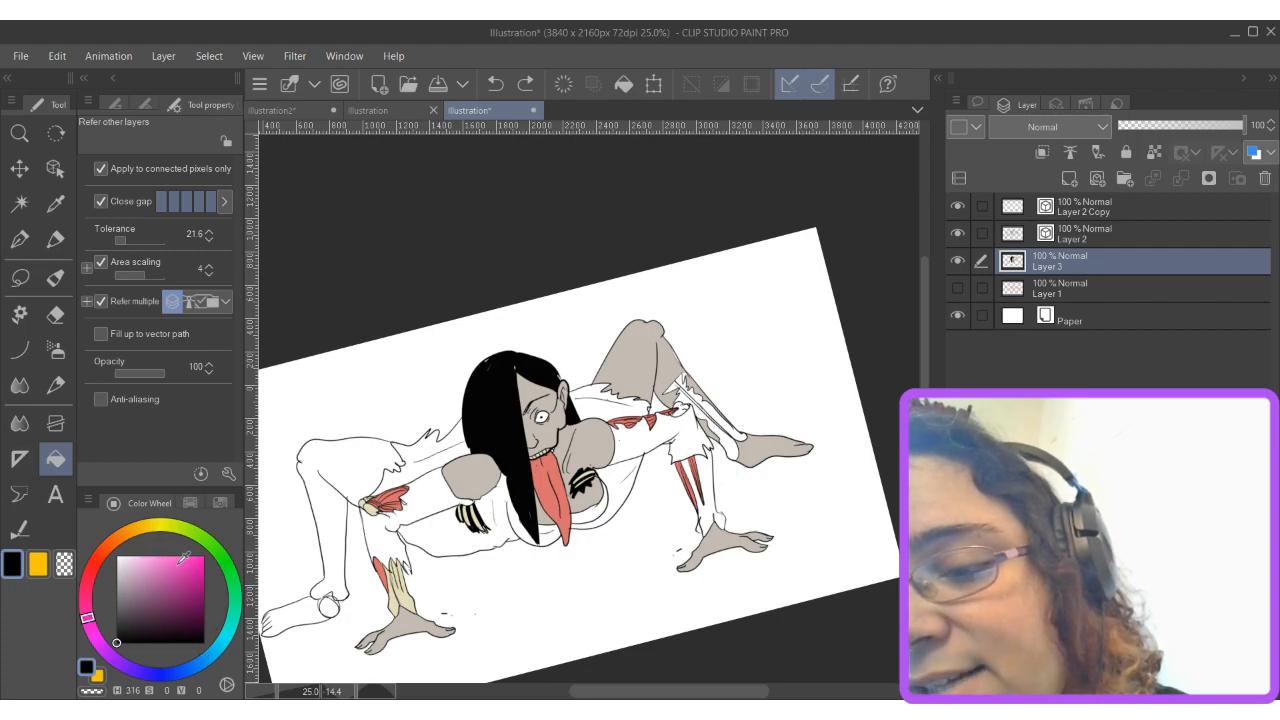
{"action": "left_click", "coordinate": [150, 556]}
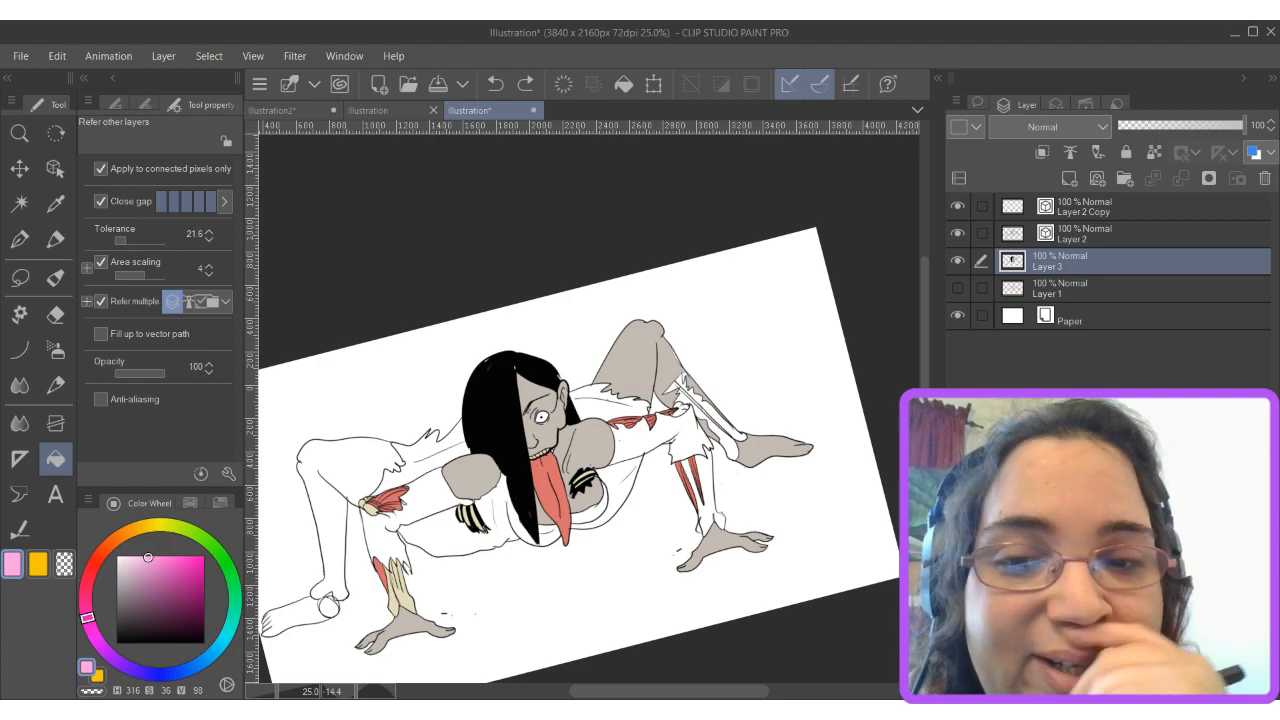
{"action": "left_click_drag", "start_coordinate": [132, 558], "coordinate": [113, 535]}
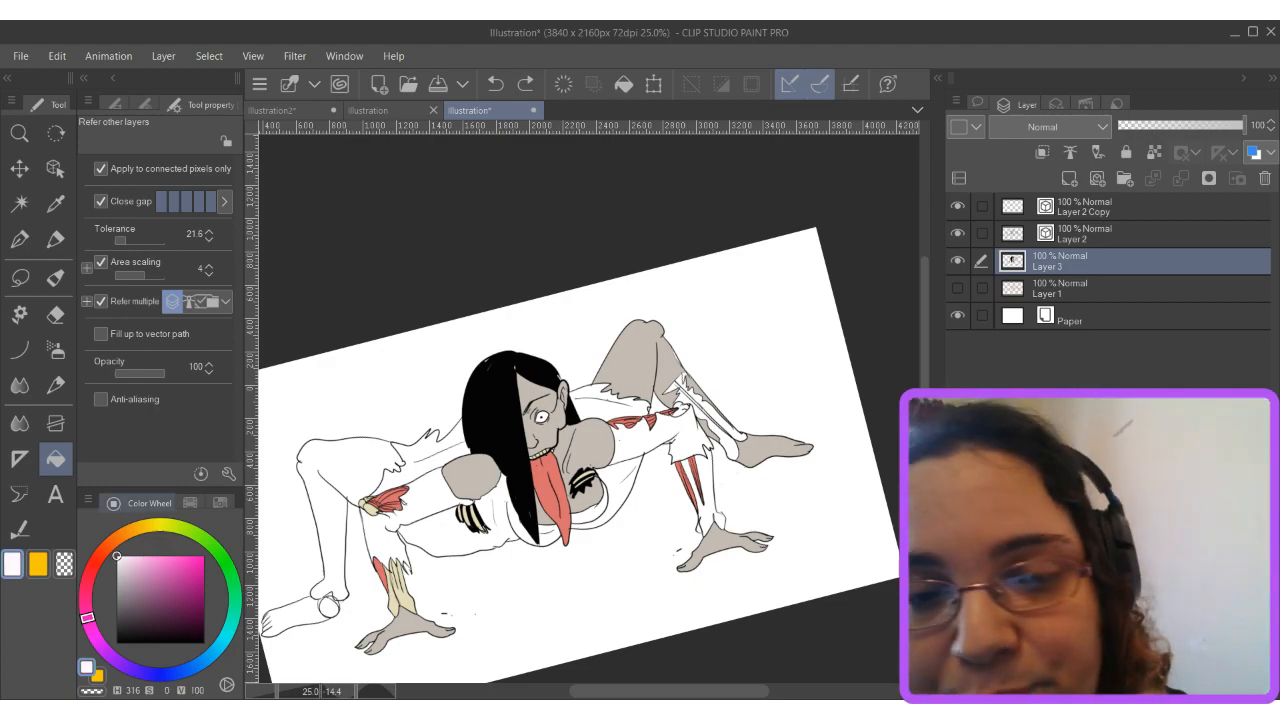
{"action": "scroll", "coordinate": [561, 405], "scroll_direction": "up", "scroll_amount": 5}
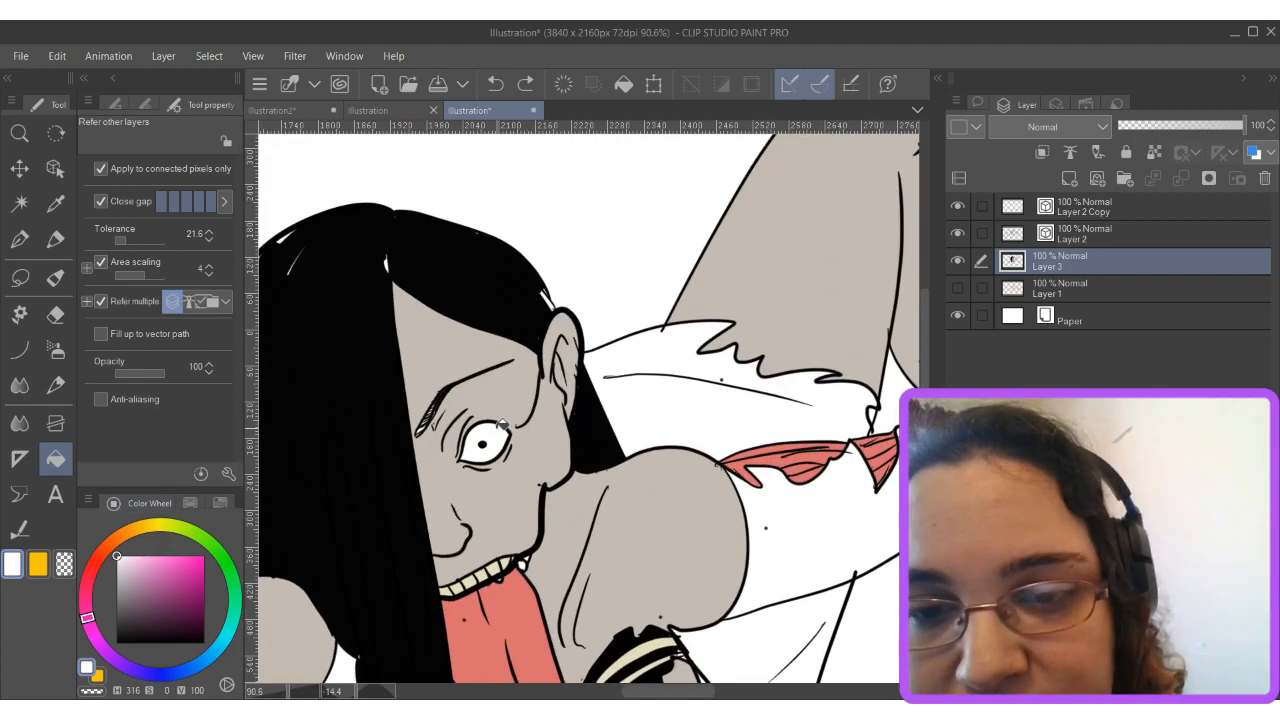
{"action": "scroll", "coordinate": [582, 402], "scroll_direction": "down", "scroll_amount": 5}
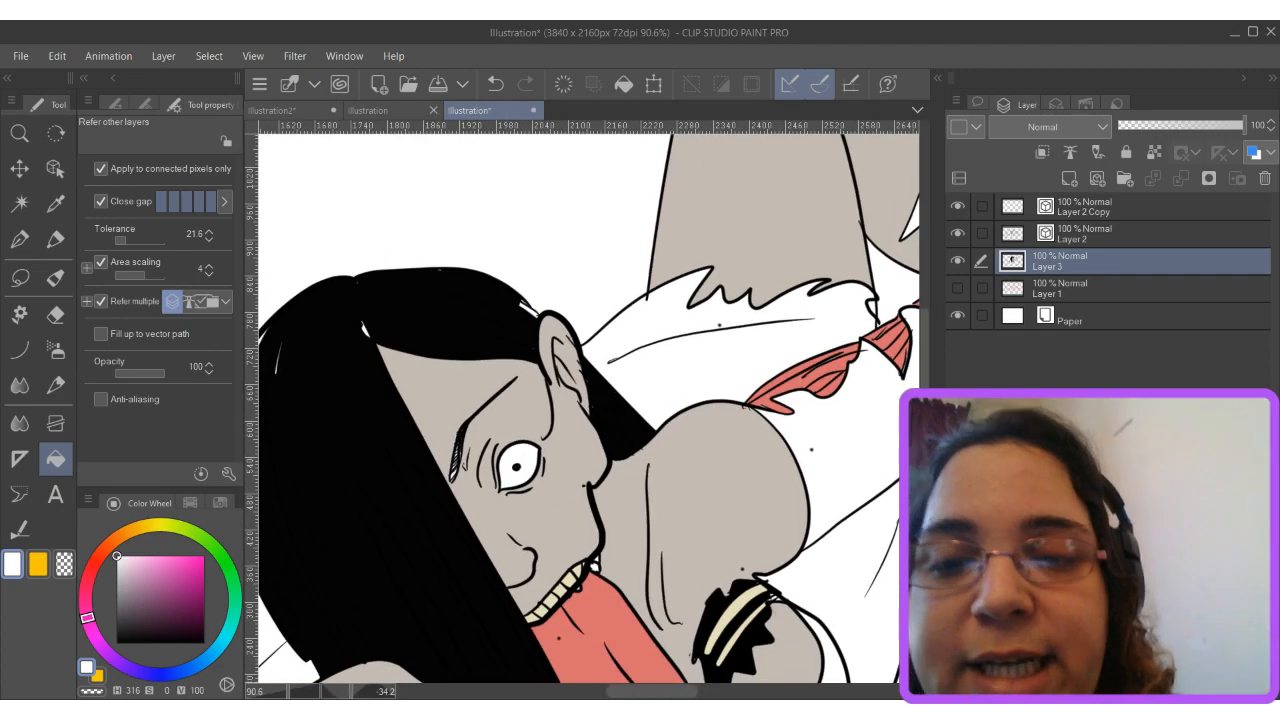
{"action": "scroll", "coordinate": [582, 402], "scroll_direction": "down", "scroll_amount": 5}
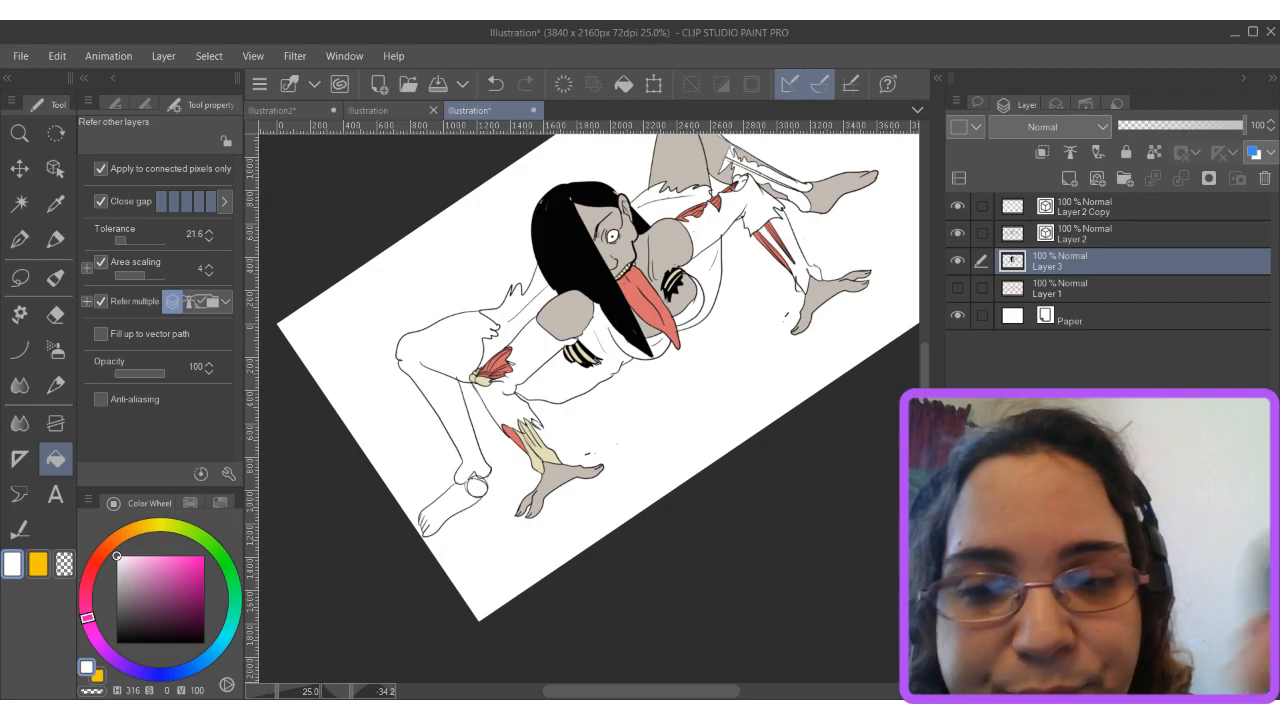
Fill the exposed bones of the right forearm and the outstretched rear leg with the cream sampled from the left forearm bones.
{"action": "left_click", "coordinate": [545, 455], "text": "alt"}
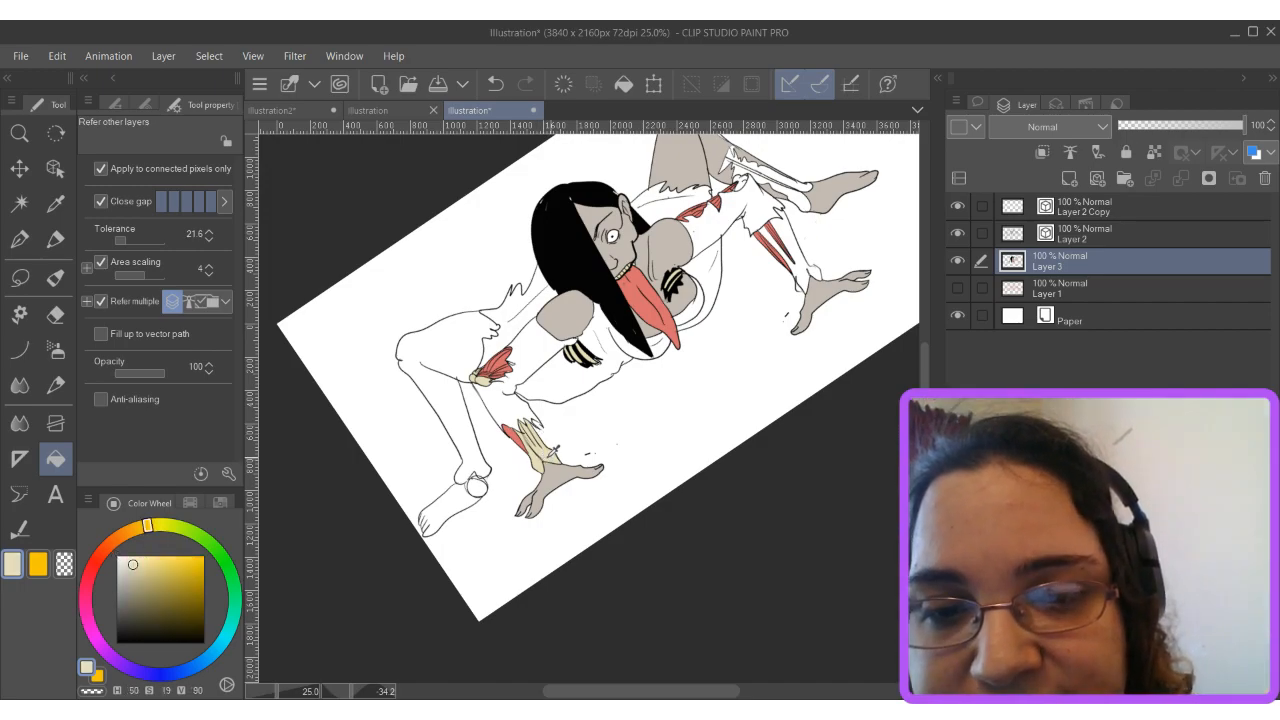
{"action": "left_click", "coordinate": [803, 255]}
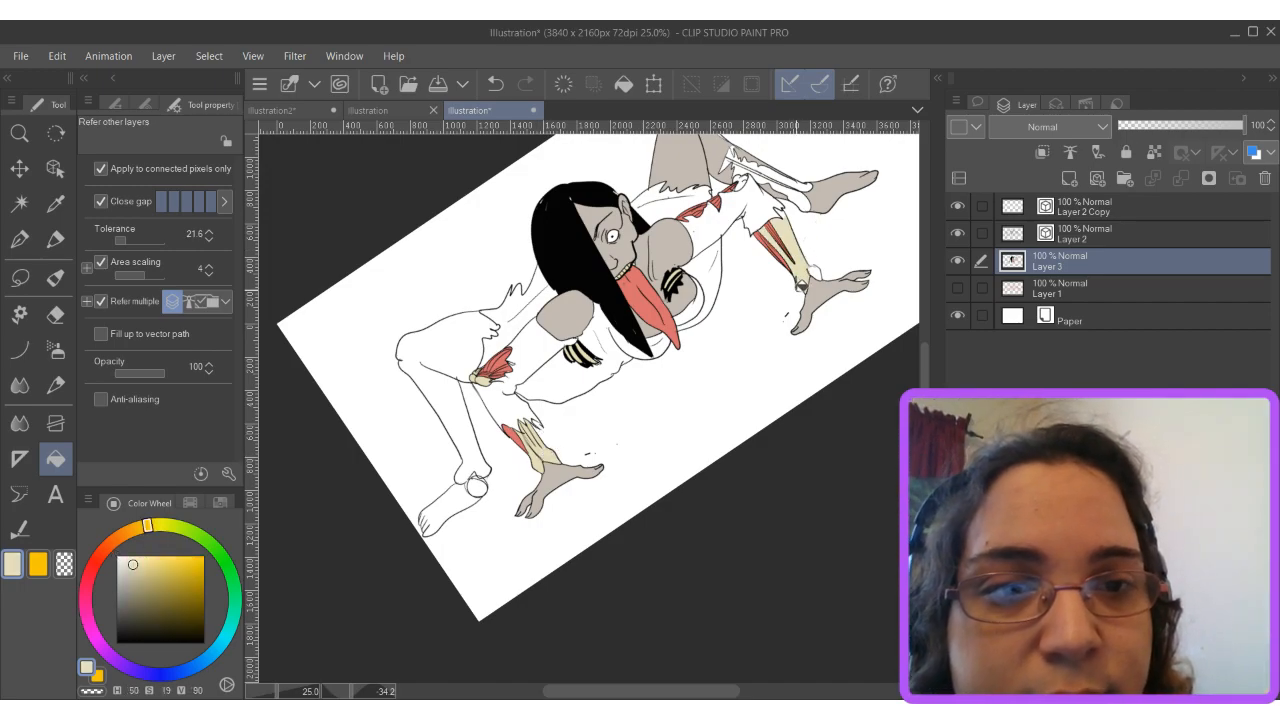
{"action": "left_click", "coordinate": [804, 178]}
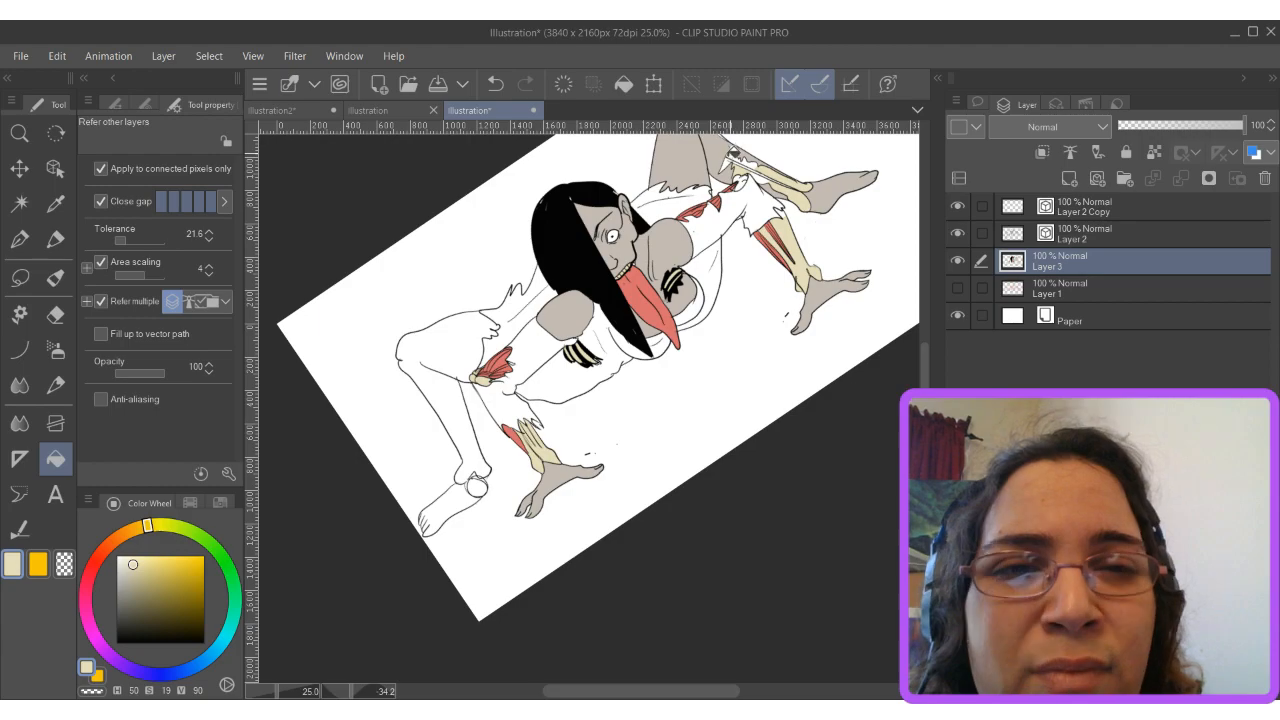
{"action": "left_click", "coordinate": [731, 158]}
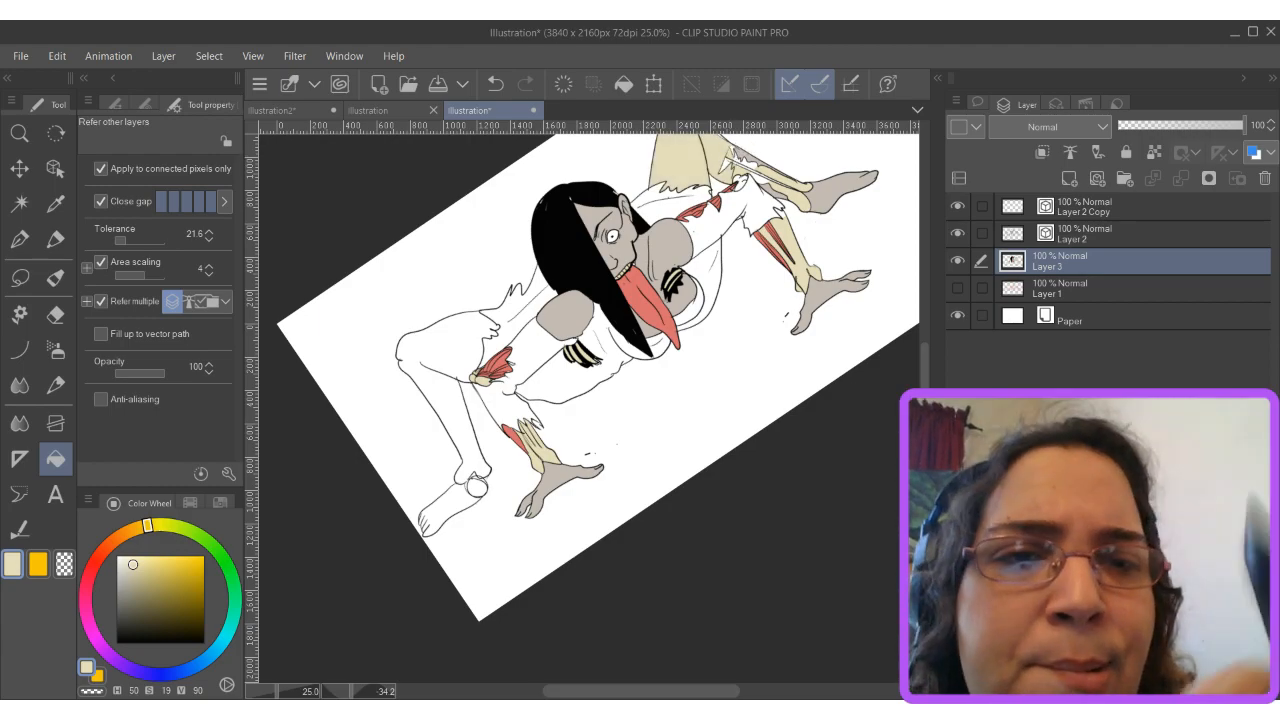
{"action": "key", "text": "ctrl+z"}
{"action": "scroll", "coordinate": [767, 203], "scroll_direction": "up", "scroll_amount": 3}
{"action": "left_click_drag", "start_coordinate": [767, 203], "coordinate": [556, 389]}
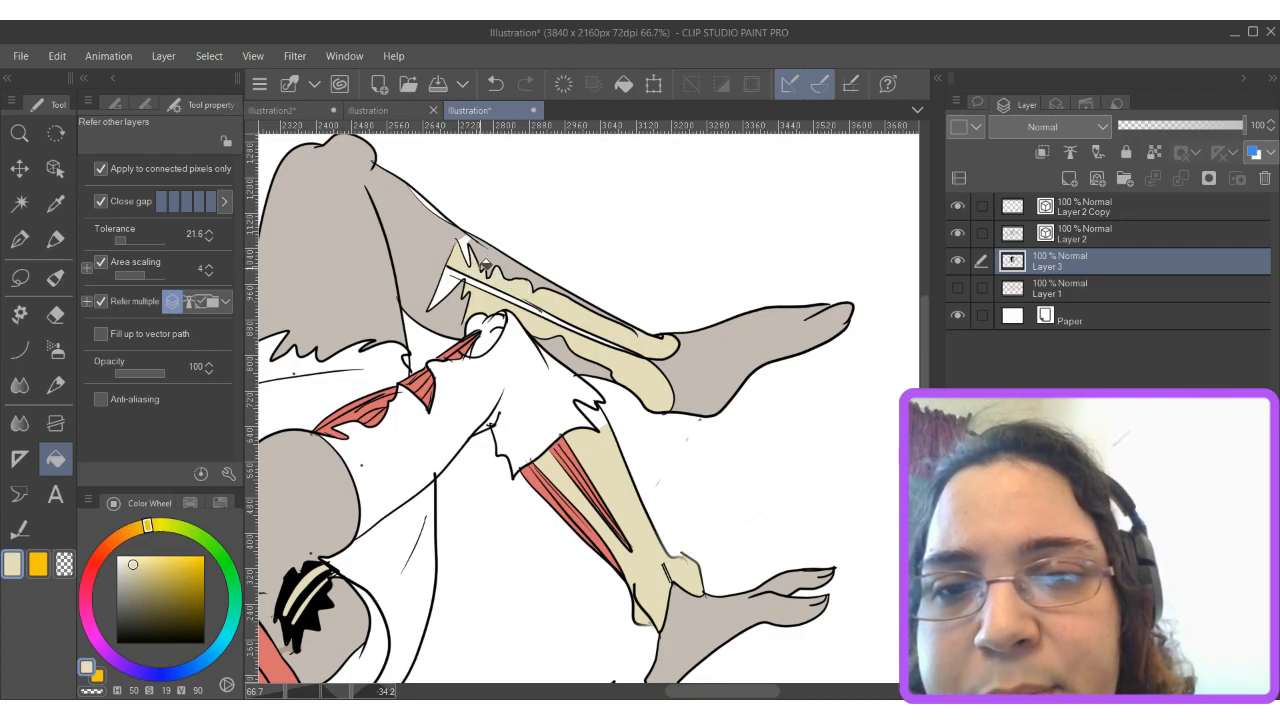
{"action": "left_click", "coordinate": [568, 488], "text": "alt"}
{"action": "left_click", "coordinate": [548, 307]}
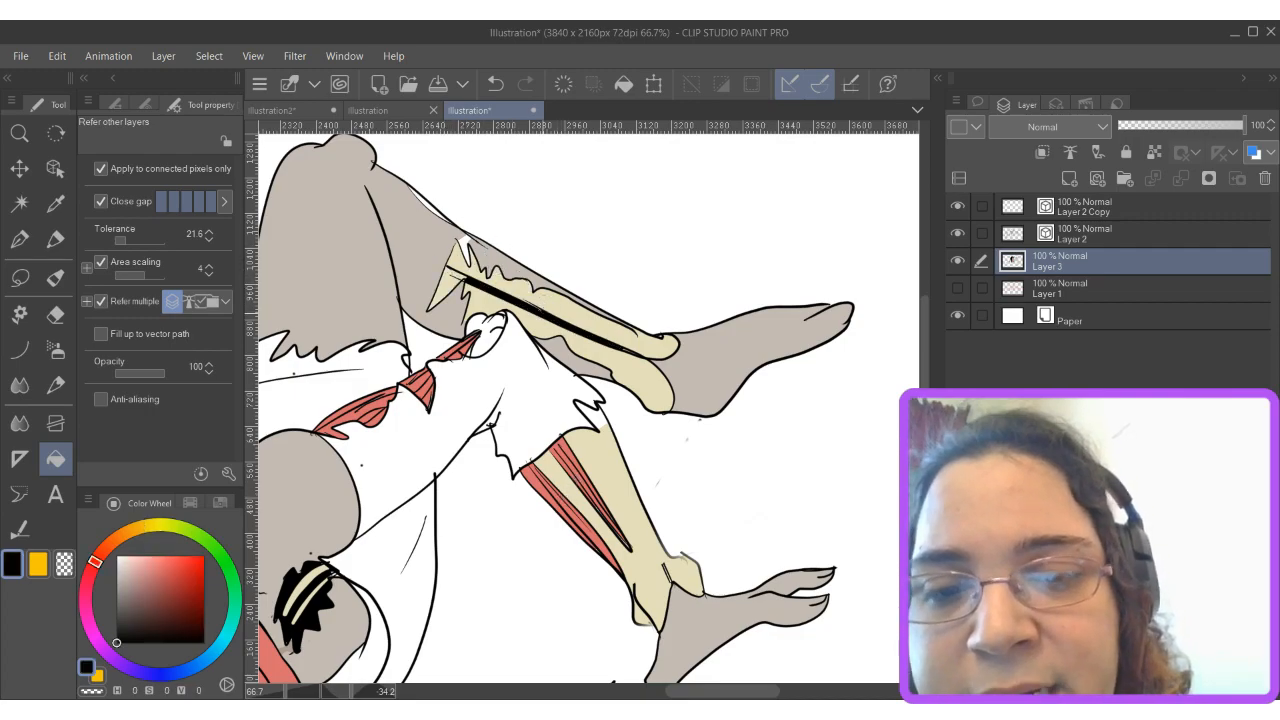
{"action": "key", "text": "ctrl+z"}
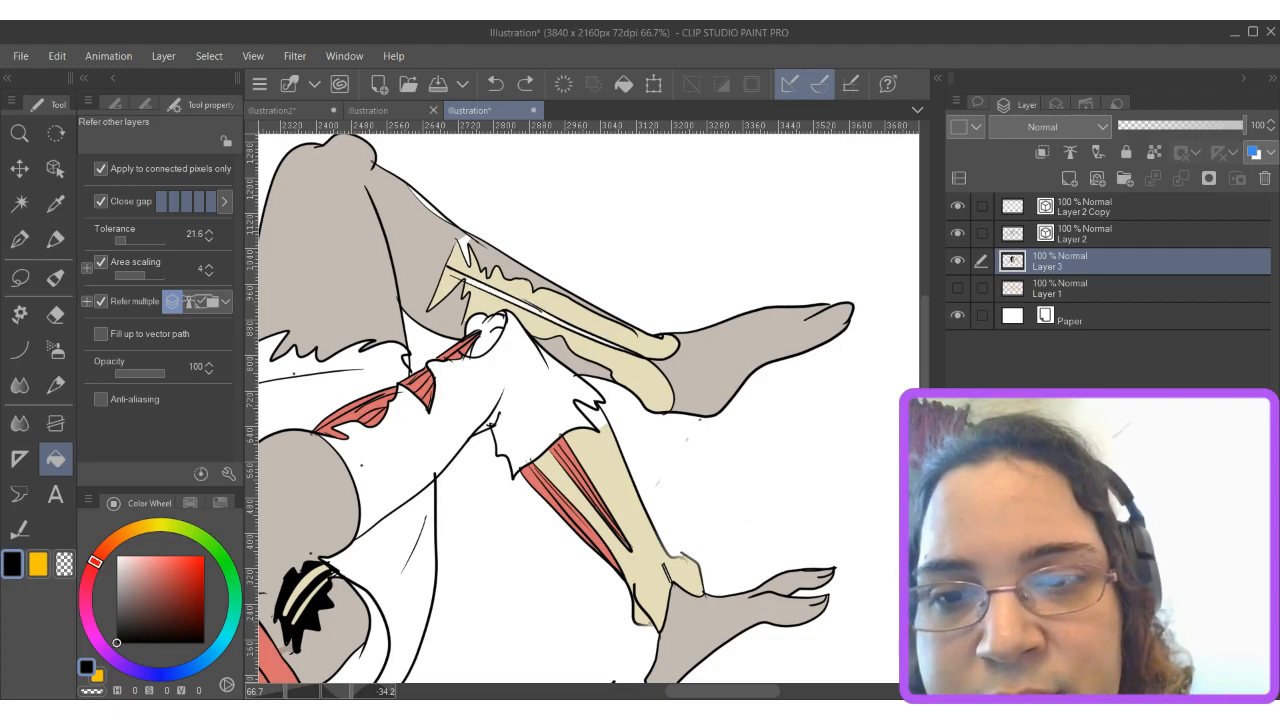
Fill the narrow gap between the rear leg's bones with the sampled muscle red and the exposed elbow joint with the bone cream.
{"action": "left_click", "coordinate": [428, 381], "text": "alt"}
{"action": "left_click", "coordinate": [510, 289]}
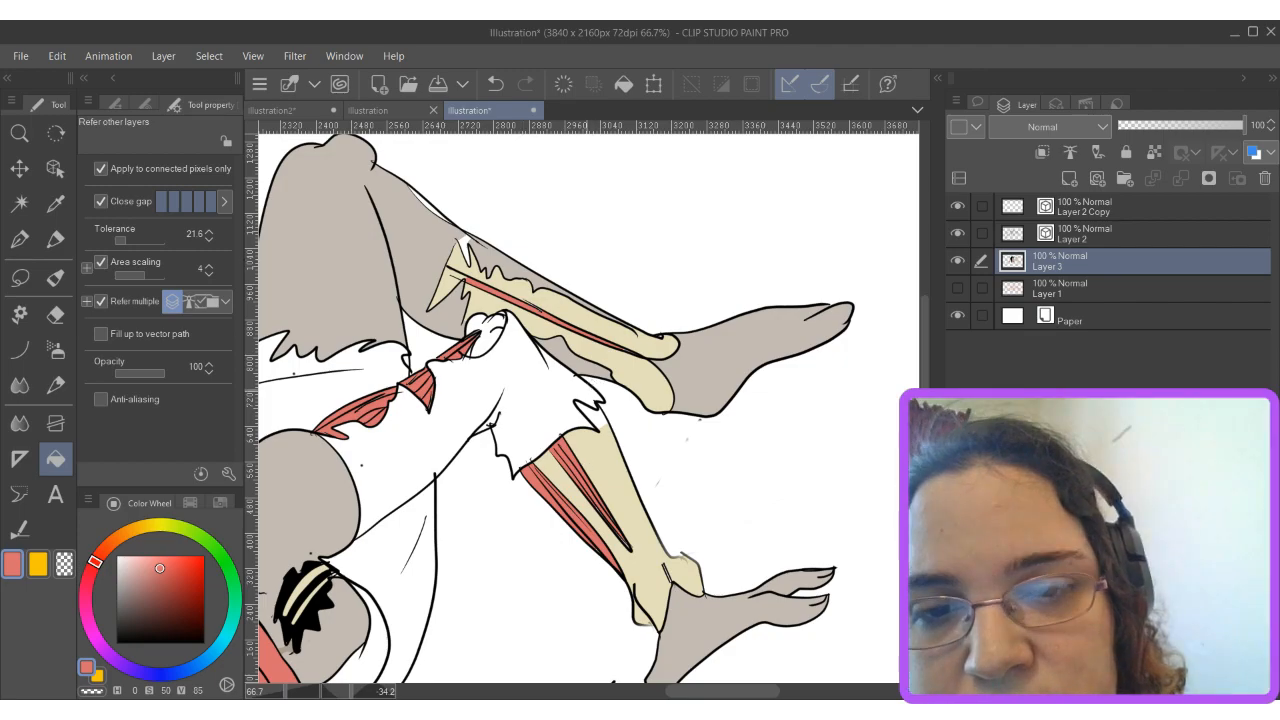
{"action": "left_click", "coordinate": [602, 412], "text": "alt"}
{"action": "left_click", "coordinate": [487, 318]}
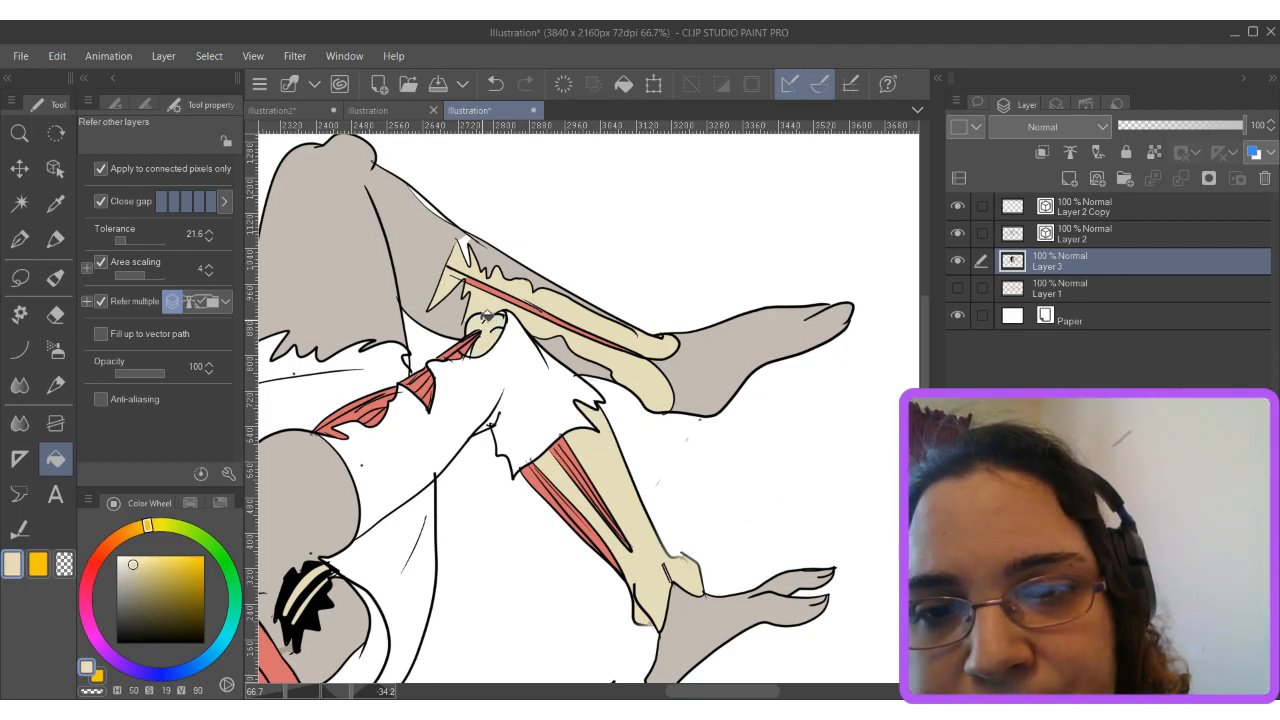
Straighten the tilted canvas view to a rotation of 0°.
{"action": "scroll", "coordinate": [487, 318], "scroll_direction": "down", "scroll_amount": 5}
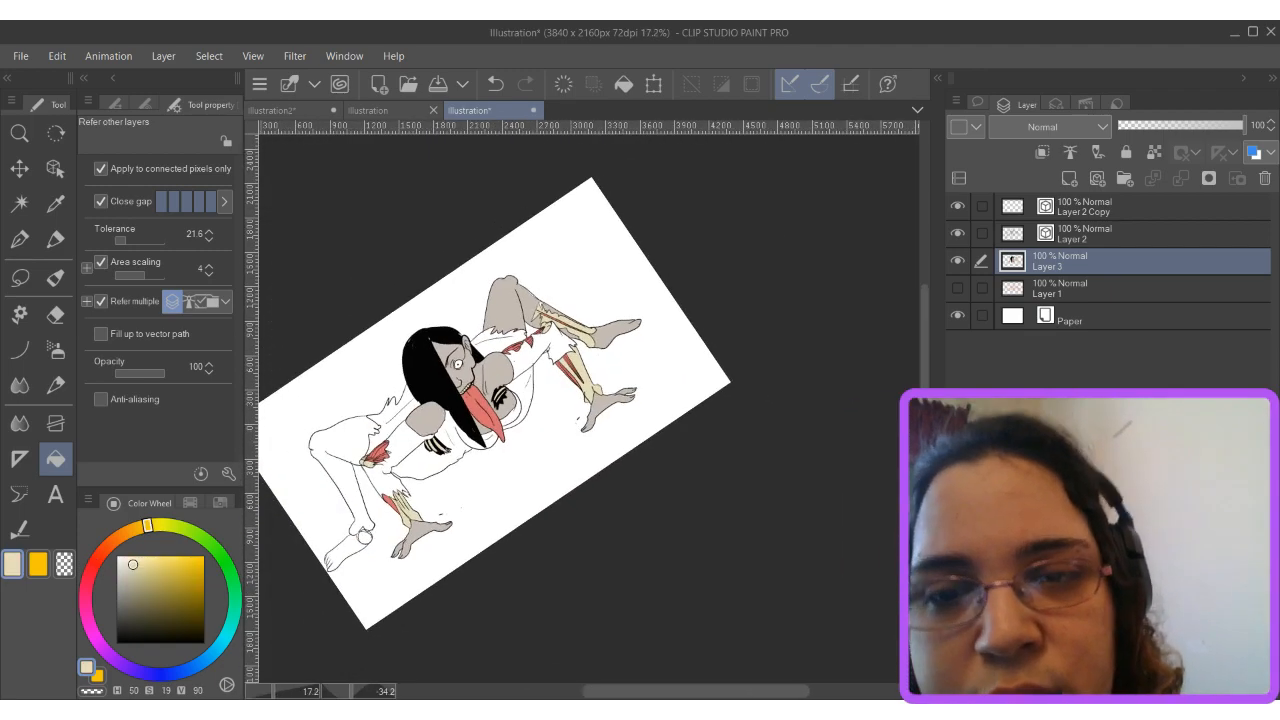
{"action": "scroll", "coordinate": [487, 318], "scroll_direction": "up", "scroll_amount": 3}
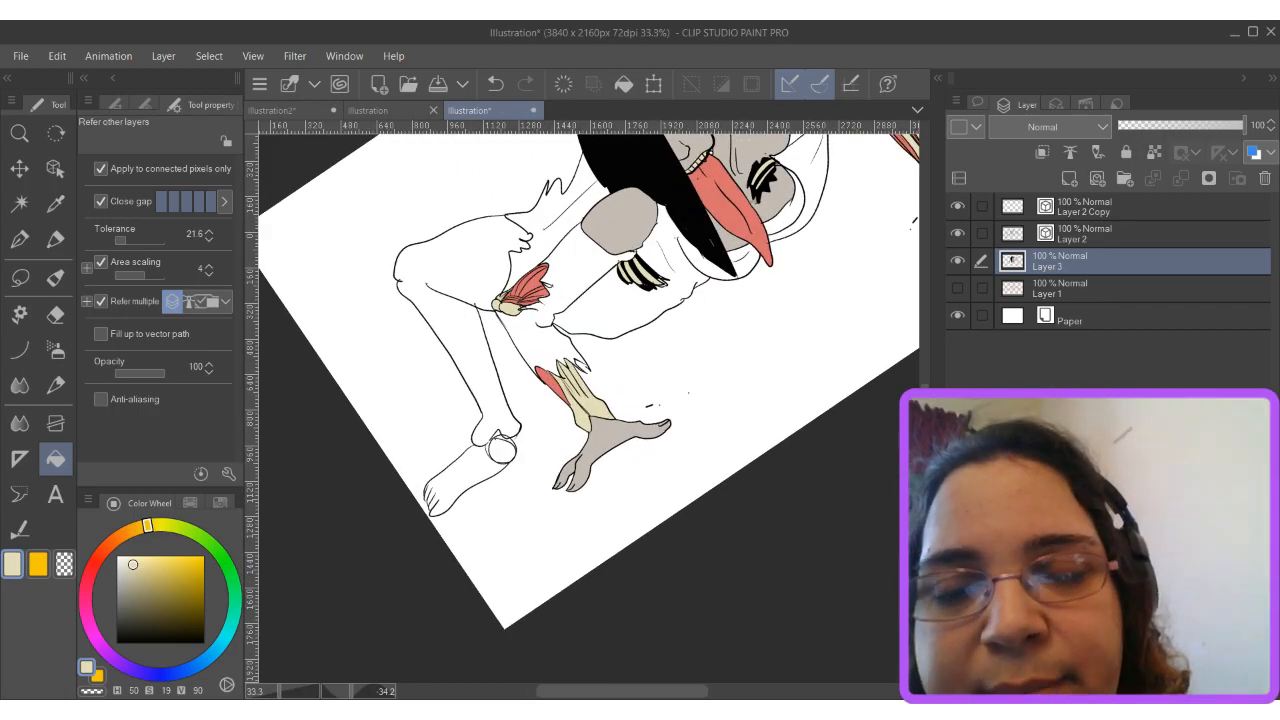
{"action": "scroll", "coordinate": [510, 500], "scroll_direction": "down", "scroll_amount": 2}
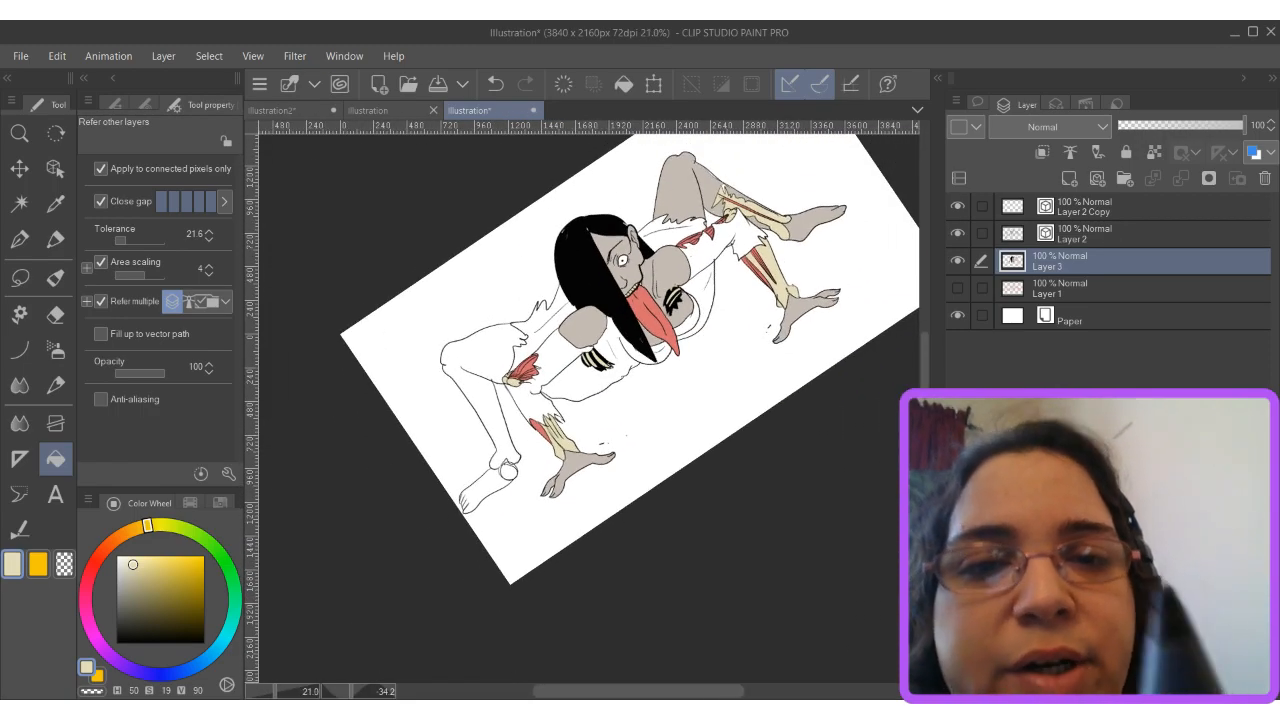
{"action": "left_click_drag", "start_coordinate": [510, 500], "coordinate": [376, 342]}
{"action": "left_click_drag", "start_coordinate": [560, 300], "coordinate": [623, 464]}
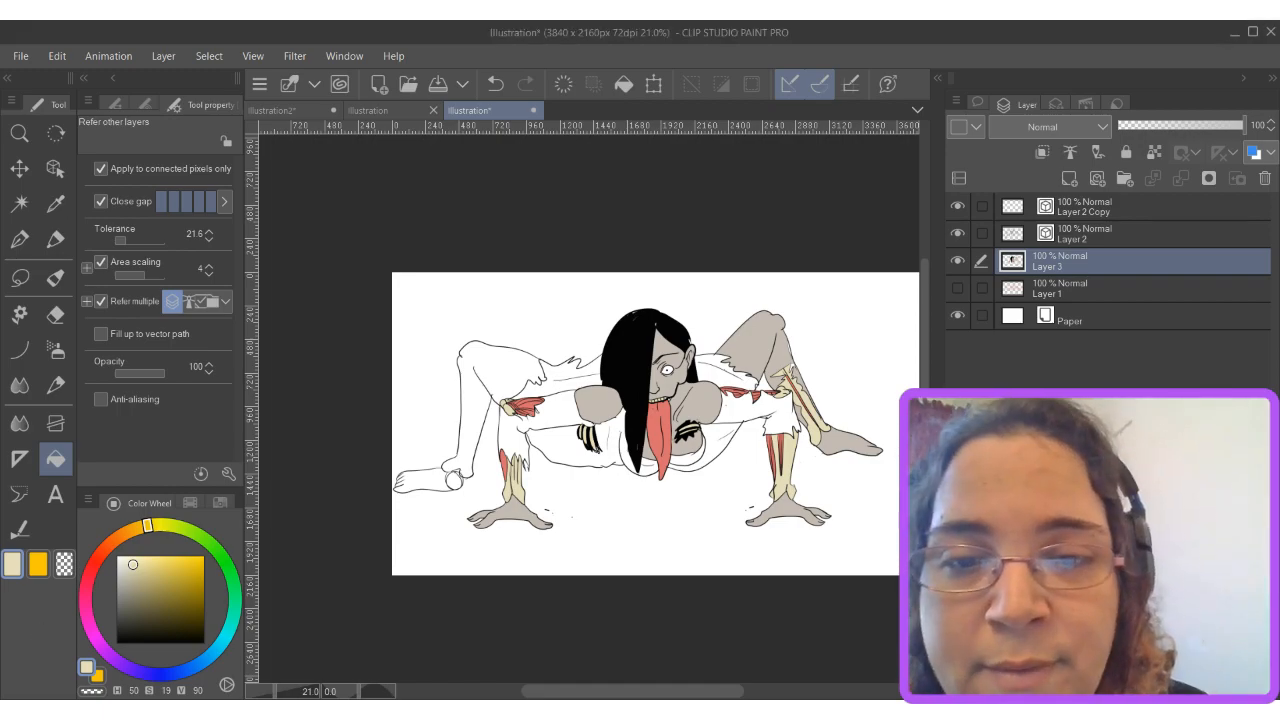
{"action": "scroll", "coordinate": [580, 412], "scroll_direction": "up", "scroll_amount": 2}
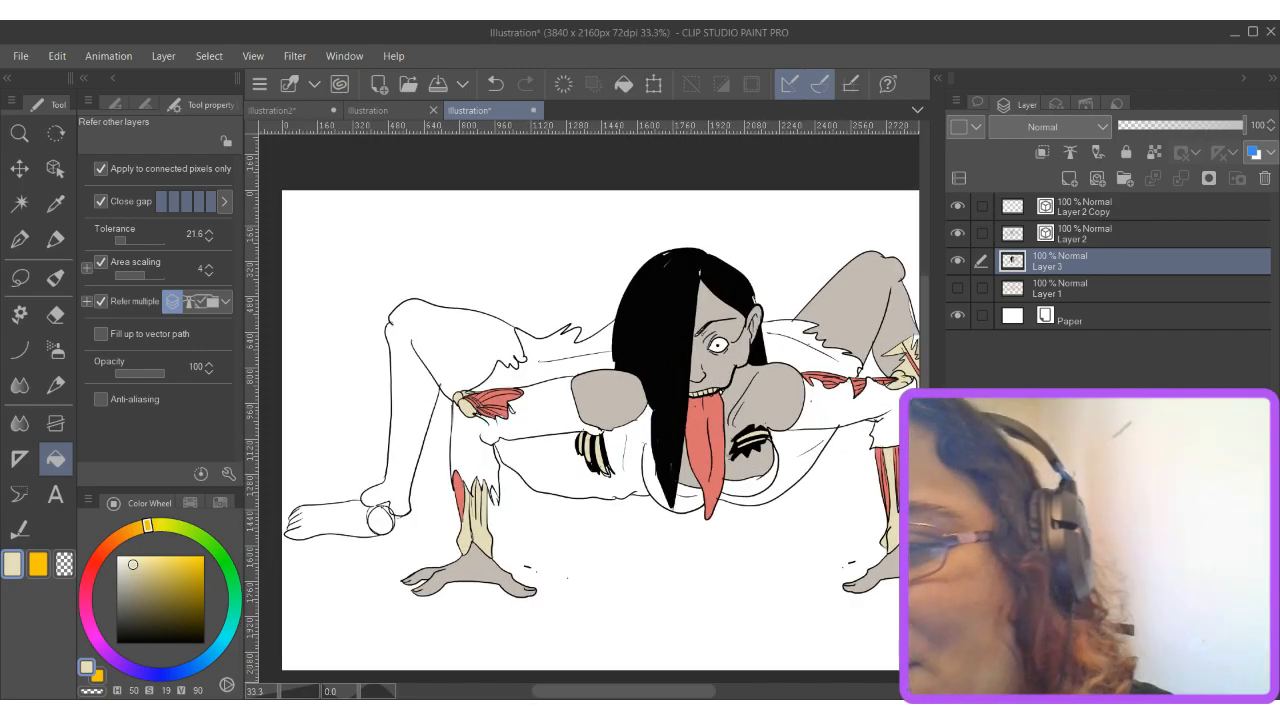
On Layer 2, draw thin black muscle strands with the G-pen at size 8.3 down the bent lower leg on the drawing's left side.
{"action": "left_click", "coordinate": [19, 238]}
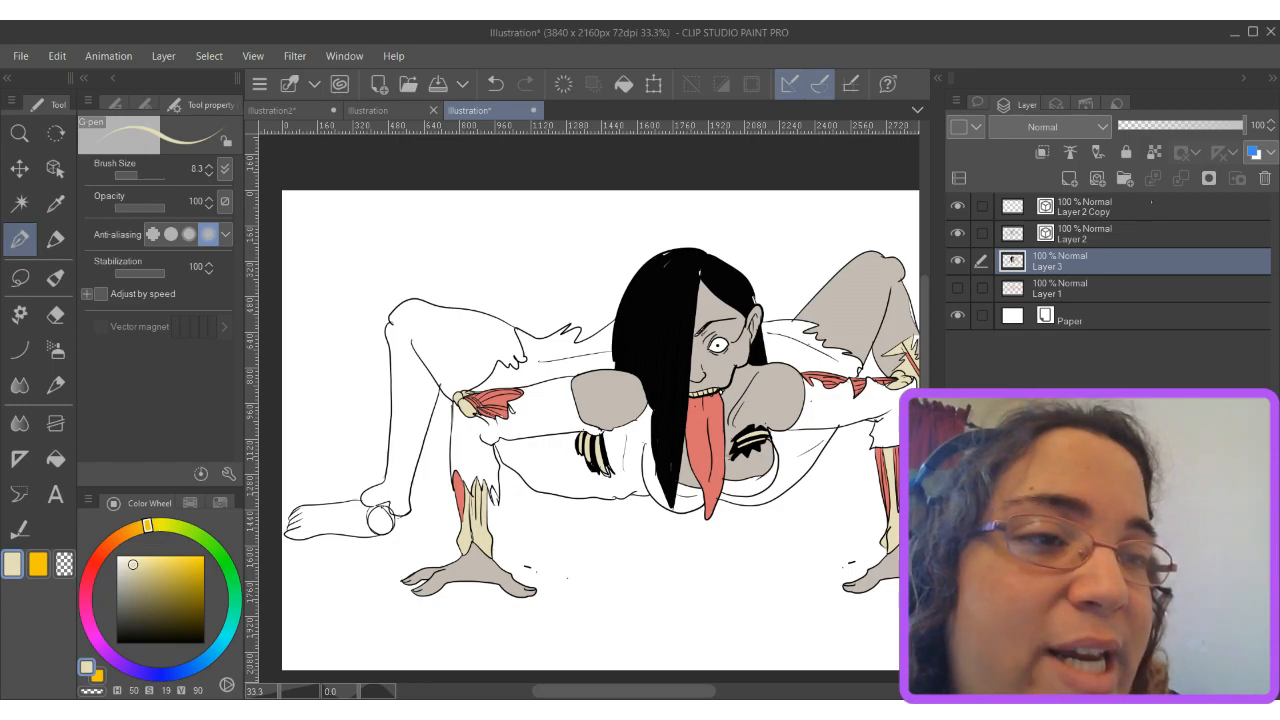
{"action": "left_click", "coordinate": [1130, 207]}
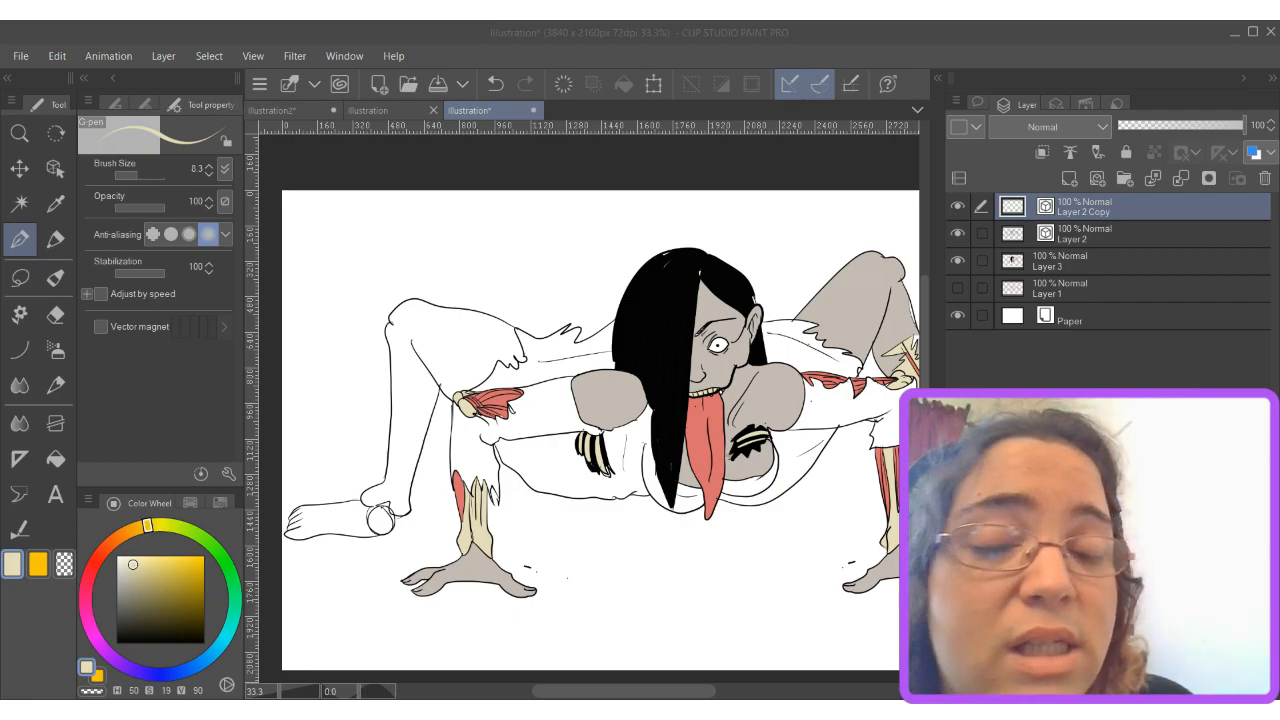
{"action": "left_click", "coordinate": [35, 608]}
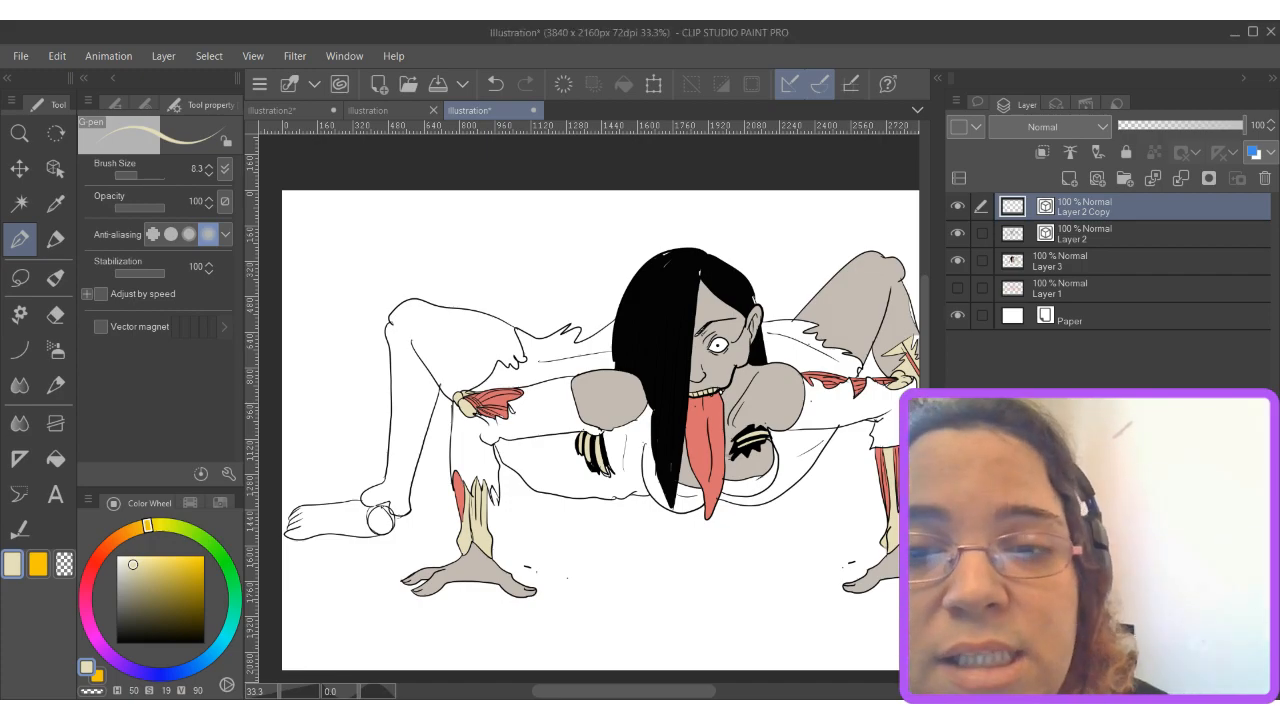
{"action": "scroll", "coordinate": [440, 350], "scroll_direction": "up", "scroll_amount": 5}
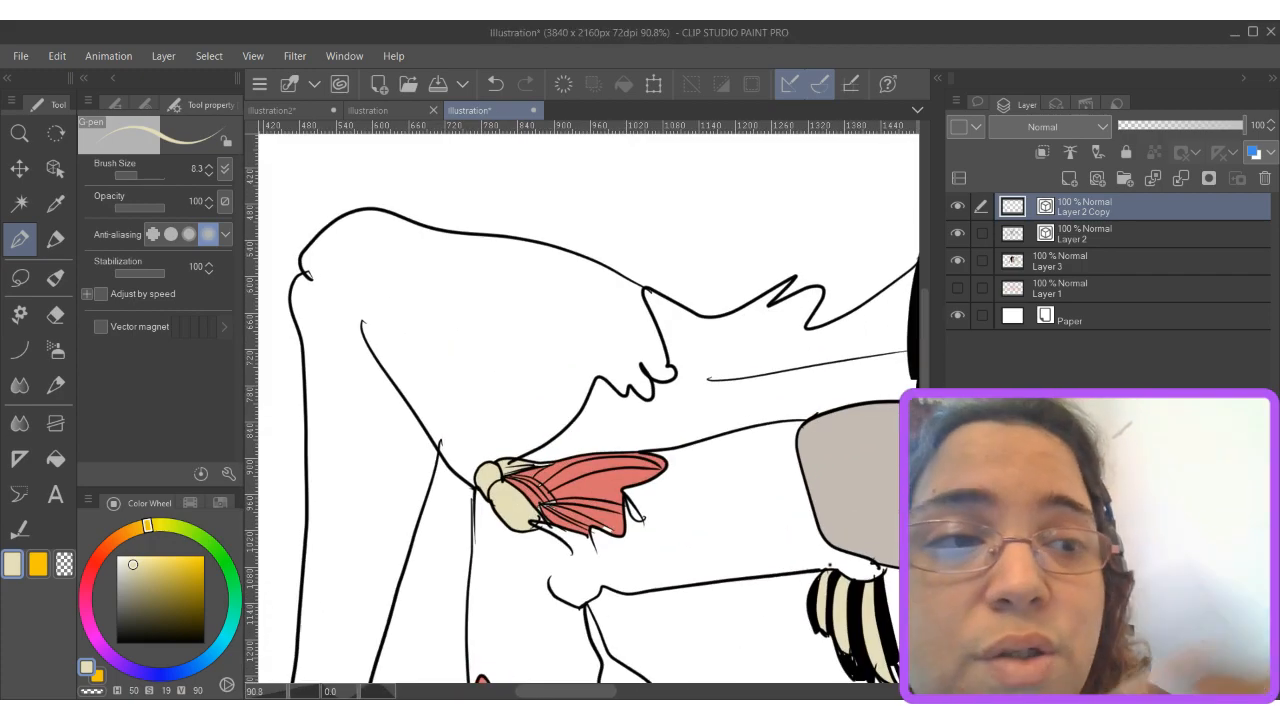
{"action": "left_click", "coordinate": [1172, 229]}
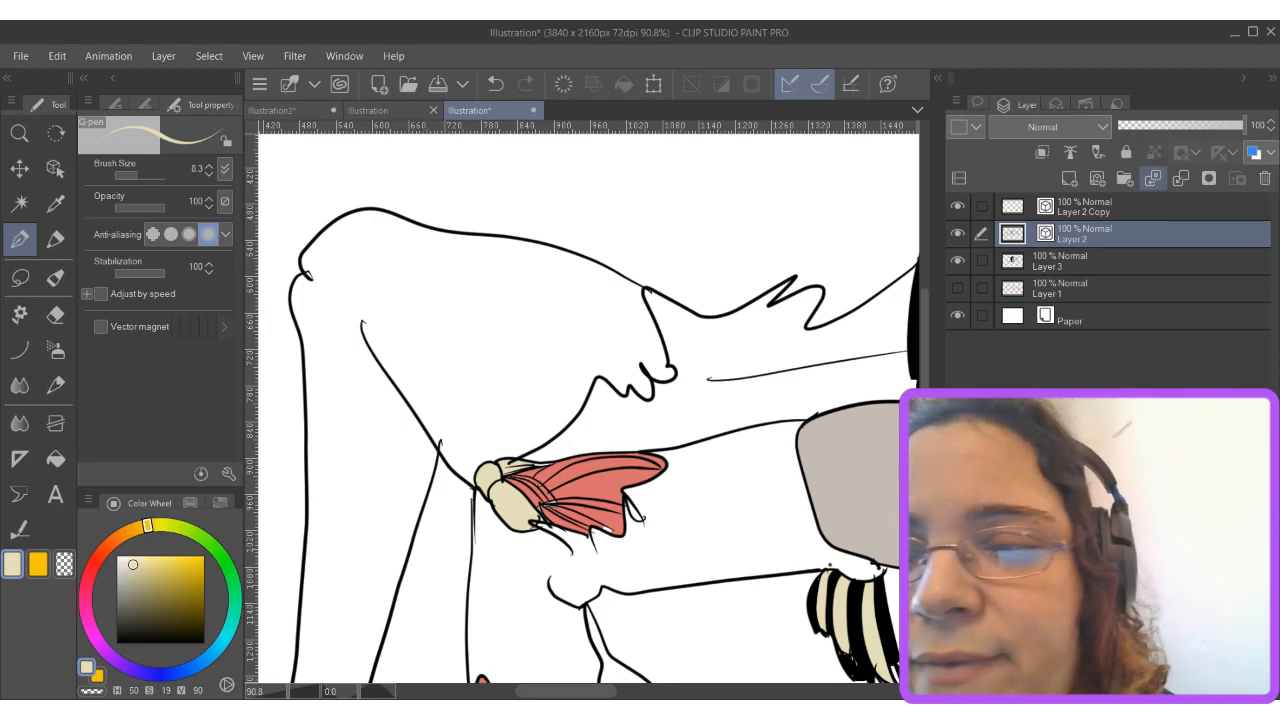
{"action": "left_click_drag", "start_coordinate": [128, 631], "coordinate": [97, 651]}
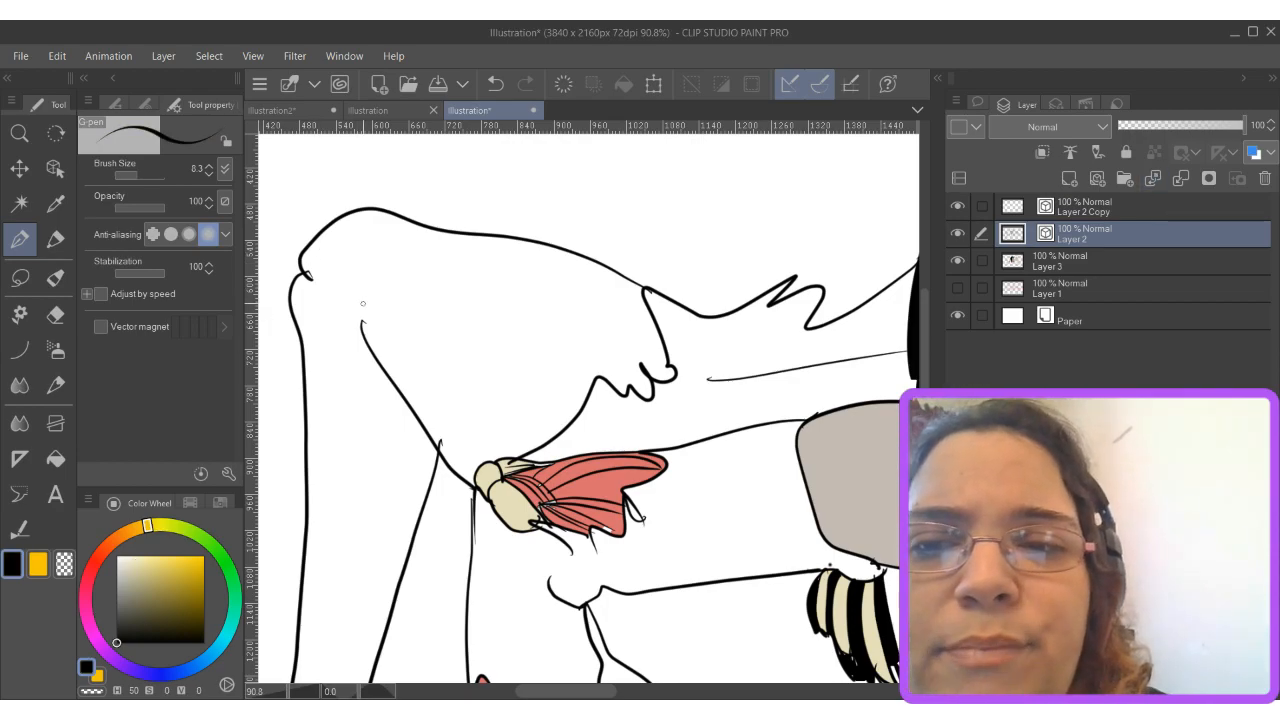
{"action": "mouse_move", "coordinate": [361, 320]}
{"action": "left_mouse_down"}
{"action": "mouse_move", "coordinate": [308, 272]}
{"action": "mouse_move", "coordinate": [327, 275]}
{"action": "mouse_move", "coordinate": [356, 328]}
{"action": "mouse_move", "coordinate": [326, 327]}
{"action": "mouse_move", "coordinate": [378, 355]}
{"action": "mouse_move", "coordinate": [334, 346]}
{"action": "mouse_move", "coordinate": [310, 598]}
{"action": "mouse_move", "coordinate": [383, 372]}
{"action": "left_mouse_up"}
{"action": "mouse_move", "coordinate": [342, 414]}
{"action": "left_mouse_down"}
{"action": "mouse_move", "coordinate": [362, 349]}
{"action": "mouse_move", "coordinate": [316, 580]}
{"action": "mouse_move", "coordinate": [350, 422]}
{"action": "left_mouse_up"}
{"action": "key", "text": "ctrl+z"}
{"action": "mouse_move", "coordinate": [368, 360]}
{"action": "left_mouse_down"}
{"action": "mouse_move", "coordinate": [334, 442]}
{"action": "mouse_move", "coordinate": [322, 558]}
{"action": "mouse_move", "coordinate": [388, 532]}
{"action": "mouse_move", "coordinate": [420, 424]}
{"action": "left_mouse_up"}
{"action": "mouse_move", "coordinate": [360, 594]}
{"action": "left_mouse_down"}
{"action": "mouse_move", "coordinate": [419, 488]}
{"action": "mouse_move", "coordinate": [427, 433]}
{"action": "left_mouse_up"}
{"action": "mouse_move", "coordinate": [362, 590]}
{"action": "left_mouse_down"}
{"action": "mouse_move", "coordinate": [412, 524]}
{"action": "mouse_move", "coordinate": [430, 428]}
{"action": "left_mouse_up"}
Extend the muscle outline with a thin black line along the inner edge of the same lower leg down to the ankle.
{"action": "left_click_drag", "start_coordinate": [570, 490], "coordinate": [640, 240]}
{"action": "mouse_move", "coordinate": [425, 343]}
{"action": "left_mouse_down"}
{"action": "mouse_move", "coordinate": [407, 446]}
{"action": "mouse_move", "coordinate": [420, 504]}
{"action": "left_mouse_up"}
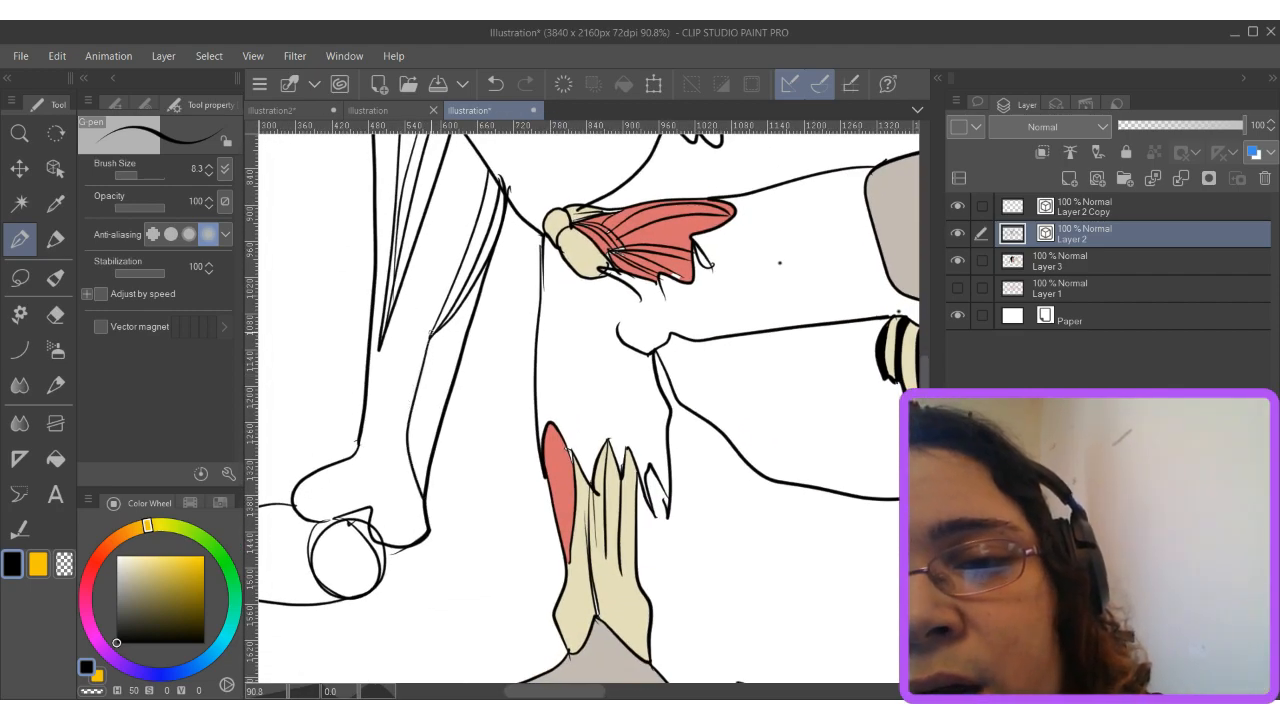
{"action": "left_click_drag", "start_coordinate": [428, 345], "coordinate": [420, 466]}
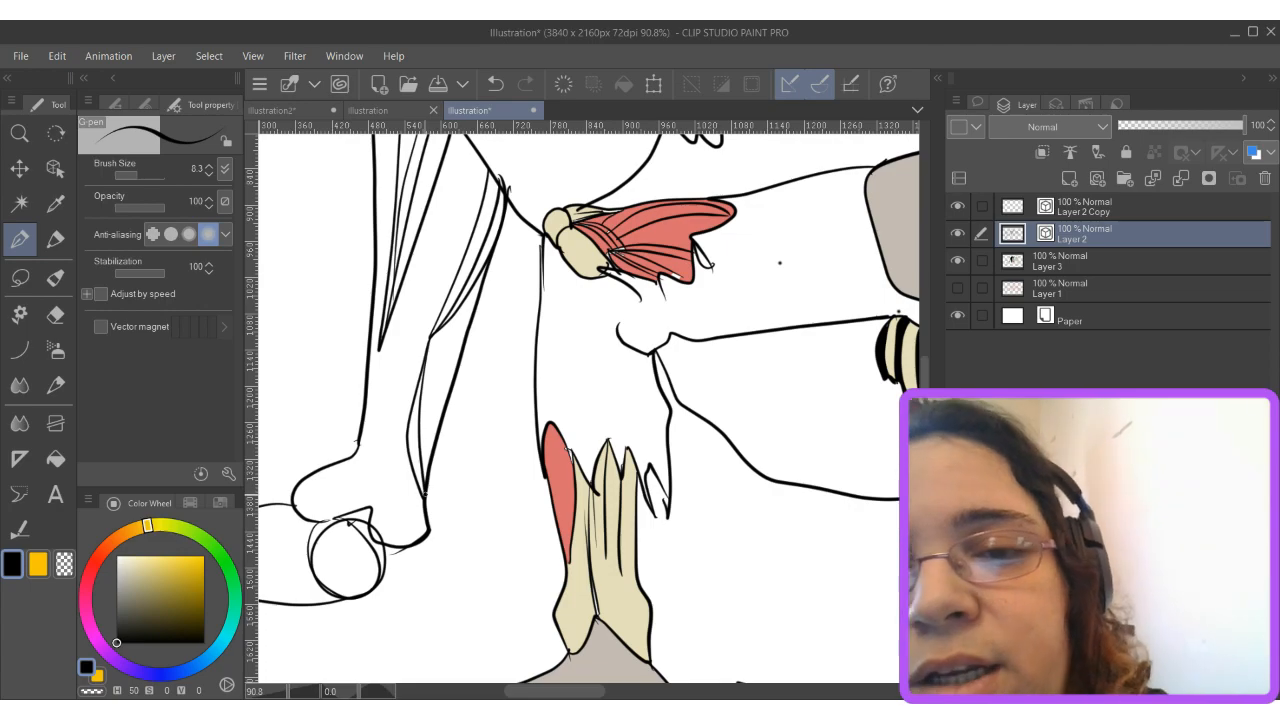
{"action": "scroll", "coordinate": [418, 394], "scroll_direction": "down", "scroll_amount": 4}
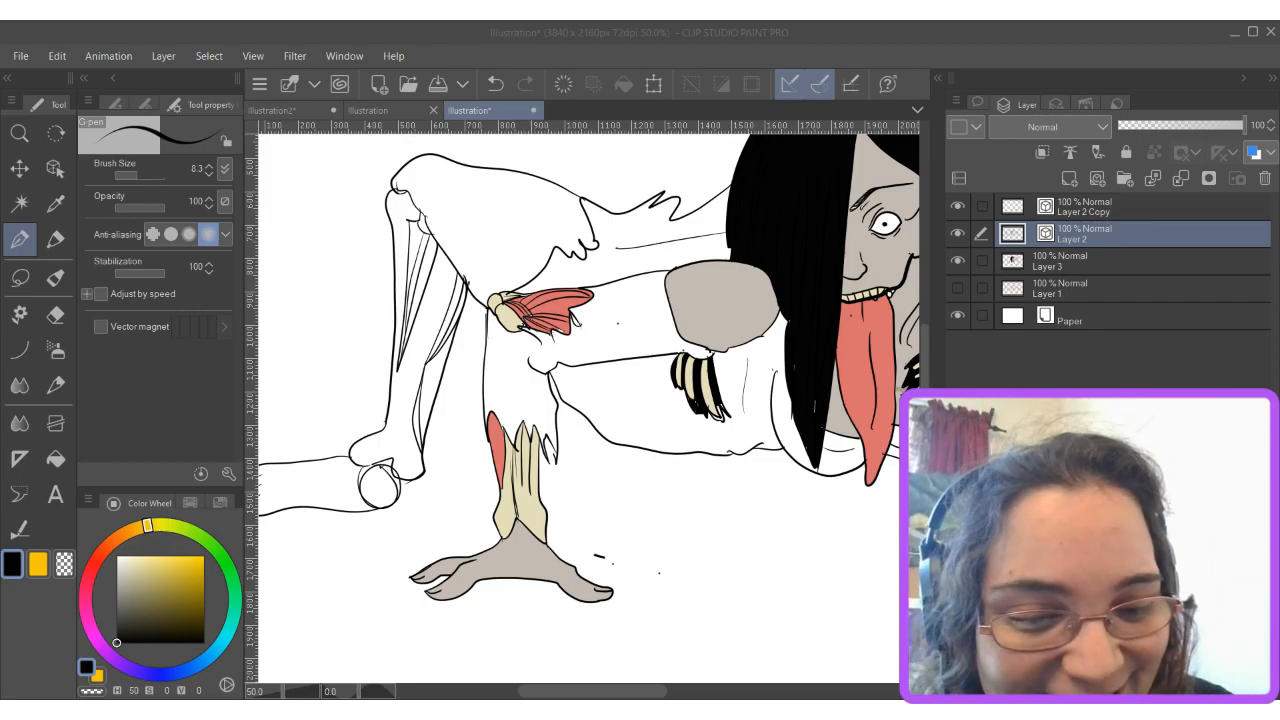
Change the Paper layer's colour to bright red (H 1, S 100, V 100).
{"action": "left_click", "coordinate": [31, 648]}
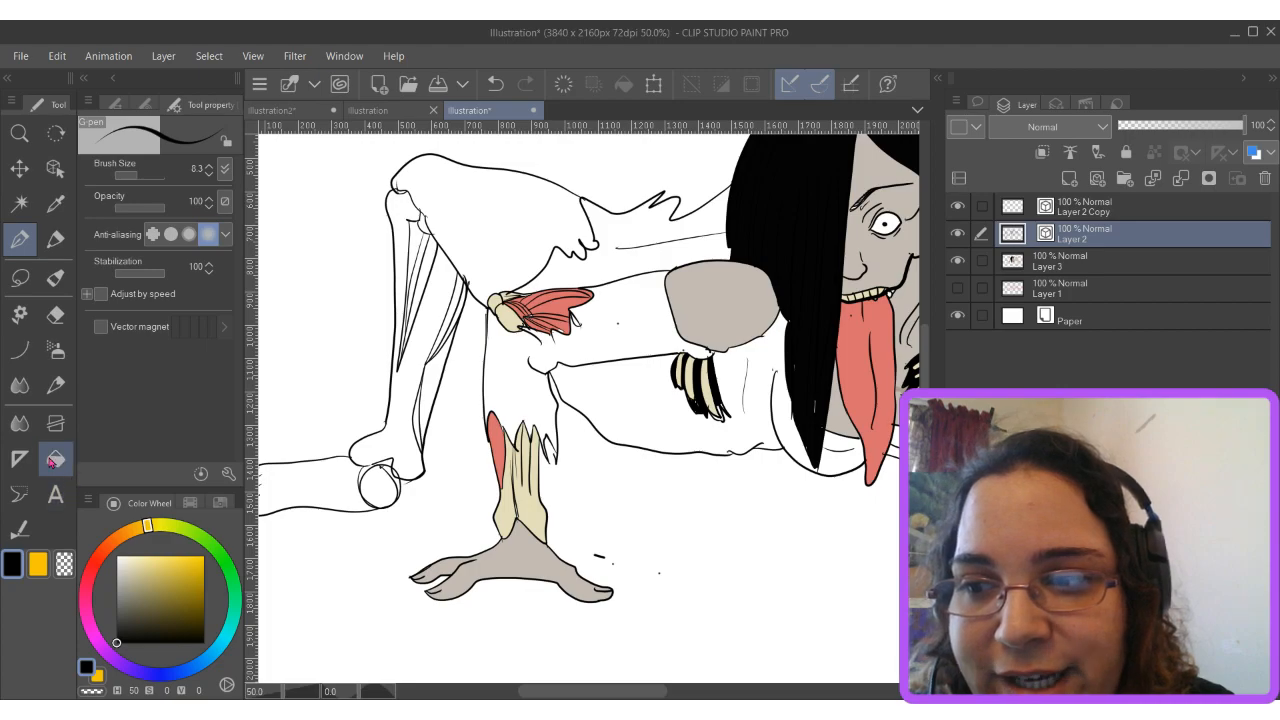
{"action": "left_click_drag", "start_coordinate": [185, 560], "coordinate": [88, 548]}
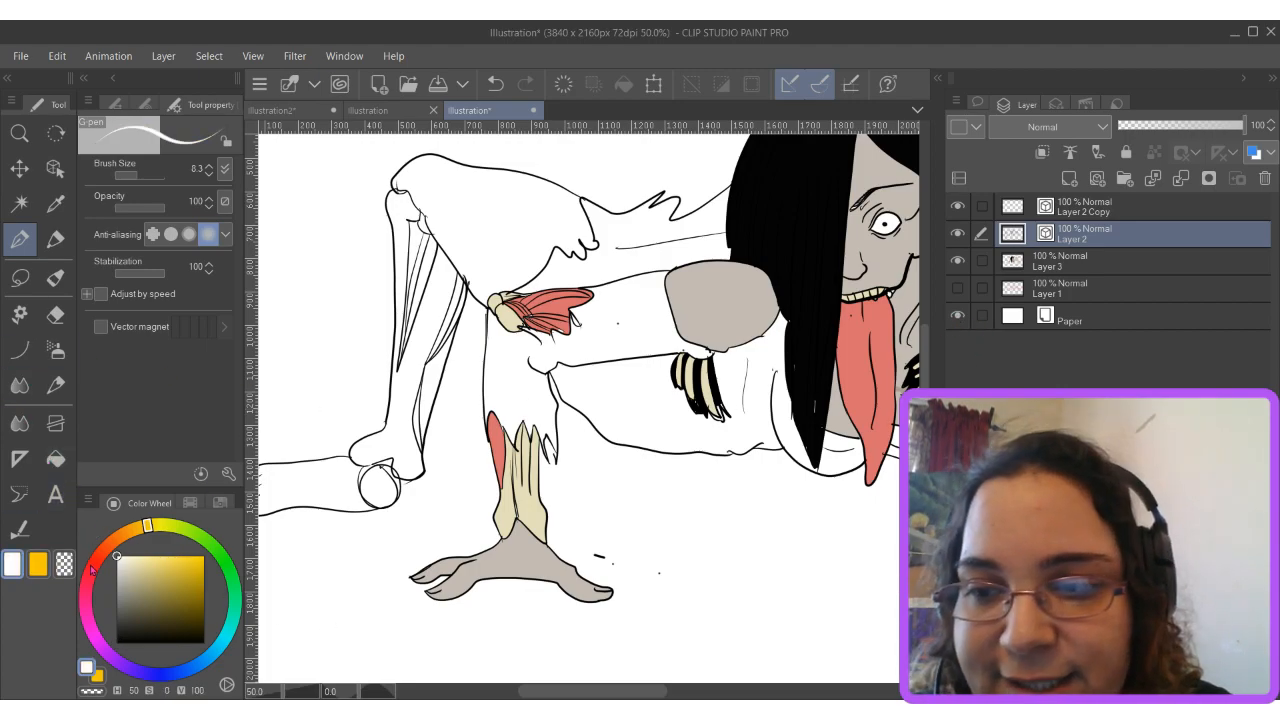
{"action": "left_click", "coordinate": [100, 568]}
{"action": "left_click", "coordinate": [203, 556]}
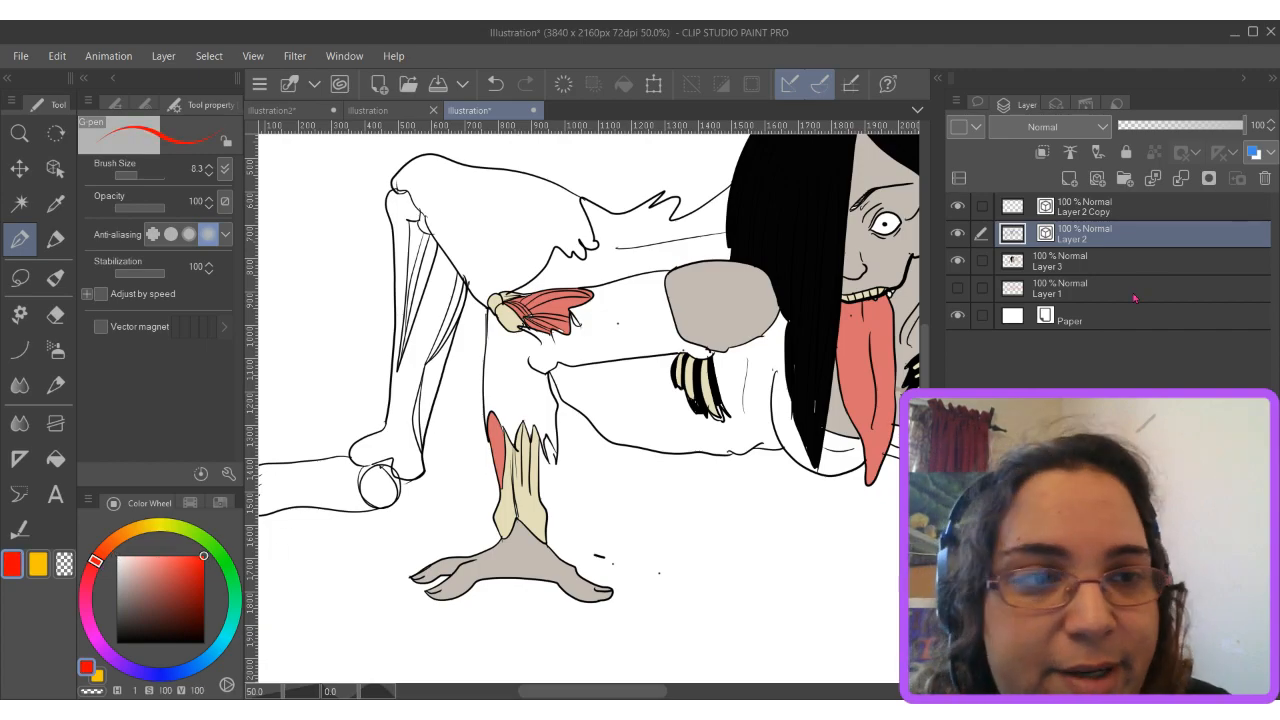
{"action": "left_click", "coordinate": [1020, 320]}
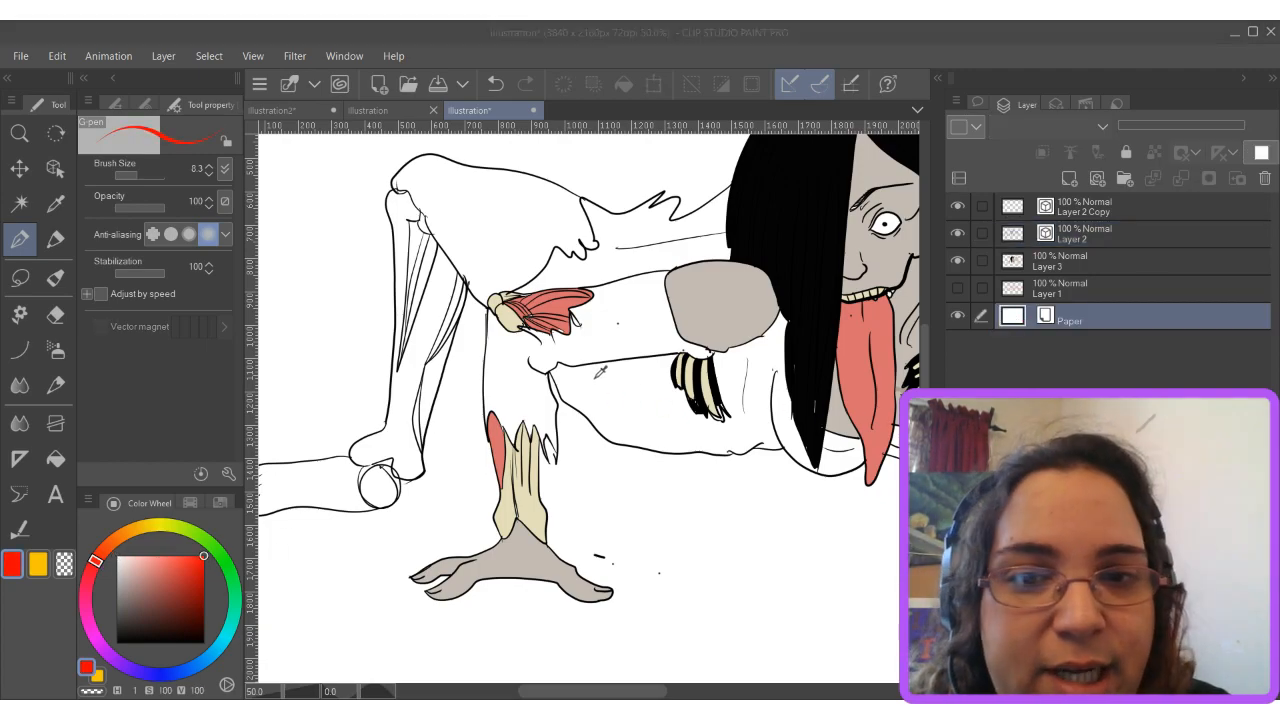
{"action": "left_click", "coordinate": [864, 233]}
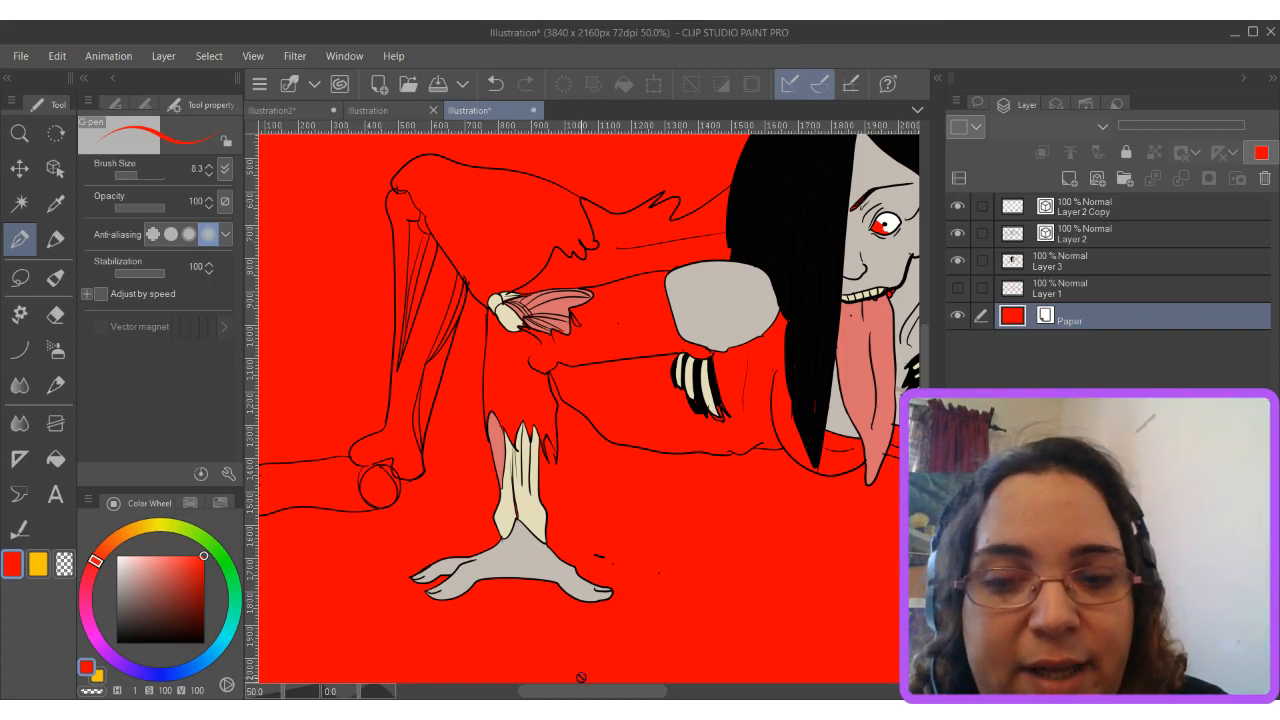
Fill the uncoloured part of the arm on the drawing's left side with white on Layer 3.
{"action": "left_click_drag", "start_coordinate": [581, 678], "coordinate": [617, 680]}
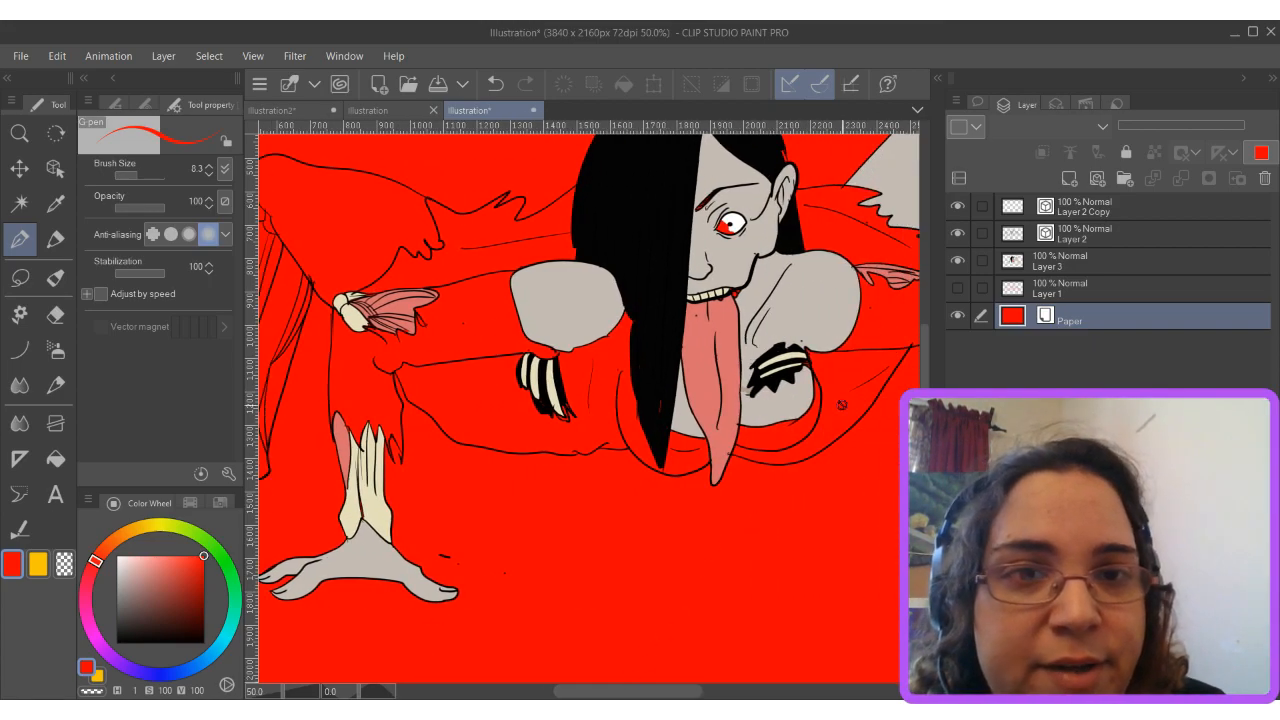
{"action": "left_click", "coordinate": [1098, 236]}
{"action": "left_click", "coordinate": [1034, 266]}
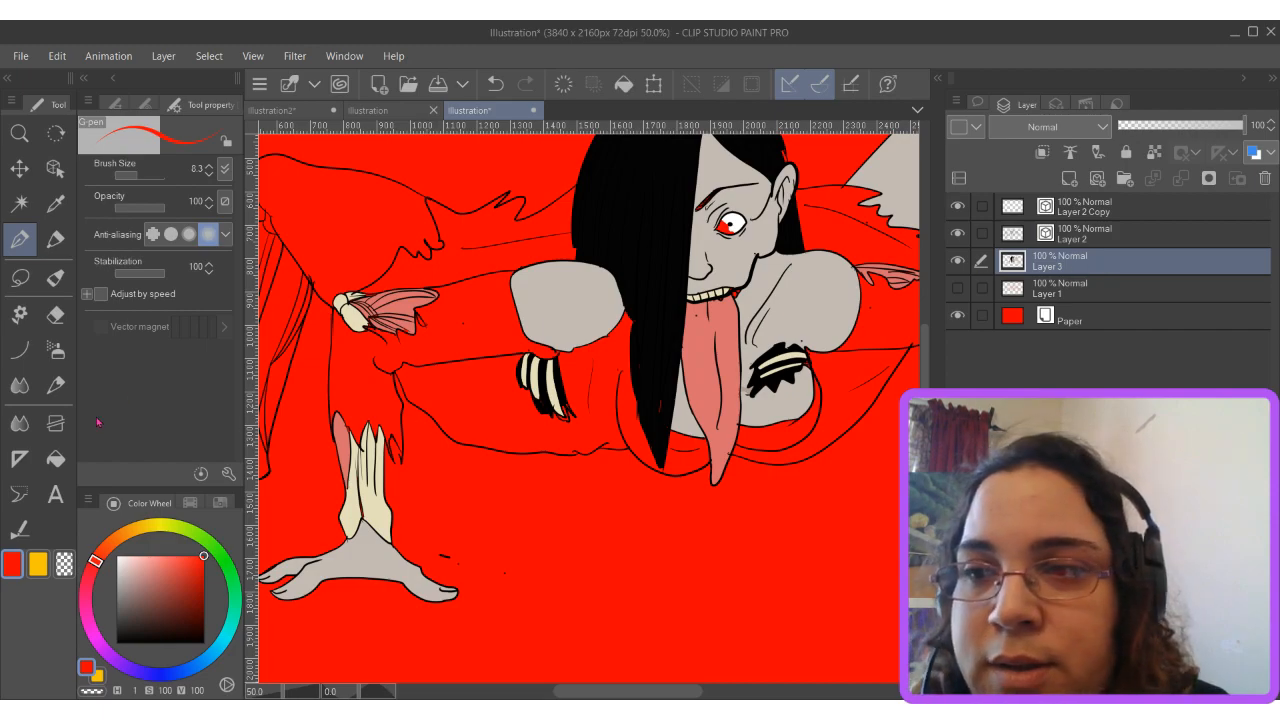
{"action": "left_click", "coordinate": [118, 557]}
{"action": "left_click", "coordinate": [55, 458]}
{"action": "left_click", "coordinate": [346, 369]}
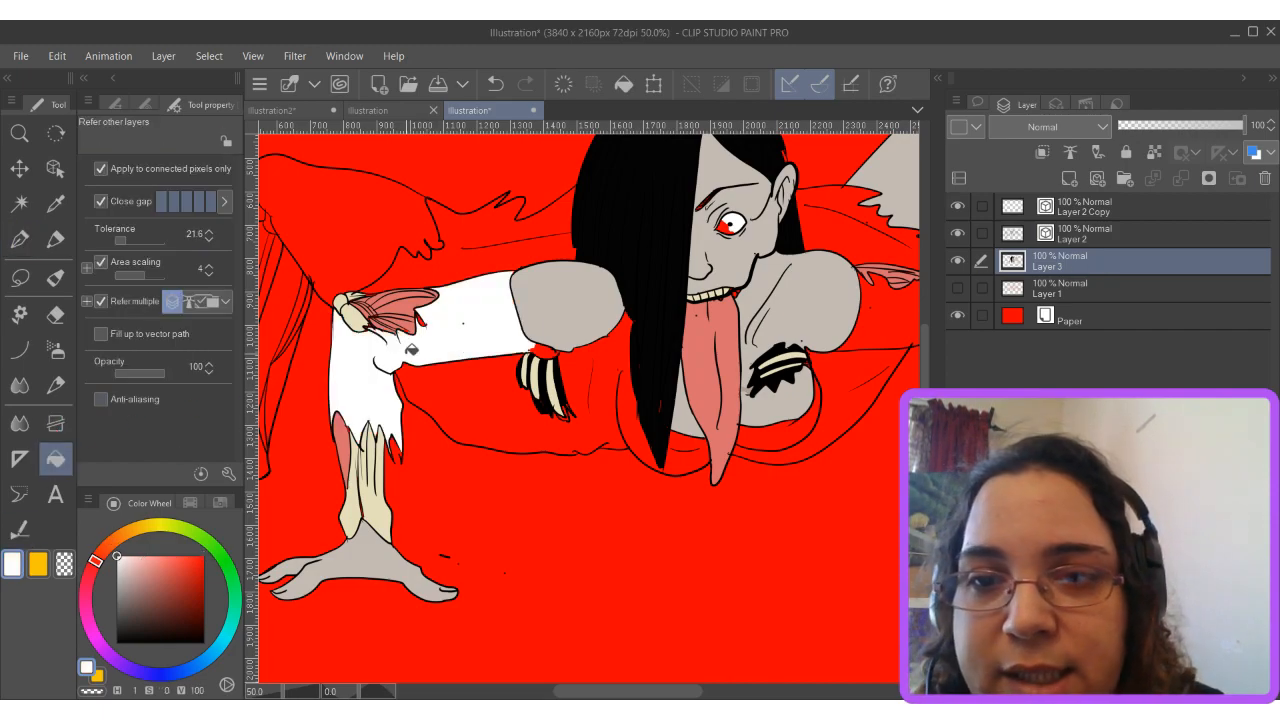
Fill the left side of the torso and the curved areas beneath the chest on both sides of the tongue with white.
{"action": "left_click", "coordinate": [506, 392]}
{"action": "left_click", "coordinate": [655, 436]}
{"action": "left_click", "coordinate": [694, 463]}
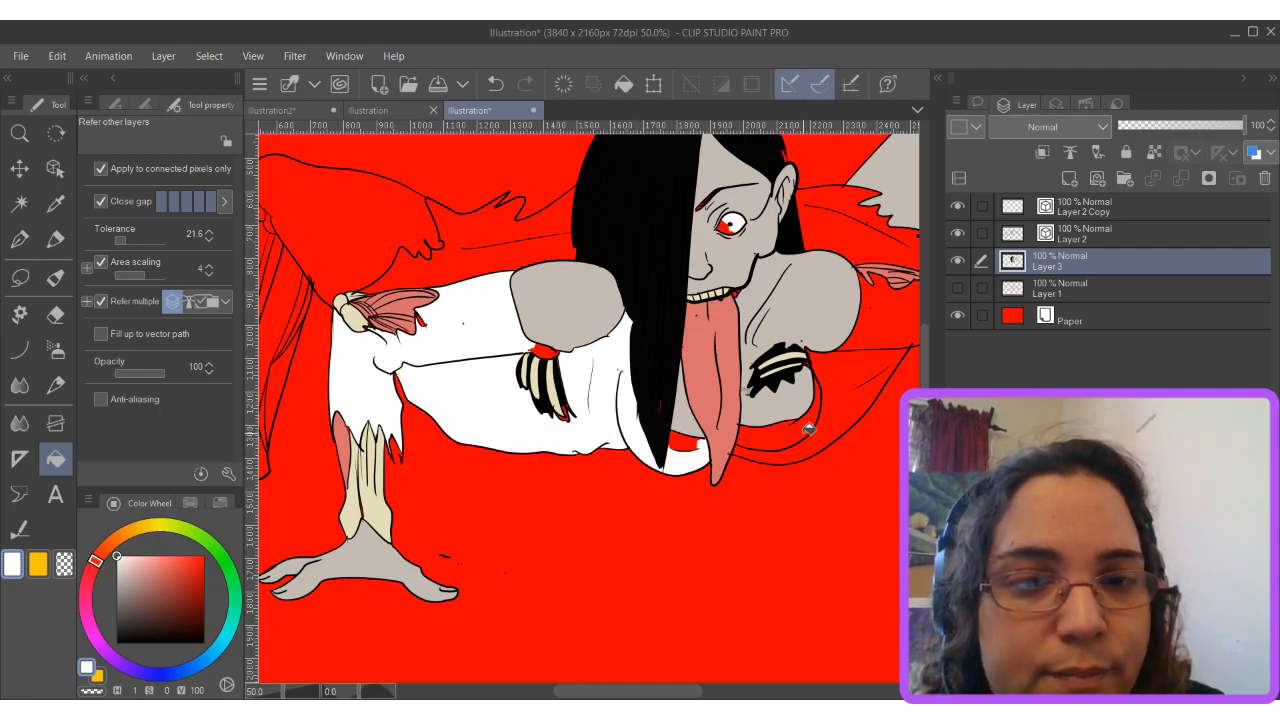
{"action": "left_click", "coordinate": [808, 428]}
{"action": "left_click", "coordinate": [690, 442]}
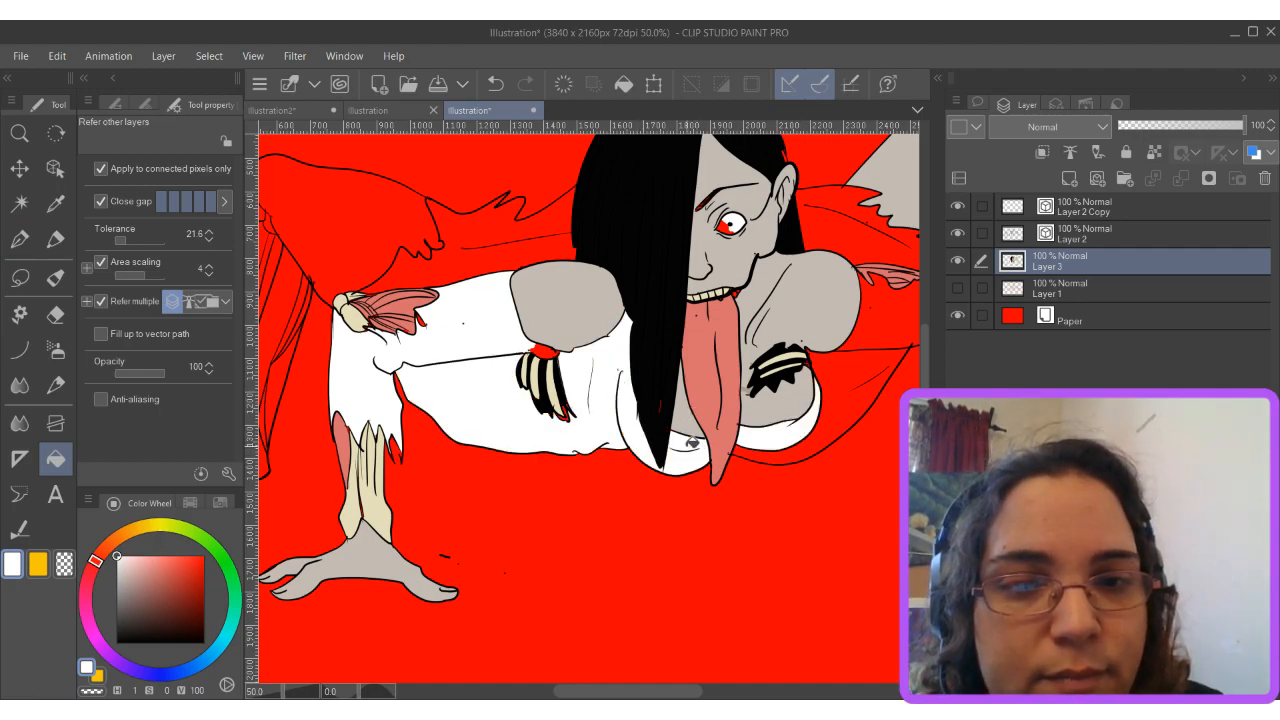
Fill the right side of the torso, the right arm, the body areas behind both shoulders and the rest of the eye with white.
{"action": "left_click", "coordinate": [822, 425]}
{"action": "left_click", "coordinate": [870, 328]}
{"action": "left_click", "coordinate": [830, 242]}
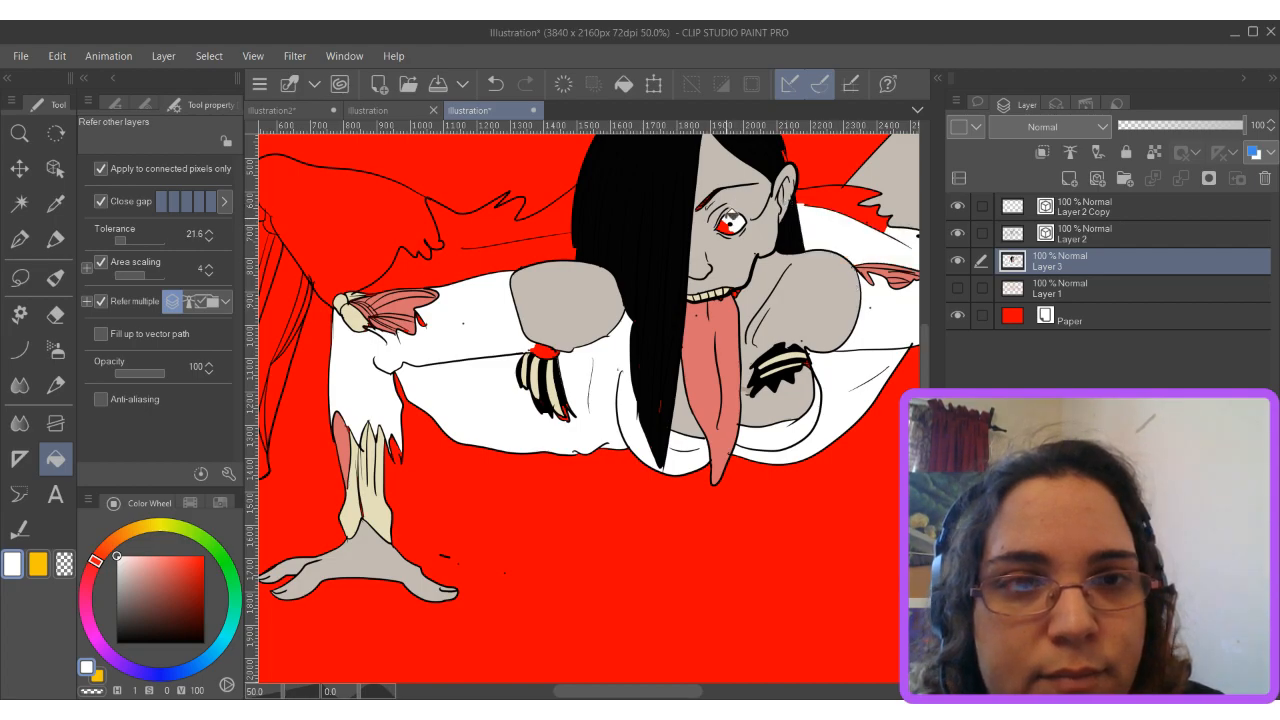
{"action": "left_click", "coordinate": [538, 253]}
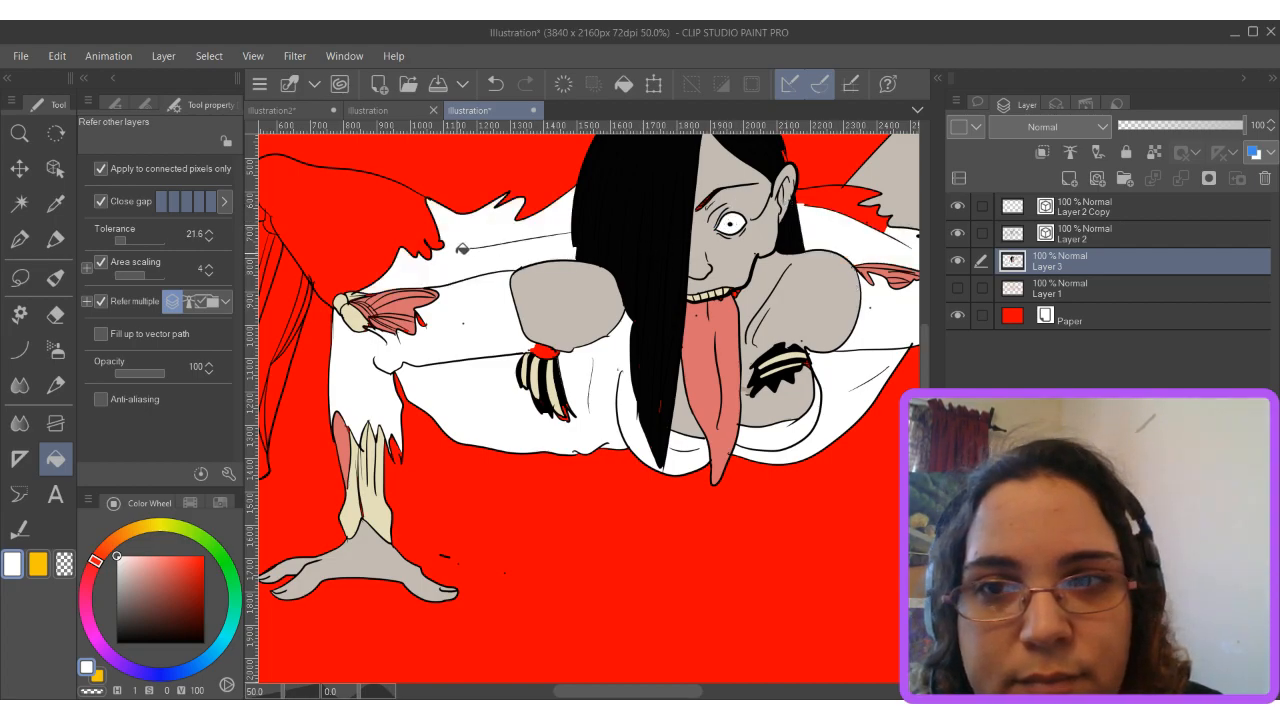
{"action": "left_click", "coordinate": [848, 196]}
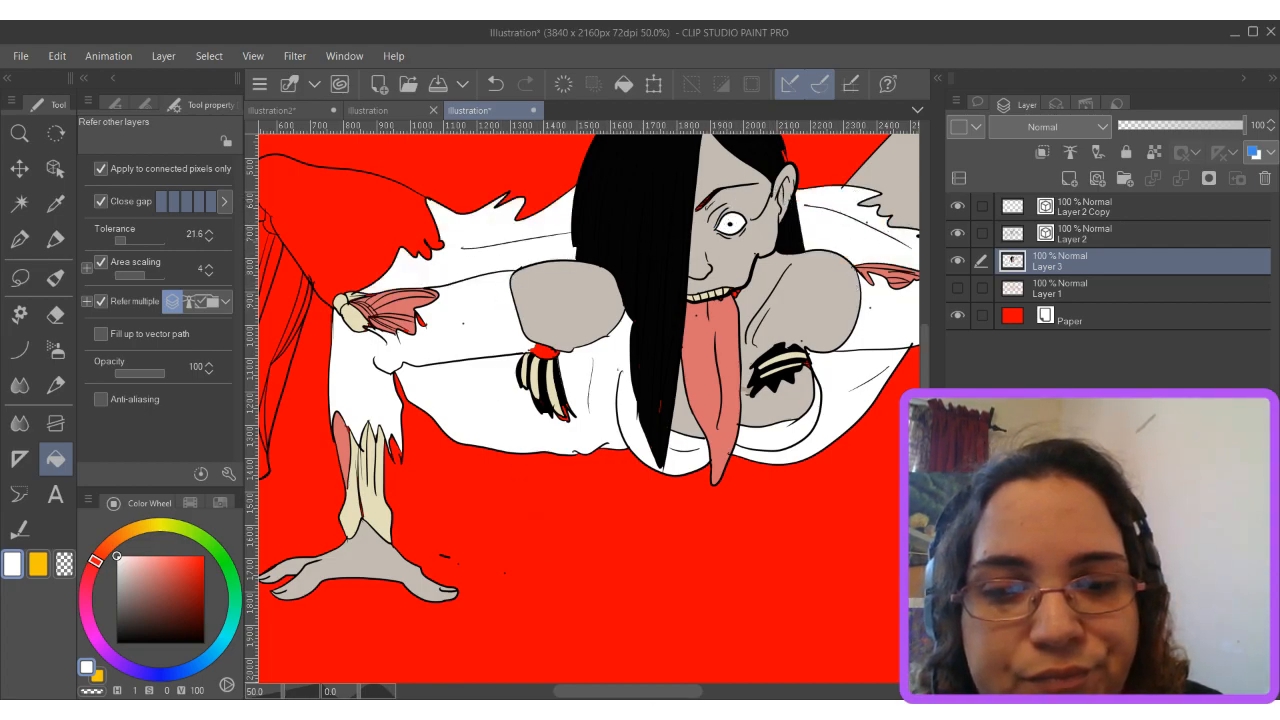
Fill the raised thigh on the drawing's left side with the skin grey sampled from the shoulder (H 26, S 8, V 77).
{"action": "left_click_drag", "start_coordinate": [628, 691], "coordinate": [601, 691]}
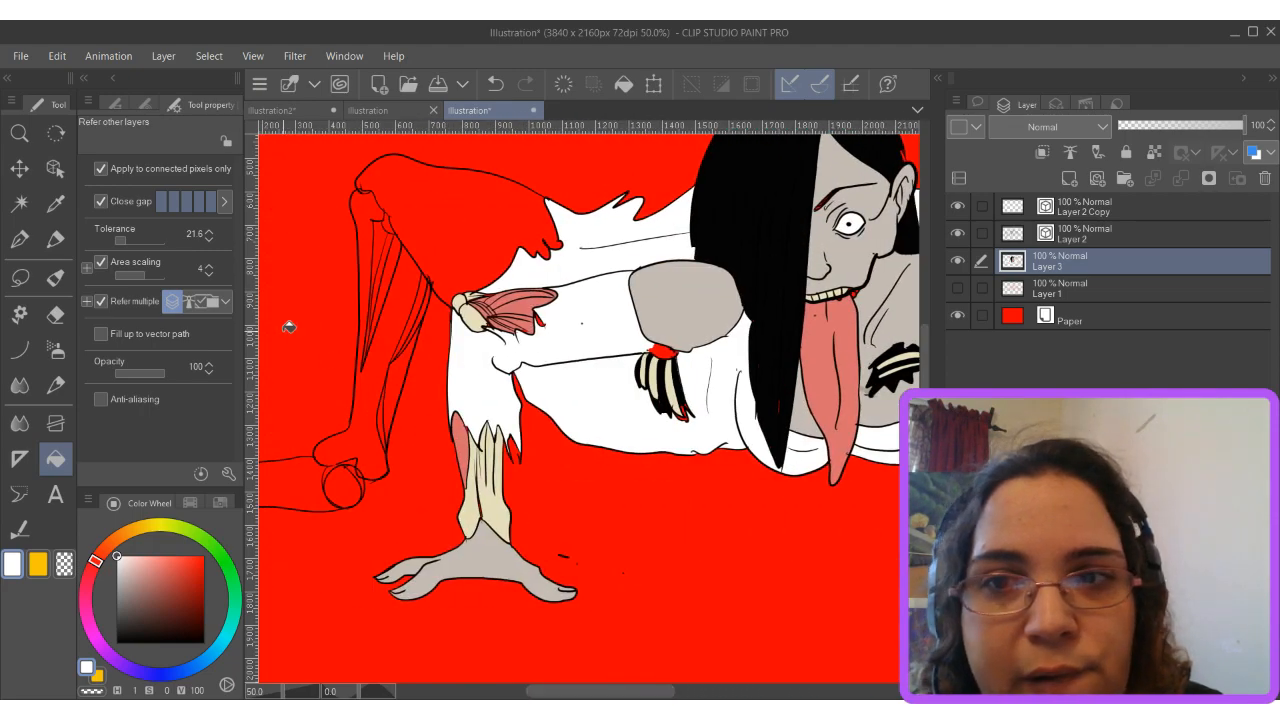
{"action": "left_click", "coordinate": [55, 204]}
{"action": "left_click", "coordinate": [672, 294]}
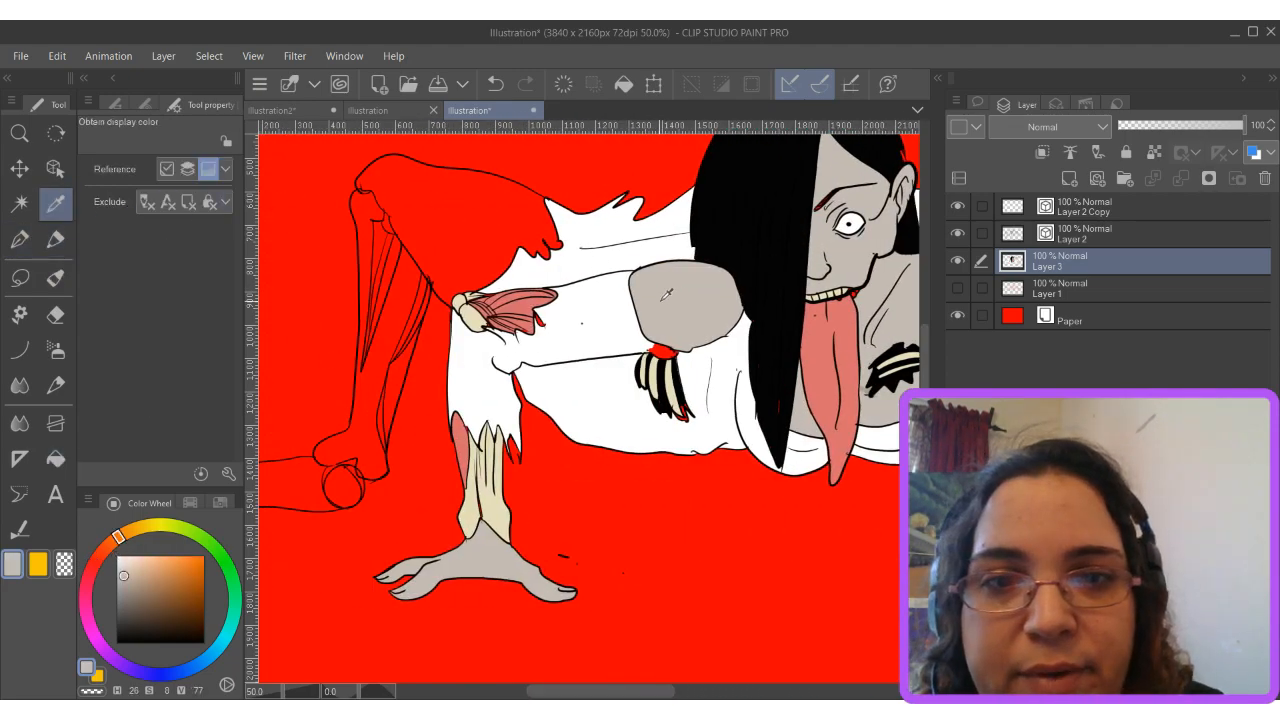
{"action": "left_click", "coordinate": [55, 458]}
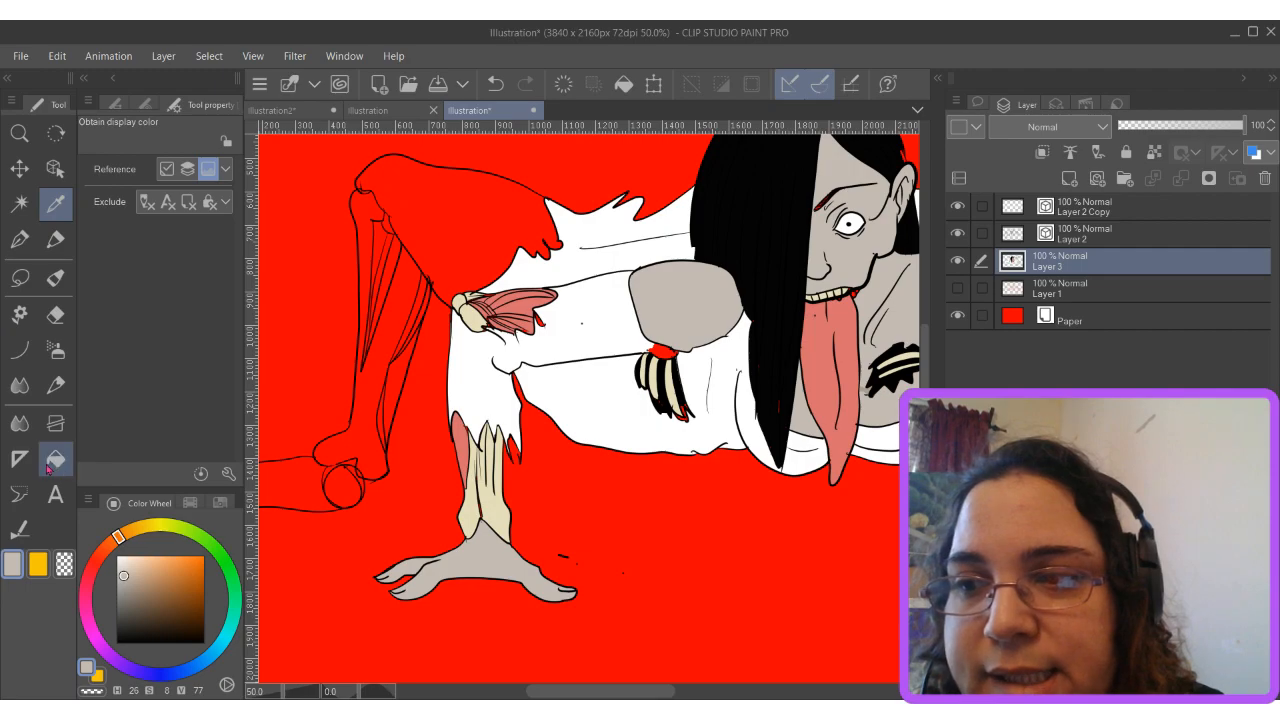
{"action": "left_click", "coordinate": [452, 190]}
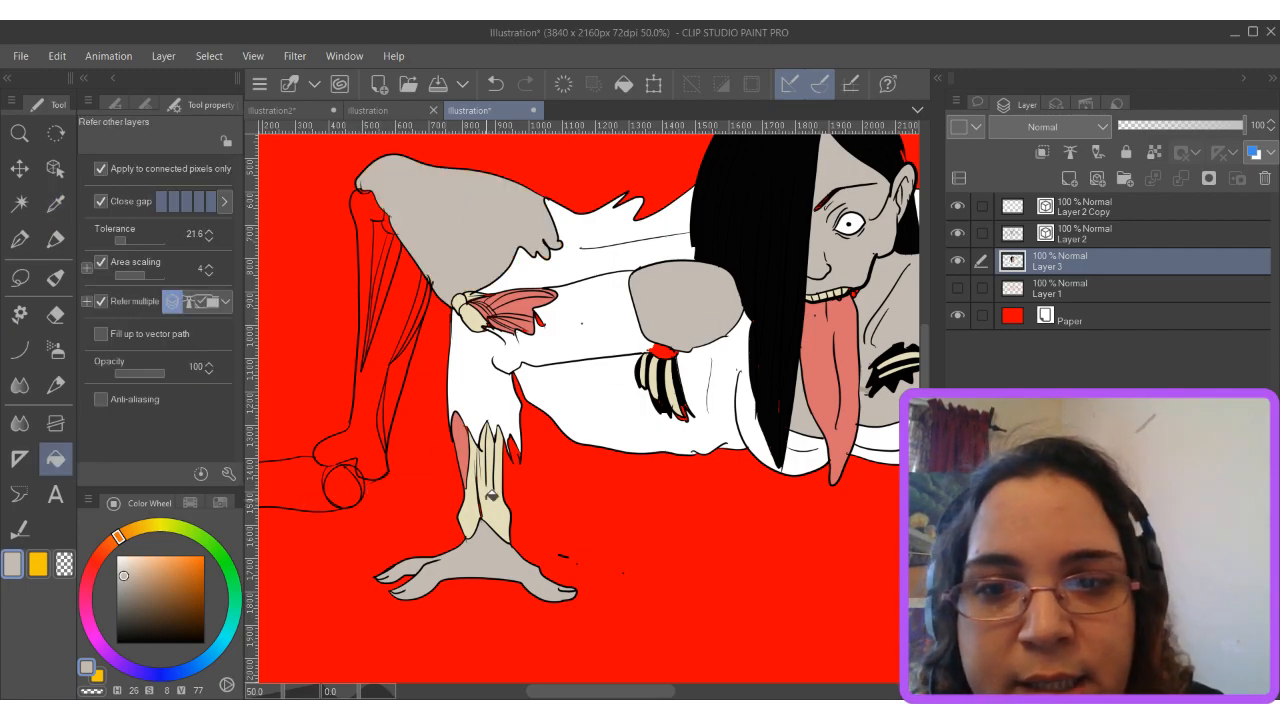
Fill the muscle strips of the lower leg on the drawing's left side with the pink sampled from the arm muscle.
{"action": "left_click_drag", "start_coordinate": [580, 693], "coordinate": [674, 693]}
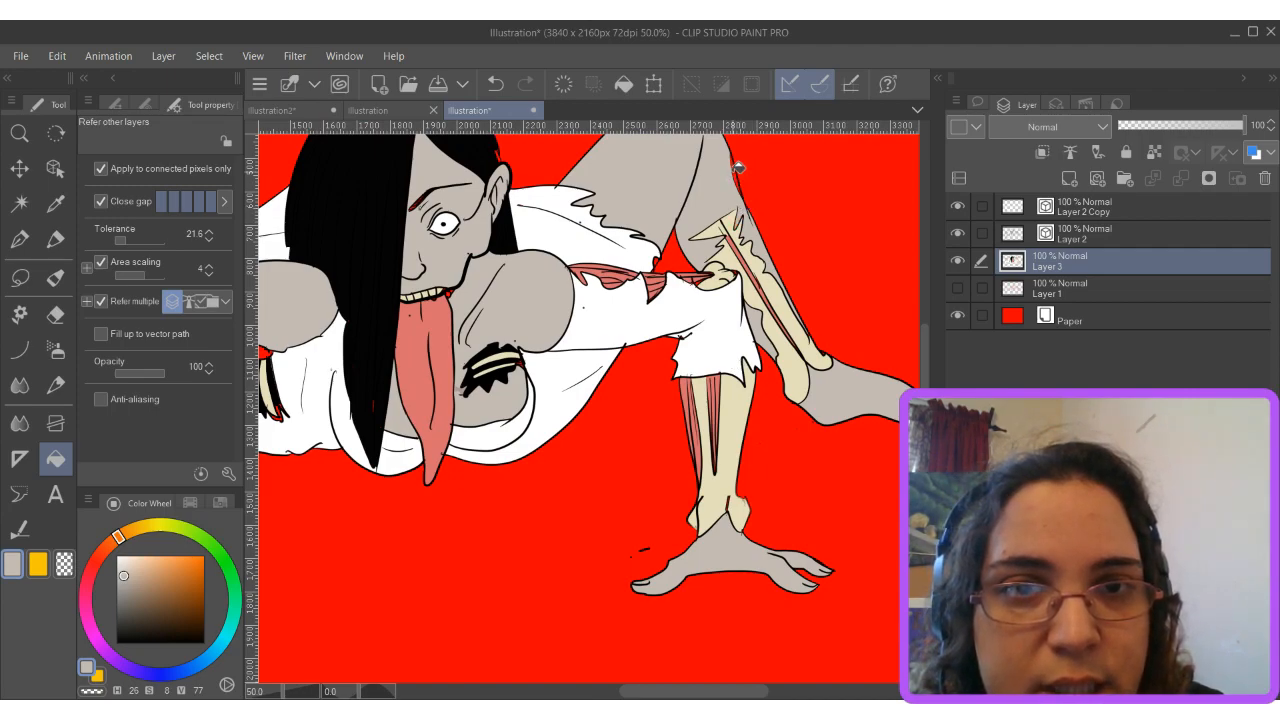
{"action": "scroll", "coordinate": [761, 289], "scroll_direction": "down", "scroll_amount": 2}
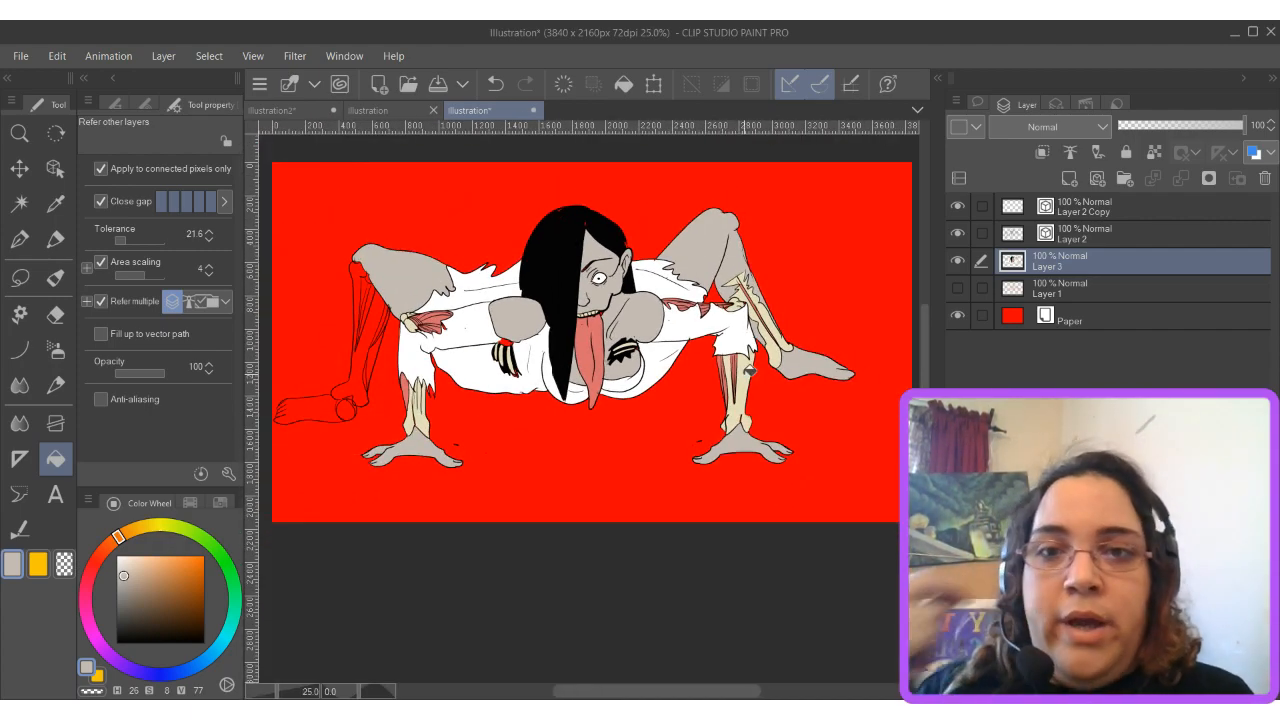
{"action": "scroll", "coordinate": [640, 400], "scroll_direction": "up", "scroll_amount": 2}
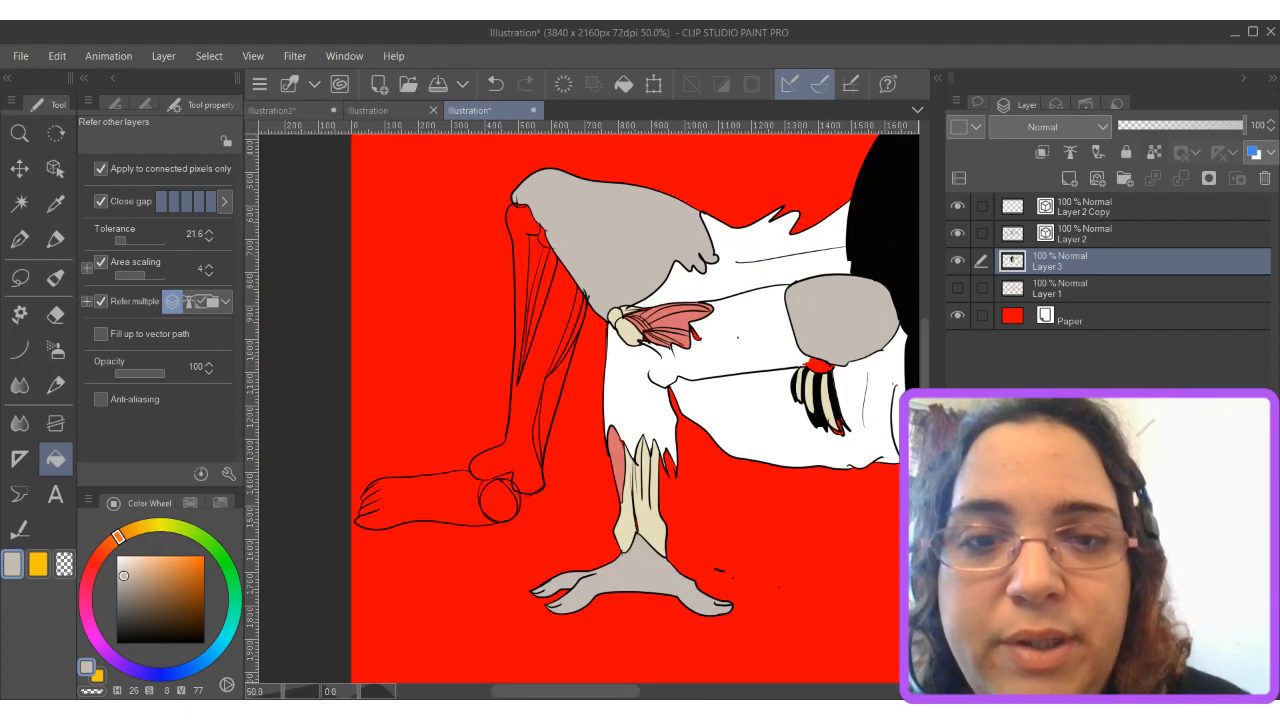
{"action": "left_click", "coordinate": [672, 317], "text": "alt"}
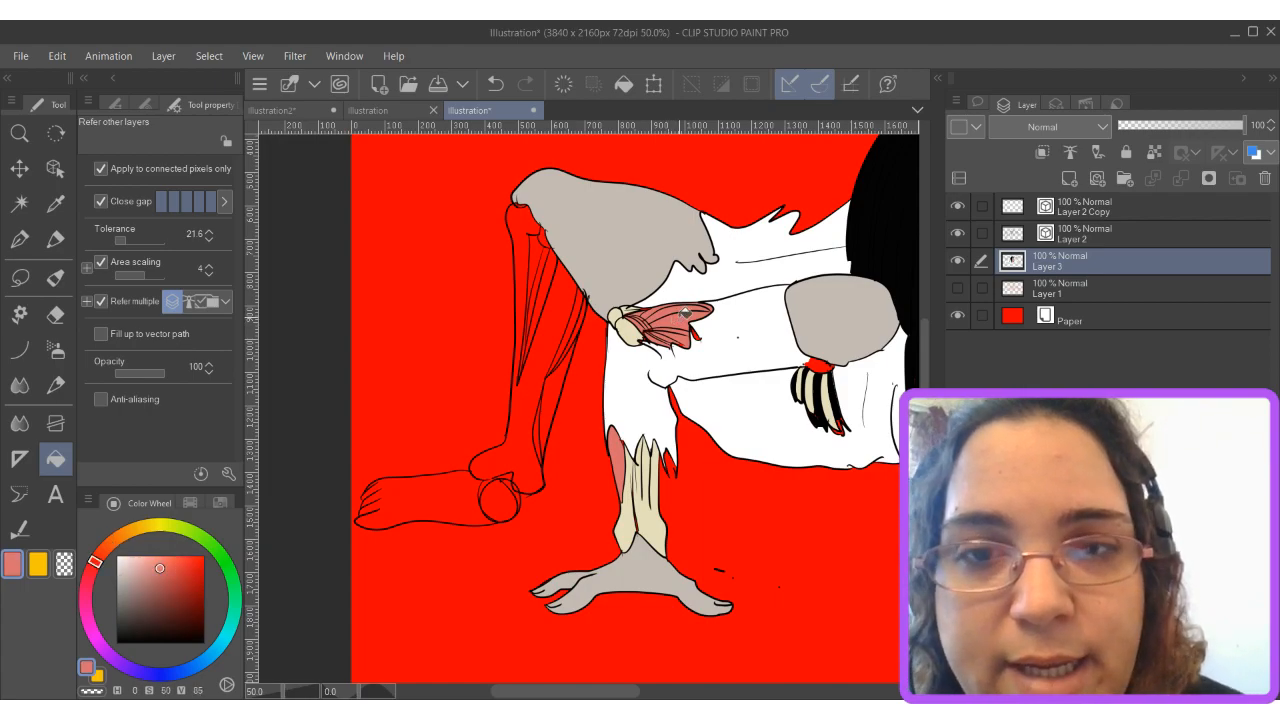
{"action": "left_click", "coordinate": [546, 252]}
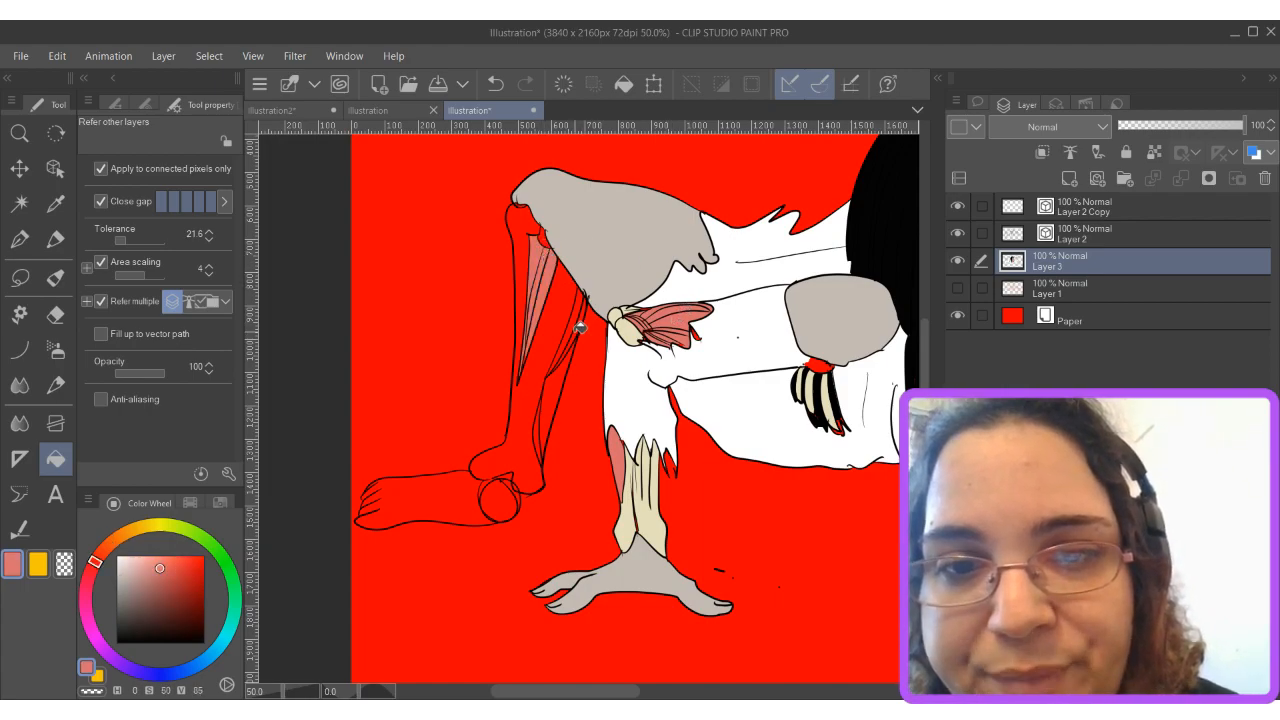
{"action": "left_click", "coordinate": [581, 326]}
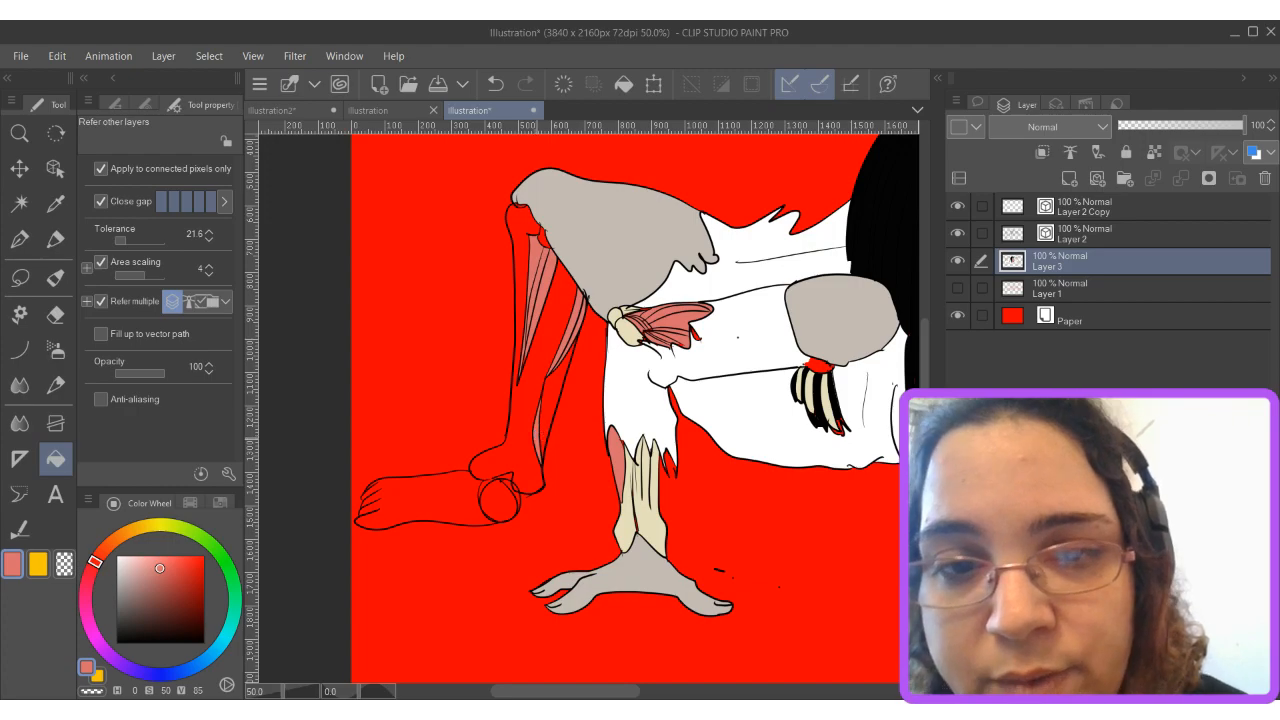
Fill the bones of that lower leg with beige sampled from the elbow bone, and its foot with the skin grey.
{"action": "left_click", "coordinate": [638, 325], "text": "alt"}
{"action": "left_click", "coordinate": [526, 438]}
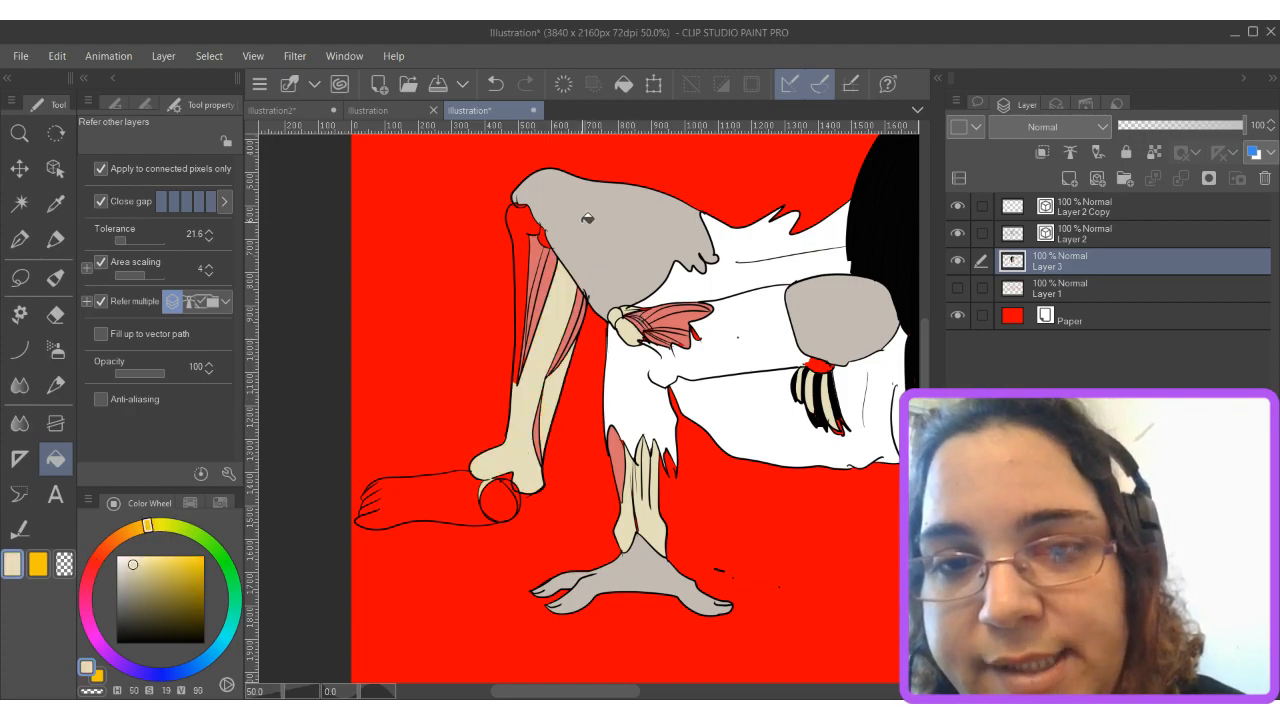
{"action": "left_click", "coordinate": [527, 234]}
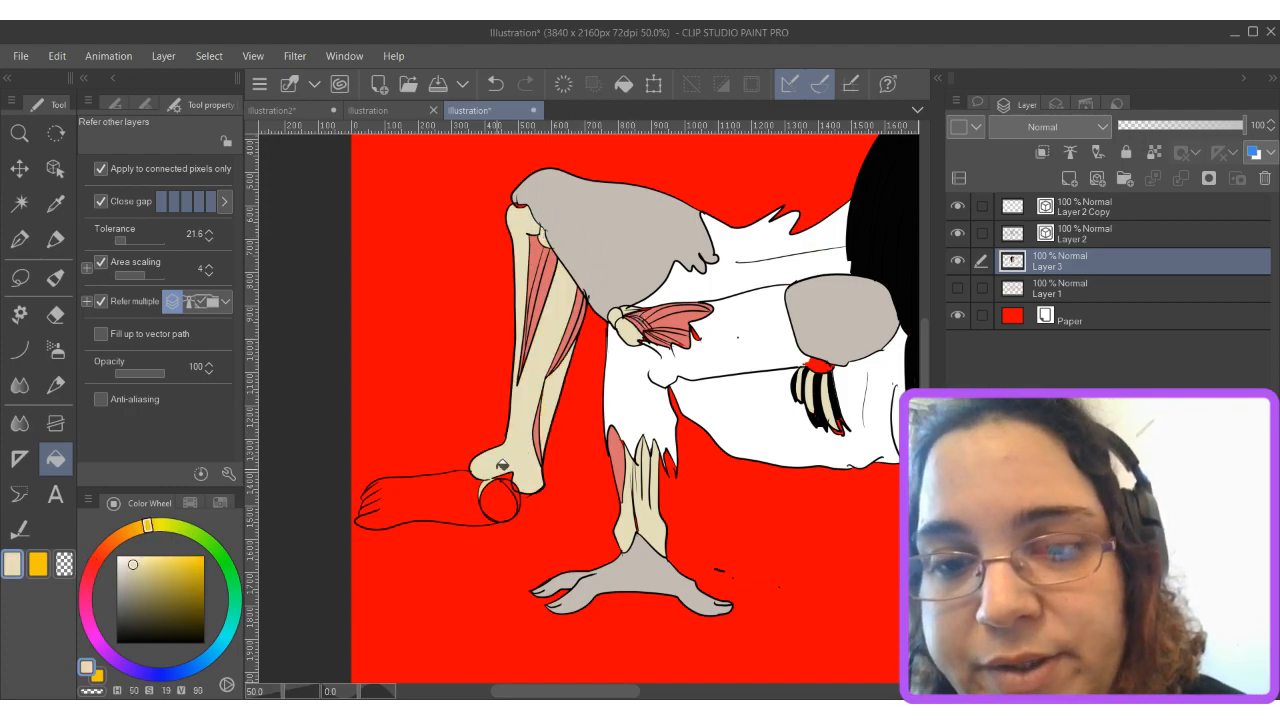
{"action": "left_click", "coordinate": [653, 250], "text": "alt"}
{"action": "left_click", "coordinate": [465, 491]}
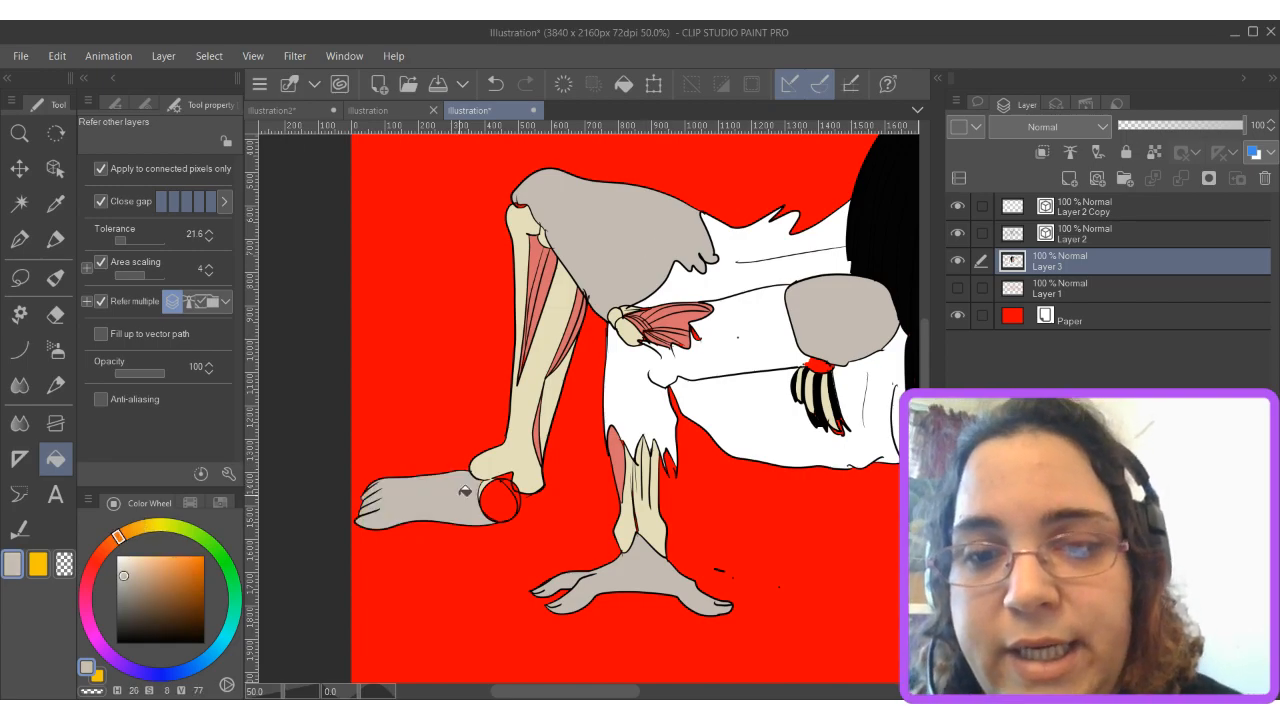
Fill the round ankle joint with the bone beige and the small gap above it with the muscle pink.
{"action": "left_click", "coordinate": [678, 315], "text": "alt"}
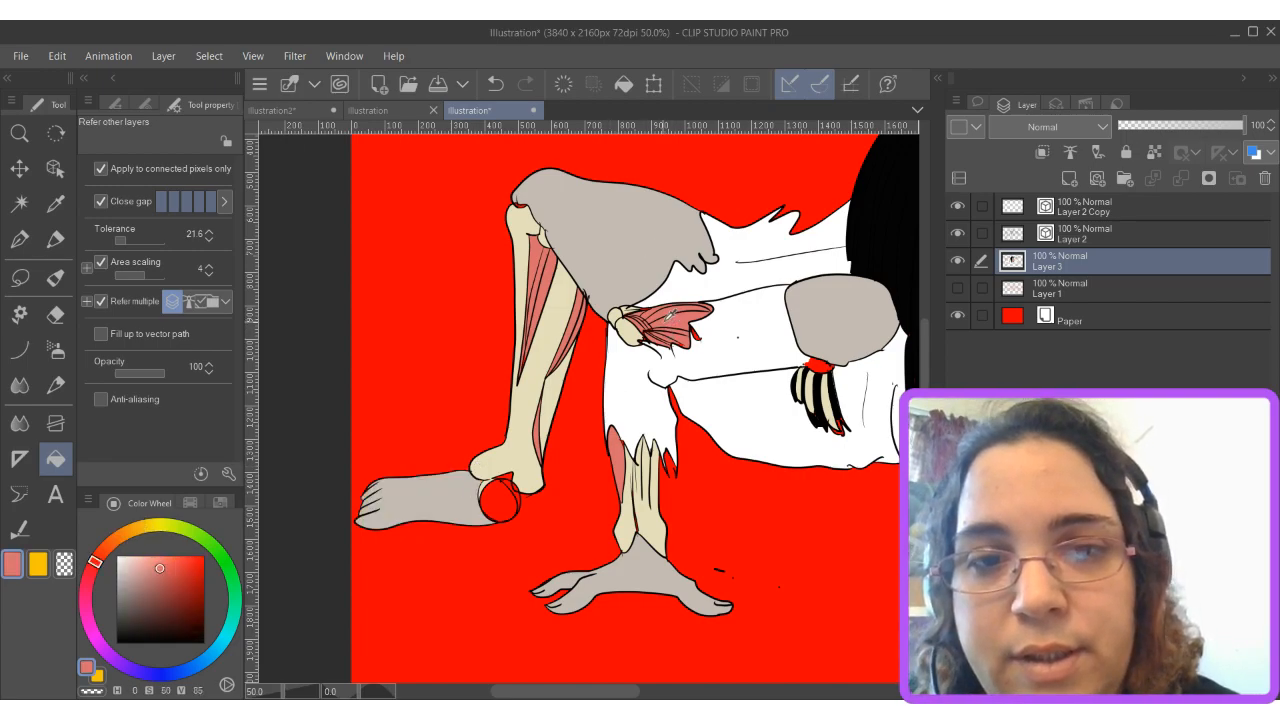
{"action": "left_click", "coordinate": [635, 325], "text": "alt"}
{"action": "left_click", "coordinate": [507, 481]}
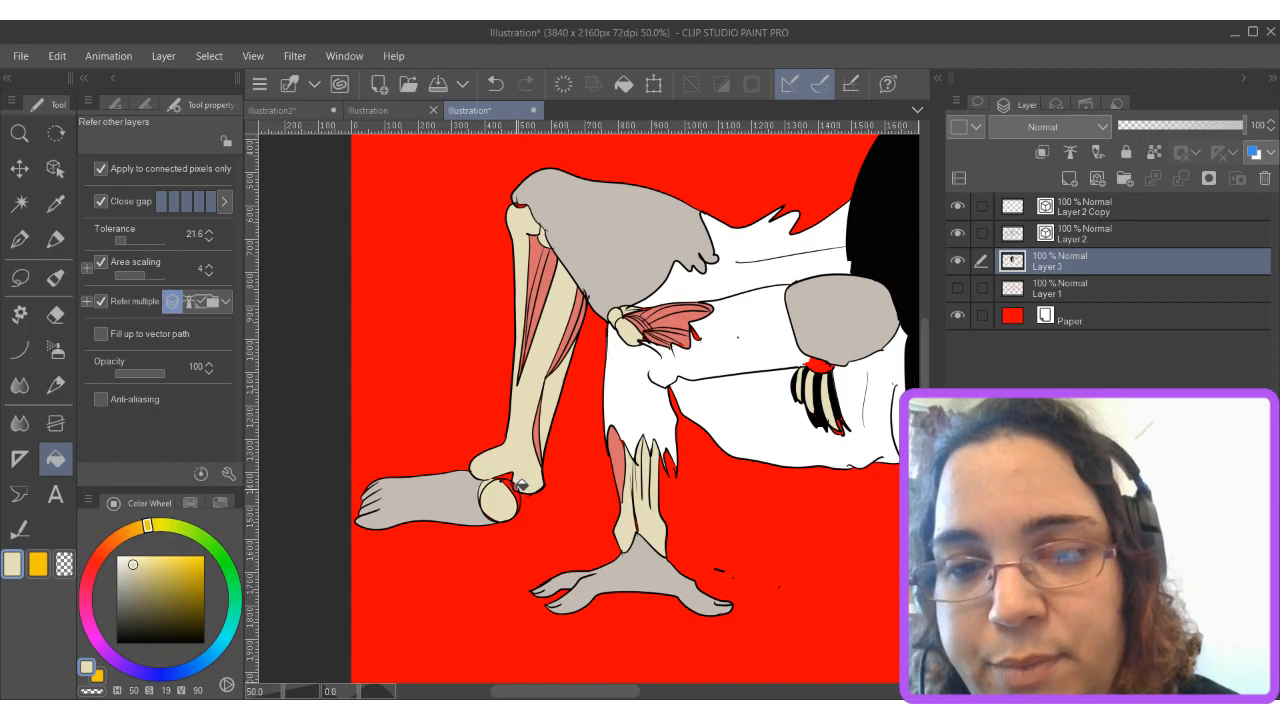
{"action": "left_click", "coordinate": [681, 318]}
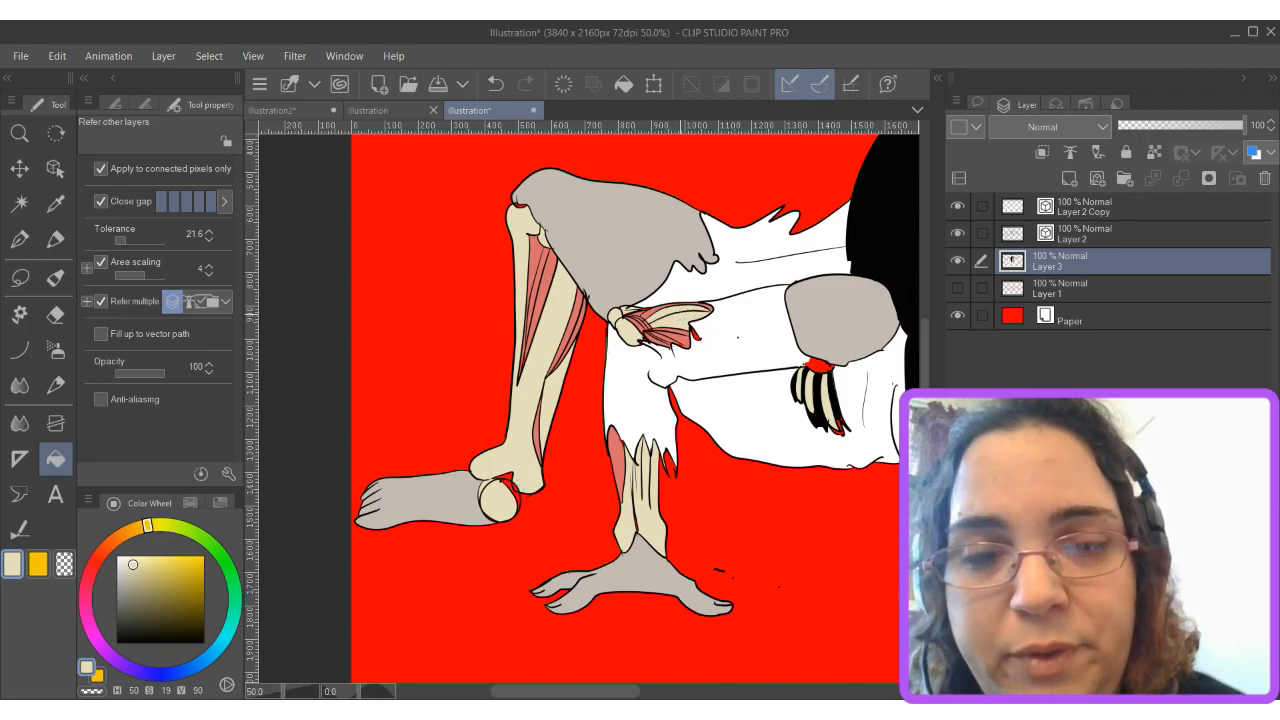
{"action": "key", "text": "ctrl+z"}
{"action": "left_click", "coordinate": [680, 321], "text": "alt"}
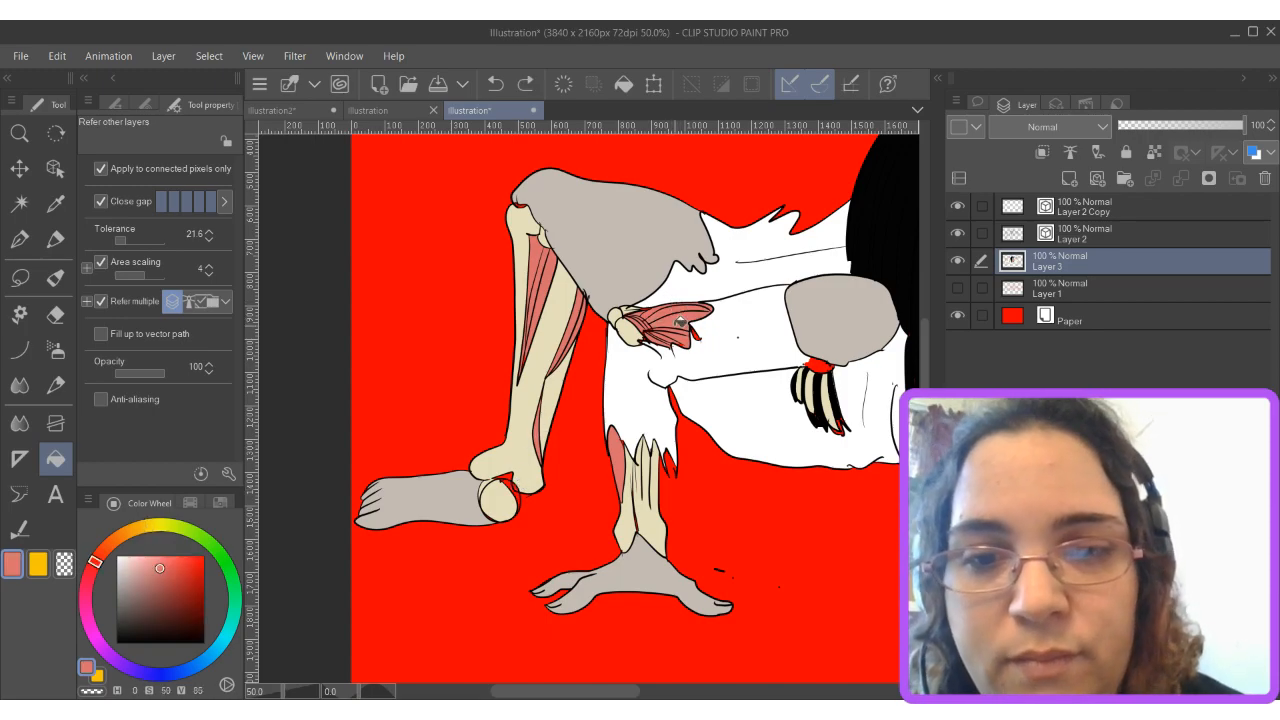
{"action": "left_click", "coordinate": [516, 484]}
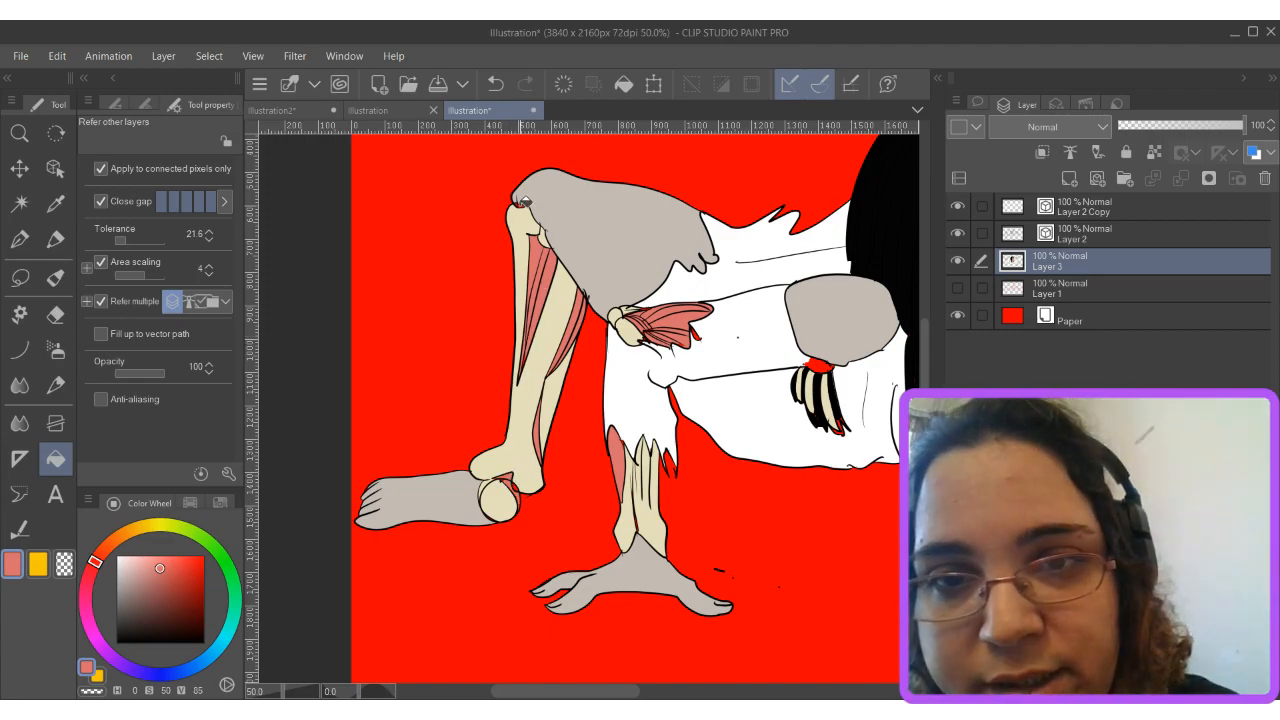
Fill the small red gaps between the knee and the top of the shin bone with the muscle pink.
{"action": "left_click", "coordinate": [524, 203]}
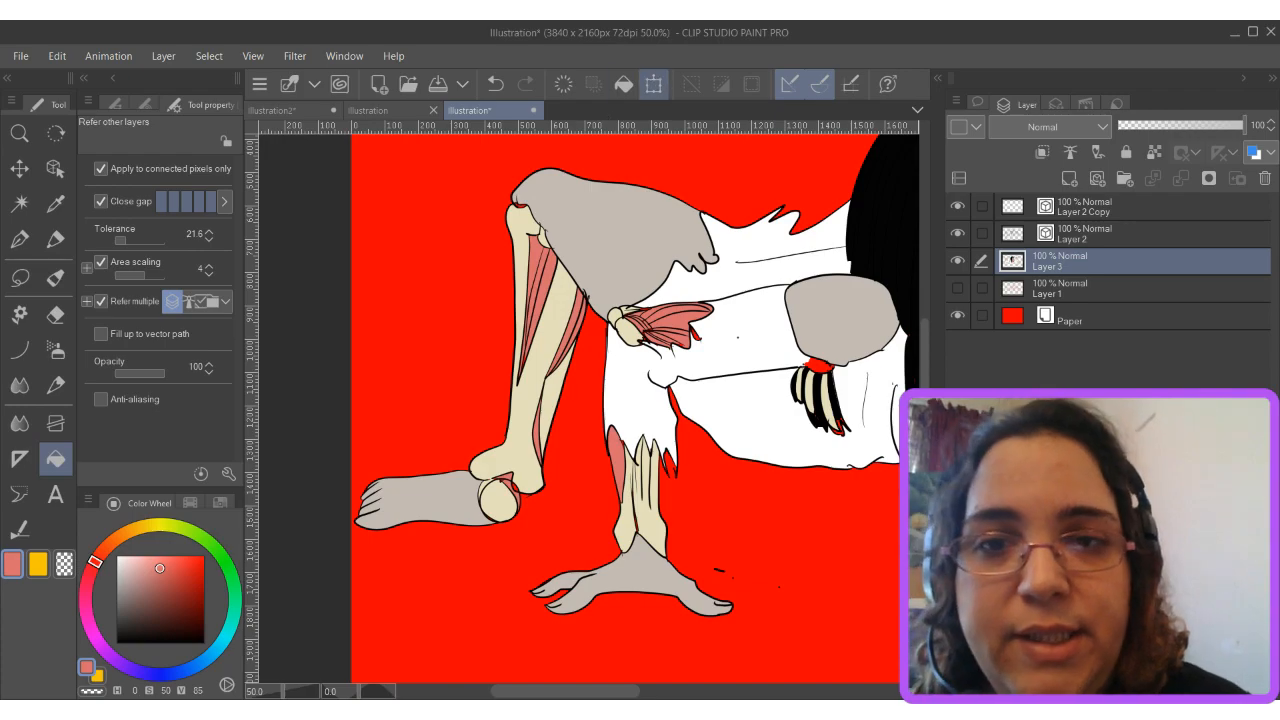
{"action": "scroll", "coordinate": [531, 254], "scroll_direction": "up", "scroll_amount": 4}
{"action": "left_click_drag", "start_coordinate": [531, 254], "coordinate": [627, 592]}
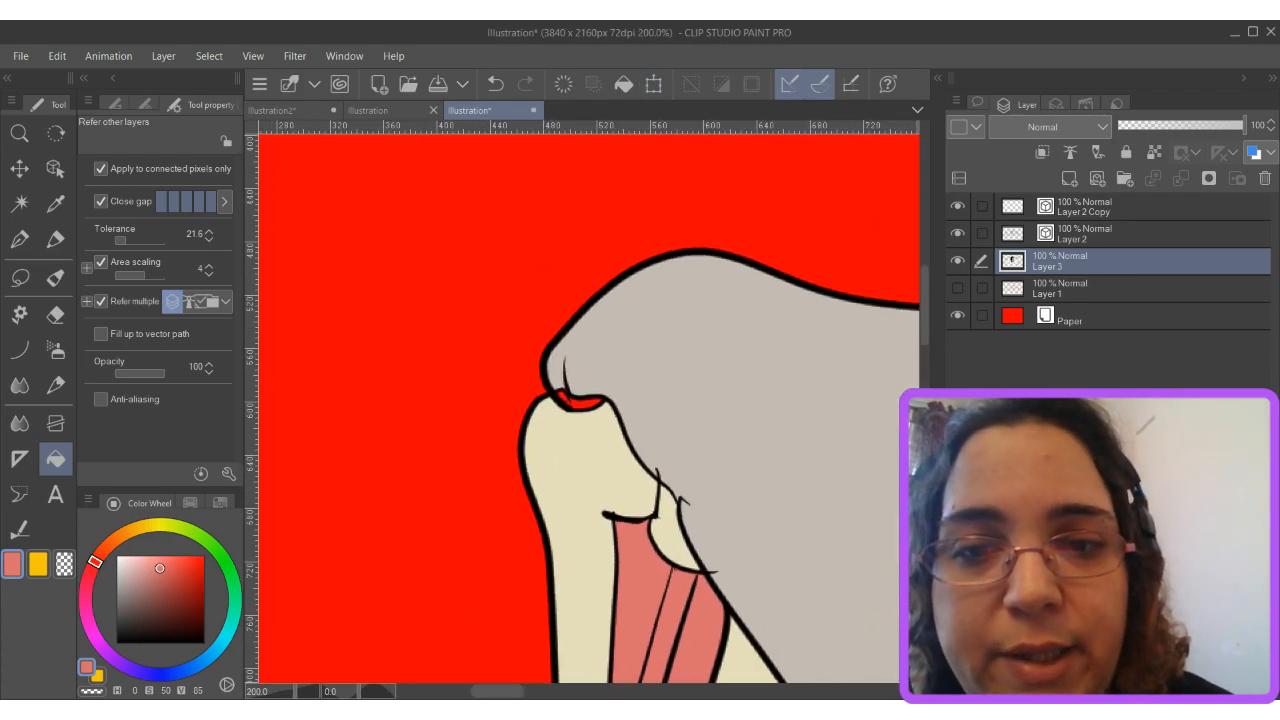
{"action": "left_click", "coordinate": [586, 398]}
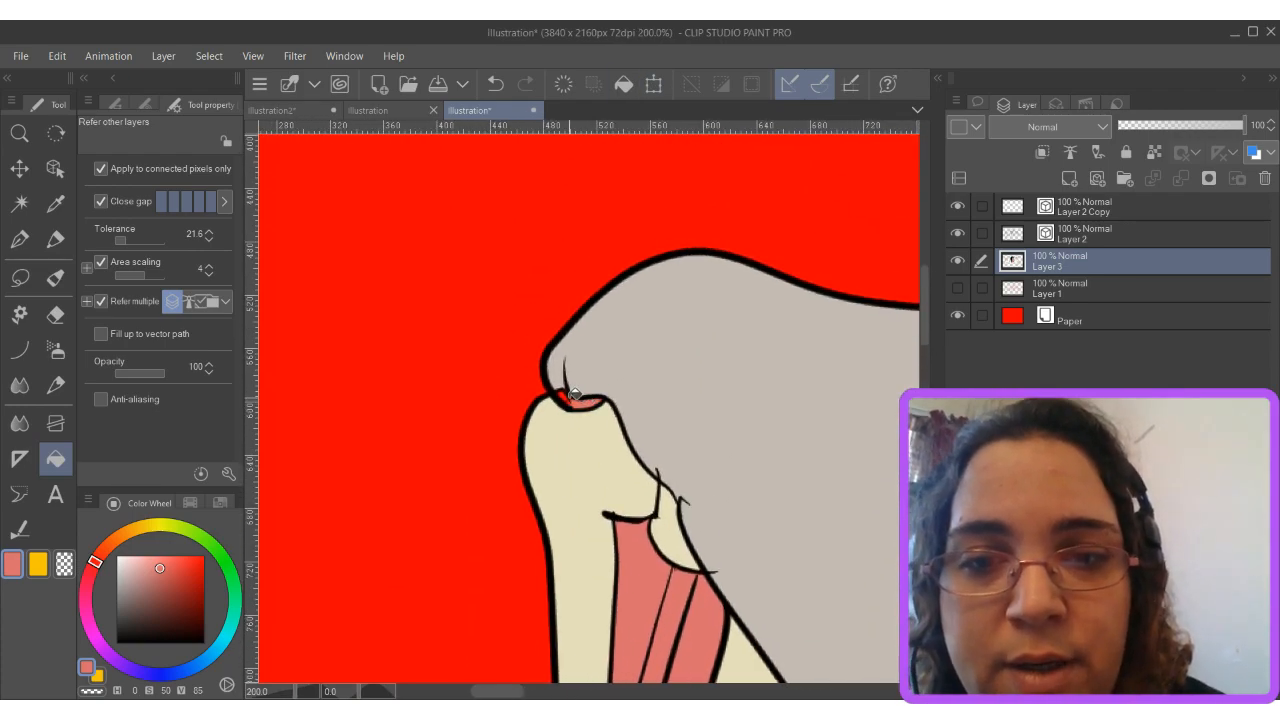
{"action": "left_click", "coordinate": [566, 398]}
Fill the red gap between the exposed ribs and the shoulder on the drawing's left side with white.
{"action": "scroll", "coordinate": [566, 398], "scroll_direction": "down", "scroll_amount": 6}
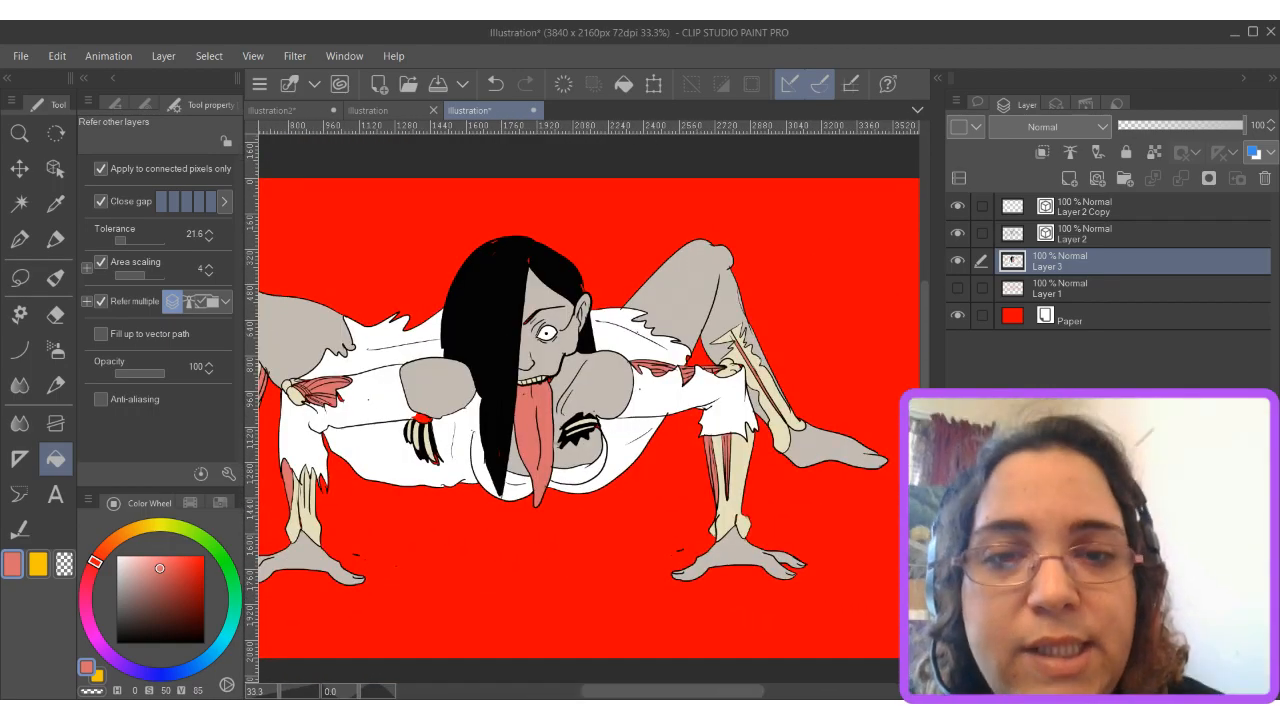
{"action": "scroll", "coordinate": [445, 420], "scroll_direction": "up", "scroll_amount": 4}
{"action": "scroll", "coordinate": [524, 433], "scroll_direction": "up", "scroll_amount": 2}
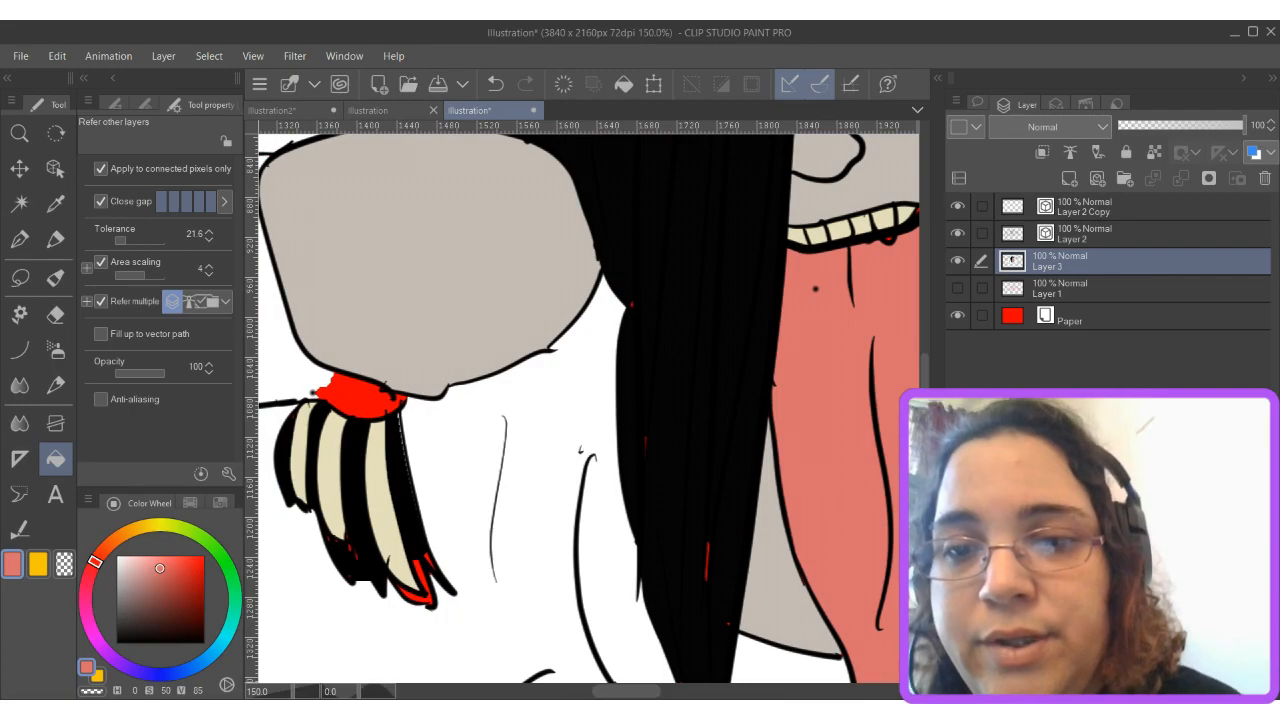
{"action": "left_click", "coordinate": [299, 368], "text": "alt"}
{"action": "left_click", "coordinate": [315, 393]}
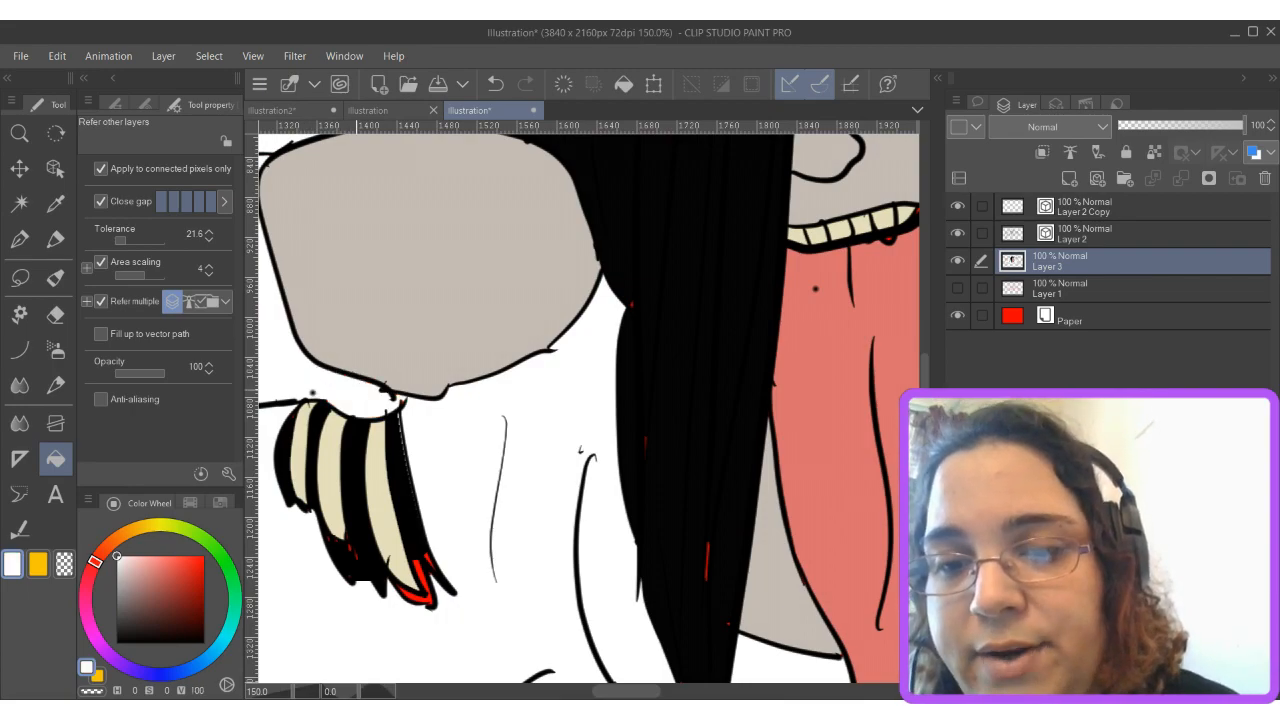
Fill the red gaps at the lower tips of the exposed ribs with black sampled from the outline.
{"action": "left_click", "coordinate": [412, 529], "text": "alt"}
{"action": "left_click", "coordinate": [428, 585]}
{"action": "left_click", "coordinate": [432, 557]}
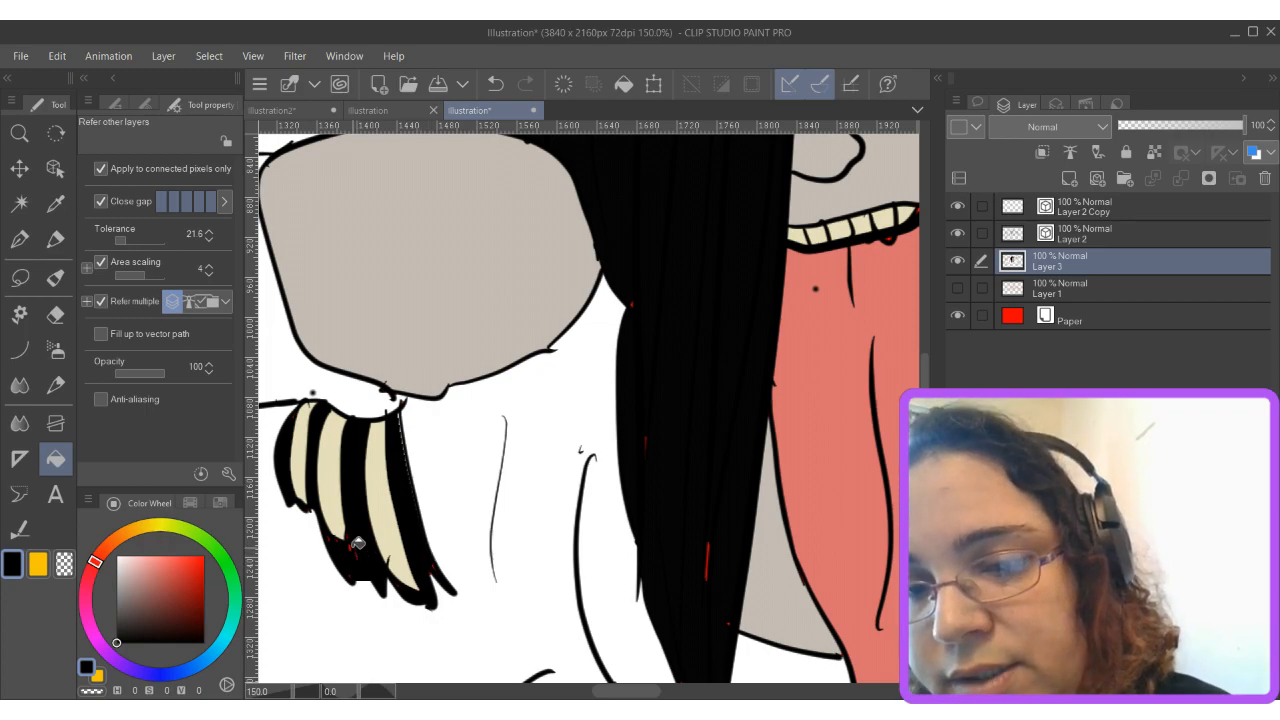
Paint over the red specks in the ribs' black outline and the long hair beside the tongue with the black Felt pen at size 8.
{"action": "key", "text": "p"}
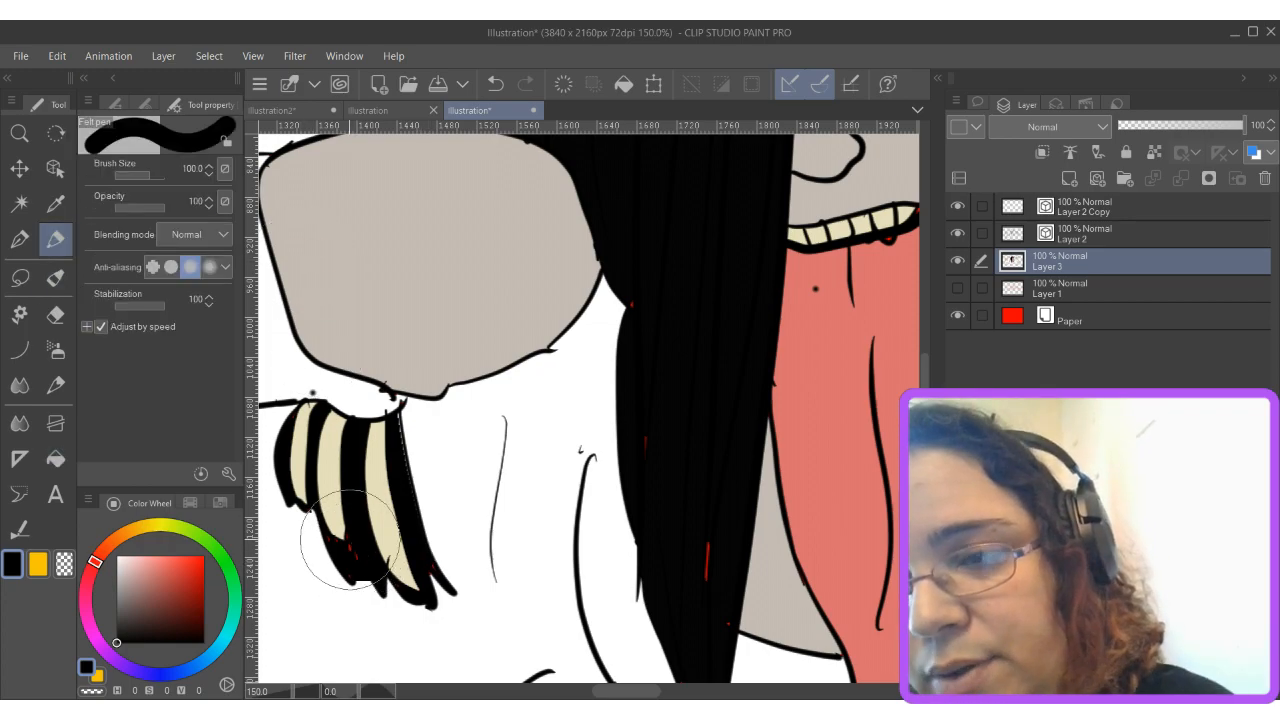
{"action": "left_click", "coordinate": [113, 104]}
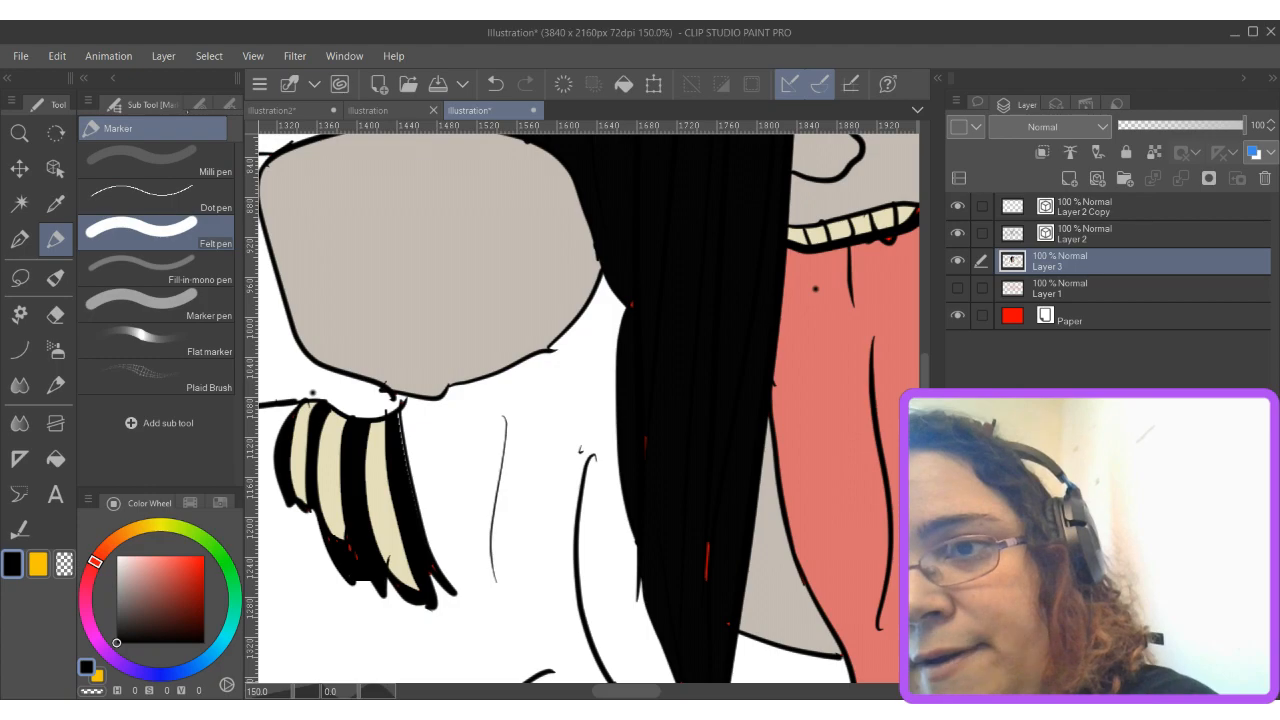
{"action": "left_click", "coordinate": [203, 105]}
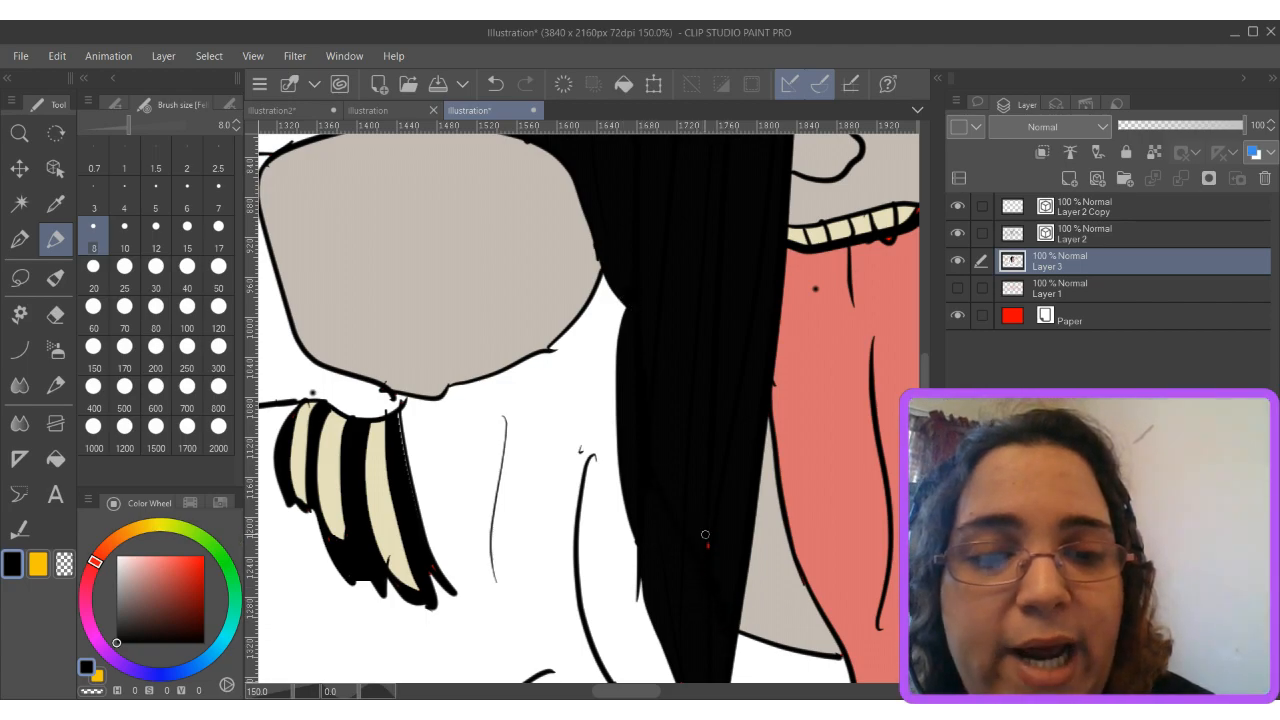
Paint over the red gaps at the hair parting above the forehead with black.
{"action": "scroll", "coordinate": [765, 396], "scroll_direction": "down", "scroll_amount": 3}
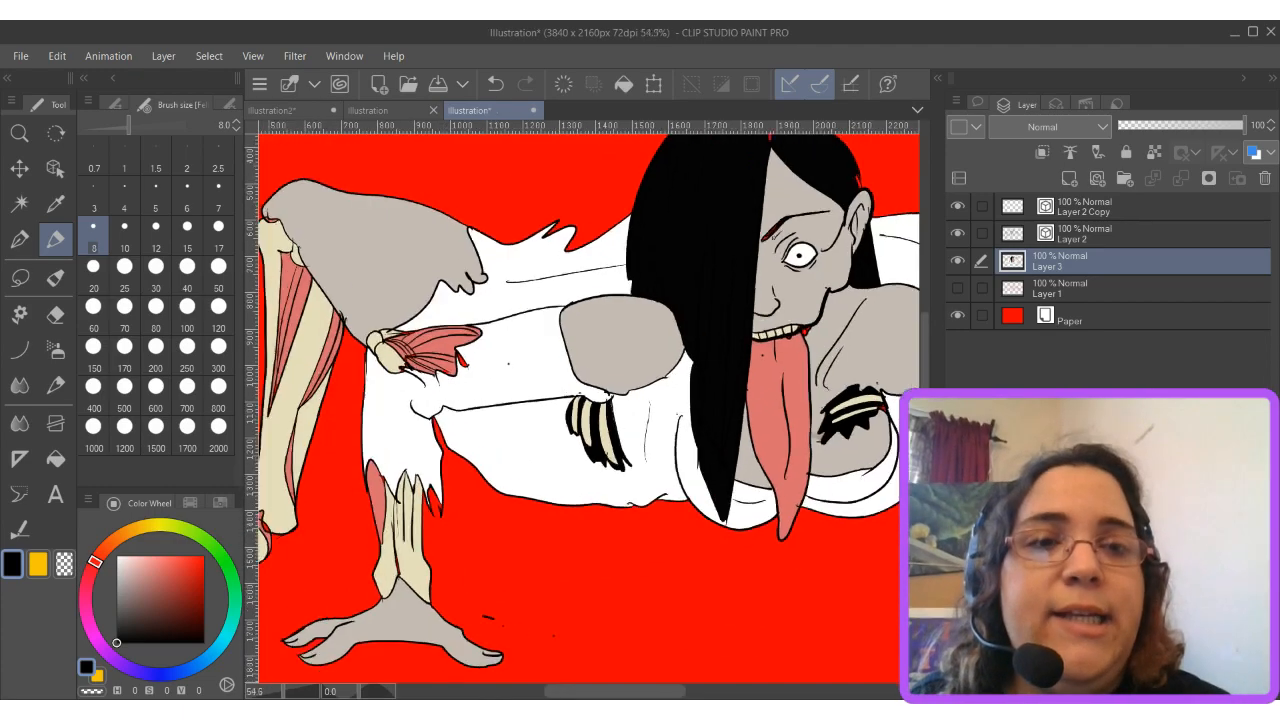
{"action": "left_click_drag", "start_coordinate": [790, 155], "coordinate": [512, 410]}
{"action": "scroll", "coordinate": [512, 410], "scroll_direction": "up", "scroll_amount": 3}
{"action": "scroll", "coordinate": [512, 410], "scroll_direction": "up", "scroll_amount": 2}
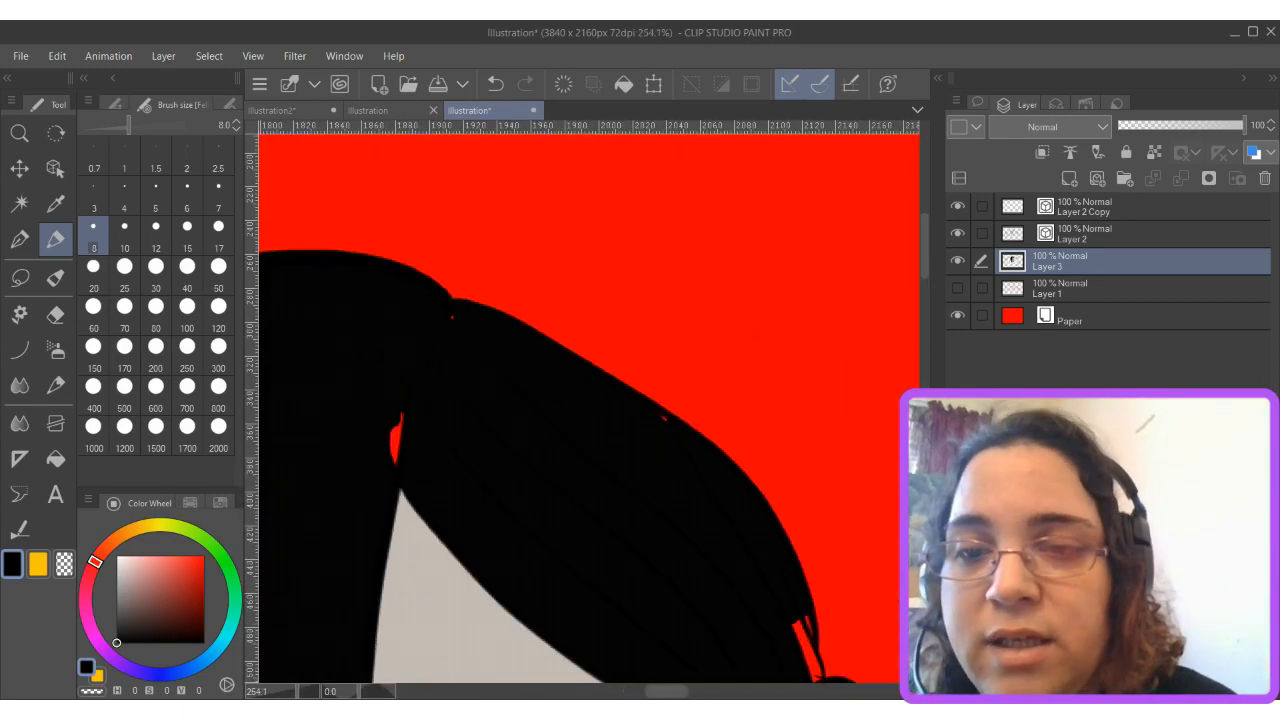
{"action": "left_click_drag", "start_coordinate": [398, 460], "coordinate": [401, 395]}
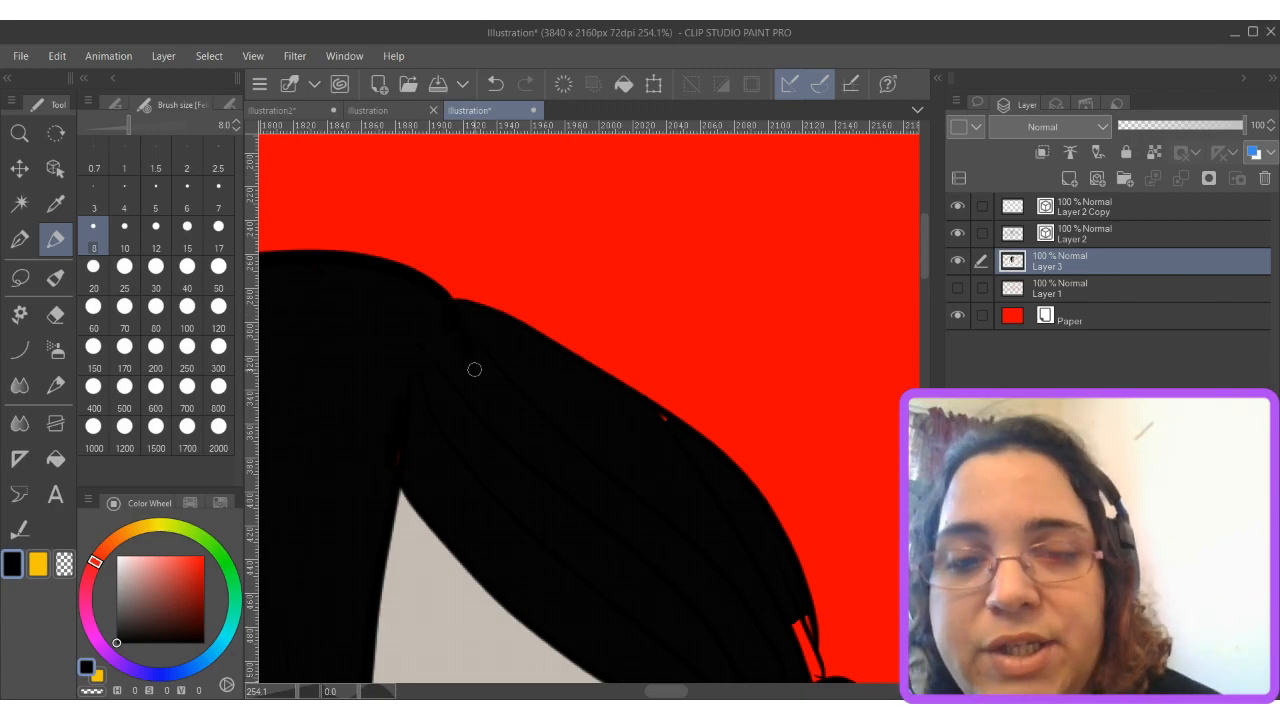
Paint over the red gaps along the outer edge of the hair just above the ear with black.
{"action": "left_click_drag", "start_coordinate": [786, 609], "coordinate": [815, 672]}
{"action": "mouse_move", "coordinate": [800, 615]}
{"action": "left_mouse_down"}
{"action": "mouse_move", "coordinate": [810, 676]}
{"action": "mouse_move", "coordinate": [694, 476]}
{"action": "left_mouse_up"}
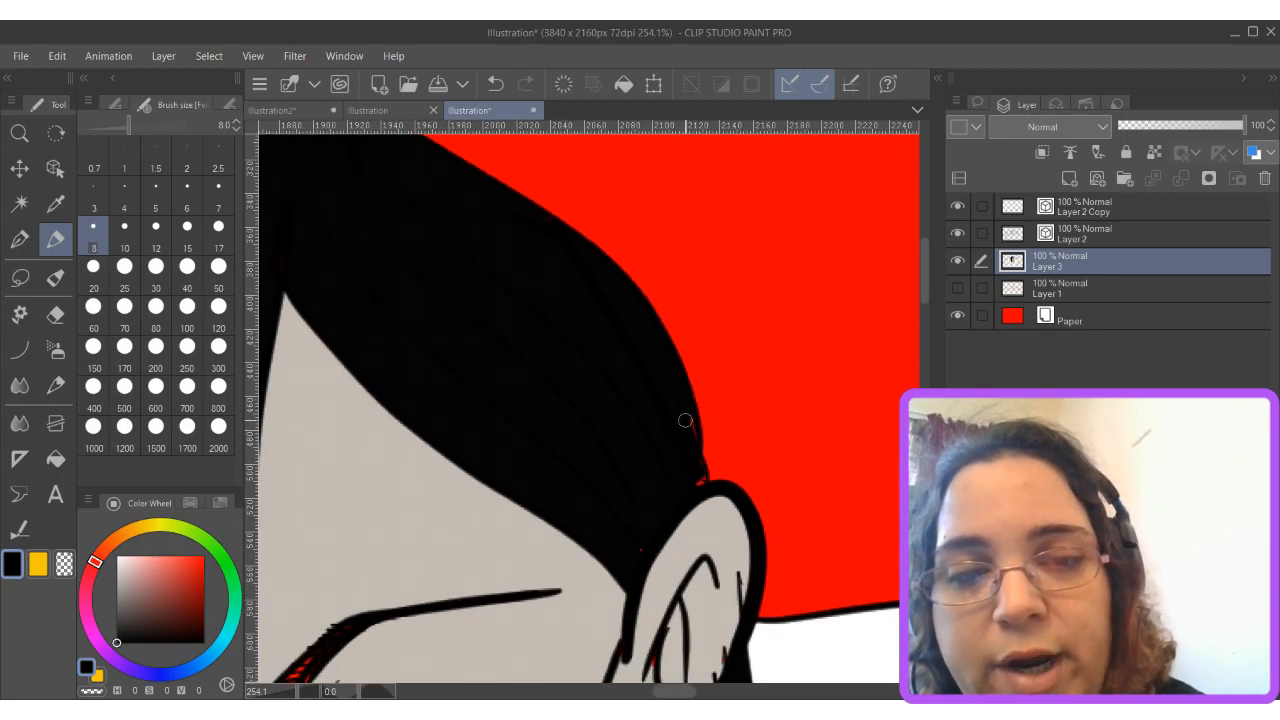
{"action": "left_click_drag", "start_coordinate": [696, 471], "coordinate": [699, 481]}
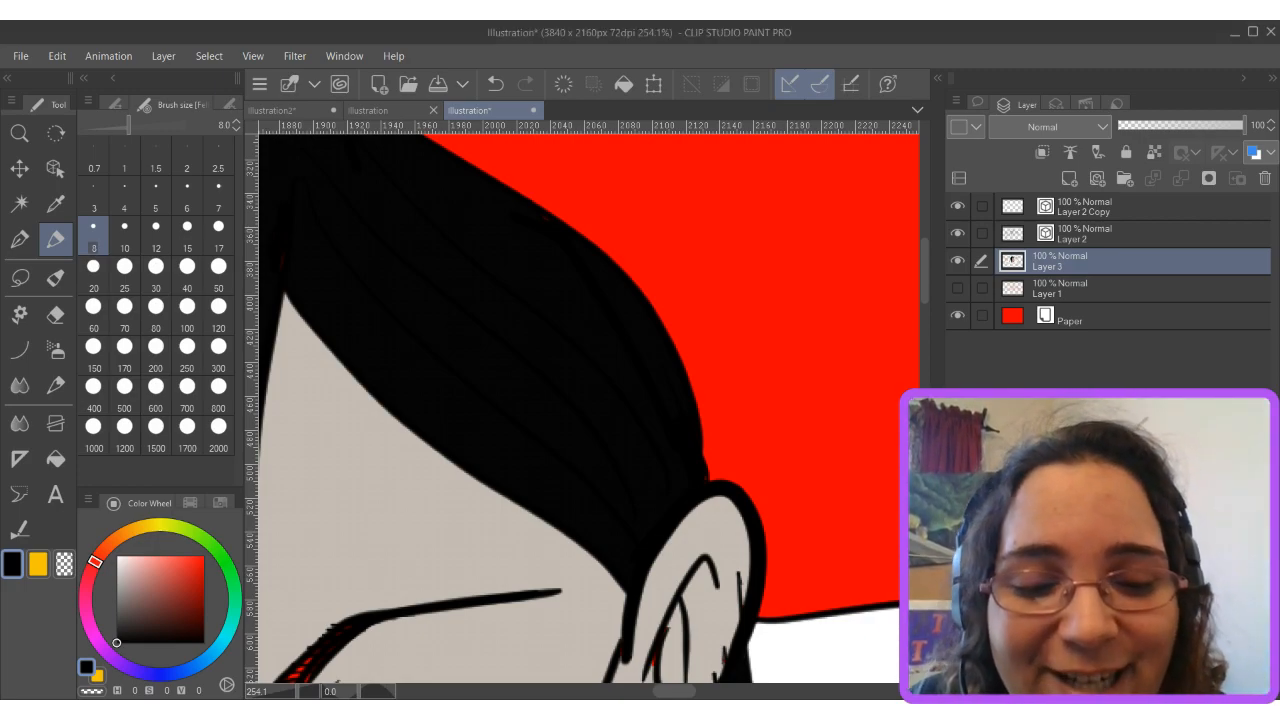
Paint over the red gap along the upper edge of the hair's crown with black.
{"action": "scroll", "coordinate": [589, 410], "scroll_direction": "down", "scroll_amount": 5}
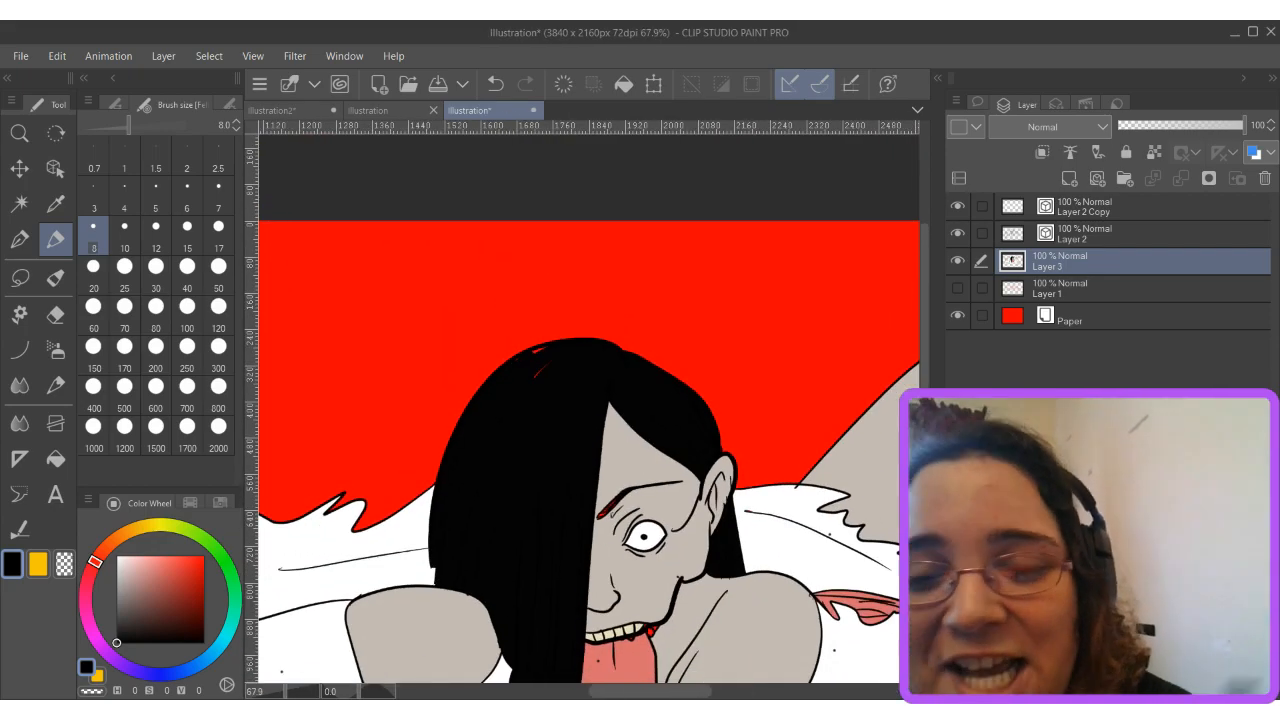
{"action": "scroll", "coordinate": [520, 365], "scroll_direction": "up", "scroll_amount": 5}
{"action": "mouse_move", "coordinate": [560, 332]}
{"action": "left_mouse_down"}
{"action": "mouse_move", "coordinate": [627, 300]}
{"action": "mouse_move", "coordinate": [496, 369]}
{"action": "mouse_move", "coordinate": [584, 324]}
{"action": "left_mouse_up"}
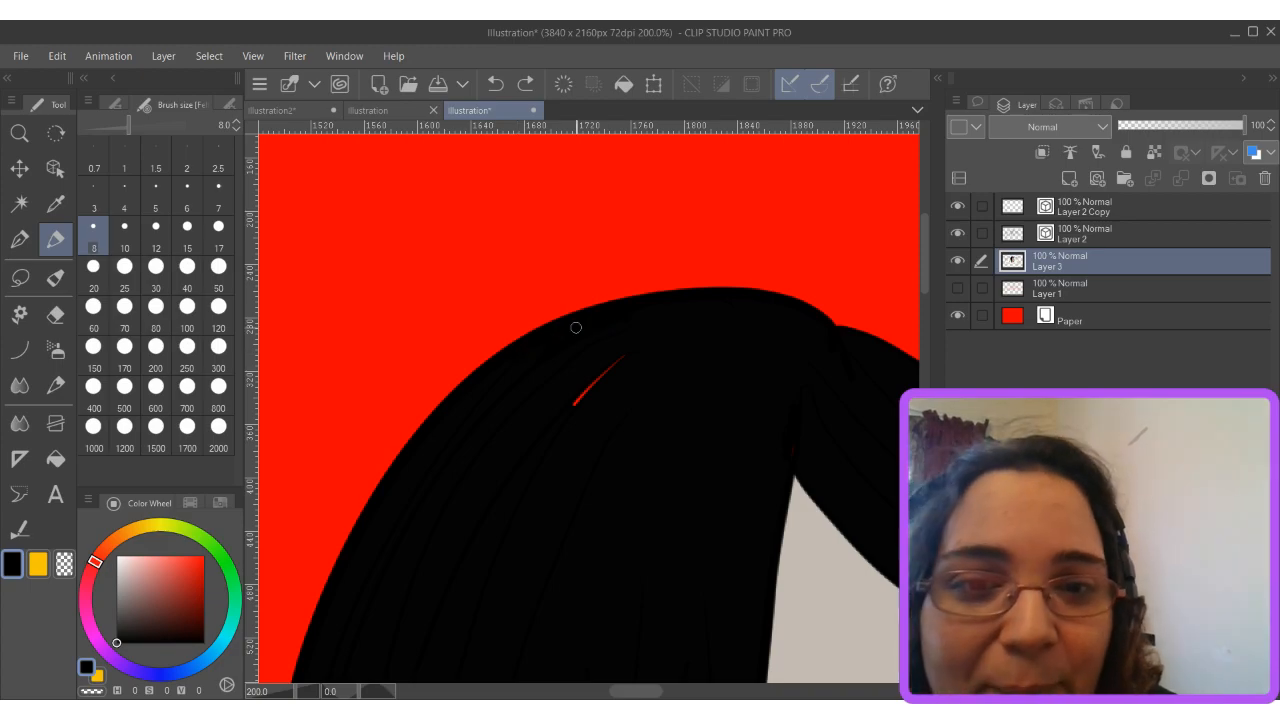
Paint over the red streak in the hair's crown and the red gaps inside the eyebrow with black.
{"action": "left_click_drag", "start_coordinate": [580, 398], "coordinate": [574, 403]}
{"action": "scroll", "coordinate": [757, 458], "scroll_direction": "down", "scroll_amount": 4}
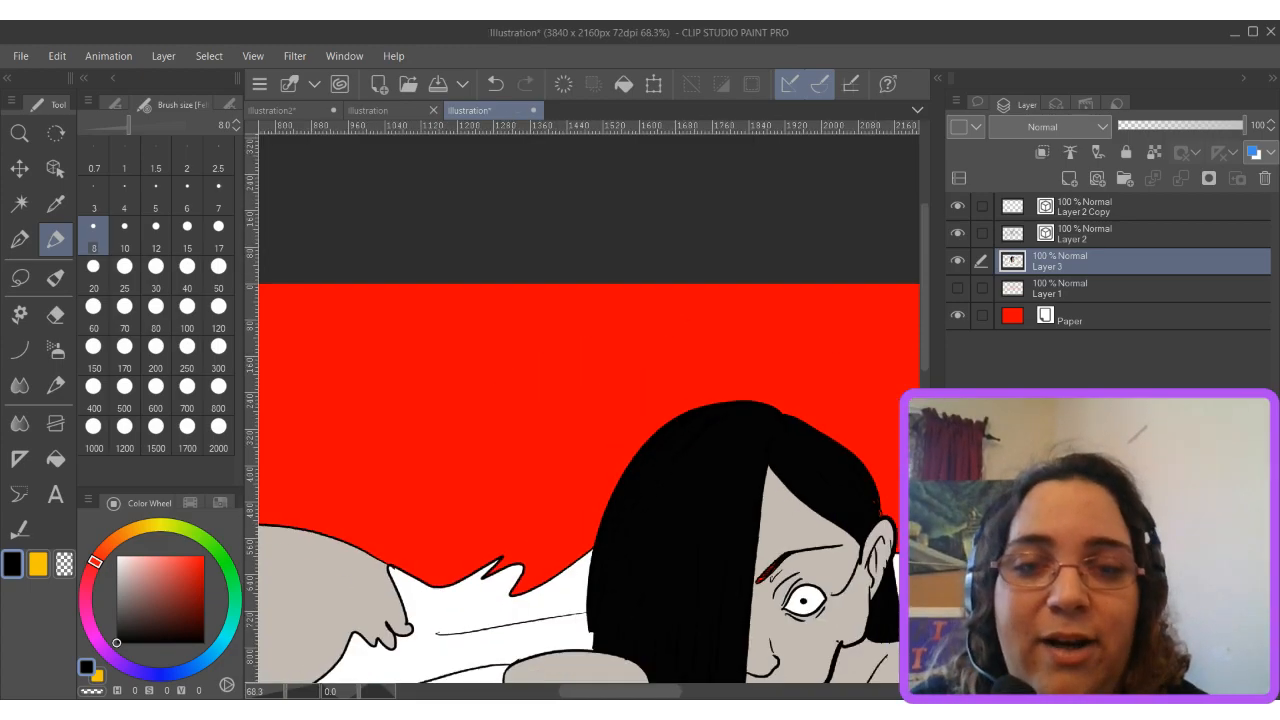
{"action": "left_click_drag", "start_coordinate": [757, 458], "coordinate": [562, 217]}
{"action": "scroll", "coordinate": [586, 301], "scroll_direction": "up", "scroll_amount": 4}
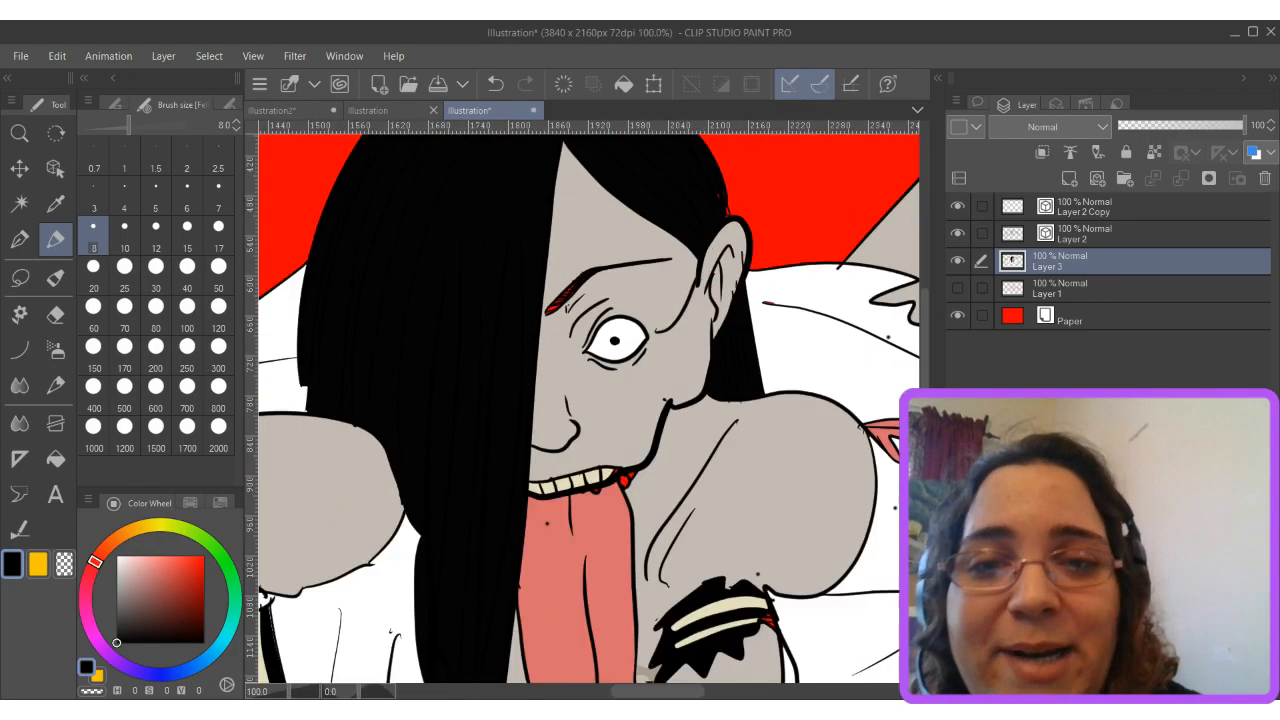
{"action": "scroll", "coordinate": [620, 284], "scroll_direction": "up", "scroll_amount": 4}
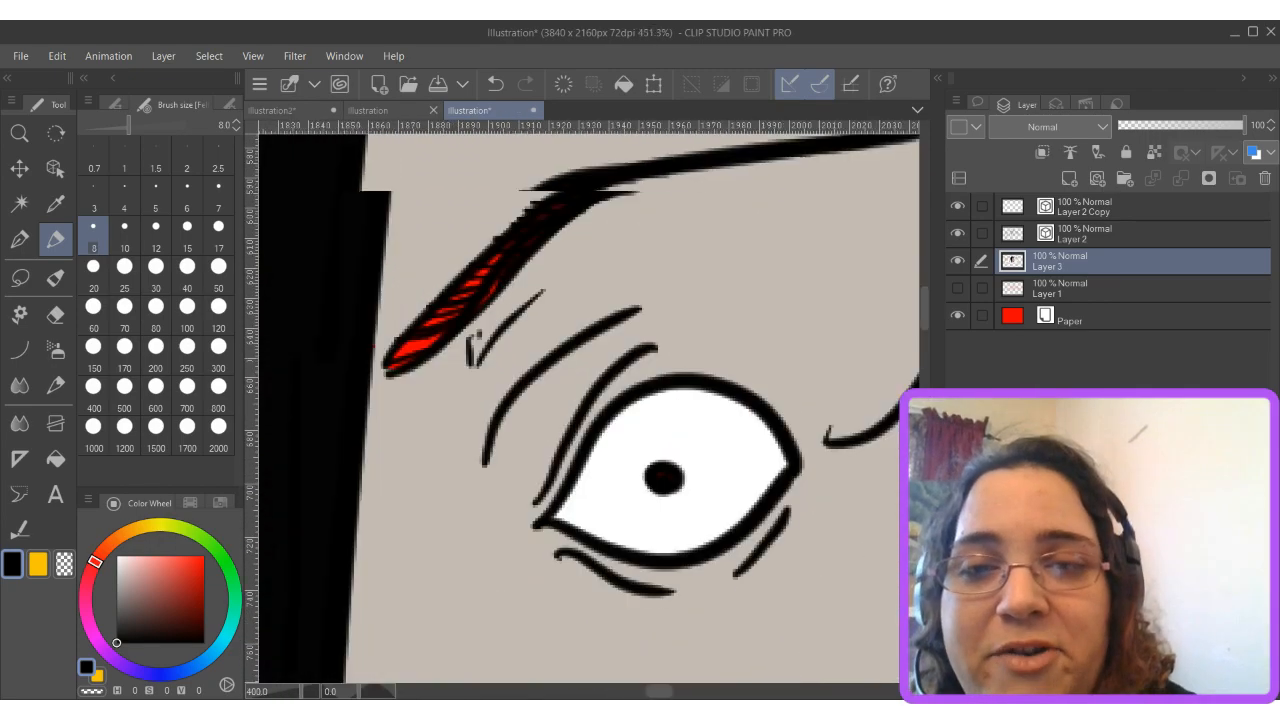
{"action": "mouse_move", "coordinate": [340, 390]}
{"action": "left_mouse_down"}
{"action": "mouse_move", "coordinate": [445, 286]}
{"action": "mouse_move", "coordinate": [387, 342]}
{"action": "mouse_move", "coordinate": [538, 208]}
{"action": "mouse_move", "coordinate": [374, 359]}
{"action": "mouse_move", "coordinate": [574, 171]}
{"action": "mouse_move", "coordinate": [609, 157]}
{"action": "left_mouse_up"}
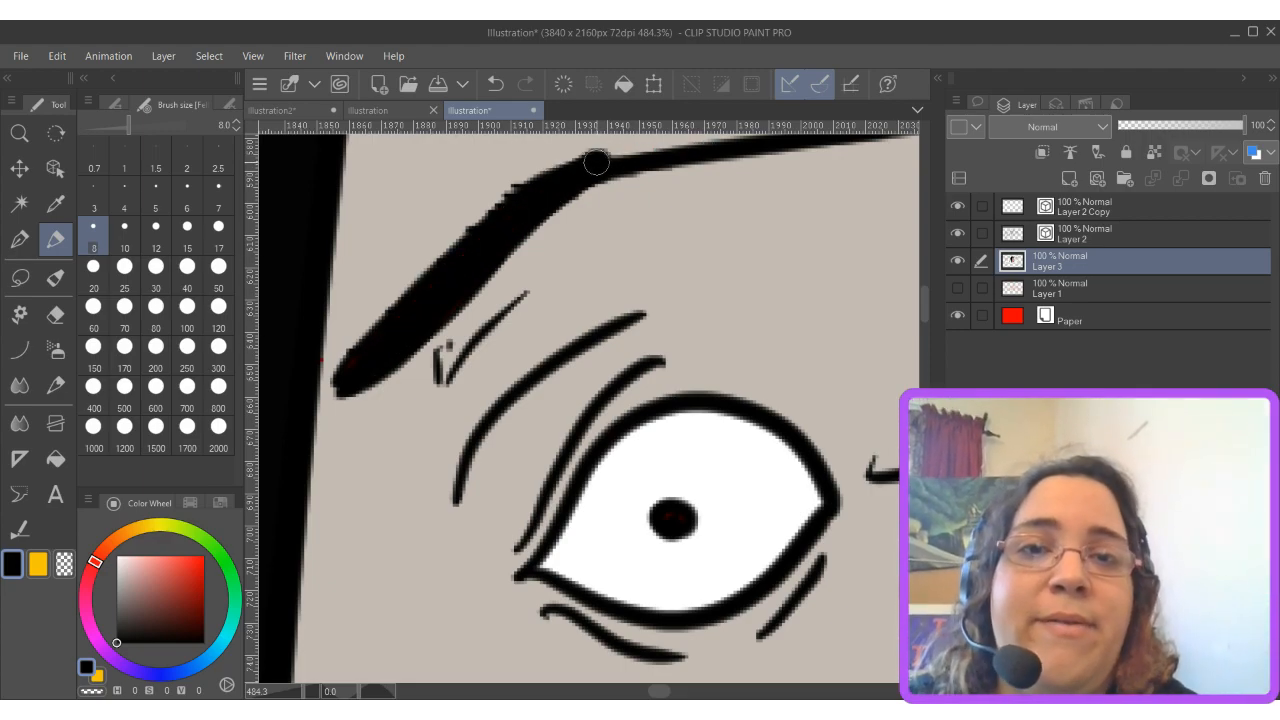
{"action": "left_click_drag", "start_coordinate": [600, 156], "coordinate": [780, 138]}
Draw two short, thick black crease lines above the outer half of the eye with the size 8 pen.
{"action": "scroll", "coordinate": [821, 442], "scroll_direction": "down", "scroll_amount": 5}
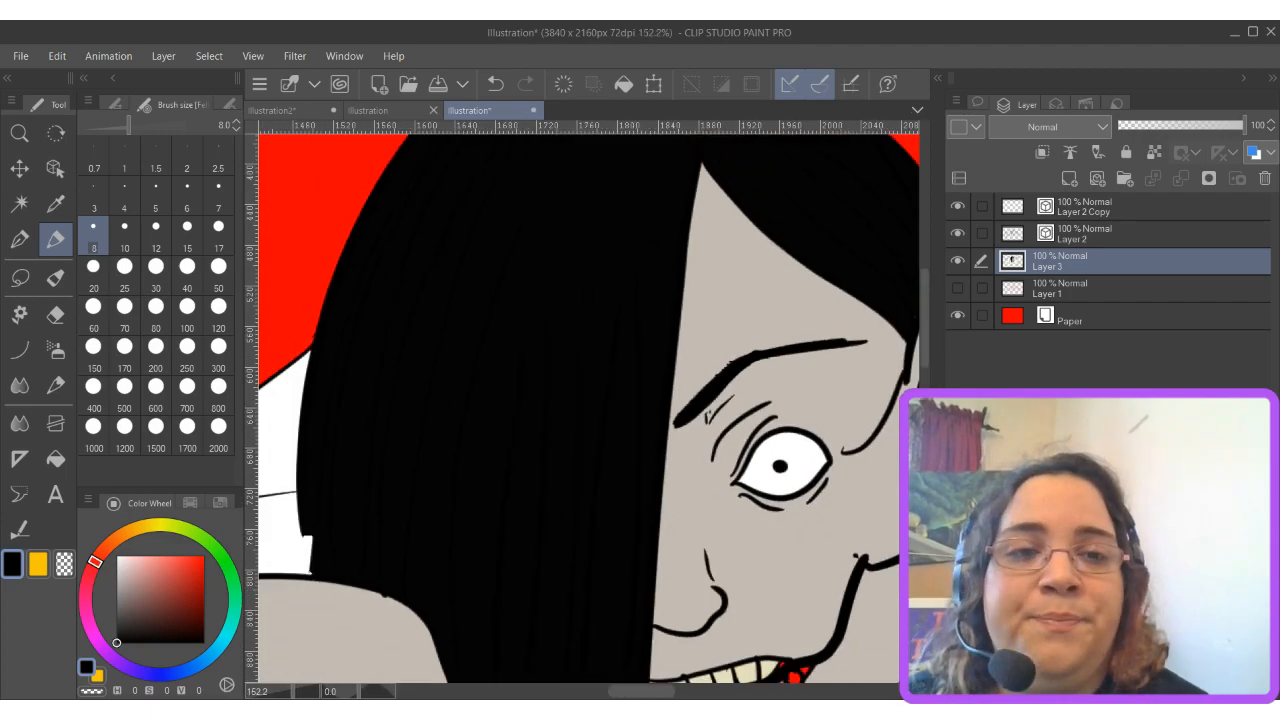
{"action": "scroll", "coordinate": [848, 439], "scroll_direction": "up", "scroll_amount": 5}
{"action": "mouse_move", "coordinate": [648, 352]}
{"action": "left_mouse_down"}
{"action": "mouse_move", "coordinate": [754, 397]}
{"action": "mouse_move", "coordinate": [805, 447]}
{"action": "left_mouse_up"}
{"action": "mouse_move", "coordinate": [630, 296]}
{"action": "left_mouse_down"}
{"action": "mouse_move", "coordinate": [742, 310]}
{"action": "mouse_move", "coordinate": [809, 354]}
{"action": "left_mouse_up"}
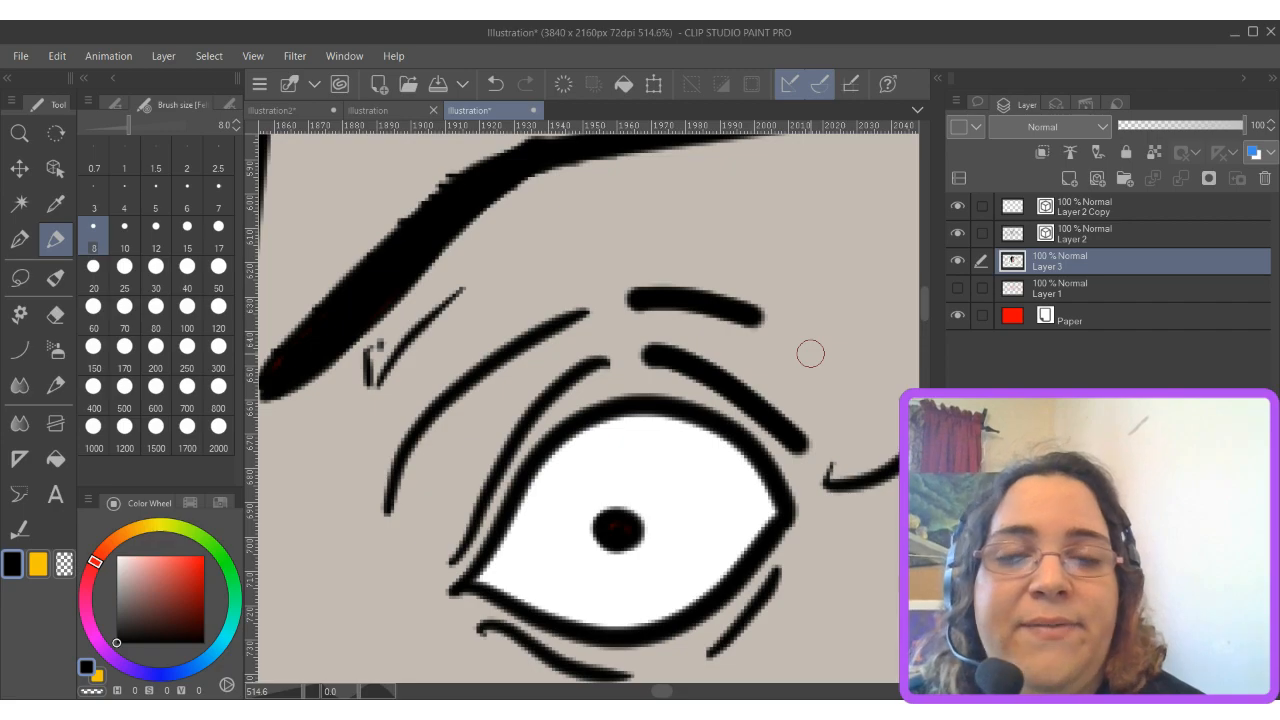
Fill the small red gaps at the corner of the mouth and beneath the teeth with cream sampled from the teeth.
{"action": "scroll", "coordinate": [809, 354], "scroll_direction": "down", "scroll_amount": 8}
{"action": "scroll", "coordinate": [613, 452], "scroll_direction": "down", "scroll_amount": 6}
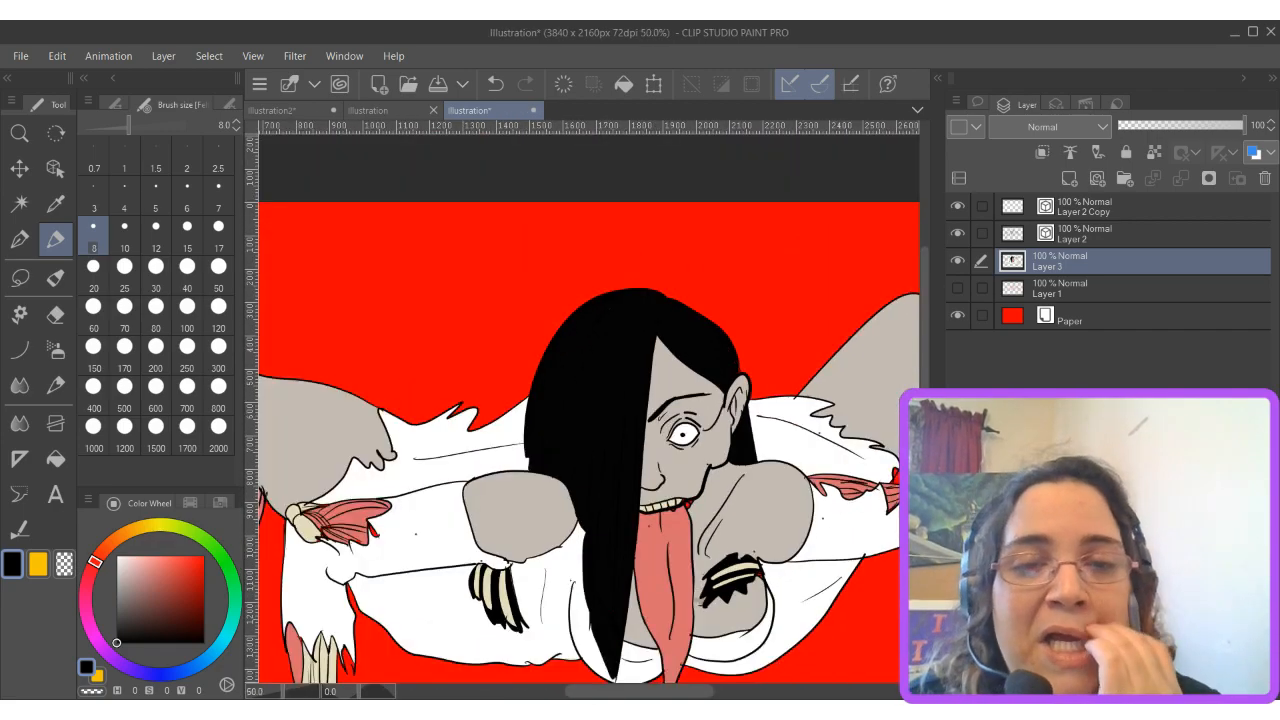
{"action": "scroll", "coordinate": [725, 503], "scroll_direction": "up", "scroll_amount": 8}
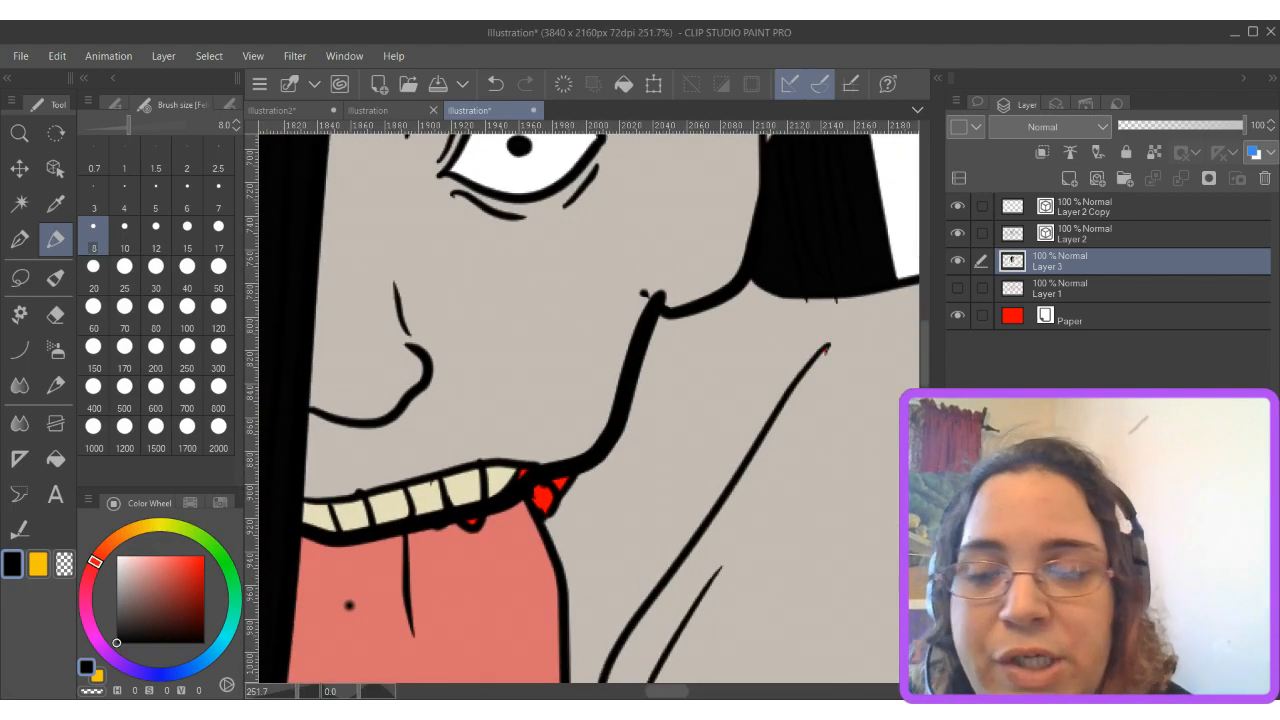
{"action": "left_click", "coordinate": [474, 474], "text": "alt"}
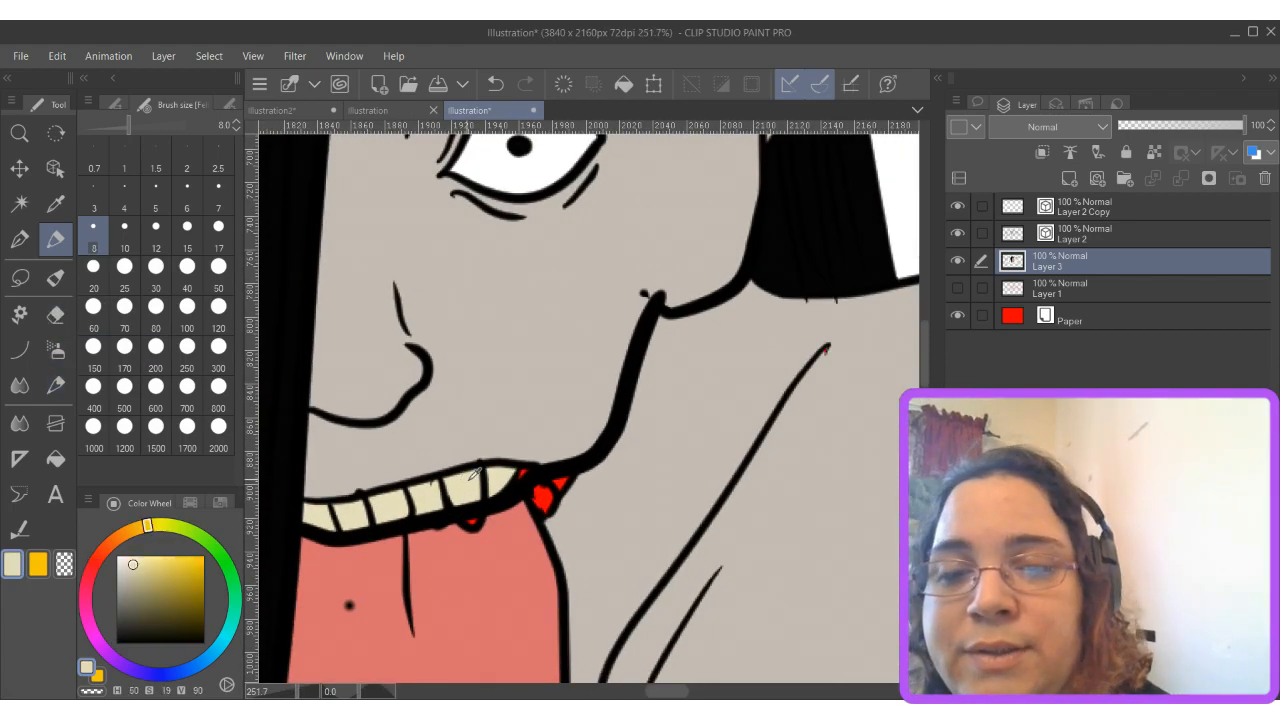
{"action": "left_click", "coordinate": [55, 458]}
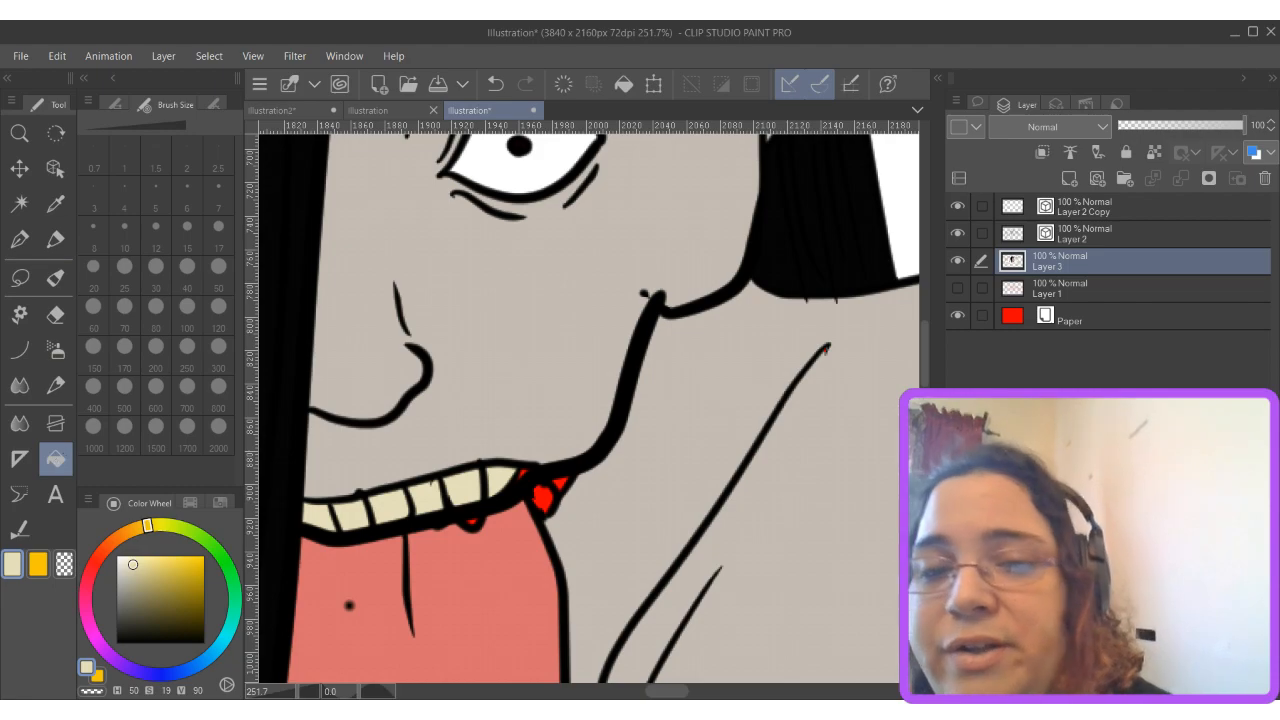
{"action": "left_click", "coordinate": [545, 497]}
{"action": "left_click", "coordinate": [563, 482]}
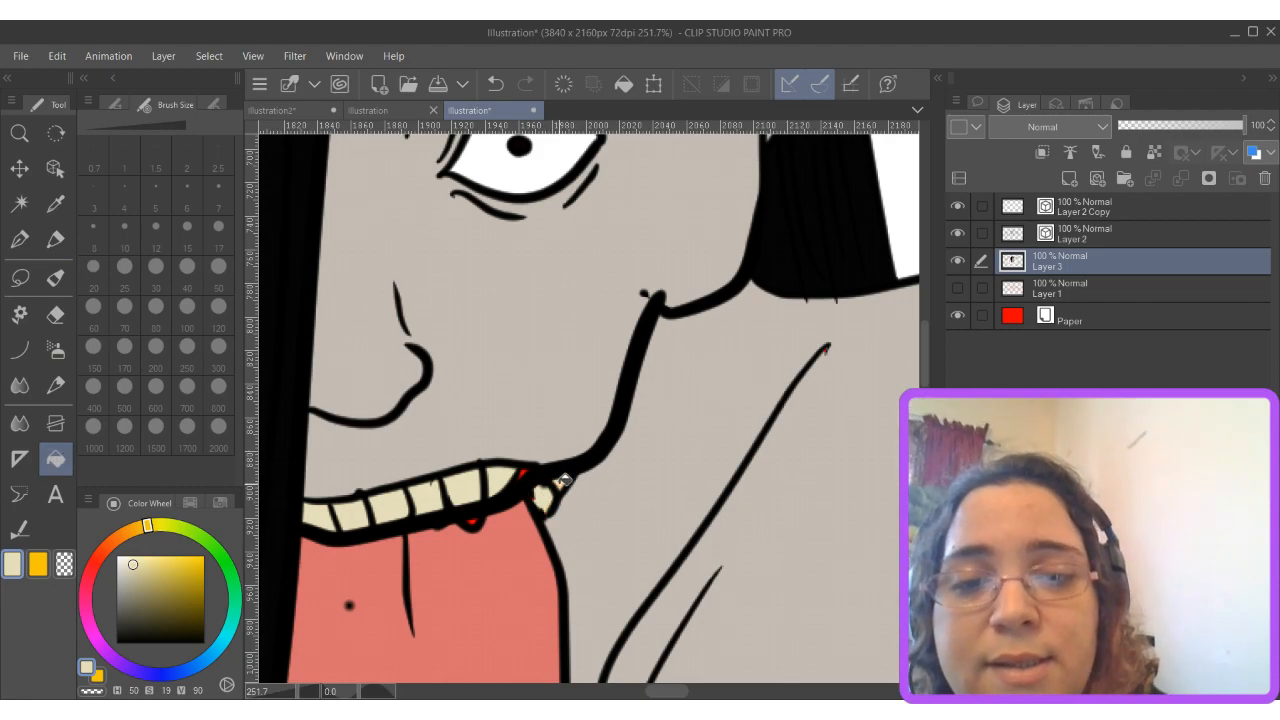
{"action": "left_click", "coordinate": [479, 503]}
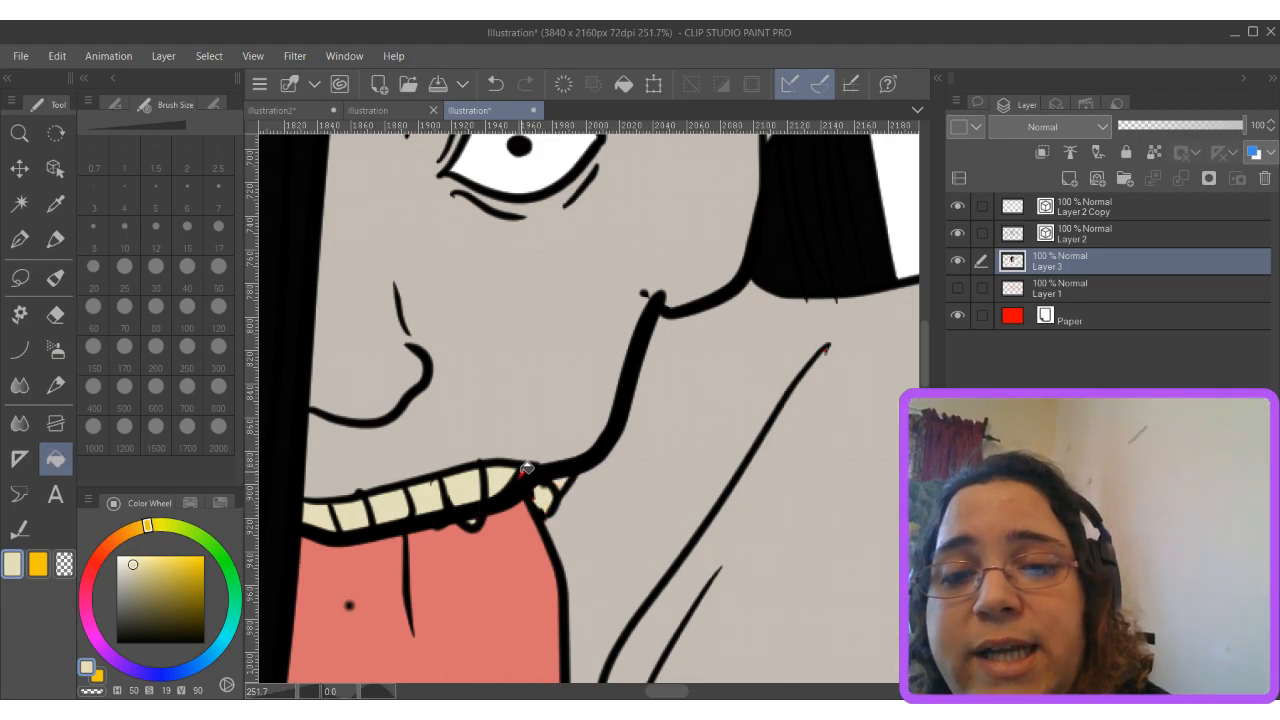
Erase the thick black line between the upper teeth and the tongue on Layer 2 with the eraser at size 8.
{"action": "left_click", "coordinate": [55, 239]}
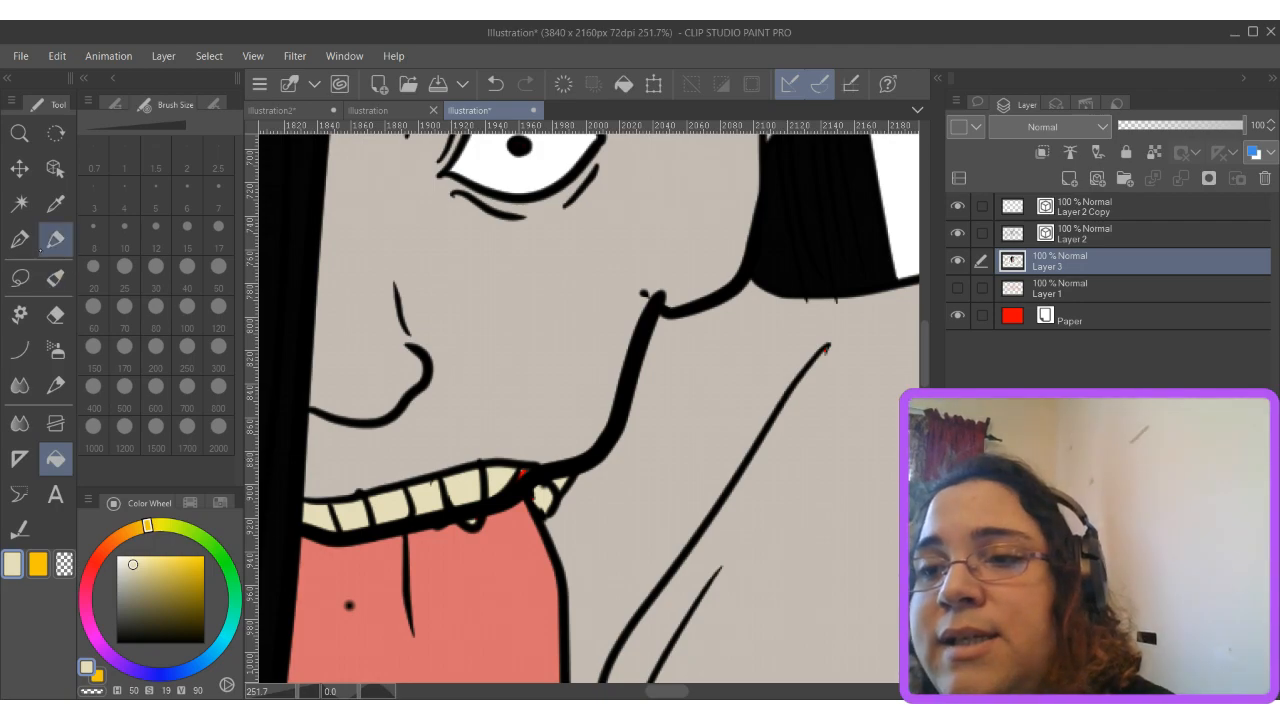
{"action": "key", "text": "e"}
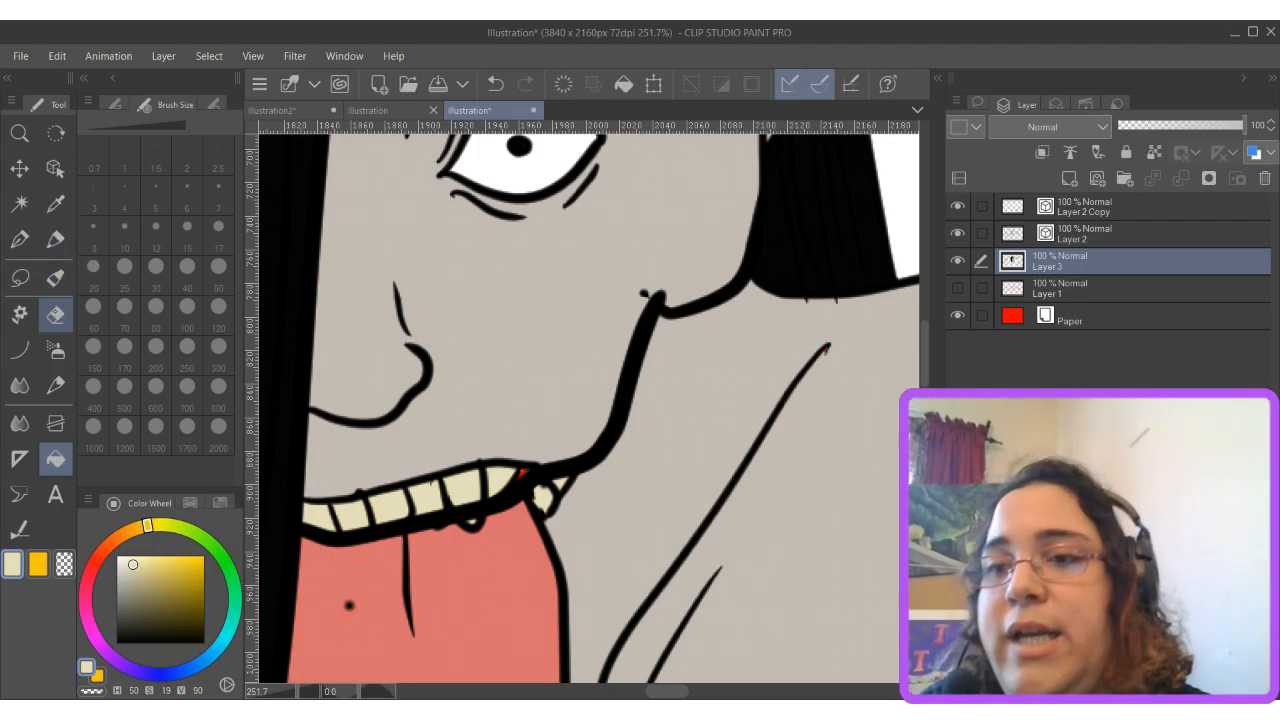
{"action": "left_click", "coordinate": [700, 460]}
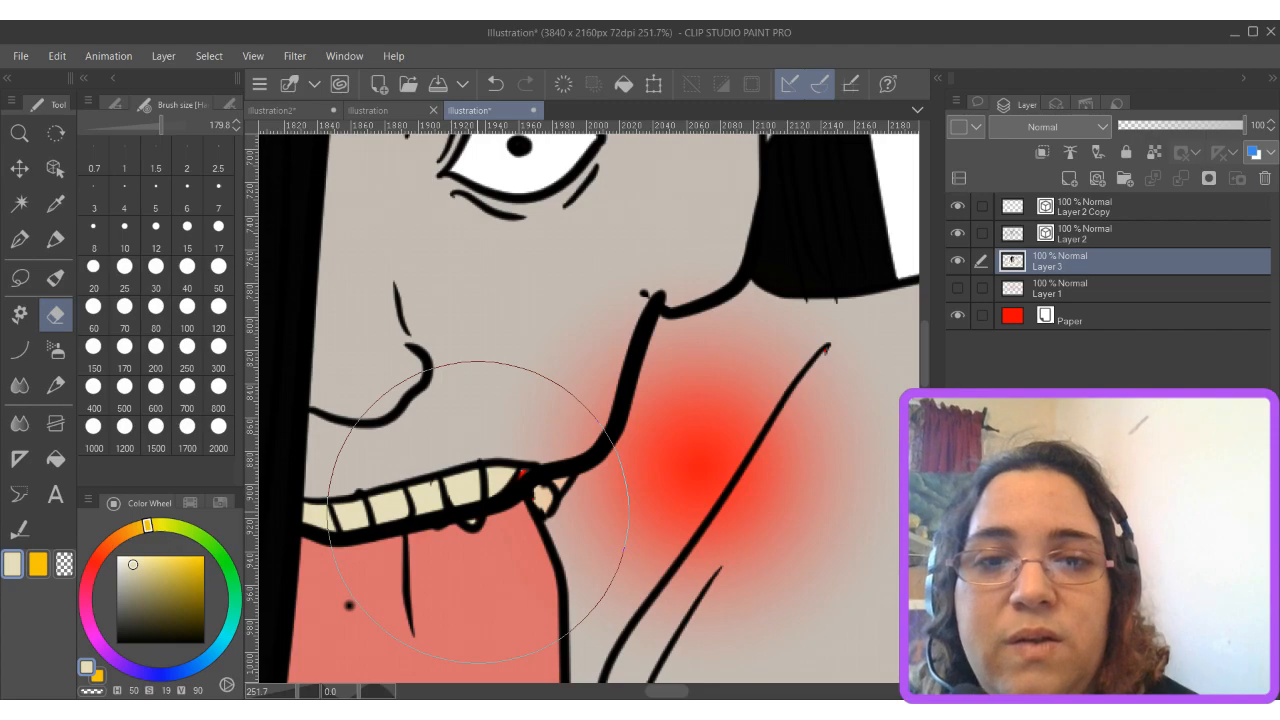
{"action": "key", "text": "ctrl+z"}
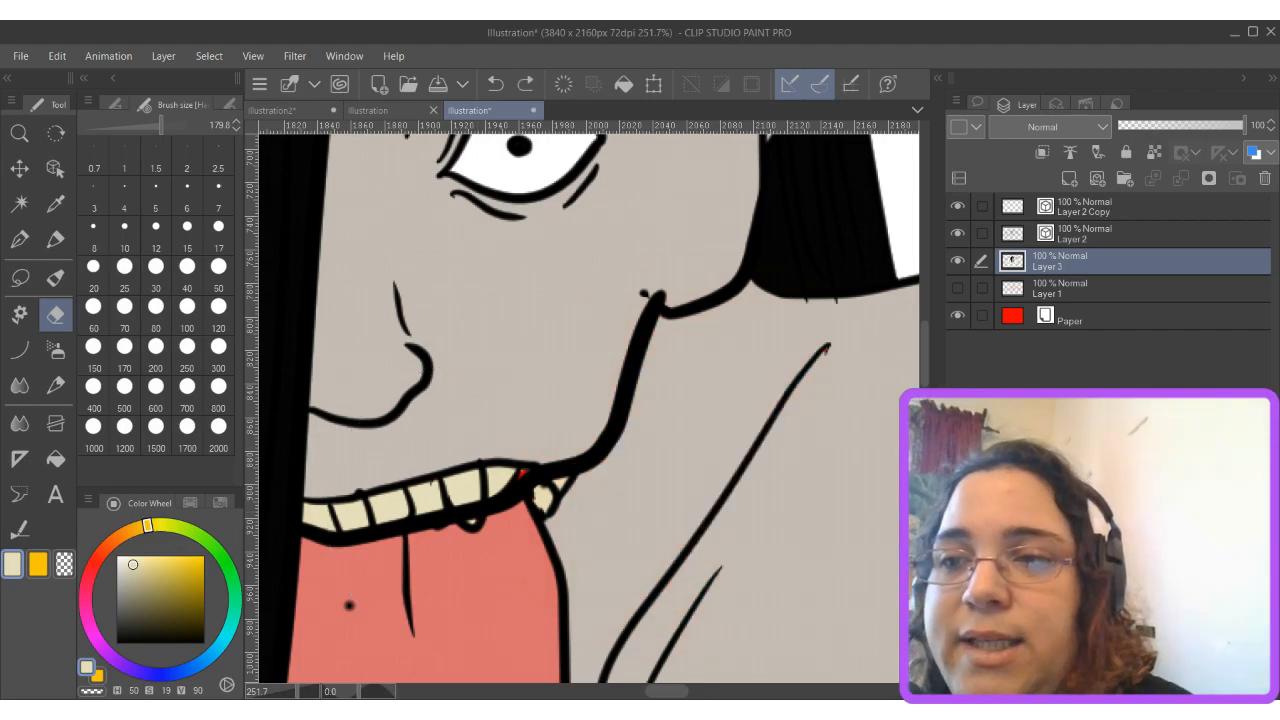
{"action": "left_click", "coordinate": [93, 228]}
{"action": "left_click", "coordinate": [470, 508]}
{"action": "left_click", "coordinate": [1079, 231]}
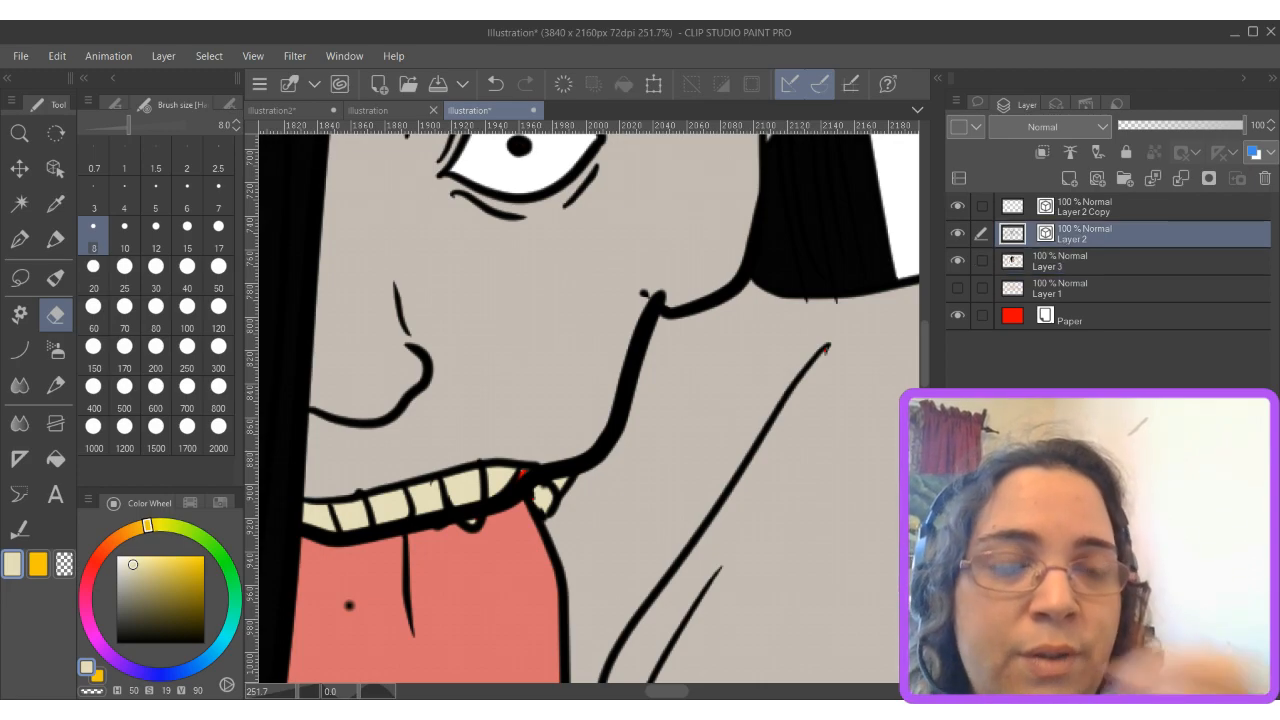
{"action": "mouse_move", "coordinate": [462, 507]}
{"action": "left_mouse_down"}
{"action": "mouse_move", "coordinate": [503, 480]}
{"action": "mouse_move", "coordinate": [498, 510]}
{"action": "mouse_move", "coordinate": [512, 497]}
{"action": "mouse_move", "coordinate": [496, 509]}
{"action": "mouse_move", "coordinate": [515, 496]}
{"action": "mouse_move", "coordinate": [509, 510]}
{"action": "mouse_move", "coordinate": [427, 525]}
{"action": "mouse_move", "coordinate": [449, 525]}
{"action": "mouse_move", "coordinate": [305, 535]}
{"action": "left_mouse_up"}
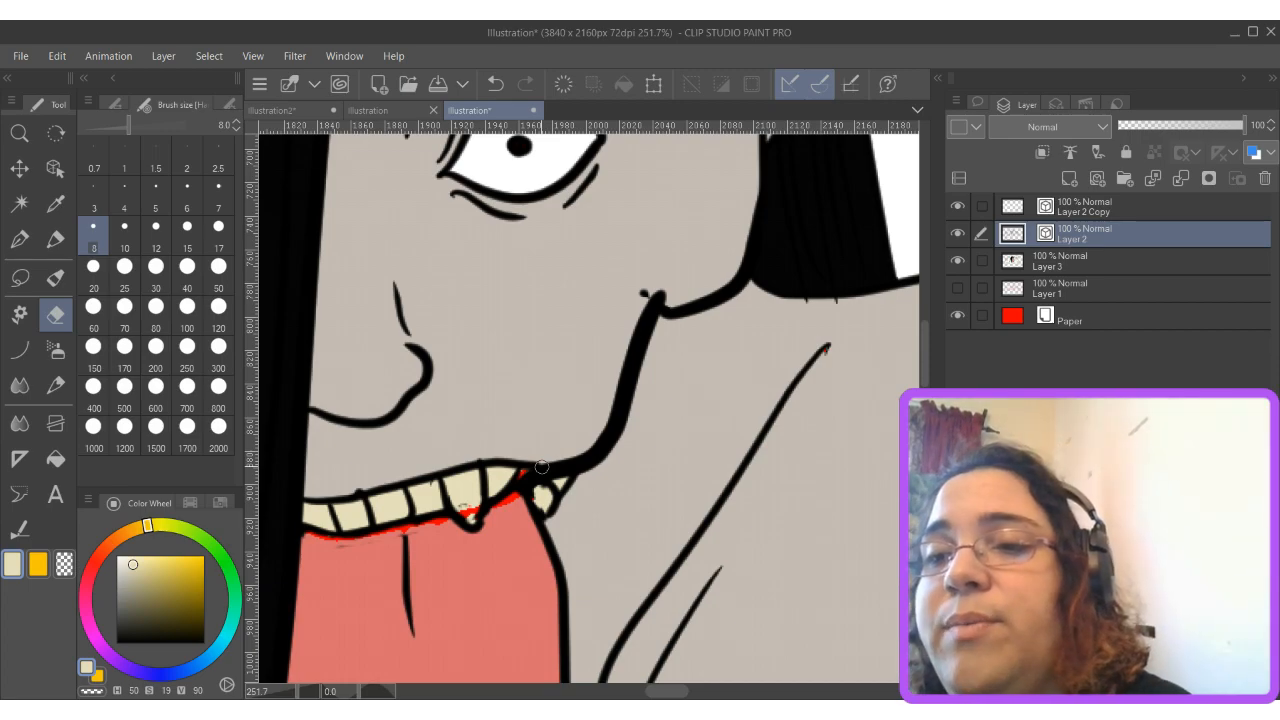
On Layer 3, paint the exposed red above the tongue with the tongue's pink and the gap beside the last tooth with the teeth's cream.
{"action": "key", "text": "p"}
{"action": "left_click", "coordinate": [466, 568], "text": "ctrl+shift"}
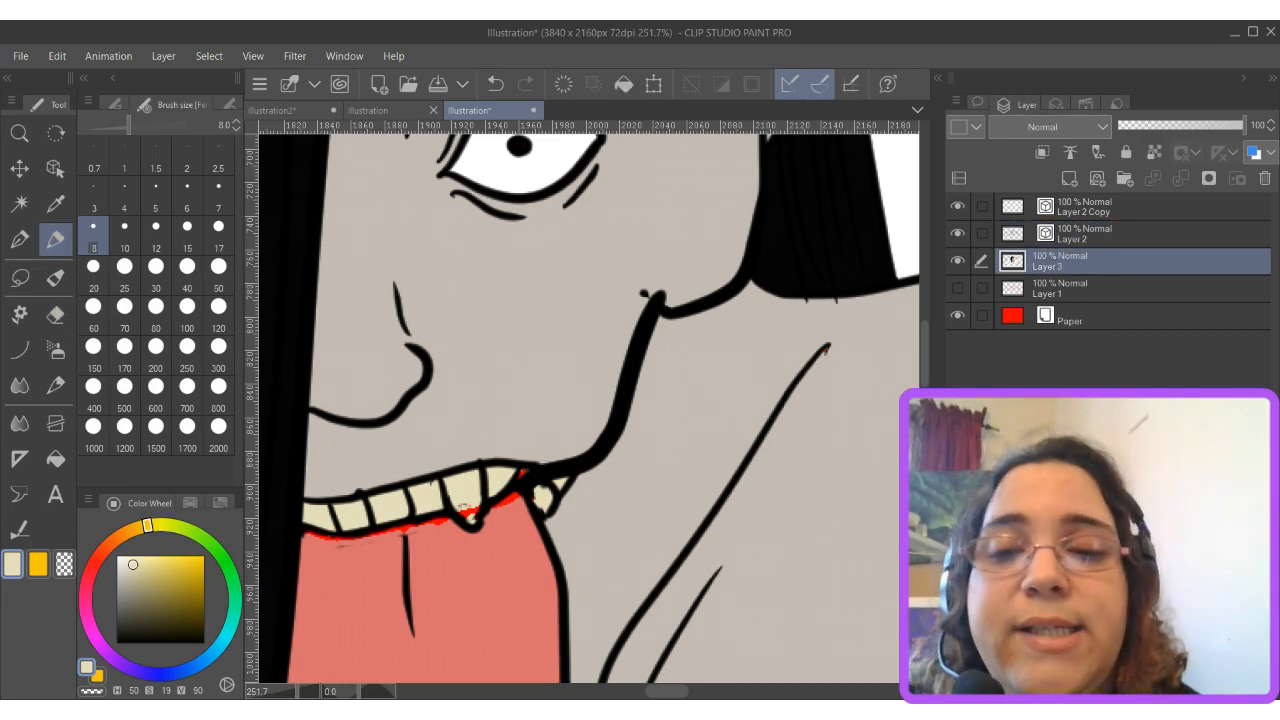
{"action": "left_click", "coordinate": [466, 568], "text": "alt"}
{"action": "mouse_move", "coordinate": [308, 536]}
{"action": "left_mouse_down"}
{"action": "mouse_move", "coordinate": [420, 526]}
{"action": "mouse_move", "coordinate": [478, 496]}
{"action": "mouse_move", "coordinate": [473, 511]}
{"action": "left_mouse_up"}
{"action": "left_click", "coordinate": [480, 481], "text": "alt"}
{"action": "left_click_drag", "start_coordinate": [508, 470], "coordinate": [525, 465]}
Fill the upper end of the muscle strip between the lower leg's bones with pink sampled from the arm muscle.
{"action": "scroll", "coordinate": [525, 465], "scroll_direction": "down", "scroll_amount": 5}
{"action": "scroll", "coordinate": [525, 465], "scroll_direction": "down", "scroll_amount": 2}
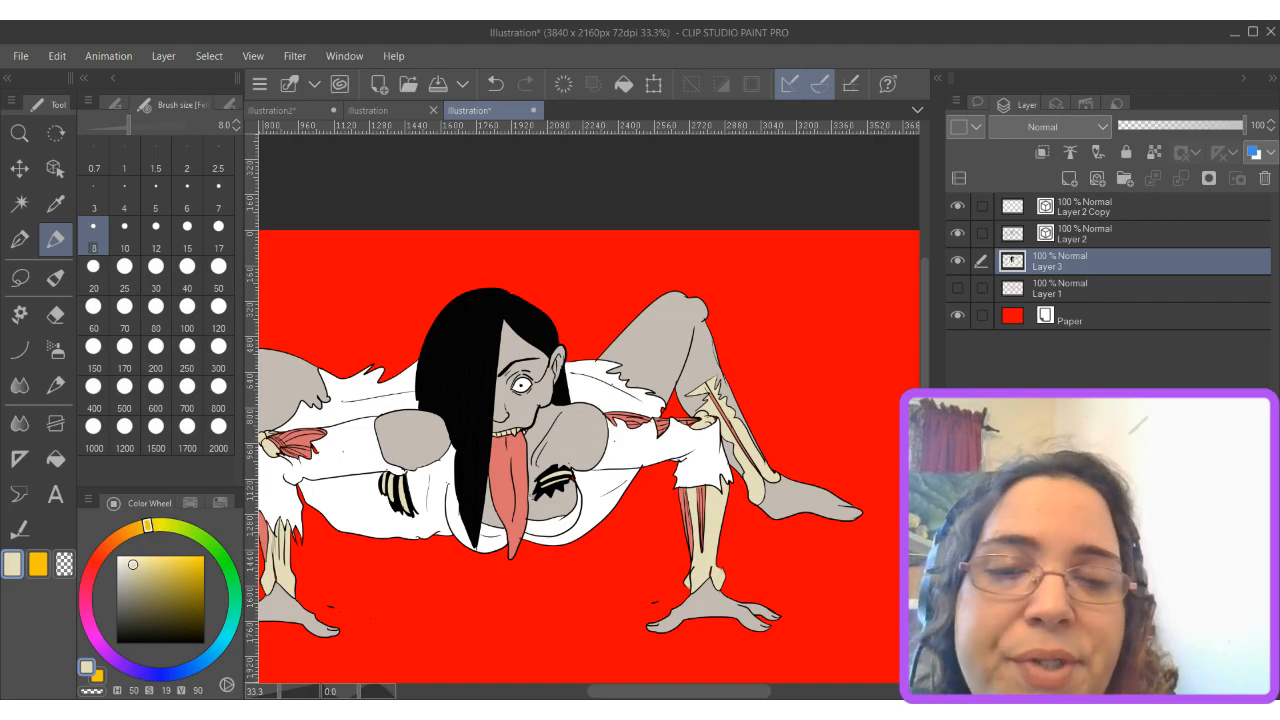
{"action": "scroll", "coordinate": [621, 451], "scroll_direction": "up", "scroll_amount": 4}
{"action": "scroll", "coordinate": [588, 409], "scroll_direction": "left", "scroll_amount": 5}
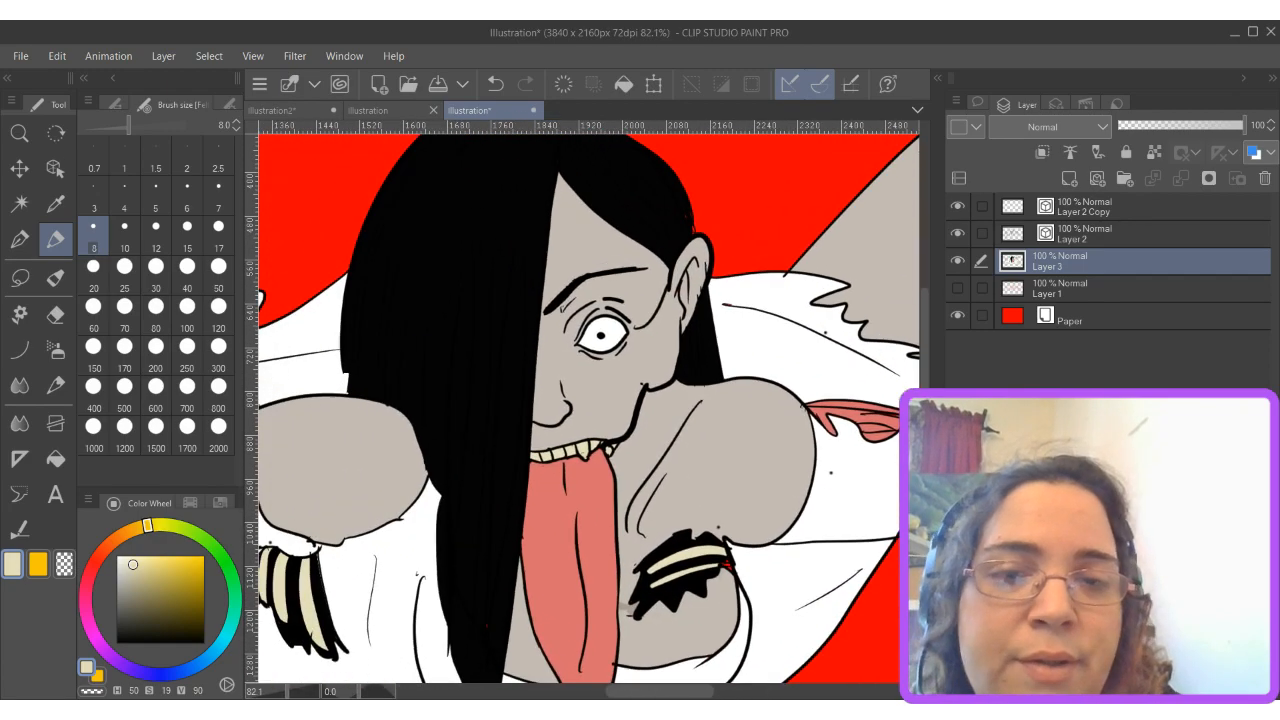
{"action": "scroll", "coordinate": [565, 420], "scroll_direction": "down", "scroll_amount": 5}
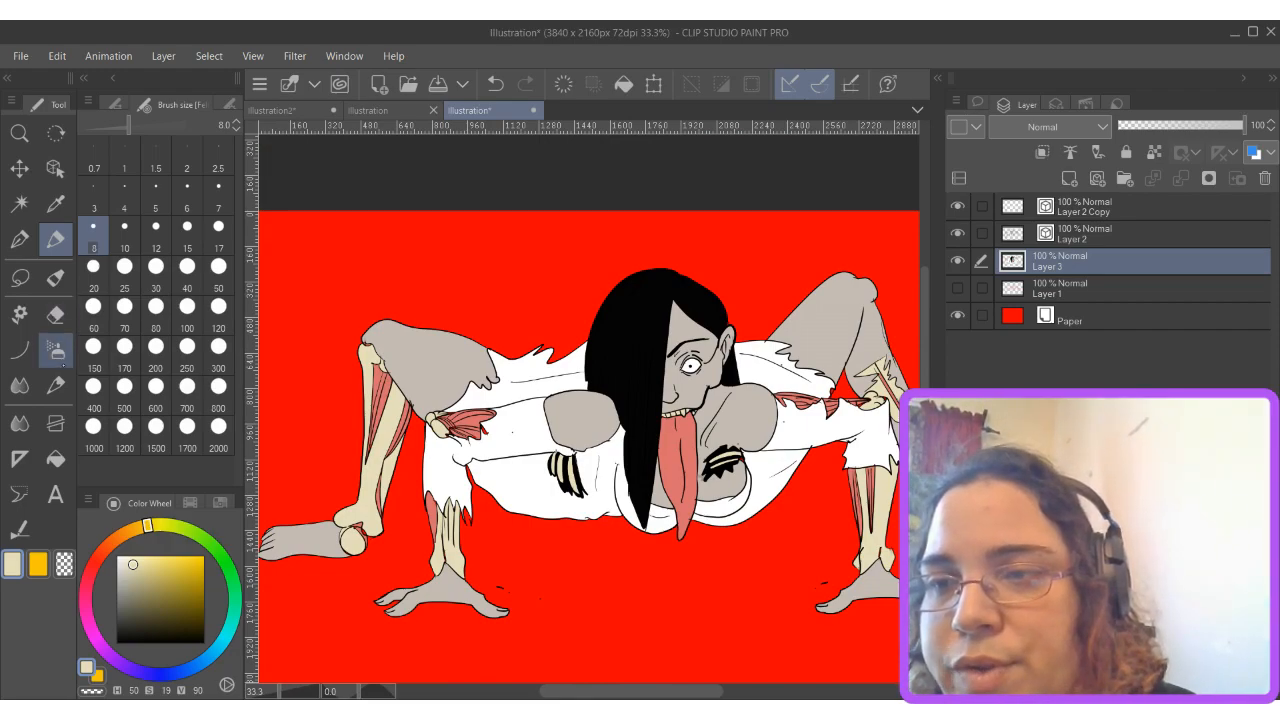
{"action": "left_click", "coordinate": [55, 458]}
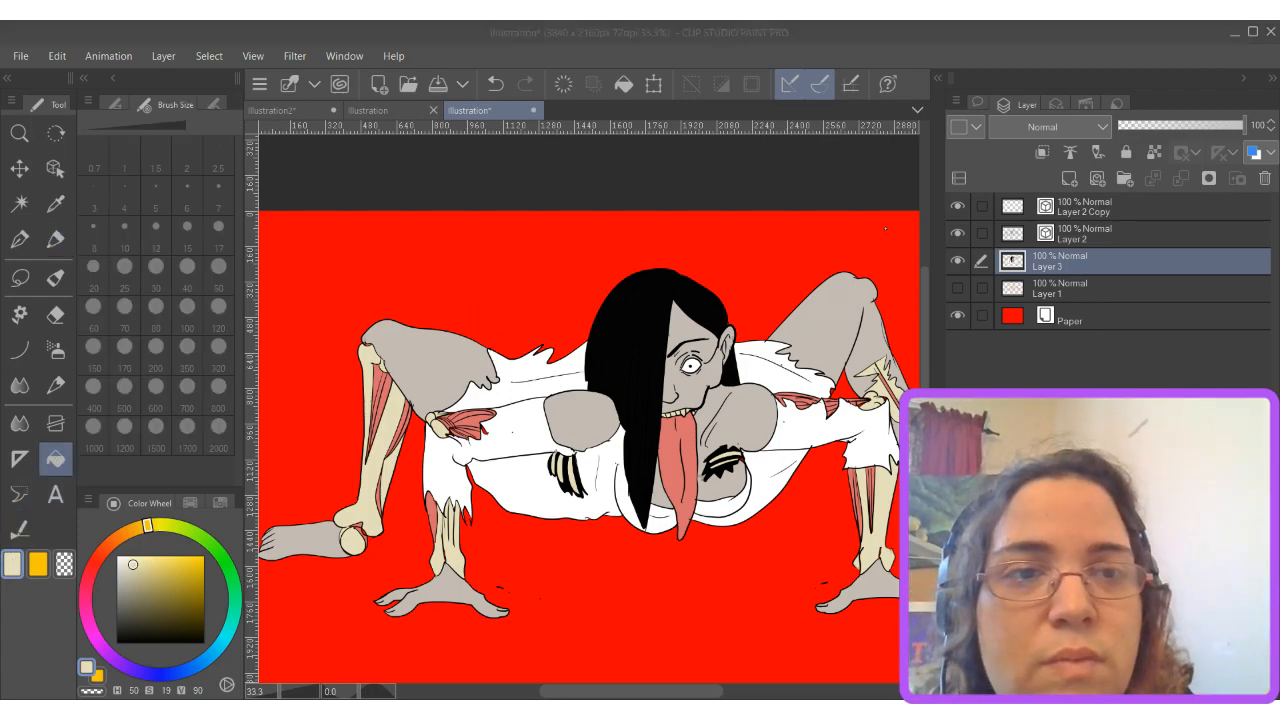
{"action": "left_click", "coordinate": [882, 206]}
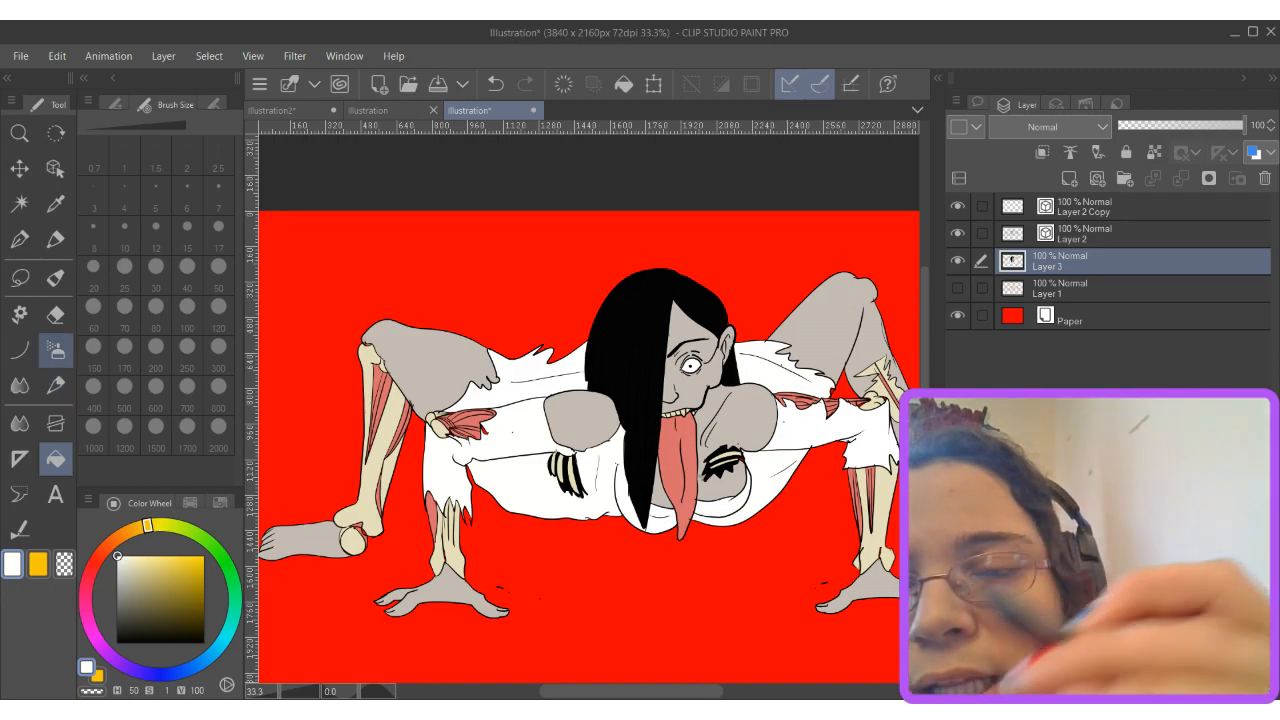
{"action": "left_click_drag", "start_coordinate": [690, 400], "coordinate": [460, 464]}
{"action": "scroll", "coordinate": [728, 515], "scroll_direction": "up", "scroll_amount": 2}
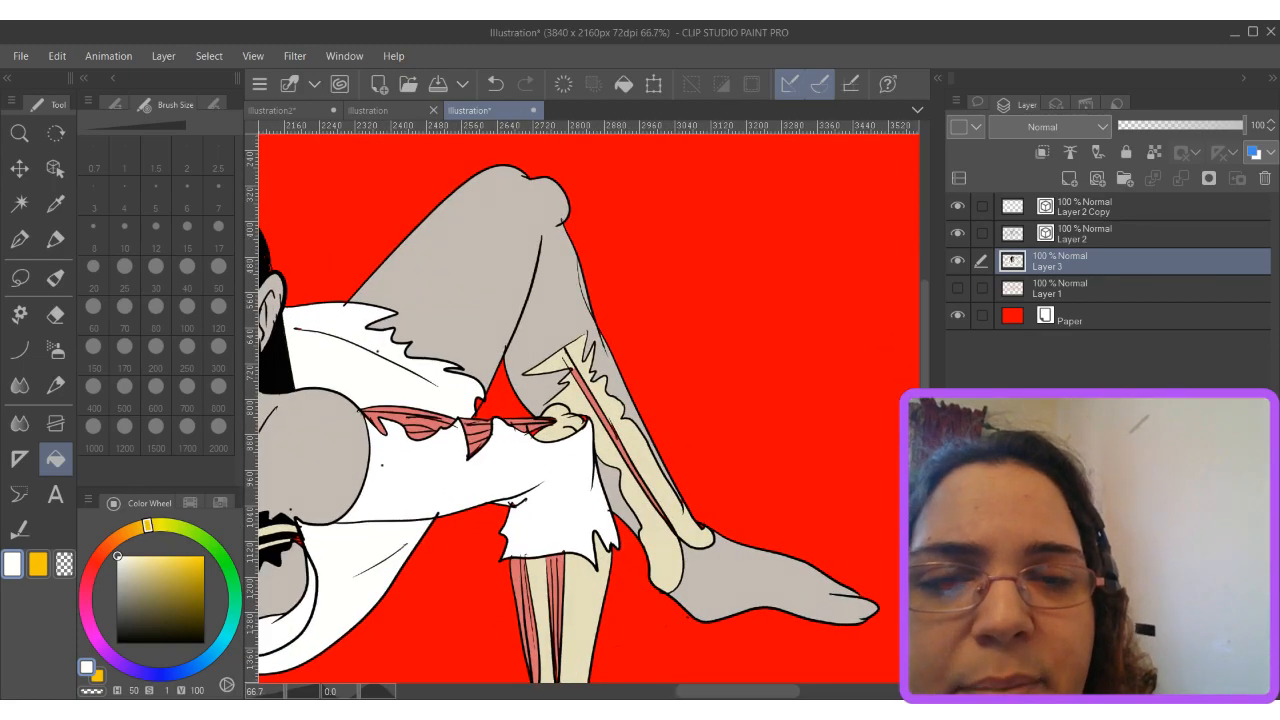
{"action": "scroll", "coordinate": [626, 426], "scroll_direction": "up", "scroll_amount": 3}
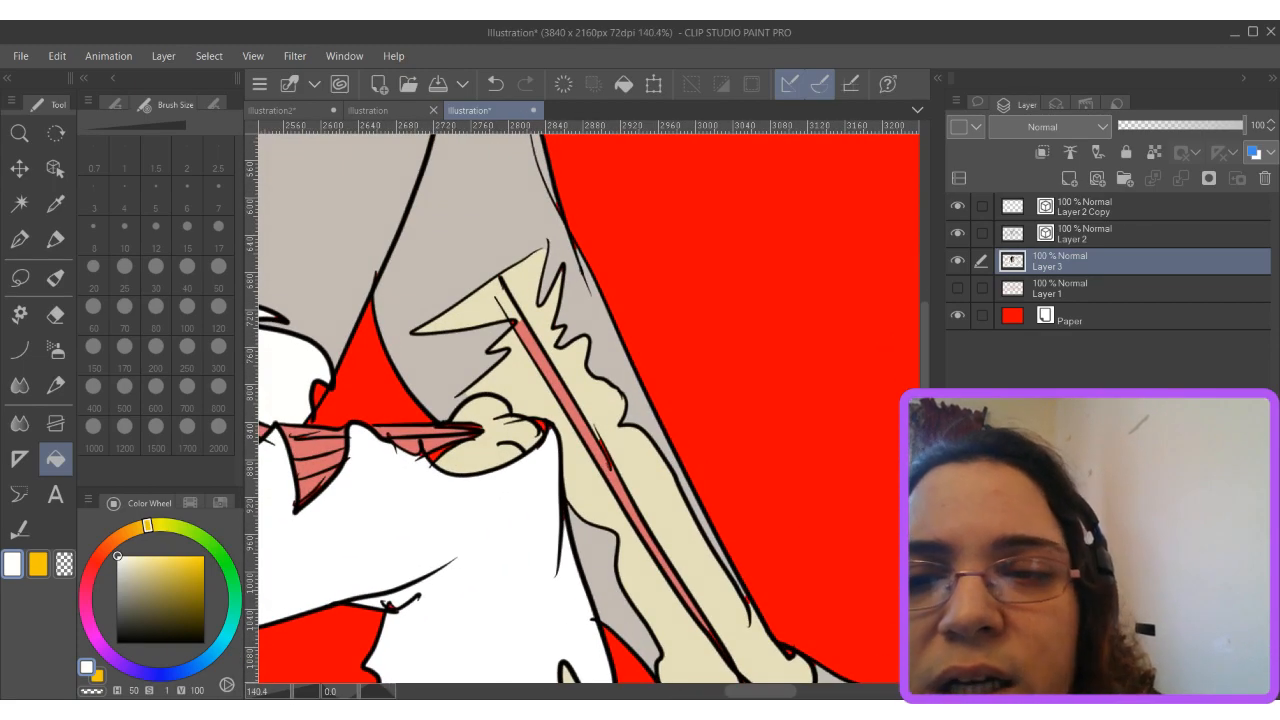
{"action": "left_click", "coordinate": [332, 446], "text": "alt"}
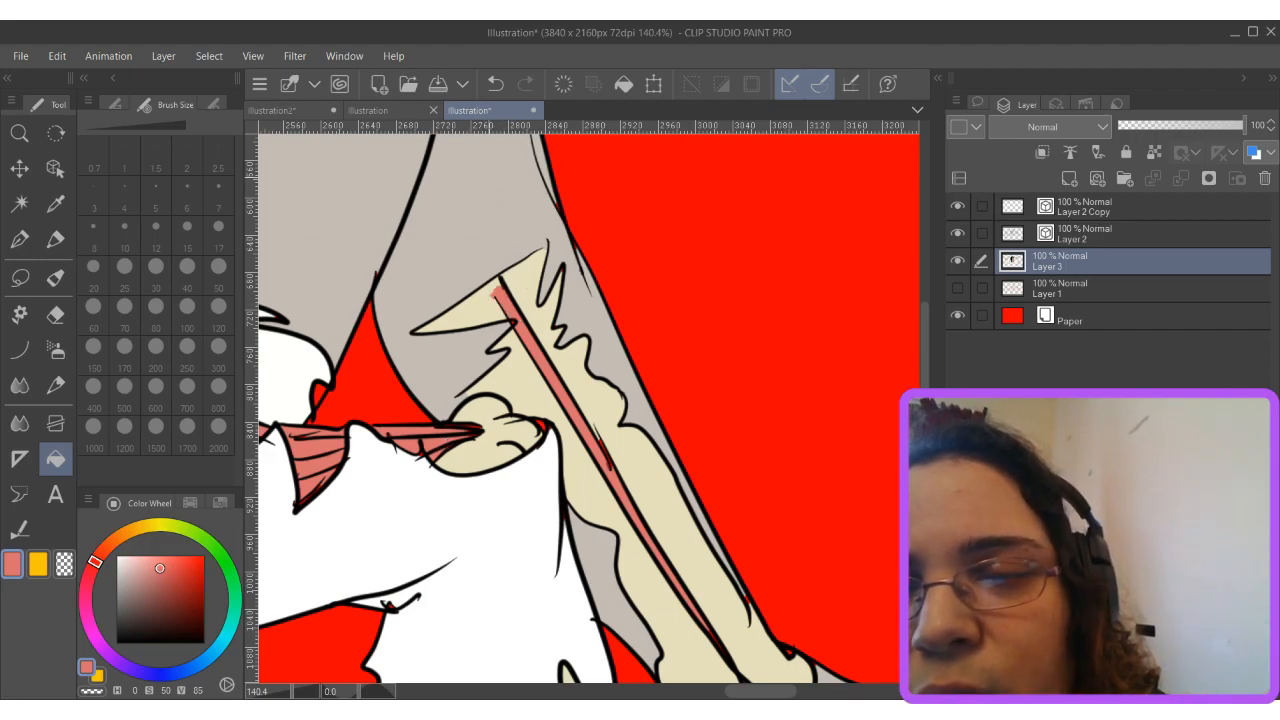
{"action": "left_click", "coordinate": [688, 420]}
{"action": "left_click", "coordinate": [343, 301], "text": "alt"}
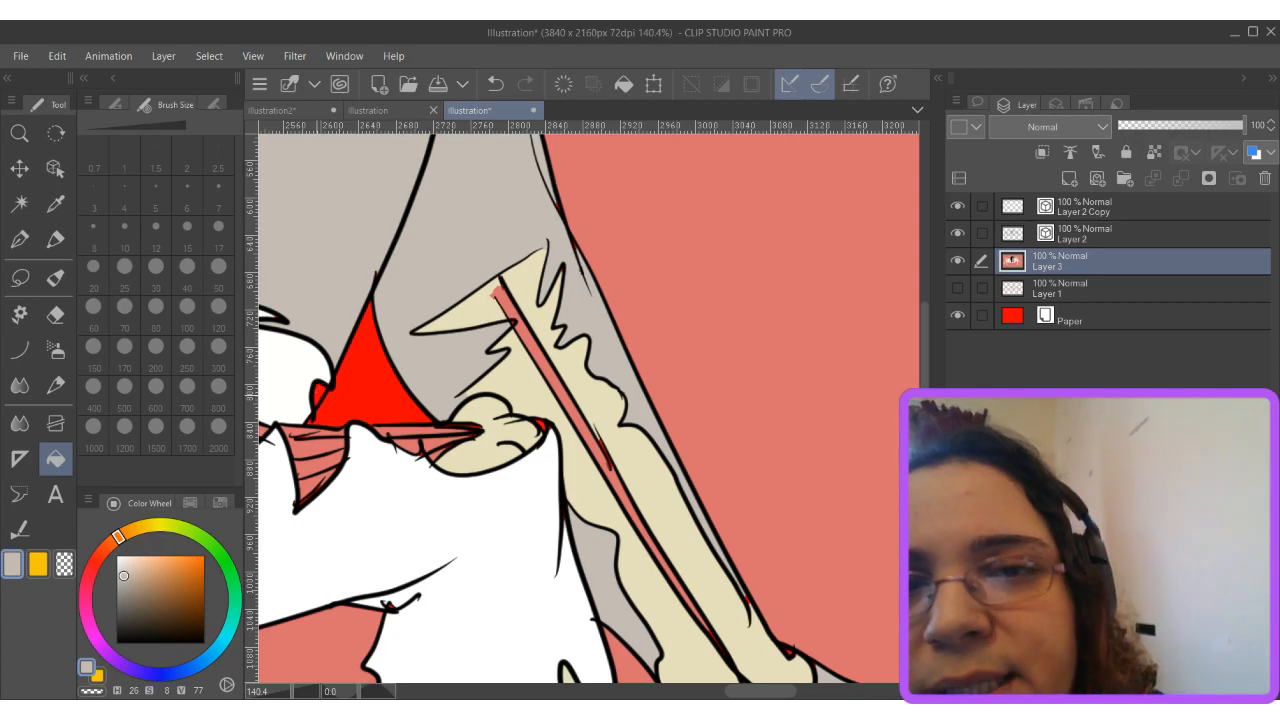
{"action": "key", "text": "ctrl+z"}
Fill the small gap at the edge of the torn clothing beside the leg with the sampled grey skin colour.
{"action": "left_click", "coordinate": [321, 388]}
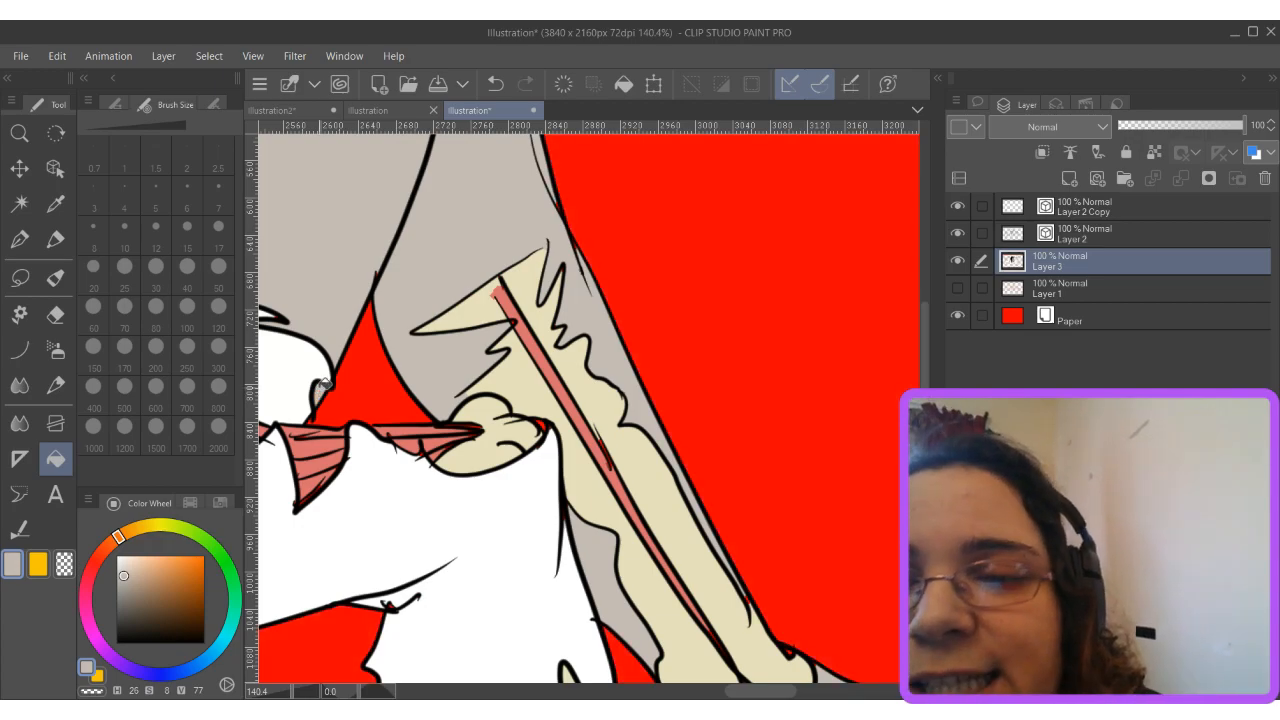
{"action": "scroll", "coordinate": [668, 445], "scroll_direction": "down", "scroll_amount": 6}
{"action": "left_click_drag", "start_coordinate": [560, 450], "coordinate": [712, 398]}
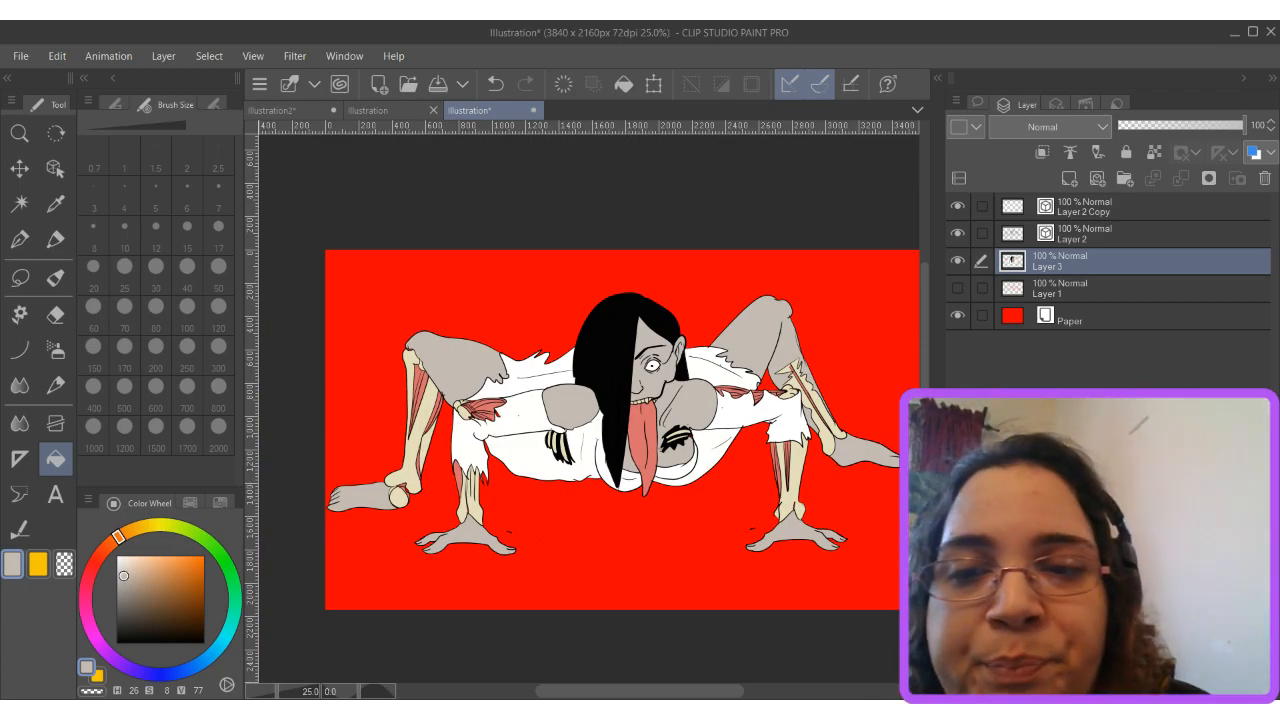
Switch to the airbrush at size 150 and choose a near-white warm colour with saturation 7 and value 94.
{"action": "left_click", "coordinate": [55, 349]}
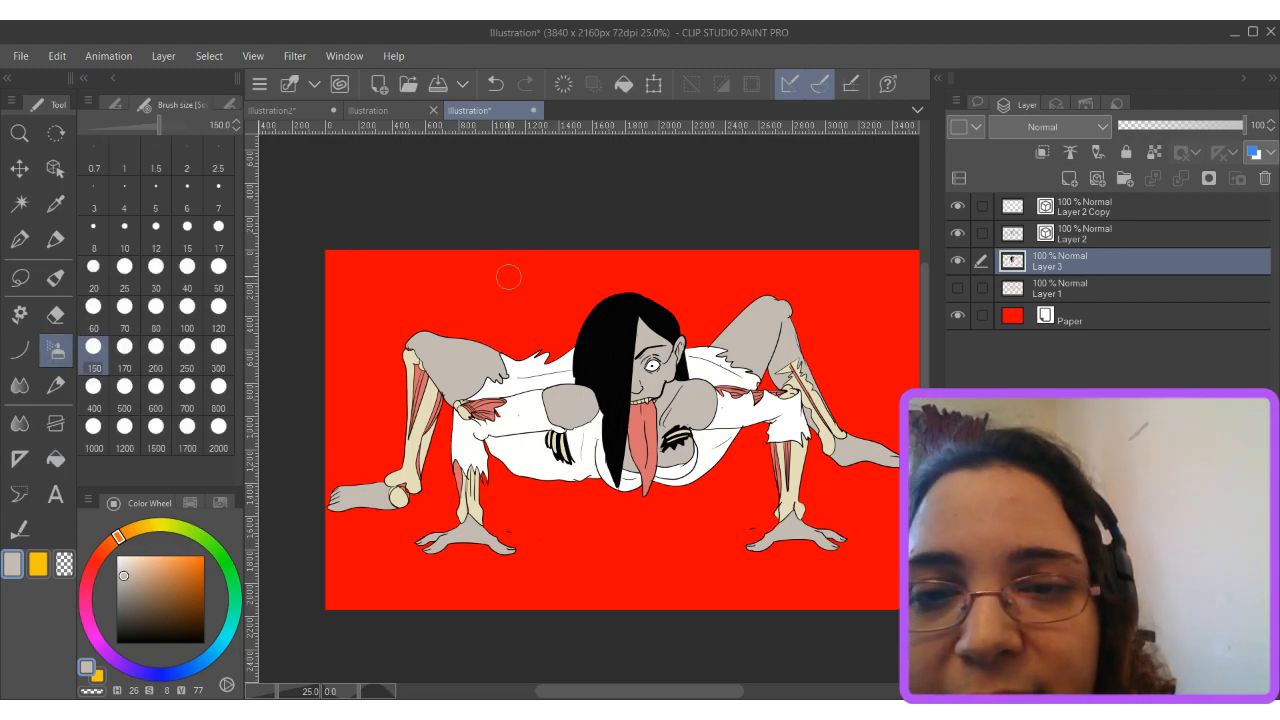
{"action": "key", "text": "ctrl+plus"}
{"action": "key", "text": "ctrl+plus"}
{"action": "key", "text": "ctrl+plus"}
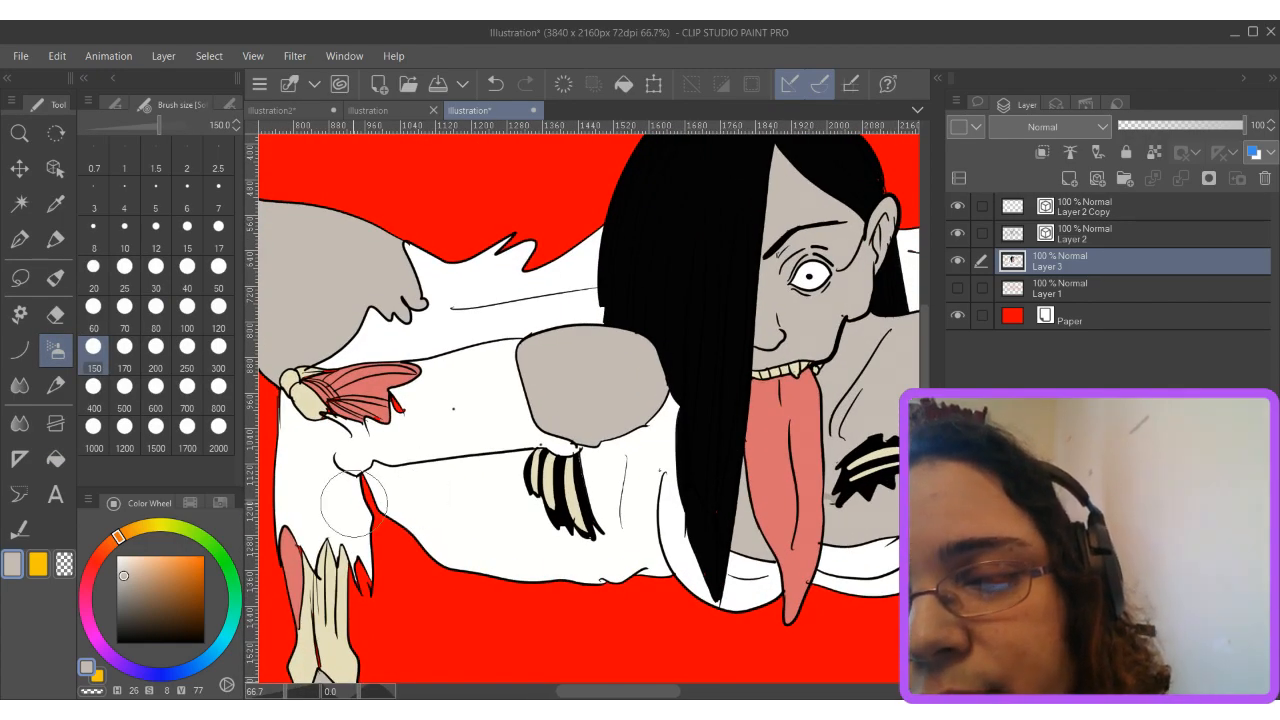
{"action": "left_click", "coordinate": [124, 557]}
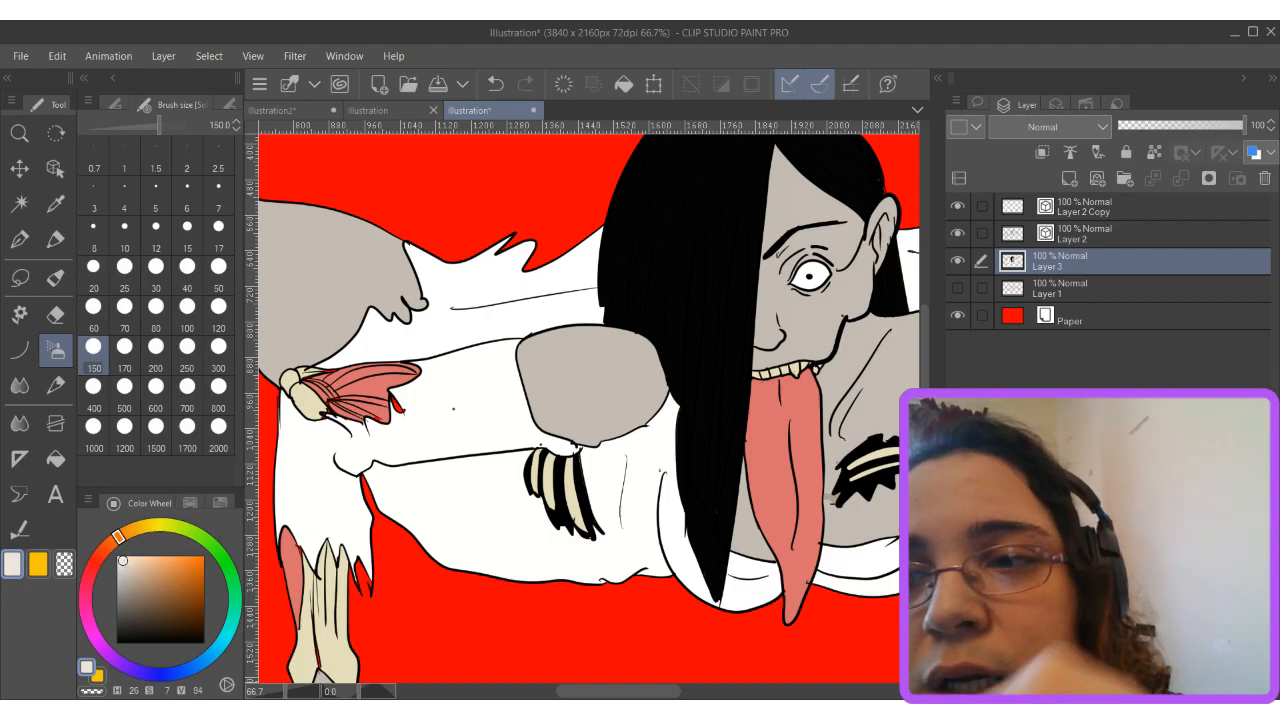
{"action": "key", "text": "ctrl+minus"}
{"action": "key", "text": "ctrl+minus"}
{"action": "key", "text": "ctrl+minus"}
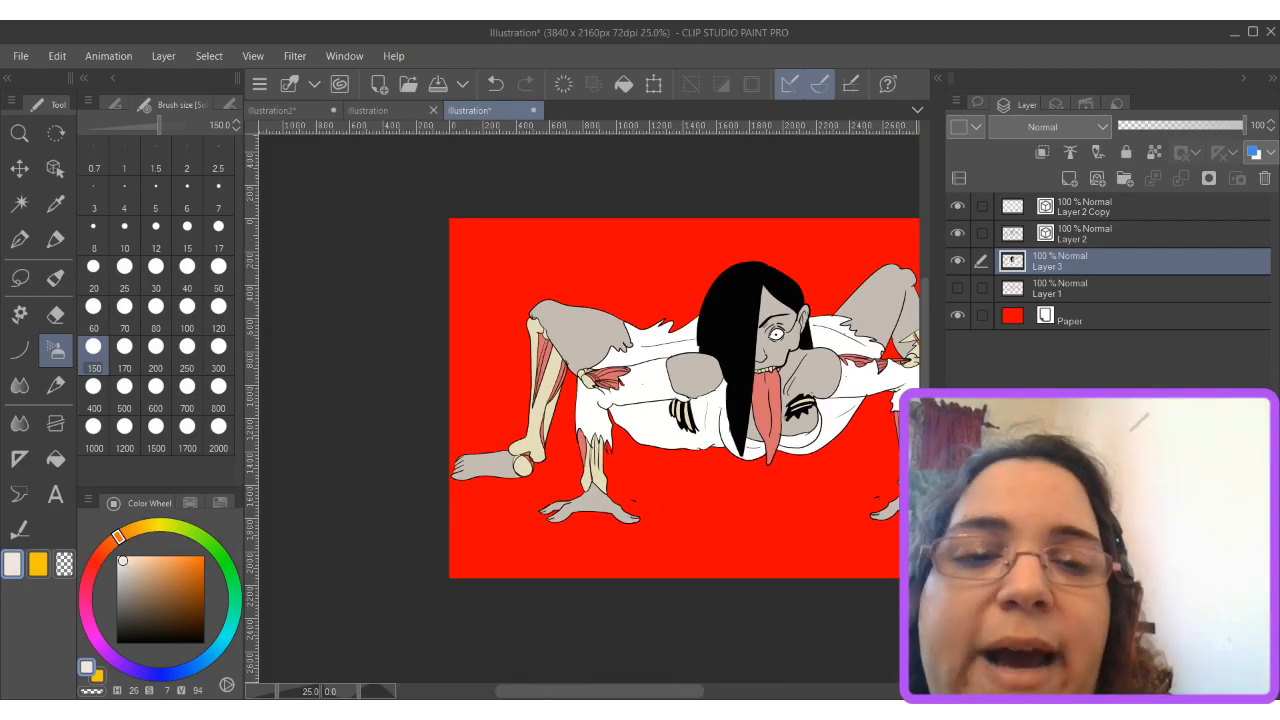
{"action": "scroll", "coordinate": [582, 400], "scroll_direction": "right", "scroll_amount": 3}
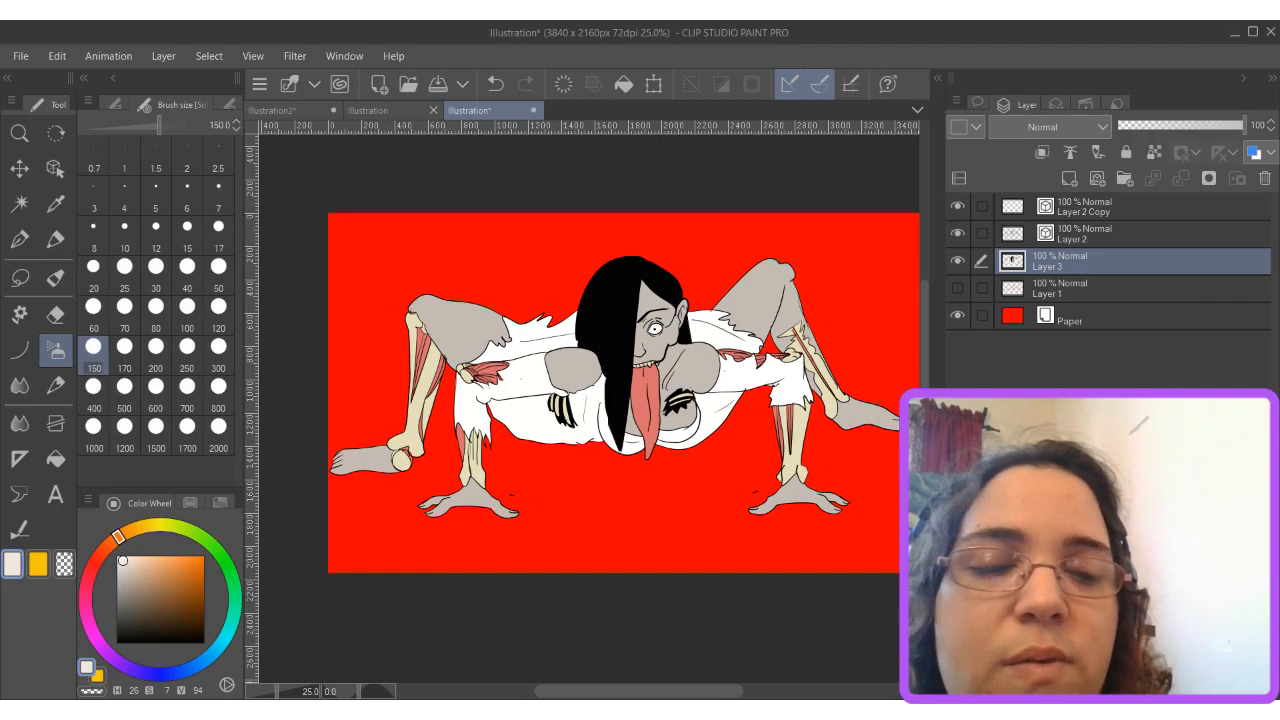
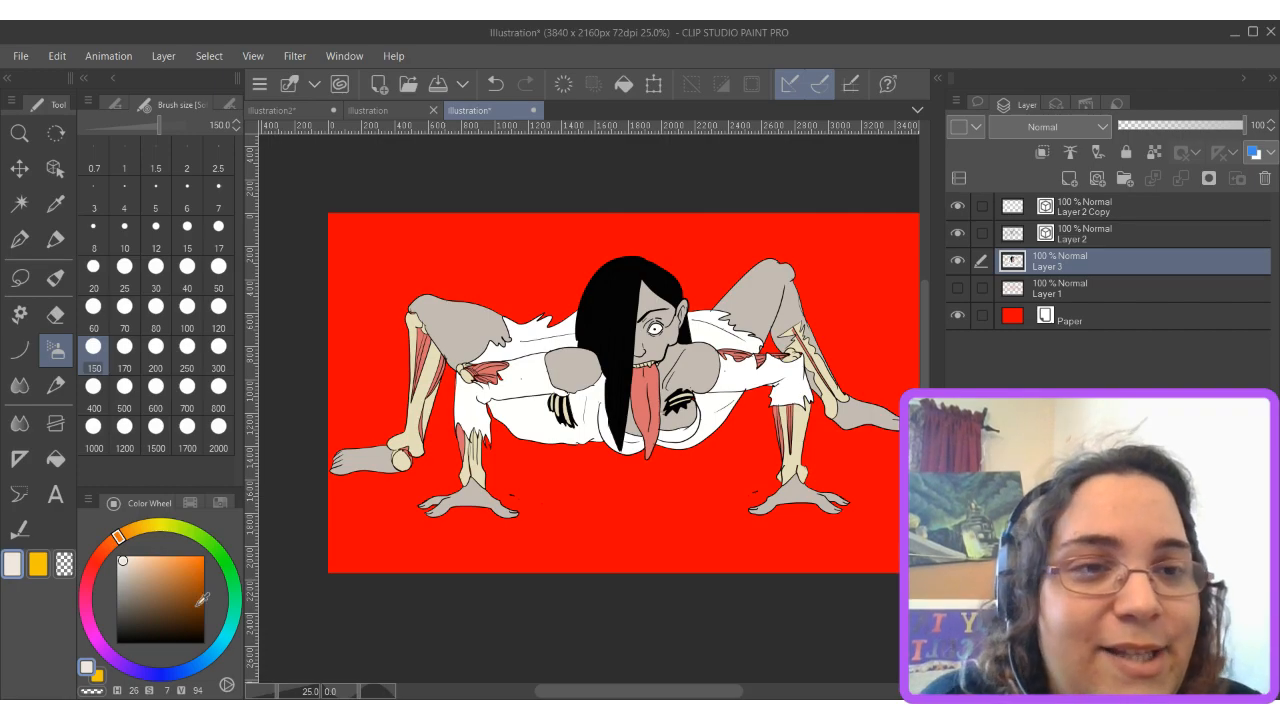
Hide the red Paper layer and add a new layer above Layer 3 with its blending mode set to Multiply.
{"action": "left_click", "coordinate": [958, 316]}
{"action": "scroll", "coordinate": [650, 315], "scroll_direction": "up", "scroll_amount": 9}
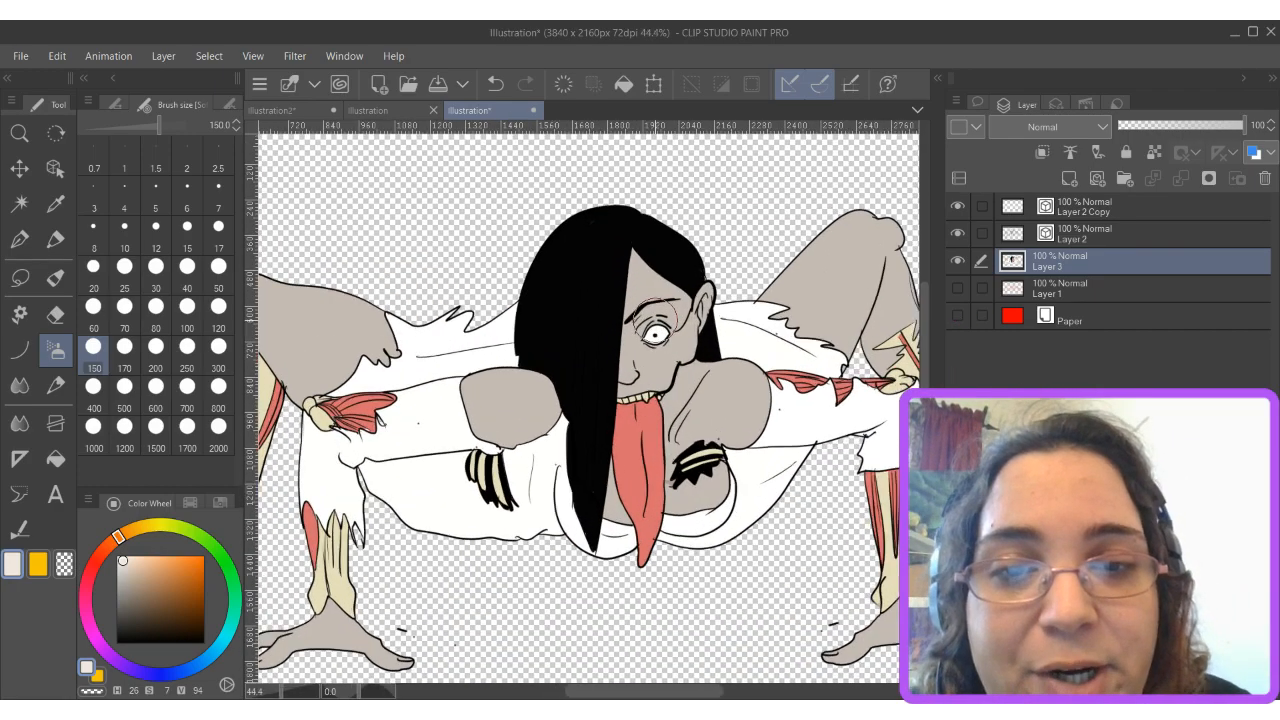
{"action": "scroll", "coordinate": [638, 333], "scroll_direction": "down", "scroll_amount": 5}
{"action": "scroll", "coordinate": [585, 410], "scroll_direction": "down", "scroll_amount": 3}
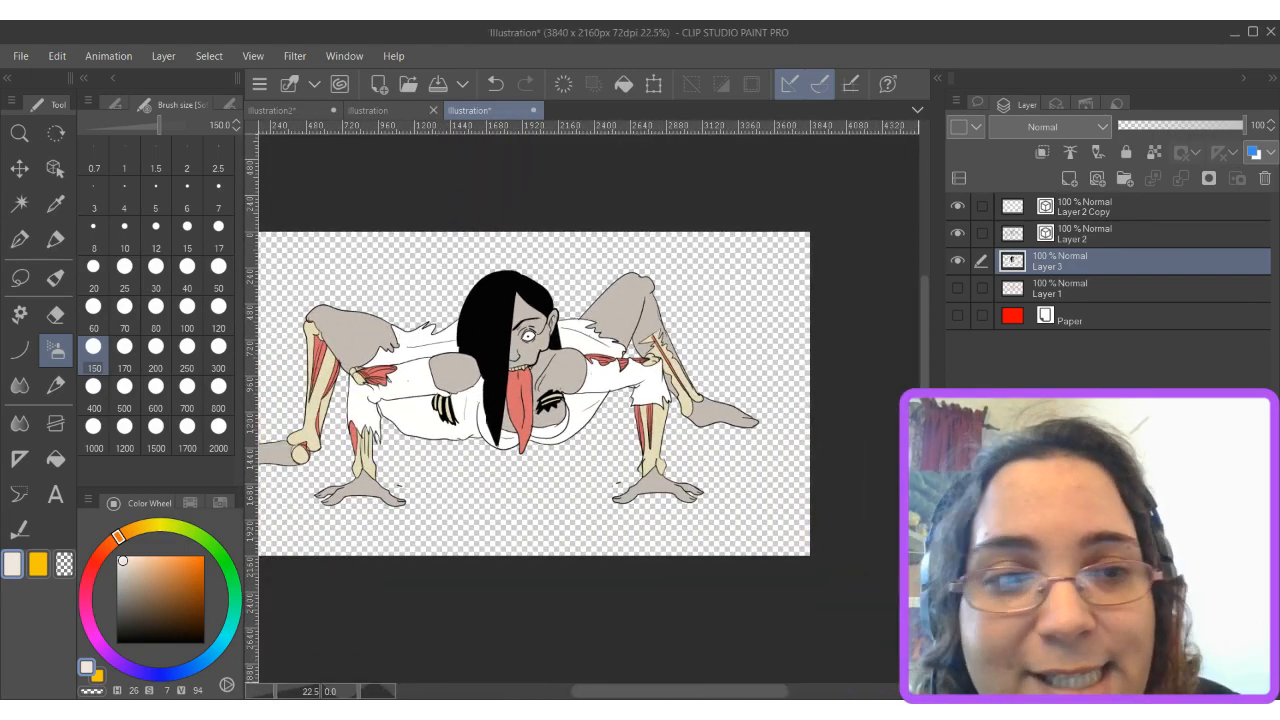
{"action": "left_click", "coordinate": [1070, 178]}
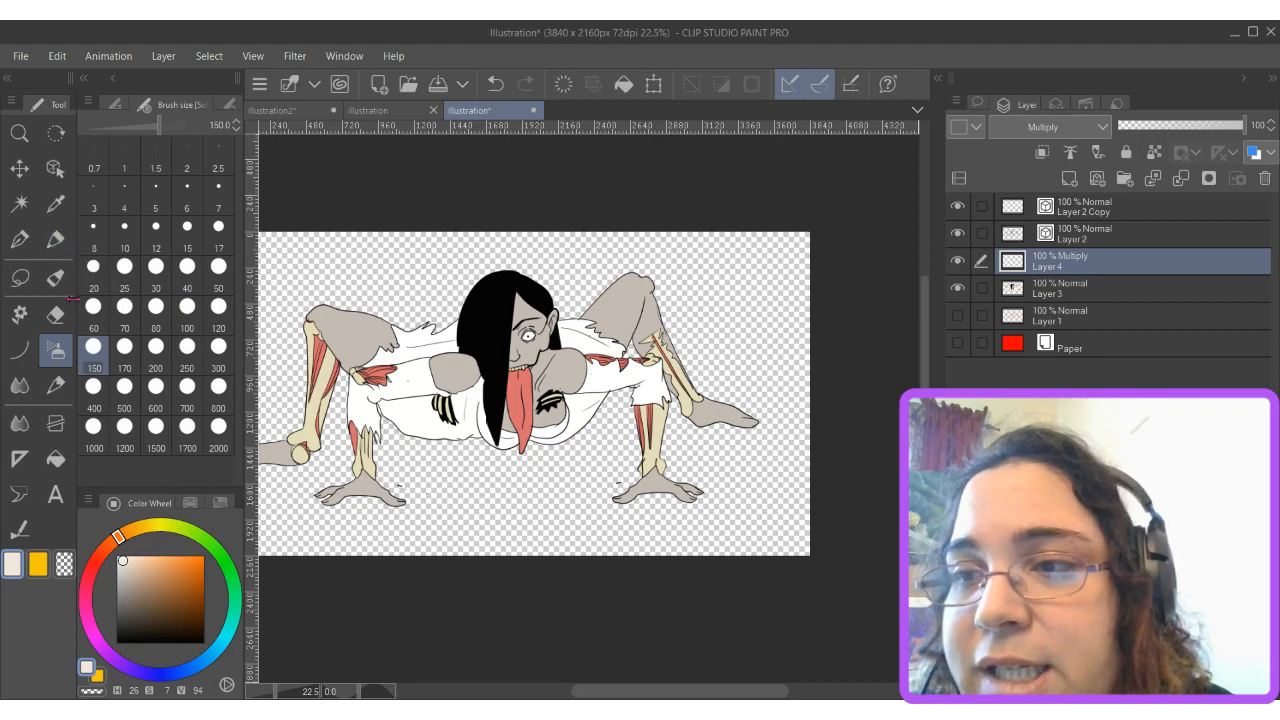
Choose a neutral light grey with value 83 and airbrush a soft shadow along the white sleeve at size 150.
{"action": "left_click", "coordinate": [120, 566]}
{"action": "scroll", "coordinate": [428, 441], "scroll_direction": "up", "scroll_amount": 3}
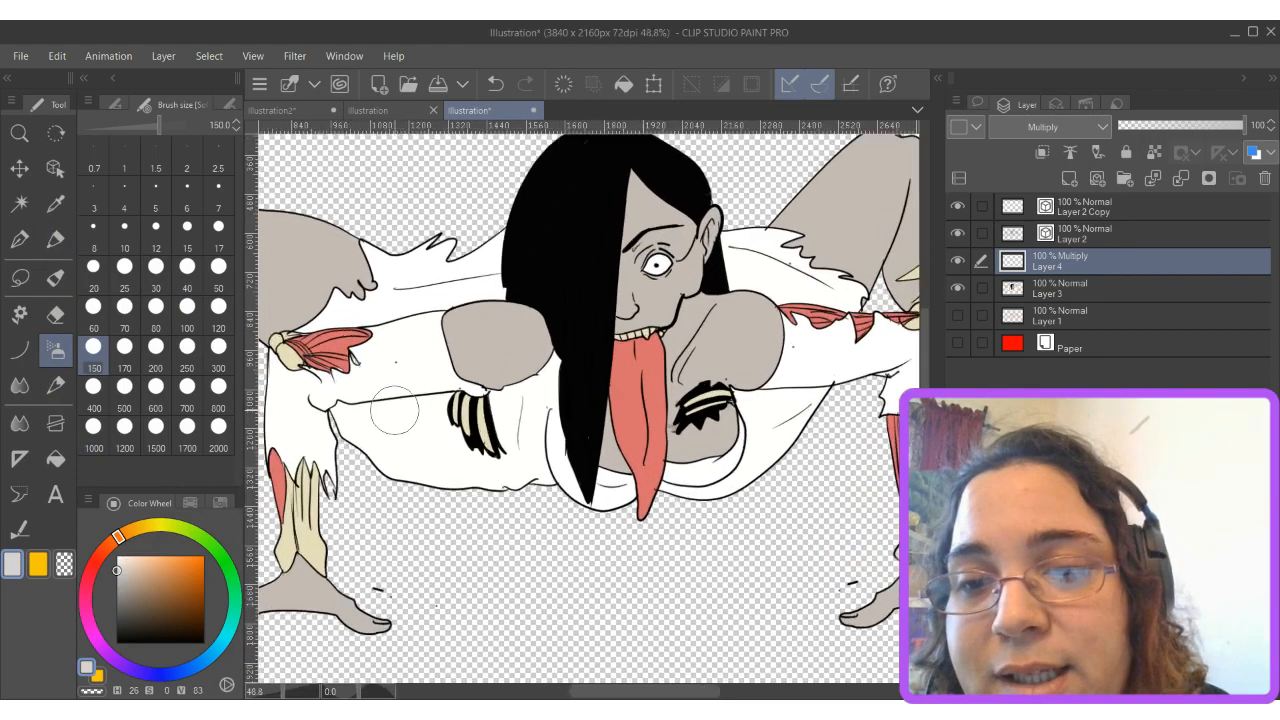
{"action": "mouse_move", "coordinate": [391, 411]}
{"action": "left_mouse_down"}
{"action": "mouse_move", "coordinate": [596, 390]}
{"action": "mouse_move", "coordinate": [563, 371]}
{"action": "mouse_move", "coordinate": [566, 394]}
{"action": "mouse_move", "coordinate": [630, 373]}
{"action": "left_mouse_up"}
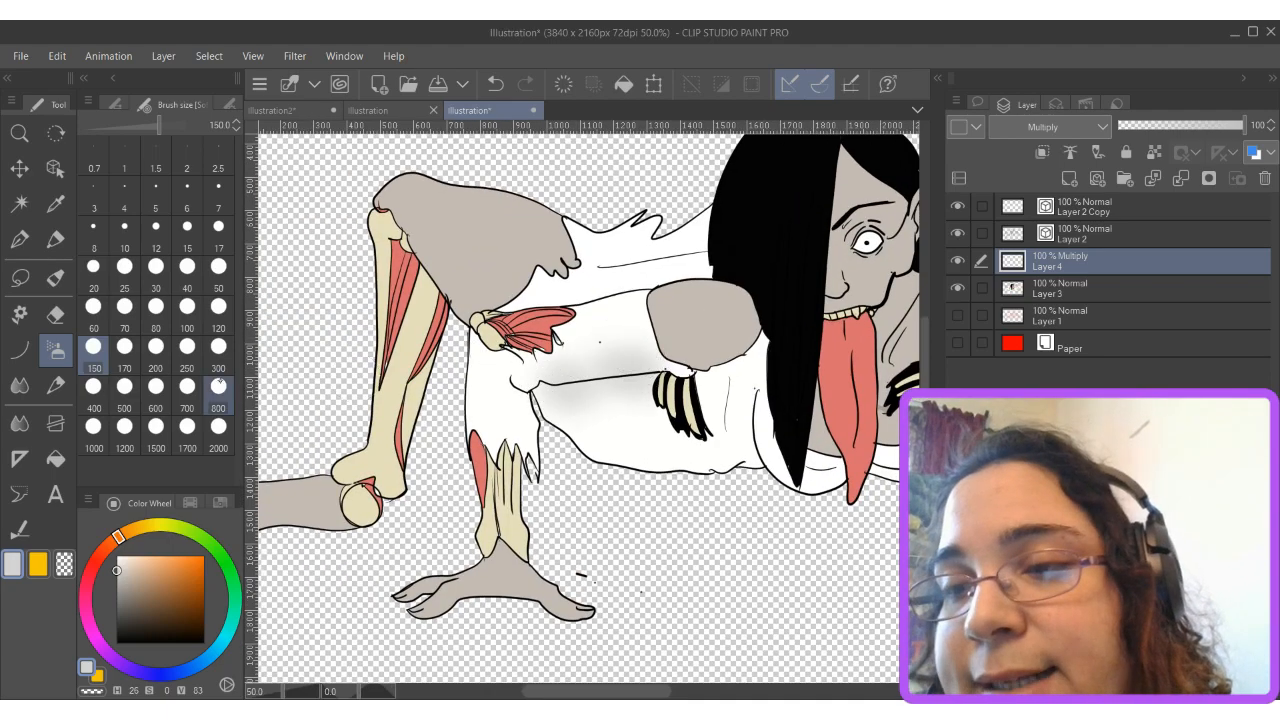
Set the airbrush to size 60 and add soft grey shadows across the folds of the torso, sleeves and torn clothing.
{"action": "left_click", "coordinate": [93, 306]}
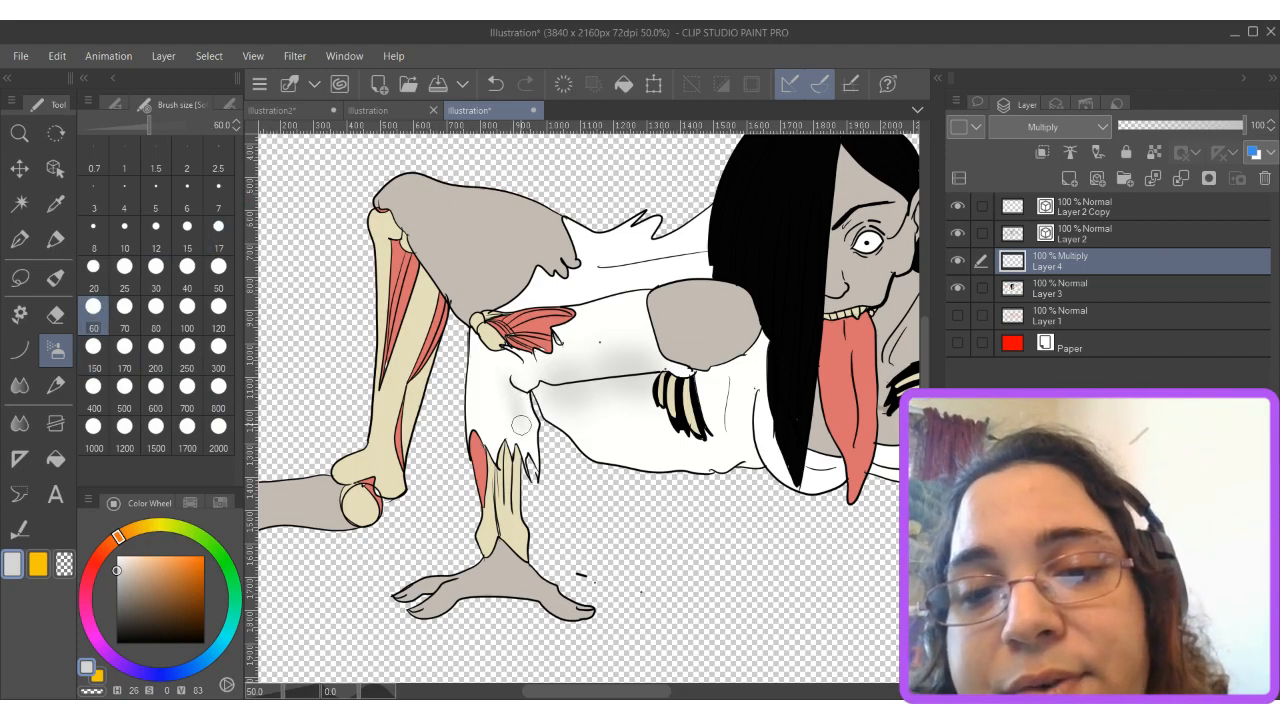
{"action": "mouse_move", "coordinate": [533, 299]}
{"action": "left_mouse_down"}
{"action": "mouse_move", "coordinate": [653, 274]}
{"action": "mouse_move", "coordinate": [610, 264]}
{"action": "mouse_move", "coordinate": [669, 251]}
{"action": "mouse_move", "coordinate": [682, 255]}
{"action": "mouse_move", "coordinate": [653, 276]}
{"action": "mouse_move", "coordinate": [687, 265]}
{"action": "mouse_move", "coordinate": [616, 267]}
{"action": "mouse_move", "coordinate": [655, 250]}
{"action": "left_mouse_up"}
{"action": "mouse_move", "coordinate": [688, 457]}
{"action": "left_mouse_down"}
{"action": "mouse_move", "coordinate": [752, 440]}
{"action": "mouse_move", "coordinate": [486, 511]}
{"action": "mouse_move", "coordinate": [474, 459]}
{"action": "left_mouse_up"}
{"action": "left_click_drag", "start_coordinate": [542, 500], "coordinate": [556, 496]}
{"action": "mouse_move", "coordinate": [641, 481]}
{"action": "left_mouse_down"}
{"action": "mouse_move", "coordinate": [684, 417]}
{"action": "mouse_move", "coordinate": [771, 364]}
{"action": "mouse_move", "coordinate": [786, 372]}
{"action": "mouse_move", "coordinate": [746, 373]}
{"action": "mouse_move", "coordinate": [860, 351]}
{"action": "mouse_move", "coordinate": [827, 403]}
{"action": "mouse_move", "coordinate": [843, 401]}
{"action": "mouse_move", "coordinate": [840, 303]}
{"action": "left_mouse_up"}
{"action": "mouse_move", "coordinate": [667, 274]}
{"action": "left_mouse_down"}
{"action": "mouse_move", "coordinate": [705, 252]}
{"action": "mouse_move", "coordinate": [757, 298]}
{"action": "mouse_move", "coordinate": [783, 297]}
{"action": "mouse_move", "coordinate": [720, 278]}
{"action": "left_mouse_up"}
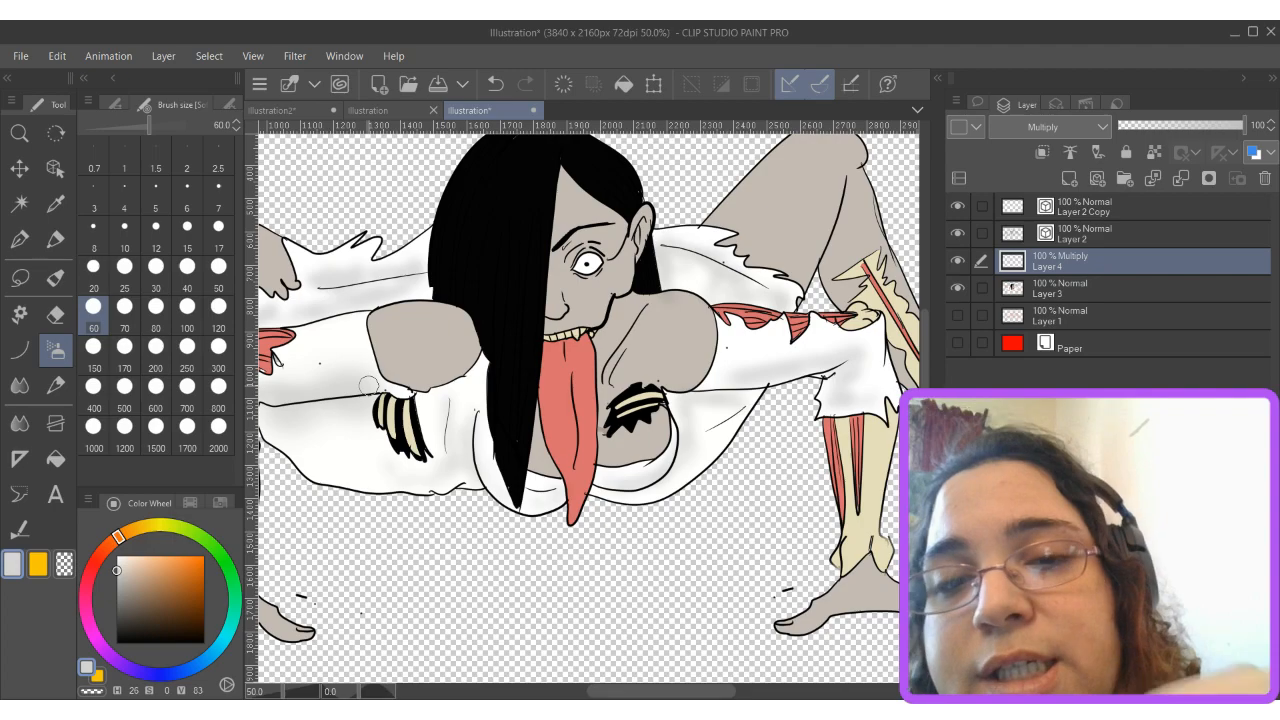
{"action": "left_click_drag", "start_coordinate": [307, 398], "coordinate": [620, 308]}
{"action": "mouse_move", "coordinate": [557, 333]}
{"action": "left_mouse_down"}
{"action": "mouse_move", "coordinate": [550, 320]}
{"action": "mouse_move", "coordinate": [565, 368]}
{"action": "left_mouse_up"}
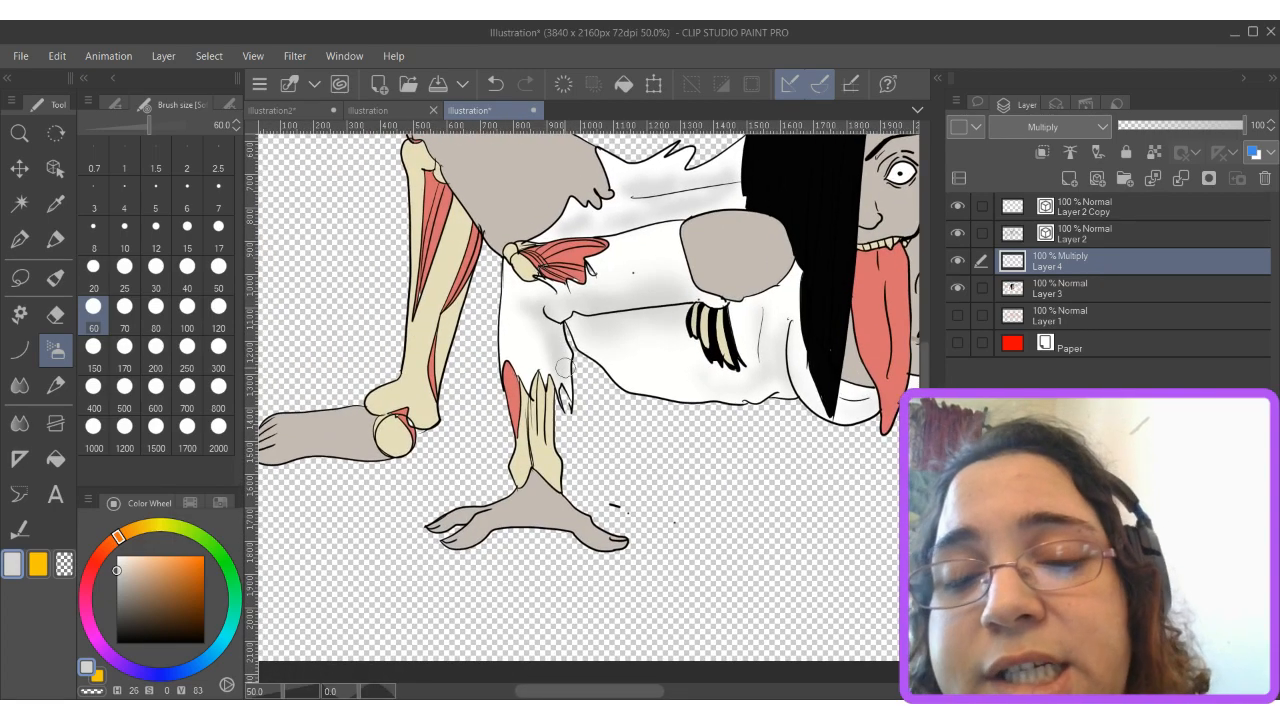
Sample the grey skin colour and shade the forearm bones, the hand, the bare shoulder and the foot.
{"action": "left_click", "coordinate": [545, 508], "text": "alt"}
{"action": "mouse_move", "coordinate": [545, 399]}
{"action": "left_mouse_down"}
{"action": "mouse_move", "coordinate": [541, 474]}
{"action": "mouse_move", "coordinate": [542, 388]}
{"action": "mouse_move", "coordinate": [521, 480]}
{"action": "mouse_move", "coordinate": [539, 363]}
{"action": "mouse_move", "coordinate": [540, 489]}
{"action": "mouse_move", "coordinate": [598, 537]}
{"action": "left_mouse_up"}
{"action": "left_click", "coordinate": [540, 489], "text": "alt"}
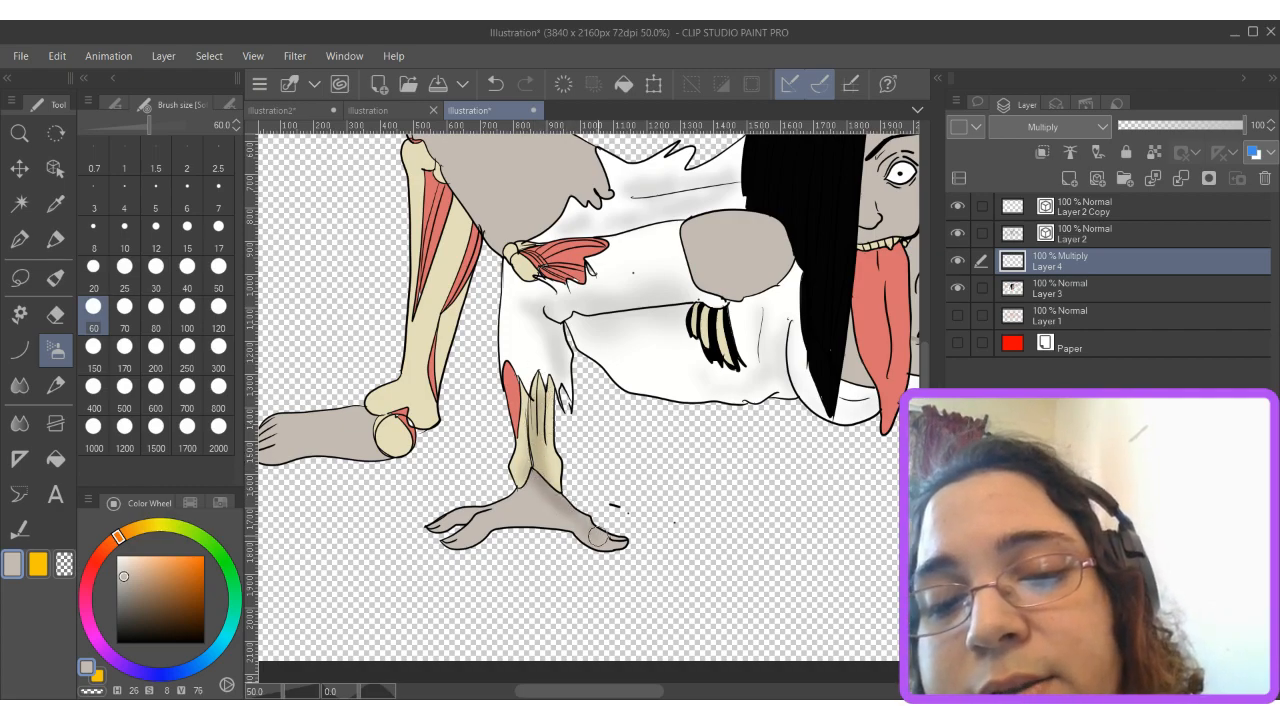
{"action": "mouse_move", "coordinate": [488, 514]}
{"action": "left_mouse_down"}
{"action": "mouse_move", "coordinate": [546, 508]}
{"action": "mouse_move", "coordinate": [554, 522]}
{"action": "mouse_move", "coordinate": [475, 515]}
{"action": "left_mouse_up"}
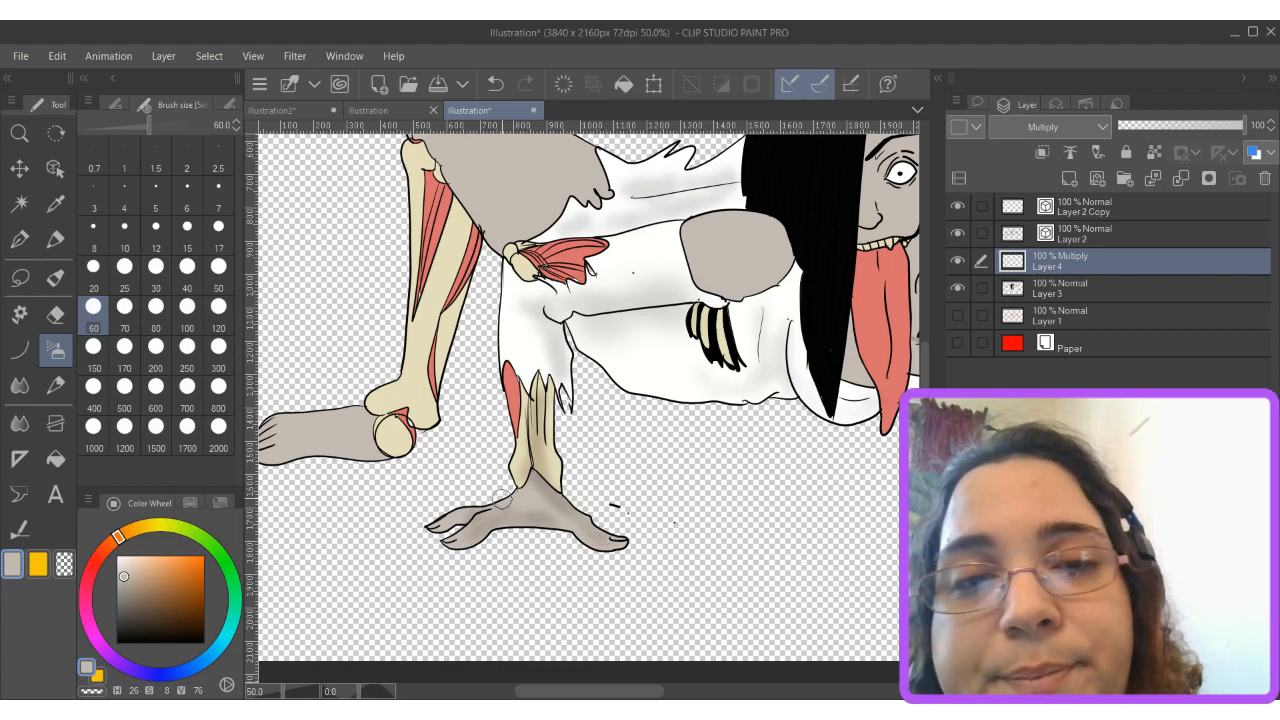
{"action": "mouse_move", "coordinate": [719, 270]}
{"action": "left_mouse_down"}
{"action": "mouse_move", "coordinate": [705, 283]}
{"action": "mouse_move", "coordinate": [740, 290]}
{"action": "mouse_move", "coordinate": [768, 276]}
{"action": "left_mouse_up"}
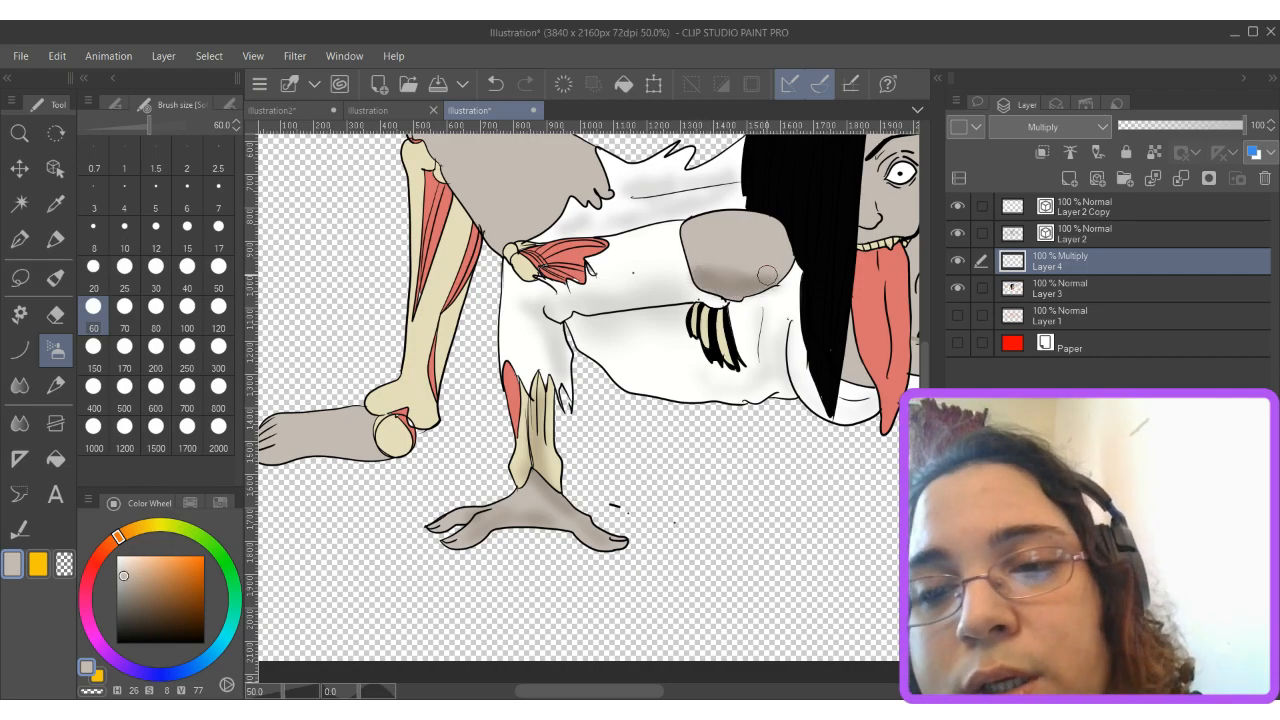
{"action": "left_click_drag", "start_coordinate": [268, 450], "coordinate": [367, 449]}
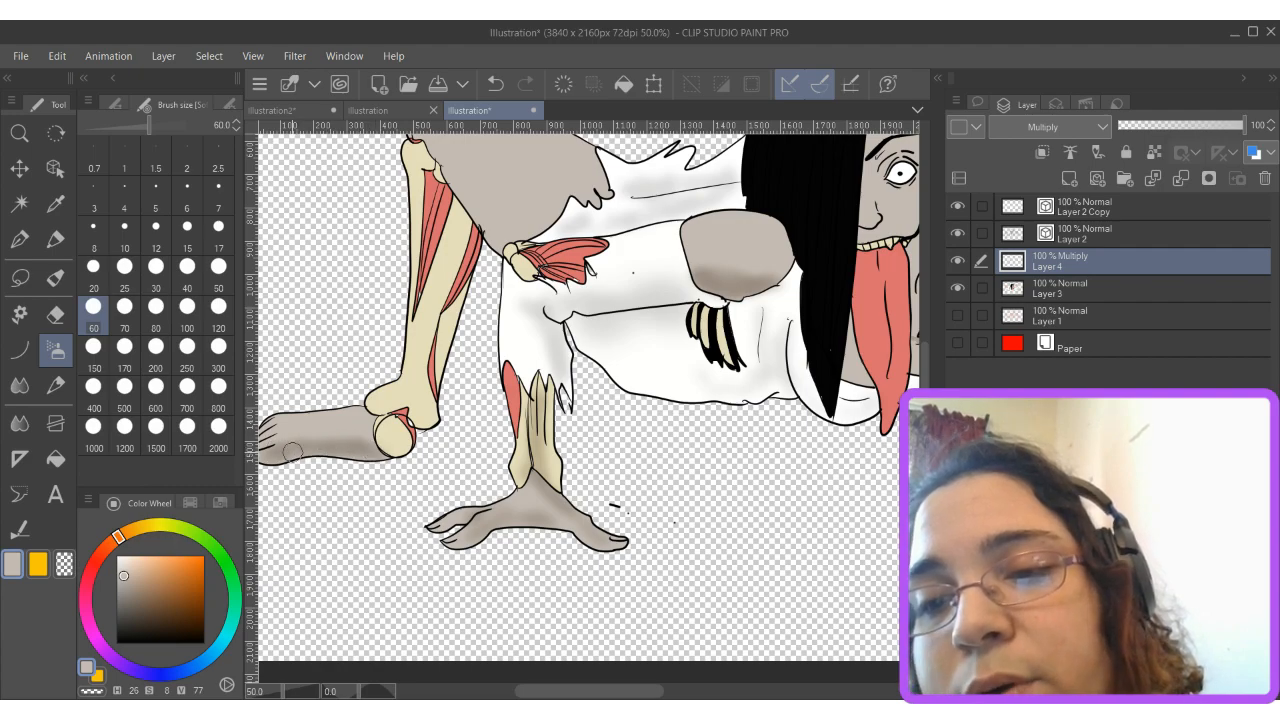
Sample the cream bone colour and shade the lower leg and ankle bones, reducing the airbrush to size 20 for details.
{"action": "left_click", "coordinate": [395, 432], "text": "alt"}
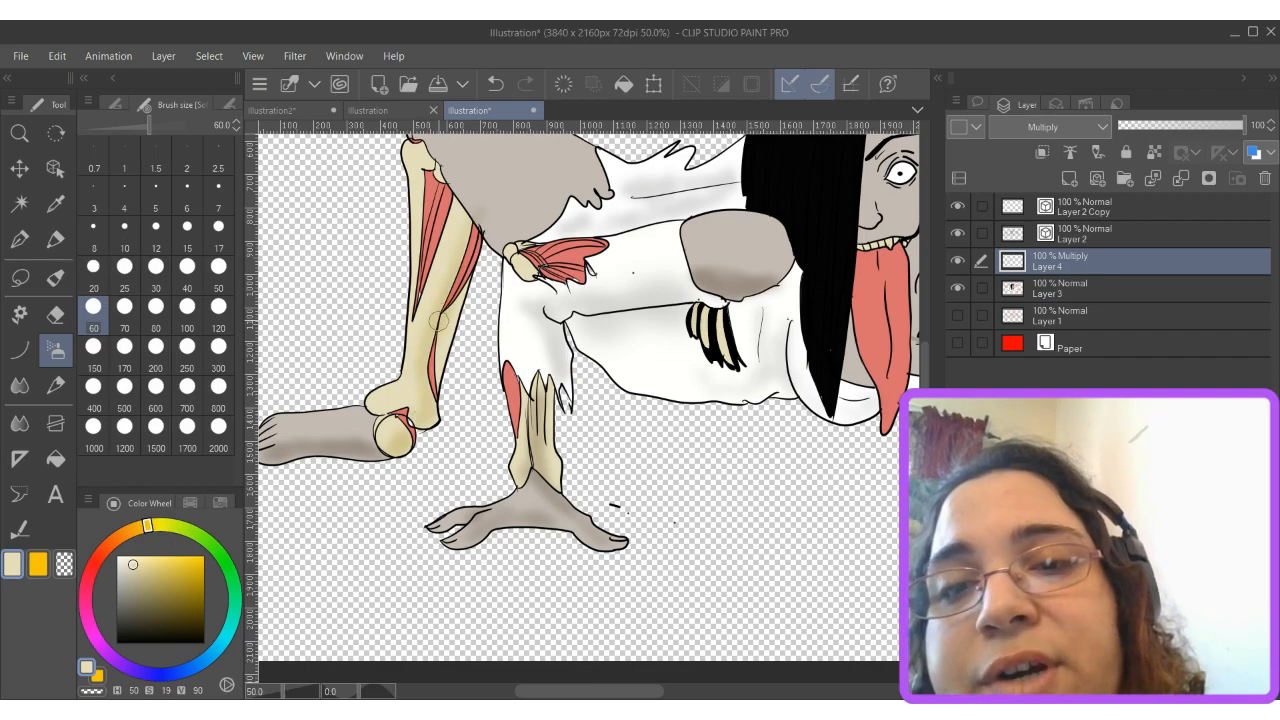
{"action": "scroll", "coordinate": [434, 346], "scroll_direction": "up", "scroll_amount": 5}
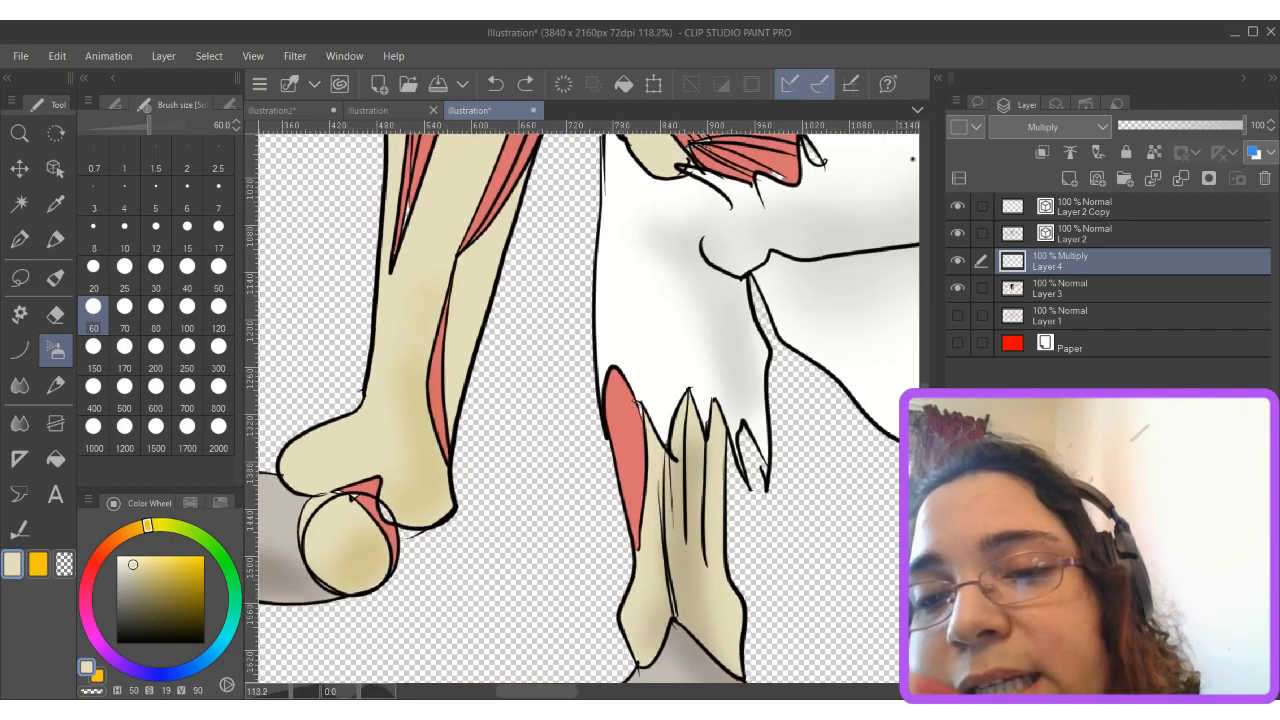
{"action": "left_click", "coordinate": [93, 266]}
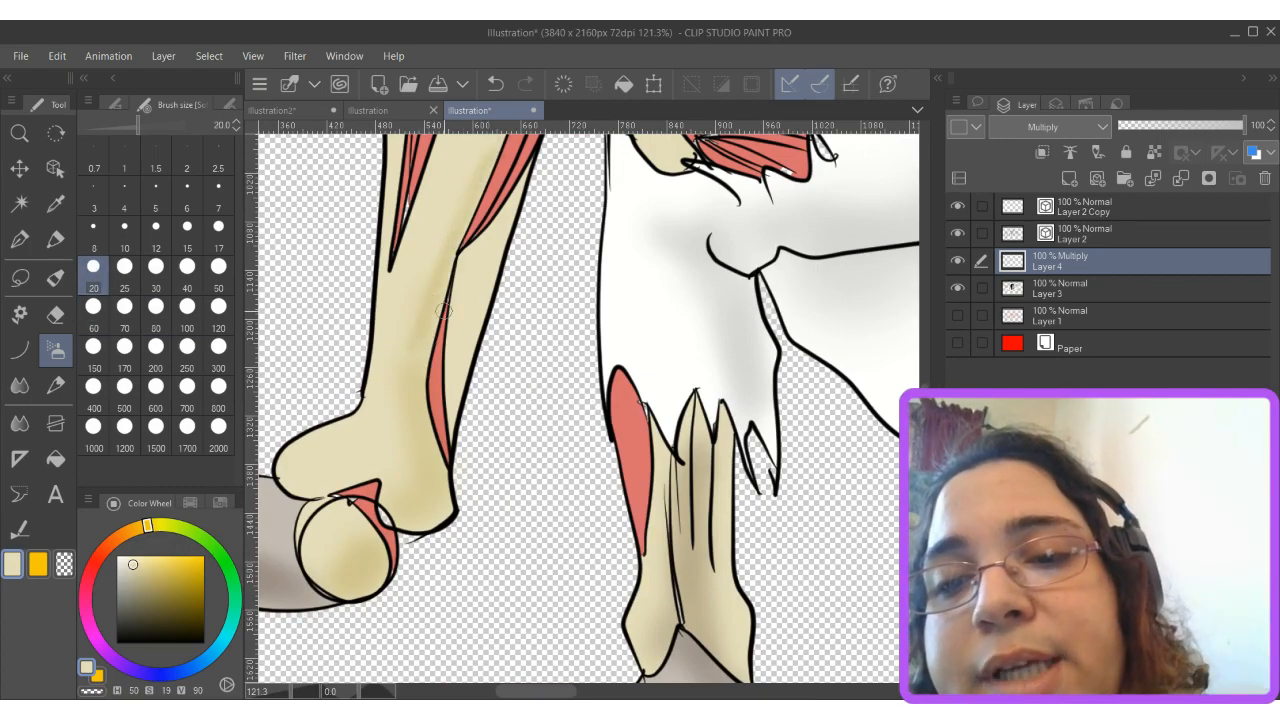
{"action": "left_click_drag", "start_coordinate": [415, 388], "coordinate": [383, 480]}
{"action": "scroll", "coordinate": [380, 487], "scroll_direction": "up", "scroll_amount": 3}
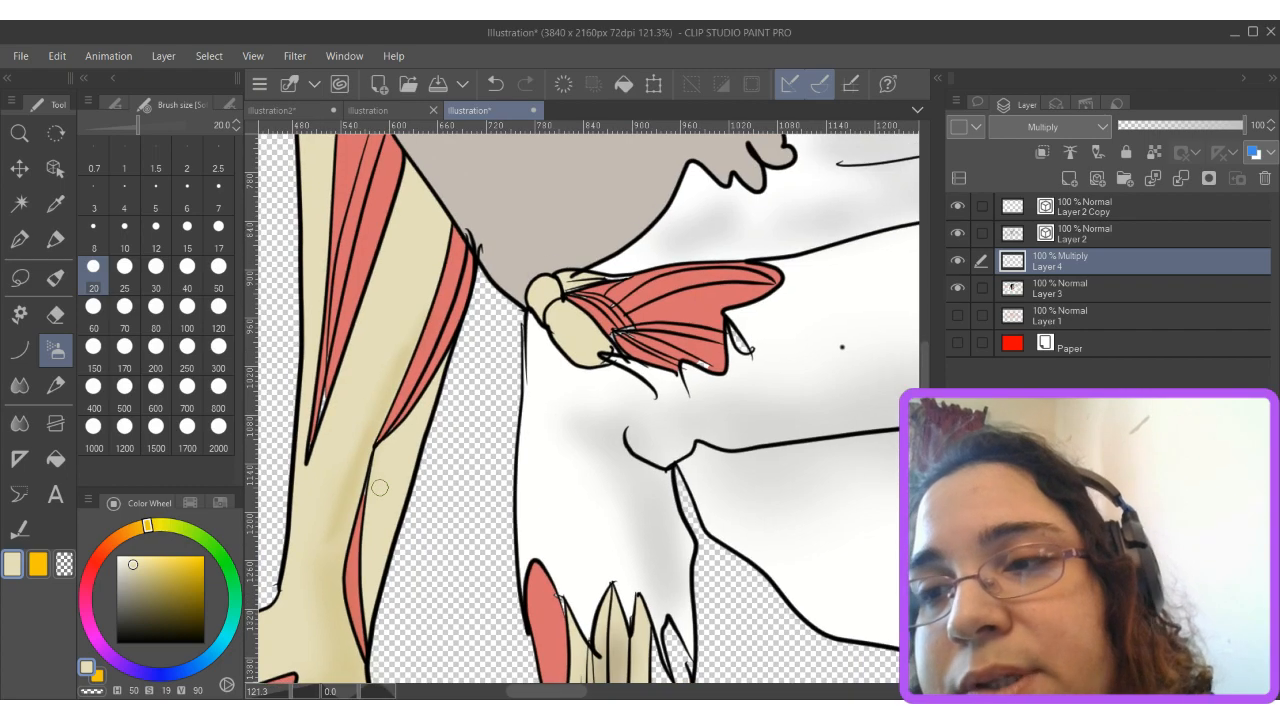
Set the airbrush to size 40, sample the red muscle colour and shade the exposed muscles of the lower leg.
{"action": "left_click", "coordinate": [187, 266]}
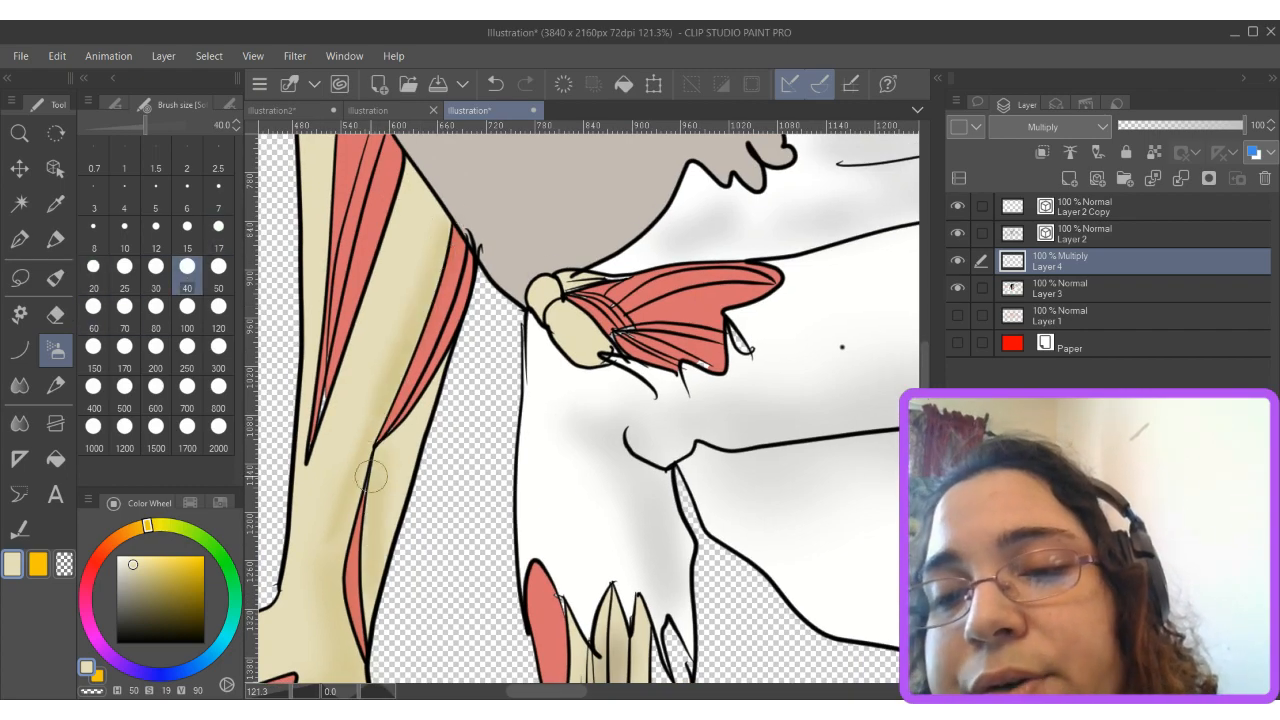
{"action": "left_click", "coordinate": [412, 355], "text": "alt"}
{"action": "mouse_move", "coordinate": [383, 178]}
{"action": "left_mouse_down"}
{"action": "mouse_move", "coordinate": [312, 440]}
{"action": "mouse_move", "coordinate": [414, 646]}
{"action": "left_mouse_up"}
{"action": "mouse_move", "coordinate": [443, 378]}
{"action": "left_mouse_down"}
{"action": "mouse_move", "coordinate": [421, 576]}
{"action": "mouse_move", "coordinate": [295, 356]}
{"action": "left_mouse_up"}
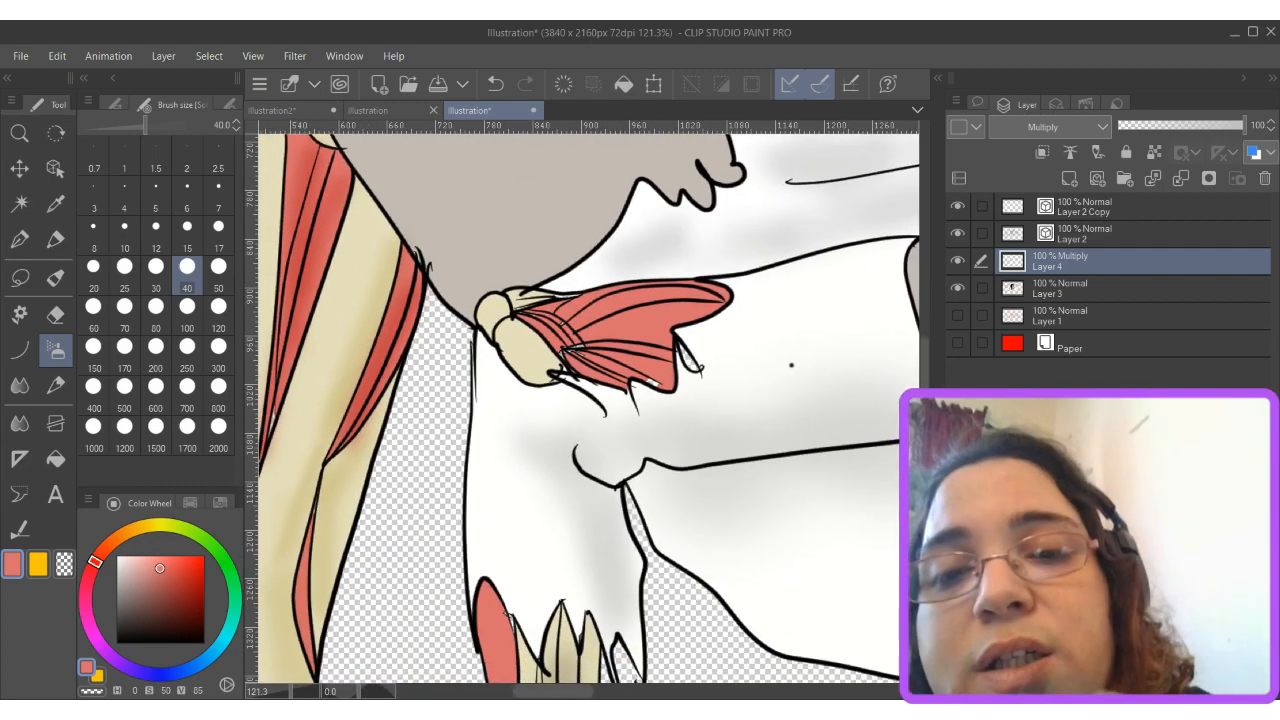
{"action": "left_click", "coordinate": [846, 380]}
Shade the exposed elbow bone with the sampled cream colour and its torn muscle with the sampled red.
{"action": "left_click", "coordinate": [510, 326], "text": "alt"}
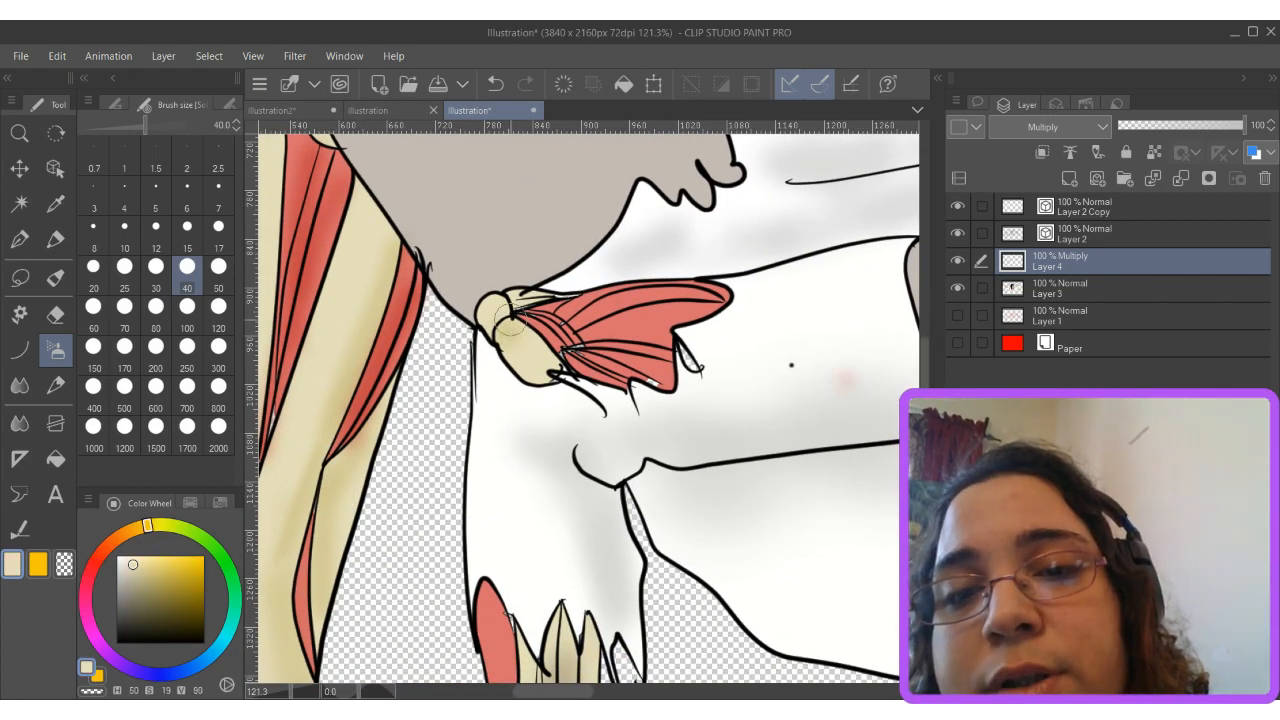
{"action": "mouse_move", "coordinate": [505, 318]}
{"action": "left_mouse_down"}
{"action": "mouse_move", "coordinate": [549, 296]}
{"action": "mouse_move", "coordinate": [570, 324]}
{"action": "mouse_move", "coordinate": [583, 311]}
{"action": "mouse_move", "coordinate": [585, 326]}
{"action": "mouse_move", "coordinate": [627, 298]}
{"action": "mouse_move", "coordinate": [590, 324]}
{"action": "mouse_move", "coordinate": [635, 334]}
{"action": "mouse_move", "coordinate": [575, 336]}
{"action": "mouse_move", "coordinate": [595, 354]}
{"action": "mouse_move", "coordinate": [655, 356]}
{"action": "mouse_move", "coordinate": [685, 324]}
{"action": "mouse_move", "coordinate": [680, 304]}
{"action": "mouse_move", "coordinate": [702, 304]}
{"action": "mouse_move", "coordinate": [664, 303]}
{"action": "left_mouse_up"}
{"action": "left_click", "coordinate": [556, 298], "text": "alt"}
Sample the grey skin colour and shade the underside of the bent thigh with the airbrush at size 120.
{"action": "scroll", "coordinate": [647, 359], "scroll_direction": "down", "scroll_amount": 4}
{"action": "left_click", "coordinate": [625, 289], "text": "alt"}
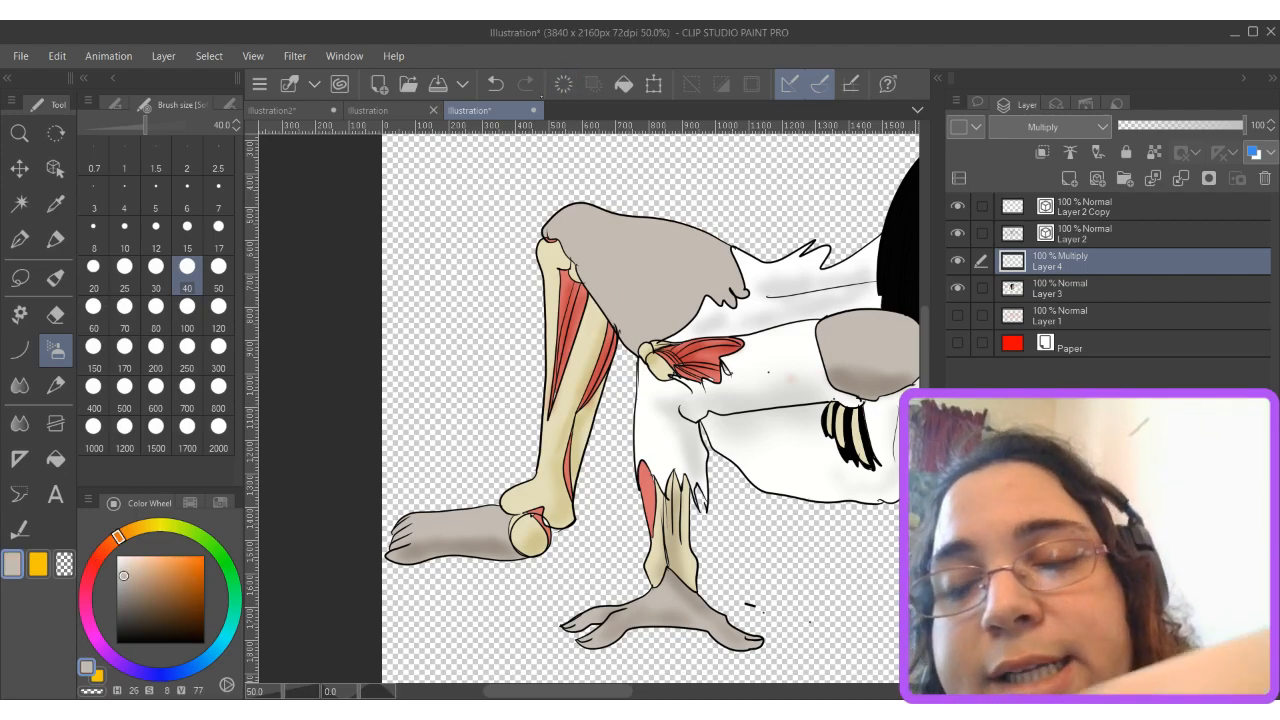
{"action": "left_click", "coordinate": [218, 306]}
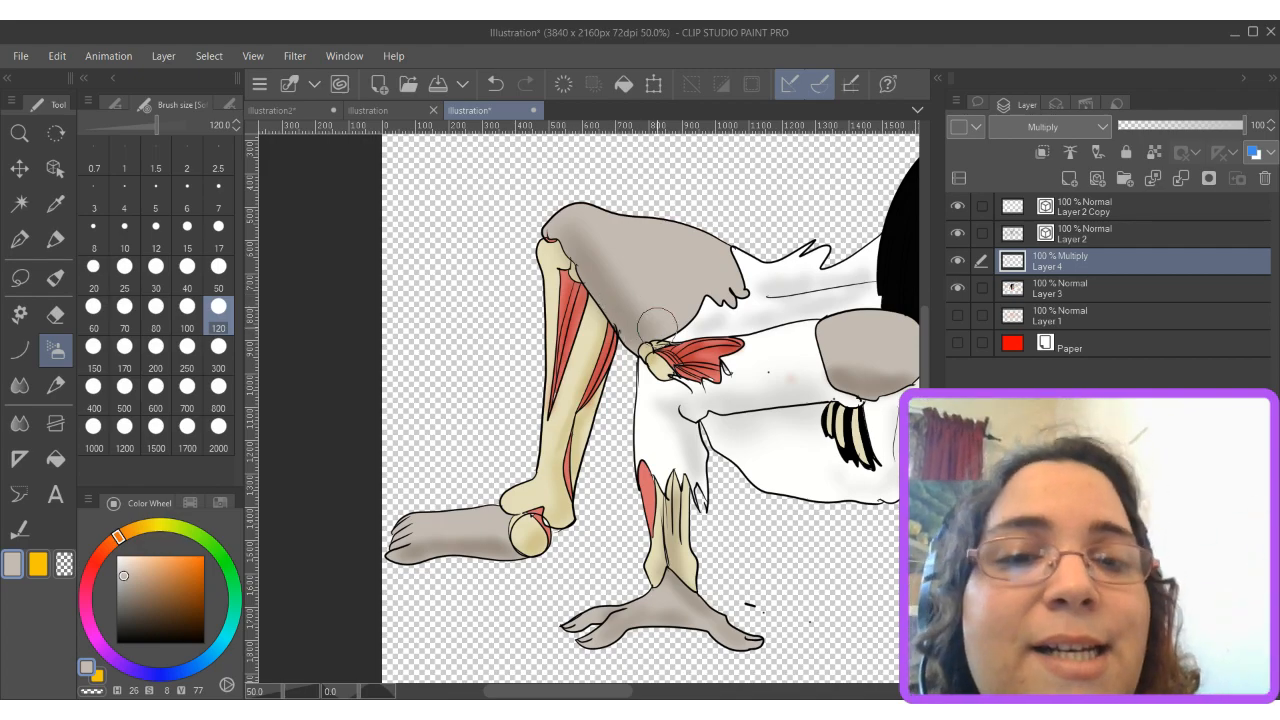
Set the airbrush to size 40 and shade the face around the eye, cheek and jaw, and the neck and chest in grey.
{"action": "scroll", "coordinate": [657, 322], "scroll_direction": "down", "scroll_amount": 2}
{"action": "scroll", "coordinate": [707, 339], "scroll_direction": "up", "scroll_amount": 3}
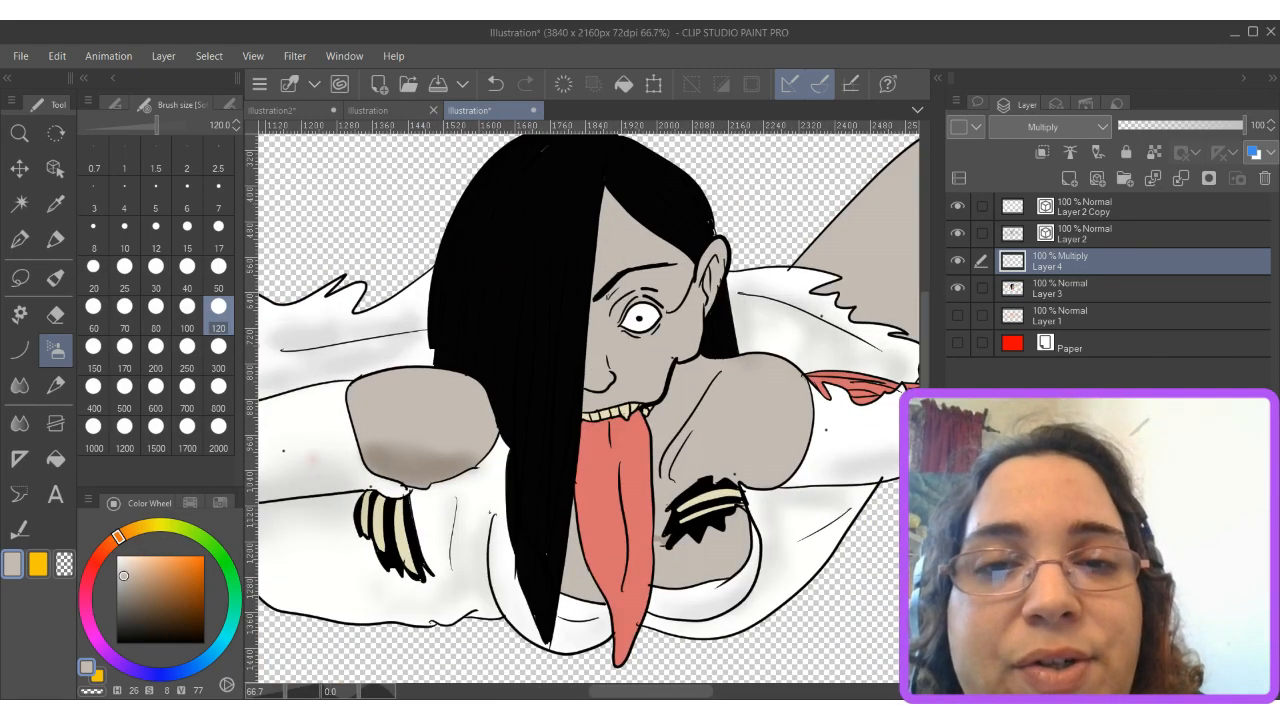
{"action": "left_click", "coordinate": [93, 266]}
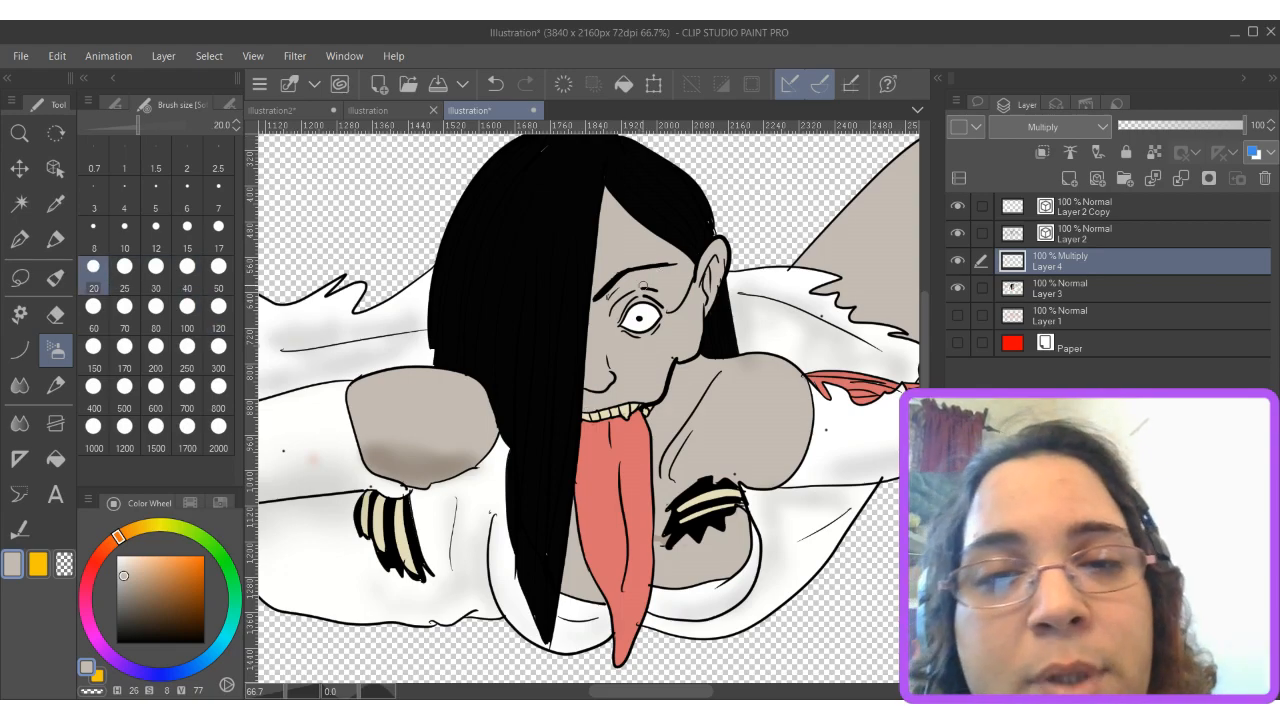
{"action": "left_click", "coordinate": [218, 306]}
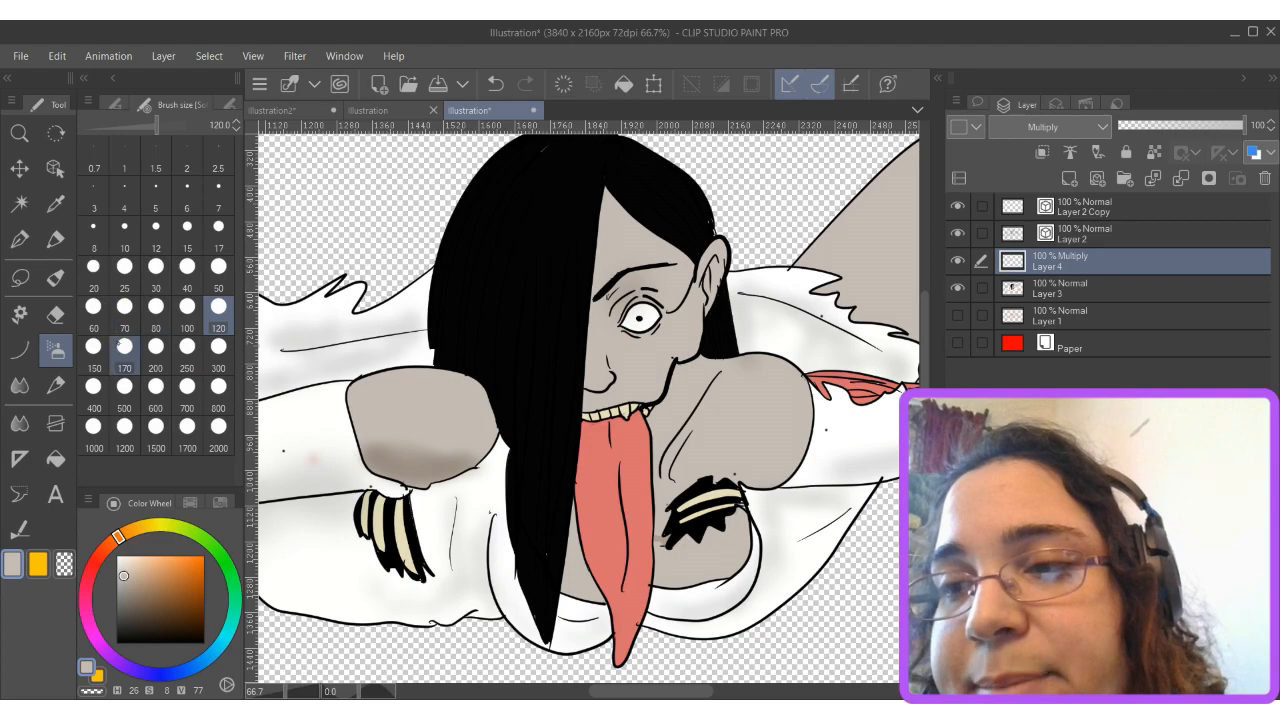
{"action": "left_click", "coordinate": [93, 346]}
{"action": "left_click", "coordinate": [187, 266]}
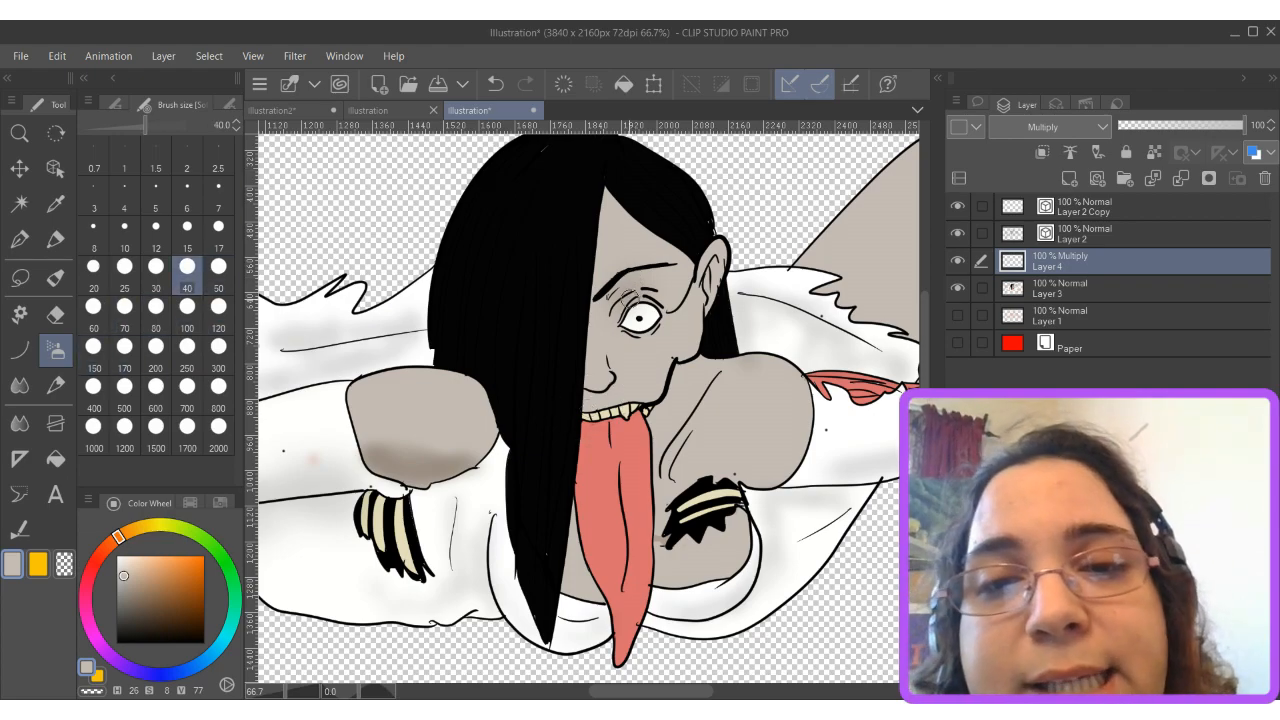
{"action": "mouse_move", "coordinate": [659, 265]}
{"action": "left_mouse_down"}
{"action": "mouse_move", "coordinate": [631, 276]}
{"action": "mouse_move", "coordinate": [667, 272]}
{"action": "mouse_move", "coordinate": [605, 306]}
{"action": "mouse_move", "coordinate": [655, 283]}
{"action": "mouse_move", "coordinate": [618, 333]}
{"action": "mouse_move", "coordinate": [636, 345]}
{"action": "mouse_move", "coordinate": [672, 318]}
{"action": "left_mouse_up"}
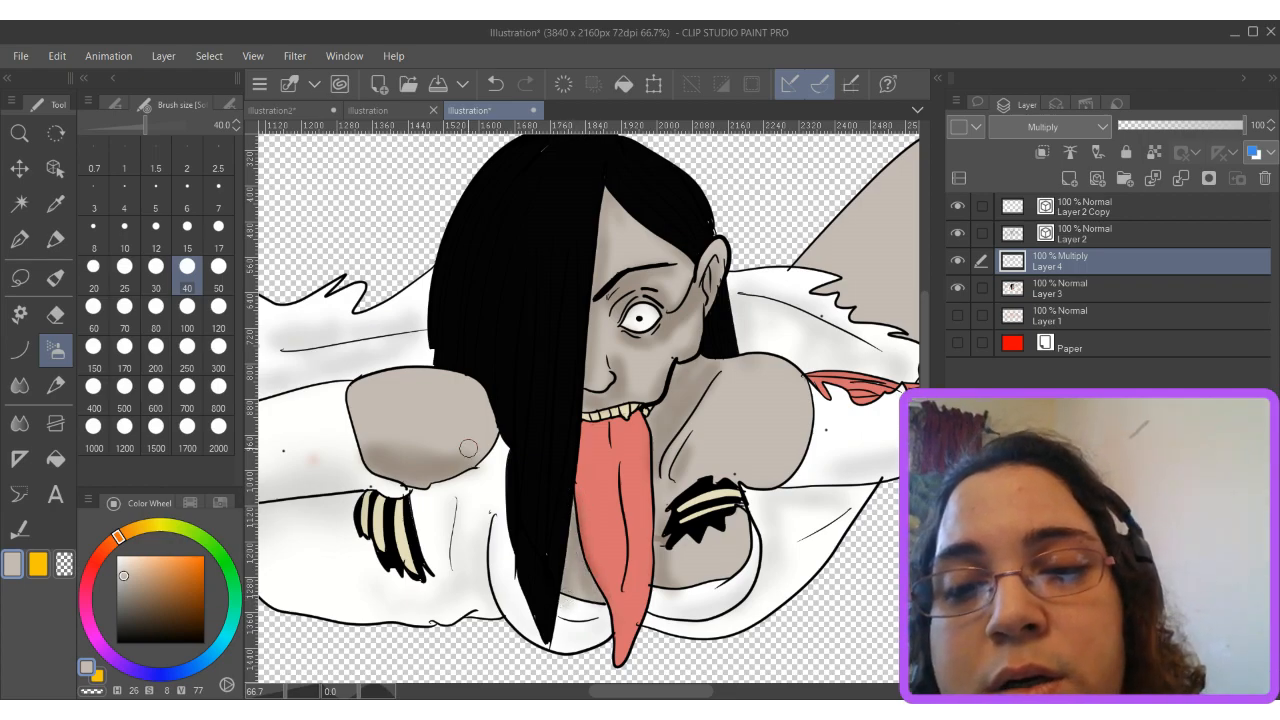
Shade the underside of the bare shoulder below the ear in grey, and the raised thigh behind it with the airbrush at size 60.
{"action": "mouse_move", "coordinate": [722, 471]}
{"action": "left_mouse_down"}
{"action": "mouse_move", "coordinate": [757, 463]}
{"action": "mouse_move", "coordinate": [712, 480]}
{"action": "mouse_move", "coordinate": [785, 464]}
{"action": "left_mouse_up"}
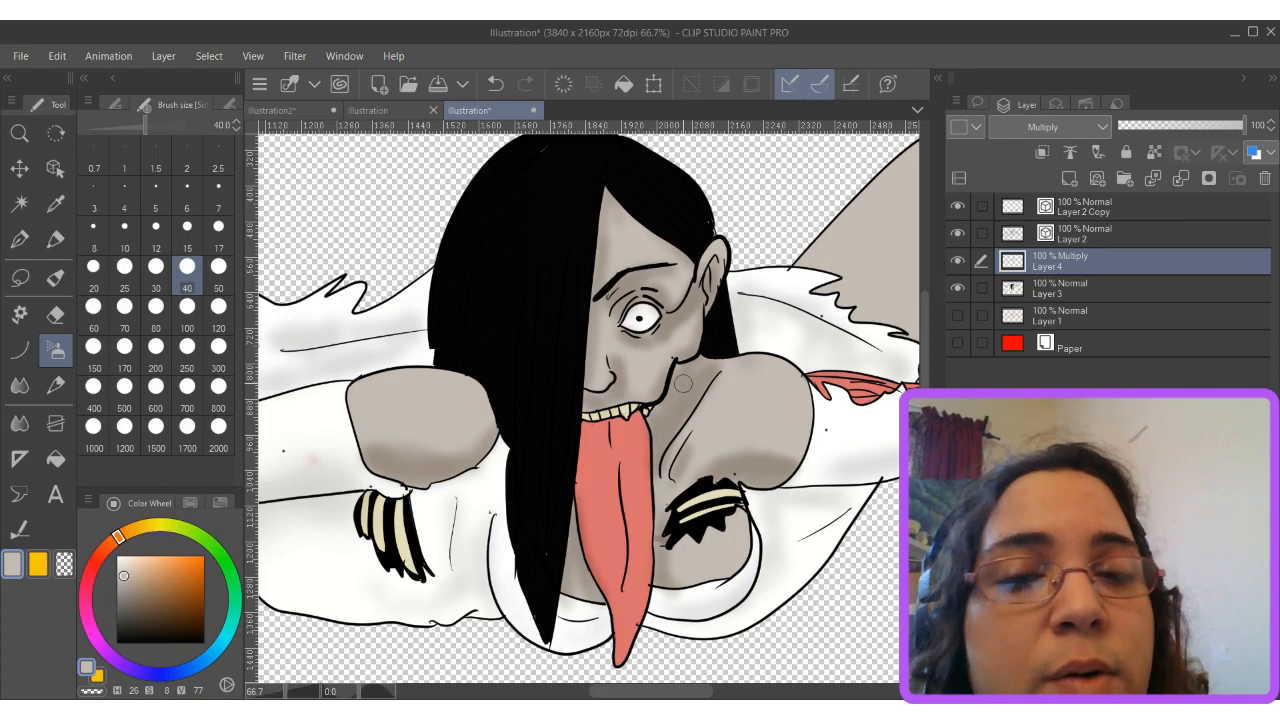
{"action": "left_click_drag", "start_coordinate": [764, 308], "coordinate": [449, 433]}
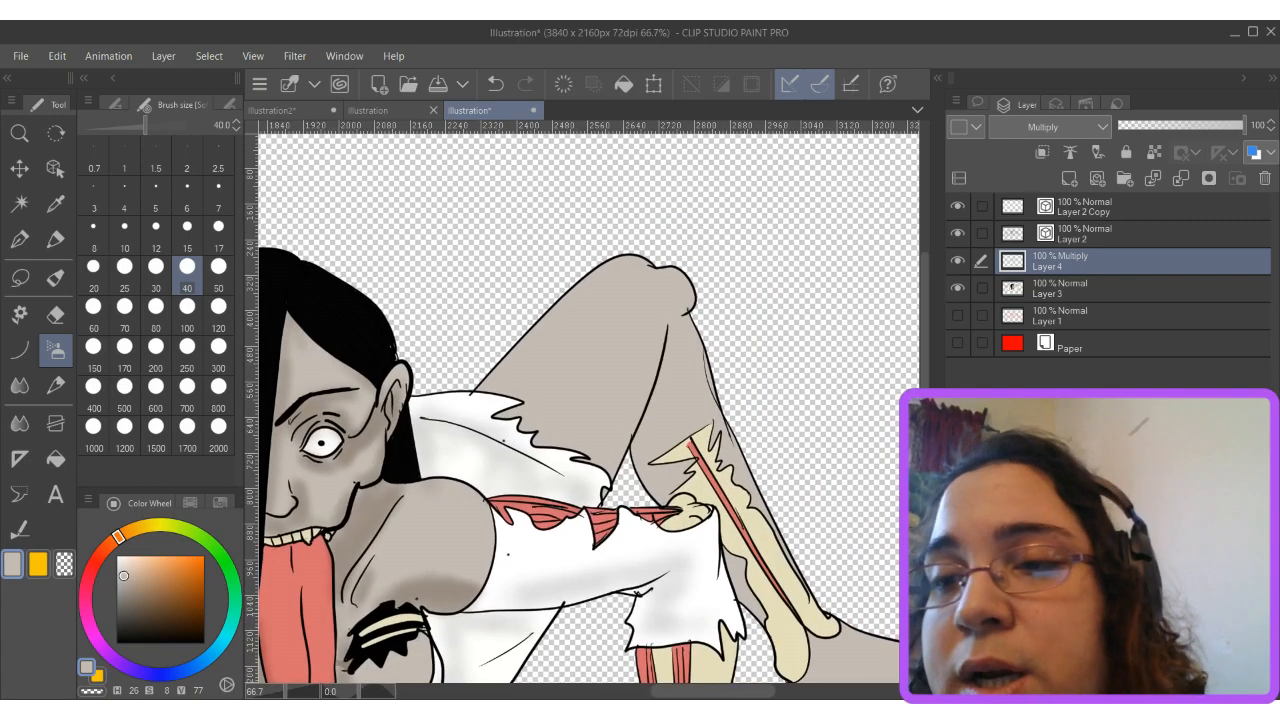
{"action": "left_click", "coordinate": [93, 306]}
{"action": "mouse_move", "coordinate": [652, 350]}
{"action": "left_mouse_down"}
{"action": "mouse_move", "coordinate": [607, 460]}
{"action": "mouse_move", "coordinate": [679, 323]}
{"action": "mouse_move", "coordinate": [596, 479]}
{"action": "mouse_move", "coordinate": [669, 329]}
{"action": "mouse_move", "coordinate": [640, 433]}
{"action": "mouse_move", "coordinate": [668, 339]}
{"action": "mouse_move", "coordinate": [665, 419]}
{"action": "mouse_move", "coordinate": [690, 282]}
{"action": "mouse_move", "coordinate": [678, 302]}
{"action": "mouse_move", "coordinate": [686, 285]}
{"action": "mouse_move", "coordinate": [701, 381]}
{"action": "mouse_move", "coordinate": [654, 489]}
{"action": "mouse_move", "coordinate": [671, 462]}
{"action": "mouse_move", "coordinate": [610, 447]}
{"action": "mouse_move", "coordinate": [608, 426]}
{"action": "mouse_move", "coordinate": [654, 315]}
{"action": "left_mouse_up"}
Set the airbrush to size 20 and shade the ankle and toes of the foot below the exposed shin bone in grey.
{"action": "mouse_move", "coordinate": [740, 583]}
{"action": "left_mouse_down"}
{"action": "mouse_move", "coordinate": [625, 358]}
{"action": "mouse_move", "coordinate": [642, 383]}
{"action": "left_mouse_up"}
{"action": "key", "text": "bracketleft"}
{"action": "key", "text": "bracketleft"}
{"action": "key", "text": "bracketleft"}
{"action": "key", "text": "bracketleft"}
{"action": "key", "text": "bracketleft"}
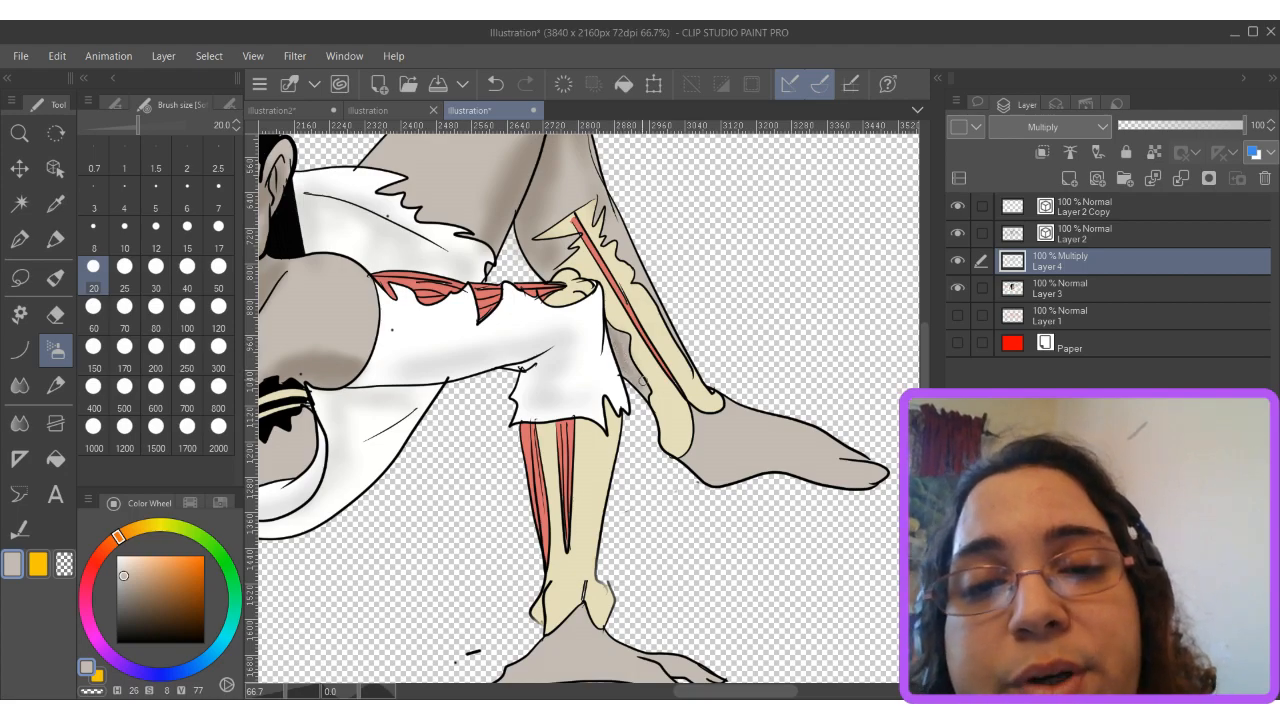
{"action": "left_click_drag", "start_coordinate": [694, 424], "coordinate": [680, 458]}
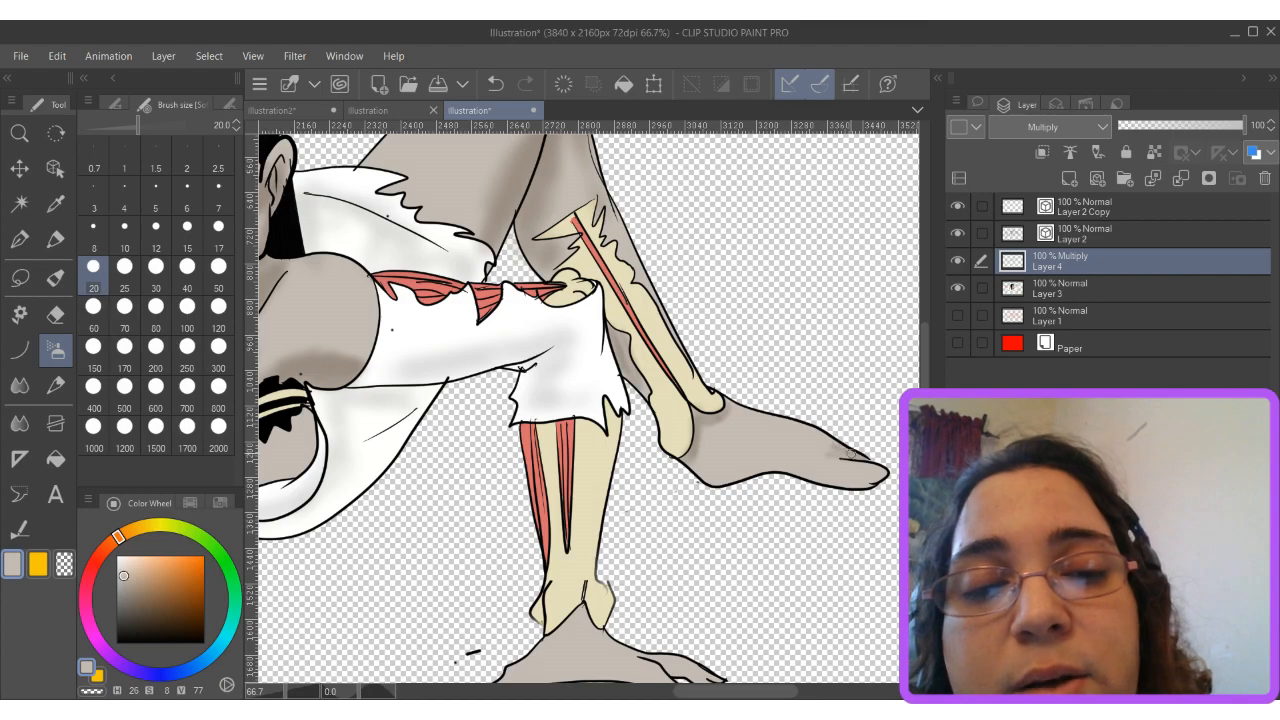
{"action": "left_click_drag", "start_coordinate": [855, 452], "coordinate": [820, 448]}
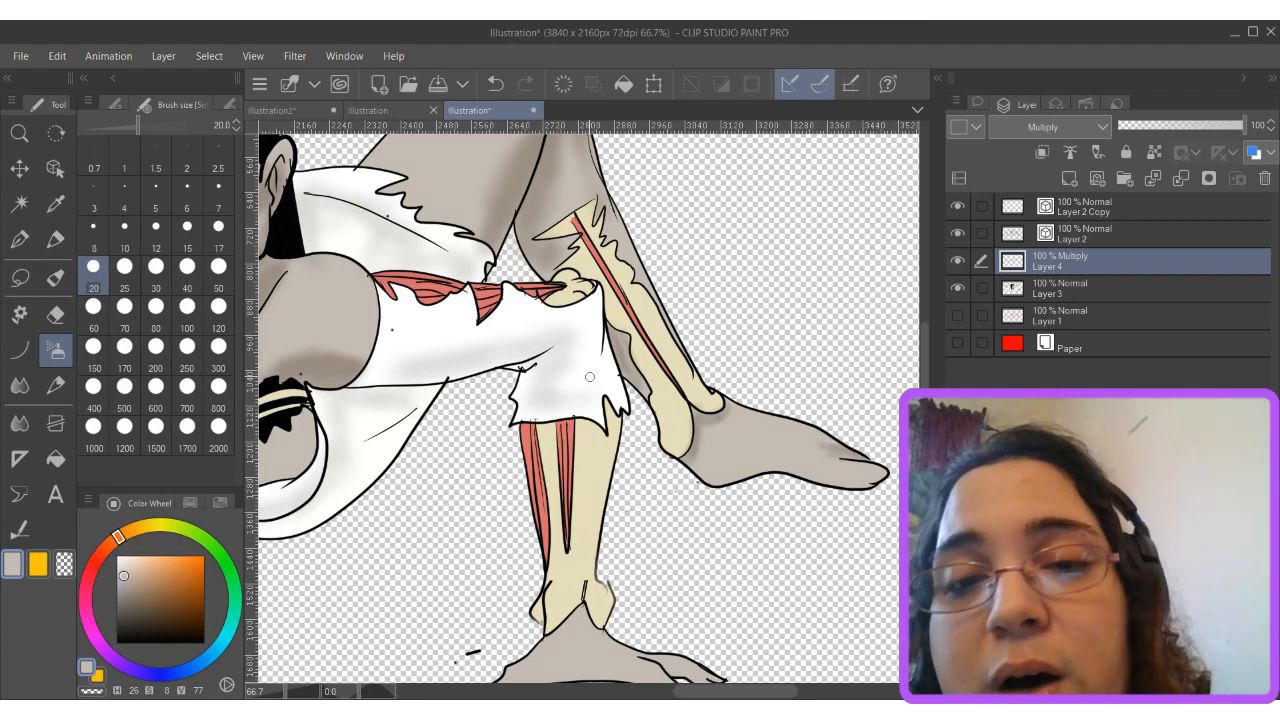
Sample the cream bone colour and shade the exposed shin bone at size 20 and the forearm bone at size 40.
{"action": "left_click", "coordinate": [577, 253], "text": "alt"}
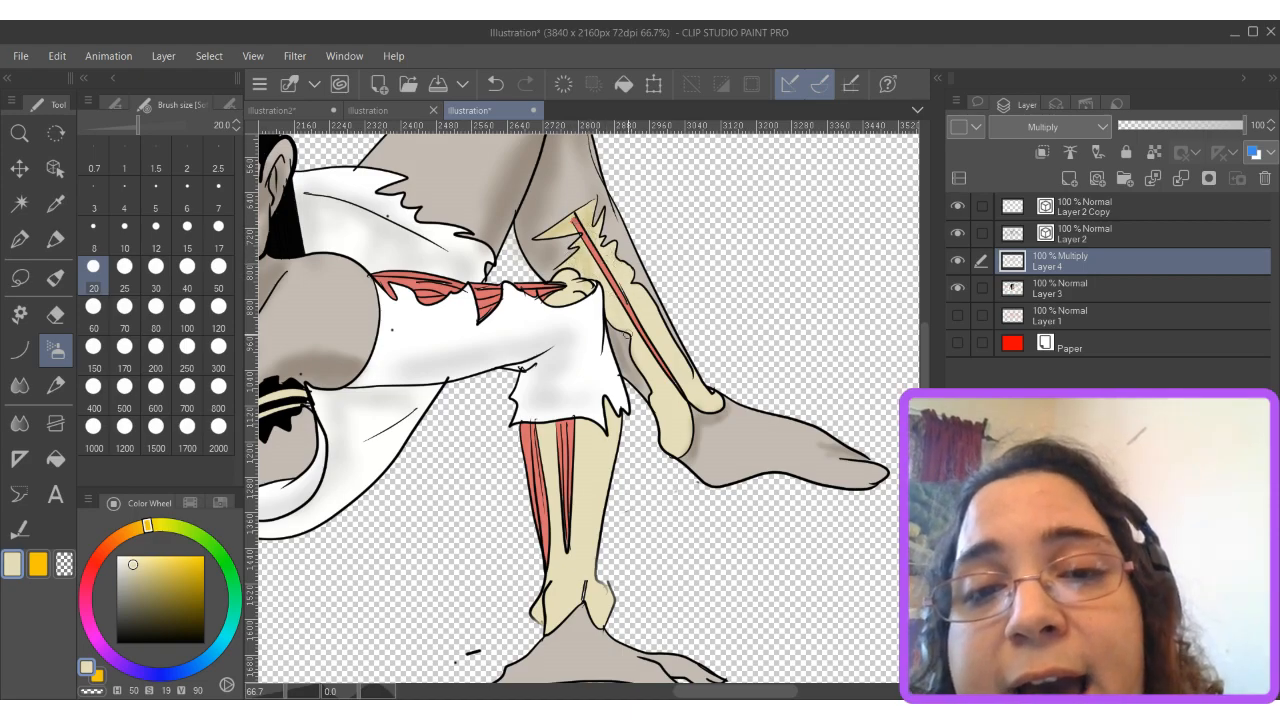
{"action": "mouse_move", "coordinate": [657, 398]}
{"action": "left_mouse_down"}
{"action": "mouse_move", "coordinate": [683, 429]}
{"action": "mouse_move", "coordinate": [620, 311]}
{"action": "mouse_move", "coordinate": [677, 388]}
{"action": "mouse_move", "coordinate": [667, 334]}
{"action": "mouse_move", "coordinate": [704, 394]}
{"action": "left_mouse_up"}
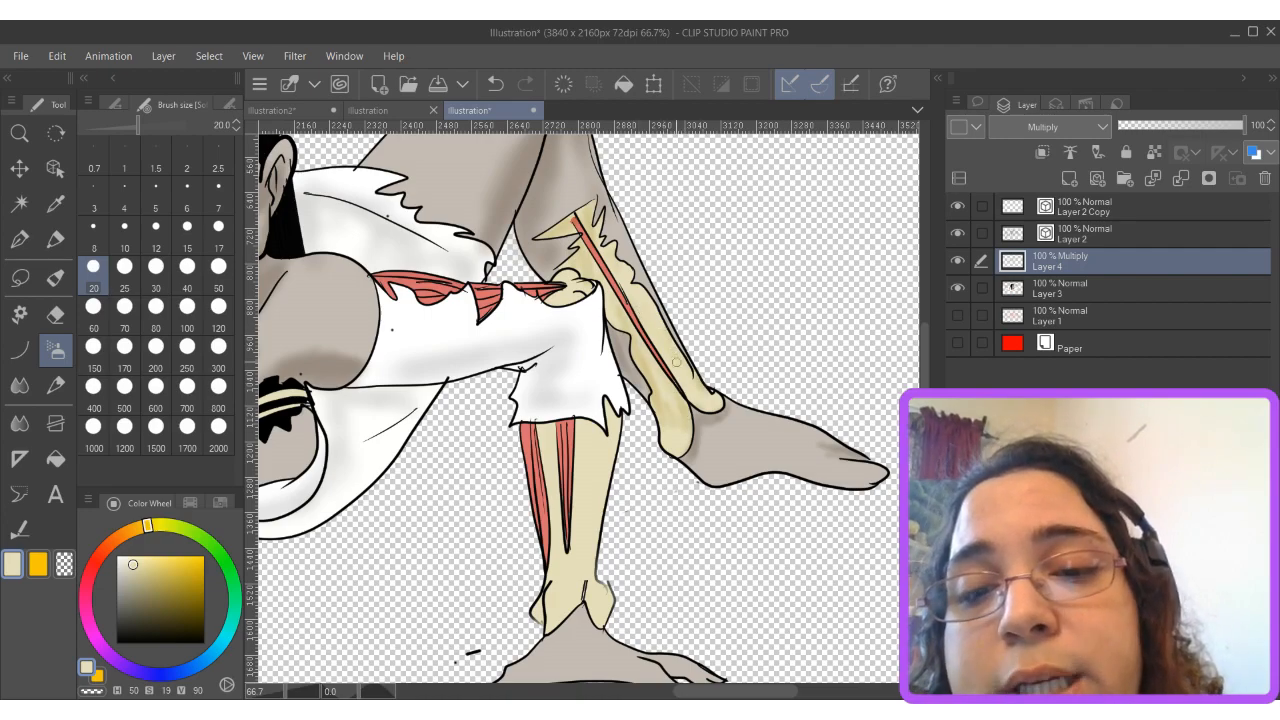
{"action": "left_click", "coordinate": [187, 268]}
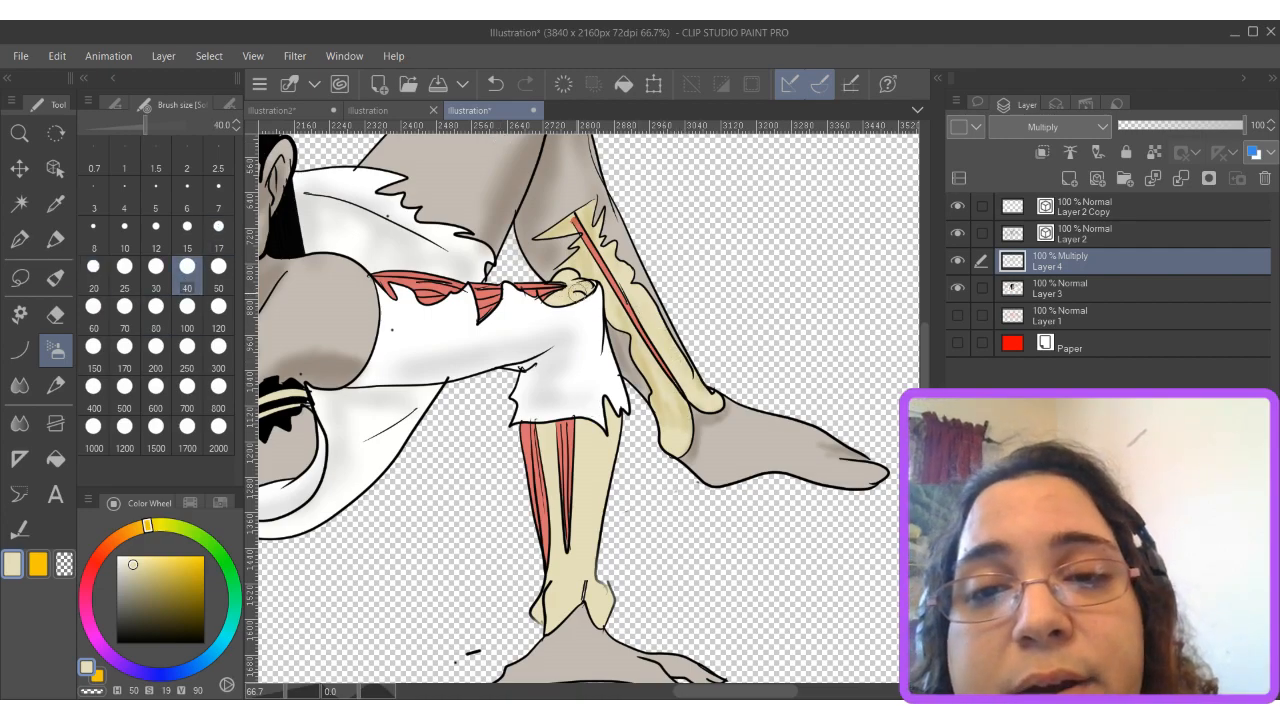
{"action": "mouse_move", "coordinate": [556, 508]}
{"action": "left_mouse_down"}
{"action": "mouse_move", "coordinate": [549, 457]}
{"action": "mouse_move", "coordinate": [568, 531]}
{"action": "mouse_move", "coordinate": [582, 426]}
{"action": "mouse_move", "coordinate": [587, 417]}
{"action": "mouse_move", "coordinate": [603, 450]}
{"action": "mouse_move", "coordinate": [607, 415]}
{"action": "mouse_move", "coordinate": [572, 562]}
{"action": "mouse_move", "coordinate": [542, 604]}
{"action": "mouse_move", "coordinate": [587, 588]}
{"action": "left_mouse_up"}
Sample the red muscle colour and shade the forearm muscles and the torn muscle along the upper arm.
{"action": "left_click", "coordinate": [565, 520], "text": "alt"}
{"action": "left_click_drag", "start_coordinate": [532, 440], "coordinate": [552, 526]}
{"action": "left_click_drag", "start_coordinate": [570, 422], "coordinate": [566, 518]}
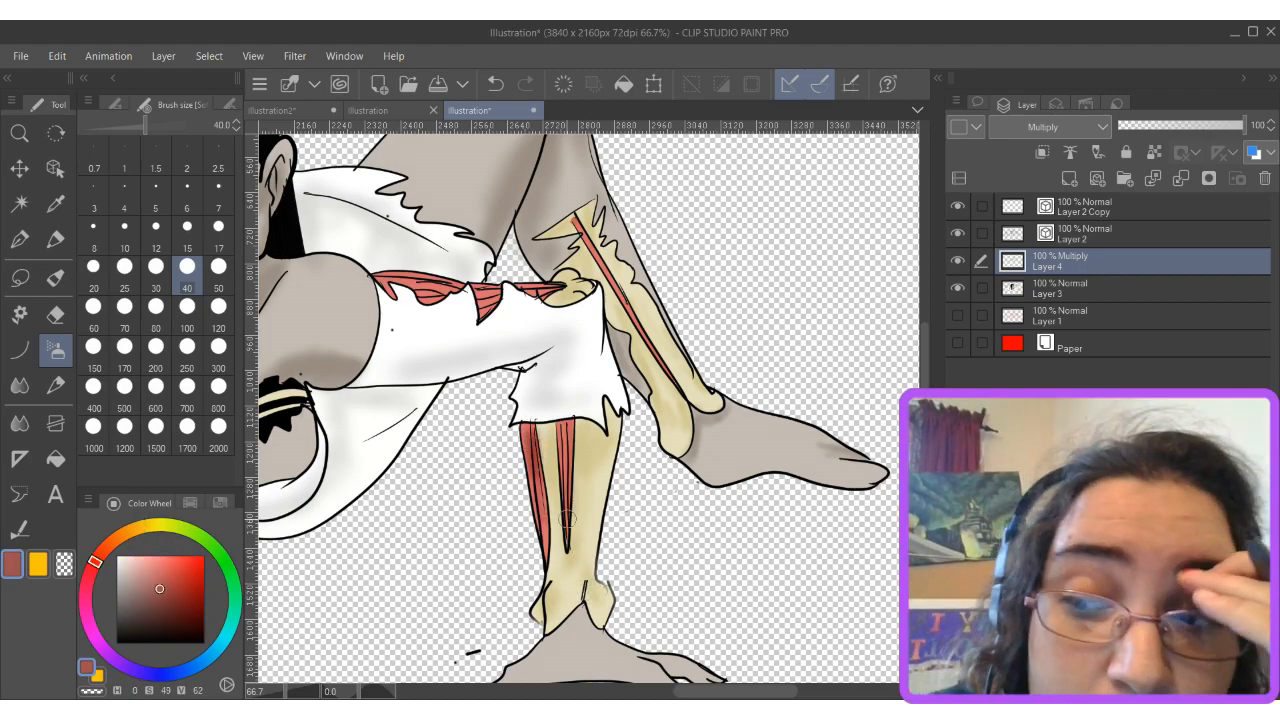
{"action": "mouse_move", "coordinate": [446, 280]}
{"action": "left_mouse_down"}
{"action": "mouse_move", "coordinate": [394, 288]}
{"action": "mouse_move", "coordinate": [505, 300]}
{"action": "mouse_move", "coordinate": [545, 294]}
{"action": "mouse_move", "coordinate": [540, 284]}
{"action": "left_mouse_up"}
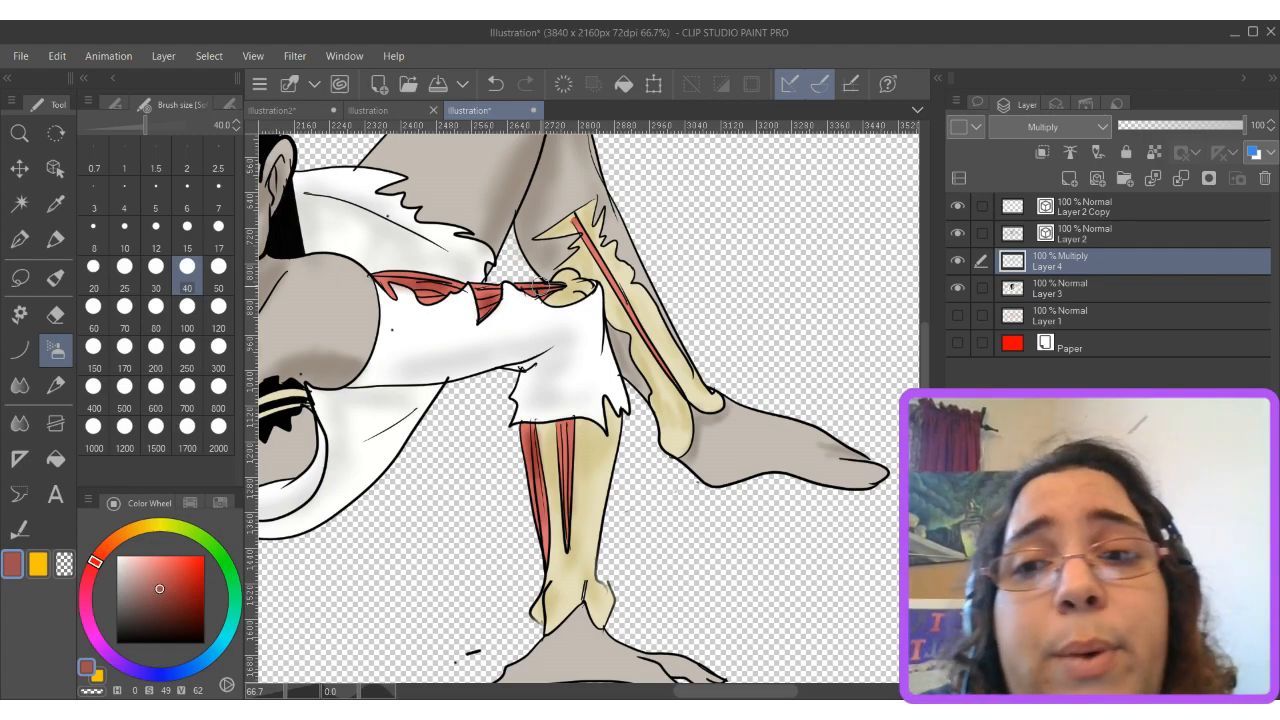
Sample the white clothing colour and dab it over the stray pink spot on the opposite sleeve.
{"action": "scroll", "coordinate": [541, 287], "scroll_direction": "down", "scroll_amount": 3}
{"action": "left_click_drag", "start_coordinate": [541, 287], "coordinate": [761, 267]}
{"action": "scroll", "coordinate": [596, 364], "scroll_direction": "up", "scroll_amount": 2}
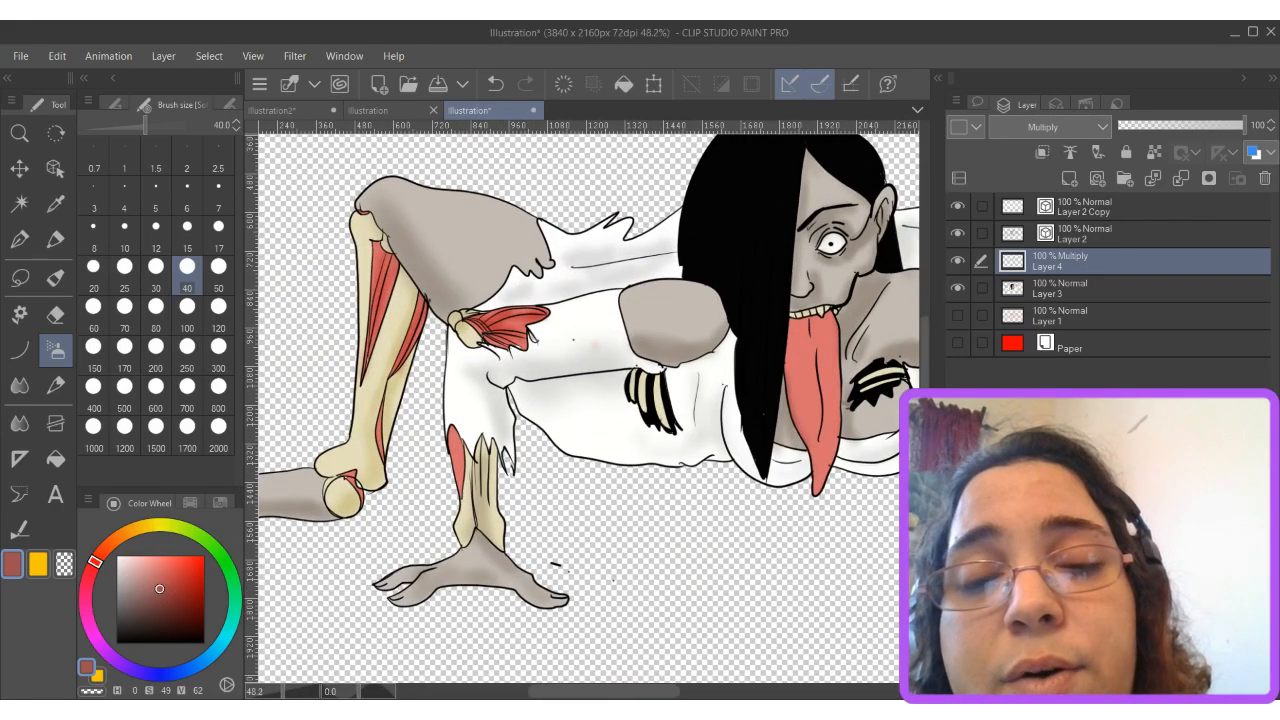
{"action": "left_click", "coordinate": [576, 386], "text": "alt"}
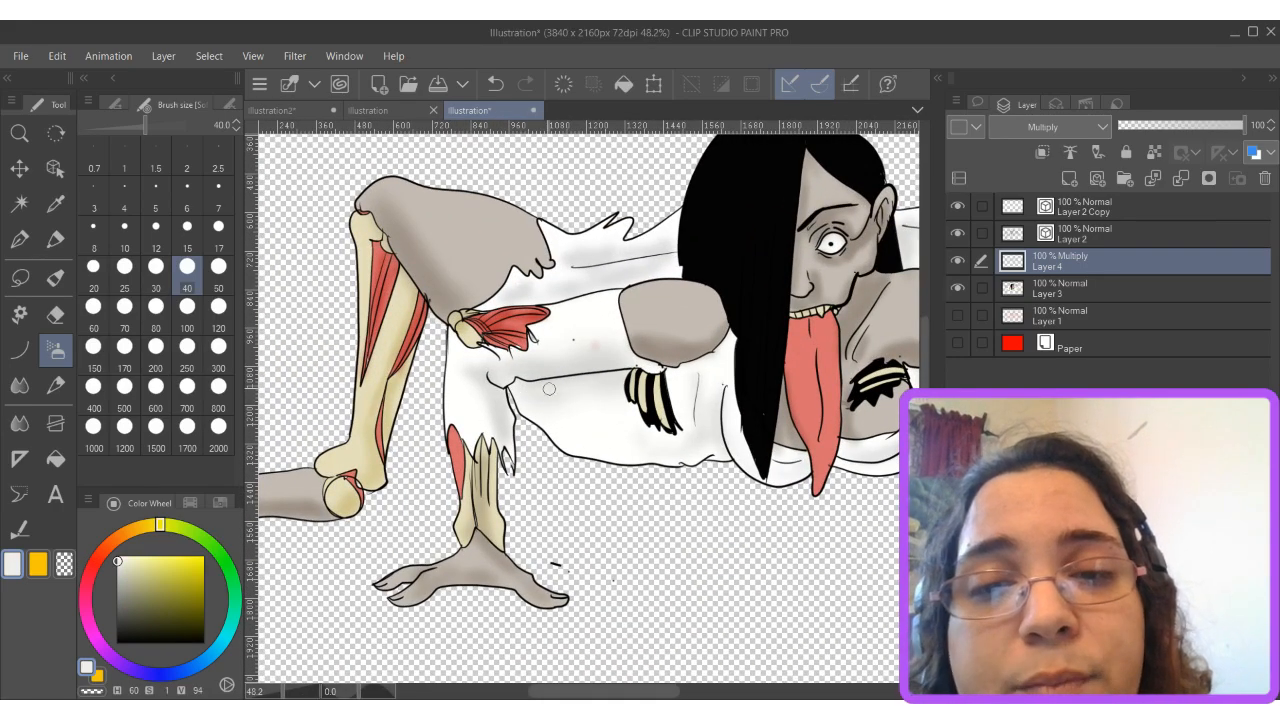
{"action": "left_click", "coordinate": [582, 390], "text": "alt"}
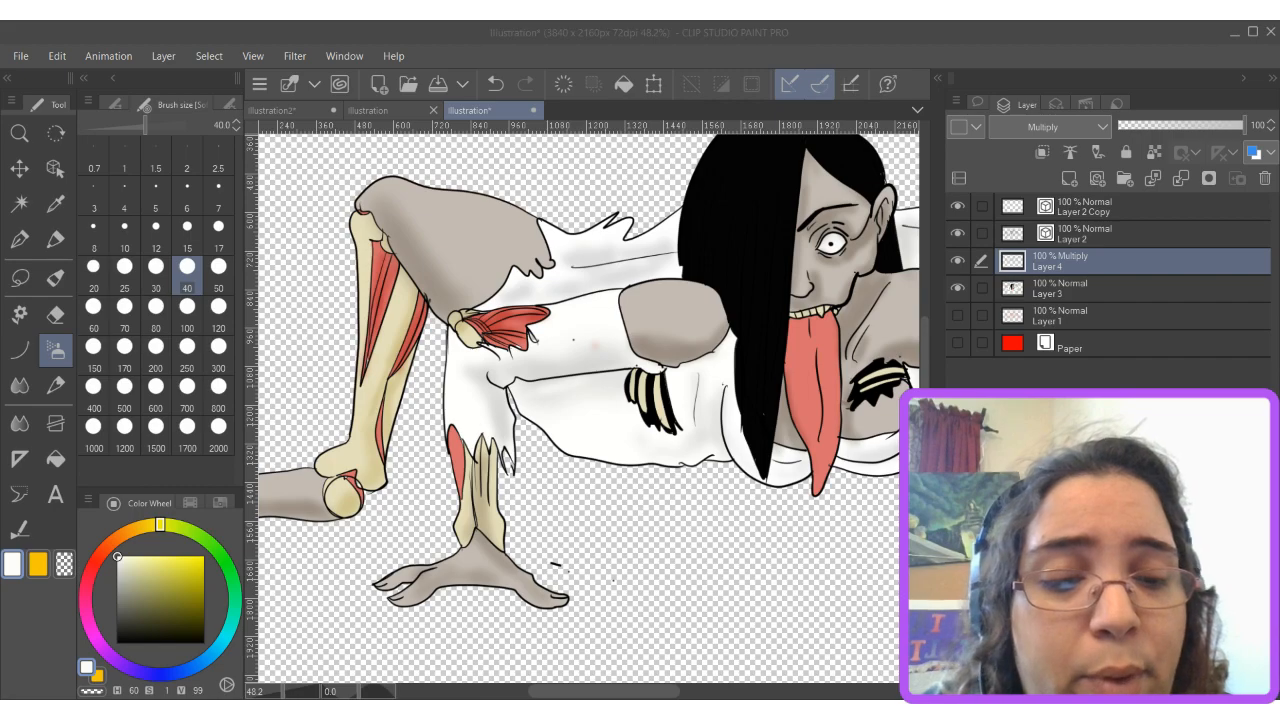
{"action": "left_click", "coordinate": [590, 348]}
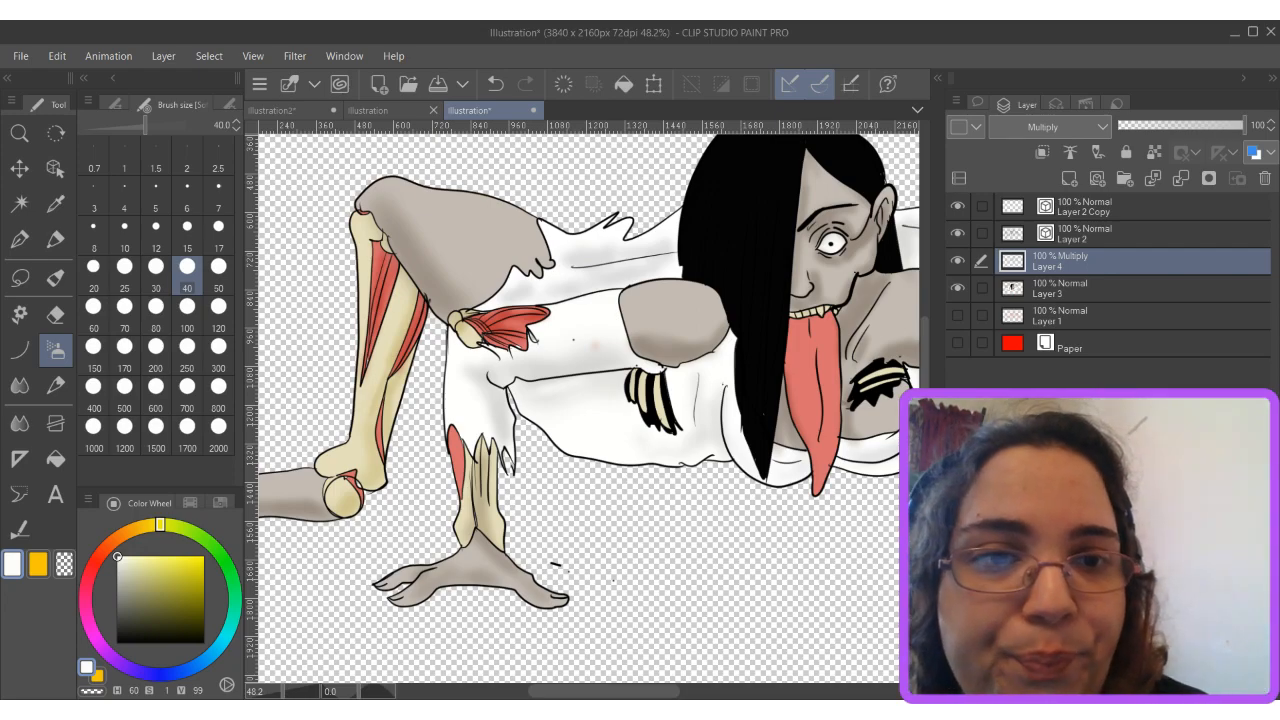
Sample the tongue's red and shade the tongue from the teeth down to its tip.
{"action": "left_click", "coordinate": [810, 346], "text": "alt"}
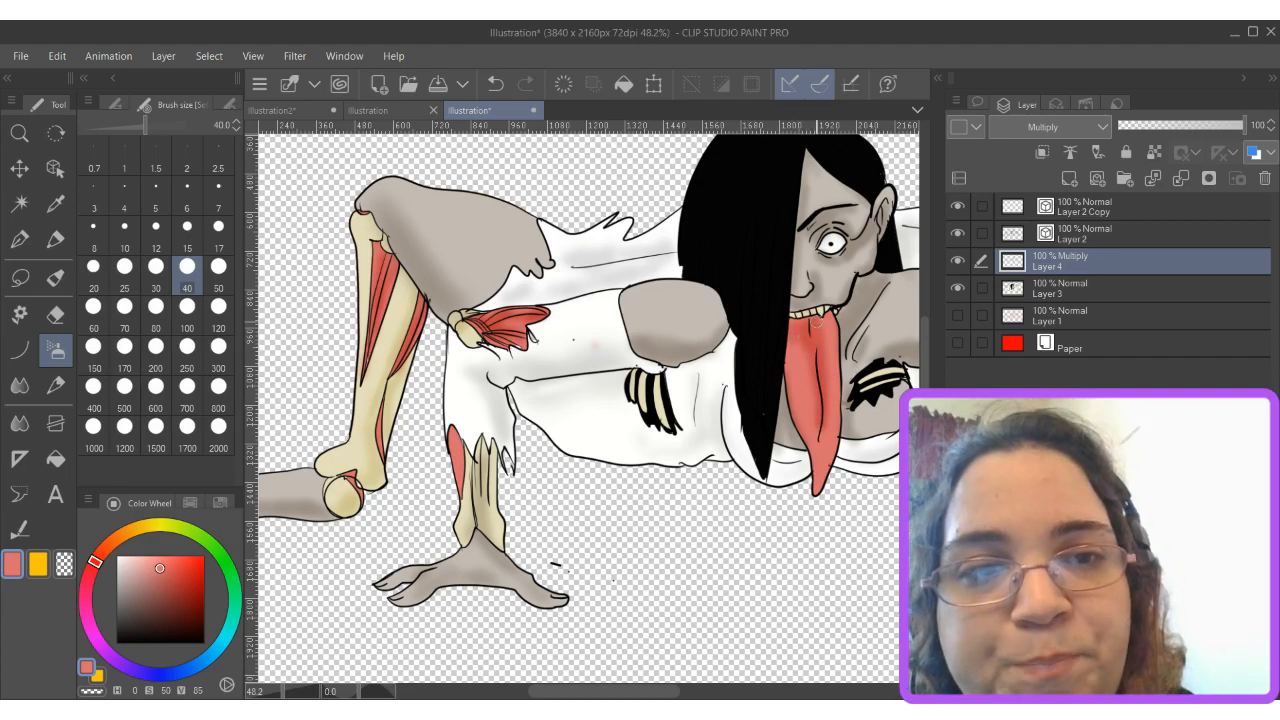
{"action": "mouse_move", "coordinate": [829, 318]}
{"action": "left_mouse_down"}
{"action": "mouse_move", "coordinate": [831, 440]}
{"action": "mouse_move", "coordinate": [820, 450]}
{"action": "left_mouse_up"}
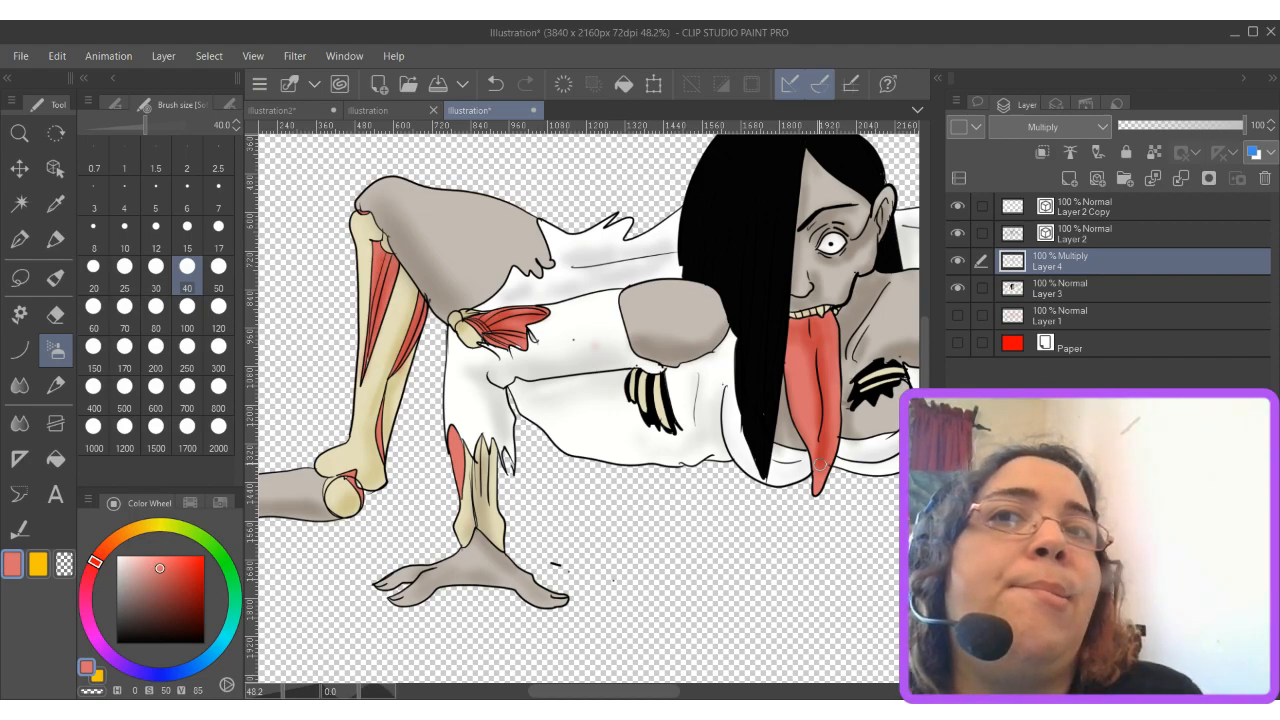
{"action": "left_click_drag", "start_coordinate": [820, 463], "coordinate": [615, 523]}
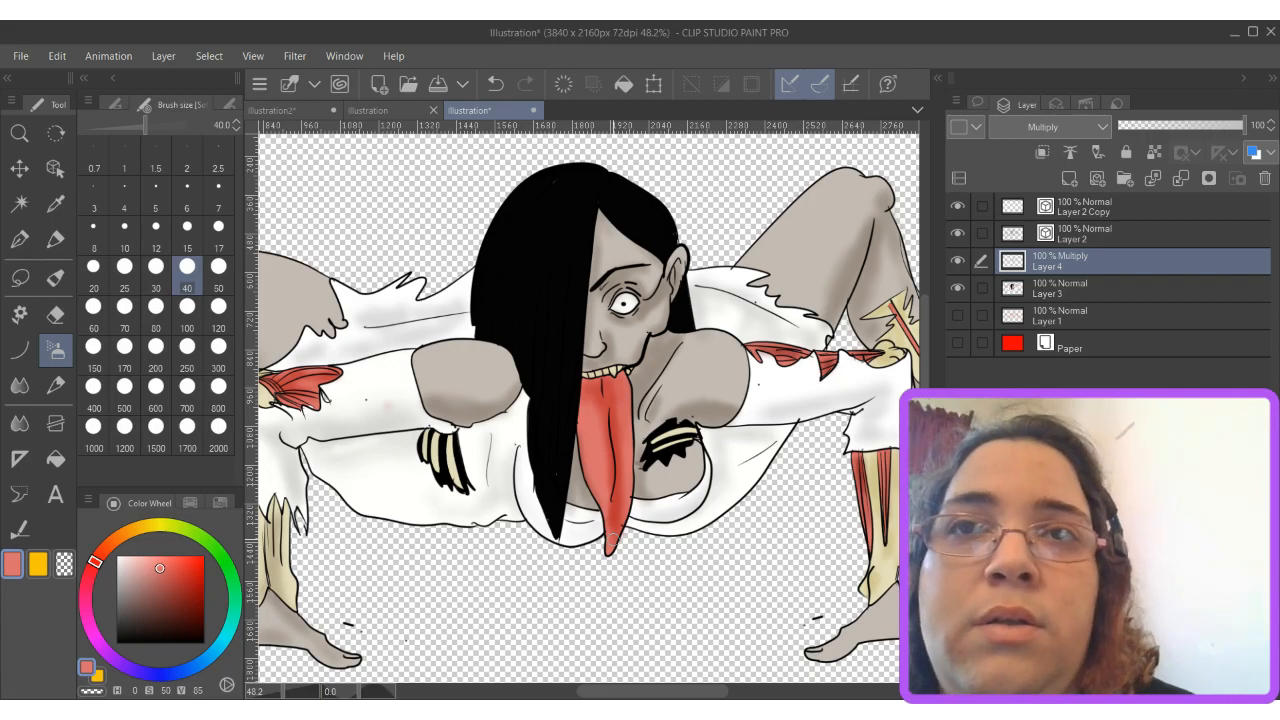
Examine the shading across the whole figure, from both pairs of limbs to the torso and head.
{"action": "scroll", "coordinate": [775, 368], "scroll_direction": "down", "scroll_amount": 5}
{"action": "left_click_drag", "start_coordinate": [721, 389], "coordinate": [658, 314]}
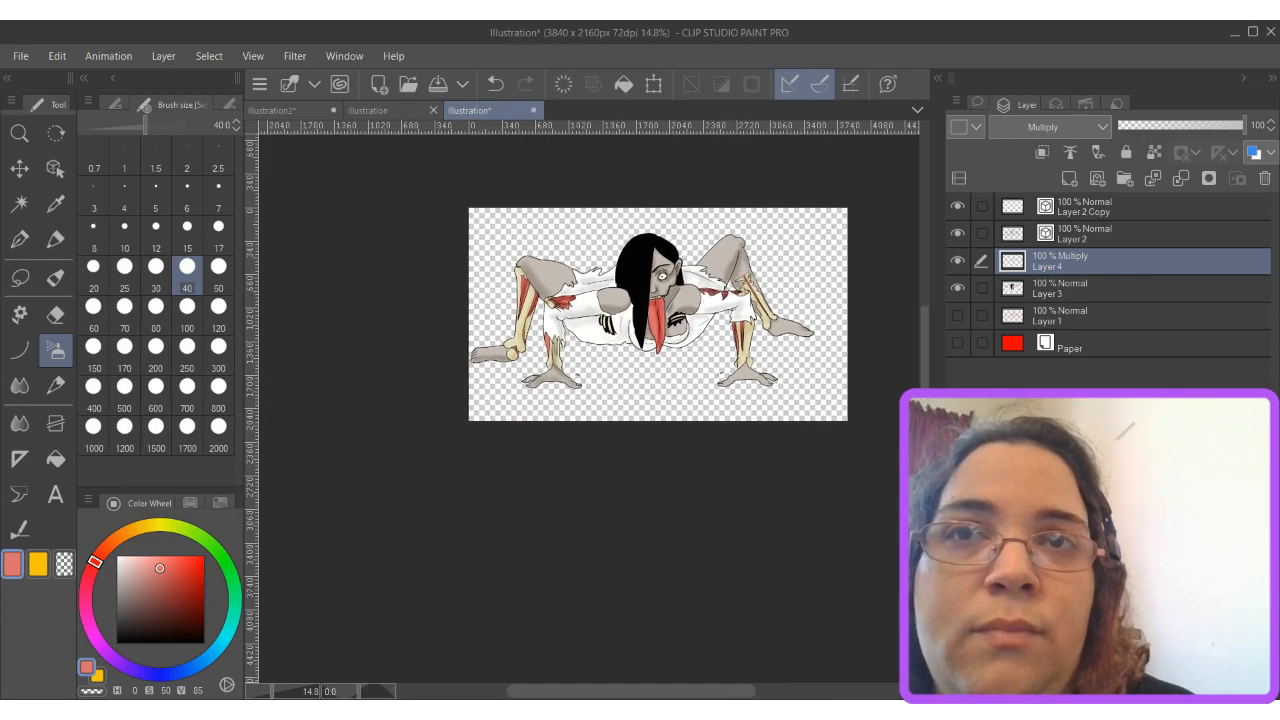
{"action": "scroll", "coordinate": [750, 356], "scroll_direction": "up", "scroll_amount": 4}
{"action": "left_click_drag", "start_coordinate": [580, 360], "coordinate": [749, 451]}
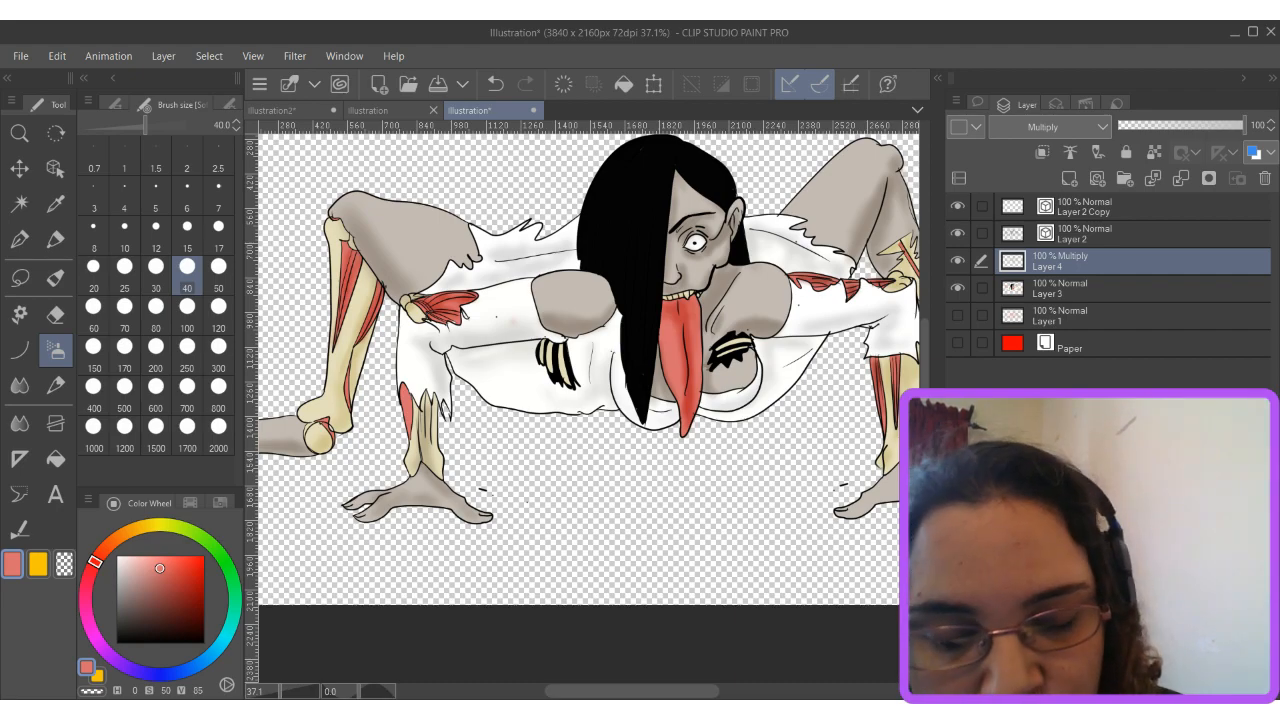
{"action": "scroll", "coordinate": [588, 400], "scroll_direction": "down", "scroll_amount": 1}
{"action": "left_click_drag", "start_coordinate": [690, 370], "coordinate": [455, 400]}
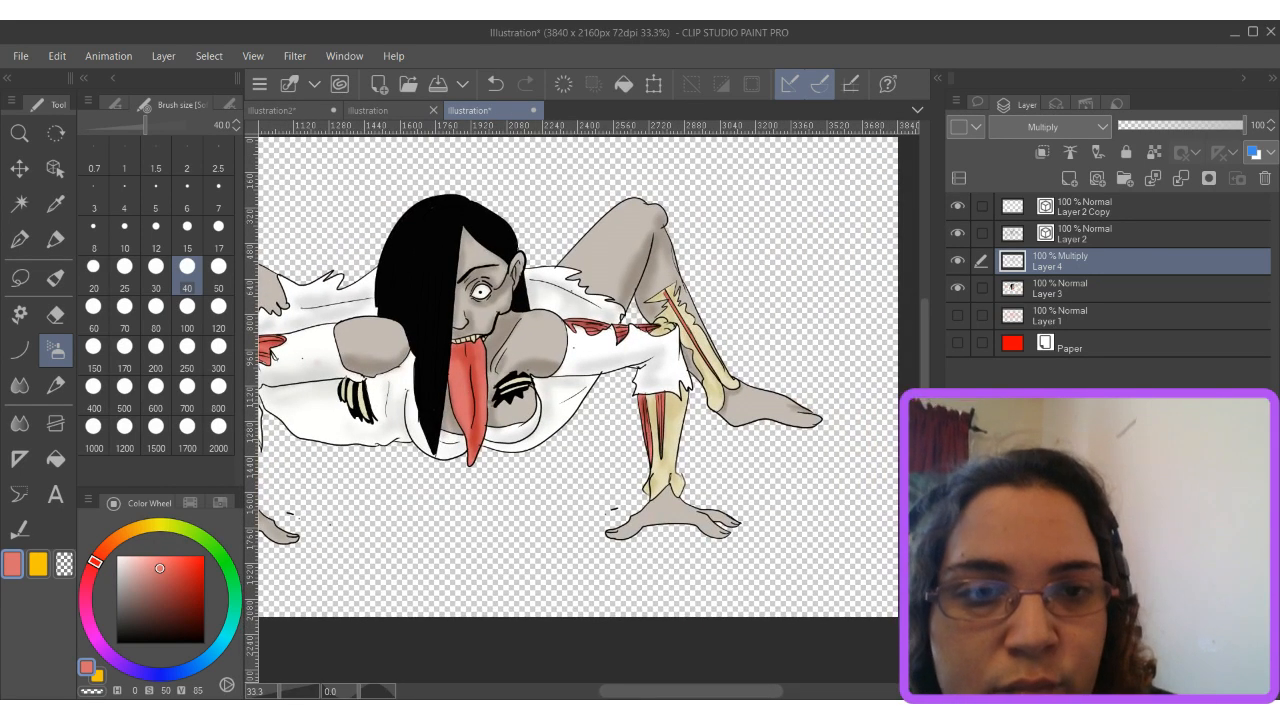
{"action": "scroll", "coordinate": [588, 400], "scroll_direction": "down", "scroll_amount": 3}
{"action": "scroll", "coordinate": [750, 396], "scroll_direction": "down", "scroll_amount": 1}
{"action": "left_click_drag", "start_coordinate": [621, 401], "coordinate": [764, 396]}
{"action": "scroll", "coordinate": [765, 396], "scroll_direction": "up", "scroll_amount": 6}
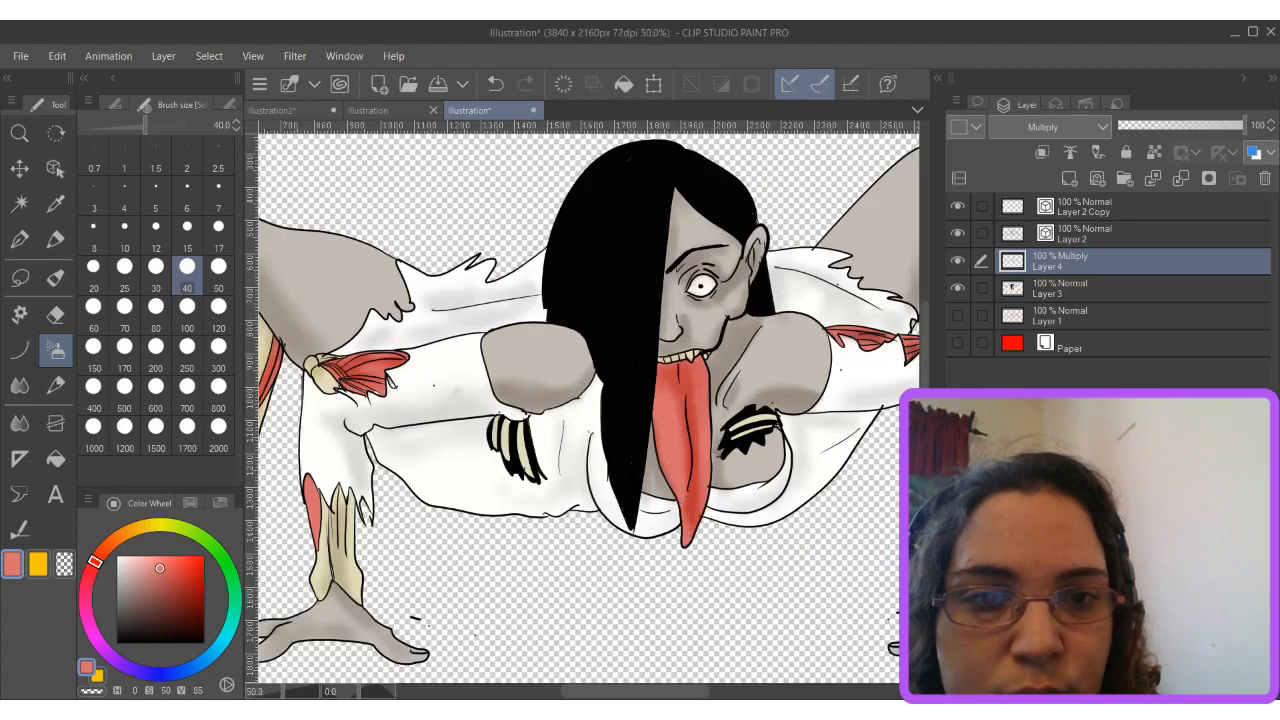
On Layer 3, airbrush light pink at size 12 into the eye's corners and around the edges of the eyeball.
{"action": "left_click_drag", "start_coordinate": [689, 222], "coordinate": [759, 419]}
{"action": "scroll", "coordinate": [759, 419], "scroll_direction": "up", "scroll_amount": 2}
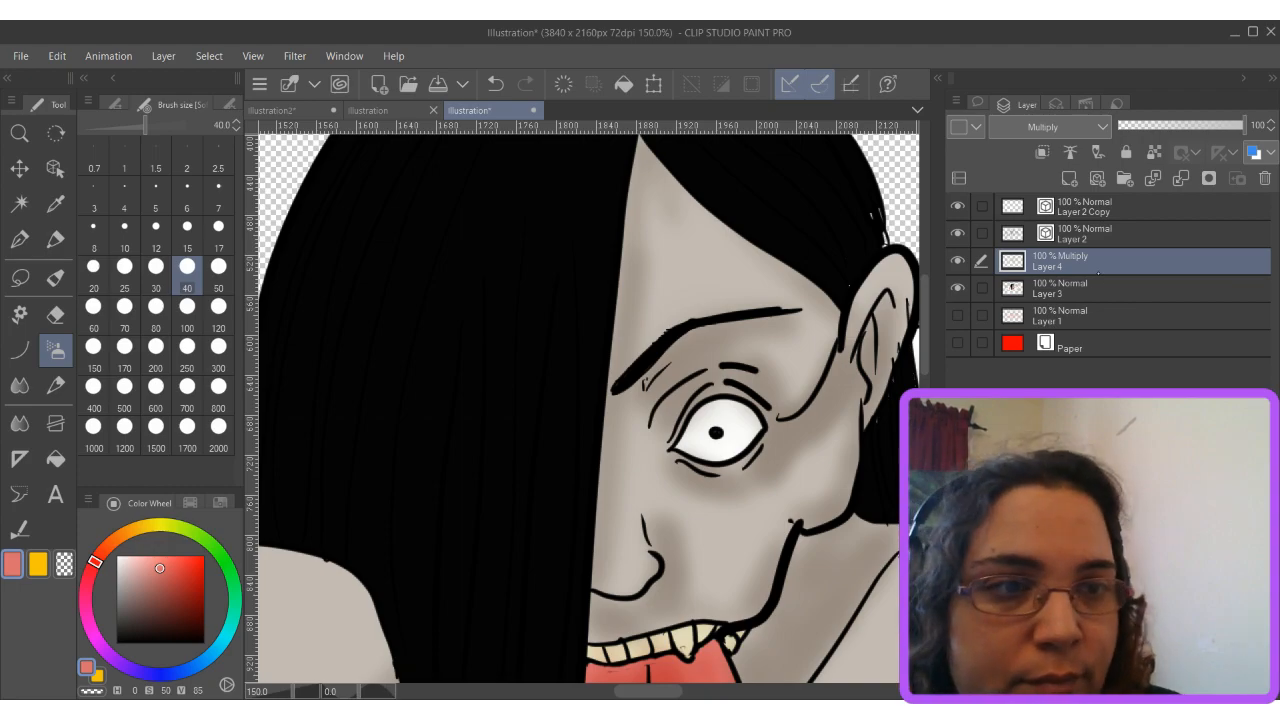
{"action": "left_click", "coordinate": [1094, 288]}
{"action": "scroll", "coordinate": [749, 432], "scroll_direction": "up", "scroll_amount": 4}
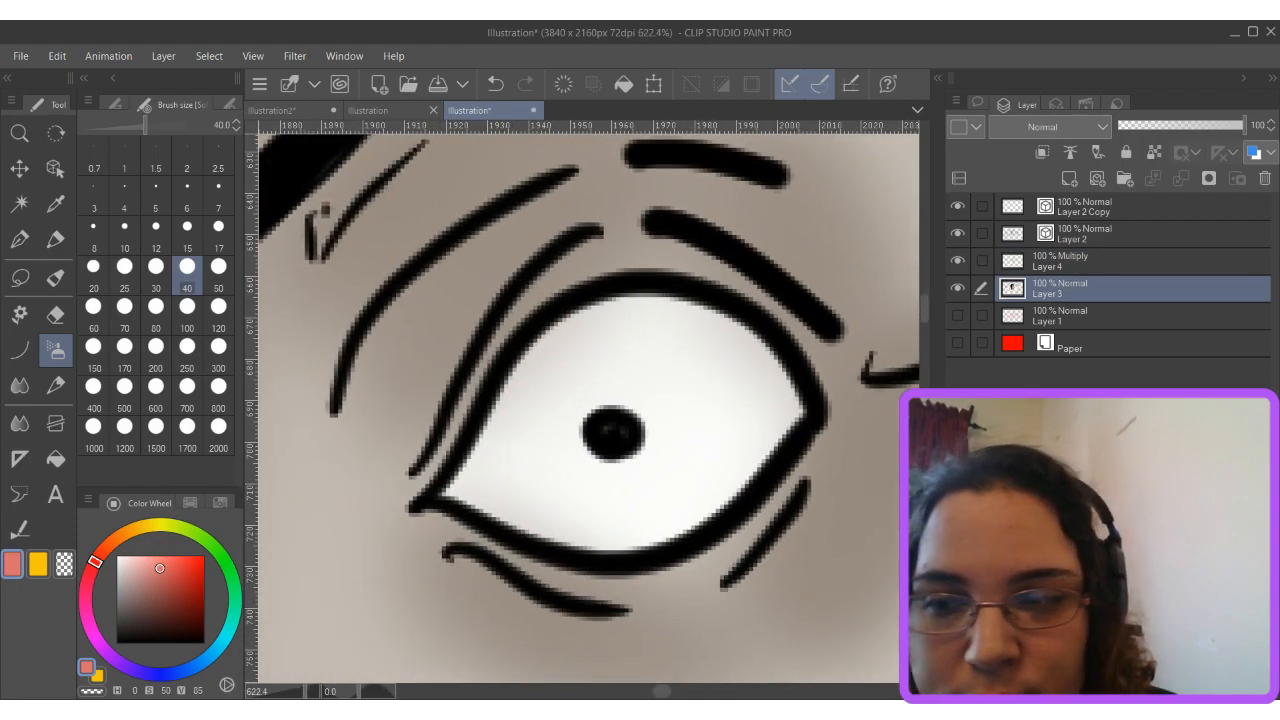
{"action": "left_click_drag", "start_coordinate": [159, 568], "coordinate": [147, 558]}
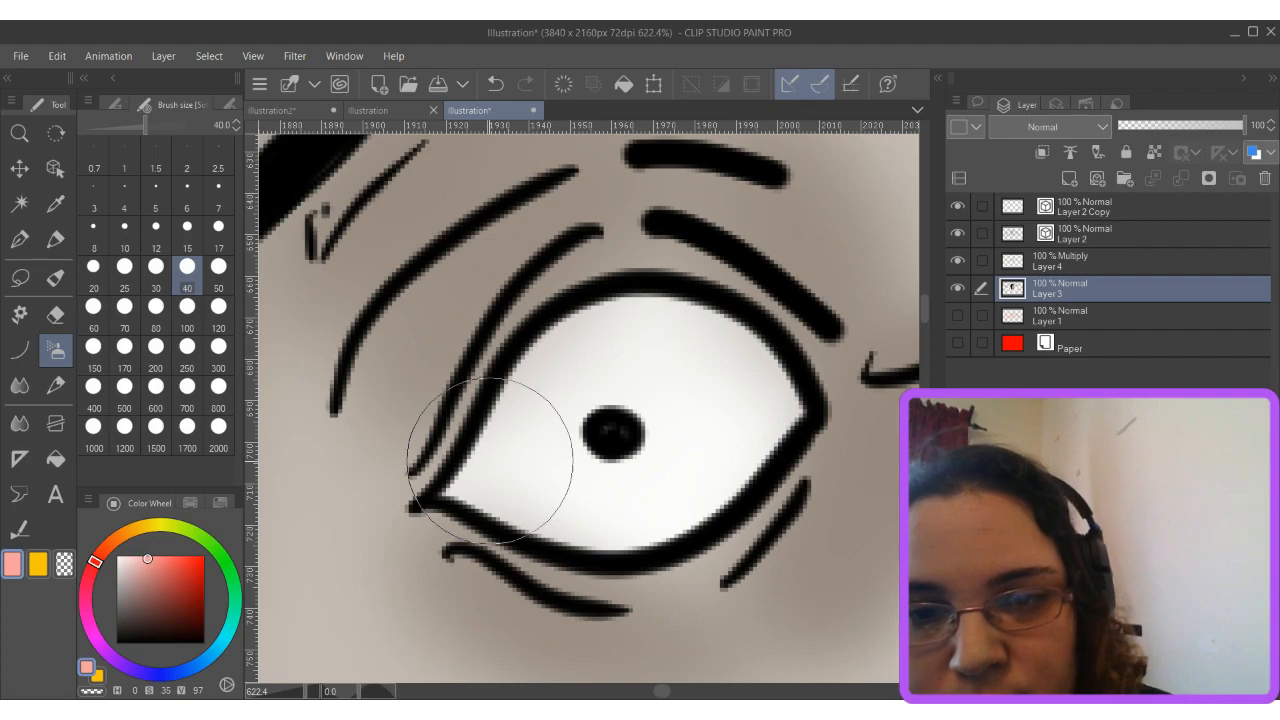
{"action": "left_click", "coordinate": [100, 271]}
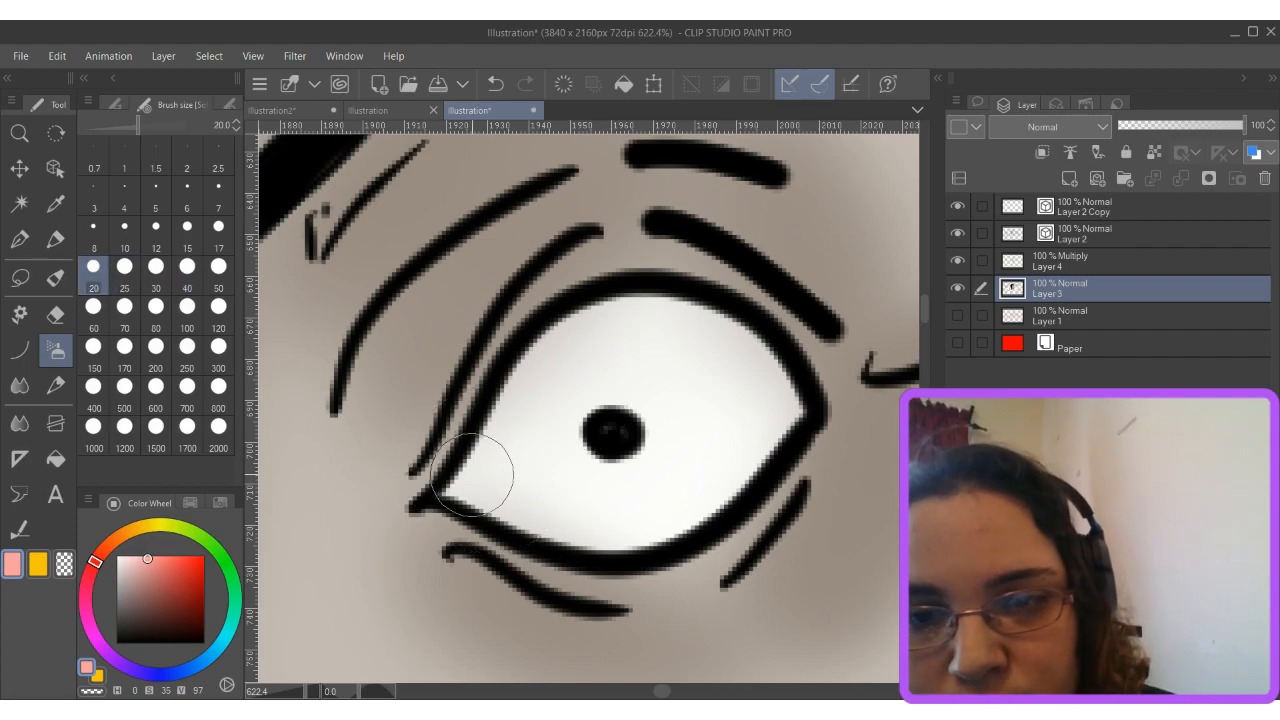
{"action": "left_click", "coordinate": [160, 235]}
{"action": "mouse_move", "coordinate": [471, 457]}
{"action": "left_mouse_down"}
{"action": "mouse_move", "coordinate": [457, 478]}
{"action": "mouse_move", "coordinate": [480, 457]}
{"action": "mouse_move", "coordinate": [471, 486]}
{"action": "left_mouse_up"}
{"action": "mouse_move", "coordinate": [800, 406]}
{"action": "left_mouse_down"}
{"action": "mouse_move", "coordinate": [786, 380]}
{"action": "mouse_move", "coordinate": [777, 431]}
{"action": "mouse_move", "coordinate": [786, 363]}
{"action": "mouse_move", "coordinate": [786, 410]}
{"action": "left_mouse_up"}
{"action": "mouse_move", "coordinate": [484, 458]}
{"action": "left_mouse_down"}
{"action": "mouse_move", "coordinate": [480, 497]}
{"action": "mouse_move", "coordinate": [520, 533]}
{"action": "mouse_move", "coordinate": [601, 540]}
{"action": "mouse_move", "coordinate": [530, 539]}
{"action": "mouse_move", "coordinate": [625, 545]}
{"action": "mouse_move", "coordinate": [711, 507]}
{"action": "mouse_move", "coordinate": [795, 420]}
{"action": "mouse_move", "coordinate": [738, 477]}
{"action": "mouse_move", "coordinate": [606, 549]}
{"action": "mouse_move", "coordinate": [737, 495]}
{"action": "mouse_move", "coordinate": [791, 385]}
{"action": "left_mouse_up"}
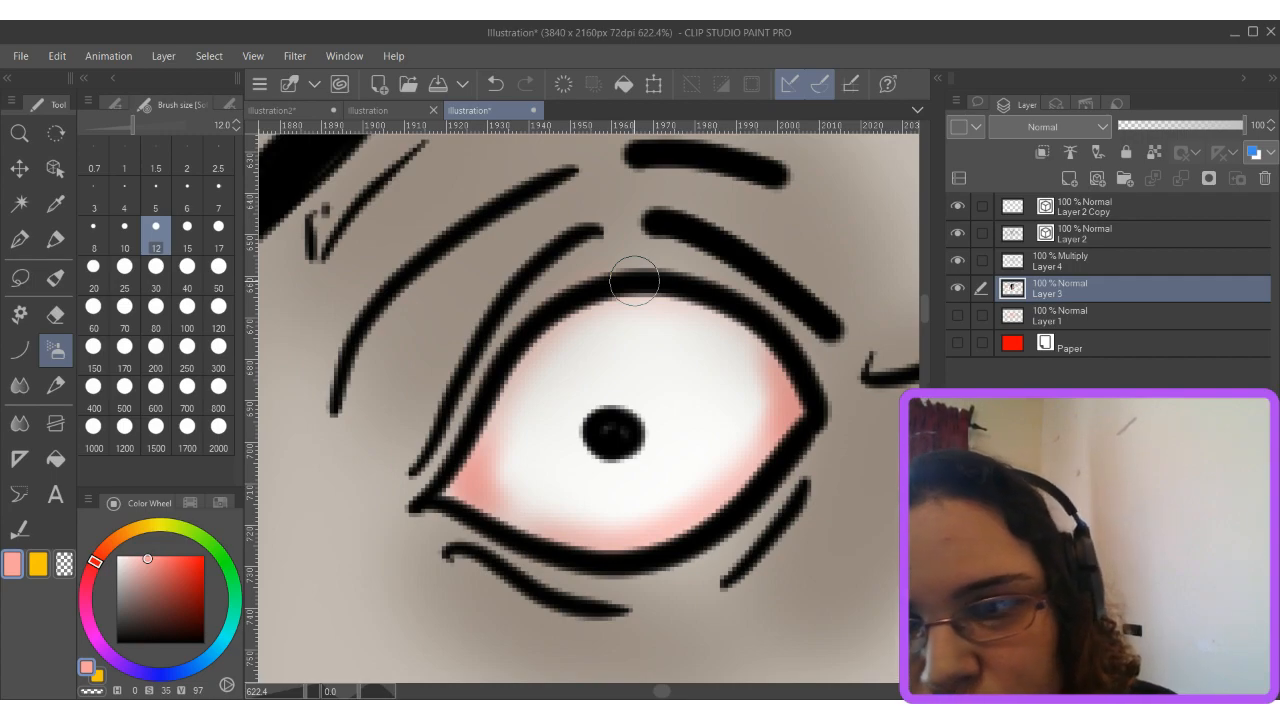
Draw two branching veins in pure red along the eyeball's lower edge with the Pen tool at size 3.
{"action": "left_click", "coordinate": [204, 555]}
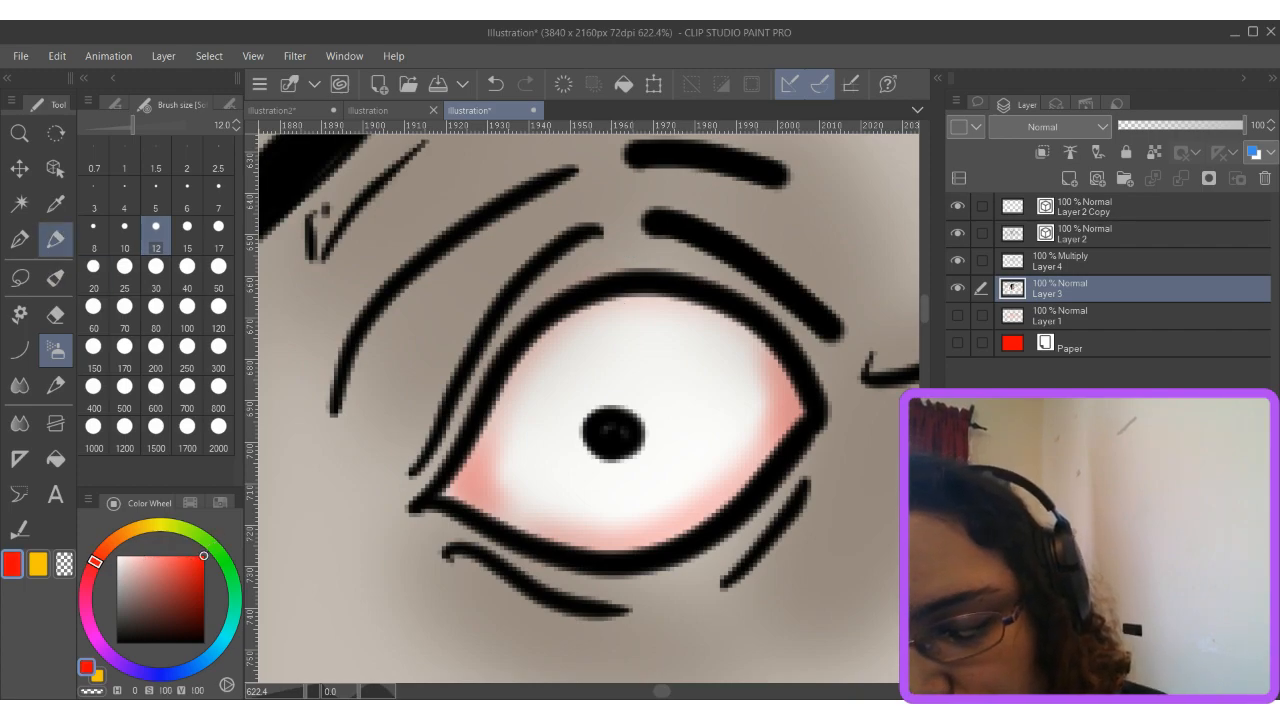
{"action": "left_click", "coordinate": [19, 238]}
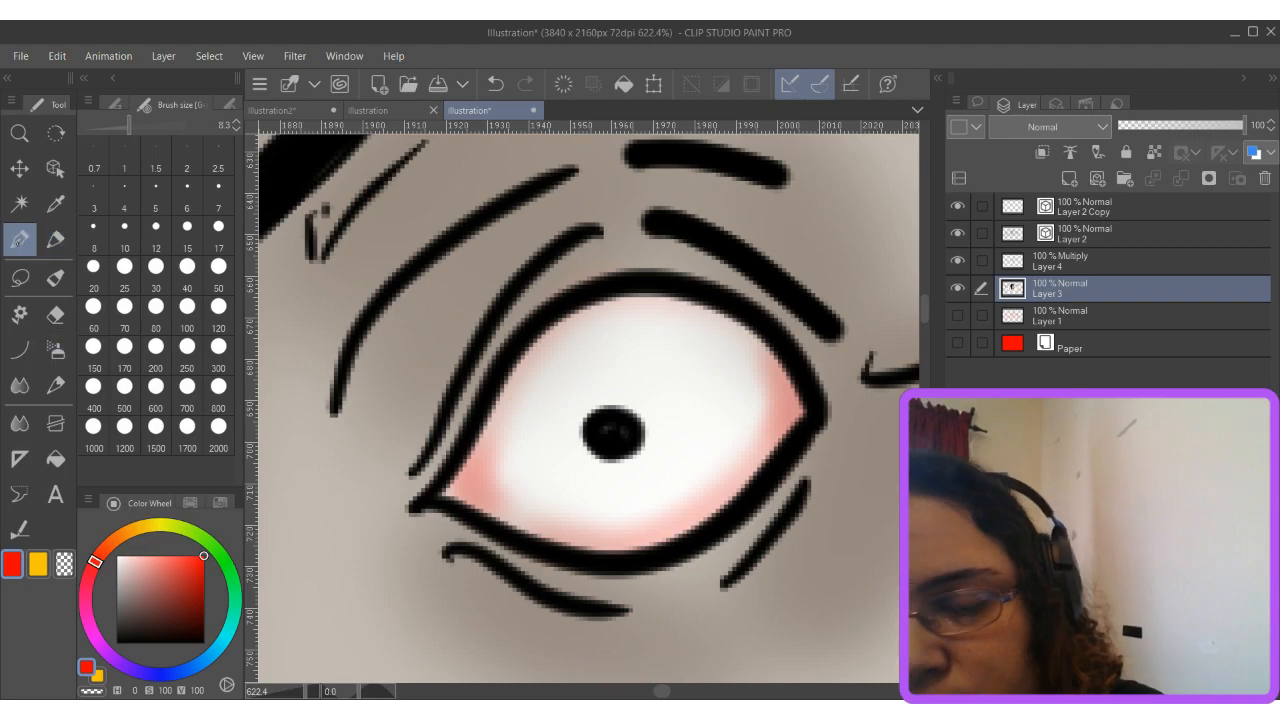
{"action": "scroll", "coordinate": [614, 500], "scroll_direction": "up", "scroll_amount": 5}
{"action": "left_click", "coordinate": [93, 200]}
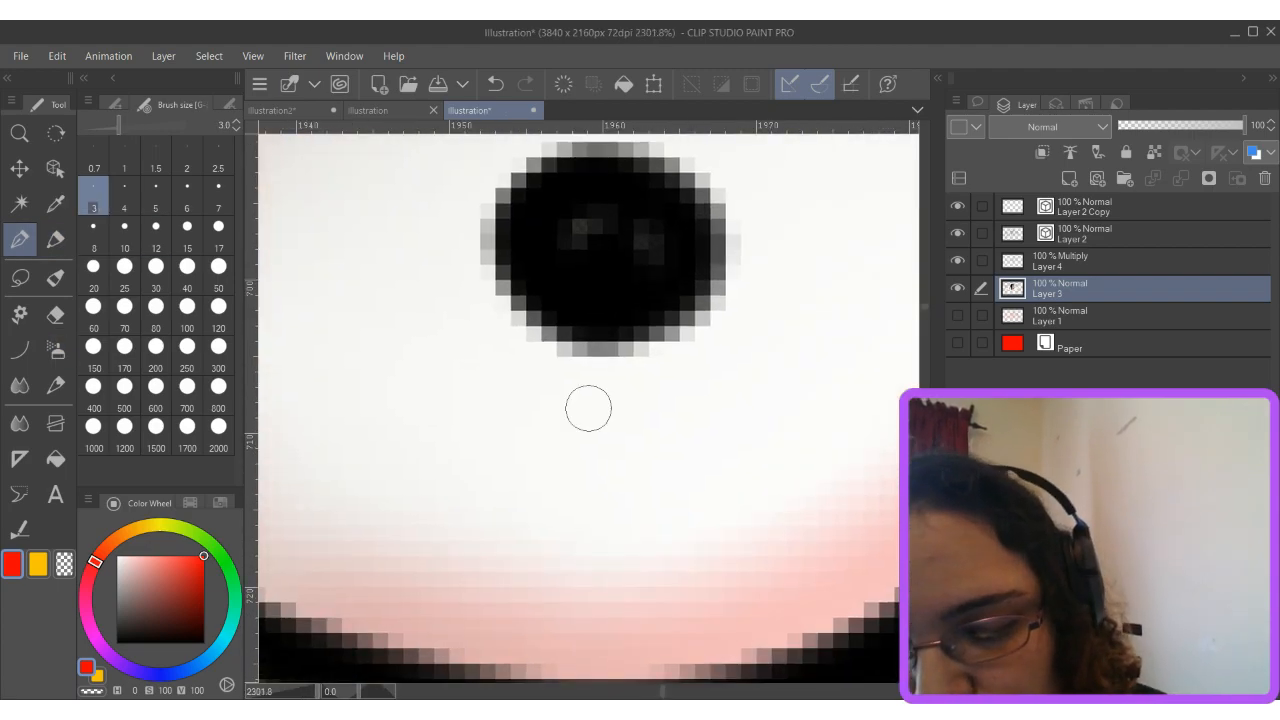
{"action": "left_click_drag", "start_coordinate": [452, 656], "coordinate": [420, 498]}
{"action": "mouse_move", "coordinate": [455, 615]}
{"action": "left_mouse_down"}
{"action": "mouse_move", "coordinate": [451, 529]}
{"action": "mouse_move", "coordinate": [486, 470]}
{"action": "left_mouse_up"}
{"action": "left_click_drag", "start_coordinate": [416, 535], "coordinate": [392, 484]}
{"action": "mouse_move", "coordinate": [795, 645]}
{"action": "left_mouse_down"}
{"action": "mouse_move", "coordinate": [771, 557]}
{"action": "mouse_move", "coordinate": [791, 578]}
{"action": "mouse_move", "coordinate": [822, 496]}
{"action": "left_mouse_up"}
{"action": "mouse_move", "coordinate": [778, 572]}
{"action": "left_mouse_down"}
{"action": "mouse_move", "coordinate": [760, 588]}
{"action": "mouse_move", "coordinate": [694, 558]}
{"action": "left_mouse_up"}
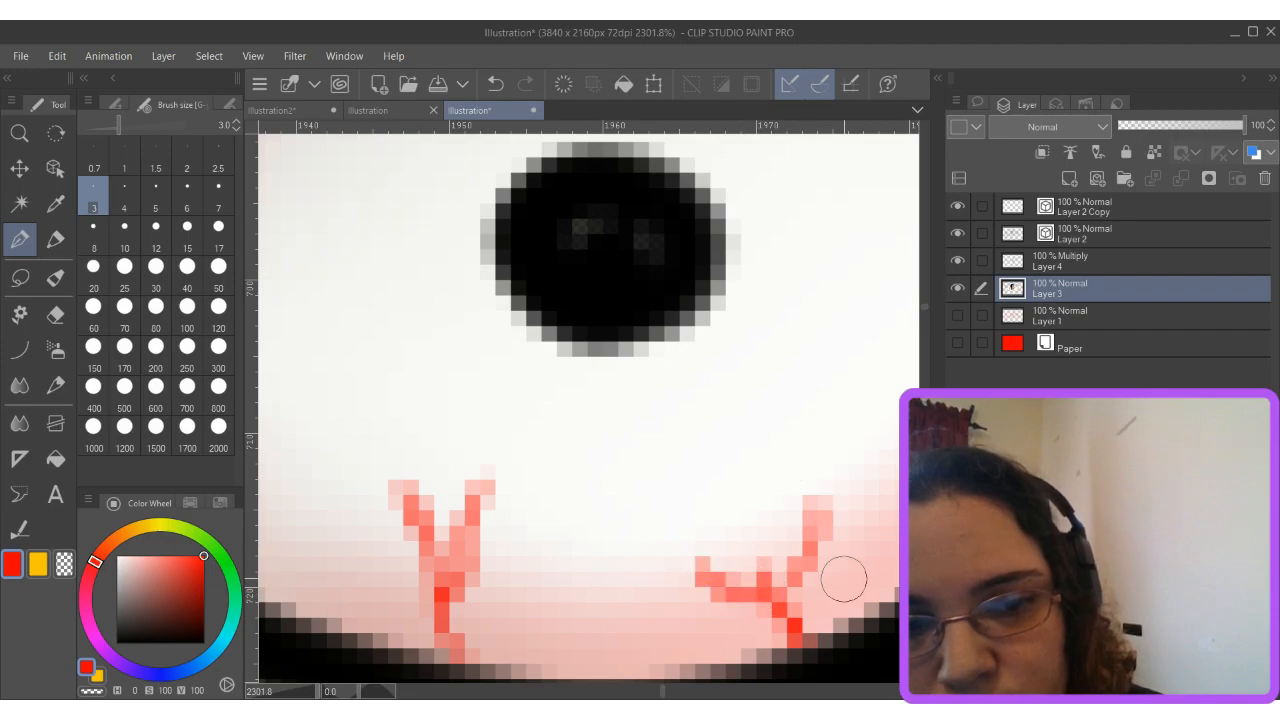
Draw more branching red veins around the eye's outer corner, from the lower rim up to the upper lid.
{"action": "left_click_drag", "start_coordinate": [900, 588], "coordinate": [575, 598]}
{"action": "left_click_drag", "start_coordinate": [704, 522], "coordinate": [686, 450]}
{"action": "left_click_drag", "start_coordinate": [755, 470], "coordinate": [746, 420]}
{"action": "mouse_move", "coordinate": [845, 350]}
{"action": "left_mouse_down"}
{"action": "mouse_move", "coordinate": [775, 275]}
{"action": "mouse_move", "coordinate": [794, 203]}
{"action": "mouse_move", "coordinate": [739, 188]}
{"action": "left_mouse_up"}
{"action": "mouse_move", "coordinate": [759, 292]}
{"action": "left_mouse_down"}
{"action": "mouse_move", "coordinate": [707, 287]}
{"action": "mouse_move", "coordinate": [629, 395]}
{"action": "left_mouse_up"}
{"action": "left_click_drag", "start_coordinate": [704, 287], "coordinate": [586, 416]}
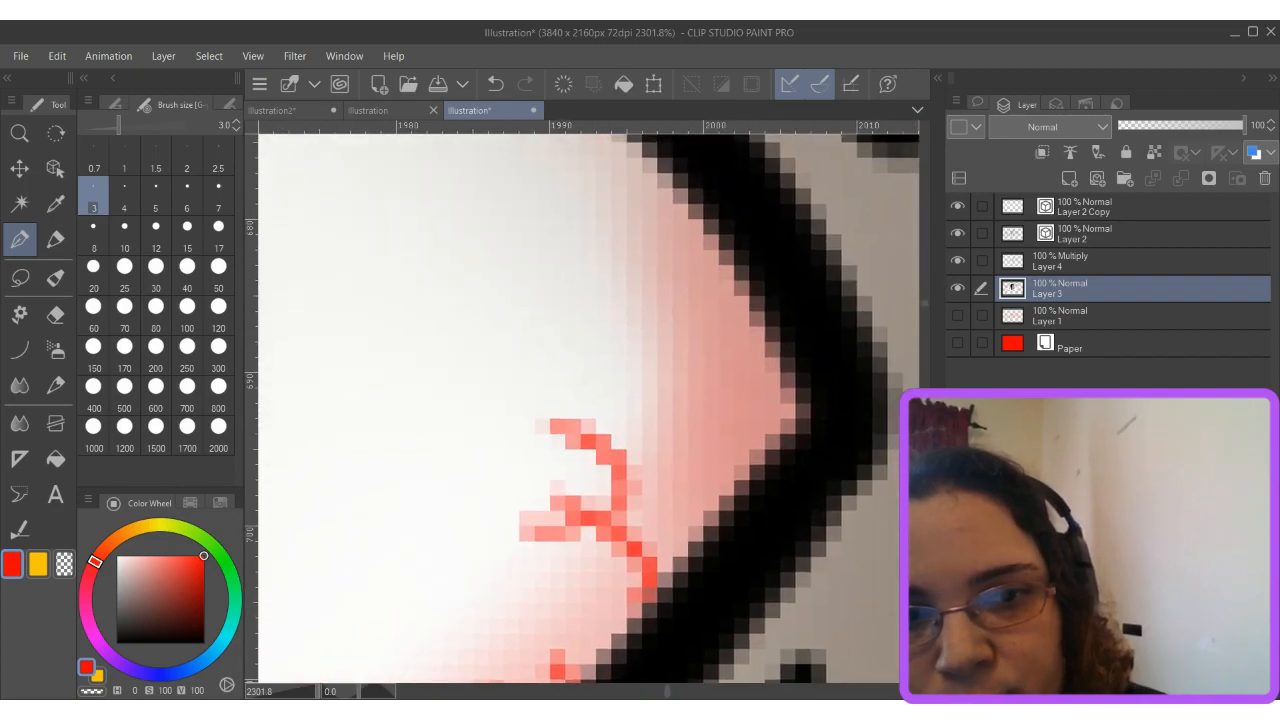
{"action": "left_click_drag", "start_coordinate": [748, 296], "coordinate": [608, 250]}
{"action": "left_click_drag", "start_coordinate": [628, 196], "coordinate": [570, 165]}
{"action": "mouse_move", "coordinate": [680, 262]}
{"action": "left_mouse_down"}
{"action": "mouse_move", "coordinate": [580, 297]}
{"action": "mouse_move", "coordinate": [648, 256]}
{"action": "mouse_move", "coordinate": [598, 238]}
{"action": "left_mouse_up"}
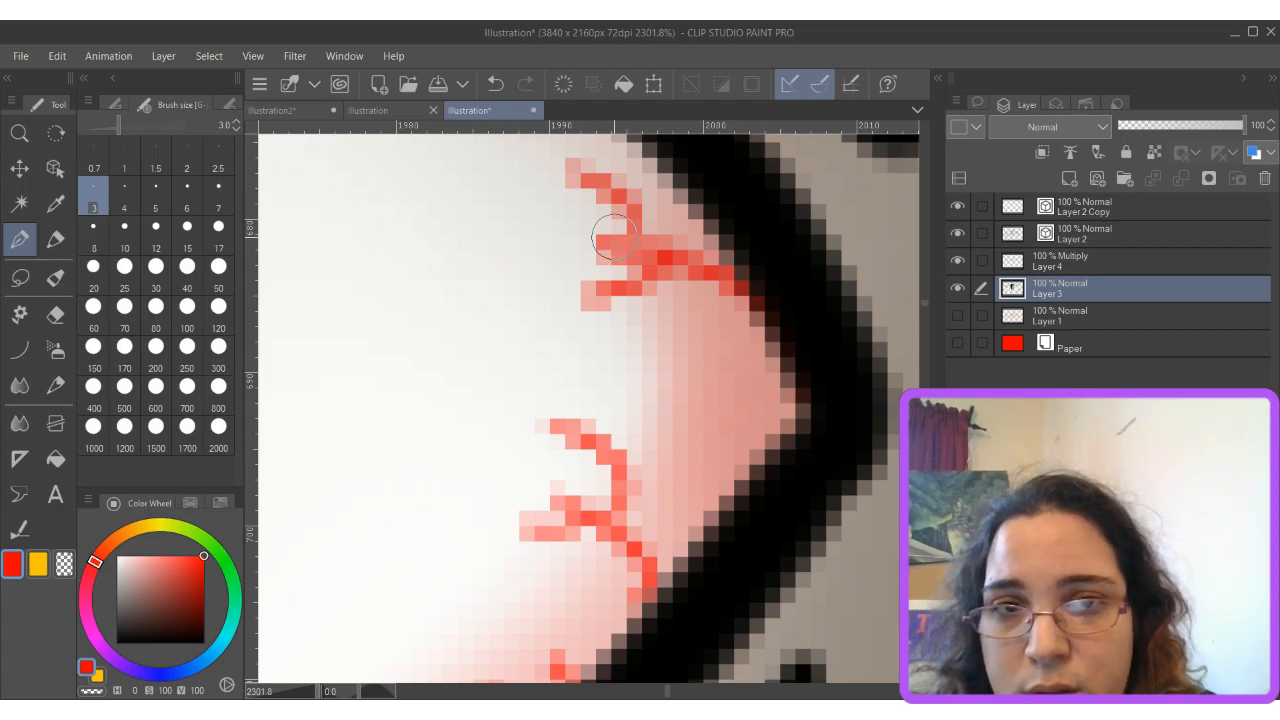
Draw branching red veins on the eyeball's inner side and beneath the middle of the upper lid.
{"action": "scroll", "coordinate": [676, 423], "scroll_direction": "down", "scroll_amount": 4}
{"action": "left_click_drag", "start_coordinate": [500, 420], "coordinate": [752, 471]}
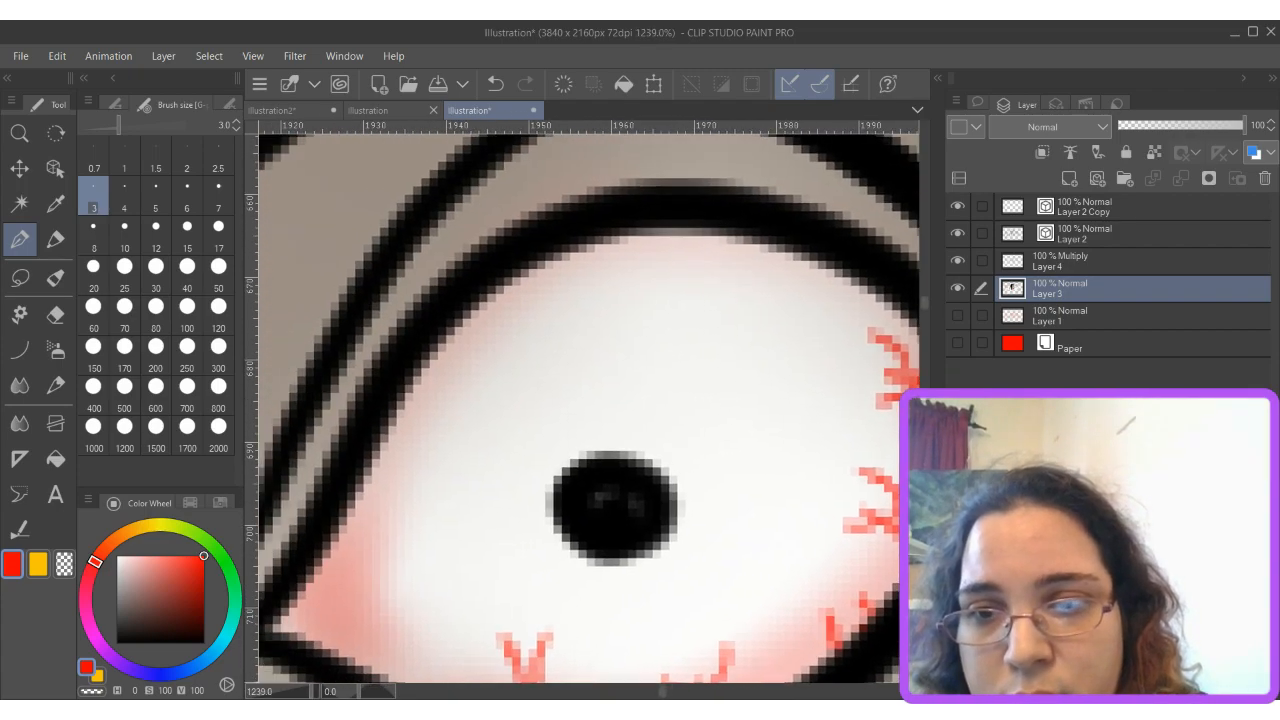
{"action": "mouse_move", "coordinate": [358, 497]}
{"action": "left_mouse_down"}
{"action": "mouse_move", "coordinate": [389, 503]}
{"action": "mouse_move", "coordinate": [394, 474]}
{"action": "mouse_move", "coordinate": [433, 453]}
{"action": "mouse_move", "coordinate": [391, 452]}
{"action": "mouse_move", "coordinate": [419, 419]}
{"action": "left_mouse_up"}
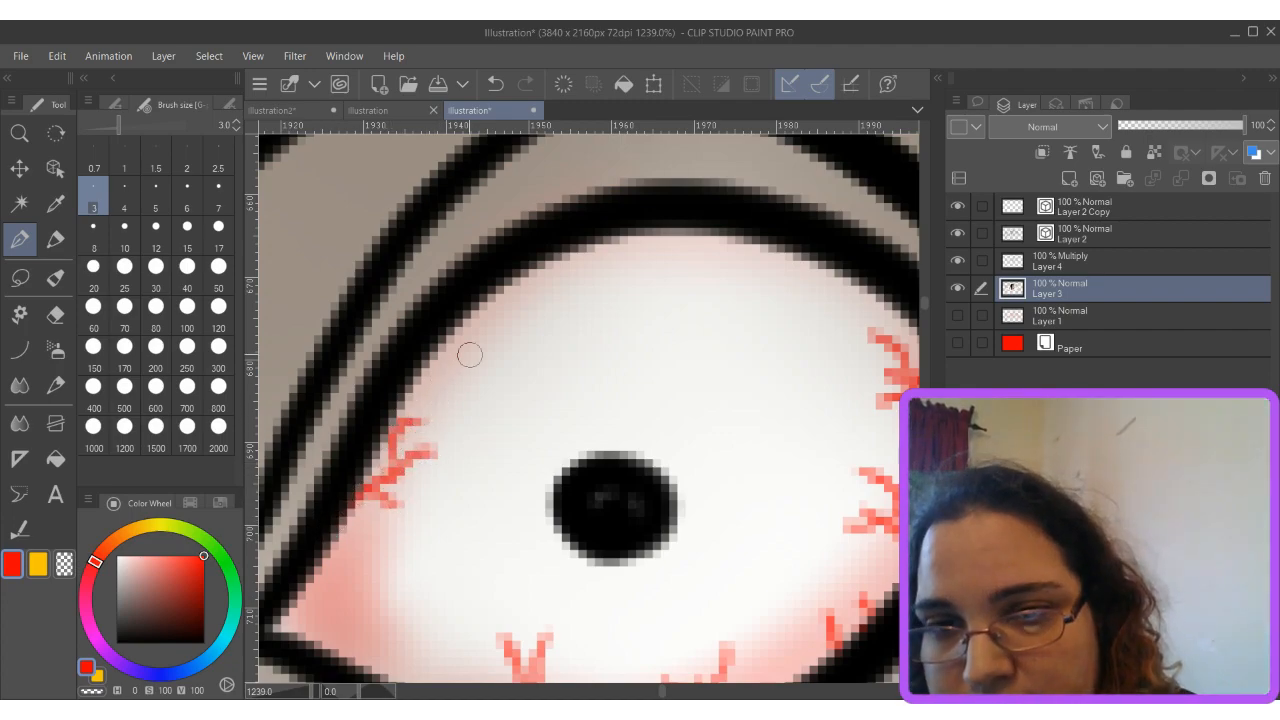
{"action": "mouse_move", "coordinate": [636, 234]}
{"action": "left_mouse_down"}
{"action": "mouse_move", "coordinate": [640, 253]}
{"action": "mouse_move", "coordinate": [598, 263]}
{"action": "mouse_move", "coordinate": [680, 246]}
{"action": "left_mouse_up"}
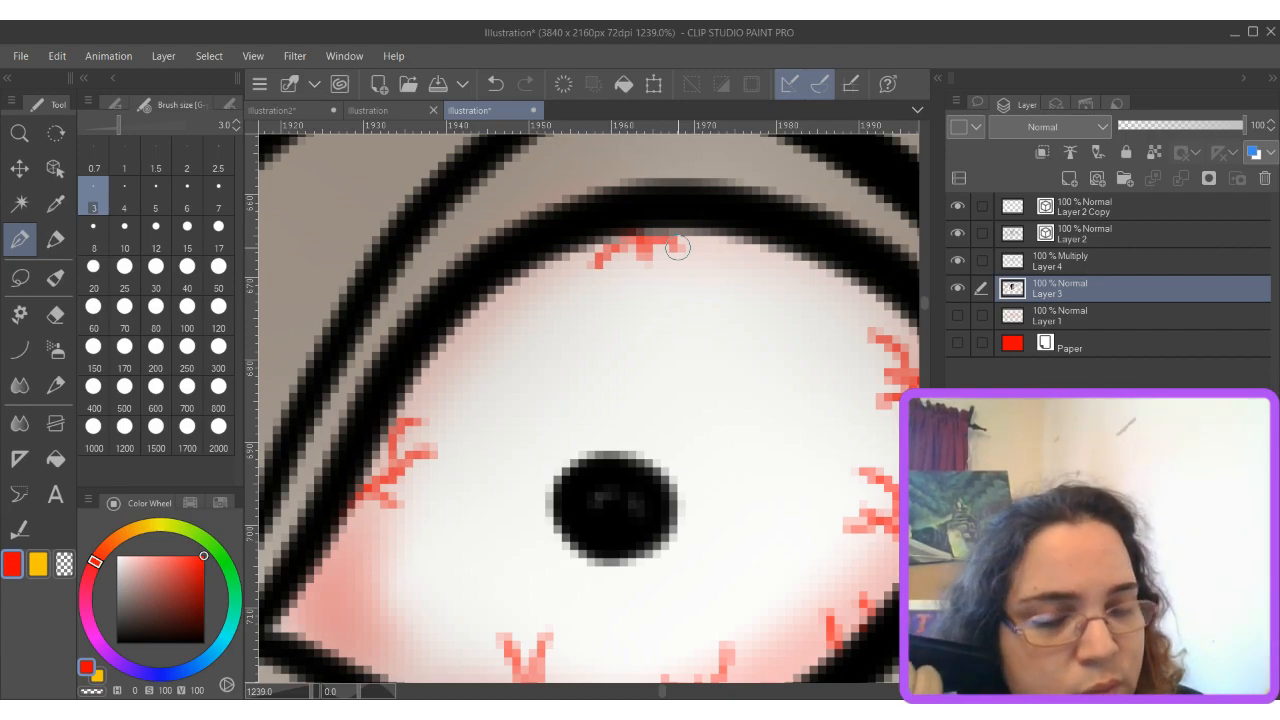
Draw a branching red vein in the eye's inner corner and add small red marks beneath the upper lid.
{"action": "mouse_move", "coordinate": [270, 635]}
{"action": "left_mouse_down"}
{"action": "mouse_move", "coordinate": [353, 584]}
{"action": "mouse_move", "coordinate": [364, 590]}
{"action": "mouse_move", "coordinate": [341, 599]}
{"action": "mouse_move", "coordinate": [375, 621]}
{"action": "left_mouse_up"}
{"action": "left_click_drag", "start_coordinate": [366, 537], "coordinate": [375, 622]}
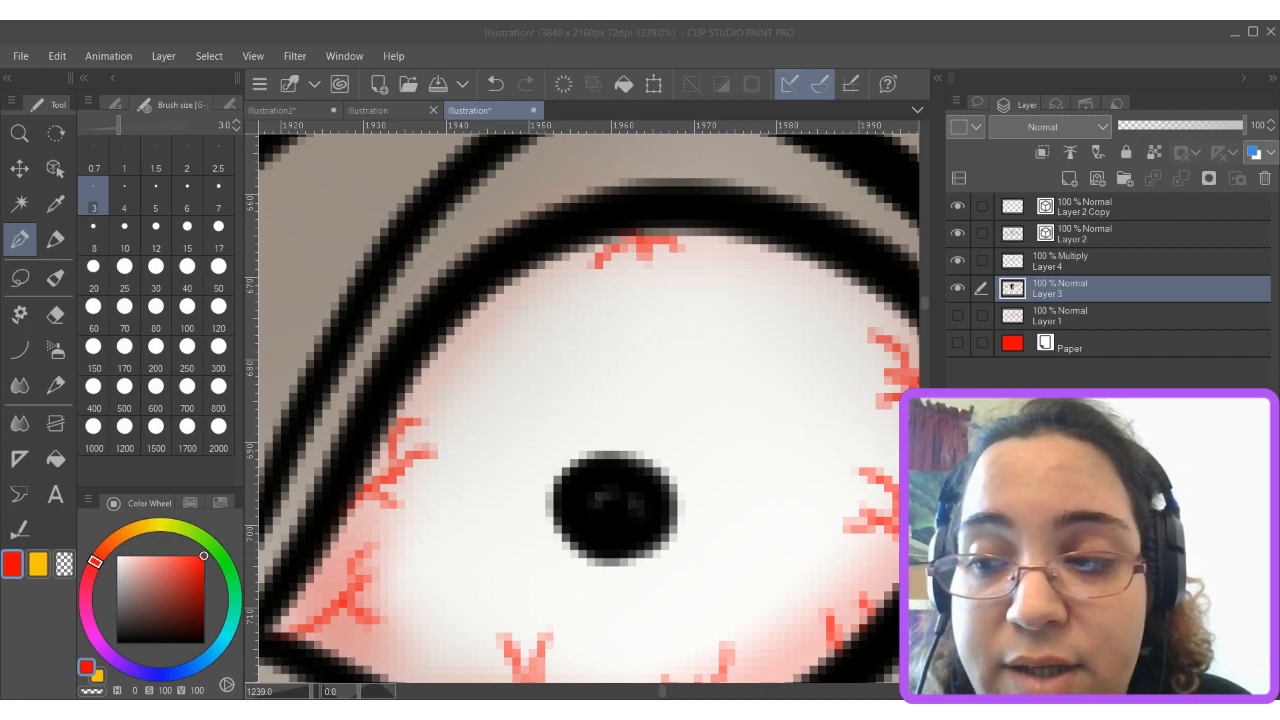
{"action": "left_click", "coordinate": [720, 242]}
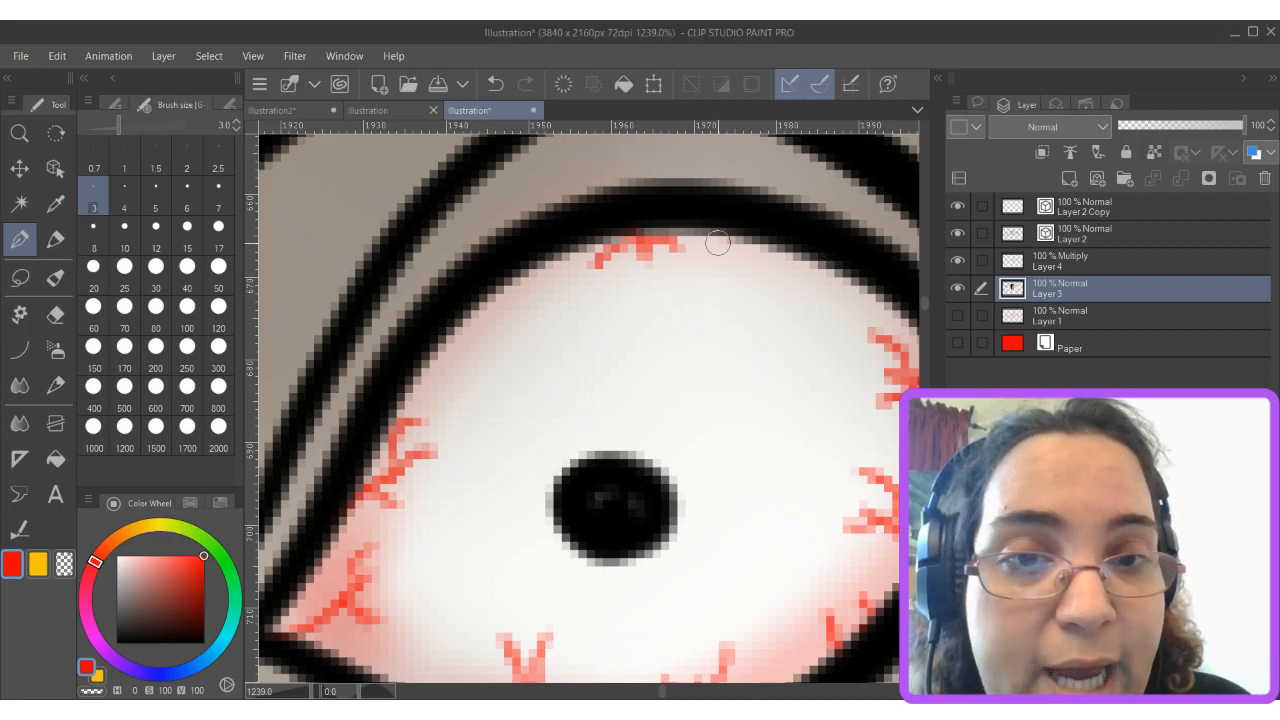
{"action": "left_click", "coordinate": [755, 257]}
{"action": "scroll", "coordinate": [430, 540], "scroll_direction": "down", "scroll_amount": 5}
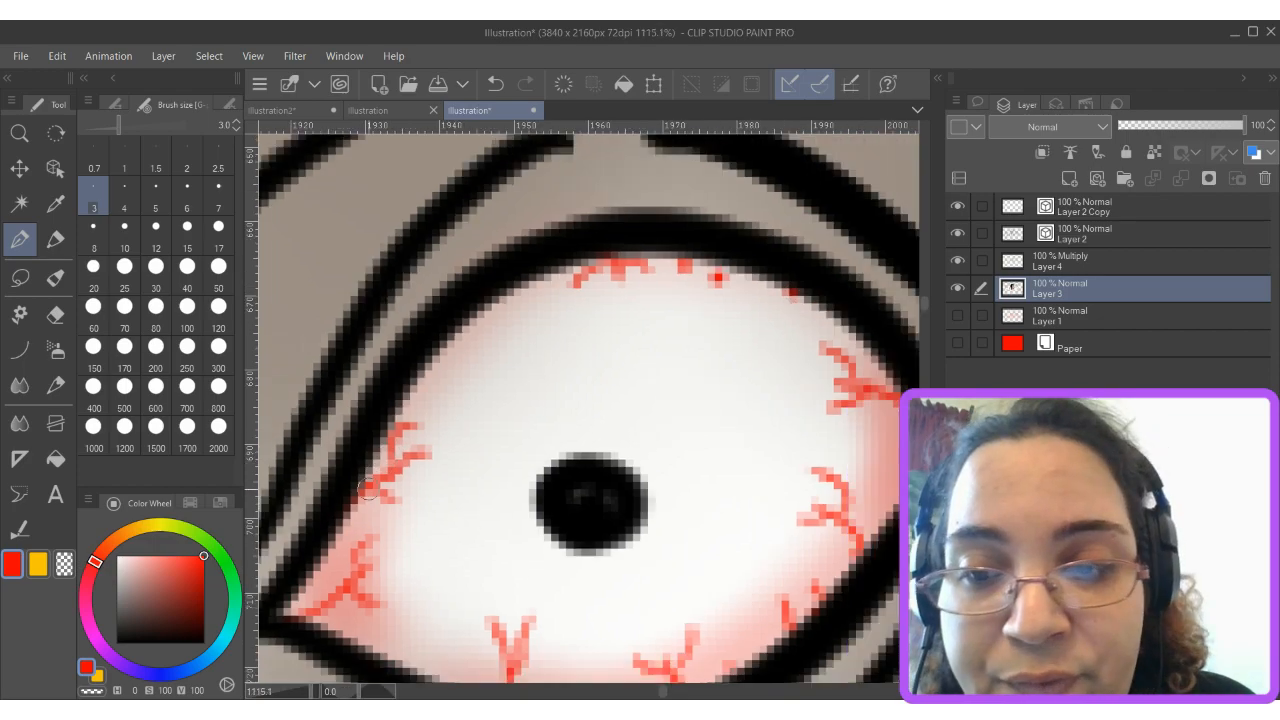
{"action": "scroll", "coordinate": [772, 501], "scroll_direction": "down", "scroll_amount": 8}
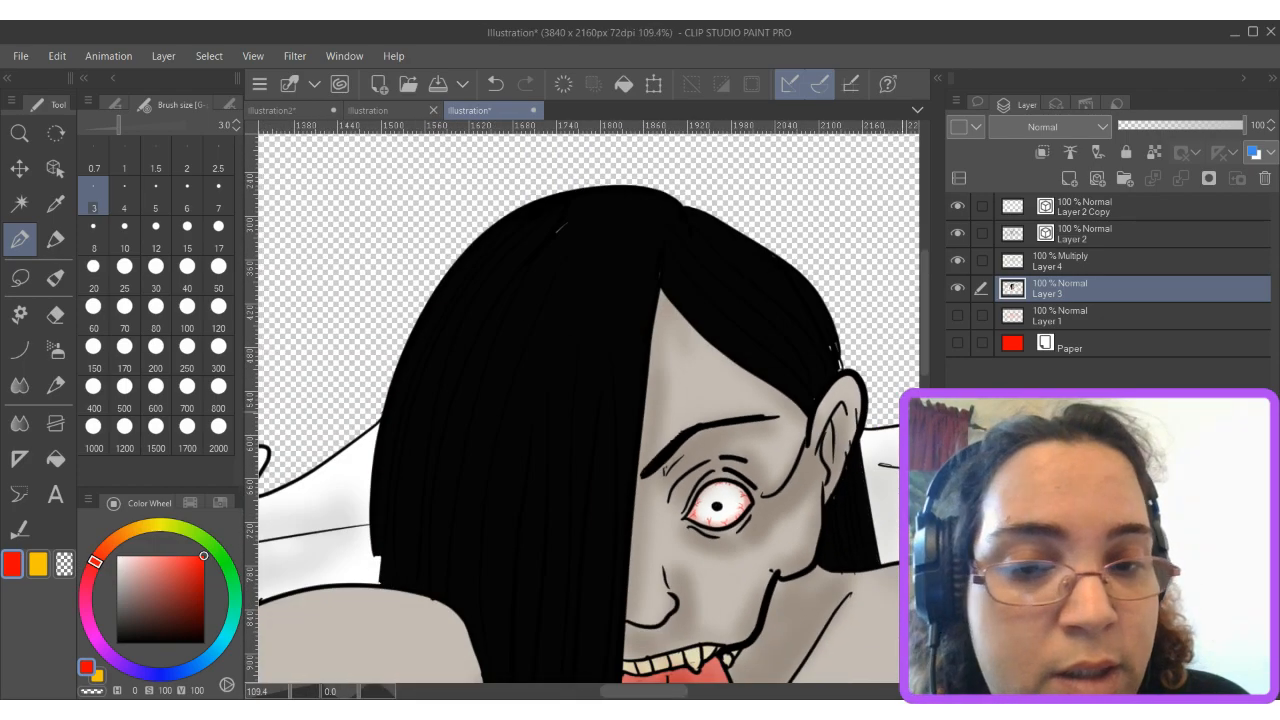
Sample the cream tooth color and airbrush shading onto the large fang on the Multiply layer, Layer 4, at size 15.
{"action": "left_click_drag", "start_coordinate": [925, 328], "coordinate": [925, 383]}
{"action": "scroll", "coordinate": [720, 420], "scroll_direction": "up", "scroll_amount": 5}
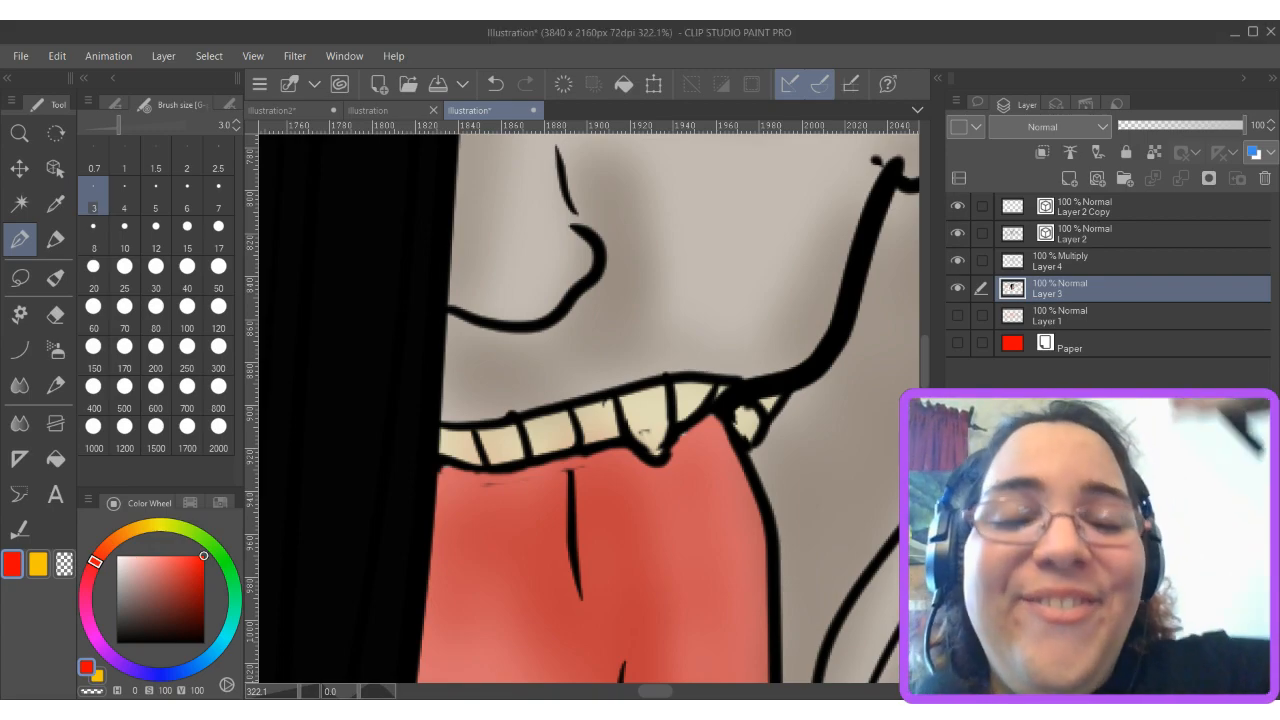
{"action": "left_click", "coordinate": [648, 413], "text": "alt"}
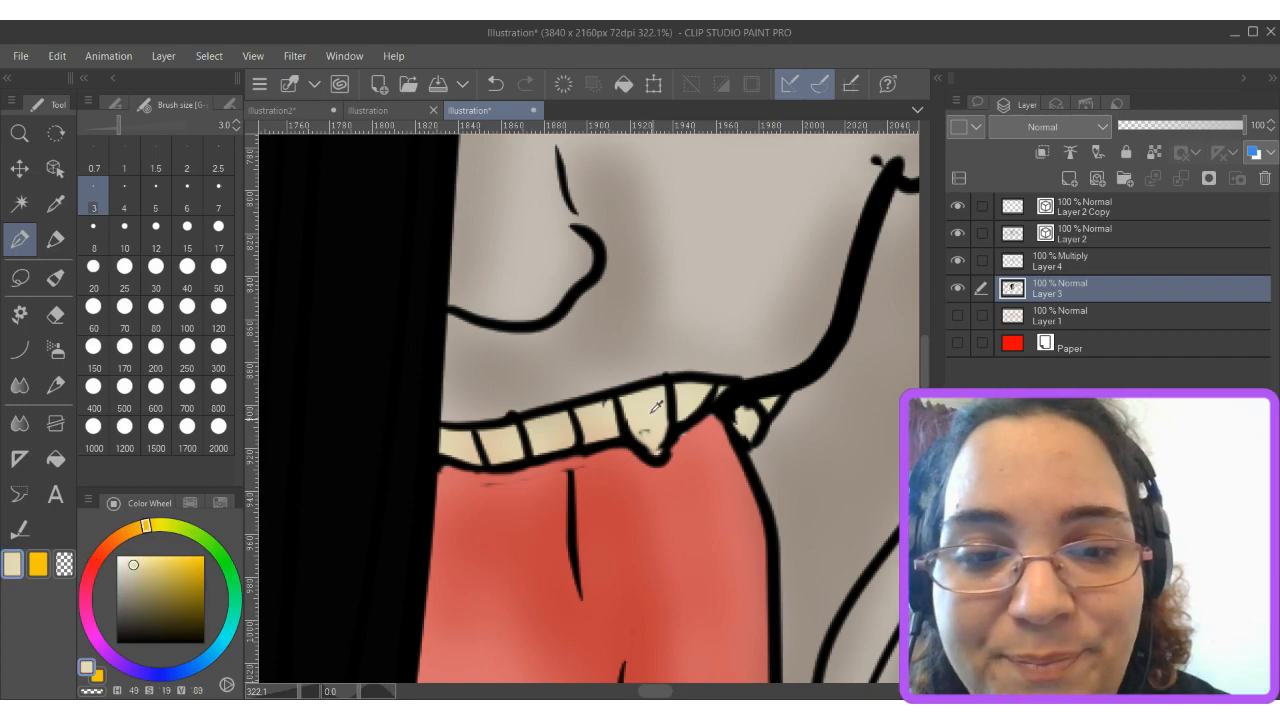
{"action": "key", "text": "alt+bracketright"}
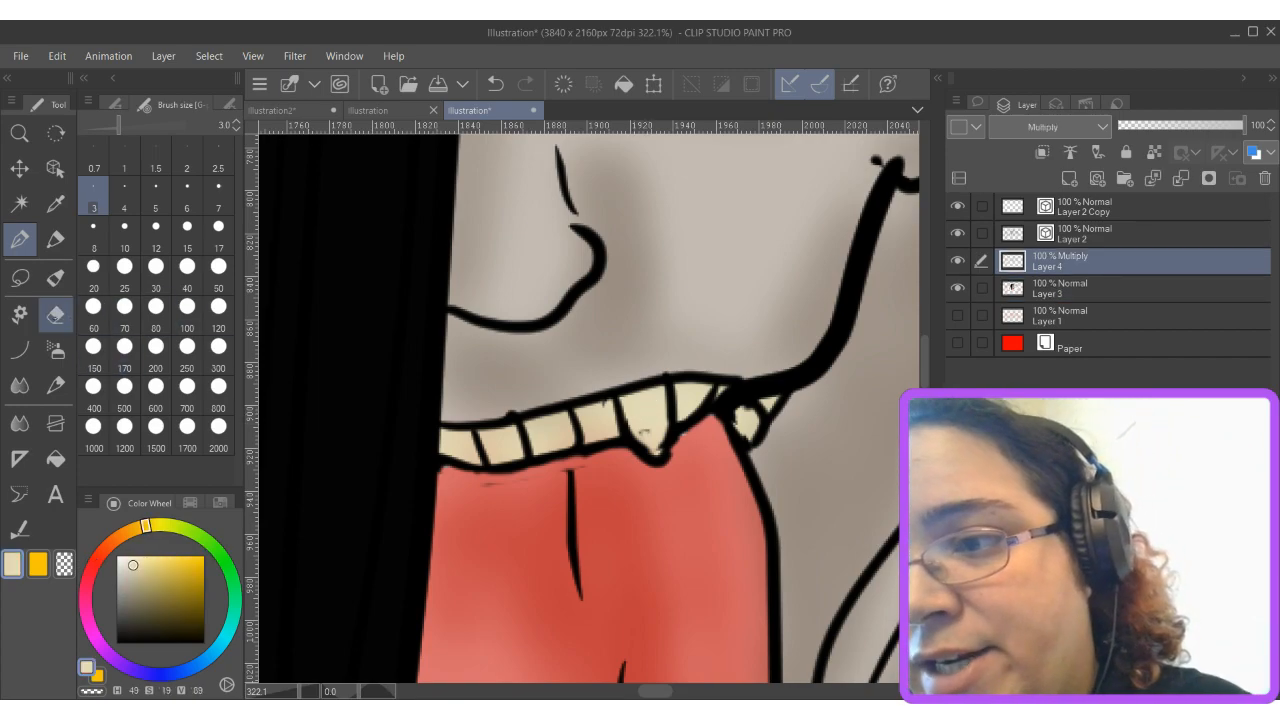
{"action": "left_click", "coordinate": [56, 348]}
{"action": "left_click", "coordinate": [187, 226]}
{"action": "mouse_move", "coordinate": [657, 410]}
{"action": "left_mouse_down"}
{"action": "mouse_move", "coordinate": [645, 427]}
{"action": "mouse_move", "coordinate": [659, 445]}
{"action": "left_mouse_up"}
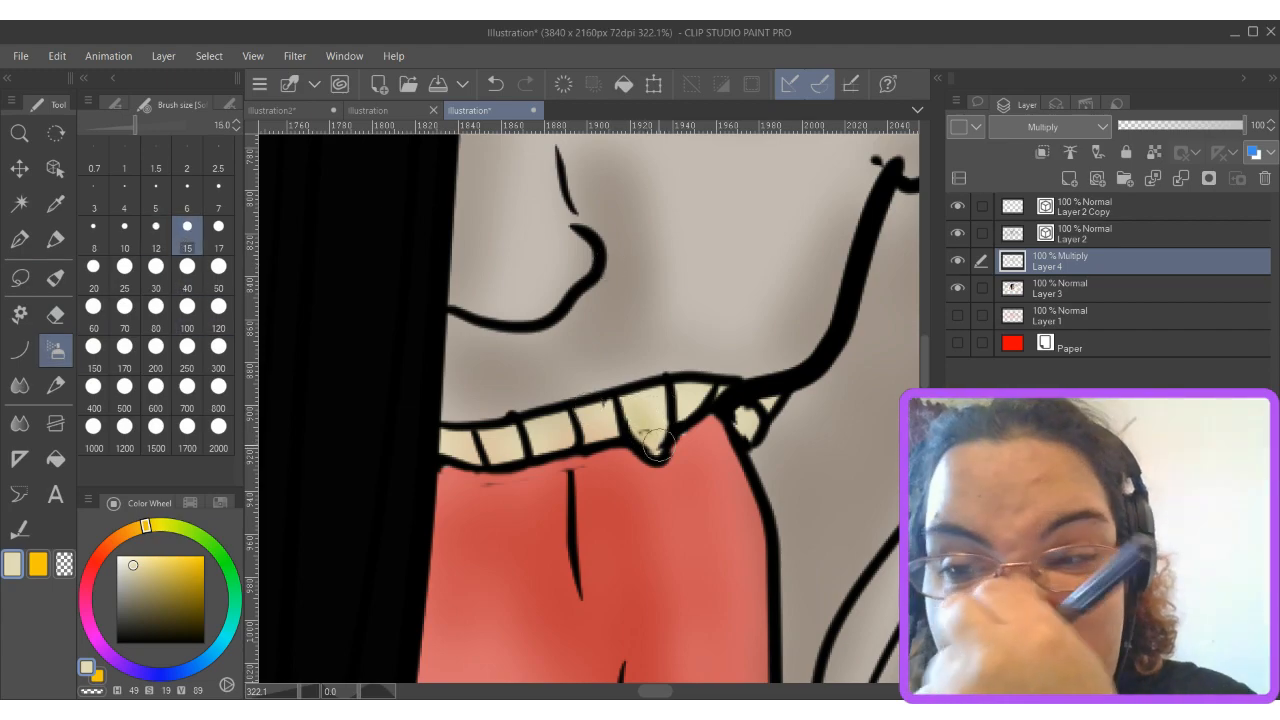
Airbrush cream shading at size 8 along the edges of the remaining upper teeth.
{"action": "key", "text": "bracketright"}
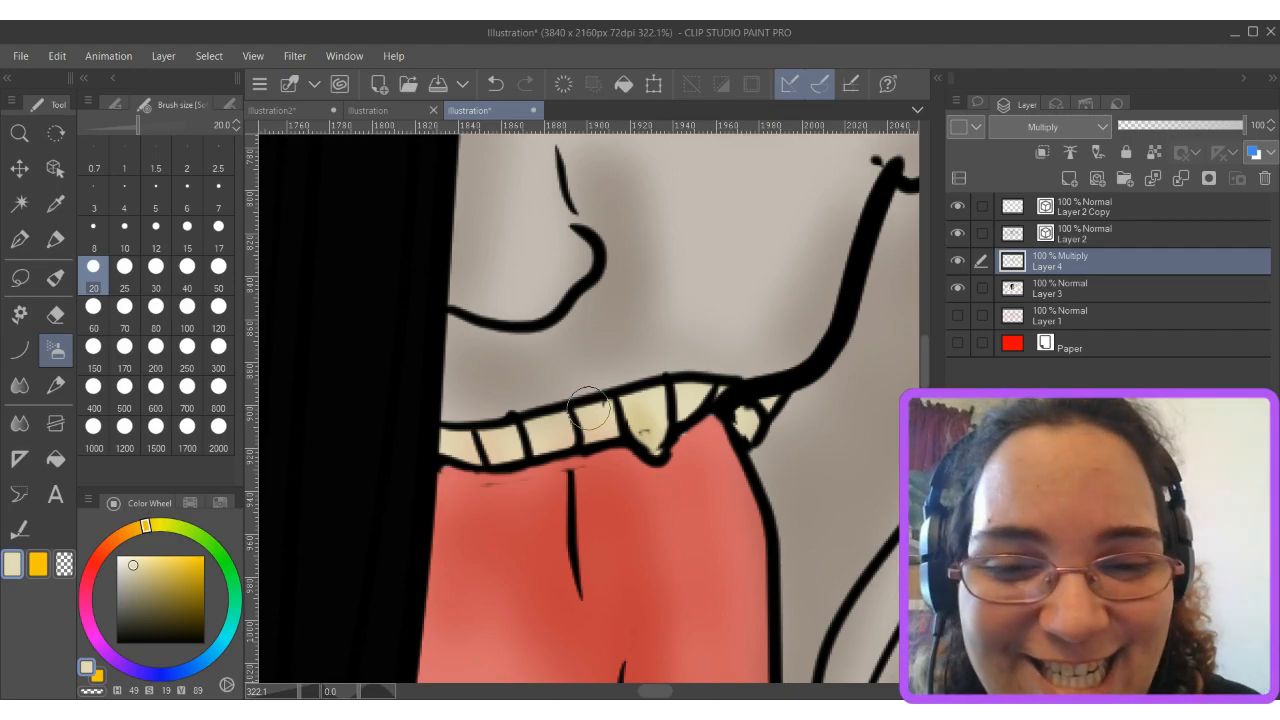
{"action": "key", "text": "bracketleft"}
{"action": "key", "text": "bracketleft"}
{"action": "key", "text": "bracketleft"}
{"action": "key", "text": "bracketleft"}
{"action": "key", "text": "bracketleft"}
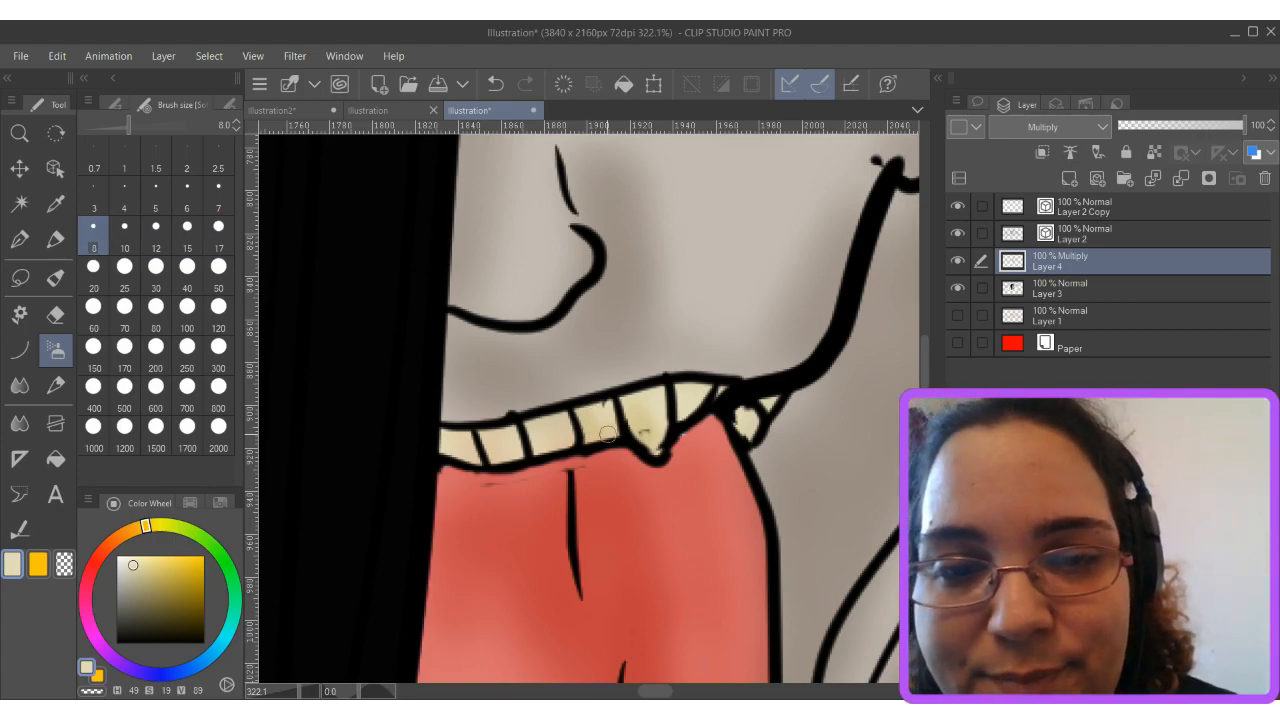
{"action": "mouse_move", "coordinate": [535, 437]}
{"action": "left_mouse_down"}
{"action": "mouse_move", "coordinate": [569, 421]}
{"action": "mouse_move", "coordinate": [625, 408]}
{"action": "mouse_move", "coordinate": [619, 439]}
{"action": "left_mouse_up"}
{"action": "mouse_move", "coordinate": [671, 391]}
{"action": "left_mouse_down"}
{"action": "mouse_move", "coordinate": [663, 417]}
{"action": "mouse_move", "coordinate": [679, 402]}
{"action": "mouse_move", "coordinate": [679, 421]}
{"action": "left_mouse_up"}
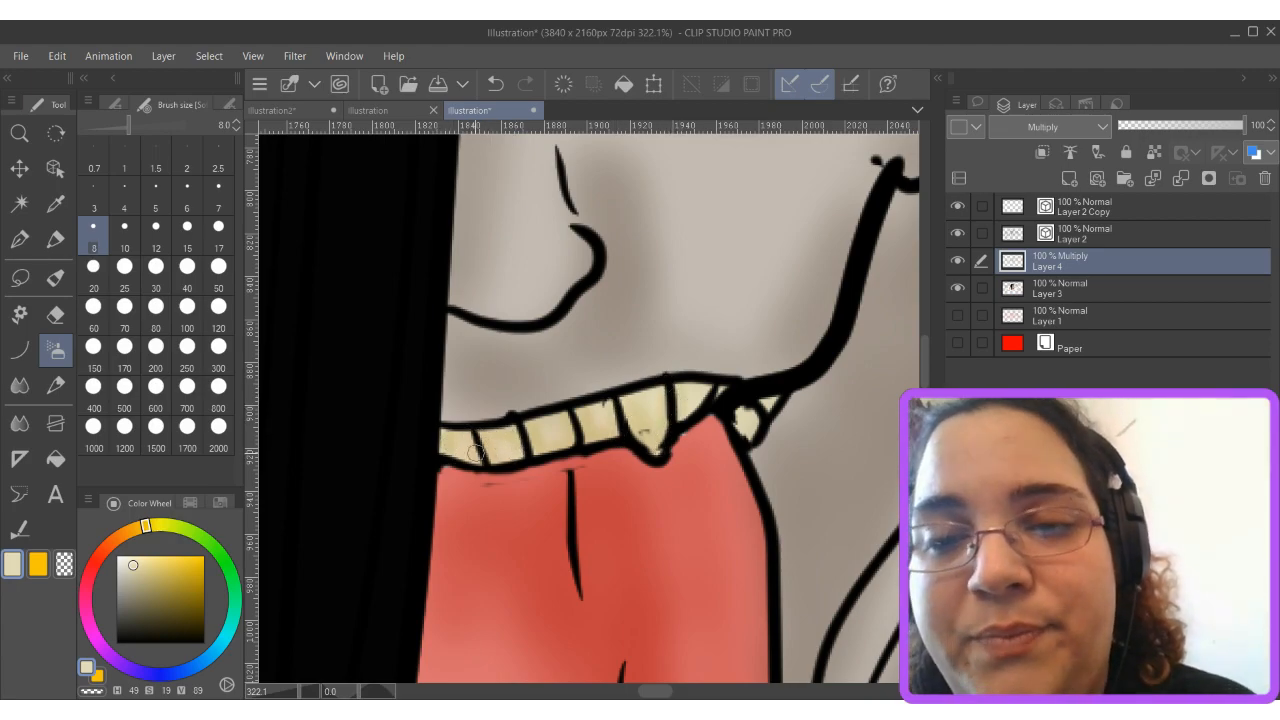
Sample the grey-brown skin shadow and airbrush at size 30 beneath and around the nose.
{"action": "left_click", "coordinate": [453, 339], "text": "alt"}
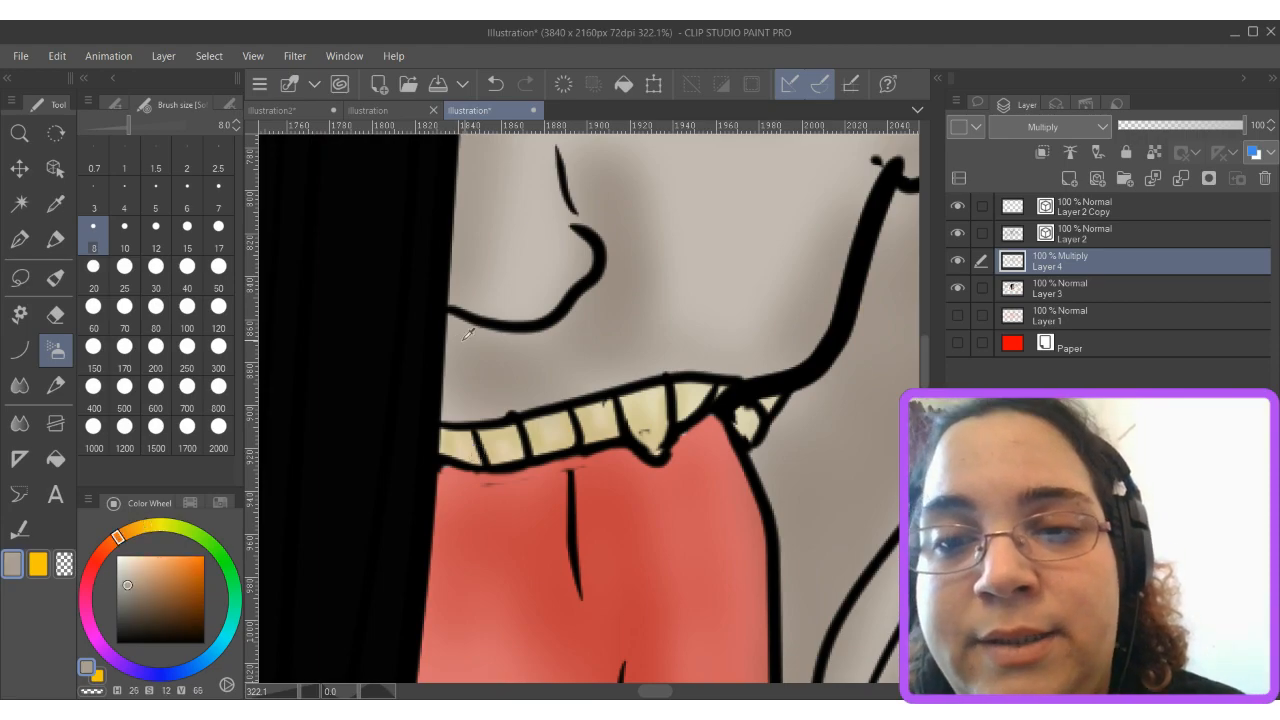
{"action": "left_click", "coordinate": [156, 266]}
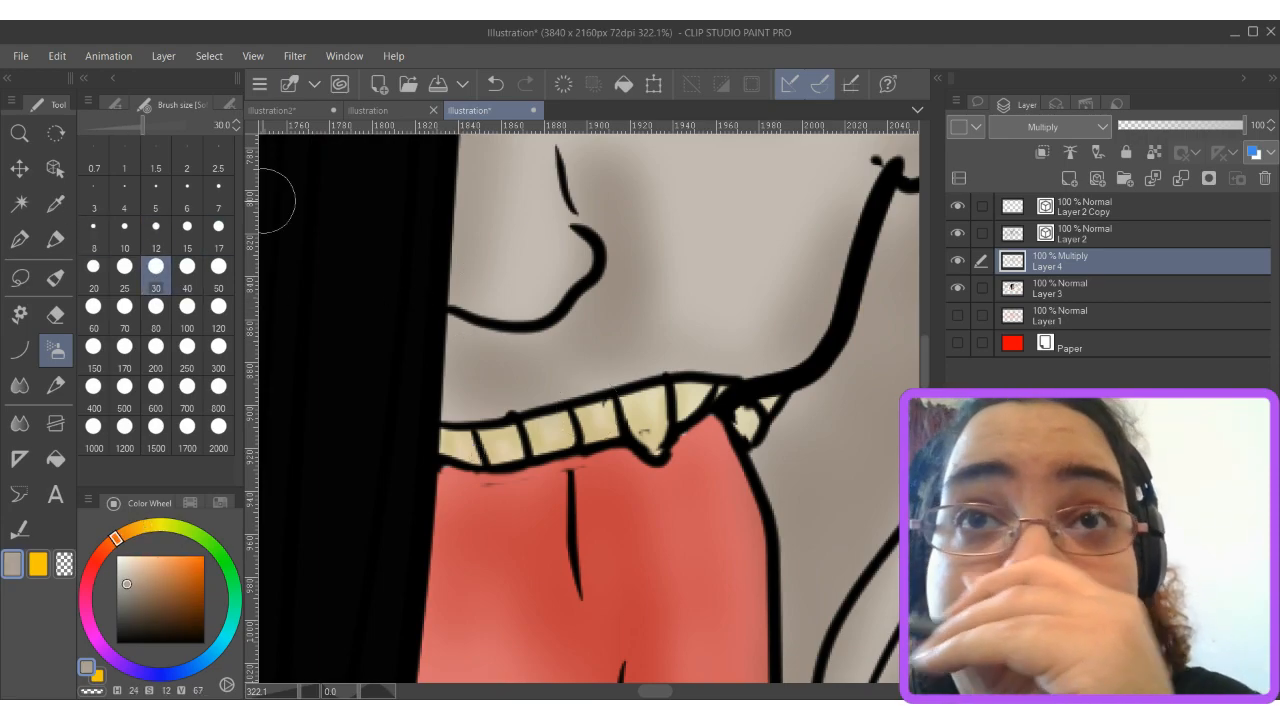
{"action": "mouse_move", "coordinate": [494, 340]}
{"action": "left_mouse_down"}
{"action": "mouse_move", "coordinate": [552, 330]}
{"action": "mouse_move", "coordinate": [586, 305]}
{"action": "mouse_move", "coordinate": [600, 272]}
{"action": "mouse_move", "coordinate": [580, 215]}
{"action": "mouse_move", "coordinate": [586, 166]}
{"action": "mouse_move", "coordinate": [537, 149]}
{"action": "mouse_move", "coordinate": [592, 255]}
{"action": "left_mouse_up"}
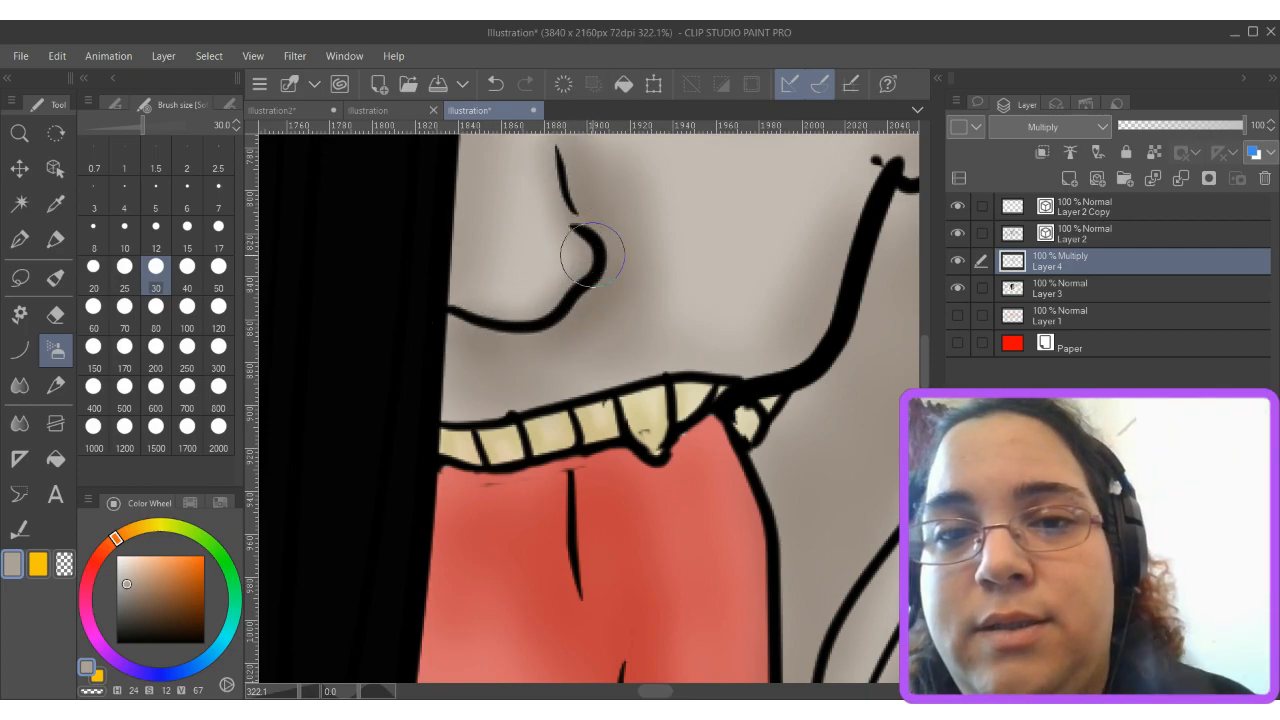
Airbrush soft grey-brown shadow at size 30 under the eye, around its outer side and across the brow area.
{"action": "scroll", "coordinate": [592, 255], "scroll_direction": "up", "scroll_amount": 5}
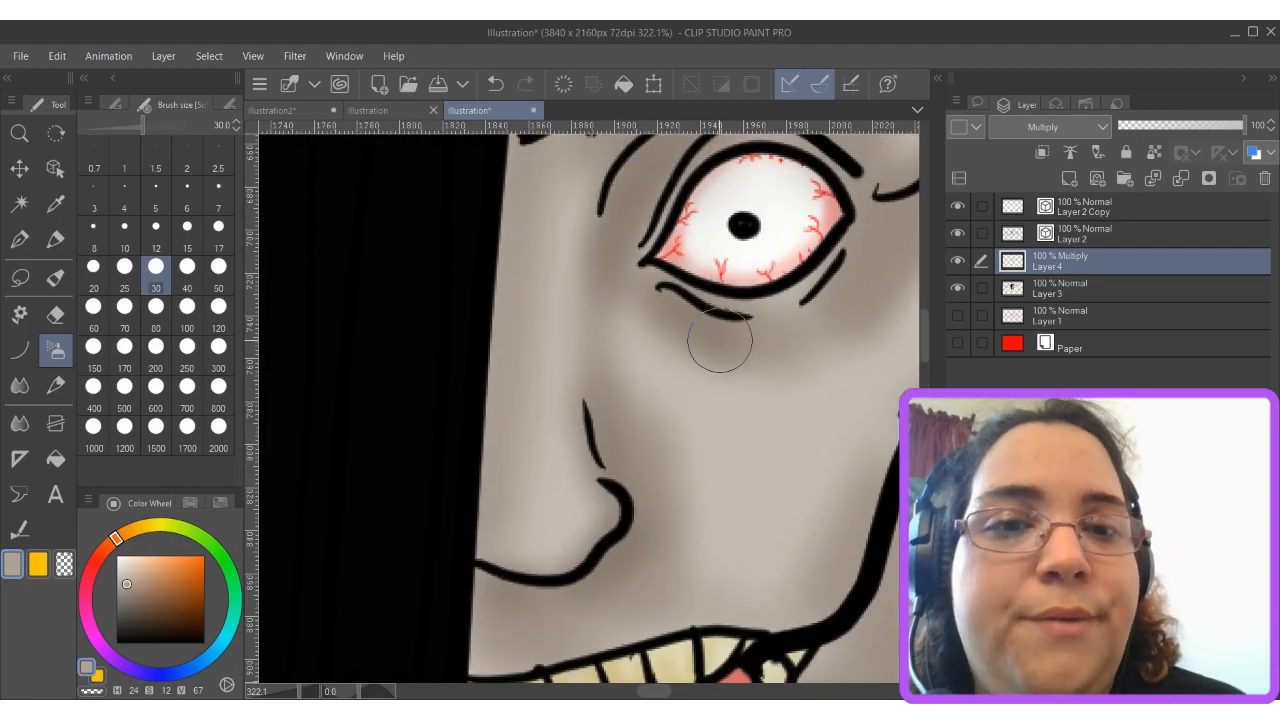
{"action": "left_click_drag", "start_coordinate": [731, 346], "coordinate": [826, 292]}
{"action": "left_click_drag", "start_coordinate": [876, 242], "coordinate": [776, 452]}
{"action": "mouse_move", "coordinate": [534, 306]}
{"action": "left_mouse_down"}
{"action": "mouse_move", "coordinate": [580, 266]}
{"action": "mouse_move", "coordinate": [781, 215]}
{"action": "mouse_move", "coordinate": [655, 297]}
{"action": "left_mouse_up"}
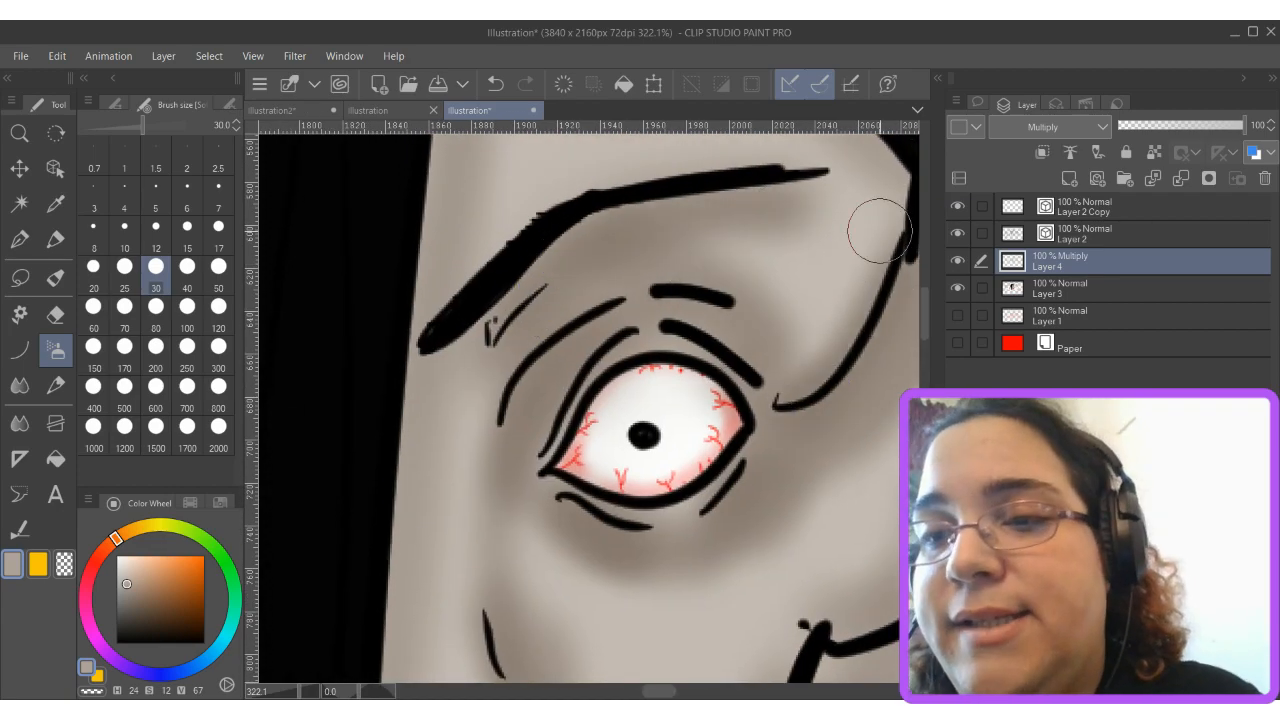
Sample a darker skin shadow and airbrush at size 20 under the eyebrow and around the eyelid creases and lower lid.
{"action": "left_click", "coordinate": [93, 266]}
{"action": "left_click", "coordinate": [569, 272], "text": "alt"}
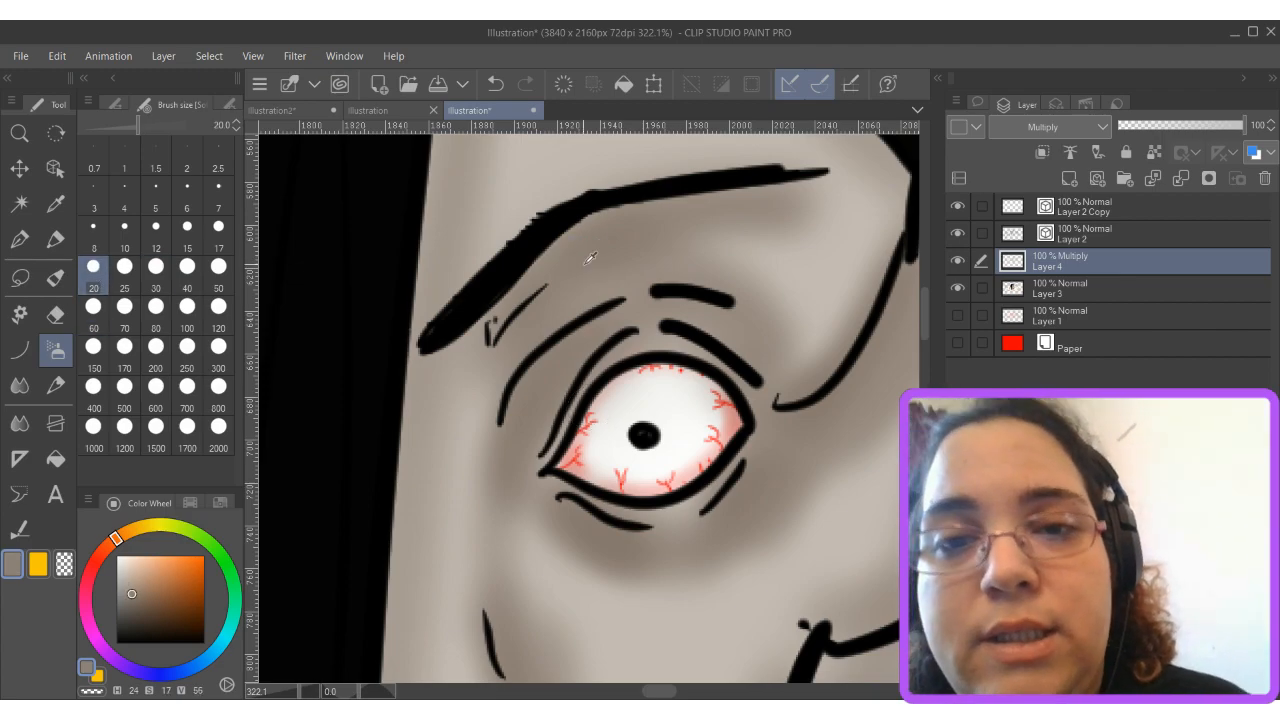
{"action": "mouse_move", "coordinate": [460, 340]}
{"action": "left_mouse_down"}
{"action": "mouse_move", "coordinate": [495, 331]}
{"action": "mouse_move", "coordinate": [532, 296]}
{"action": "left_mouse_up"}
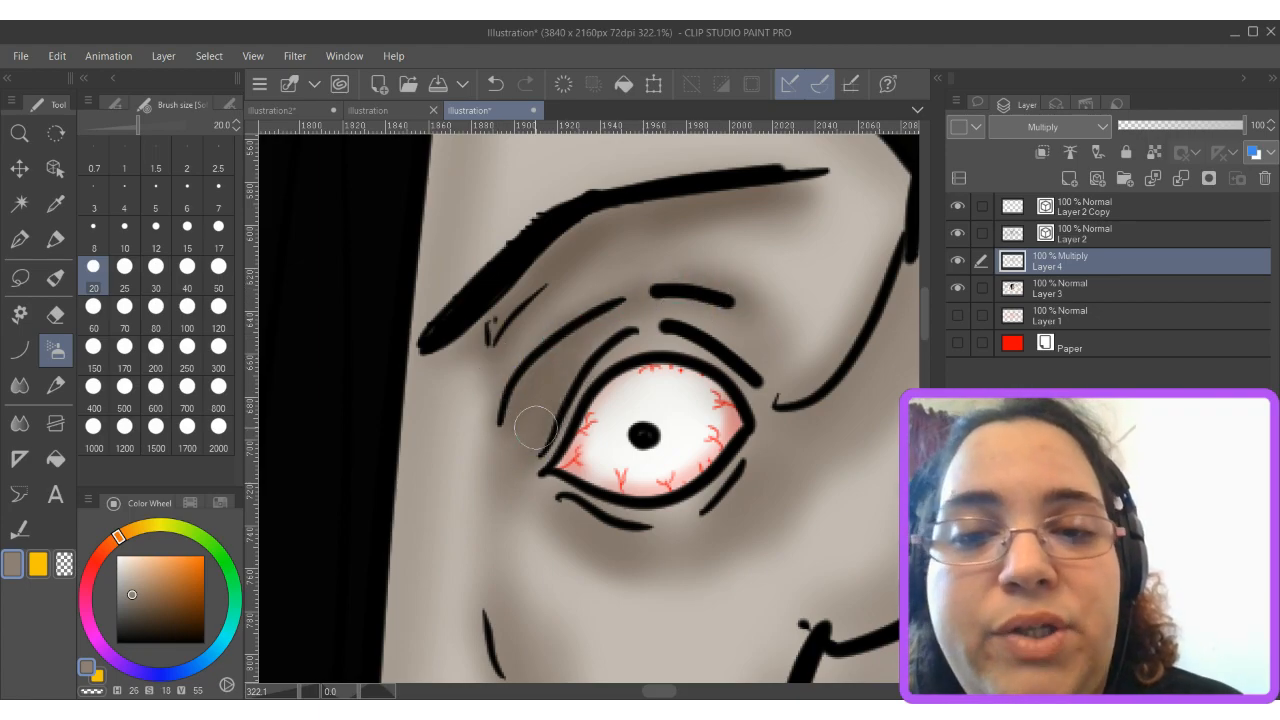
{"action": "mouse_move", "coordinate": [557, 511]}
{"action": "left_mouse_down"}
{"action": "mouse_move", "coordinate": [620, 535]}
{"action": "mouse_move", "coordinate": [720, 510]}
{"action": "mouse_move", "coordinate": [740, 470]}
{"action": "left_mouse_up"}
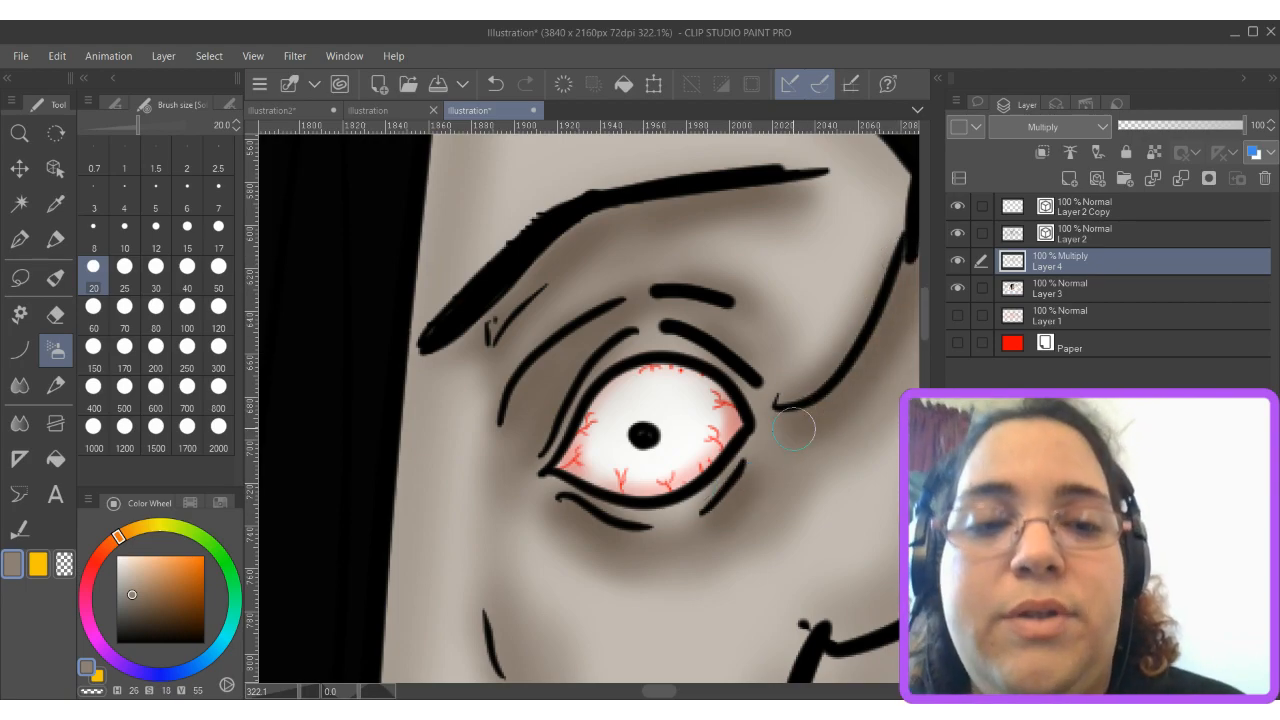
Airbrush the darker shadow along the nose, the hairline on the forehead, the jaw and above the upper teeth.
{"action": "scroll", "coordinate": [680, 355], "scroll_direction": "down", "scroll_amount": 5}
{"action": "mouse_move", "coordinate": [474, 390]}
{"action": "left_mouse_down"}
{"action": "mouse_move", "coordinate": [488, 405]}
{"action": "mouse_move", "coordinate": [430, 485]}
{"action": "mouse_move", "coordinate": [355, 467]}
{"action": "mouse_move", "coordinate": [348, 540]}
{"action": "mouse_move", "coordinate": [350, 412]}
{"action": "mouse_move", "coordinate": [396, 580]}
{"action": "mouse_move", "coordinate": [423, 217]}
{"action": "mouse_move", "coordinate": [387, 681]}
{"action": "mouse_move", "coordinate": [438, 205]}
{"action": "left_mouse_up"}
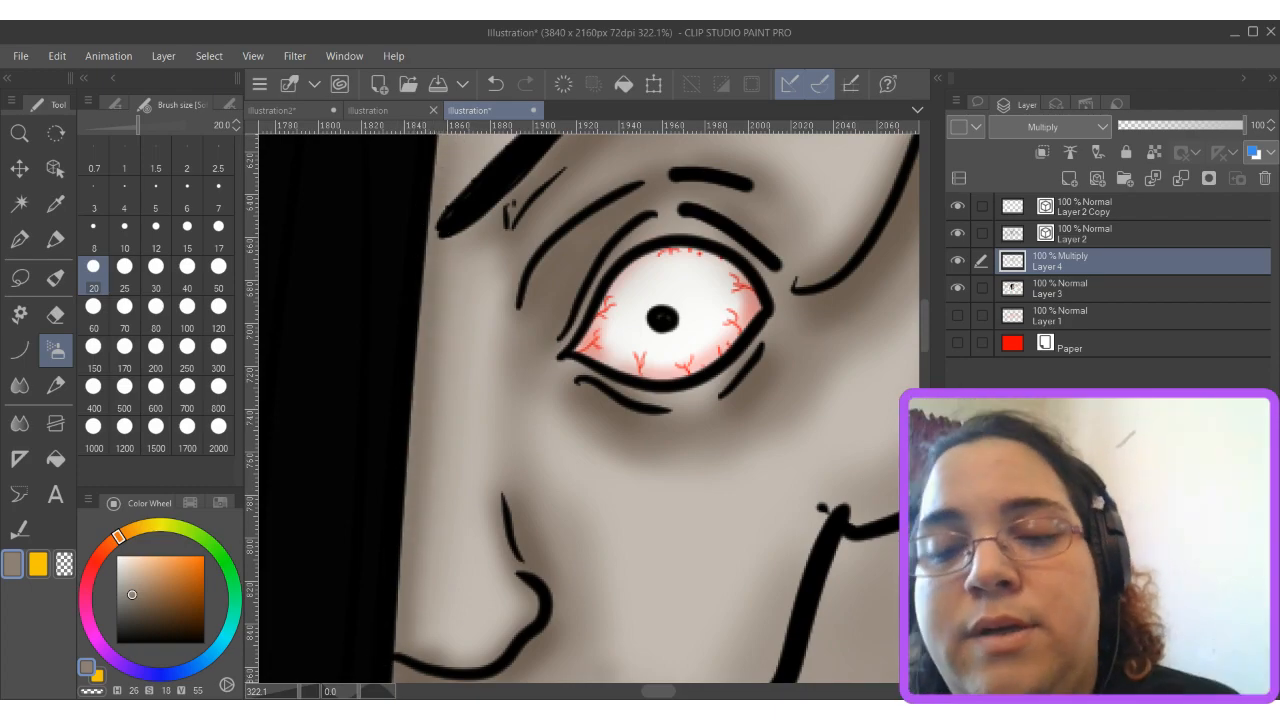
{"action": "key", "text": "ctrl+alt+0"}
{"action": "mouse_move", "coordinate": [624, 270]}
{"action": "left_mouse_down"}
{"action": "mouse_move", "coordinate": [624, 130]}
{"action": "mouse_move", "coordinate": [606, 324]}
{"action": "mouse_move", "coordinate": [618, 320]}
{"action": "left_mouse_up"}
{"action": "mouse_move", "coordinate": [646, 152]}
{"action": "left_mouse_down"}
{"action": "mouse_move", "coordinate": [756, 244]}
{"action": "mouse_move", "coordinate": [654, 170]}
{"action": "mouse_move", "coordinate": [762, 262]}
{"action": "mouse_move", "coordinate": [740, 326]}
{"action": "mouse_move", "coordinate": [800, 250]}
{"action": "mouse_move", "coordinate": [786, 328]}
{"action": "left_mouse_up"}
{"action": "mouse_move", "coordinate": [738, 395]}
{"action": "left_mouse_down"}
{"action": "mouse_move", "coordinate": [768, 390]}
{"action": "mouse_move", "coordinate": [703, 470]}
{"action": "left_mouse_up"}
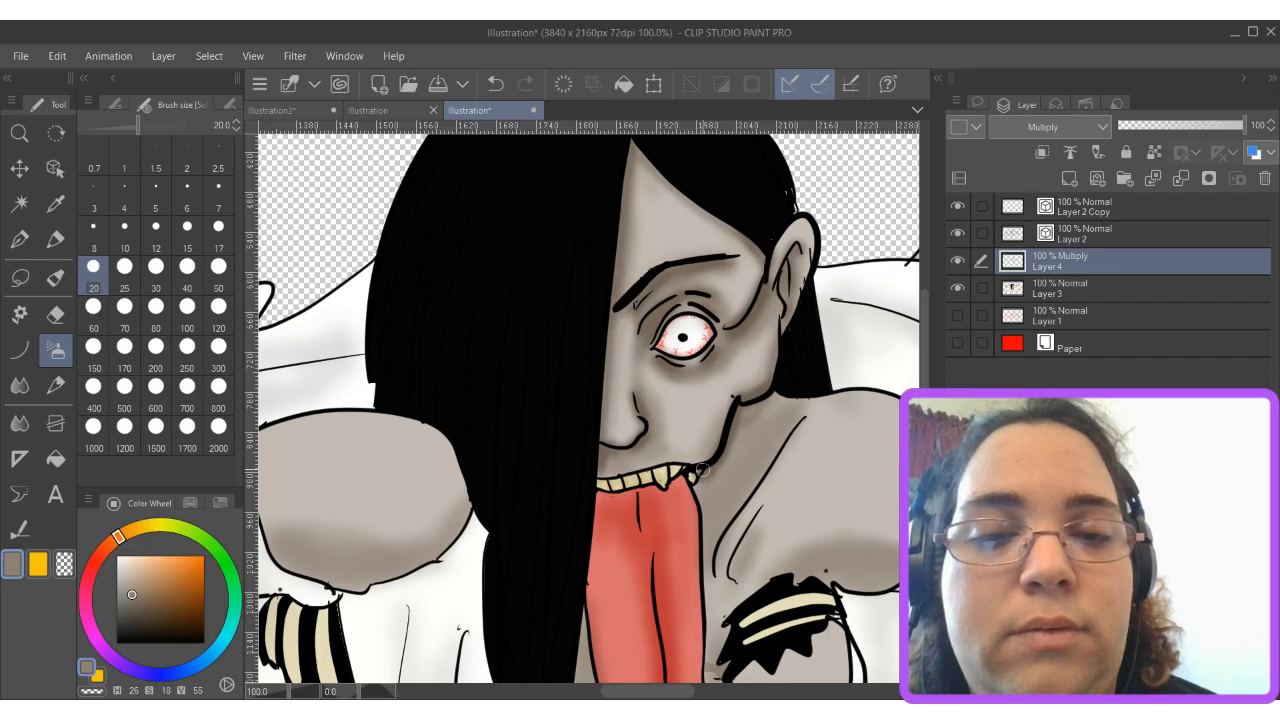
{"action": "left_click_drag", "start_coordinate": [632, 467], "coordinate": [698, 459]}
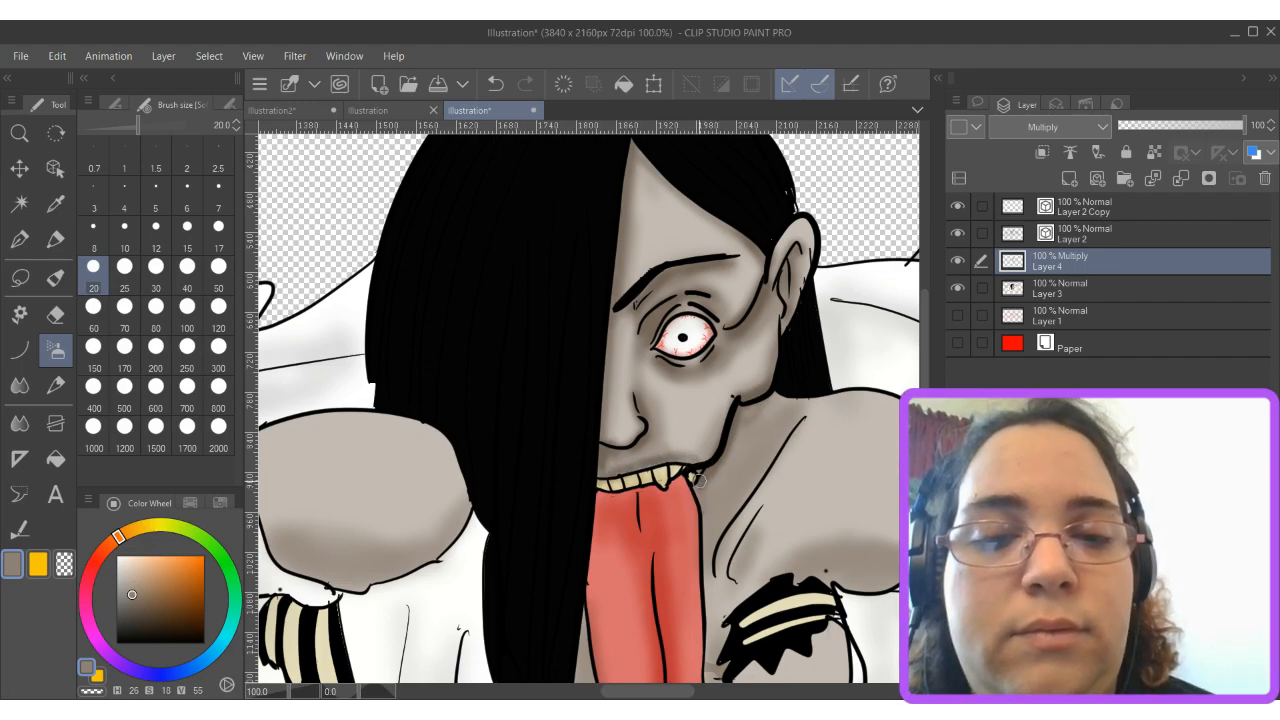
Airbrush dark shadows on the neck, along the shoulder creases and under the other upper arm.
{"action": "mouse_move", "coordinate": [706, 538]}
{"action": "left_mouse_down"}
{"action": "mouse_move", "coordinate": [711, 551]}
{"action": "mouse_move", "coordinate": [798, 414]}
{"action": "mouse_move", "coordinate": [780, 440]}
{"action": "left_mouse_up"}
{"action": "mouse_move", "coordinate": [730, 518]}
{"action": "left_mouse_down"}
{"action": "mouse_move", "coordinate": [792, 436]}
{"action": "mouse_move", "coordinate": [776, 447]}
{"action": "mouse_move", "coordinate": [748, 413]}
{"action": "mouse_move", "coordinate": [718, 455]}
{"action": "left_mouse_up"}
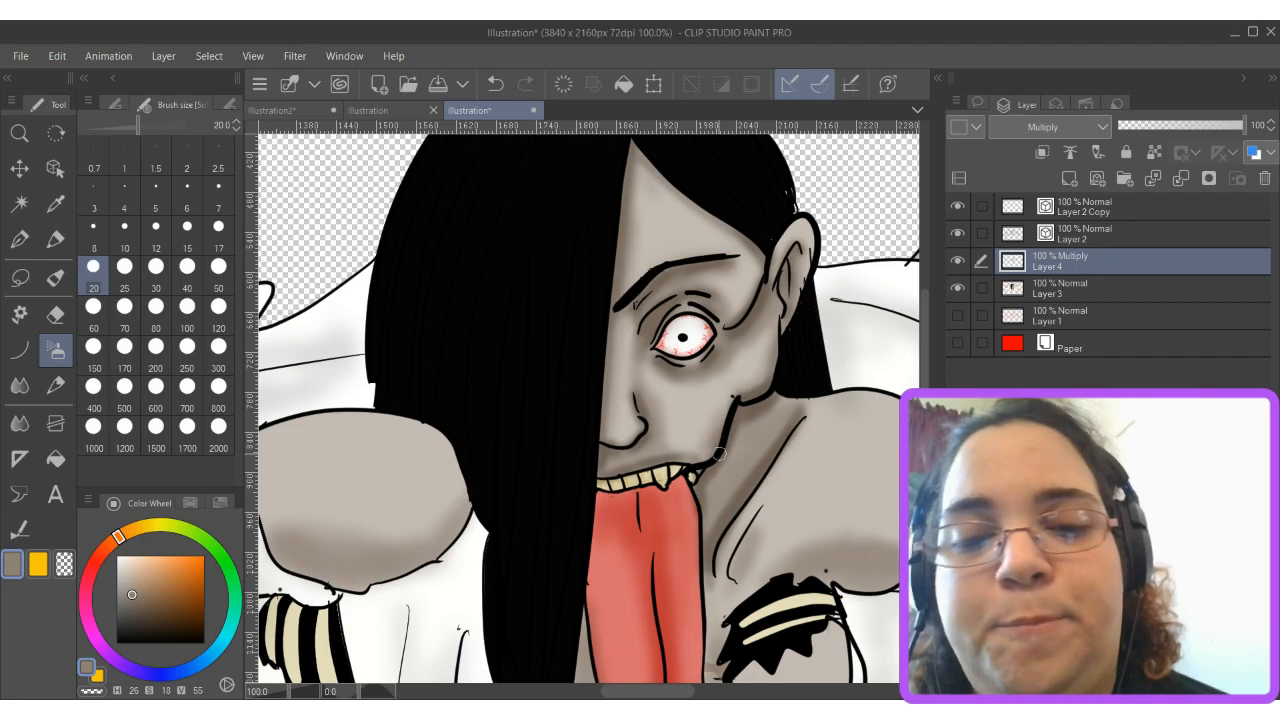
{"action": "mouse_move", "coordinate": [741, 557]}
{"action": "left_mouse_down"}
{"action": "mouse_move", "coordinate": [733, 565]}
{"action": "mouse_move", "coordinate": [770, 495]}
{"action": "left_mouse_up"}
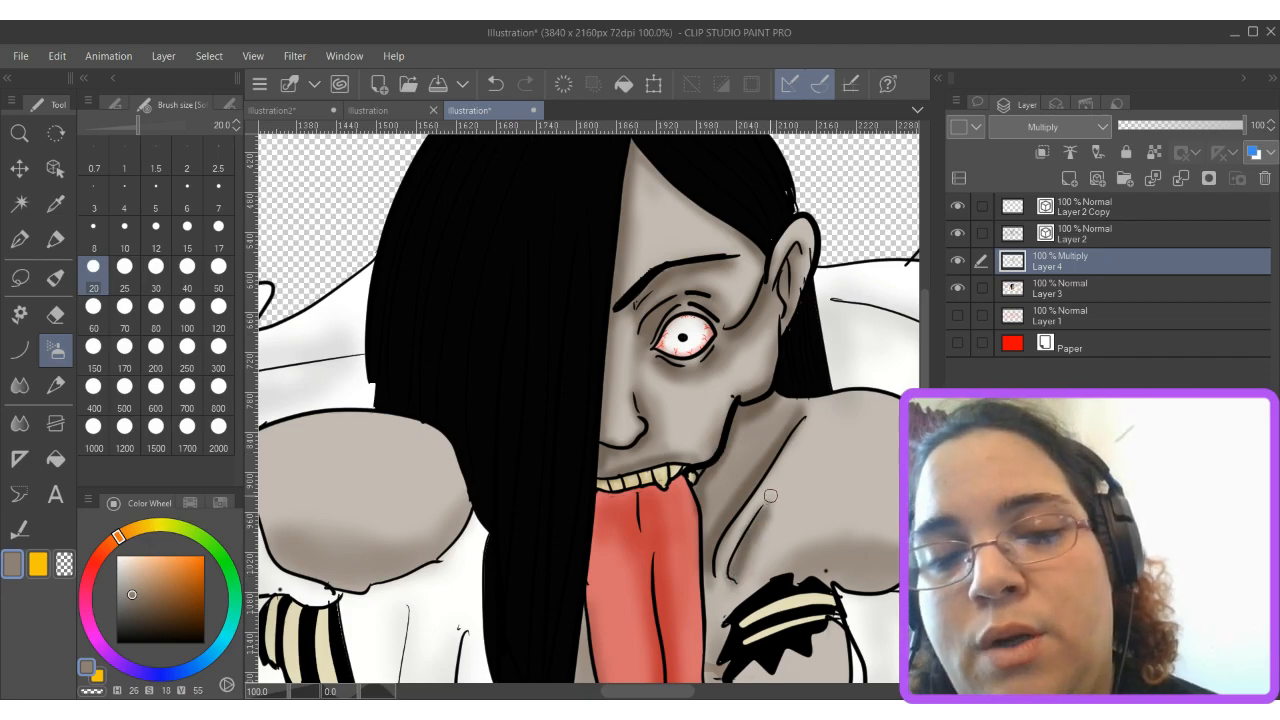
{"action": "mouse_move", "coordinate": [291, 566]}
{"action": "left_mouse_down"}
{"action": "mouse_move", "coordinate": [321, 583]}
{"action": "mouse_move", "coordinate": [340, 569]}
{"action": "mouse_move", "coordinate": [326, 586]}
{"action": "mouse_move", "coordinate": [362, 583]}
{"action": "mouse_move", "coordinate": [433, 546]}
{"action": "mouse_move", "coordinate": [417, 560]}
{"action": "mouse_move", "coordinate": [471, 508]}
{"action": "mouse_move", "coordinate": [441, 541]}
{"action": "left_mouse_up"}
Airbrush dark shadow at size 20 along the wrist, lower edge and fingers of the hand beneath the bare forearm bones.
{"action": "scroll", "coordinate": [441, 541], "scroll_direction": "down", "scroll_amount": 5}
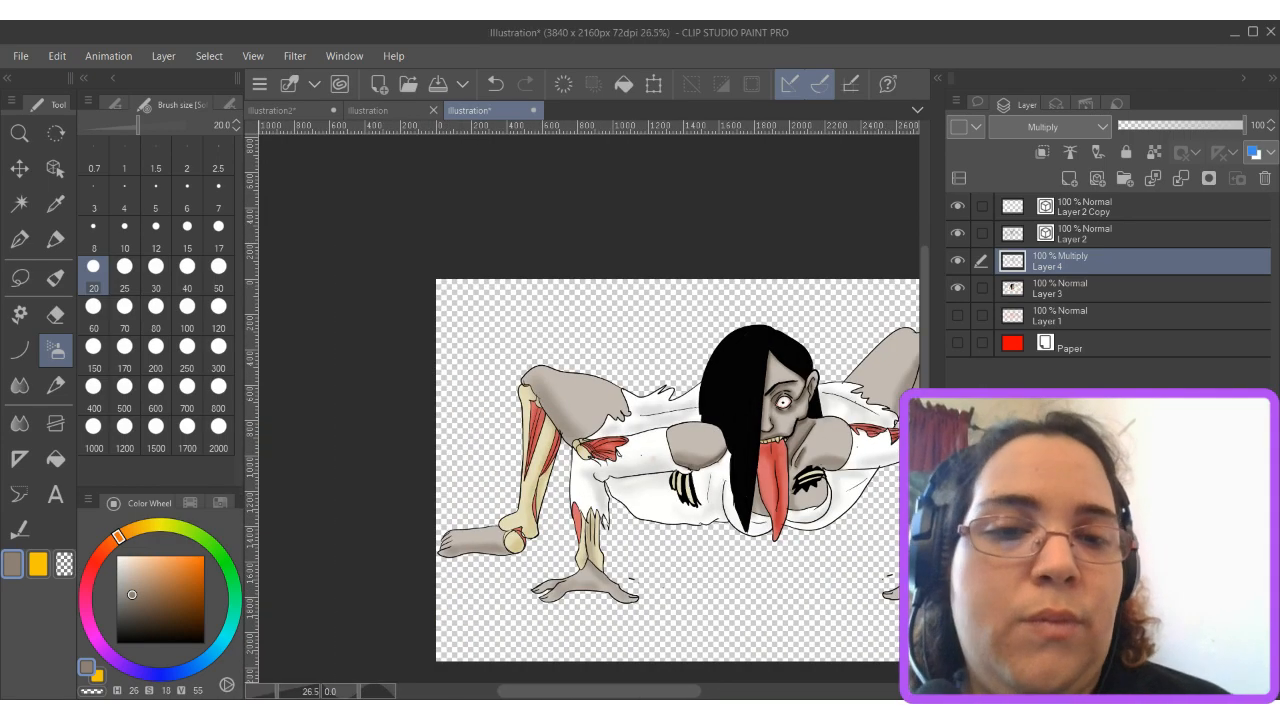
{"action": "scroll", "coordinate": [441, 541], "scroll_direction": "up", "scroll_amount": 4}
{"action": "scroll", "coordinate": [405, 530], "scroll_direction": "up", "scroll_amount": 4}
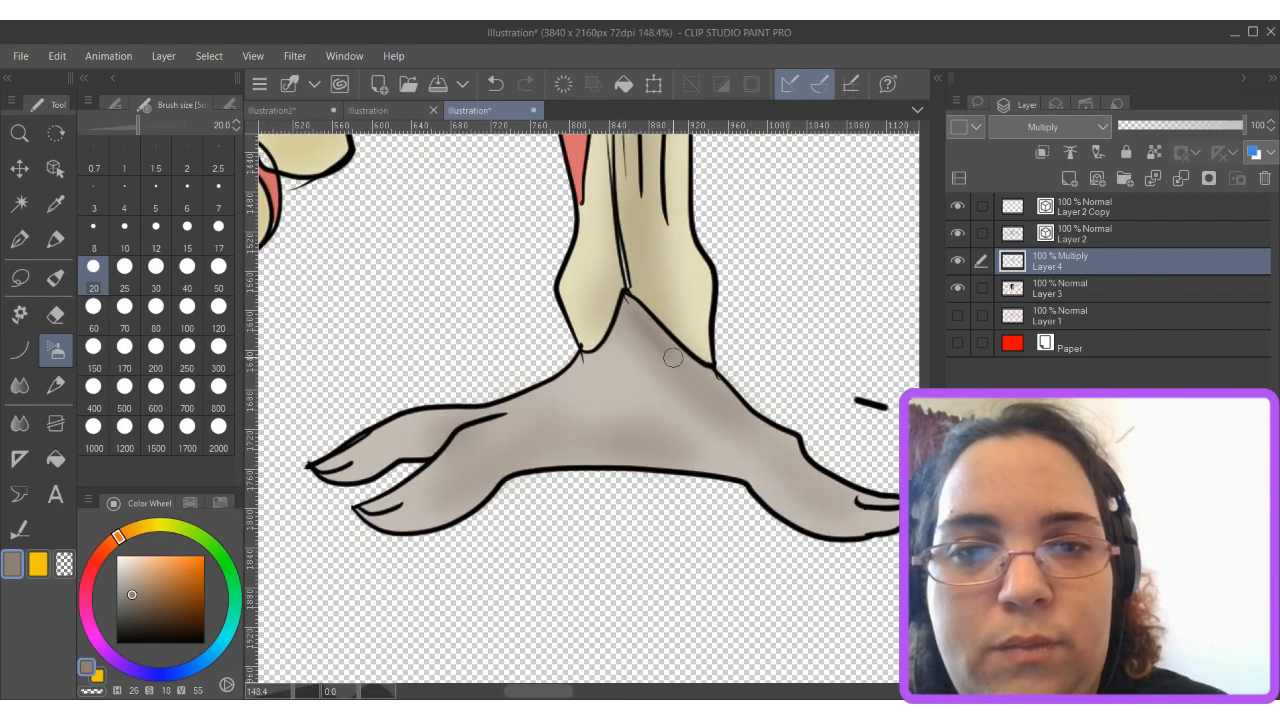
{"action": "mouse_move", "coordinate": [672, 357]}
{"action": "left_mouse_down"}
{"action": "mouse_move", "coordinate": [702, 380]}
{"action": "mouse_move", "coordinate": [650, 338]}
{"action": "mouse_move", "coordinate": [759, 418]}
{"action": "mouse_move", "coordinate": [752, 436]}
{"action": "mouse_move", "coordinate": [736, 398]}
{"action": "mouse_move", "coordinate": [825, 487]}
{"action": "mouse_move", "coordinate": [857, 504]}
{"action": "left_mouse_up"}
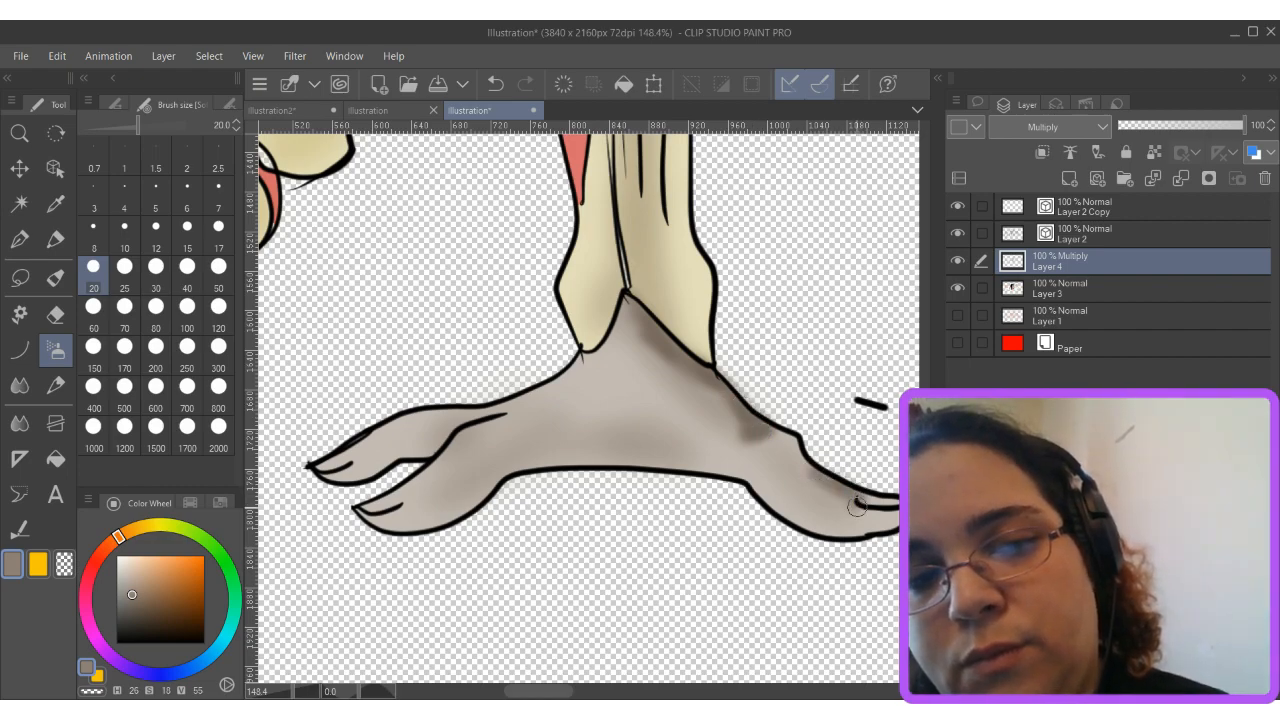
{"action": "mouse_move", "coordinate": [454, 513]}
{"action": "left_mouse_down"}
{"action": "mouse_move", "coordinate": [478, 492]}
{"action": "mouse_move", "coordinate": [571, 452]}
{"action": "mouse_move", "coordinate": [701, 455]}
{"action": "mouse_move", "coordinate": [630, 467]}
{"action": "mouse_move", "coordinate": [511, 455]}
{"action": "mouse_move", "coordinate": [735, 470]}
{"action": "left_mouse_up"}
{"action": "mouse_move", "coordinate": [423, 430]}
{"action": "left_mouse_down"}
{"action": "mouse_move", "coordinate": [346, 471]}
{"action": "mouse_move", "coordinate": [362, 477]}
{"action": "mouse_move", "coordinate": [454, 422]}
{"action": "left_mouse_up"}
Airbrush light skin shading along the wrist, fingers and lower edge of the opposite hand, using its sampled skin tone.
{"action": "left_click_drag", "start_coordinate": [750, 395], "coordinate": [364, 451]}
{"action": "left_click_drag", "start_coordinate": [750, 370], "coordinate": [300, 600]}
{"action": "left_click_drag", "start_coordinate": [860, 500], "coordinate": [394, 322]}
{"action": "mouse_move", "coordinate": [468, 441]}
{"action": "left_mouse_down"}
{"action": "mouse_move", "coordinate": [505, 389]}
{"action": "mouse_move", "coordinate": [513, 409]}
{"action": "mouse_move", "coordinate": [497, 400]}
{"action": "mouse_move", "coordinate": [560, 357]}
{"action": "mouse_move", "coordinate": [578, 302]}
{"action": "mouse_move", "coordinate": [607, 332]}
{"action": "mouse_move", "coordinate": [584, 329]}
{"action": "mouse_move", "coordinate": [696, 384]}
{"action": "mouse_move", "coordinate": [636, 358]}
{"action": "mouse_move", "coordinate": [829, 396]}
{"action": "mouse_move", "coordinate": [817, 382]}
{"action": "mouse_move", "coordinate": [874, 409]}
{"action": "left_mouse_up"}
{"action": "left_click", "coordinate": [550, 410], "text": "alt"}
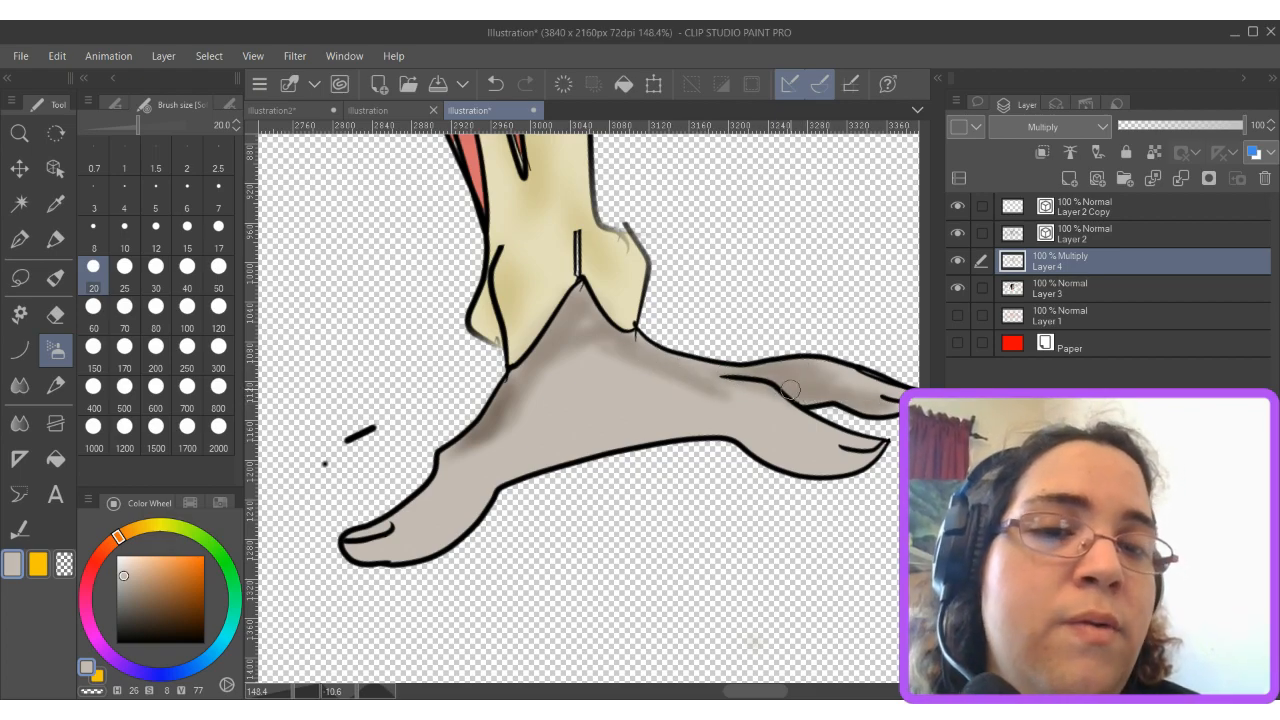
{"action": "mouse_move", "coordinate": [737, 397]}
{"action": "left_mouse_down"}
{"action": "mouse_move", "coordinate": [760, 390]}
{"action": "mouse_move", "coordinate": [763, 372]}
{"action": "left_mouse_up"}
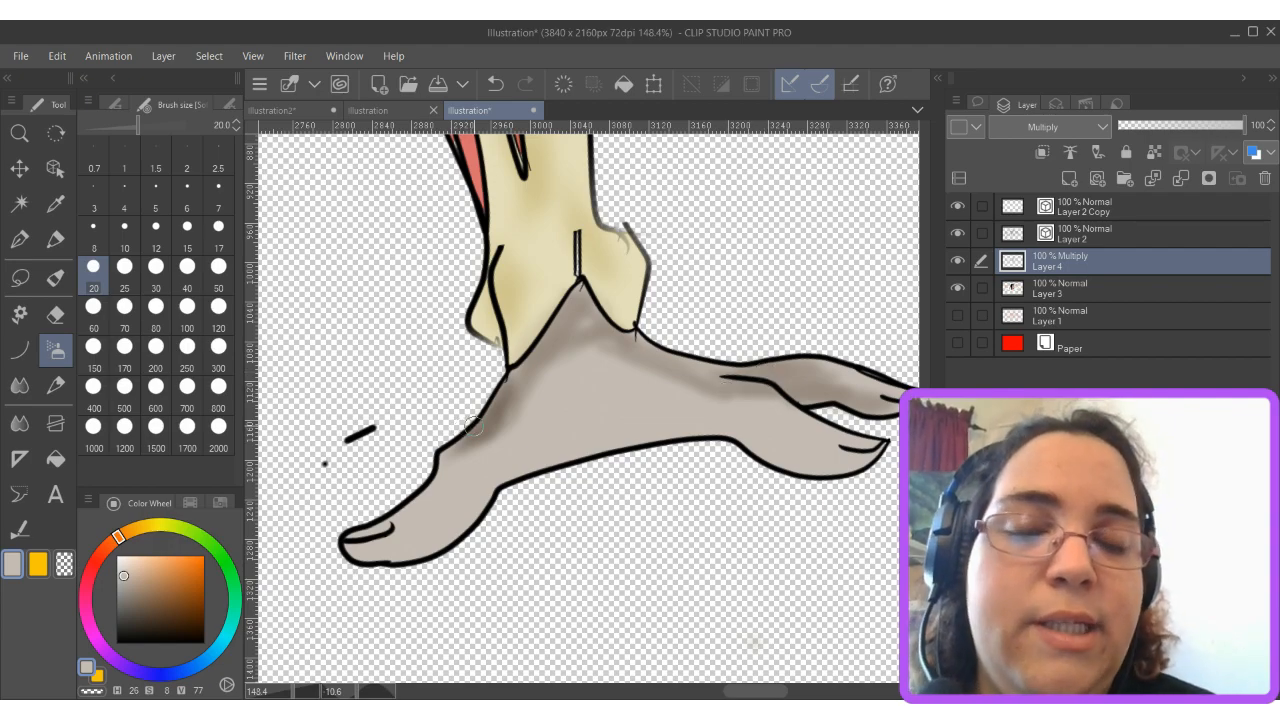
{"action": "mouse_move", "coordinate": [510, 474]}
{"action": "left_mouse_down"}
{"action": "mouse_move", "coordinate": [597, 447]}
{"action": "mouse_move", "coordinate": [529, 465]}
{"action": "left_mouse_up"}
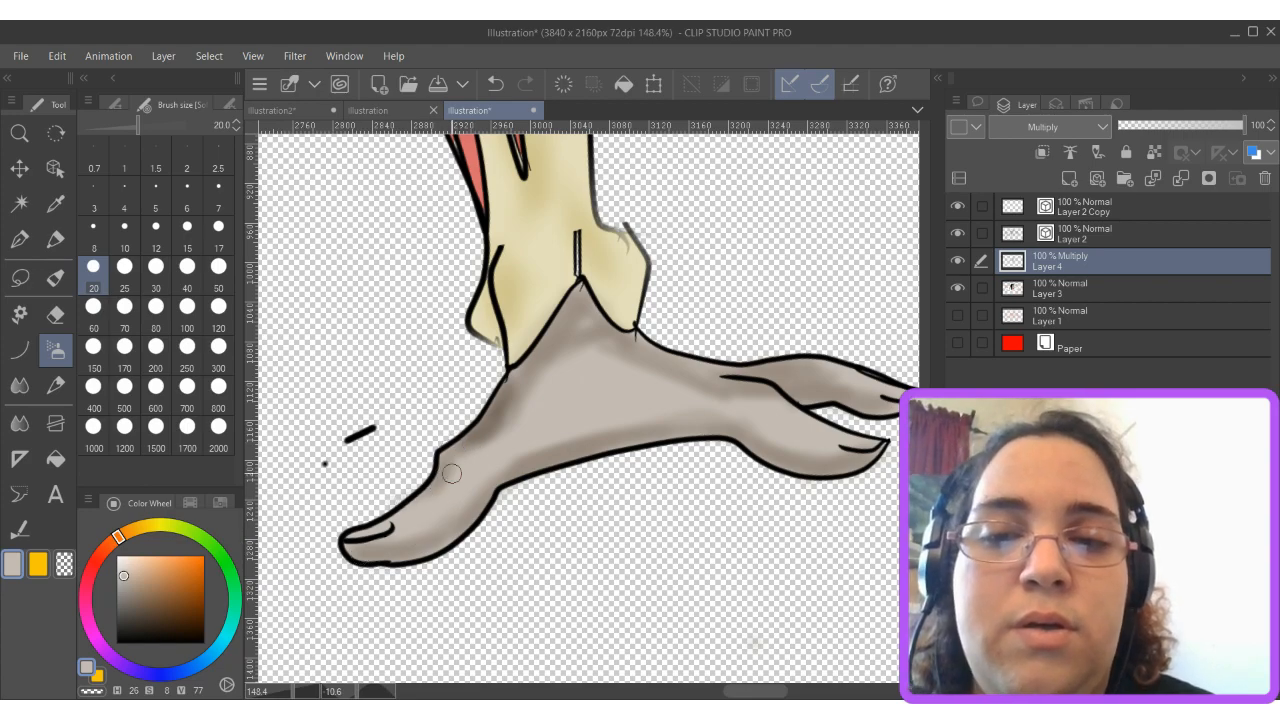
Sample a darker skin shadow and deepen the shading around that hand's wrist, fingers and lower edge.
{"action": "left_click", "coordinate": [586, 323], "text": "alt"}
{"action": "left_click_drag", "start_coordinate": [527, 362], "coordinate": [543, 342]}
{"action": "mouse_move", "coordinate": [587, 298]}
{"action": "left_mouse_down"}
{"action": "mouse_move", "coordinate": [748, 386]}
{"action": "mouse_move", "coordinate": [728, 378]}
{"action": "mouse_move", "coordinate": [746, 373]}
{"action": "mouse_move", "coordinate": [635, 367]}
{"action": "mouse_move", "coordinate": [789, 377]}
{"action": "mouse_move", "coordinate": [774, 389]}
{"action": "mouse_move", "coordinate": [866, 400]}
{"action": "left_mouse_up"}
{"action": "mouse_move", "coordinate": [694, 425]}
{"action": "left_mouse_down"}
{"action": "mouse_move", "coordinate": [829, 466]}
{"action": "mouse_move", "coordinate": [720, 432]}
{"action": "mouse_move", "coordinate": [588, 436]}
{"action": "mouse_move", "coordinate": [673, 435]}
{"action": "mouse_move", "coordinate": [603, 435]}
{"action": "mouse_move", "coordinate": [502, 469]}
{"action": "mouse_move", "coordinate": [453, 526]}
{"action": "mouse_move", "coordinate": [358, 546]}
{"action": "mouse_move", "coordinate": [386, 524]}
{"action": "left_mouse_up"}
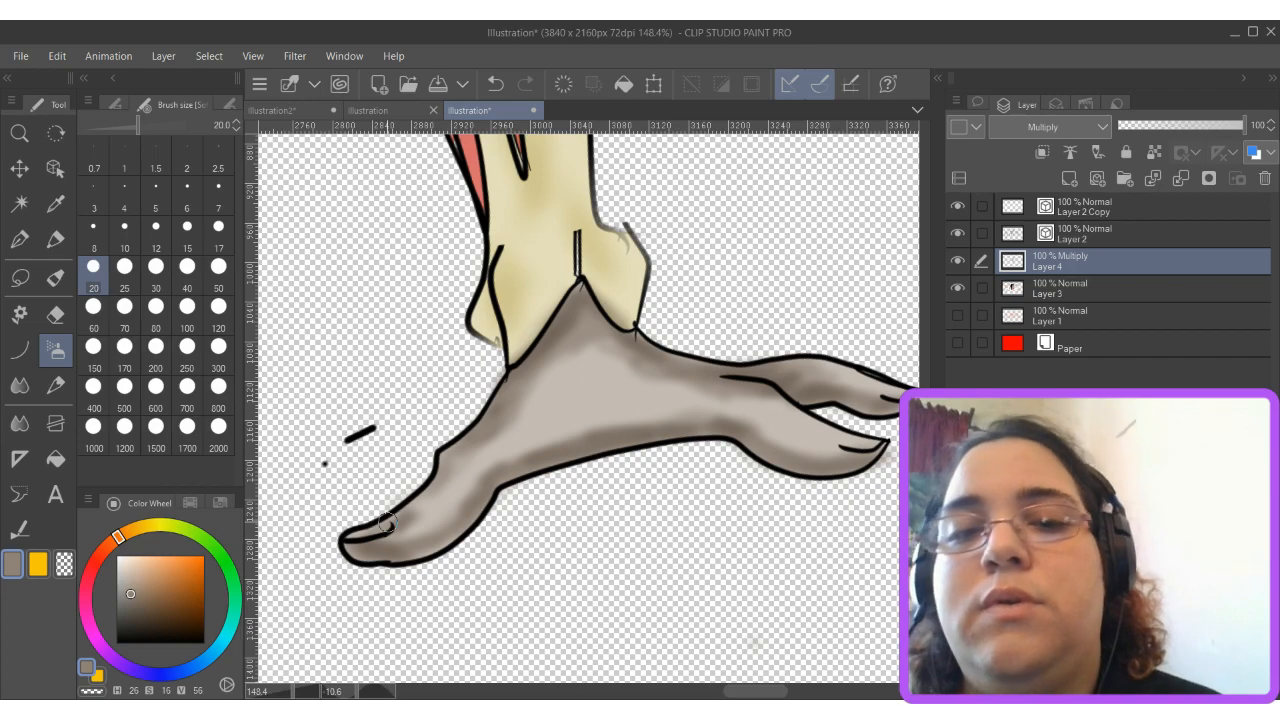
Airbrush dark shadow on the foot beside the ankle bones at size 20, and along its sole and toes at size 40.
{"action": "scroll", "coordinate": [687, 397], "scroll_direction": "down", "scroll_amount": 3}
{"action": "left_click_drag", "start_coordinate": [716, 250], "coordinate": [687, 473]}
{"action": "scroll", "coordinate": [695, 473], "scroll_direction": "up", "scroll_amount": 3}
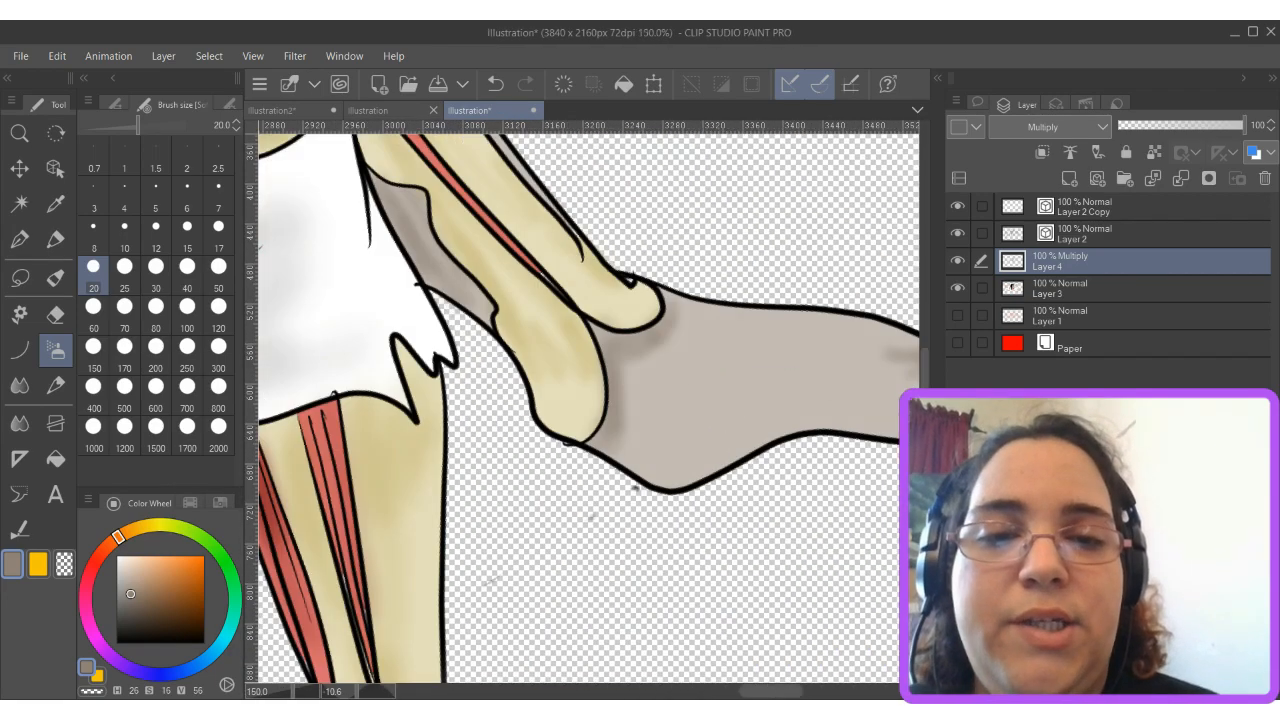
{"action": "mouse_move", "coordinate": [599, 352]}
{"action": "left_mouse_down"}
{"action": "mouse_move", "coordinate": [603, 413]}
{"action": "mouse_move", "coordinate": [622, 363]}
{"action": "mouse_move", "coordinate": [595, 448]}
{"action": "mouse_move", "coordinate": [595, 343]}
{"action": "mouse_move", "coordinate": [690, 306]}
{"action": "mouse_move", "coordinate": [655, 339]}
{"action": "mouse_move", "coordinate": [605, 348]}
{"action": "mouse_move", "coordinate": [687, 289]}
{"action": "left_mouse_up"}
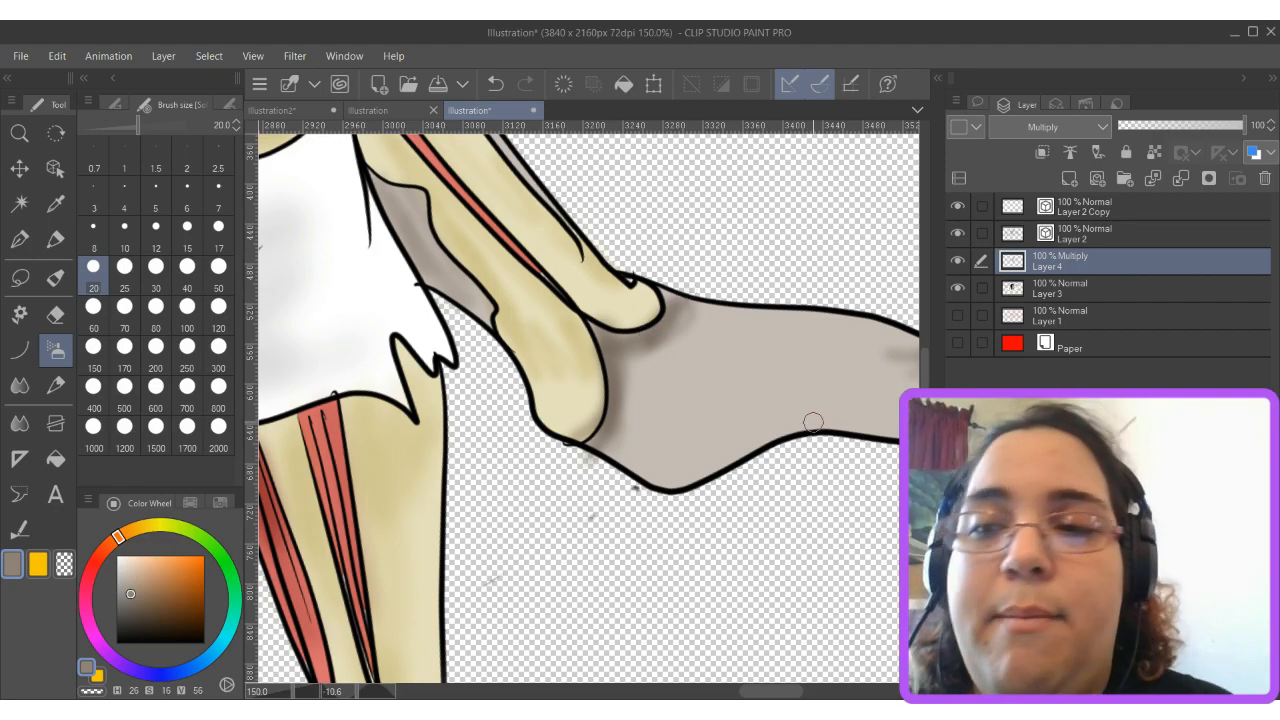
{"action": "left_click", "coordinate": [187, 266]}
{"action": "mouse_move", "coordinate": [850, 410]}
{"action": "left_mouse_down"}
{"action": "mouse_move", "coordinate": [808, 414]}
{"action": "mouse_move", "coordinate": [714, 466]}
{"action": "mouse_move", "coordinate": [811, 410]}
{"action": "mouse_move", "coordinate": [845, 412]}
{"action": "mouse_move", "coordinate": [526, 410]}
{"action": "mouse_move", "coordinate": [302, 478]}
{"action": "mouse_move", "coordinate": [431, 468]}
{"action": "mouse_move", "coordinate": [429, 480]}
{"action": "mouse_move", "coordinate": [466, 494]}
{"action": "mouse_move", "coordinate": [379, 494]}
{"action": "left_mouse_up"}
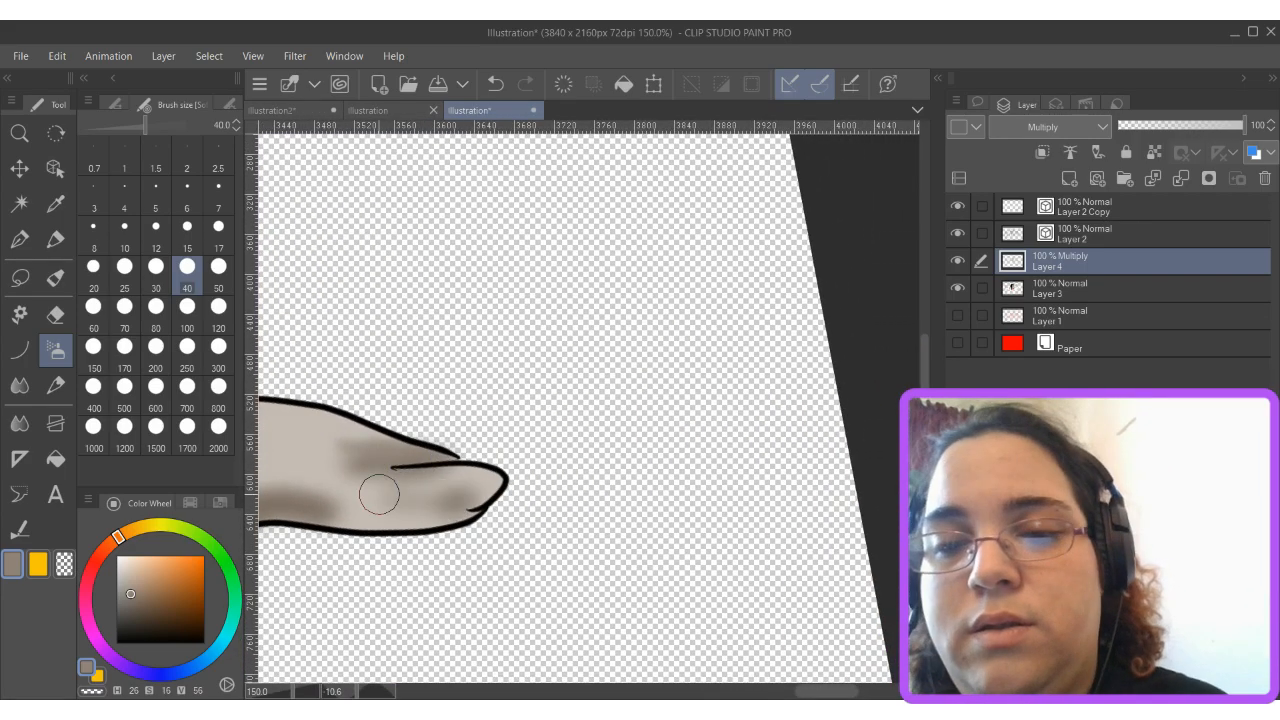
Airbrush dark skin shadow at size 40 along the raised leg's outer thigh, knee and inner shin.
{"action": "scroll", "coordinate": [372, 488], "scroll_direction": "down", "scroll_amount": 4}
{"action": "mouse_move", "coordinate": [333, 395]}
{"action": "left_mouse_down"}
{"action": "mouse_move", "coordinate": [677, 394]}
{"action": "mouse_move", "coordinate": [534, 607]}
{"action": "mouse_move", "coordinate": [584, 426]}
{"action": "left_mouse_up"}
{"action": "scroll", "coordinate": [677, 398], "scroll_direction": "up", "scroll_amount": 2}
{"action": "left_click_drag", "start_coordinate": [552, 576], "coordinate": [582, 426]}
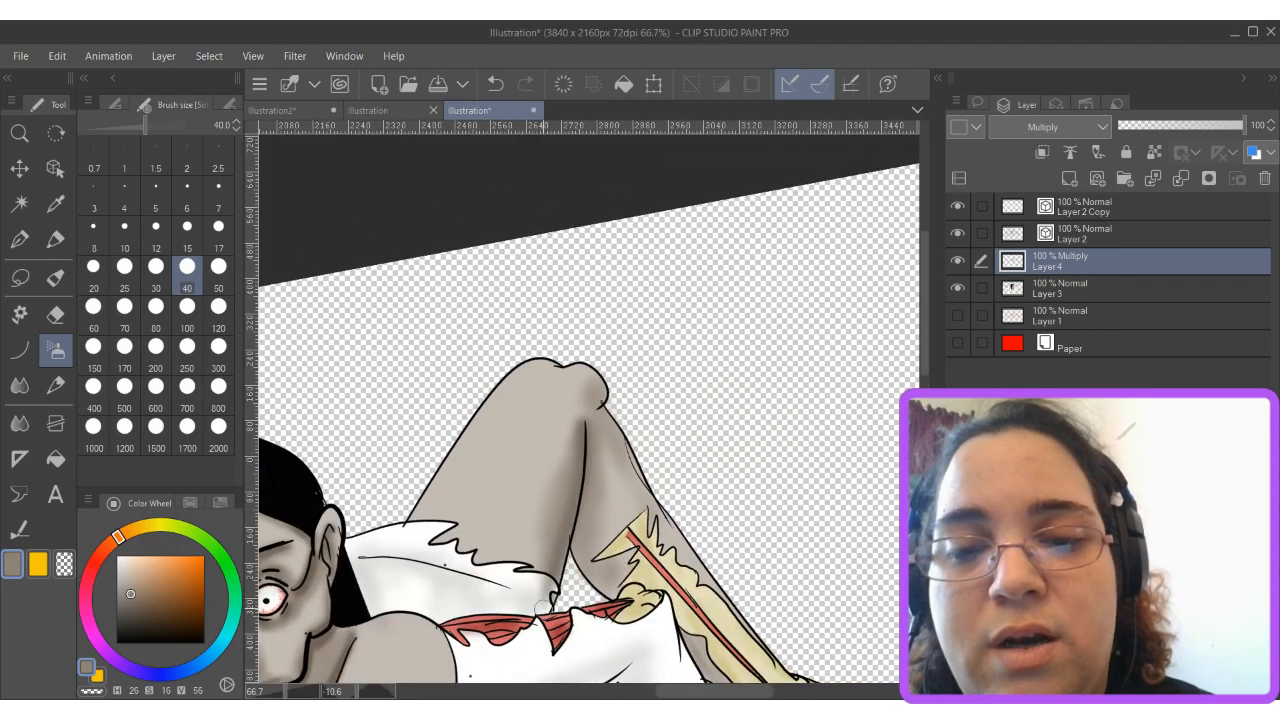
{"action": "mouse_move", "coordinate": [578, 544]}
{"action": "left_mouse_down"}
{"action": "mouse_move", "coordinate": [606, 584]}
{"action": "mouse_move", "coordinate": [580, 540]}
{"action": "left_mouse_up"}
{"action": "left_click_drag", "start_coordinate": [596, 396], "coordinate": [645, 500]}
{"action": "mouse_move", "coordinate": [424, 514]}
{"action": "left_mouse_down"}
{"action": "mouse_move", "coordinate": [478, 437]}
{"action": "mouse_move", "coordinate": [409, 521]}
{"action": "mouse_move", "coordinate": [504, 393]}
{"action": "mouse_move", "coordinate": [485, 414]}
{"action": "mouse_move", "coordinate": [544, 366]}
{"action": "mouse_move", "coordinate": [516, 379]}
{"action": "mouse_move", "coordinate": [416, 525]}
{"action": "mouse_move", "coordinate": [542, 369]}
{"action": "mouse_move", "coordinate": [435, 505]}
{"action": "mouse_move", "coordinate": [513, 500]}
{"action": "mouse_move", "coordinate": [432, 512]}
{"action": "mouse_move", "coordinate": [520, 400]}
{"action": "left_mouse_up"}
{"action": "key", "text": "ctrl+z"}
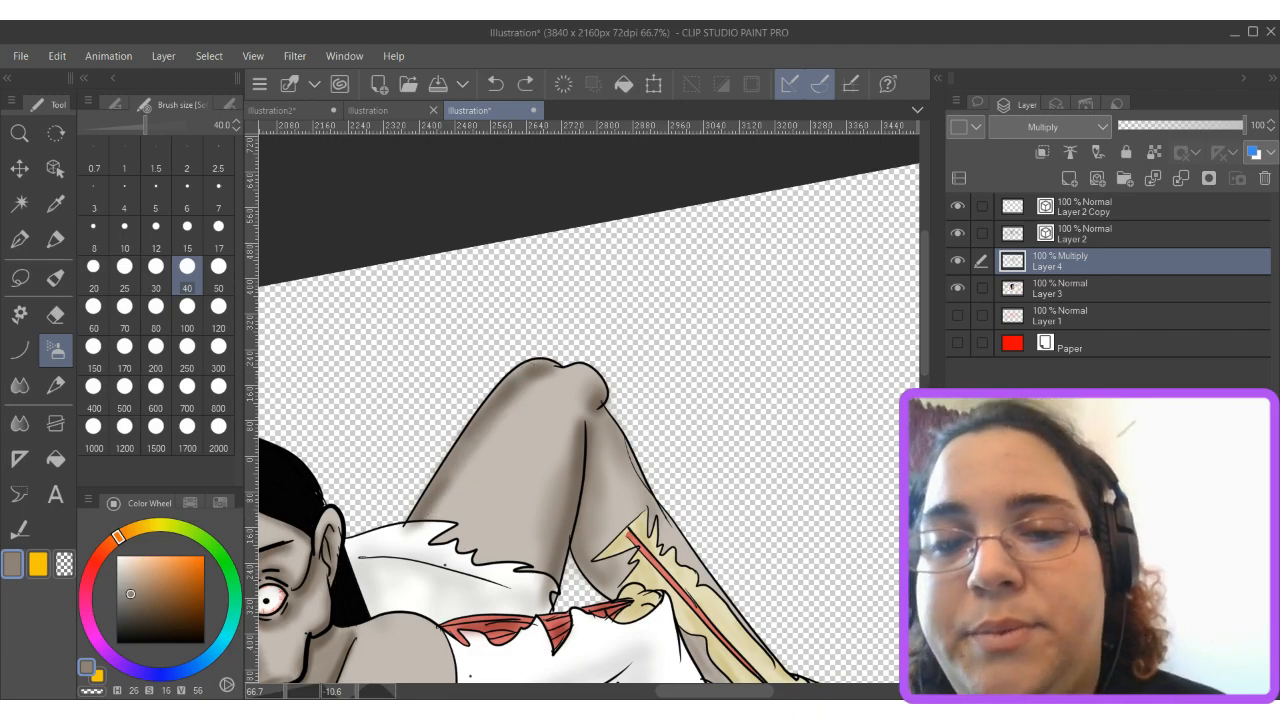
Sample the lighter skin tone and airbrush shading along the raised thigh's outer edge and above the torn hem.
{"action": "left_click", "coordinate": [504, 484], "text": "alt"}
{"action": "mouse_move", "coordinate": [430, 513]}
{"action": "left_mouse_down"}
{"action": "mouse_move", "coordinate": [511, 394]}
{"action": "mouse_move", "coordinate": [564, 372]}
{"action": "mouse_move", "coordinate": [530, 385]}
{"action": "mouse_move", "coordinate": [459, 481]}
{"action": "left_mouse_up"}
{"action": "mouse_move", "coordinate": [431, 524]}
{"action": "left_mouse_down"}
{"action": "mouse_move", "coordinate": [461, 517]}
{"action": "mouse_move", "coordinate": [444, 539]}
{"action": "mouse_move", "coordinate": [389, 541]}
{"action": "mouse_move", "coordinate": [462, 544]}
{"action": "mouse_move", "coordinate": [464, 559]}
{"action": "mouse_move", "coordinate": [484, 545]}
{"action": "mouse_move", "coordinate": [476, 559]}
{"action": "mouse_move", "coordinate": [528, 558]}
{"action": "left_mouse_up"}
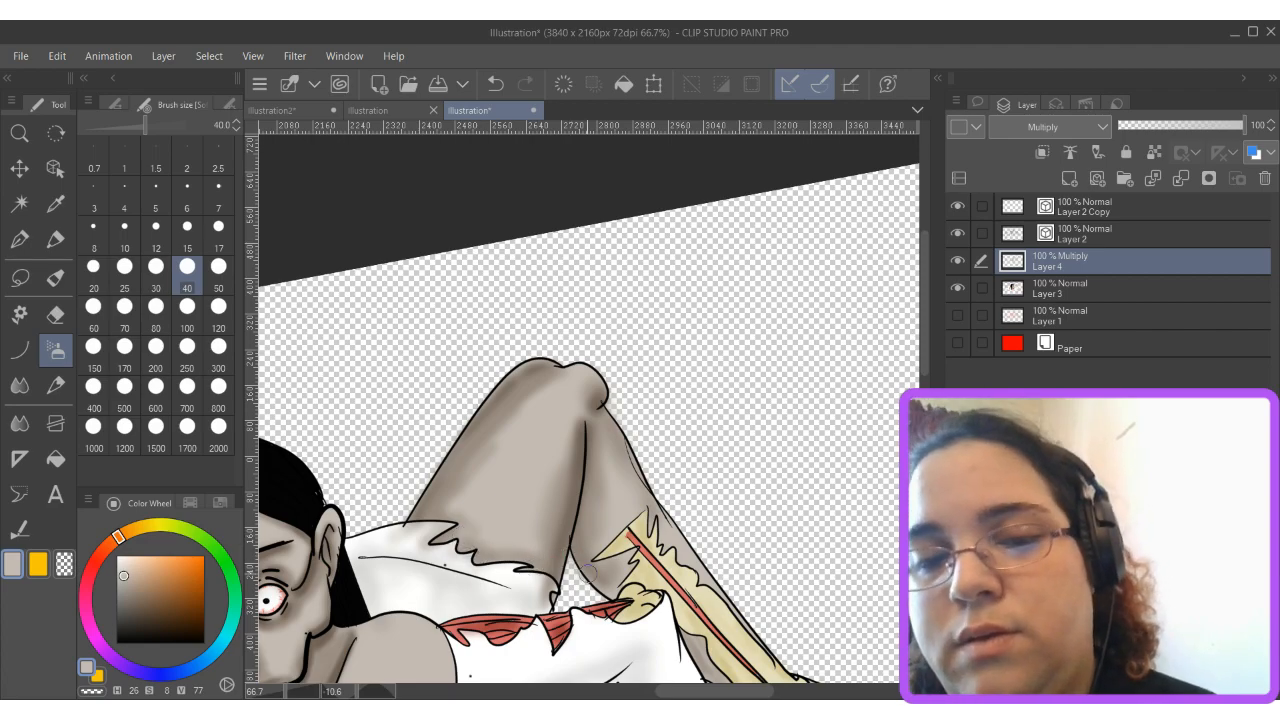
Airbrush the light skin tone over the opposite leg's thigh and knee to build soft shading along the edges.
{"action": "left_click_drag", "start_coordinate": [610, 585], "coordinate": [922, 359]}
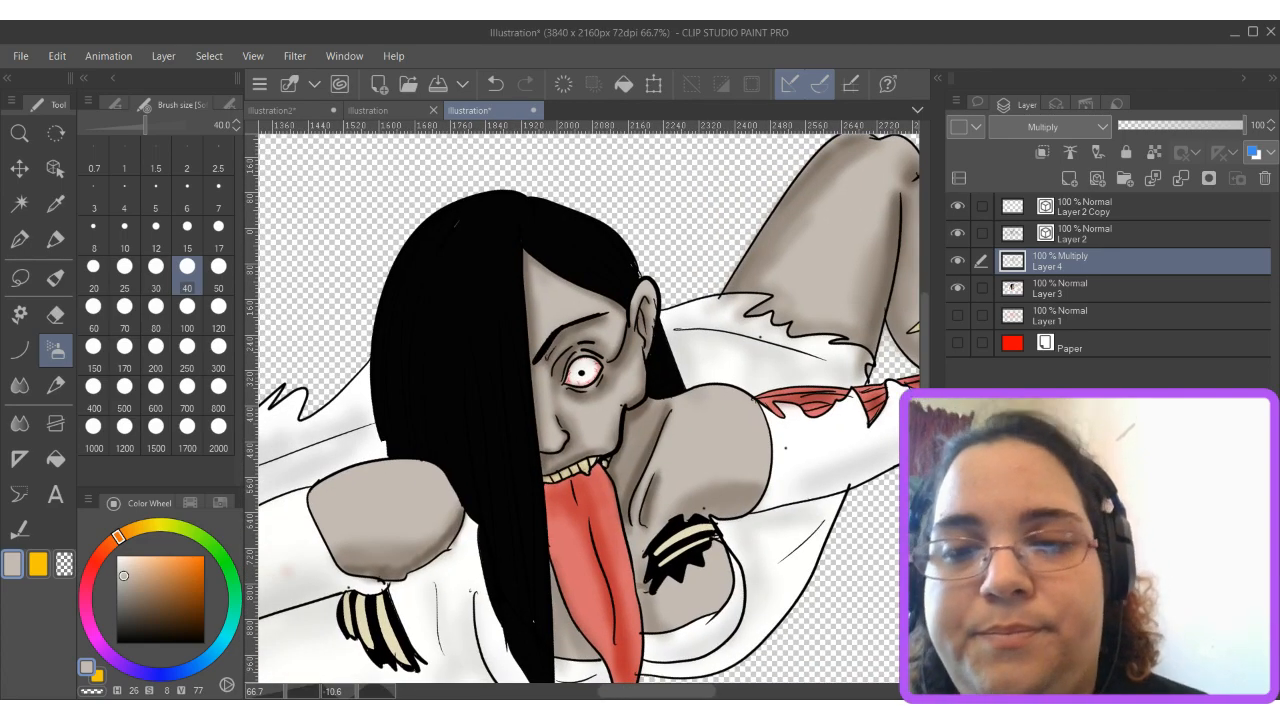
{"action": "left_click_drag", "start_coordinate": [580, 372], "coordinate": [822, 232]}
{"action": "mouse_move", "coordinate": [588, 337]}
{"action": "left_mouse_down"}
{"action": "mouse_move", "coordinate": [552, 373]}
{"action": "mouse_move", "coordinate": [578, 415]}
{"action": "left_mouse_up"}
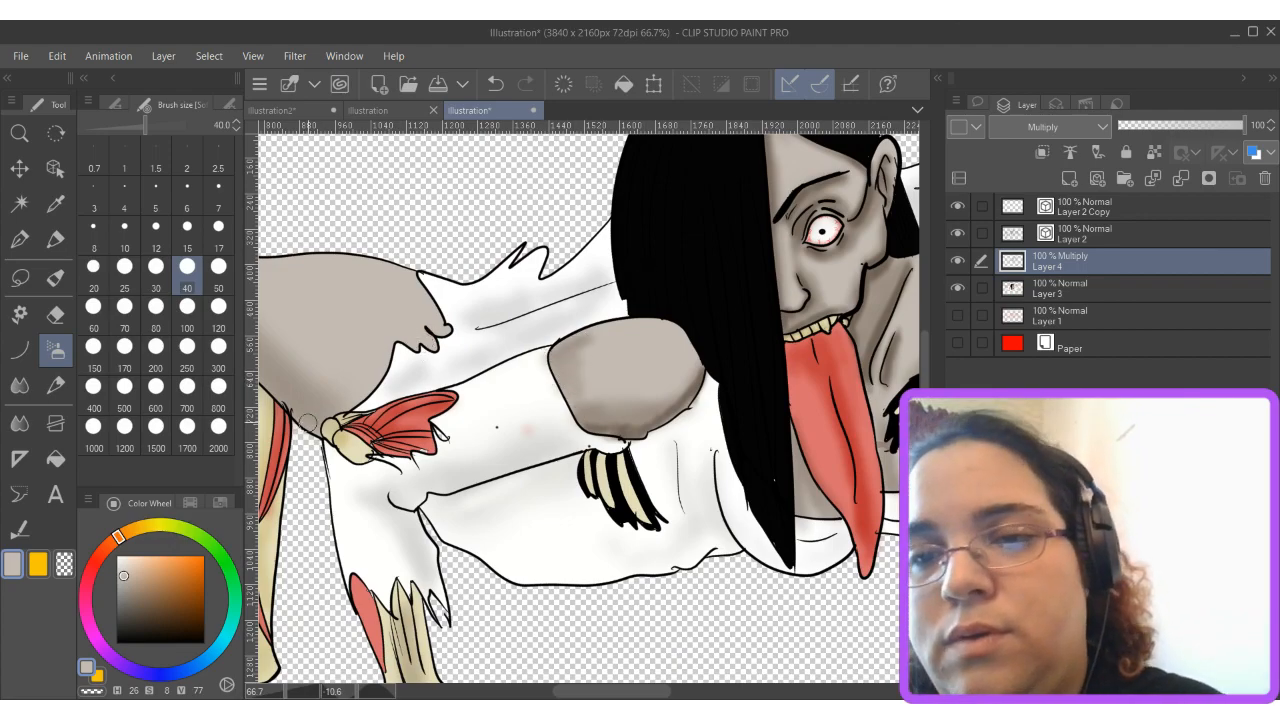
{"action": "mouse_move", "coordinate": [318, 414]}
{"action": "left_mouse_down"}
{"action": "mouse_move", "coordinate": [372, 398]}
{"action": "mouse_move", "coordinate": [425, 310]}
{"action": "mouse_move", "coordinate": [369, 371]}
{"action": "mouse_move", "coordinate": [375, 597]}
{"action": "mouse_move", "coordinate": [628, 399]}
{"action": "left_mouse_up"}
{"action": "mouse_move", "coordinate": [625, 240]}
{"action": "left_mouse_down"}
{"action": "mouse_move", "coordinate": [505, 330]}
{"action": "mouse_move", "coordinate": [485, 390]}
{"action": "mouse_move", "coordinate": [529, 375]}
{"action": "left_mouse_up"}
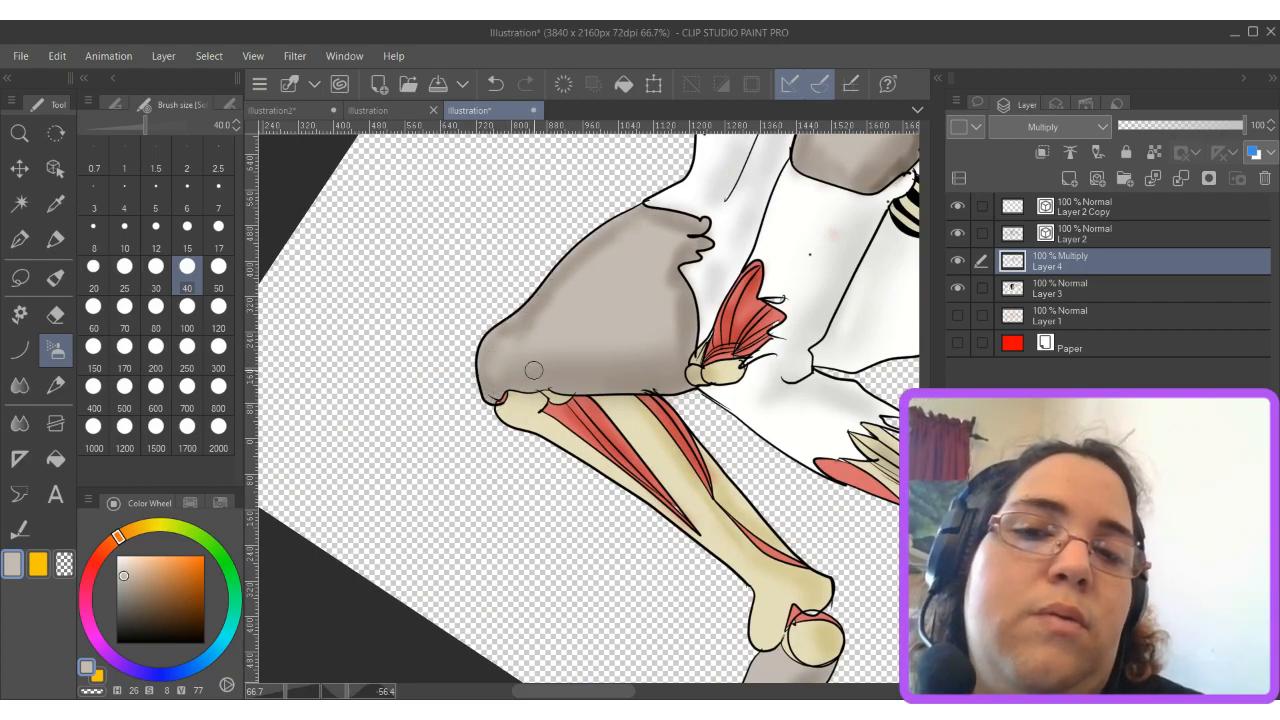
Sample a darker skin shadow and deepen the shading along that thigh's lower edge, above the exposed leg bones.
{"action": "left_click", "coordinate": [680, 347], "text": "alt"}
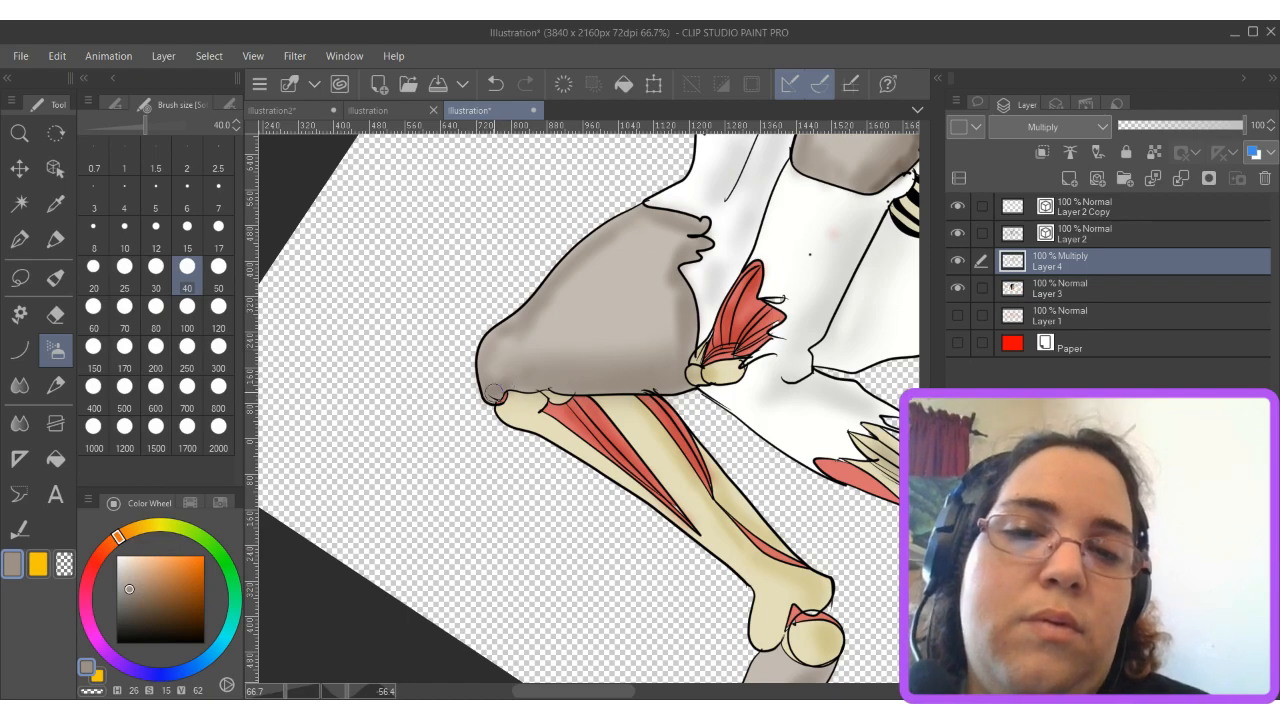
{"action": "mouse_move", "coordinate": [522, 380]}
{"action": "left_mouse_down"}
{"action": "mouse_move", "coordinate": [600, 382]}
{"action": "mouse_move", "coordinate": [562, 396]}
{"action": "mouse_move", "coordinate": [674, 383]}
{"action": "left_mouse_up"}
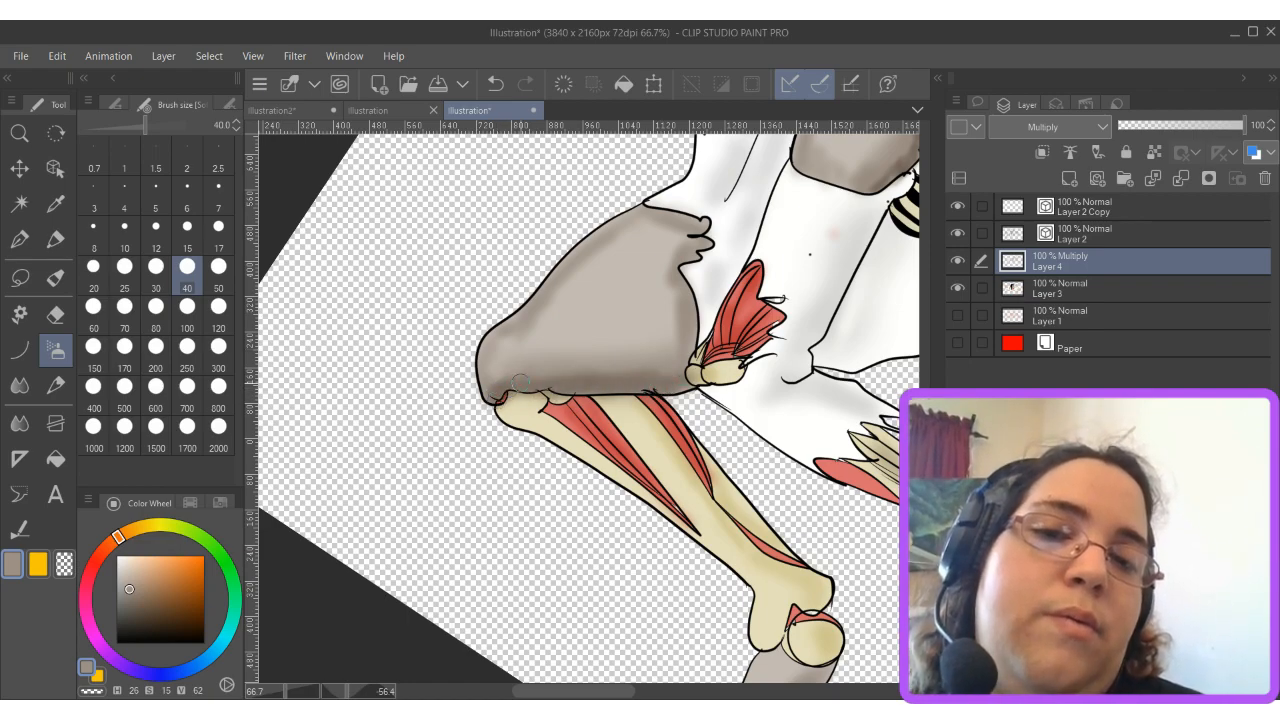
{"action": "mouse_move", "coordinate": [618, 392]}
{"action": "left_mouse_down"}
{"action": "mouse_move", "coordinate": [657, 405]}
{"action": "mouse_move", "coordinate": [565, 398]}
{"action": "mouse_move", "coordinate": [600, 455]}
{"action": "mouse_move", "coordinate": [576, 425]}
{"action": "mouse_move", "coordinate": [688, 501]}
{"action": "mouse_move", "coordinate": [700, 470]}
{"action": "mouse_move", "coordinate": [772, 542]}
{"action": "left_mouse_up"}
{"action": "mouse_move", "coordinate": [736, 588]}
{"action": "left_mouse_down"}
{"action": "mouse_move", "coordinate": [730, 560]}
{"action": "mouse_move", "coordinate": [762, 625]}
{"action": "mouse_move", "coordinate": [755, 650]}
{"action": "left_mouse_up"}
{"action": "scroll", "coordinate": [755, 651], "scroll_direction": "down", "scroll_amount": 2}
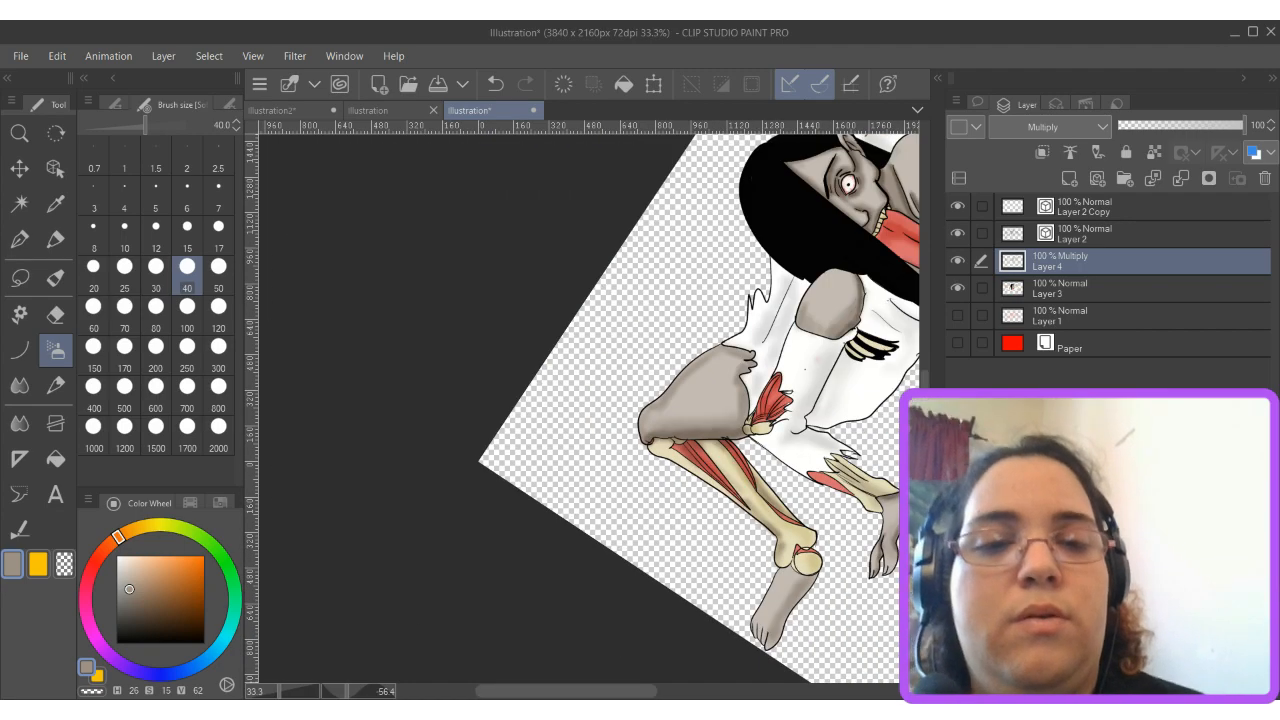
Sample a light greyish skin tone and airbrush shadows on the white shirt beneath the arm, around the ribs and along the neckline.
{"action": "mouse_move", "coordinate": [697, 481]}
{"action": "left_mouse_down"}
{"action": "mouse_move", "coordinate": [649, 490]}
{"action": "mouse_move", "coordinate": [660, 492]}
{"action": "left_mouse_up"}
{"action": "left_click_drag", "start_coordinate": [860, 360], "coordinate": [597, 412]}
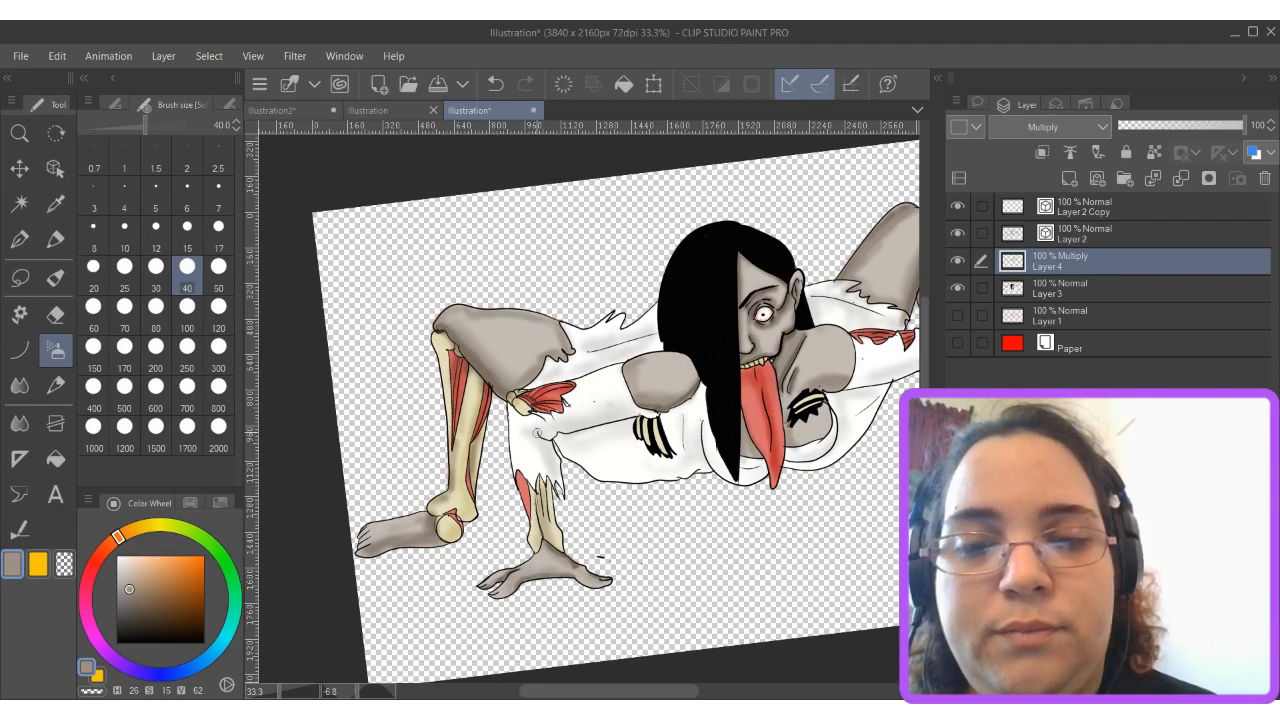
{"action": "left_click", "coordinate": [550, 530], "text": "alt"}
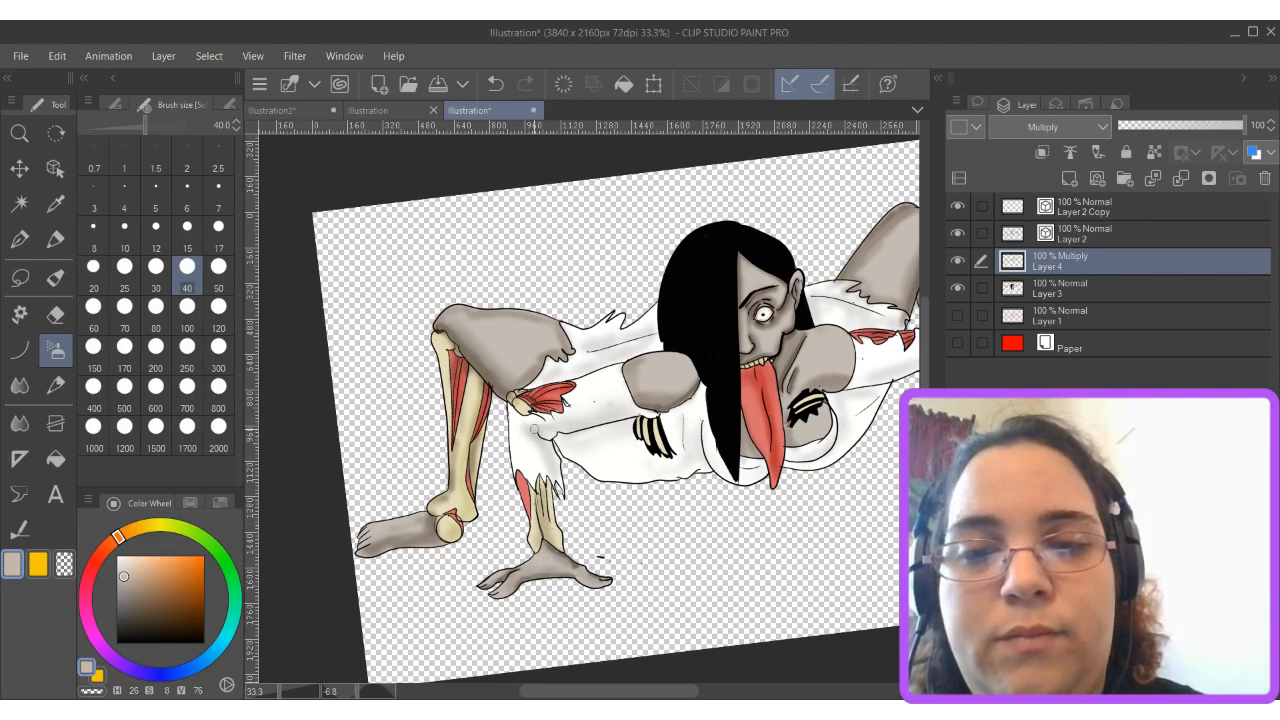
{"action": "mouse_move", "coordinate": [603, 437]}
{"action": "left_mouse_down"}
{"action": "mouse_move", "coordinate": [618, 424]}
{"action": "mouse_move", "coordinate": [611, 444]}
{"action": "left_mouse_up"}
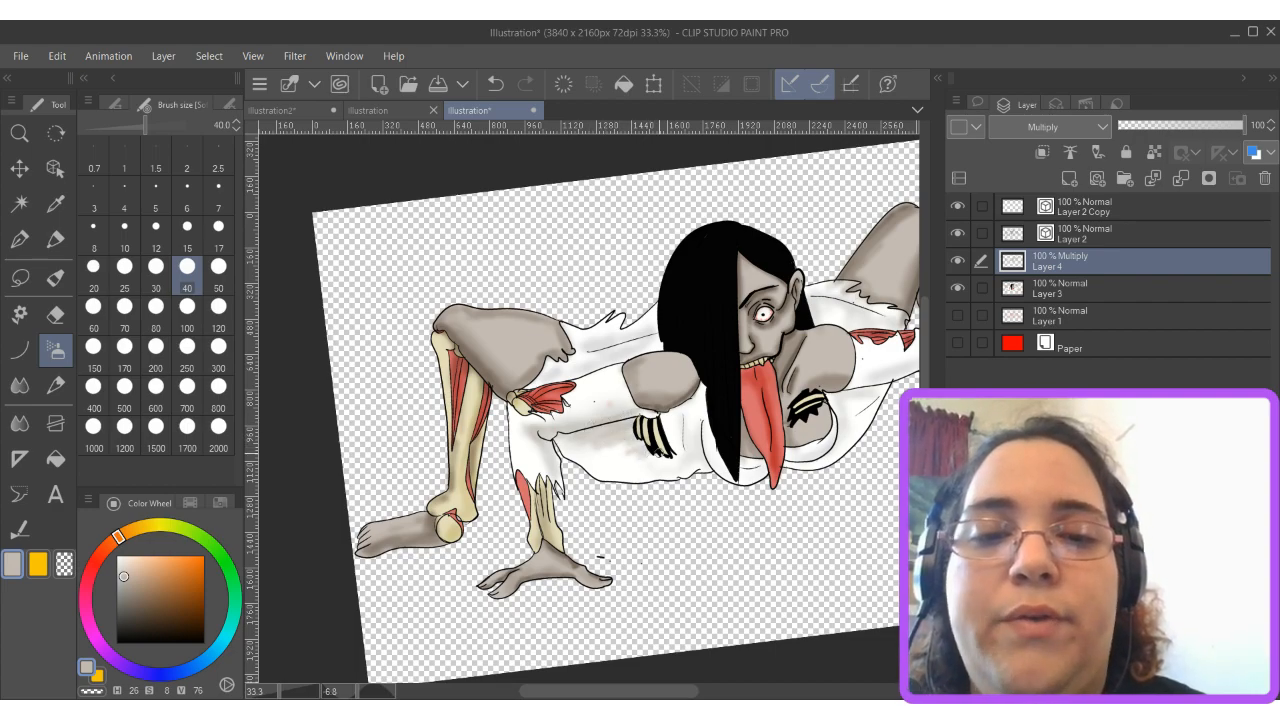
{"action": "mouse_move", "coordinate": [686, 432]}
{"action": "left_mouse_down"}
{"action": "mouse_move", "coordinate": [689, 421]}
{"action": "mouse_move", "coordinate": [708, 465]}
{"action": "left_mouse_up"}
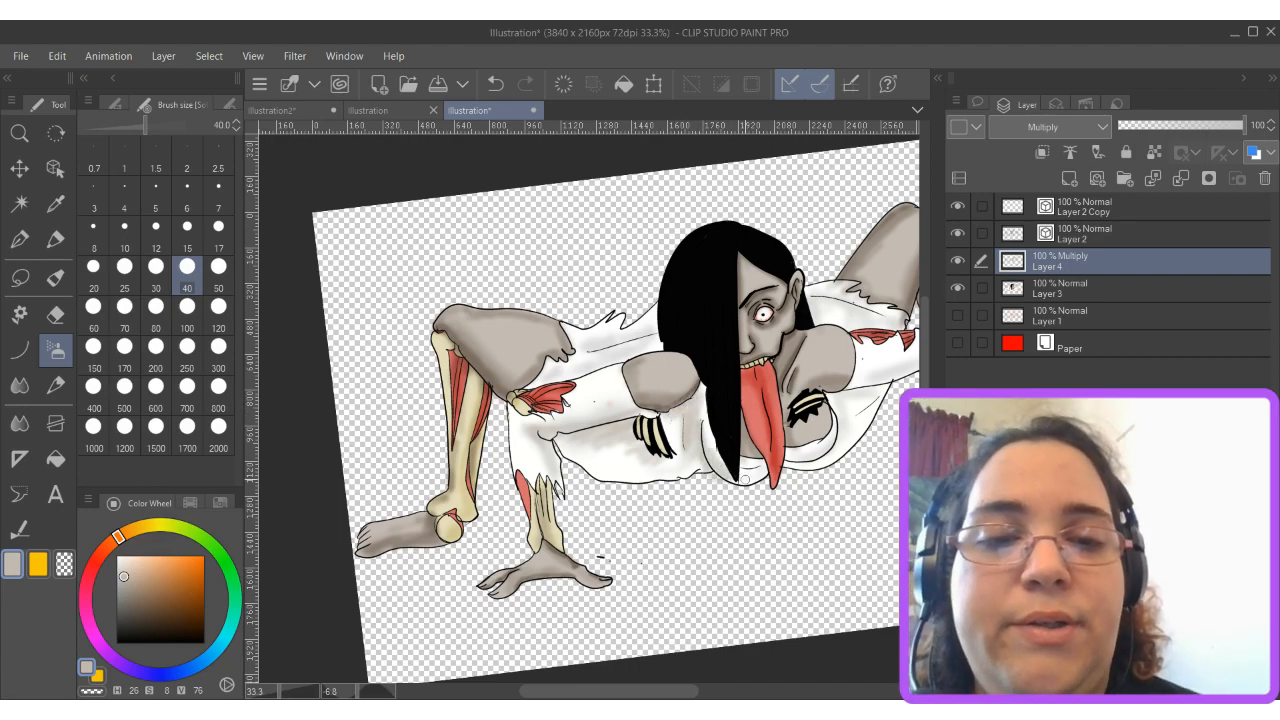
{"action": "mouse_move", "coordinate": [785, 460]}
{"action": "left_mouse_down"}
{"action": "mouse_move", "coordinate": [836, 437]}
{"action": "mouse_move", "coordinate": [840, 410]}
{"action": "left_mouse_up"}
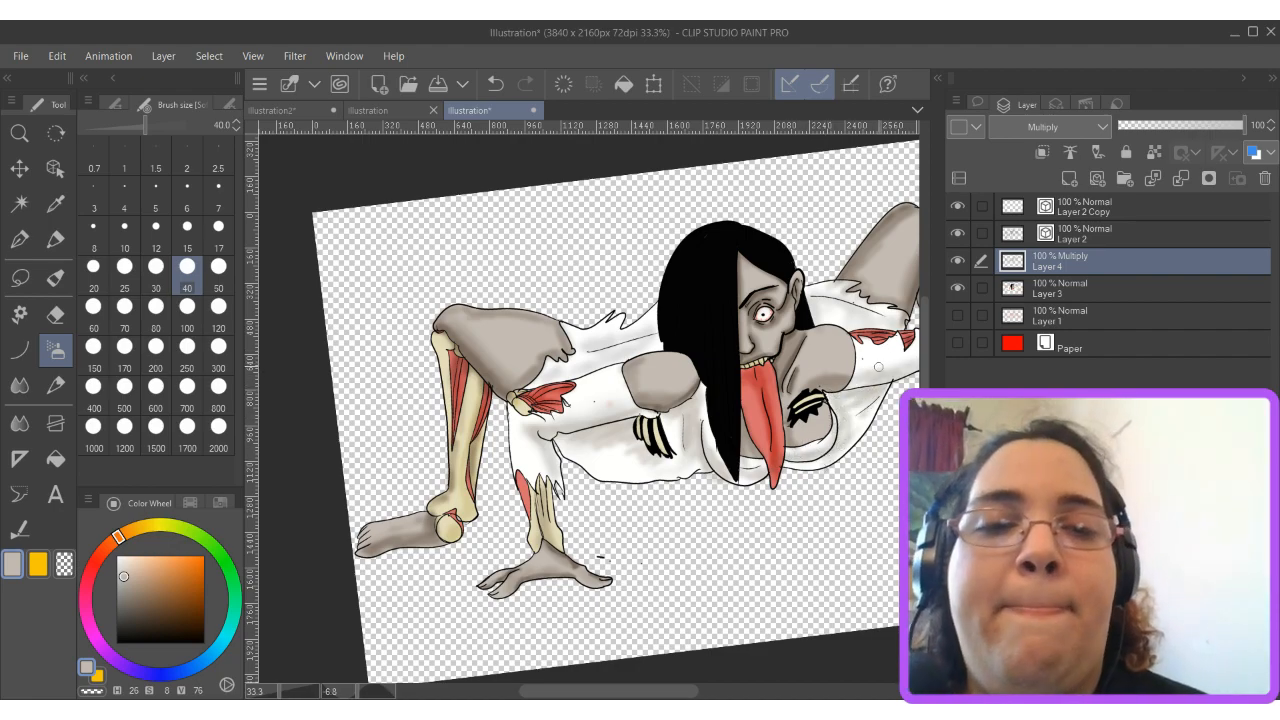
Airbrush a light grey shadow at size 8 inside the bloodshot eye, along the upper lid.
{"action": "key", "text": "h"}
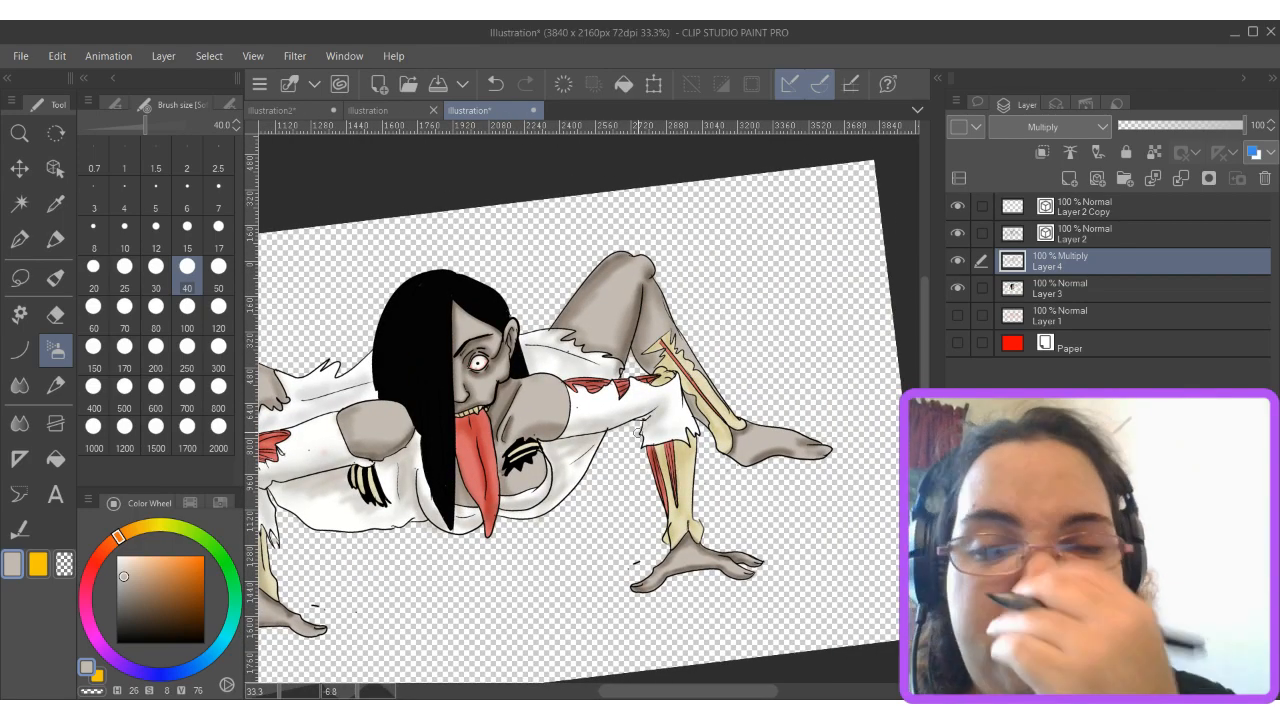
{"action": "scroll", "coordinate": [490, 380], "scroll_direction": "up", "scroll_amount": 8}
{"action": "left_click_drag", "start_coordinate": [520, 355], "coordinate": [733, 563]}
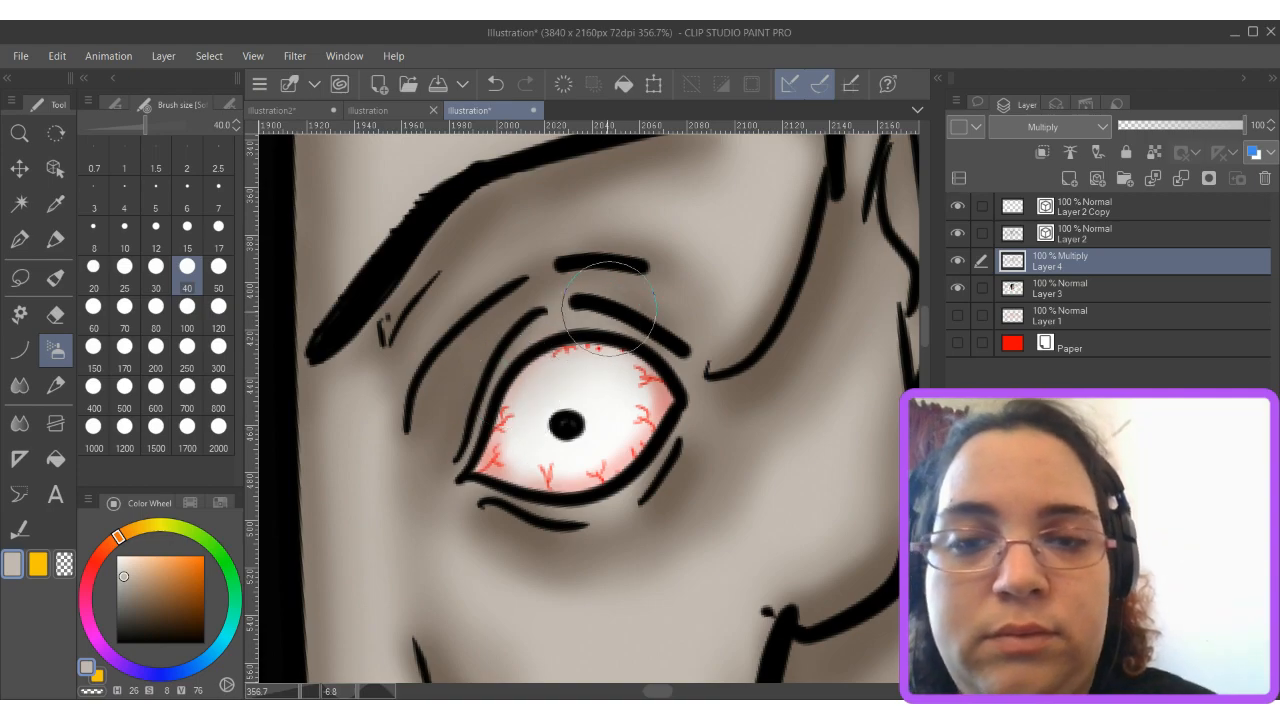
{"action": "key", "text": "bracketleft"}
{"action": "key", "text": "bracketleft"}
{"action": "key", "text": "bracketleft"}
{"action": "key", "text": "bracketleft"}
{"action": "key", "text": "bracketleft"}
{"action": "key", "text": "bracketleft"}
{"action": "key", "text": "bracketleft"}
{"action": "key", "text": "bracketleft"}
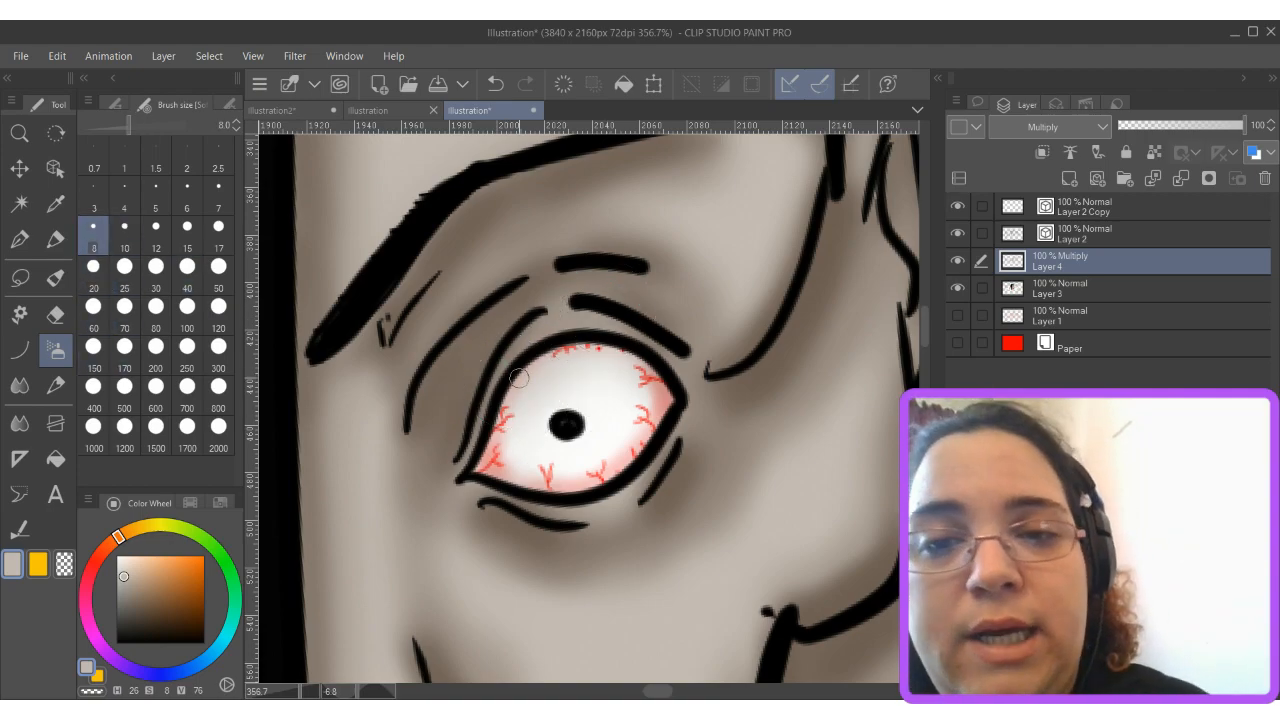
{"action": "mouse_move", "coordinate": [491, 444]}
{"action": "left_mouse_down"}
{"action": "mouse_move", "coordinate": [603, 345]}
{"action": "mouse_move", "coordinate": [619, 352]}
{"action": "mouse_move", "coordinate": [554, 357]}
{"action": "left_mouse_up"}
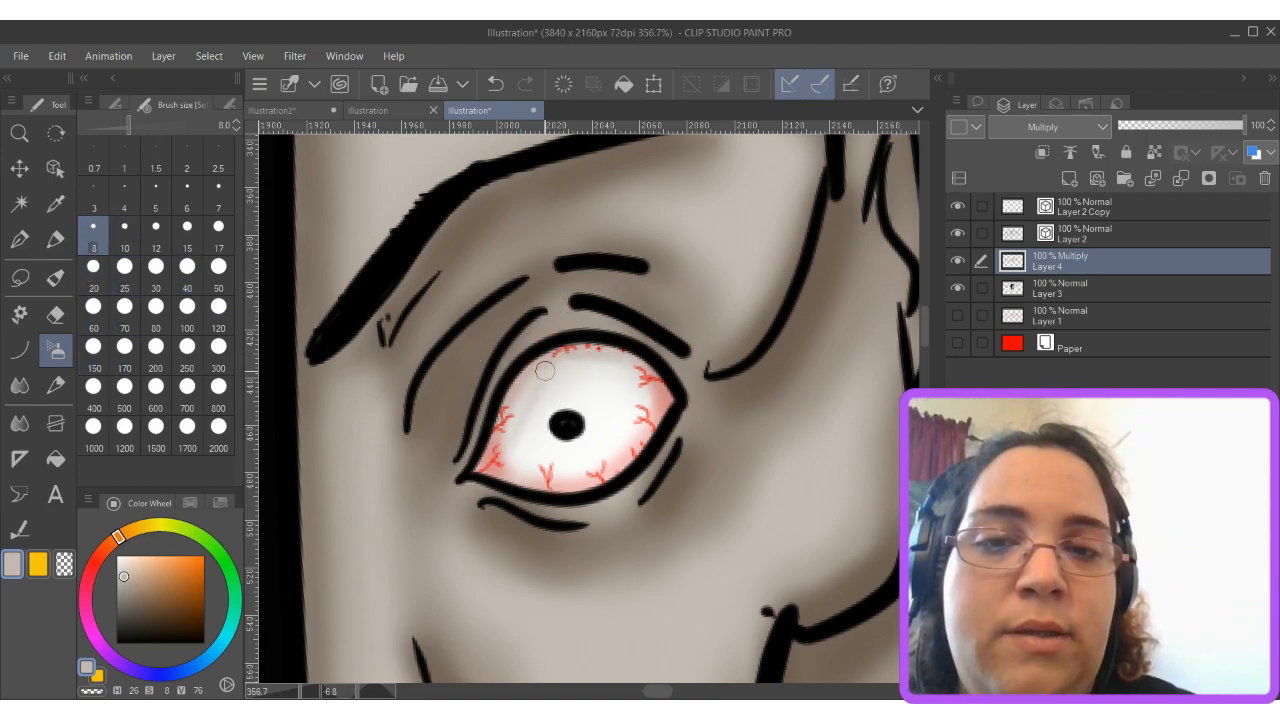
{"action": "scroll", "coordinate": [484, 428], "scroll_direction": "down", "scroll_amount": 7}
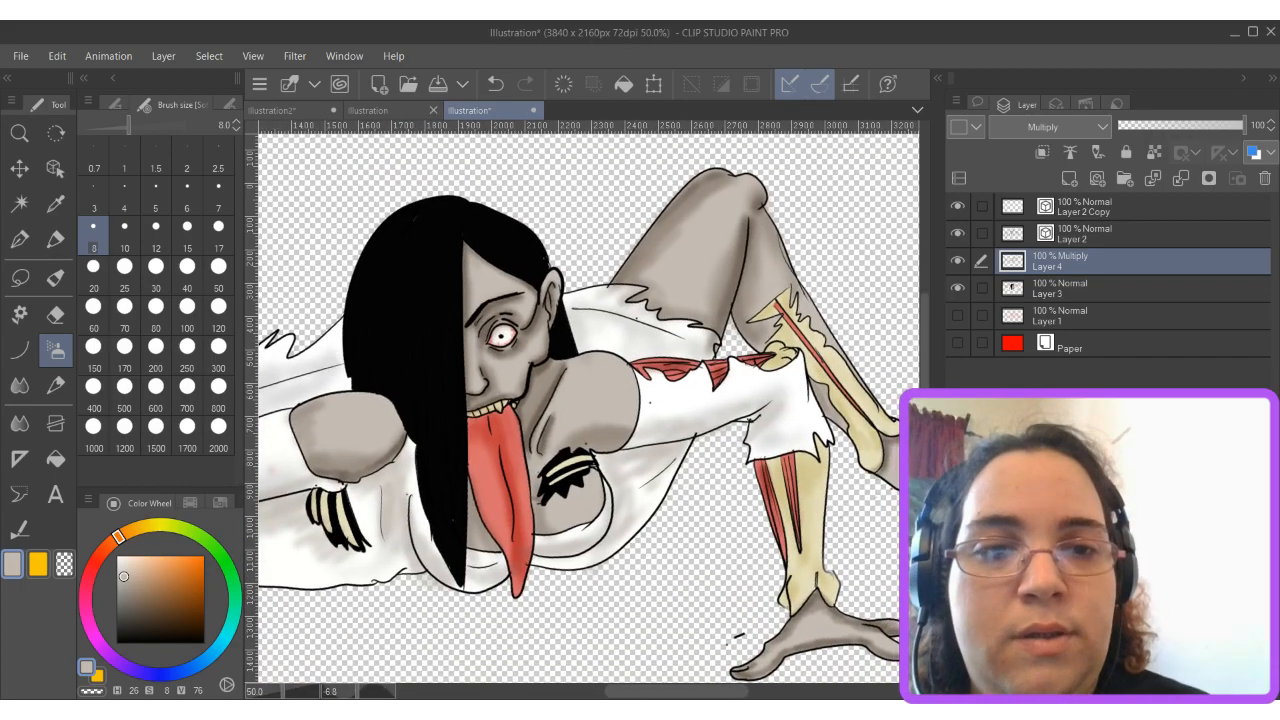
Sample the tongue's red and airbrush shadow at size 30 below the teeth, along the centre crease and down the edge beside the hair.
{"action": "scroll", "coordinate": [587, 410], "scroll_direction": "down", "scroll_amount": 2}
{"action": "left_click_drag", "start_coordinate": [587, 410], "coordinate": [562, 250]}
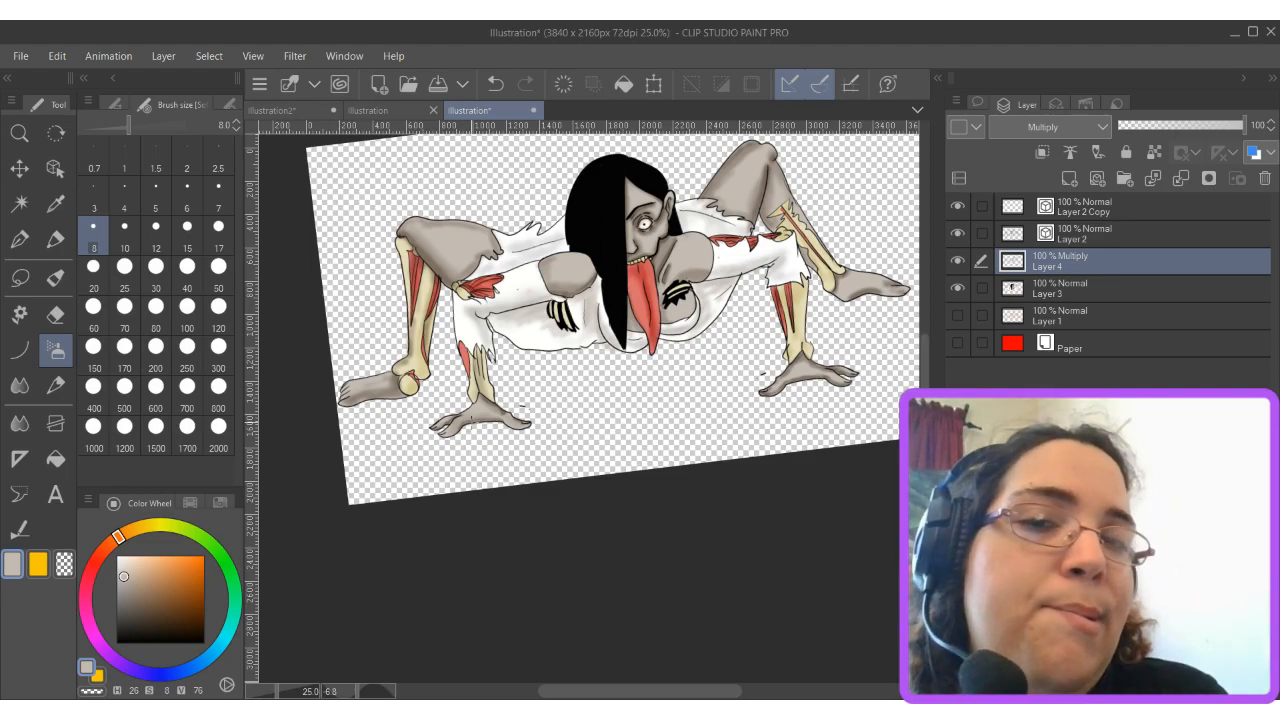
{"action": "scroll", "coordinate": [245, 380], "scroll_direction": "up", "scroll_amount": 3}
{"action": "scroll", "coordinate": [809, 478], "scroll_direction": "down", "scroll_amount": 1}
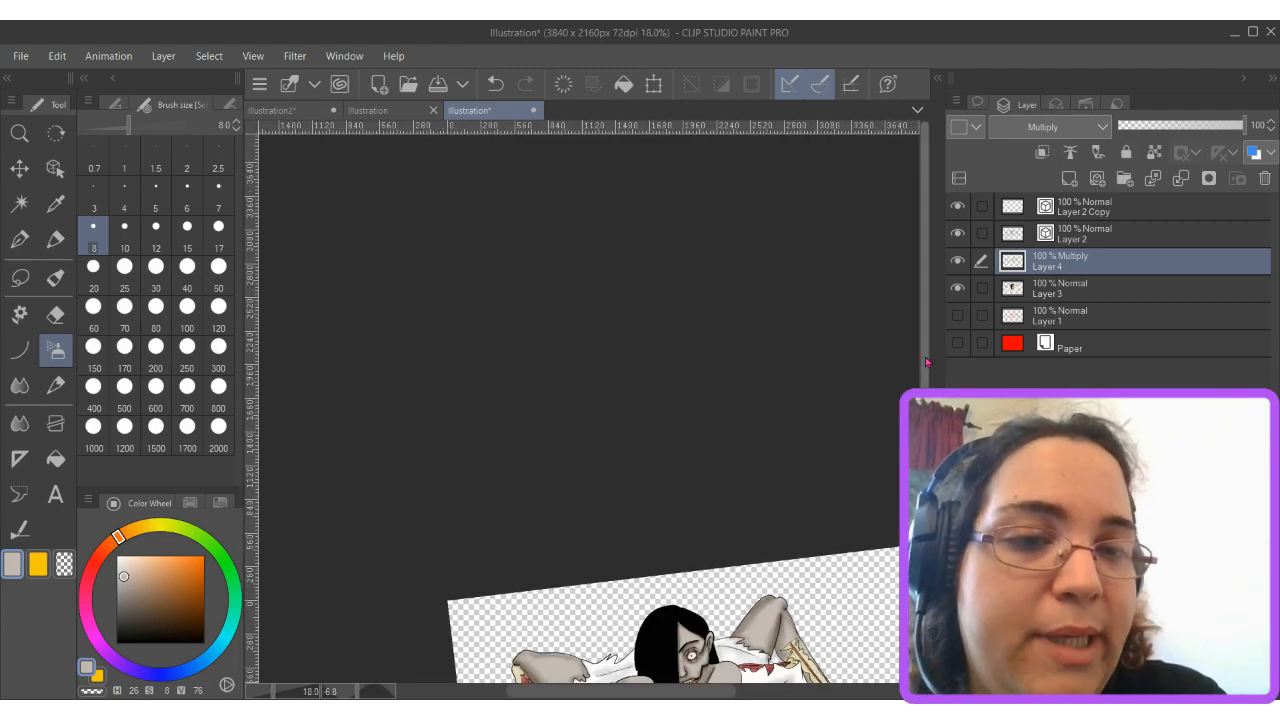
{"action": "left_click_drag", "start_coordinate": [927, 386], "coordinate": [927, 592]}
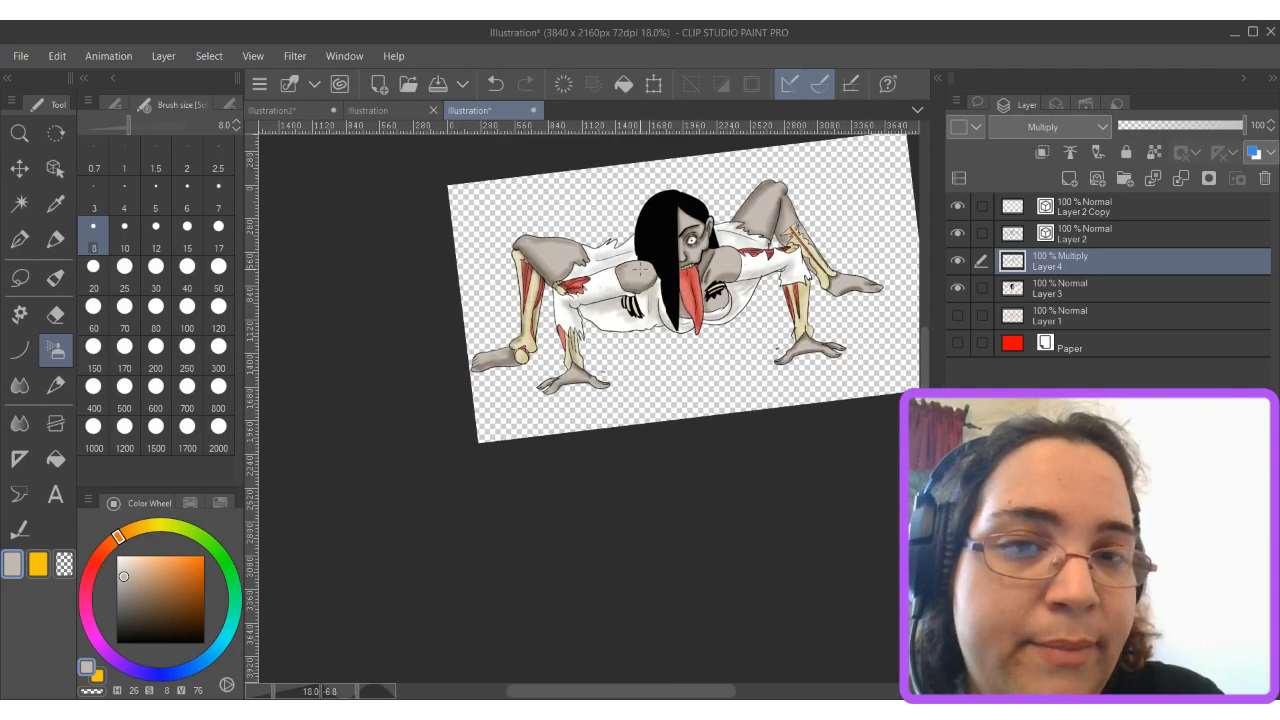
{"action": "scroll", "coordinate": [632, 247], "scroll_direction": "up", "scroll_amount": 5}
{"action": "scroll", "coordinate": [900, 370], "scroll_direction": "up", "scroll_amount": 3}
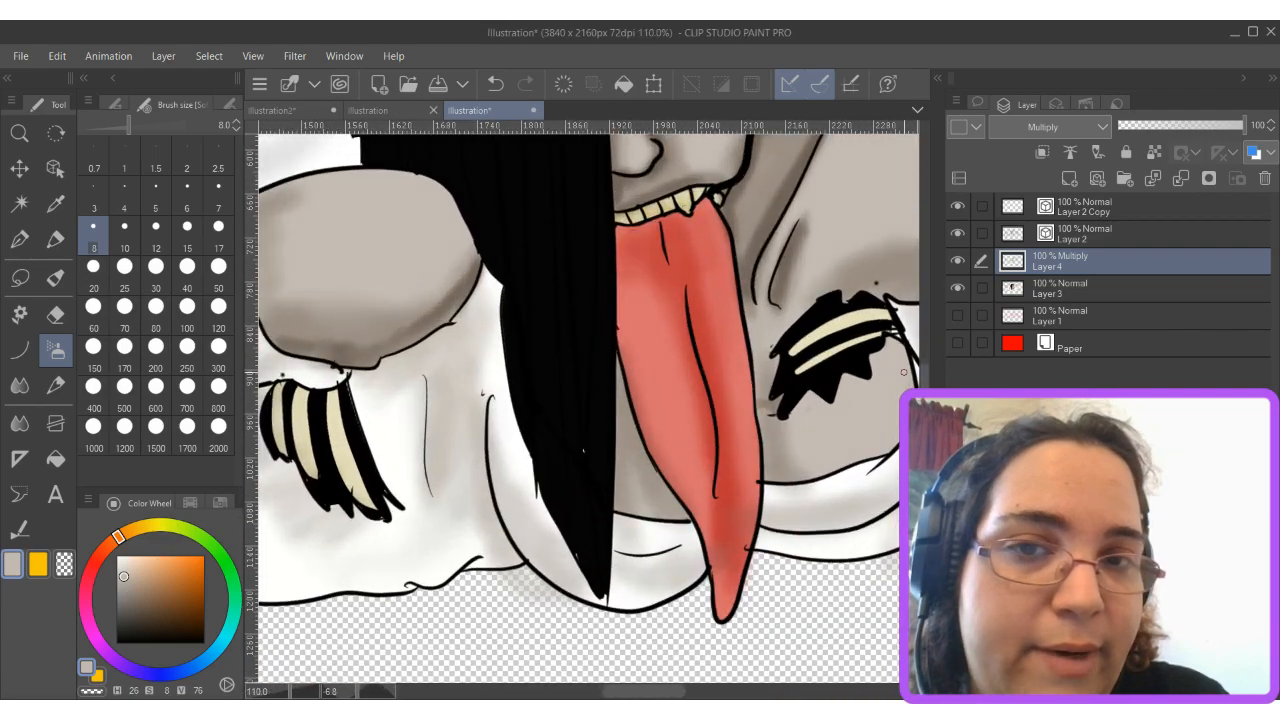
{"action": "left_click", "coordinate": [652, 257], "text": "alt"}
{"action": "left_click", "coordinate": [155, 268]}
{"action": "mouse_move", "coordinate": [637, 264]}
{"action": "left_mouse_down"}
{"action": "mouse_move", "coordinate": [622, 232]}
{"action": "mouse_move", "coordinate": [639, 243]}
{"action": "mouse_move", "coordinate": [687, 222]}
{"action": "mouse_move", "coordinate": [695, 232]}
{"action": "mouse_move", "coordinate": [697, 208]}
{"action": "mouse_move", "coordinate": [663, 252]}
{"action": "mouse_move", "coordinate": [706, 405]}
{"action": "left_mouse_up"}
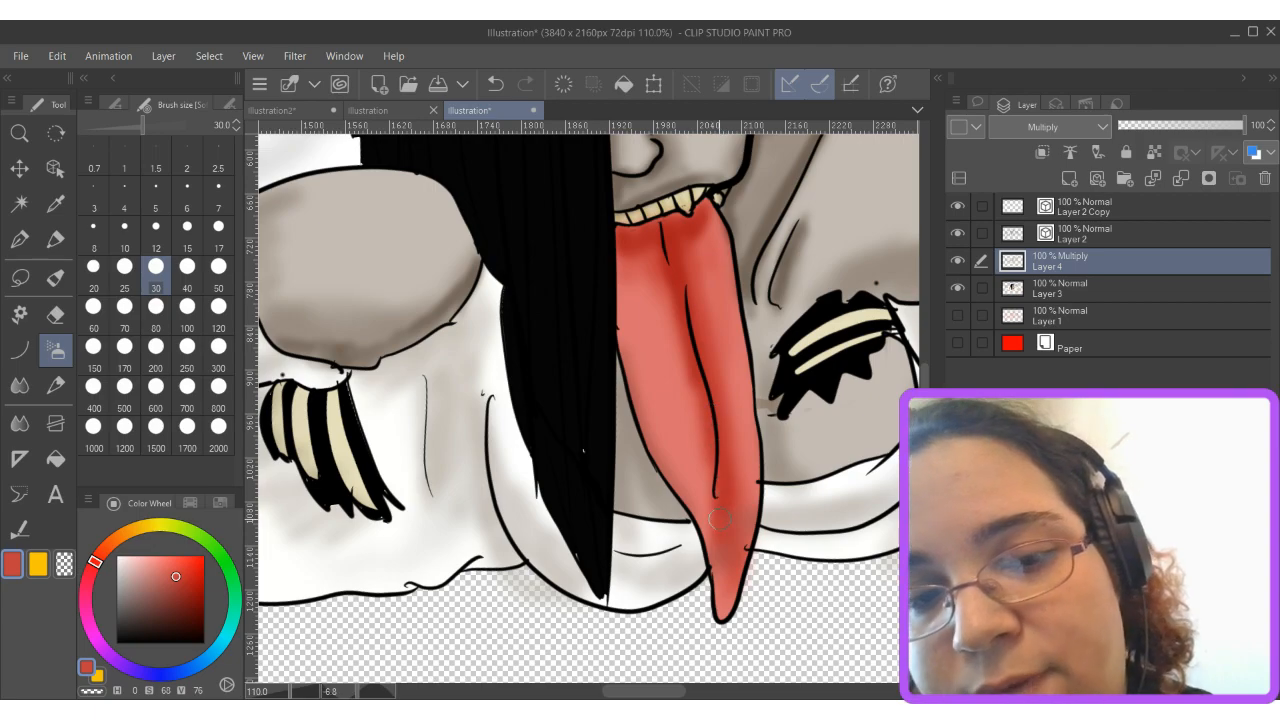
{"action": "mouse_move", "coordinate": [631, 248]}
{"action": "left_mouse_down"}
{"action": "mouse_move", "coordinate": [623, 356]}
{"action": "mouse_move", "coordinate": [636, 393]}
{"action": "mouse_move", "coordinate": [625, 309]}
{"action": "mouse_move", "coordinate": [672, 466]}
{"action": "mouse_move", "coordinate": [624, 351]}
{"action": "mouse_move", "coordinate": [688, 492]}
{"action": "mouse_move", "coordinate": [664, 459]}
{"action": "mouse_move", "coordinate": [618, 310]}
{"action": "mouse_move", "coordinate": [704, 527]}
{"action": "left_mouse_up"}
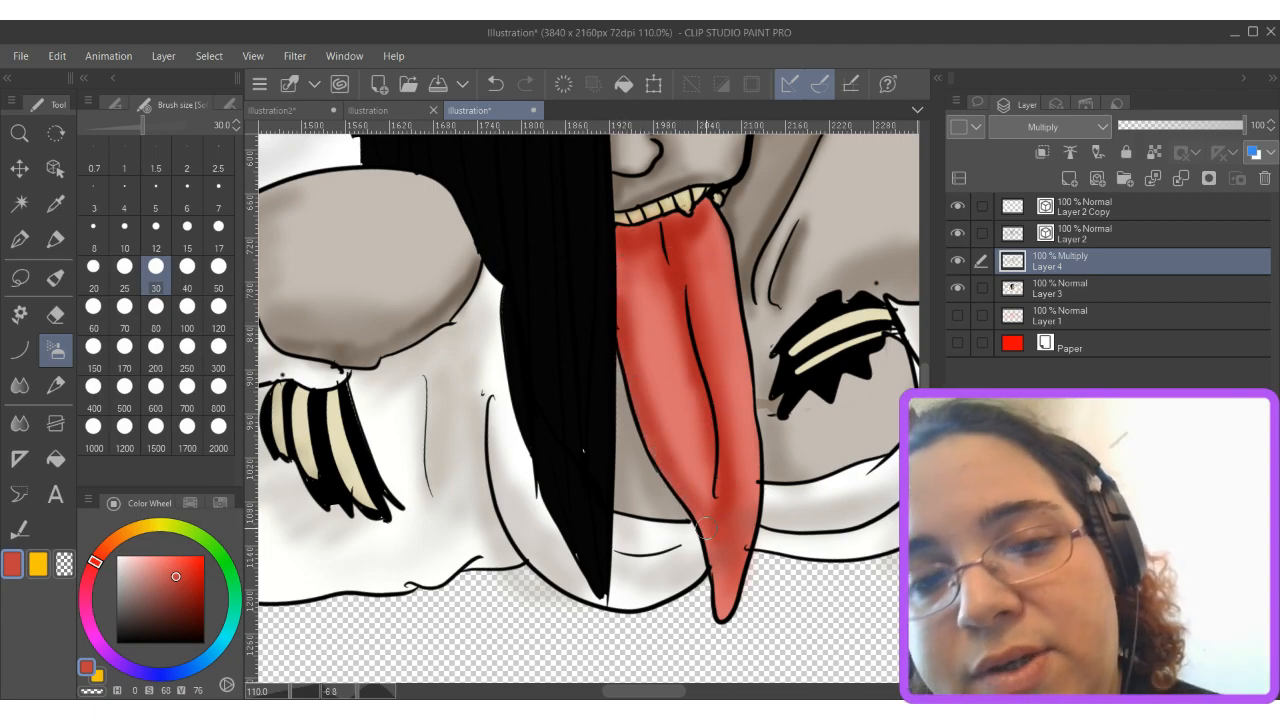
Airbrush a sampled lighter red down the tongue, and deepen its root below the teeth with a sampled darker red.
{"action": "left_click", "coordinate": [658, 339], "text": "alt"}
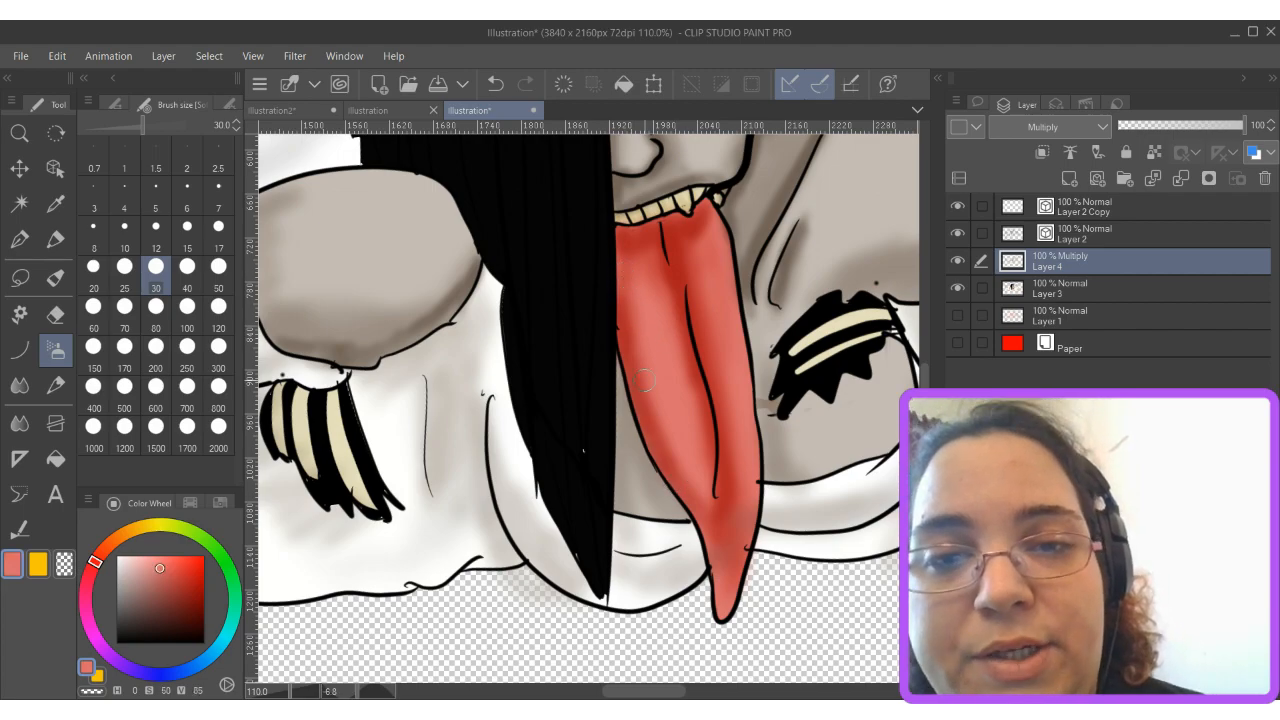
{"action": "mouse_move", "coordinate": [620, 252]}
{"action": "left_mouse_down"}
{"action": "mouse_move", "coordinate": [658, 283]}
{"action": "mouse_move", "coordinate": [726, 506]}
{"action": "left_mouse_up"}
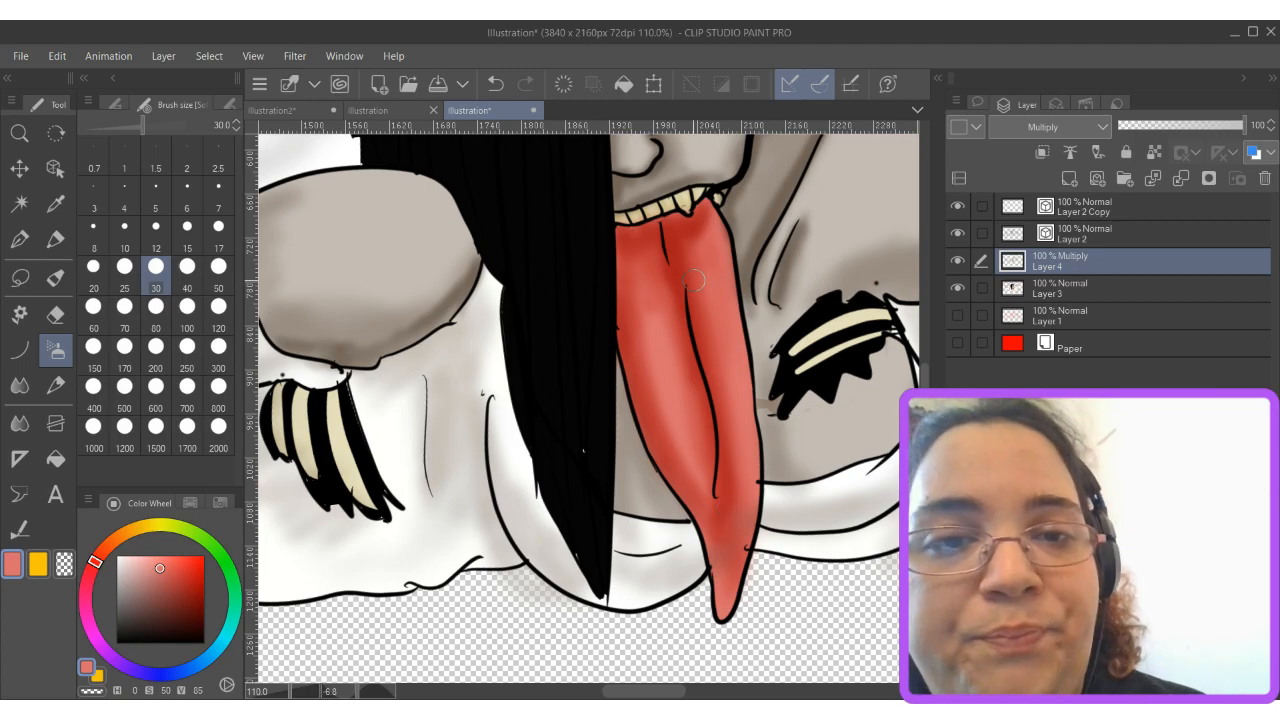
{"action": "left_click", "coordinate": [644, 260], "text": "alt"}
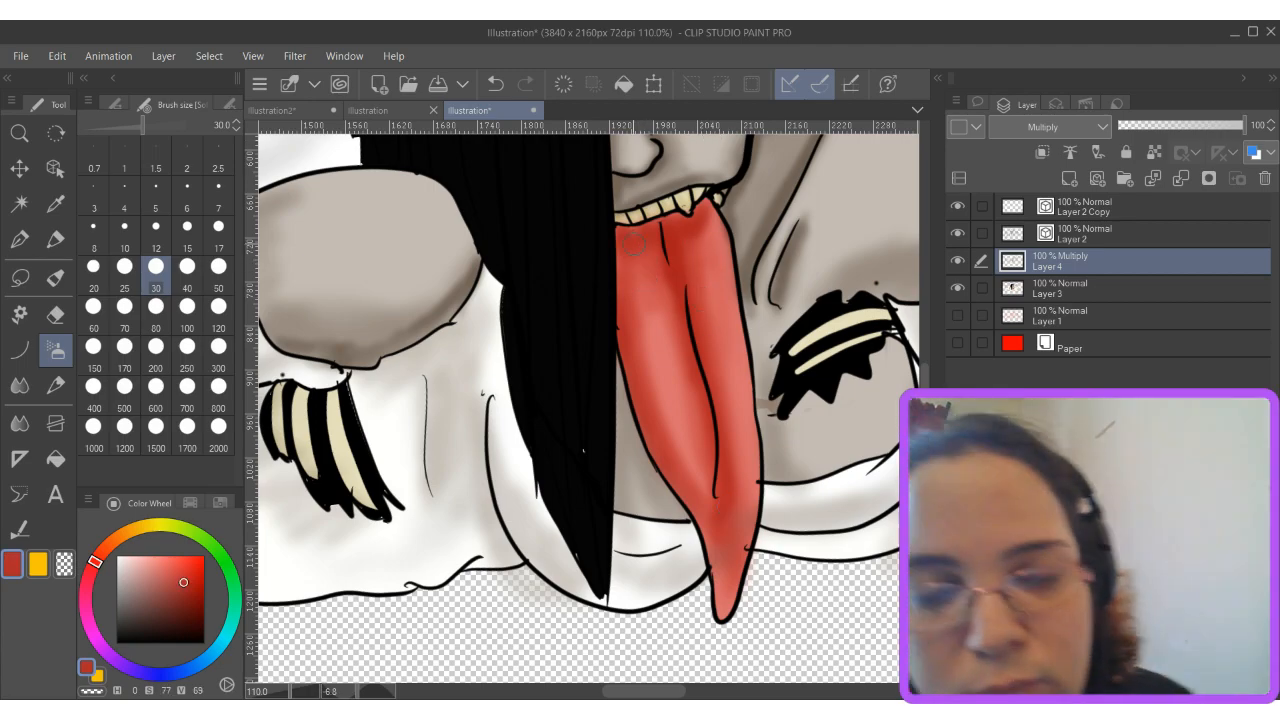
Inspect the shading across the whole crawling figure.
{"action": "scroll", "coordinate": [633, 260], "scroll_direction": "down", "scroll_amount": 1}
{"action": "scroll", "coordinate": [633, 271], "scroll_direction": "down", "scroll_amount": 5}
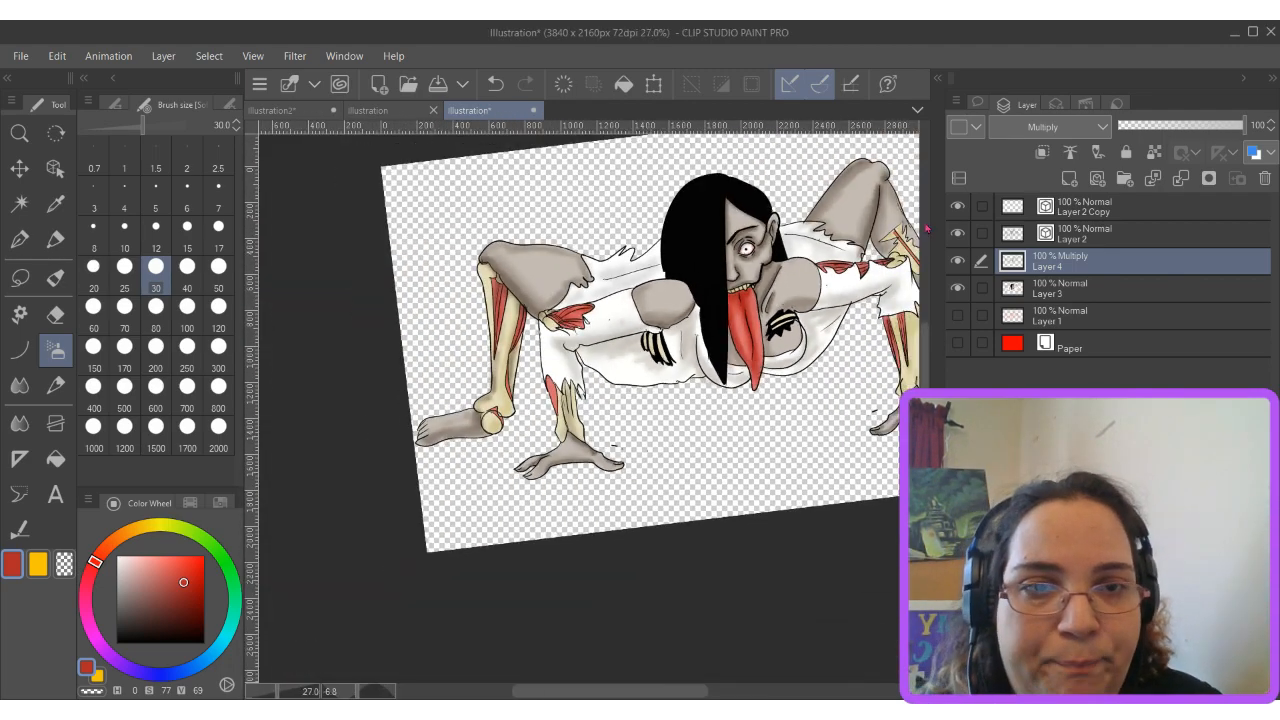
{"action": "left_click_drag", "start_coordinate": [625, 690], "coordinate": [727, 636]}
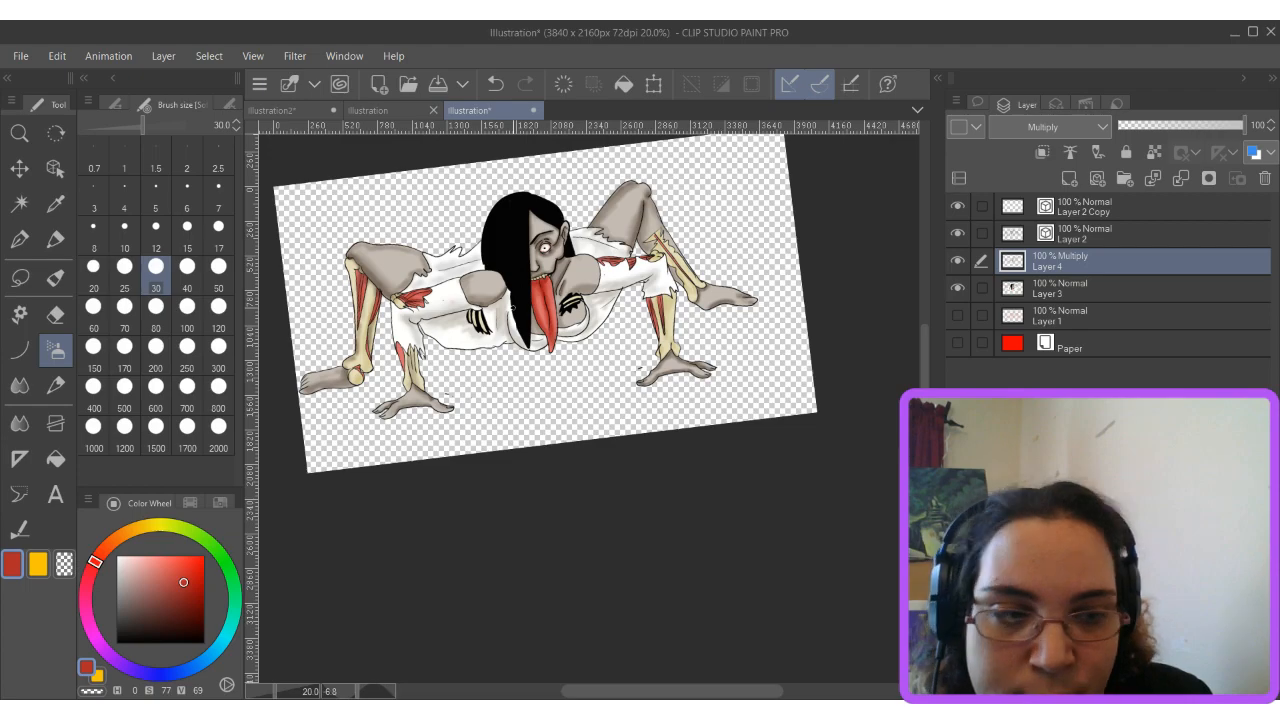
{"action": "scroll", "coordinate": [487, 223], "scroll_direction": "up", "scroll_amount": 1}
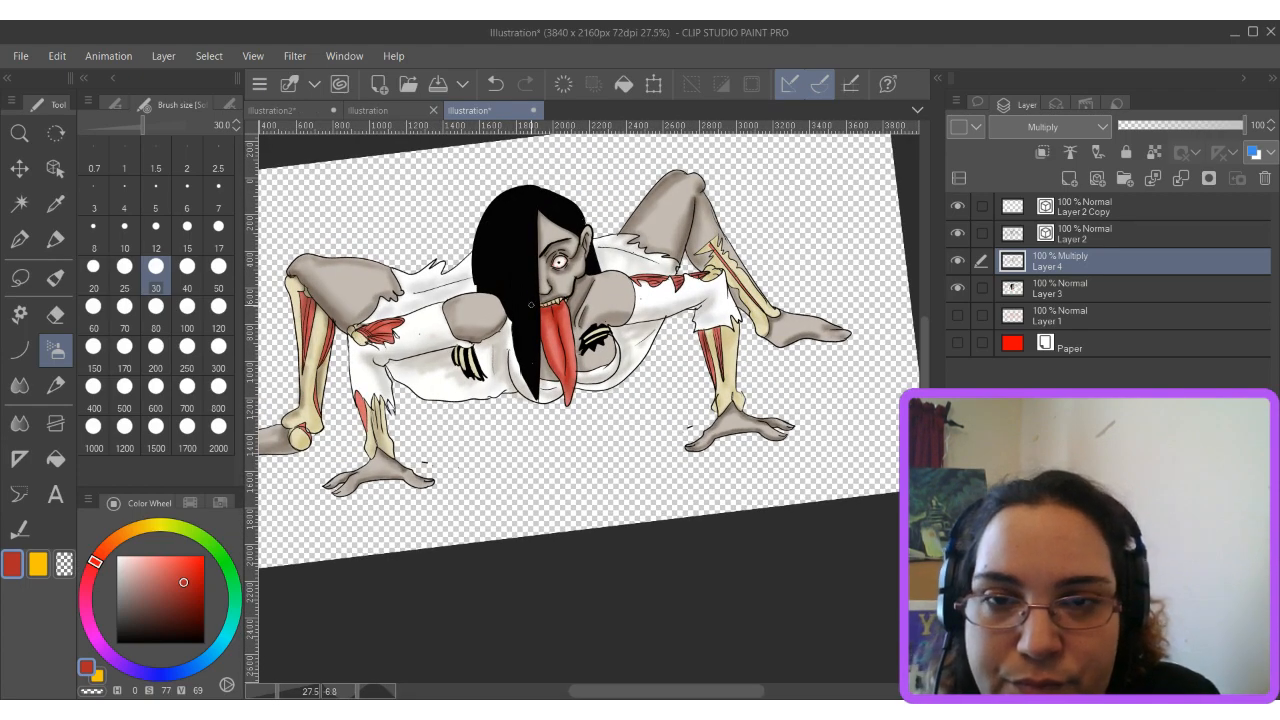
{"action": "scroll", "coordinate": [650, 268], "scroll_direction": "down", "scroll_amount": 3}
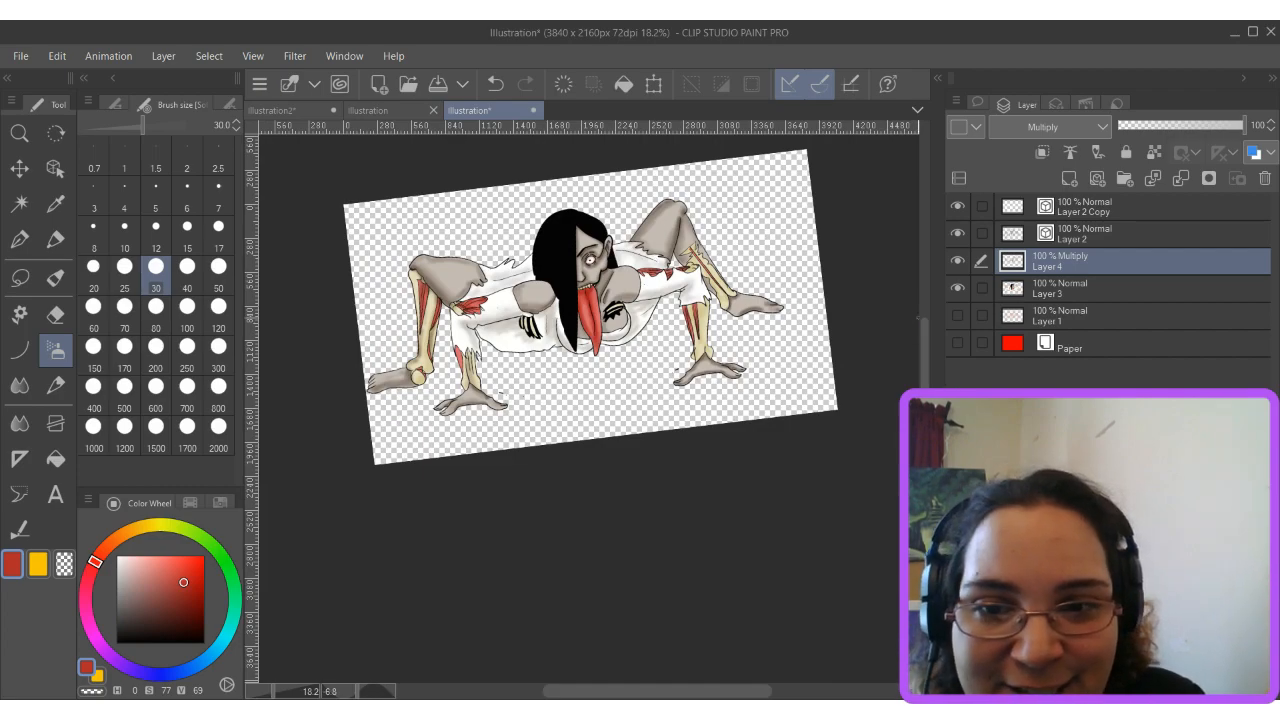
{"action": "left_click_drag", "start_coordinate": [928, 368], "coordinate": [928, 336]}
{"action": "scroll", "coordinate": [533, 304], "scroll_direction": "up", "scroll_amount": 3}
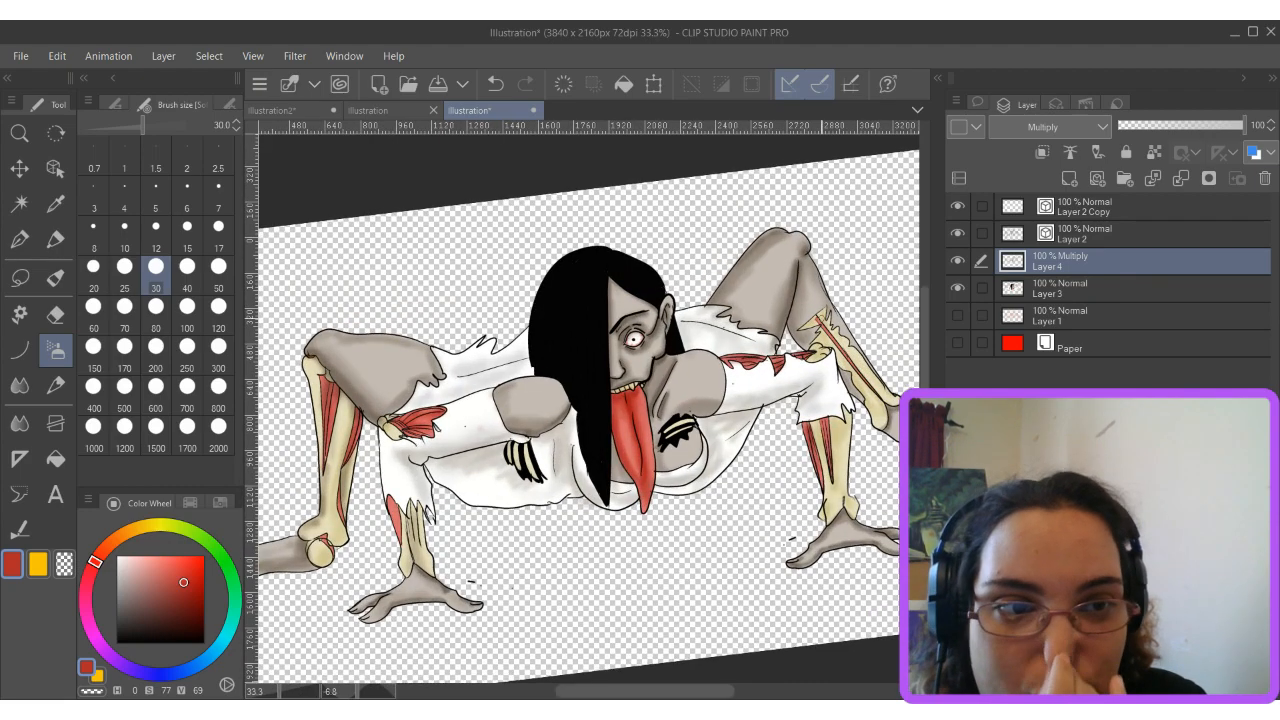
Add a new normal layer above the Multiply layer and choose the Bloodstain brush from the Effect decorations.
{"action": "left_click", "coordinate": [1069, 178]}
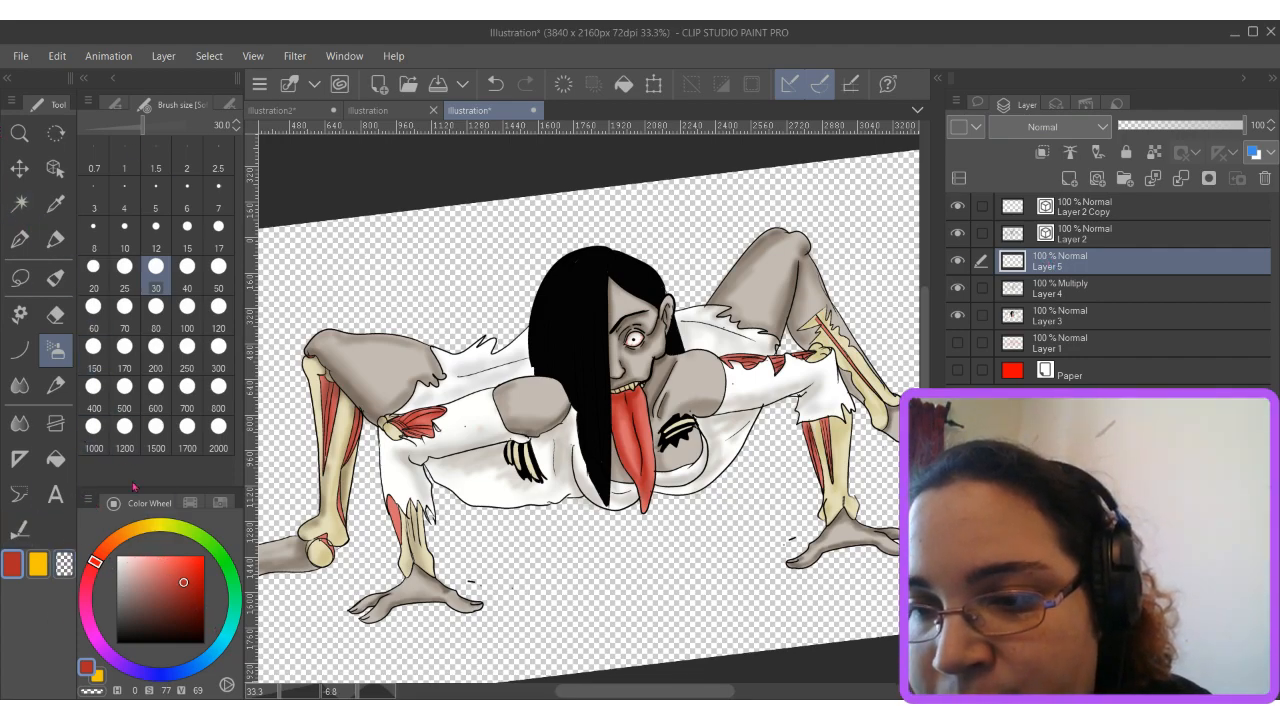
{"action": "left_click", "coordinate": [115, 103]}
{"action": "scroll", "coordinate": [175, 278], "scroll_direction": "down", "scroll_amount": 5}
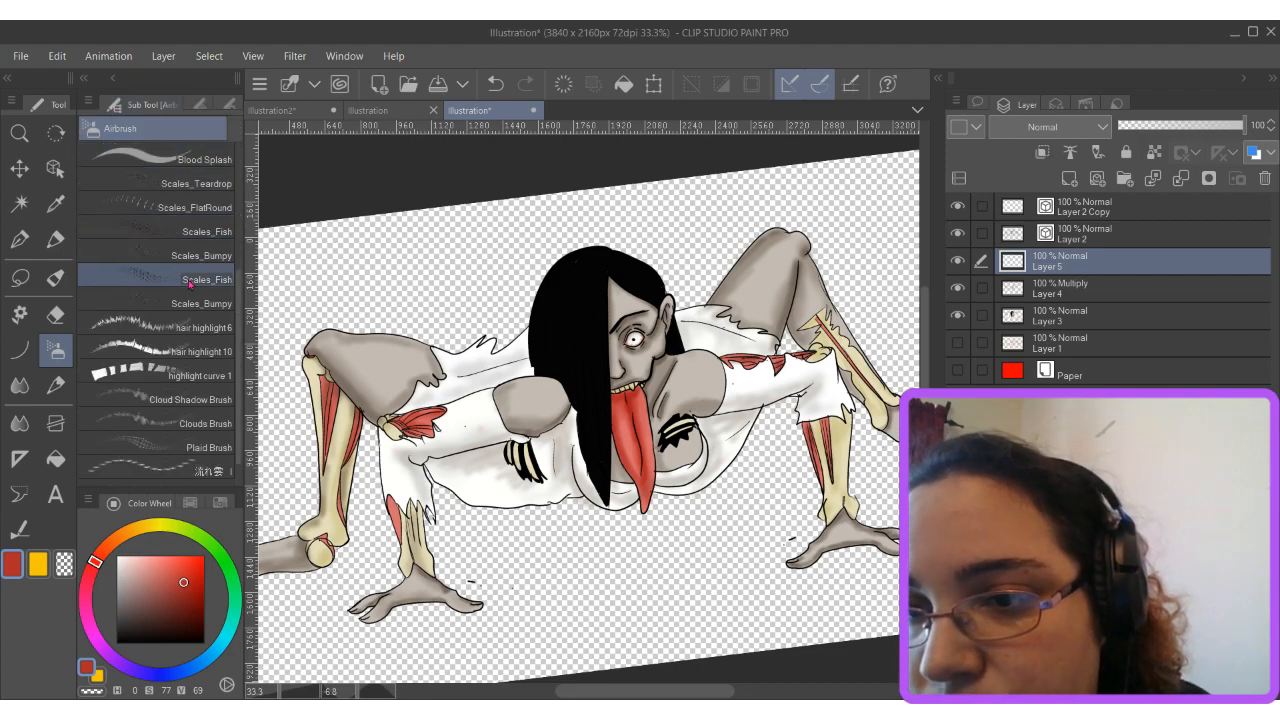
{"action": "left_click", "coordinate": [20, 313]}
{"action": "scroll", "coordinate": [152, 387], "scroll_direction": "down", "scroll_amount": 3}
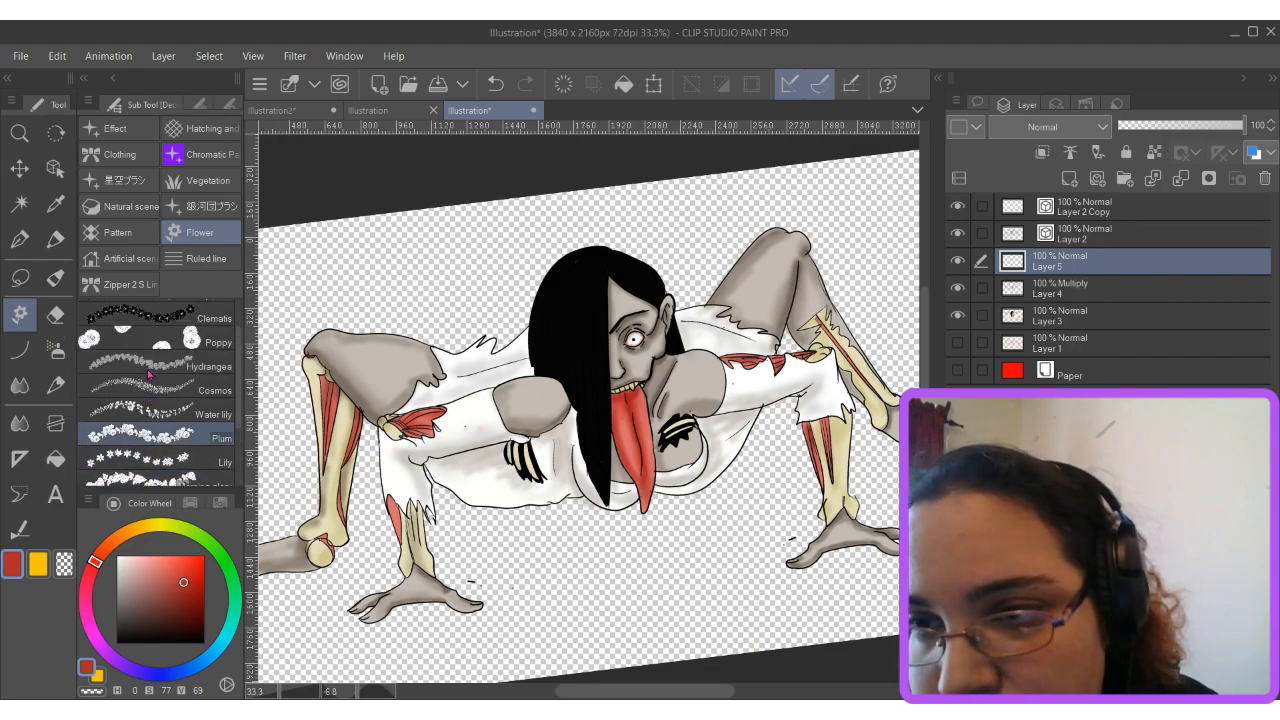
{"action": "left_click", "coordinate": [115, 128]}
{"action": "scroll", "coordinate": [186, 348], "scroll_direction": "down", "scroll_amount": 6}
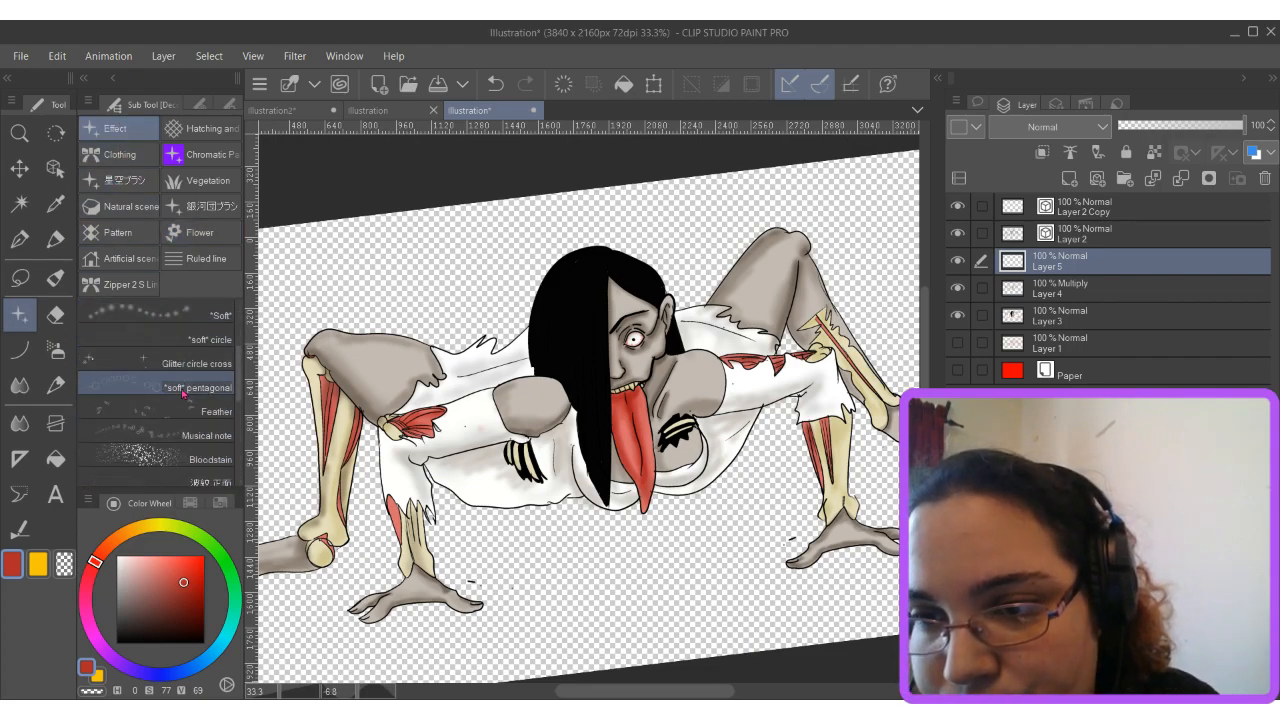
{"action": "left_click", "coordinate": [205, 387]}
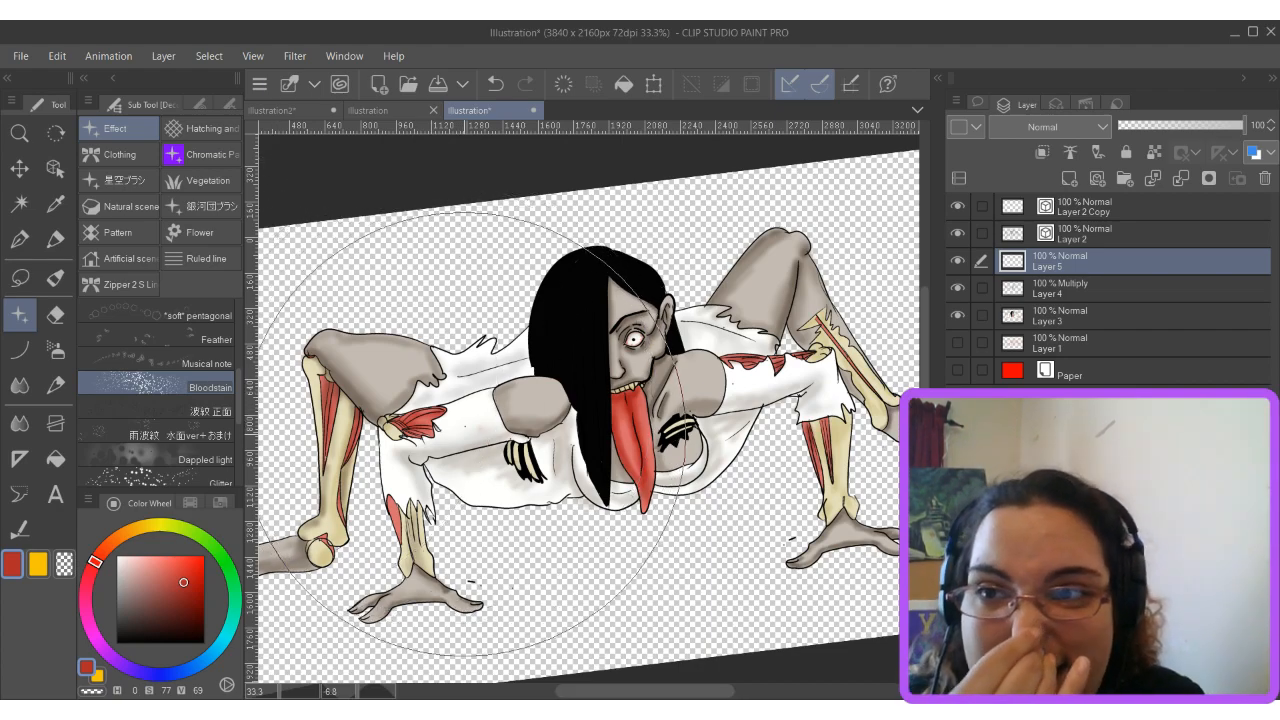
Try a Bloodstain stamp at size 2000 over the figure, undo it and set the brush size to 10.8.
{"action": "left_click", "coordinate": [506, 460]}
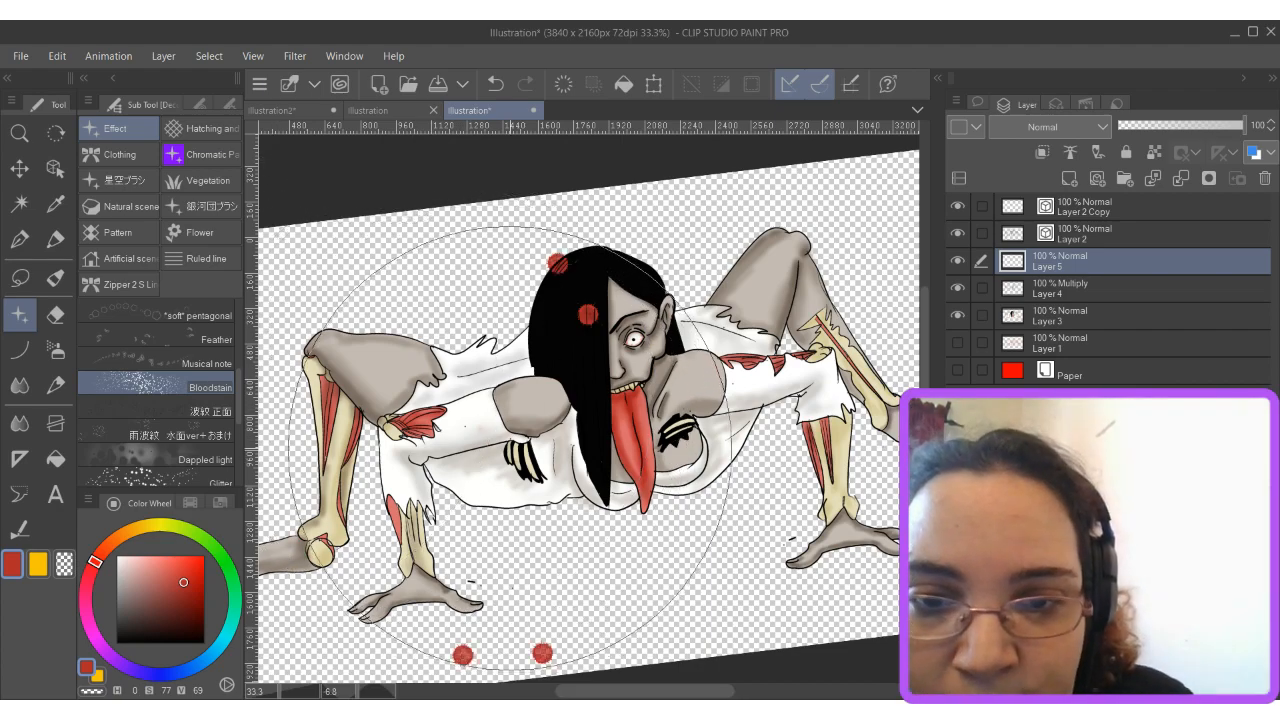
{"action": "key", "text": "ctrl+z"}
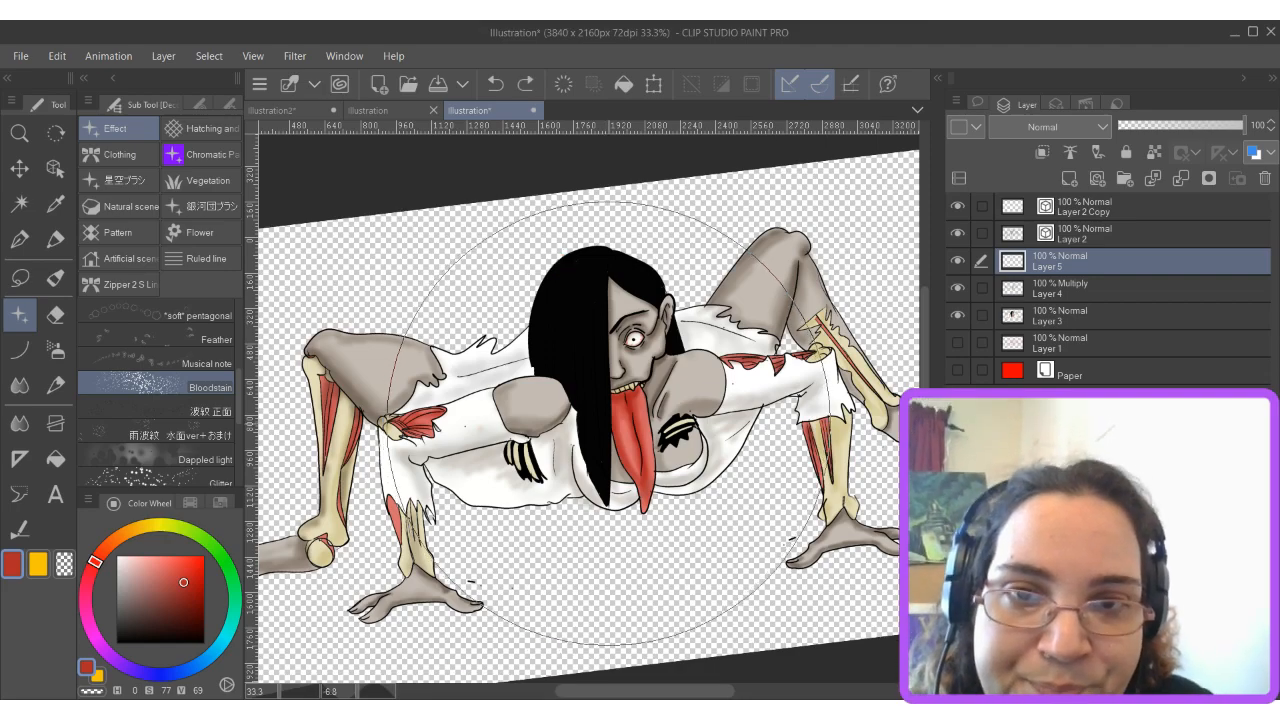
{"action": "left_click", "coordinate": [200, 104]}
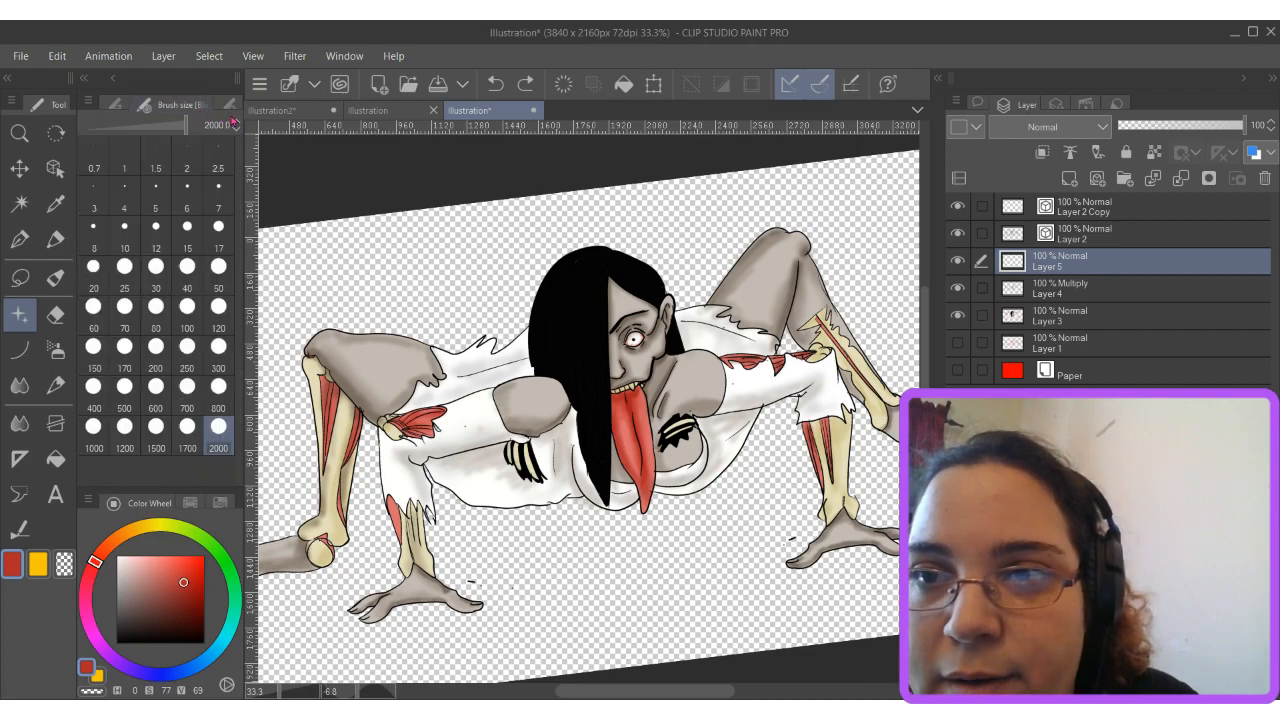
{"action": "left_click", "coordinate": [230, 104]}
{"action": "mouse_move", "coordinate": [148, 274]}
{"action": "left_mouse_down"}
{"action": "mouse_move", "coordinate": [130, 281]}
{"action": "mouse_move", "coordinate": [147, 280]}
{"action": "left_mouse_up"}
{"action": "left_click_drag", "start_coordinate": [146, 174], "coordinate": [137, 175]}
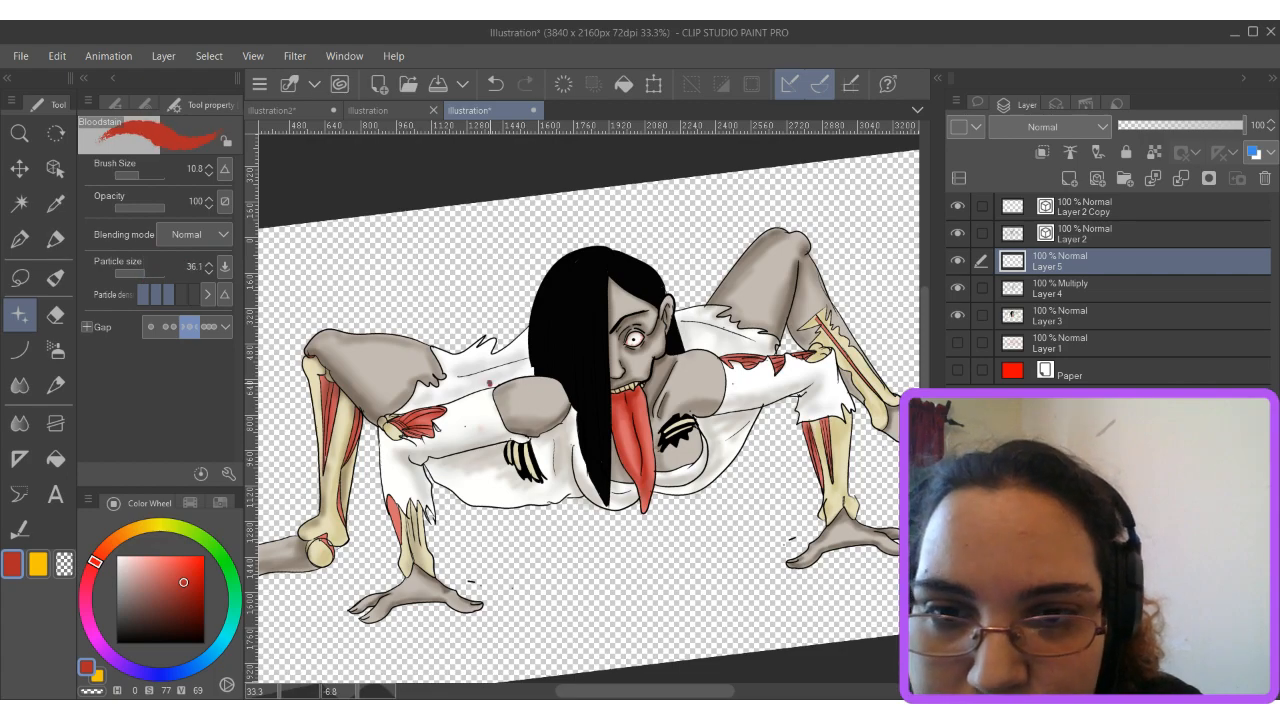
Test Bloodstain marks on the back of the shirt at brush sizes 10.8 and 53.9, and undo them.
{"action": "scroll", "coordinate": [488, 380], "scroll_direction": "up", "scroll_amount": 10}
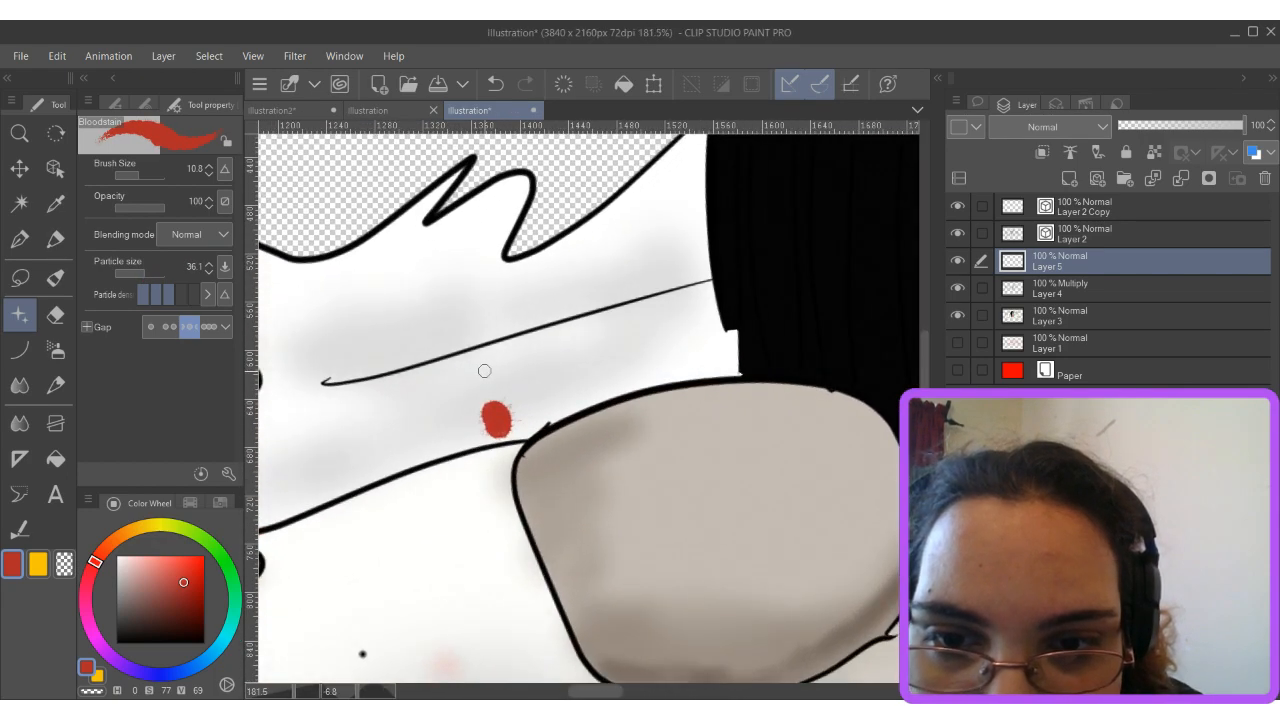
{"action": "left_click_drag", "start_coordinate": [140, 174], "coordinate": [146, 174]}
{"action": "left_click", "coordinate": [471, 339]}
{"action": "scroll", "coordinate": [420, 470], "scroll_direction": "down", "scroll_amount": 6}
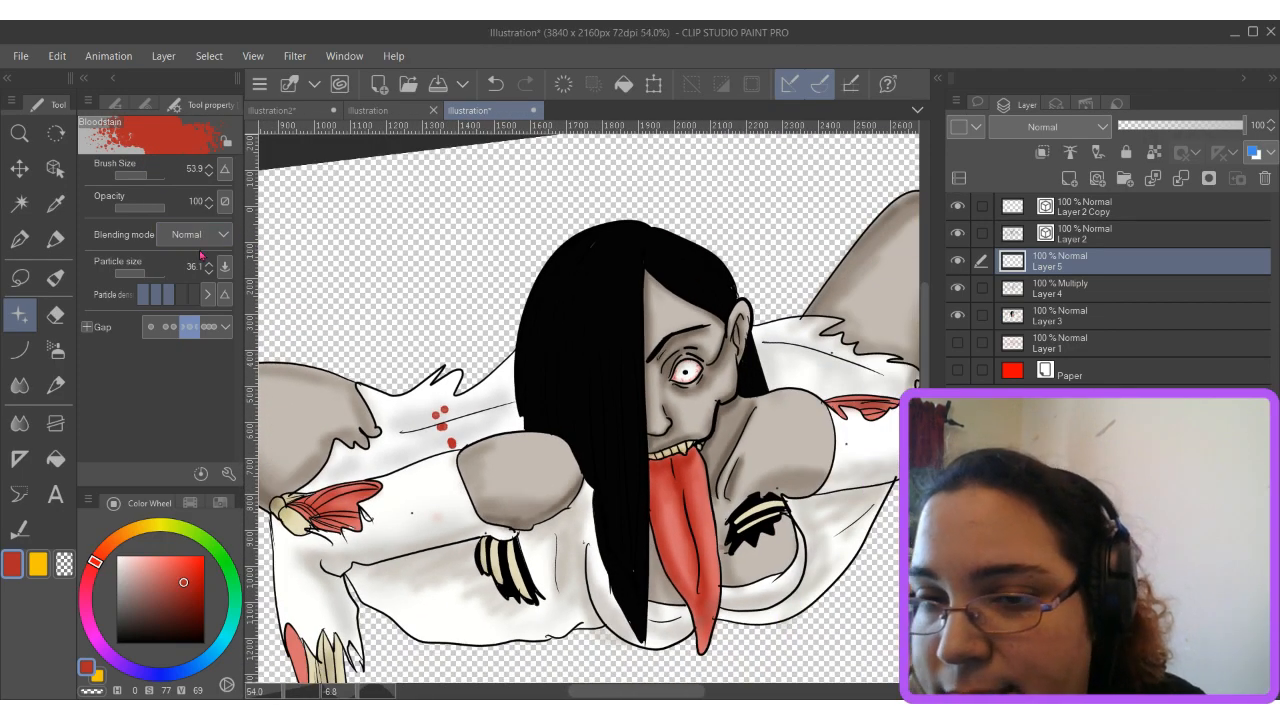
{"action": "key", "text": "ctrl+z"}
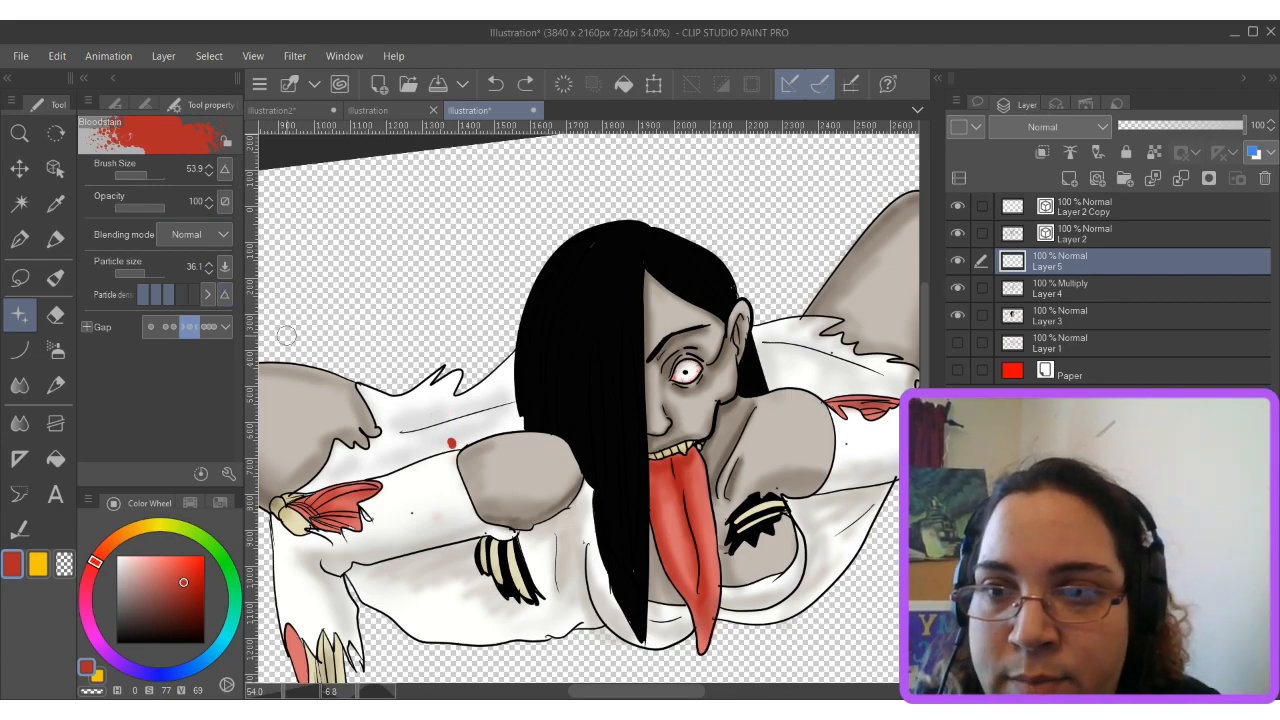
{"action": "key", "text": "ctrl+z"}
Set the Bloodstain particle density to its lowest level, test spots across the back of the shirt and undo them.
{"action": "left_click", "coordinate": [143, 294]}
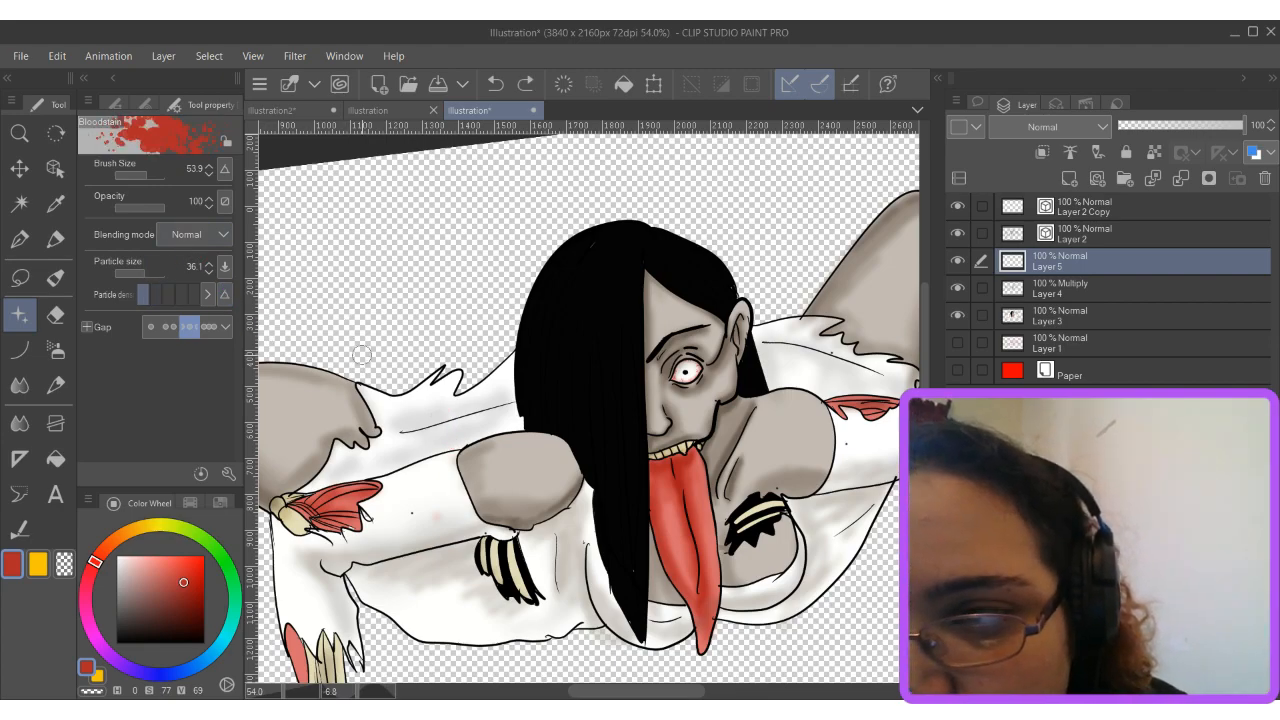
{"action": "left_click", "coordinate": [403, 428]}
{"action": "left_click_drag", "start_coordinate": [494, 414], "coordinate": [442, 440]}
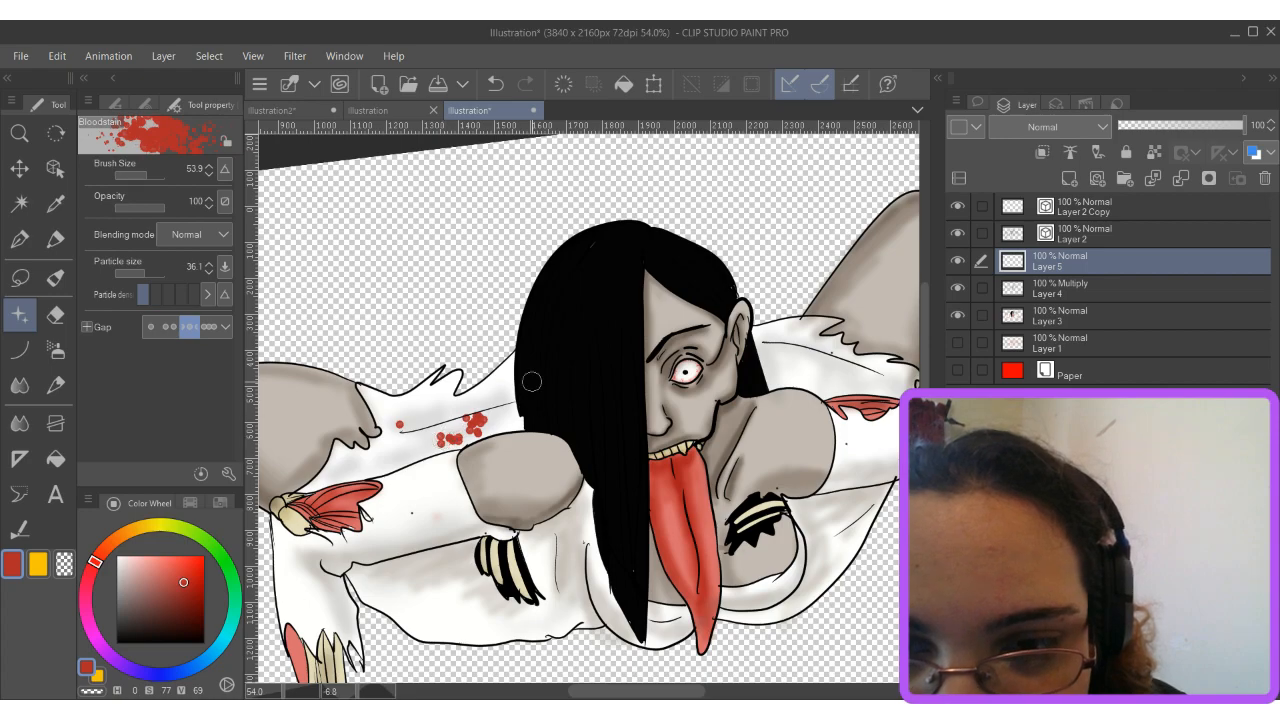
{"action": "key", "text": "ctrl+z"}
{"action": "key", "text": "ctrl+z"}
{"action": "key", "text": "ctrl+z"}
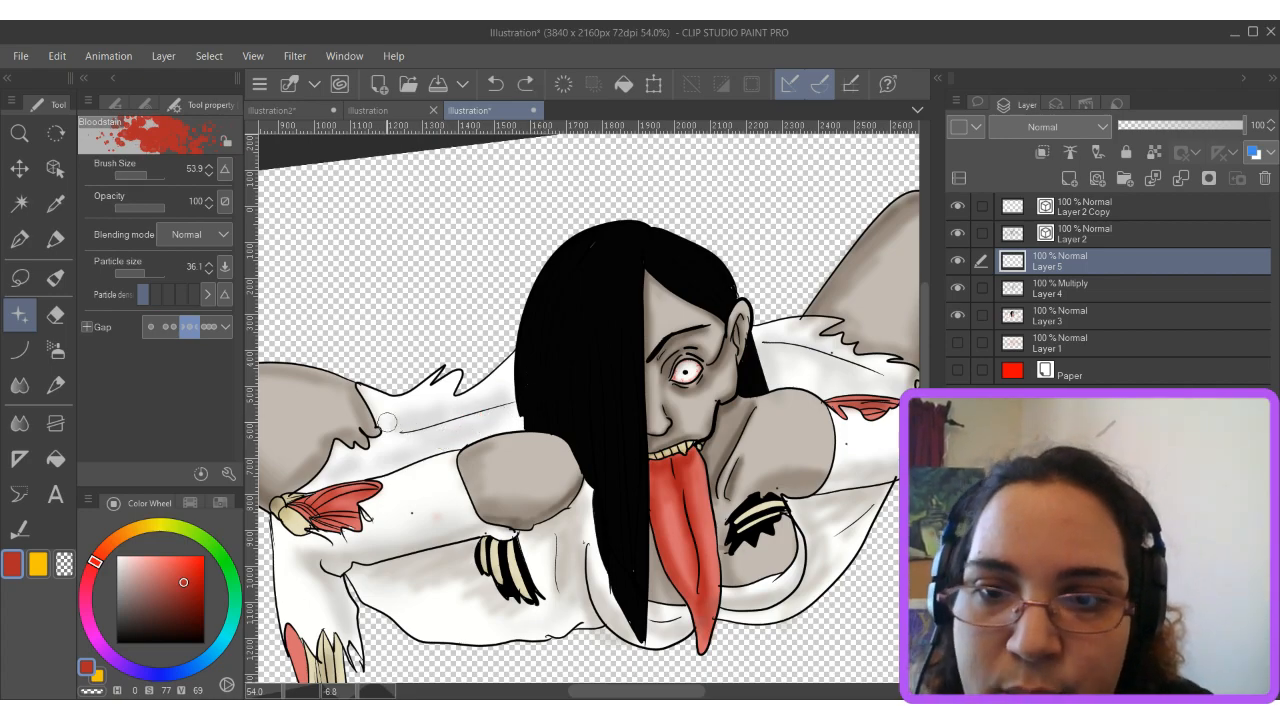
Try Bloodstain particle sizes 47.2 and 307.1, with a test mark on the sleeve that is undone.
{"action": "left_click", "coordinate": [146, 273]}
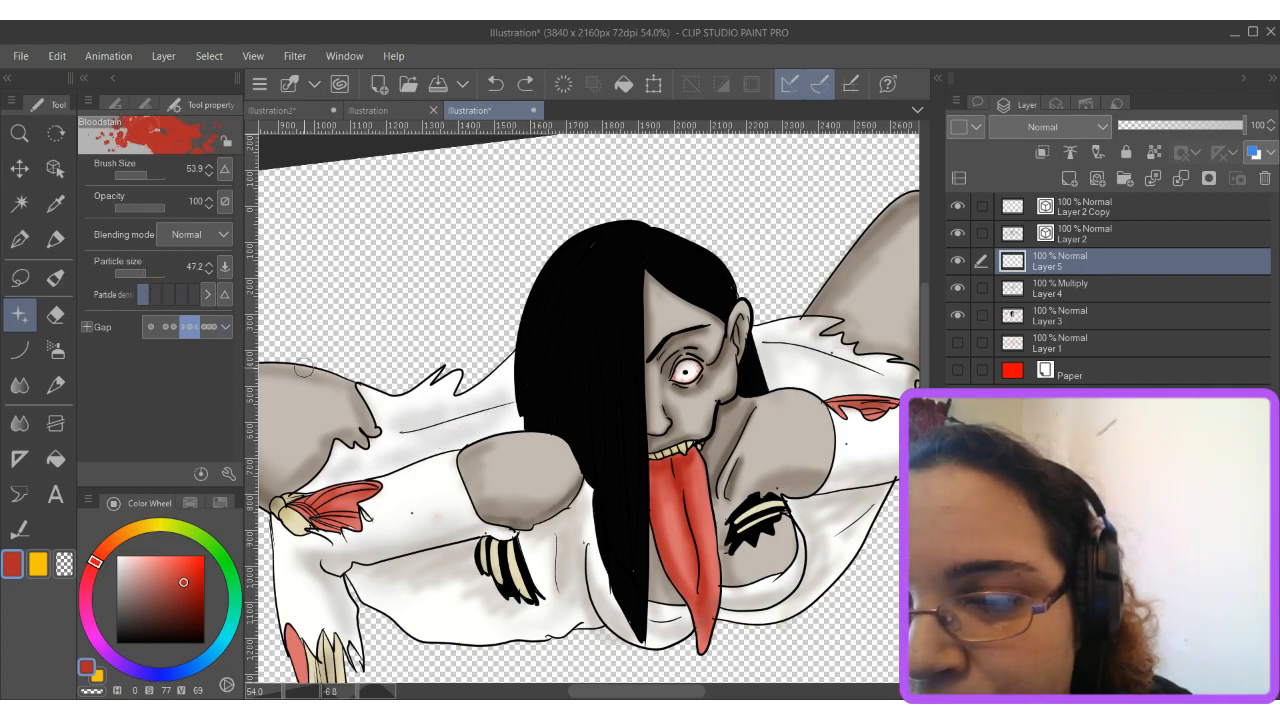
{"action": "left_click", "coordinate": [156, 273]}
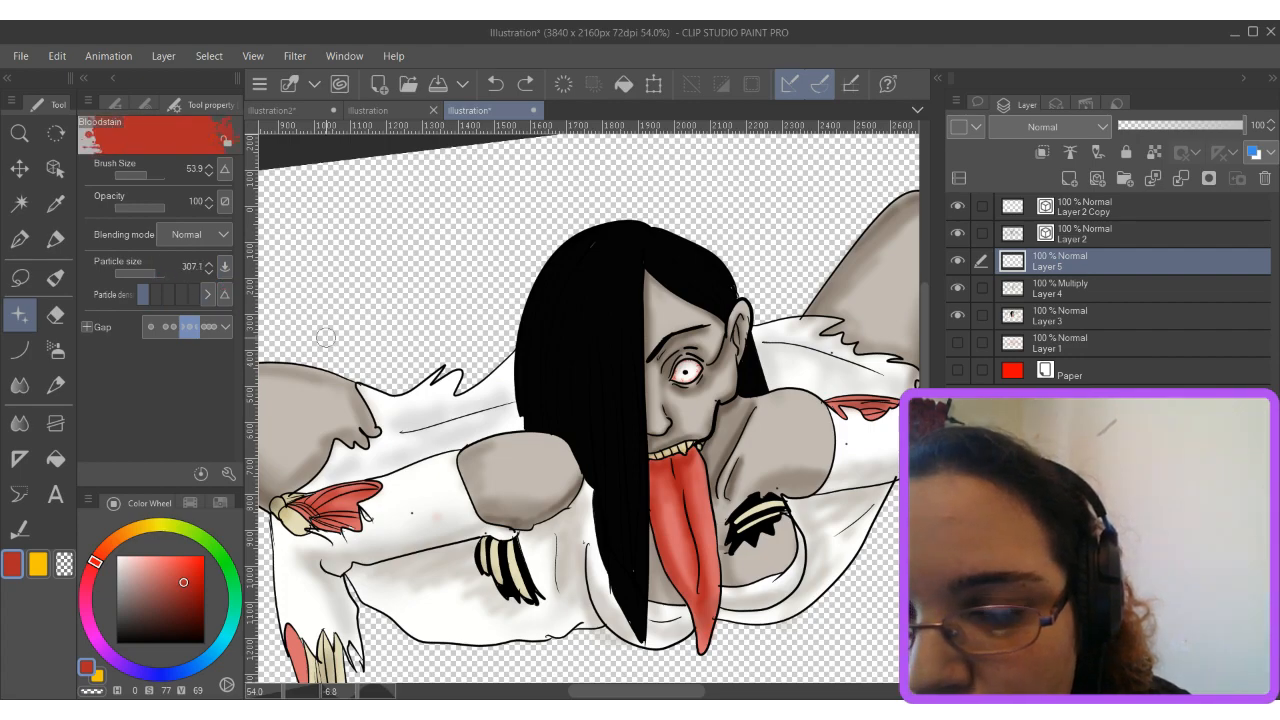
{"action": "left_click", "coordinate": [419, 493]}
{"action": "key", "text": "ctrl+z"}
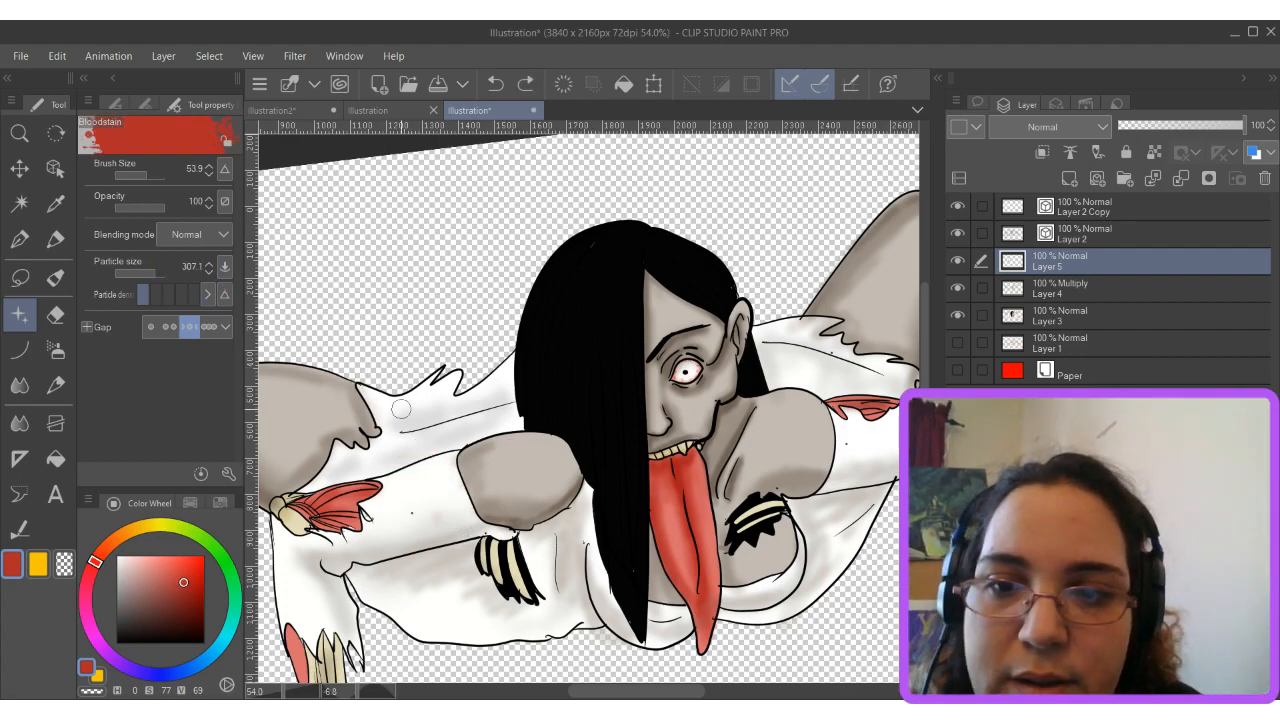
Set the Bloodstain particle size to 105.3, test single blots on the shirt and the empty canvas, and undo them.
{"action": "left_click", "coordinate": [149, 278]}
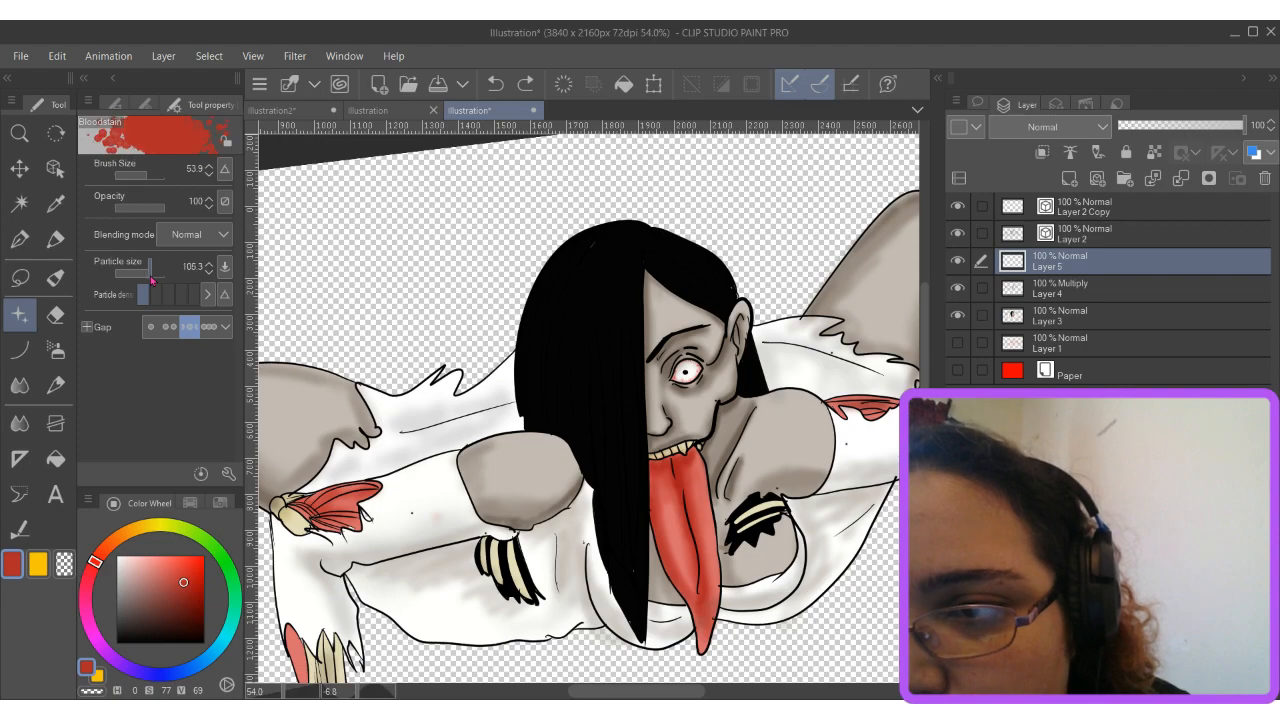
{"action": "left_click", "coordinate": [424, 594]}
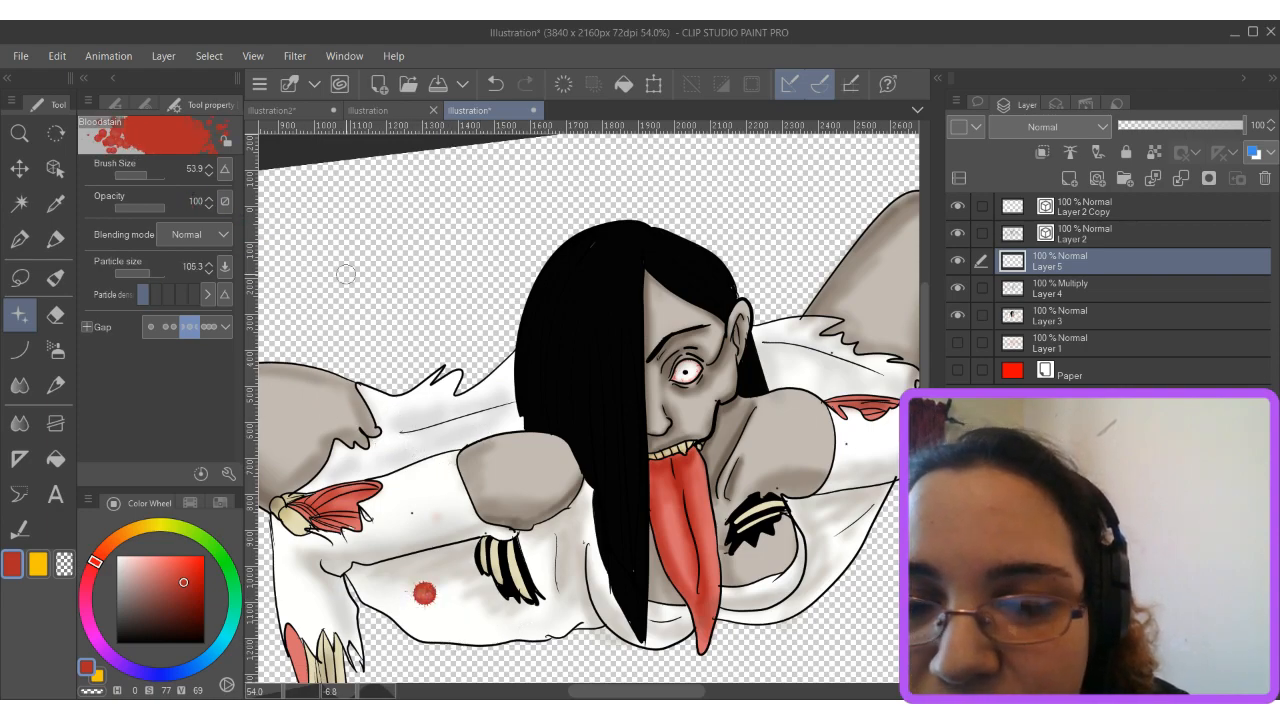
{"action": "left_click", "coordinate": [782, 374]}
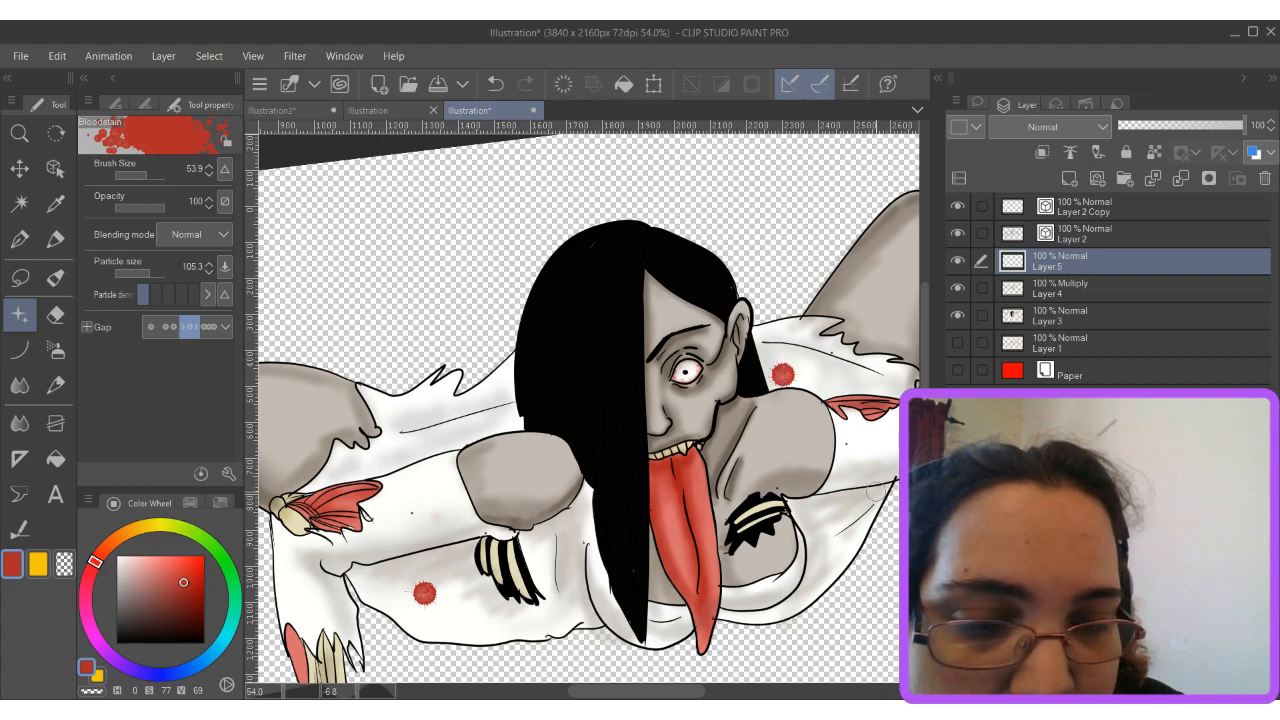
{"action": "key", "text": "ctrl+z"}
{"action": "key", "text": "ctrl+z"}
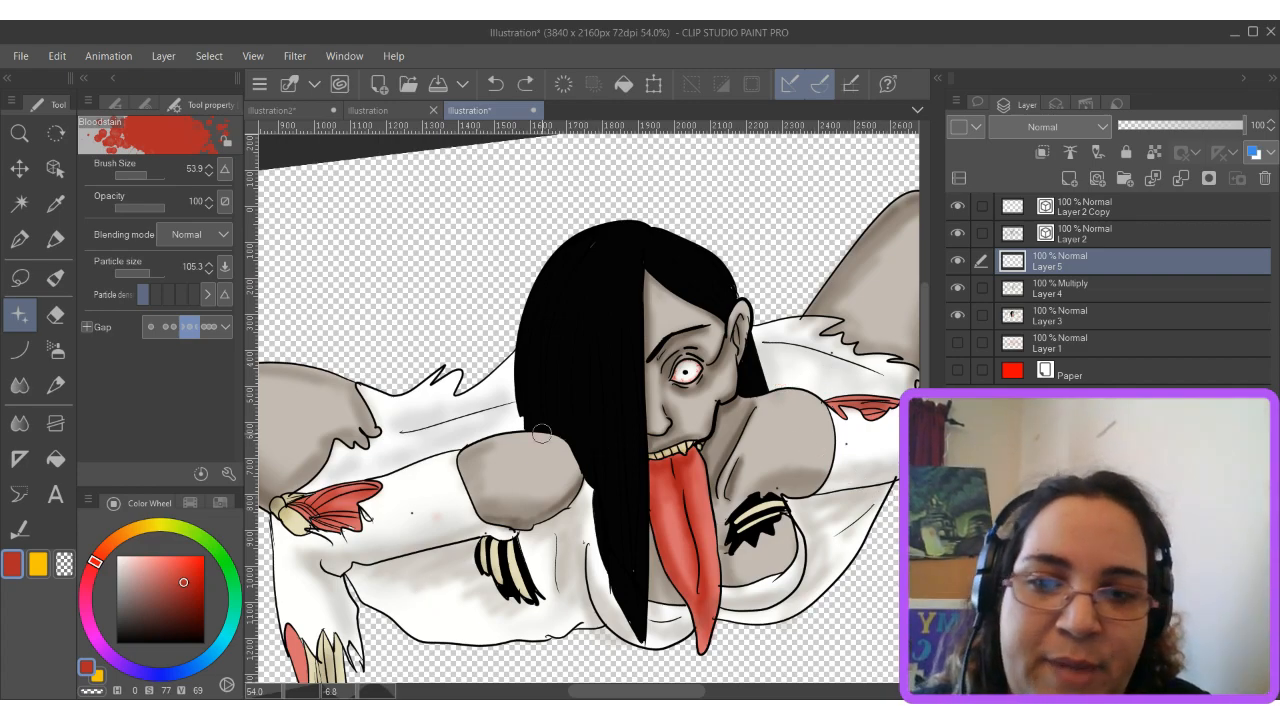
{"action": "scroll", "coordinate": [563, 429], "scroll_direction": "down", "scroll_amount": 2}
{"action": "left_click", "coordinate": [343, 238]}
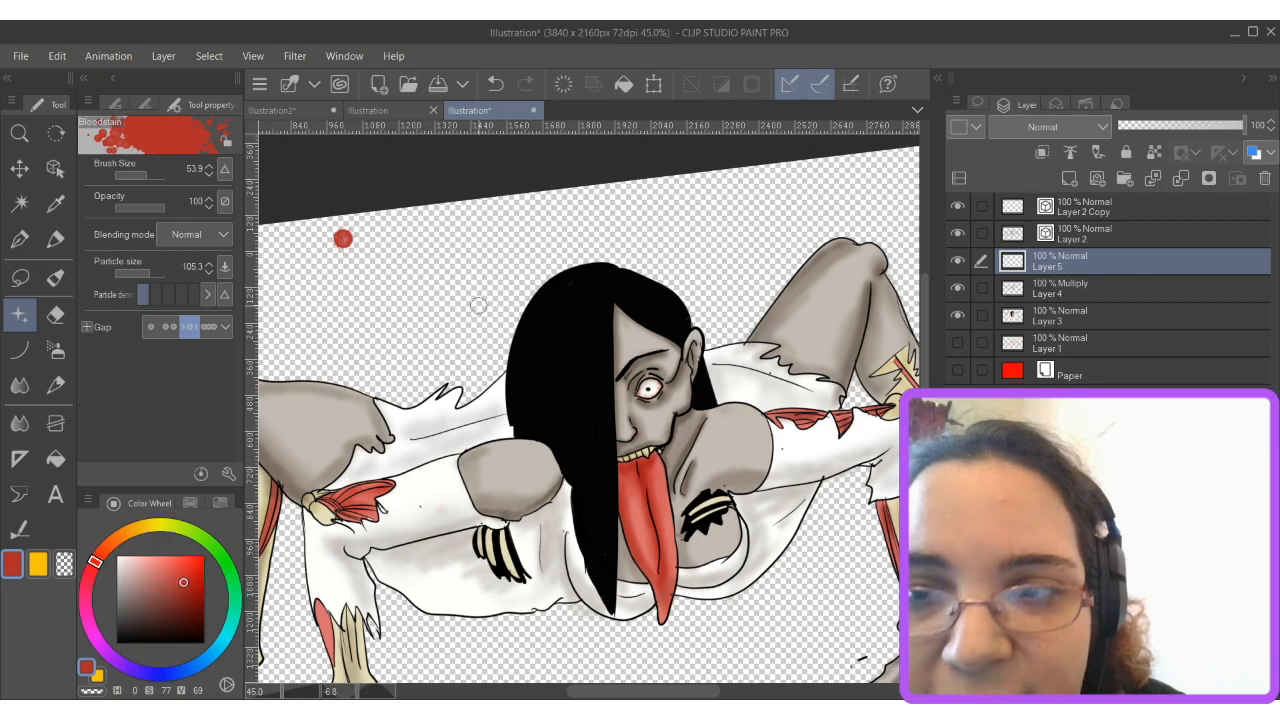
{"action": "key", "text": "ctrl+z"}
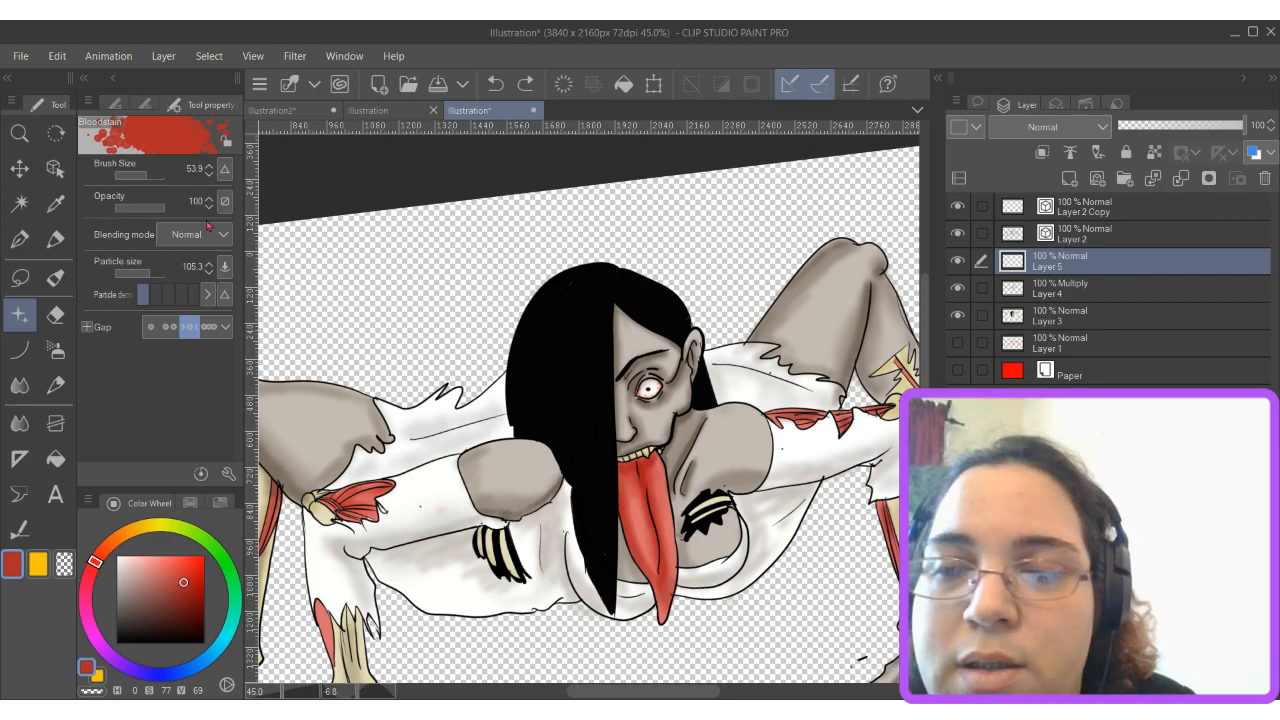
Look through the decoration groups and the Pen brushes for a suitable blood brush.
{"action": "left_click", "coordinate": [115, 104]}
{"action": "scroll", "coordinate": [229, 446], "scroll_direction": "up", "scroll_amount": 2}
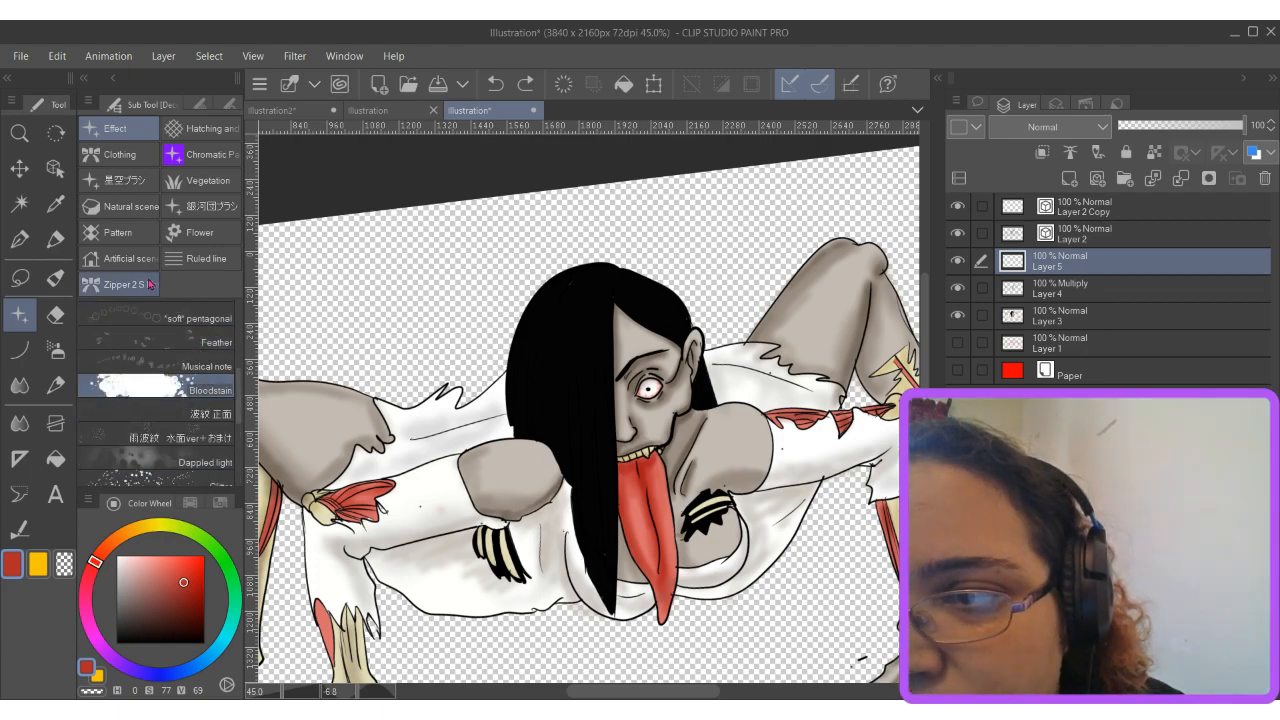
{"action": "left_click", "coordinate": [19, 239]}
{"action": "scroll", "coordinate": [95, 257], "scroll_direction": "down", "scroll_amount": 10}
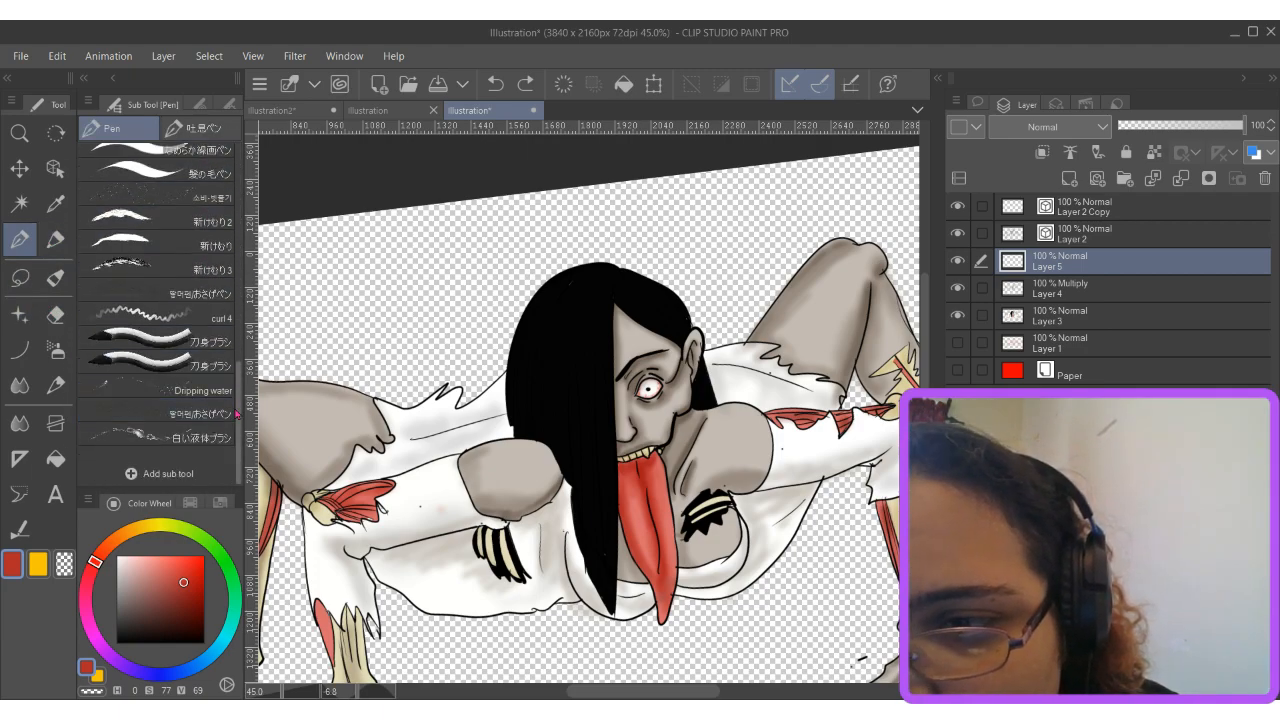
{"action": "scroll", "coordinate": [205, 400], "scroll_direction": "up", "scroll_amount": 10}
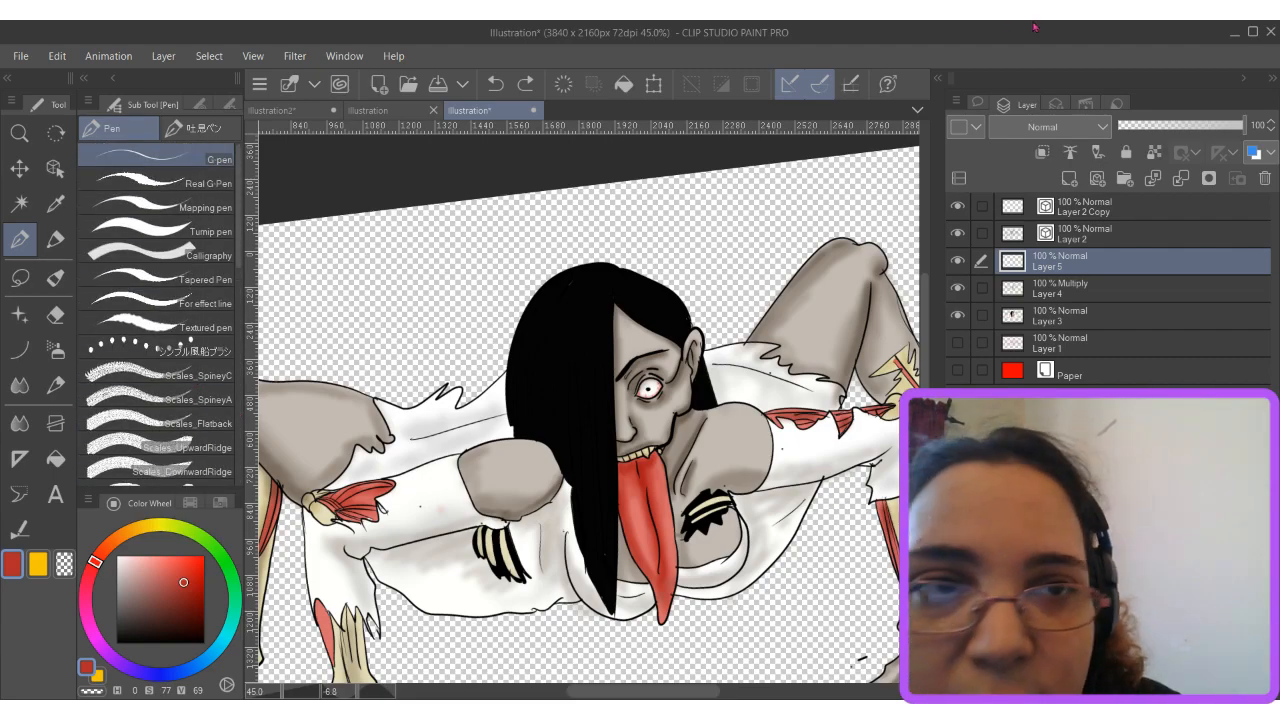
Show all materials and use the material search to bring in the blood brush materials.
{"action": "left_click", "coordinate": [978, 103]}
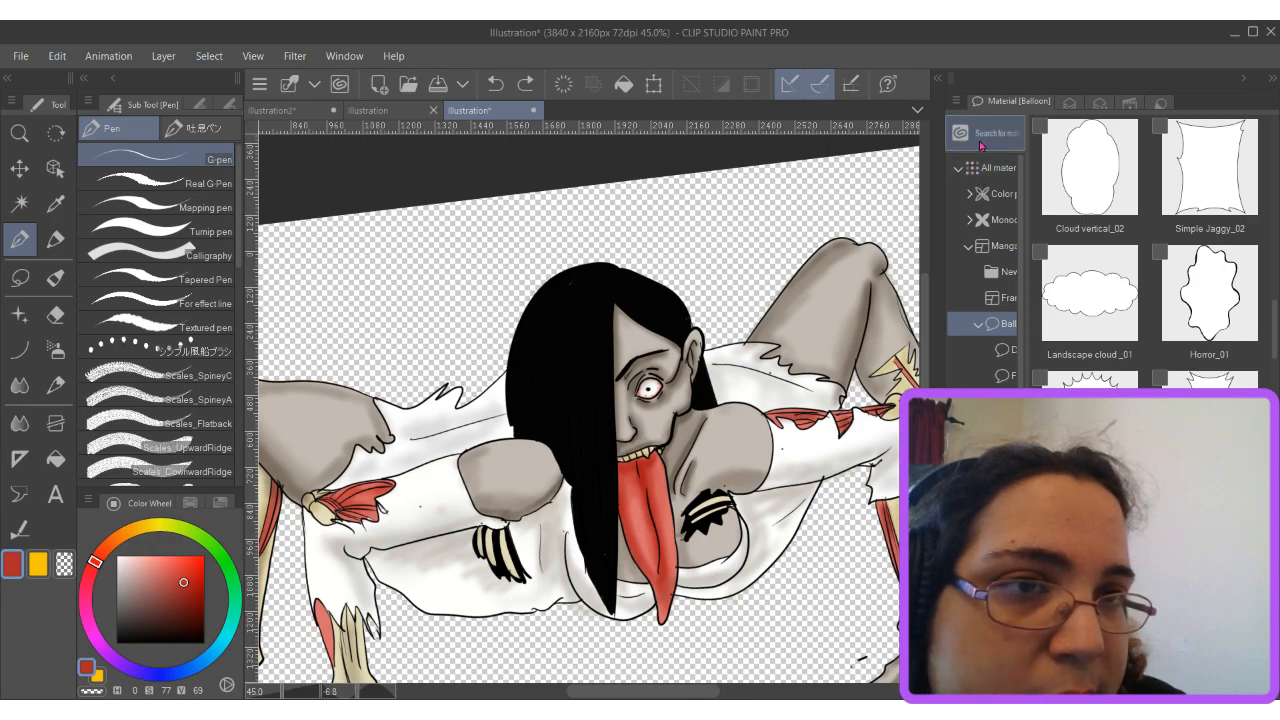
{"action": "left_click", "coordinate": [993, 168]}
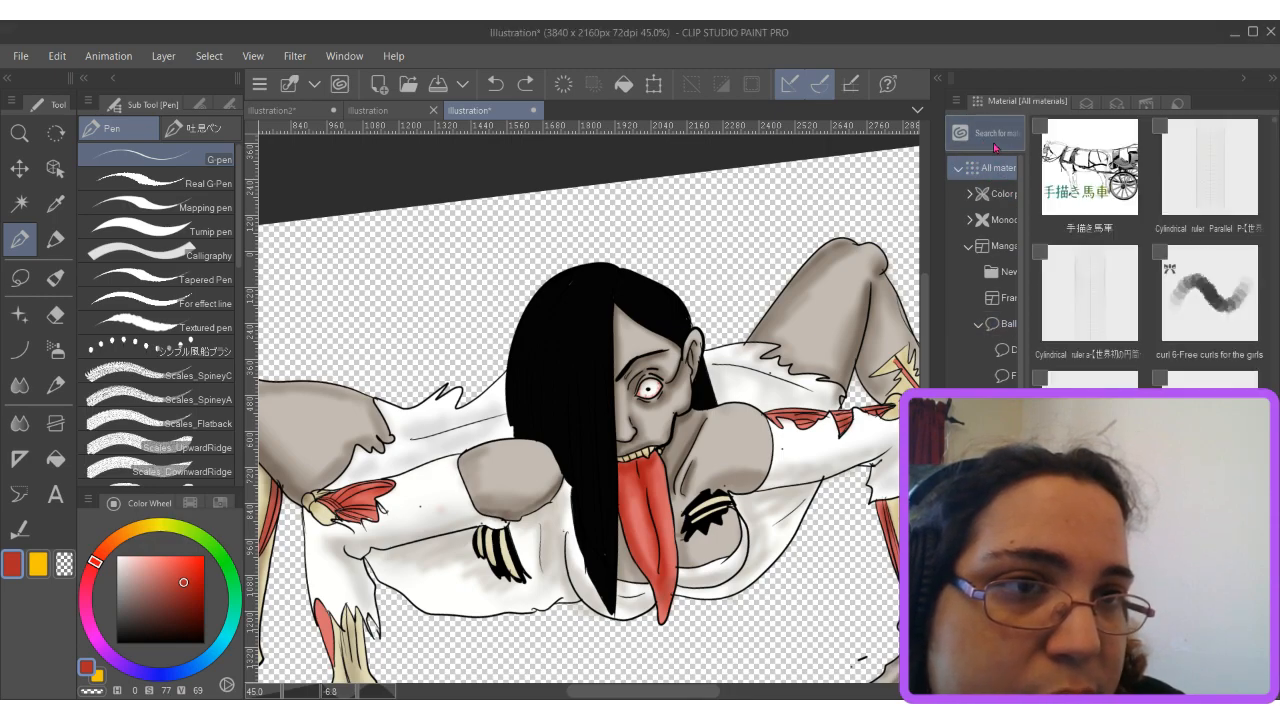
{"action": "left_click", "coordinate": [994, 147]}
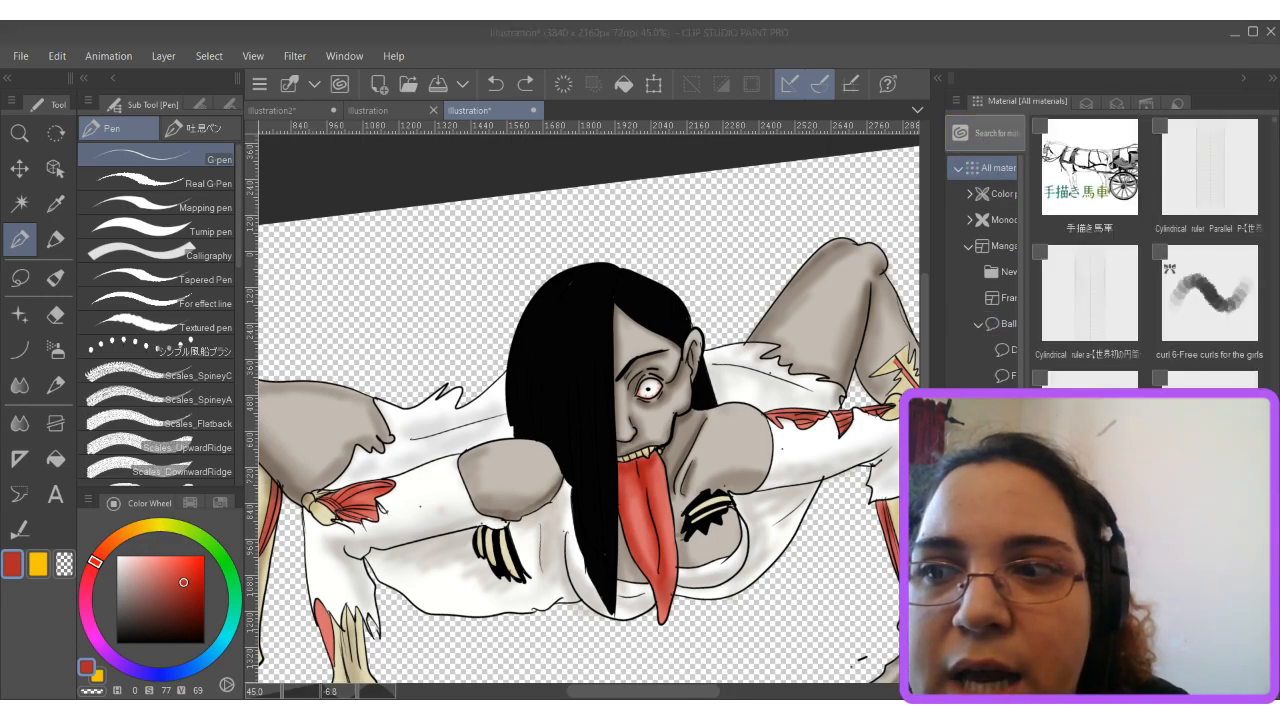
{"action": "left_click", "coordinate": [1145, 130]}
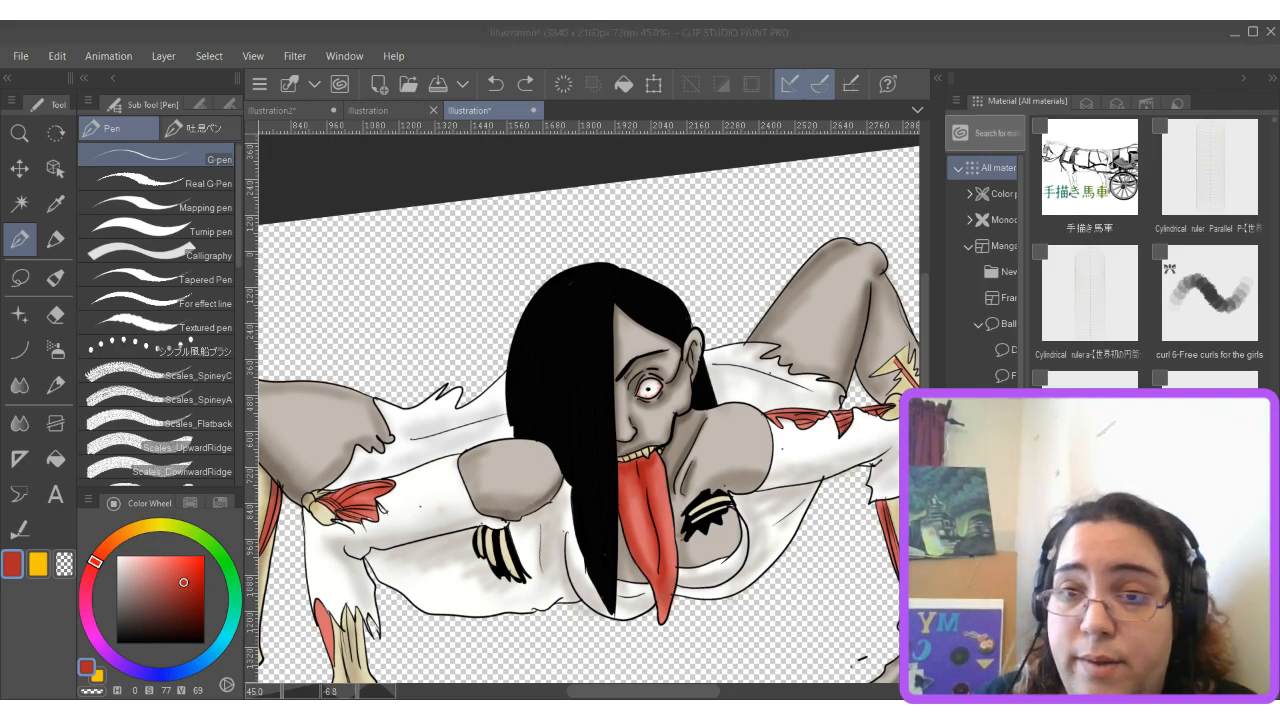
{"action": "left_click", "coordinate": [565, 495]}
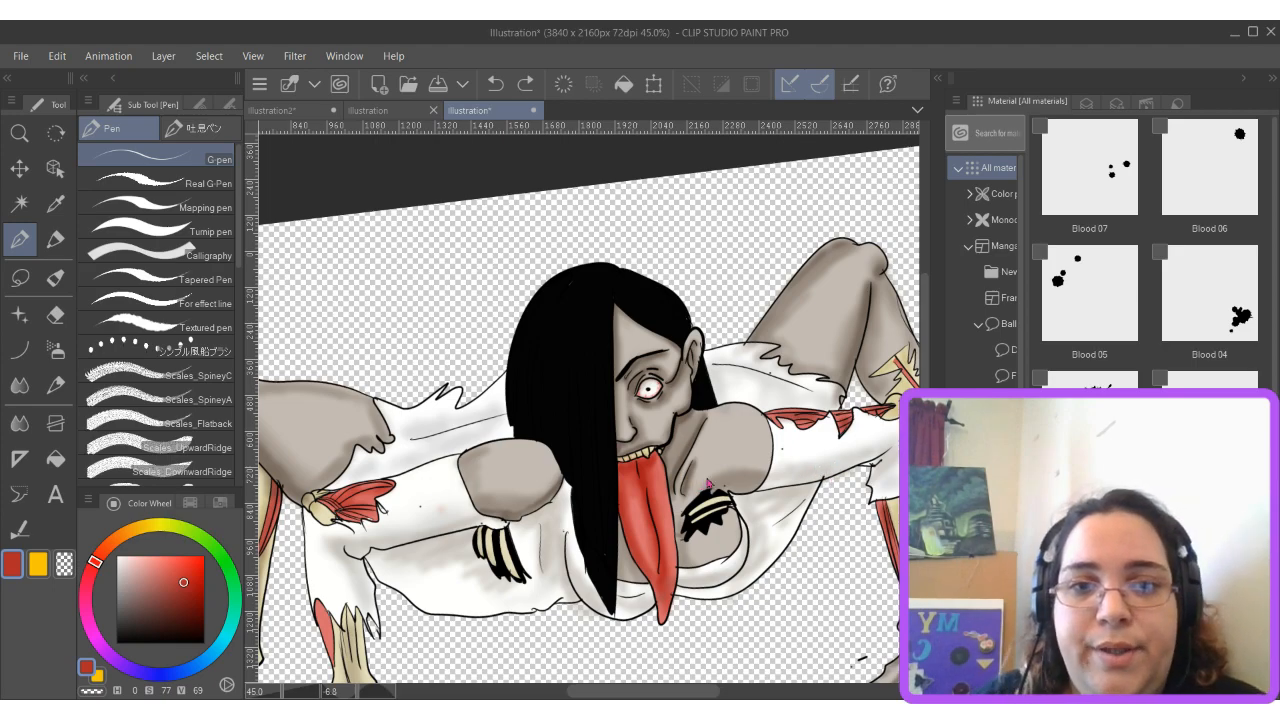
Pick the Bloody Brush material among the blood materials and choose the Blood Splash brush from the Thick paint brushes.
{"action": "scroll", "coordinate": [1150, 260], "scroll_direction": "down", "scroll_amount": 4}
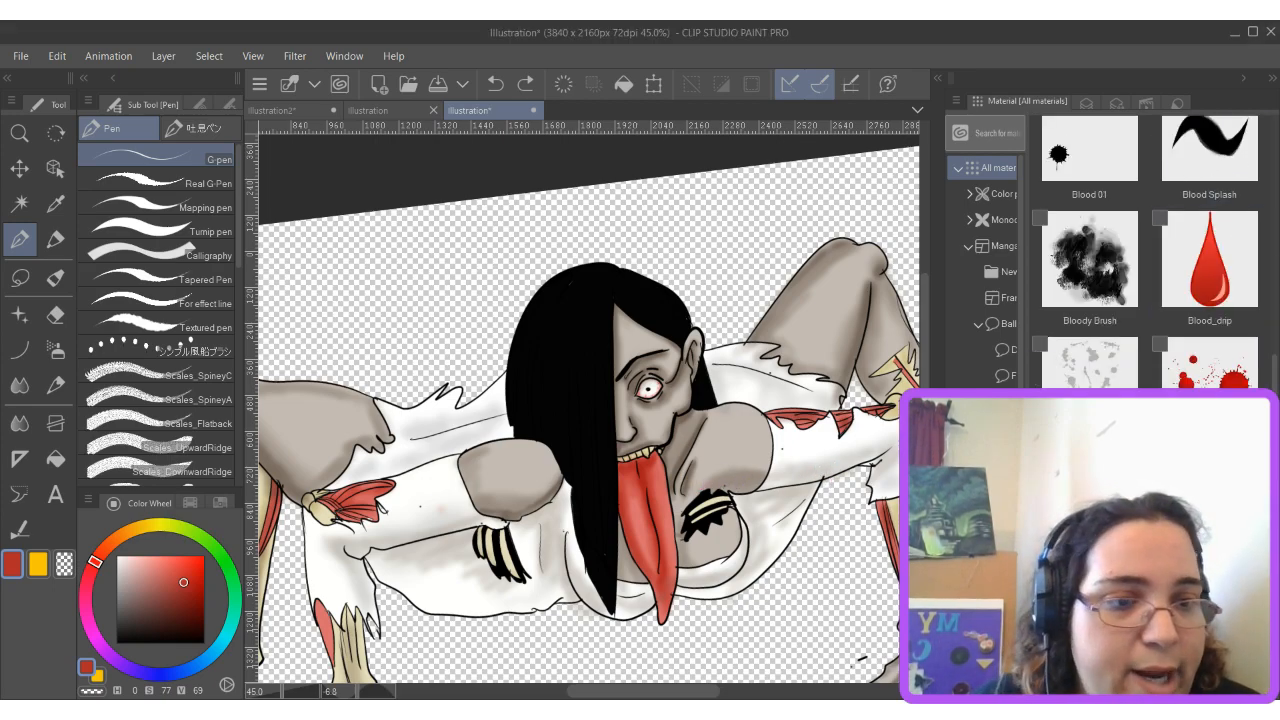
{"action": "scroll", "coordinate": [1150, 260], "scroll_direction": "up", "scroll_amount": 1}
{"action": "left_click", "coordinate": [1090, 372]}
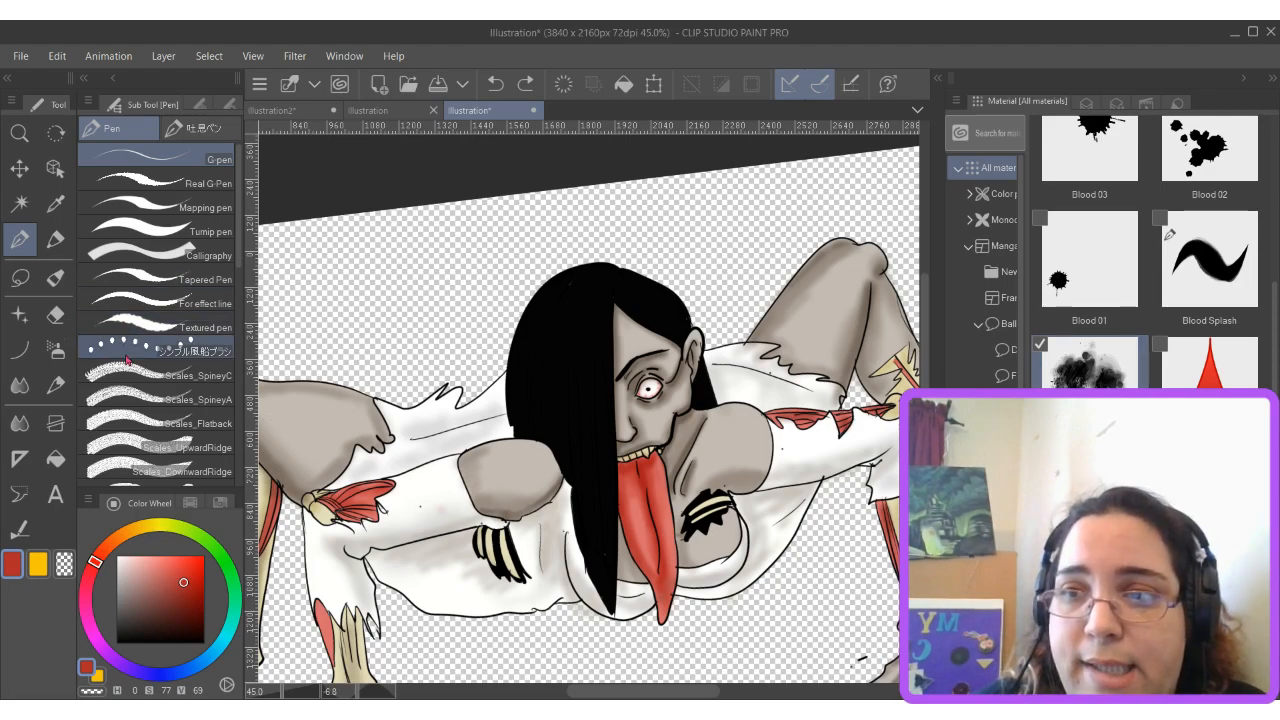
{"action": "left_click", "coordinate": [55, 282]}
{"action": "scroll", "coordinate": [203, 398], "scroll_direction": "down", "scroll_amount": 3}
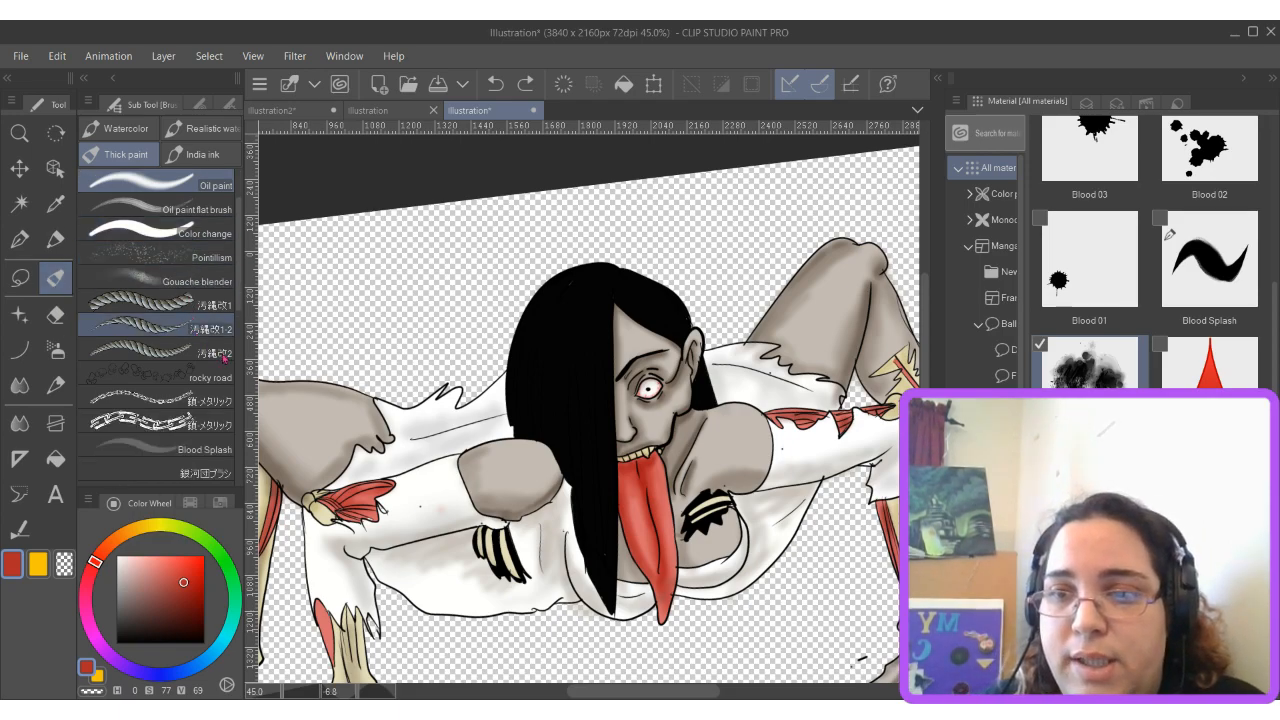
{"action": "scroll", "coordinate": [203, 398], "scroll_direction": "down", "scroll_amount": 4}
{"action": "left_click", "coordinate": [183, 204]}
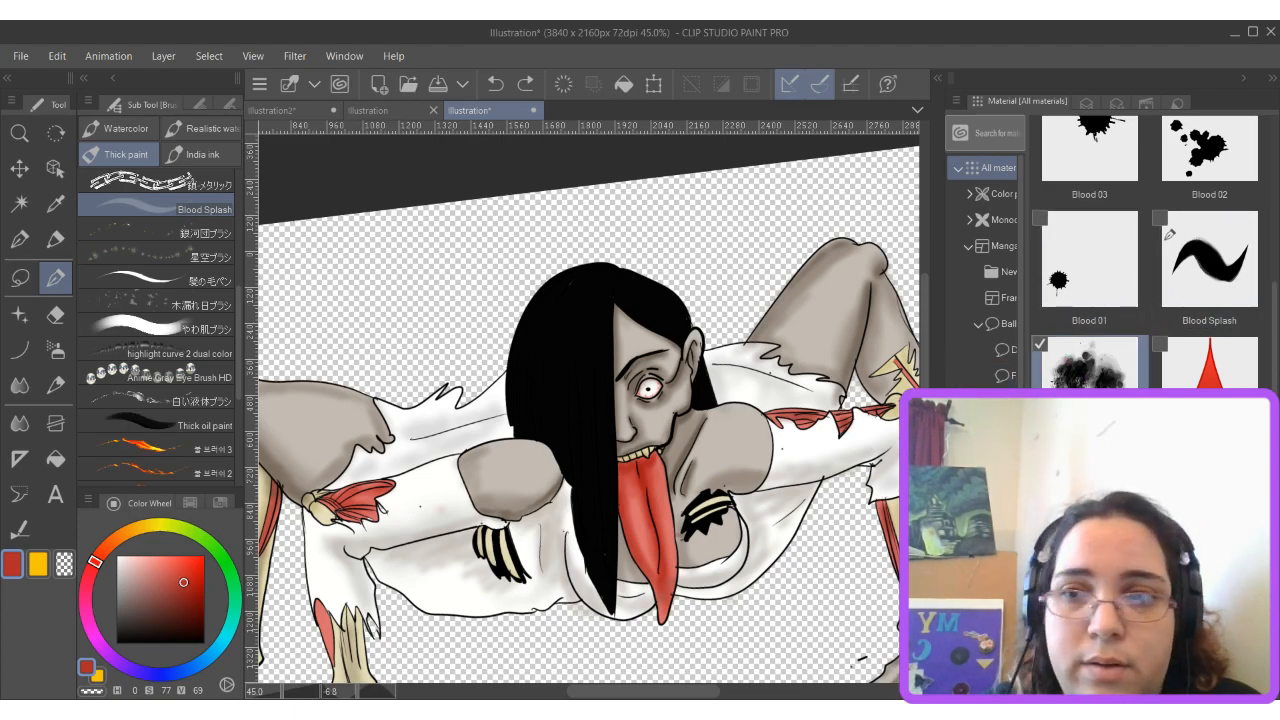
Try the Bloody Brush material as an image over the torso and undo it.
{"action": "mouse_move", "coordinate": [492, 541]}
{"action": "left_mouse_down"}
{"action": "mouse_move", "coordinate": [523, 557]}
{"action": "mouse_move", "coordinate": [466, 558]}
{"action": "left_mouse_up"}
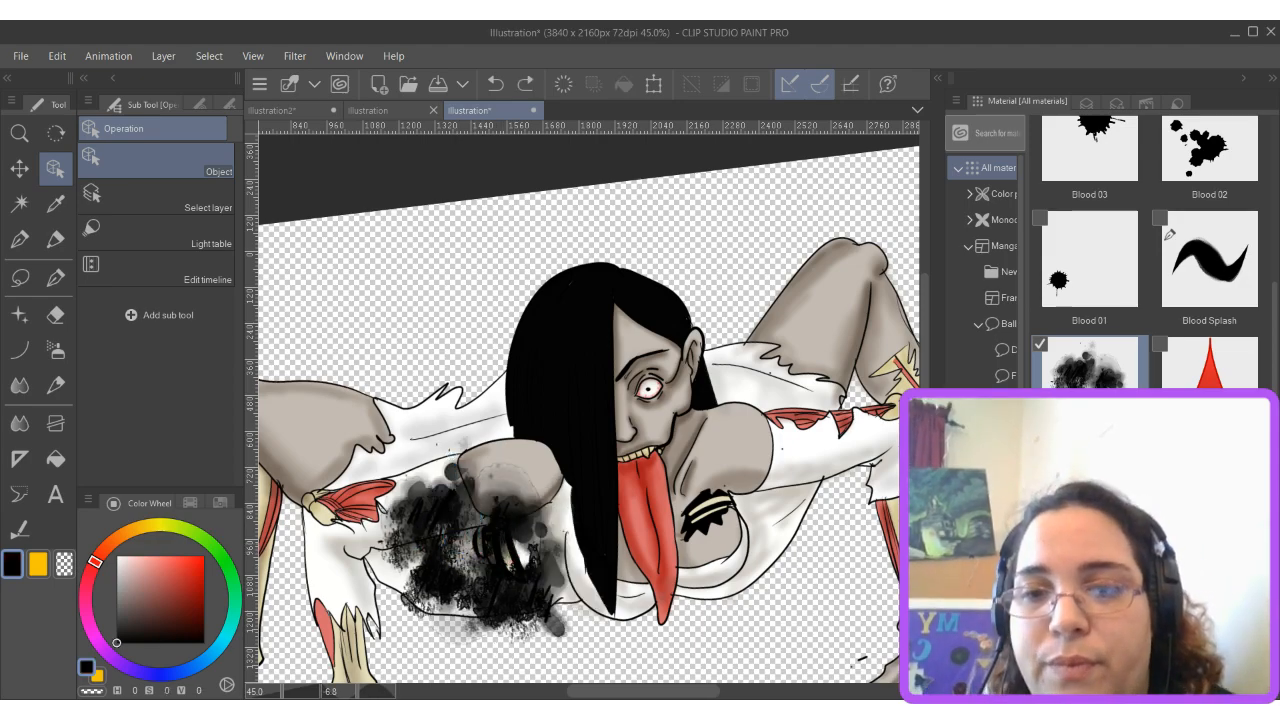
{"action": "key", "text": "ctrl+z"}
{"action": "key", "text": "ctrl+z"}
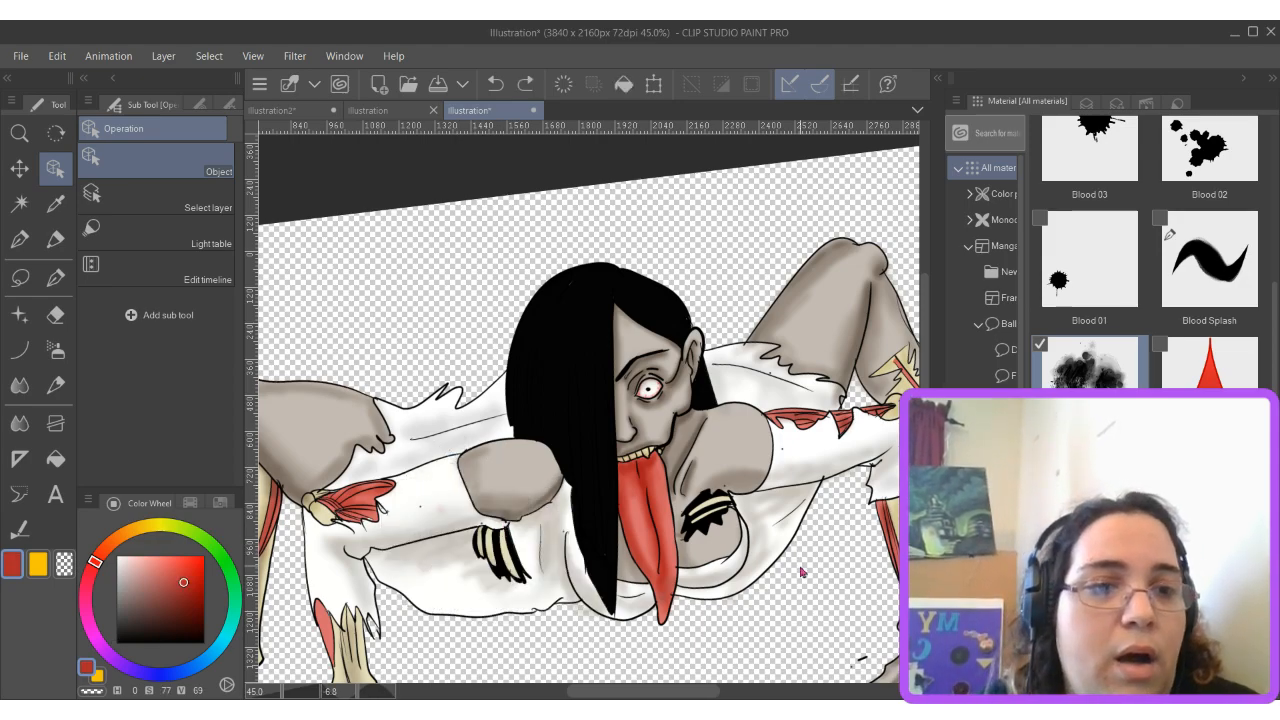
Try the red blood splatter image on the canvas, scaled down over the torso, and remove it.
{"action": "scroll", "coordinate": [1168, 234], "scroll_direction": "down", "scroll_amount": 1}
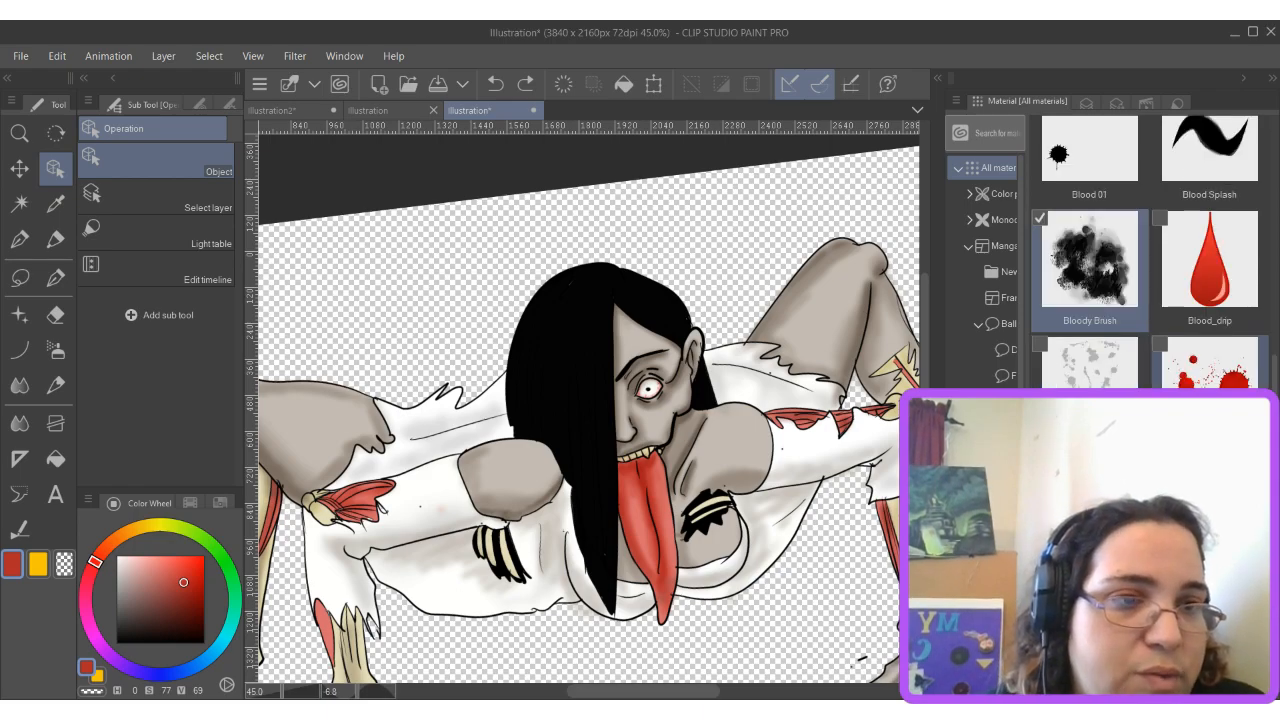
{"action": "left_click", "coordinate": [1210, 362]}
{"action": "left_click_drag", "start_coordinate": [431, 538], "coordinate": [431, 538]}
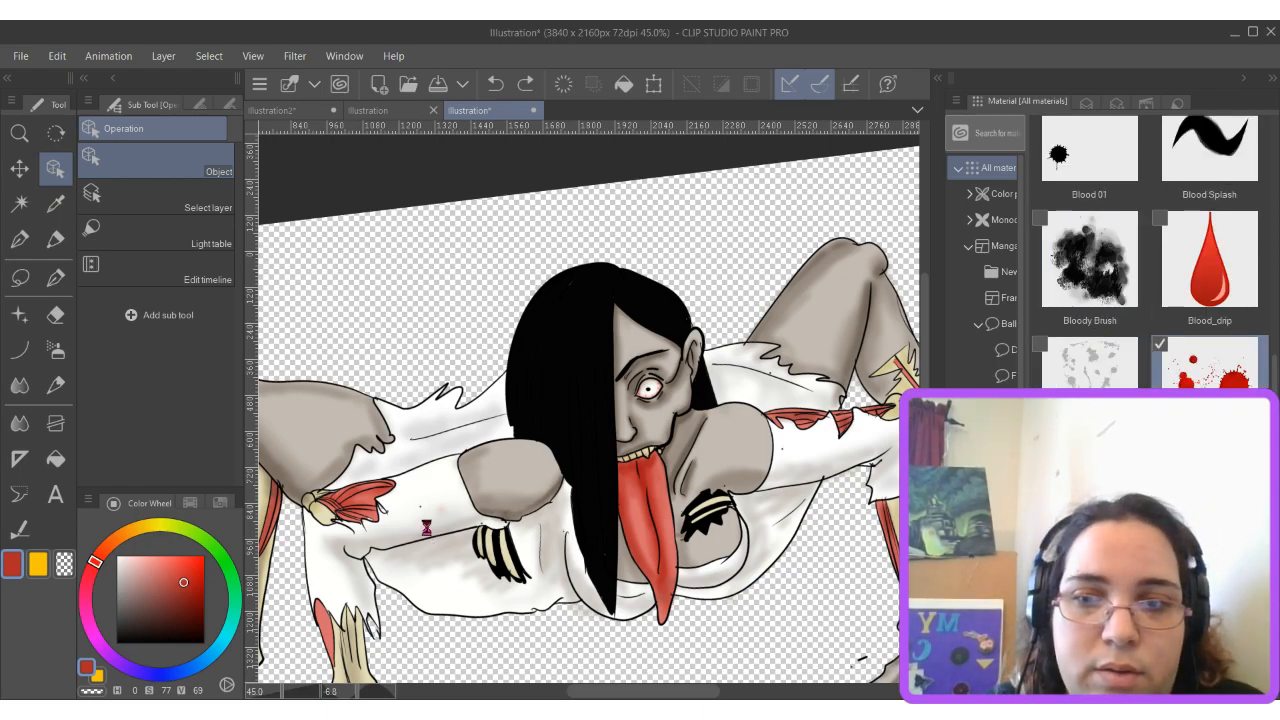
{"action": "scroll", "coordinate": [646, 485], "scroll_direction": "down", "scroll_amount": 2}
{"action": "scroll", "coordinate": [638, 489], "scroll_direction": "down", "scroll_amount": 1}
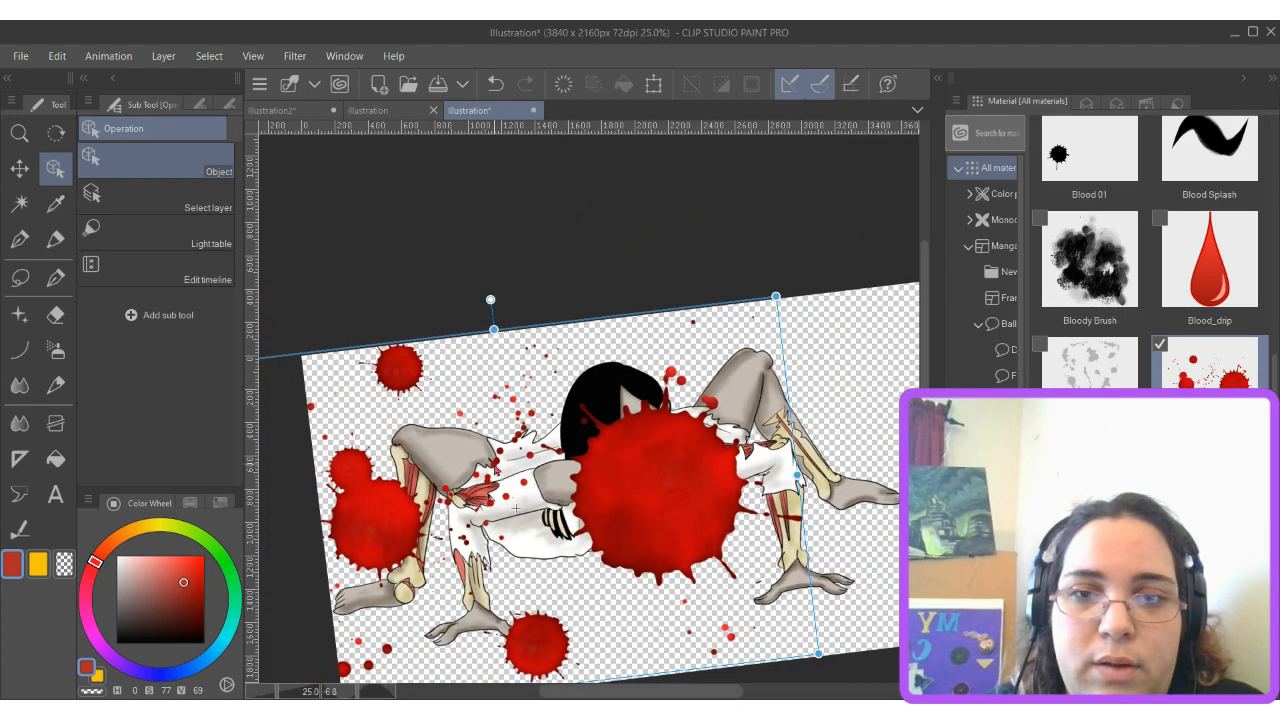
{"action": "scroll", "coordinate": [638, 489], "scroll_direction": "down", "scroll_amount": 1}
{"action": "left_click_drag", "start_coordinate": [686, 316], "coordinate": [510, 460]}
{"action": "left_click_drag", "start_coordinate": [473, 533], "coordinate": [640, 446]}
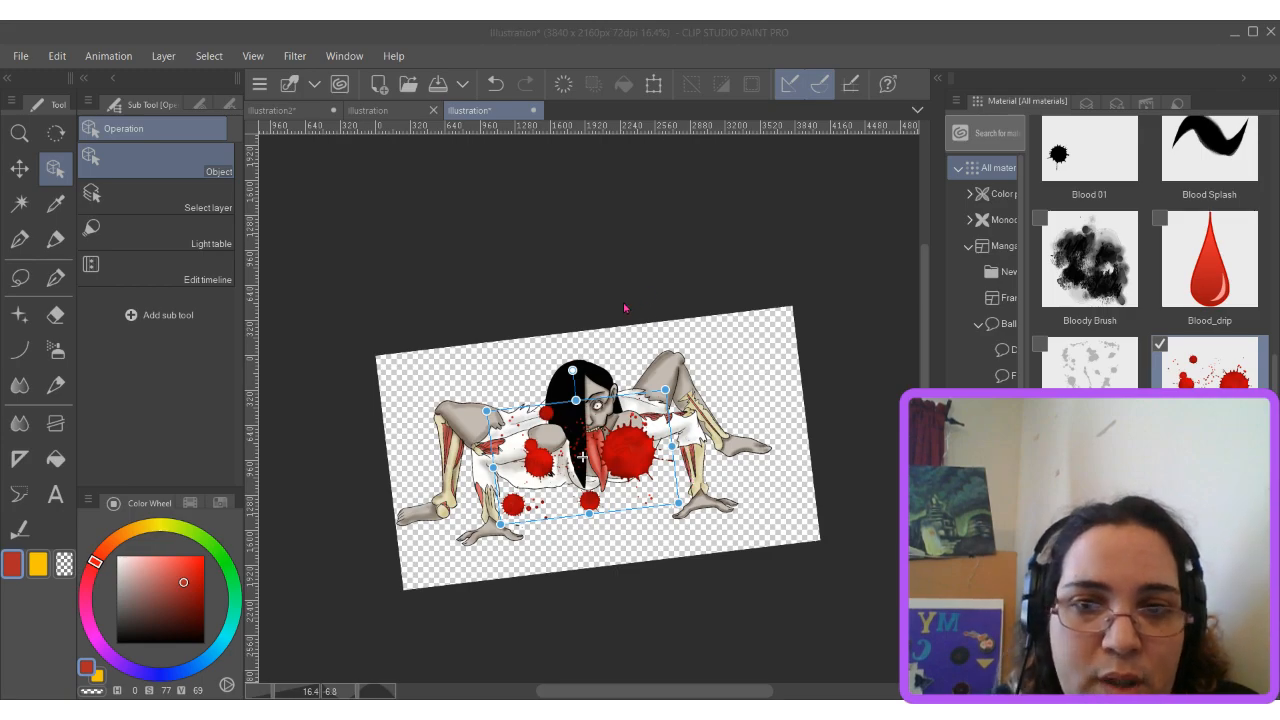
{"action": "left_click", "coordinate": [695, 316]}
Place the black blood splatter material over the figure, shrink it, rotate it a quarter turn counterclockwise and shift it.
{"action": "scroll", "coordinate": [1150, 250], "scroll_direction": "up", "scroll_amount": 5}
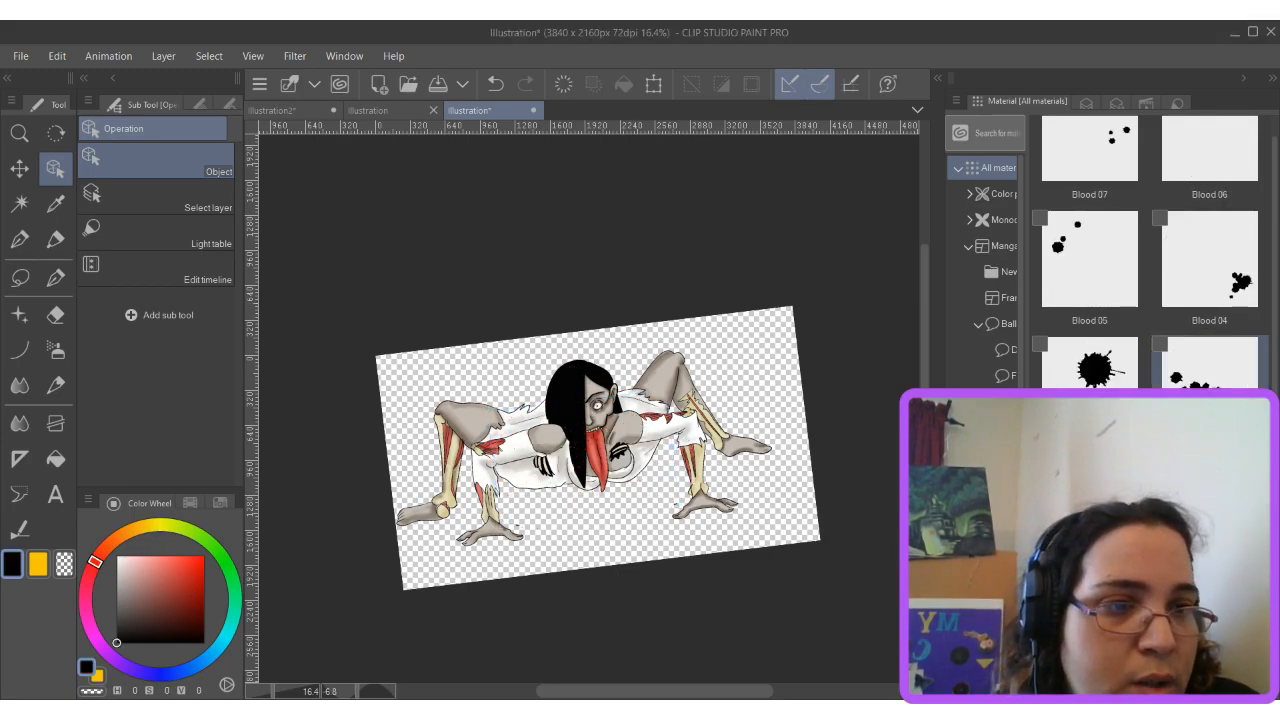
{"action": "left_click", "coordinate": [1097, 295]}
{"action": "scroll", "coordinate": [1077, 262], "scroll_direction": "down", "scroll_amount": 3}
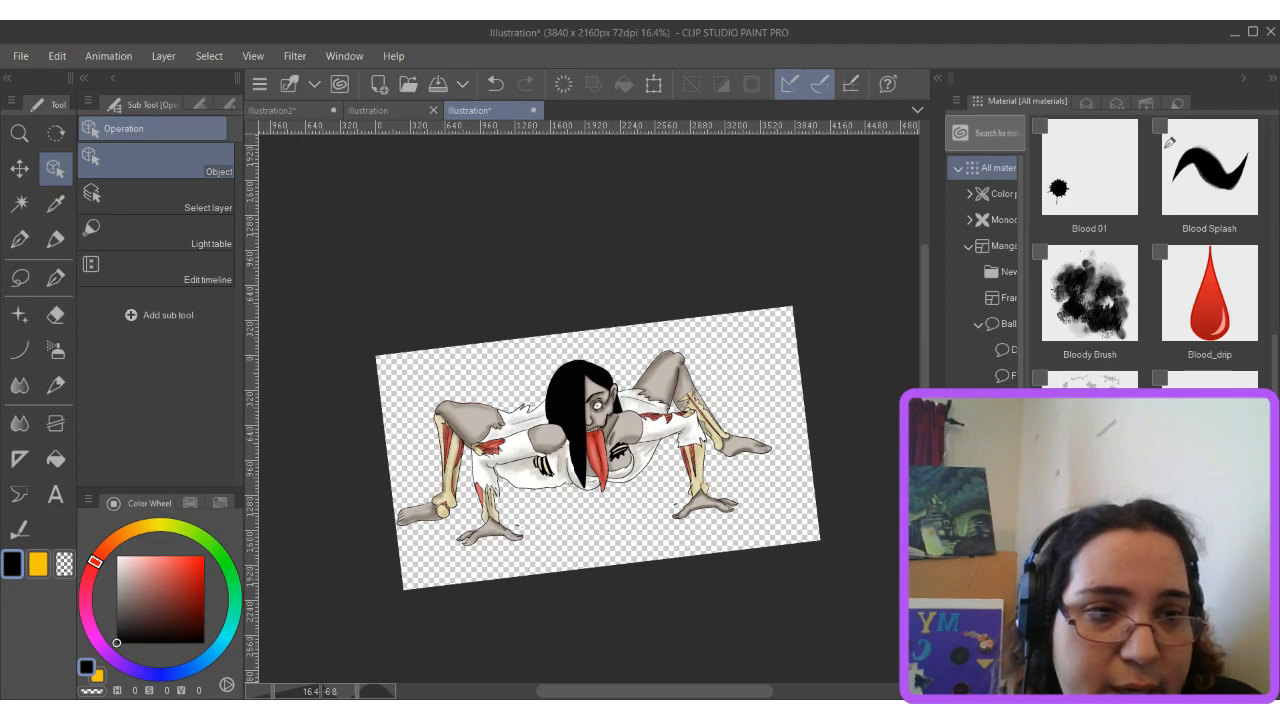
{"action": "left_click_drag", "start_coordinate": [640, 505], "coordinate": [547, 487]}
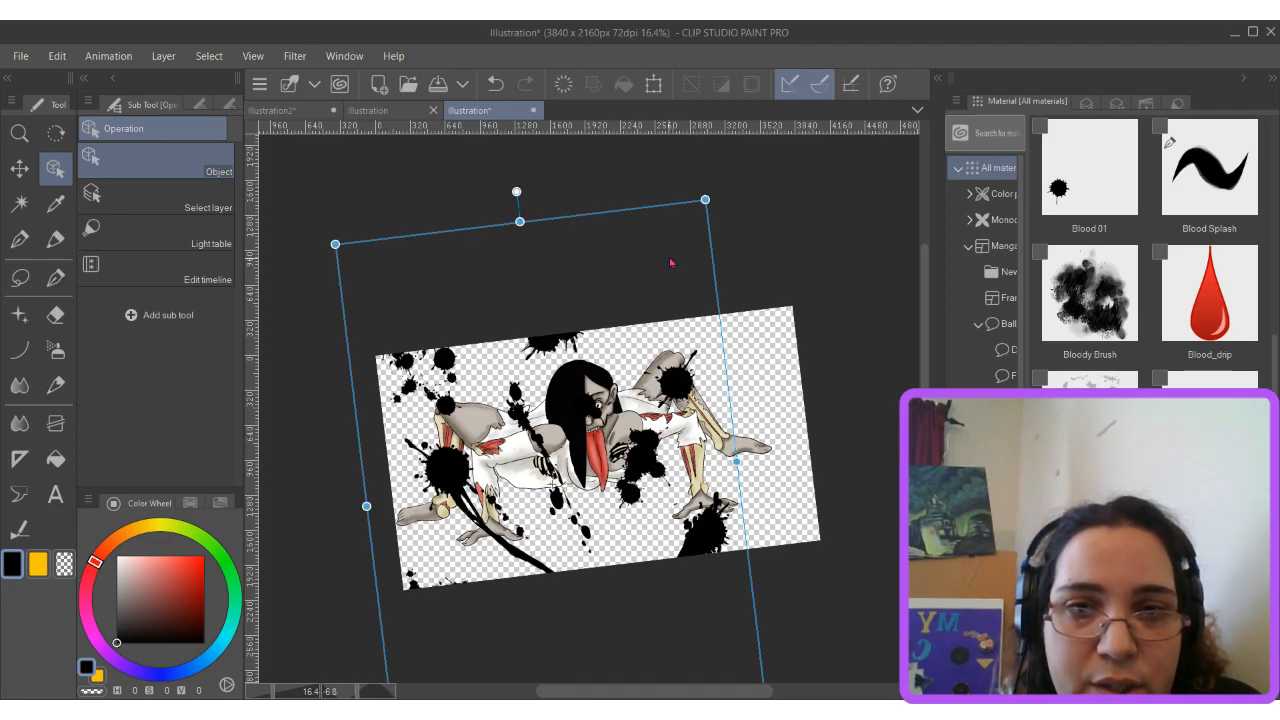
{"action": "left_click_drag", "start_coordinate": [705, 201], "coordinate": [776, 300]}
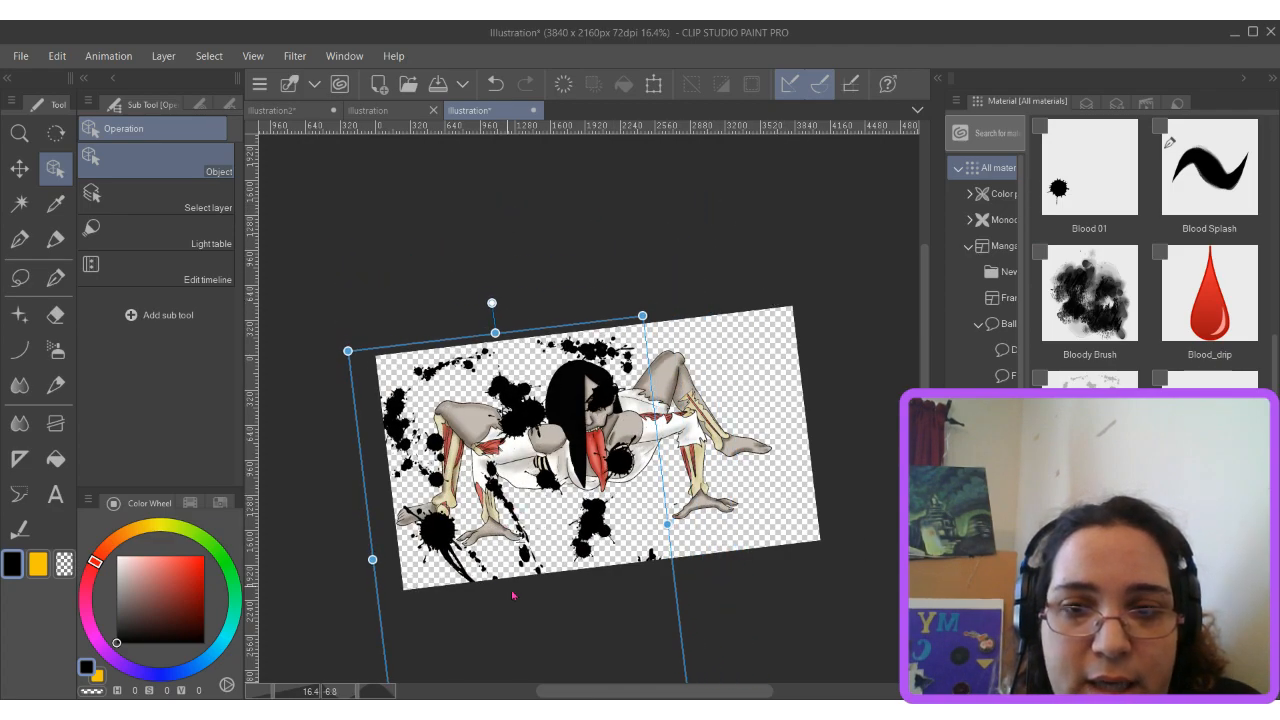
{"action": "scroll", "coordinate": [690, 592], "scroll_direction": "down", "scroll_amount": 3}
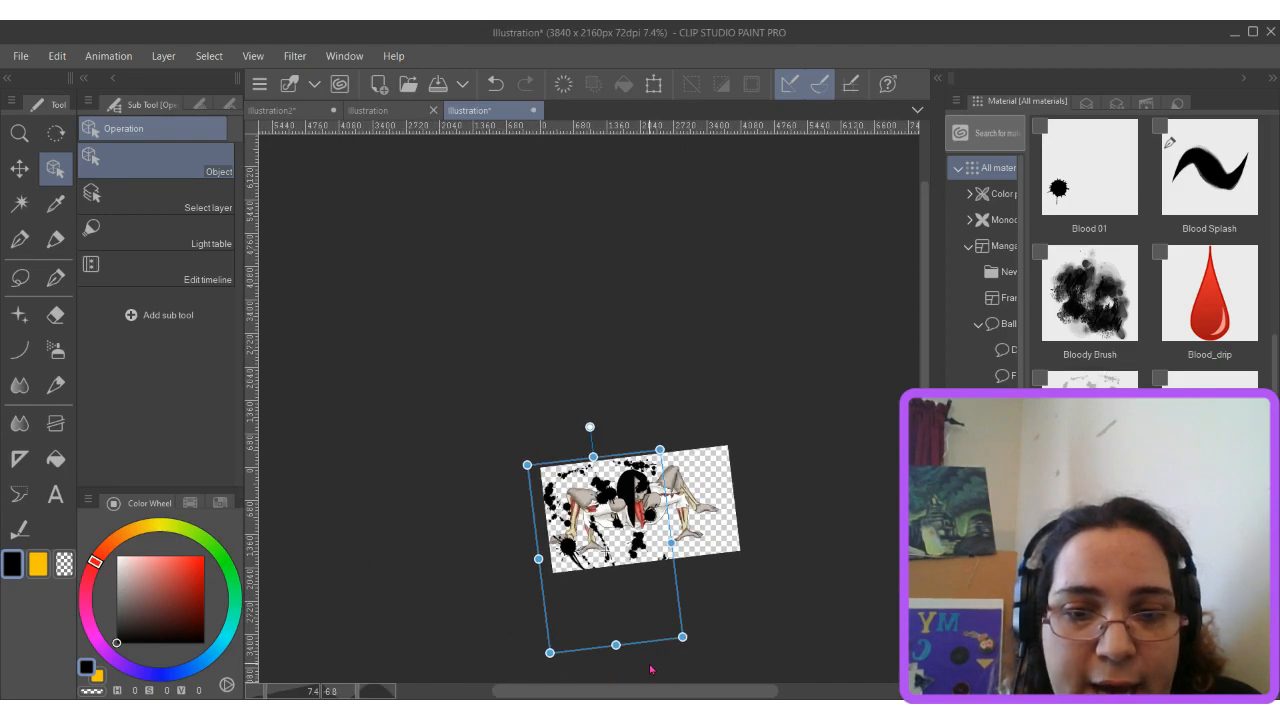
{"action": "left_click_drag", "start_coordinate": [651, 669], "coordinate": [767, 492]}
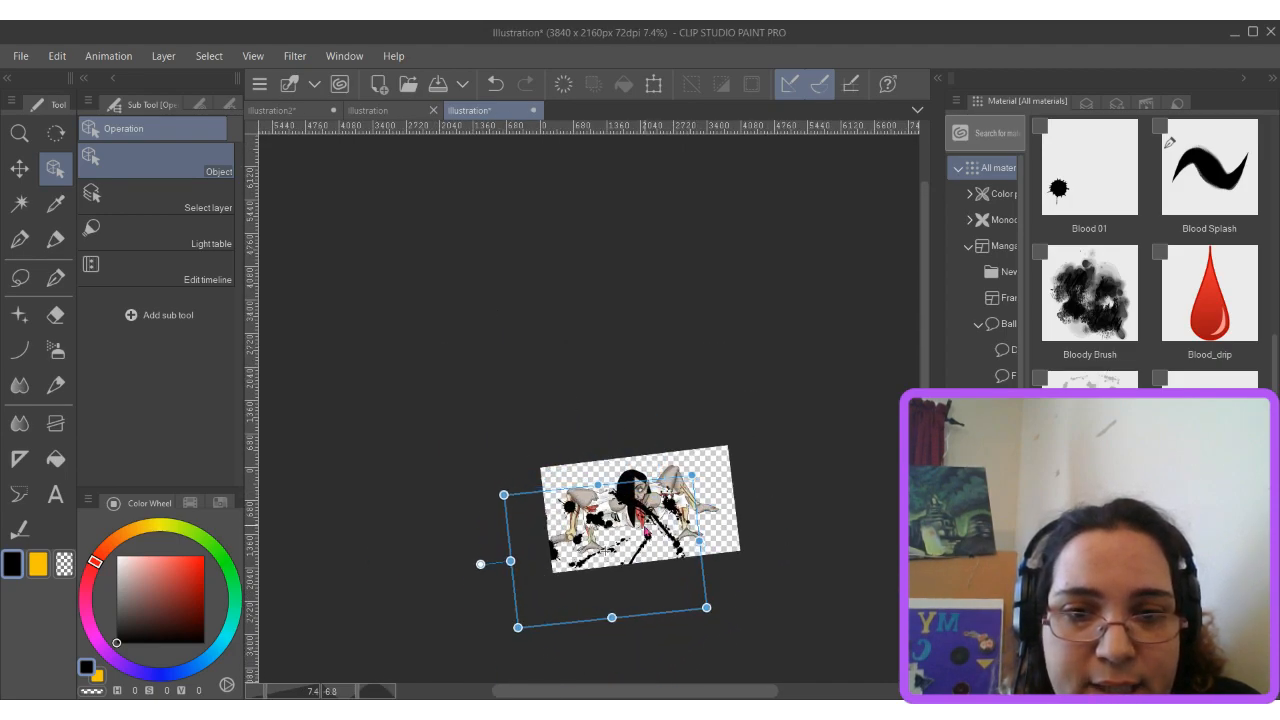
{"action": "left_click_drag", "start_coordinate": [672, 504], "coordinate": [690, 497]}
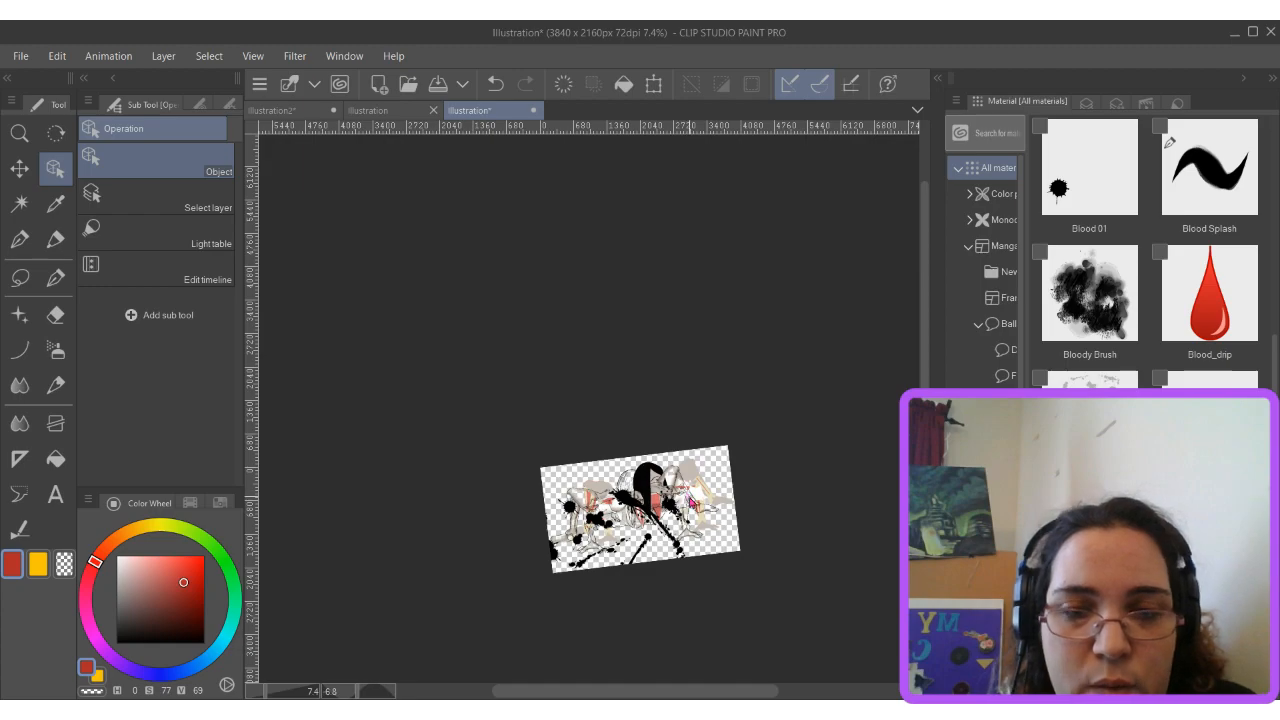
Undo the accidental artwork shift and the black splatter's transformations and placement.
{"action": "scroll", "coordinate": [679, 623], "scroll_direction": "up", "scroll_amount": 4}
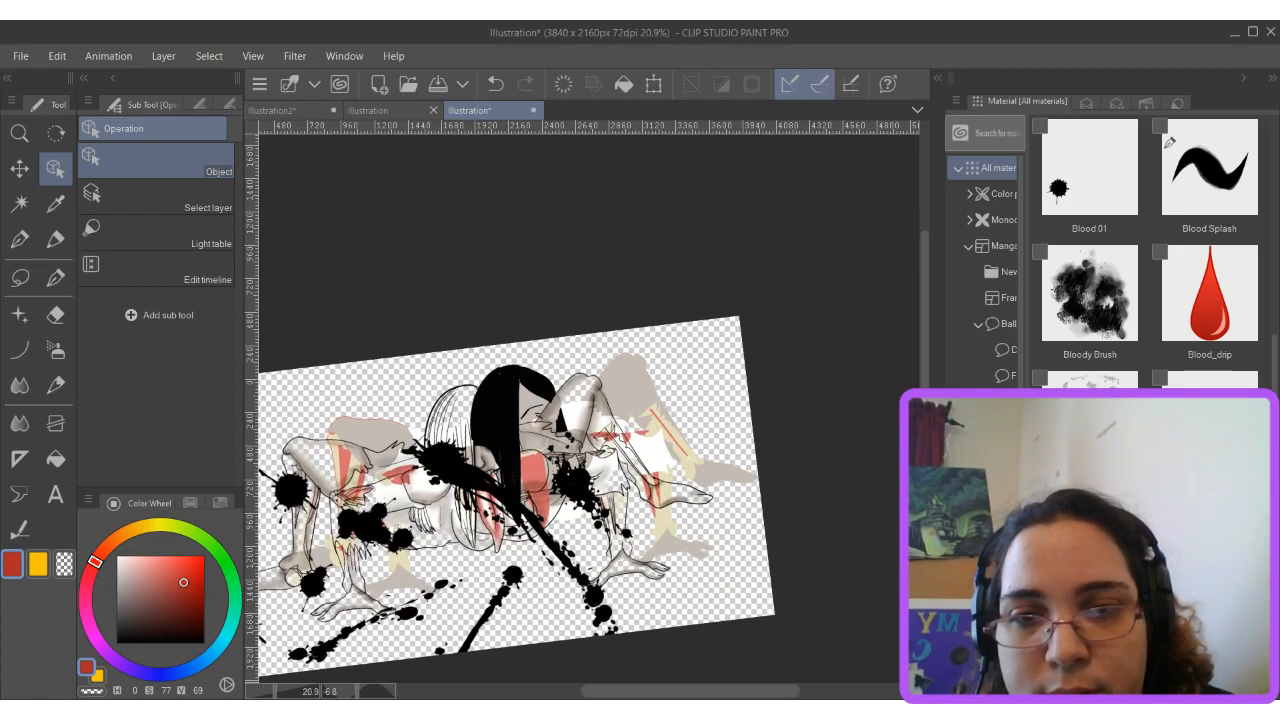
{"action": "key", "text": "ctrl+z"}
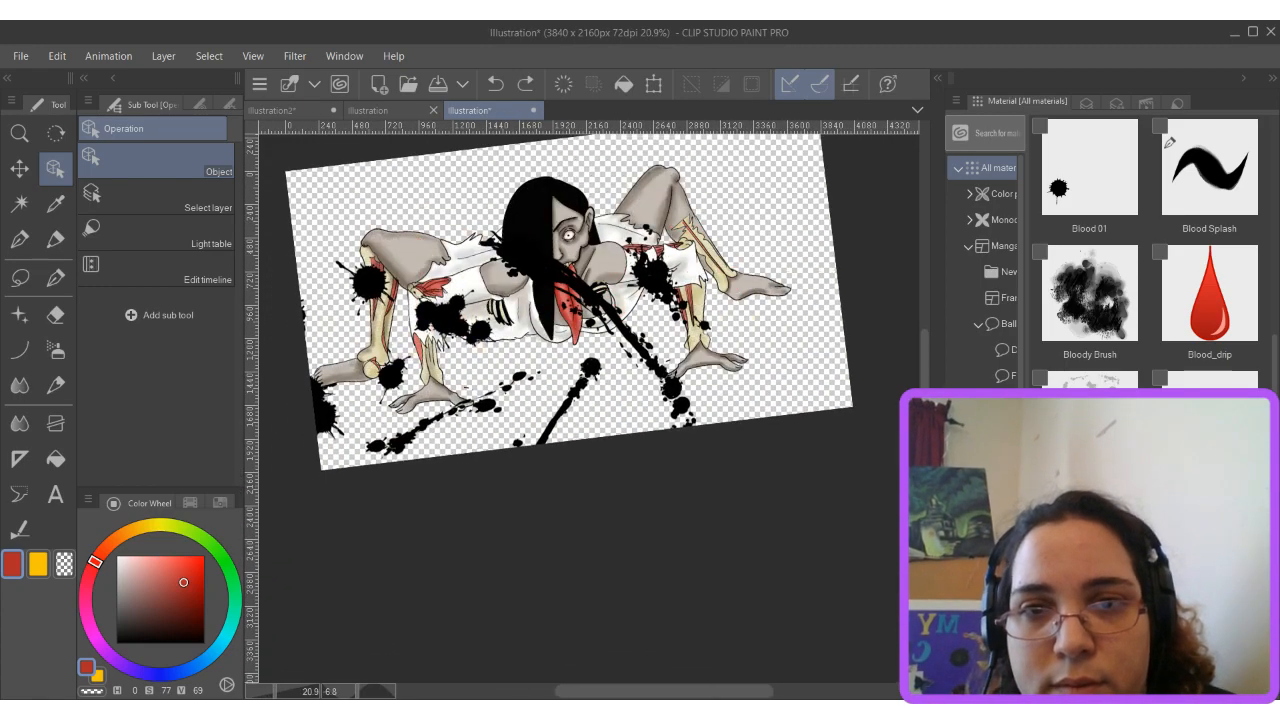
{"action": "key", "text": "ctrl+z"}
{"action": "key", "text": "ctrl+z"}
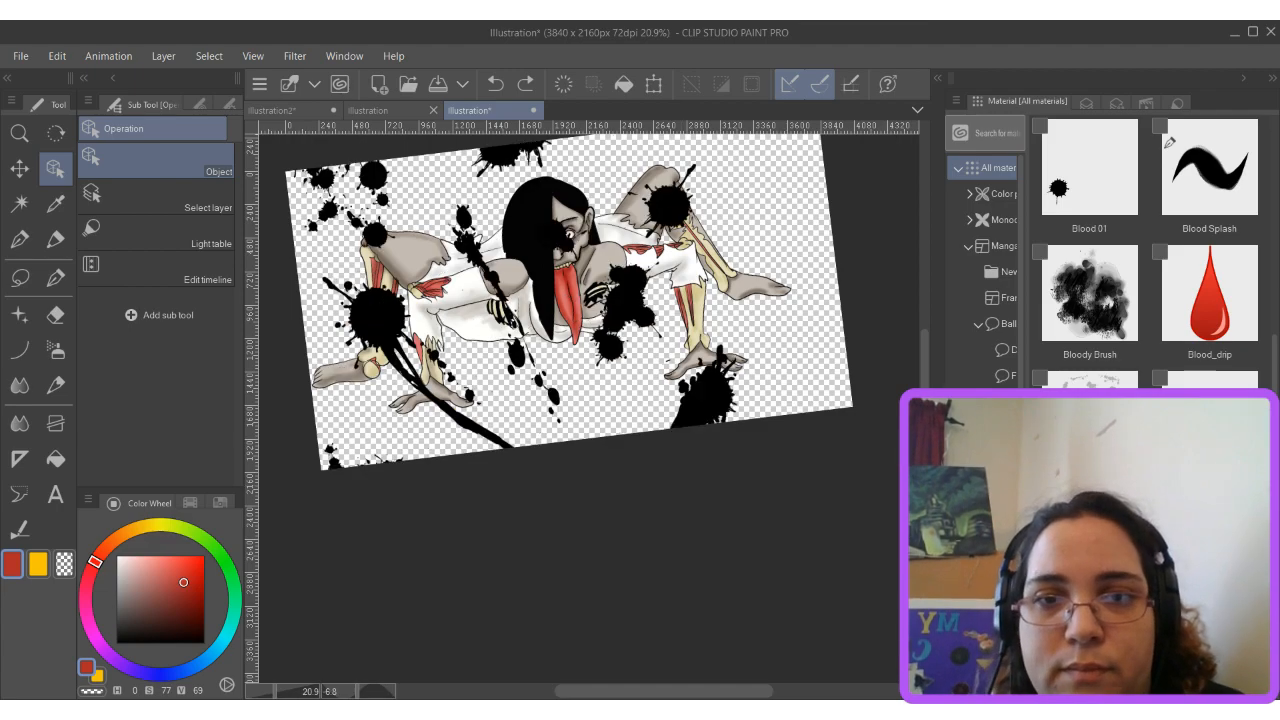
{"action": "key", "text": "ctrl+z"}
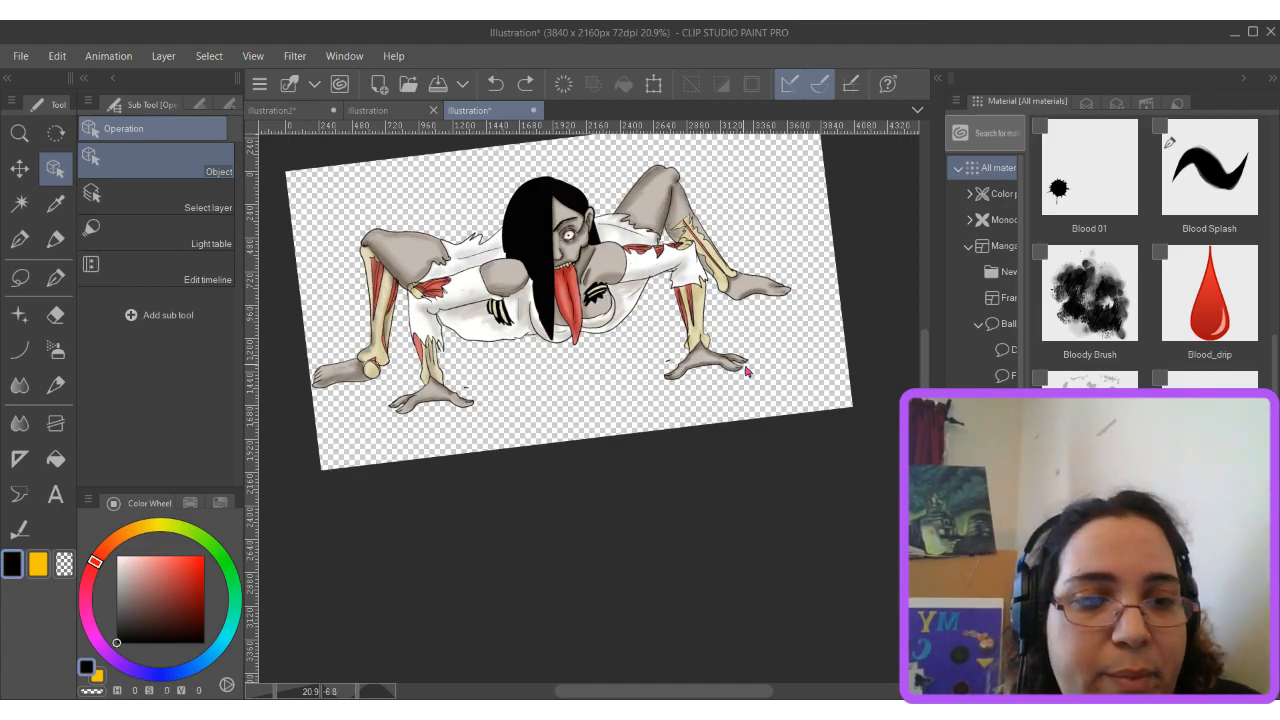
Try the black splatter image again, rotated a quarter turn counterclockwise and scaled down over the figure, and remove it.
{"action": "key", "text": "ctrl+y"}
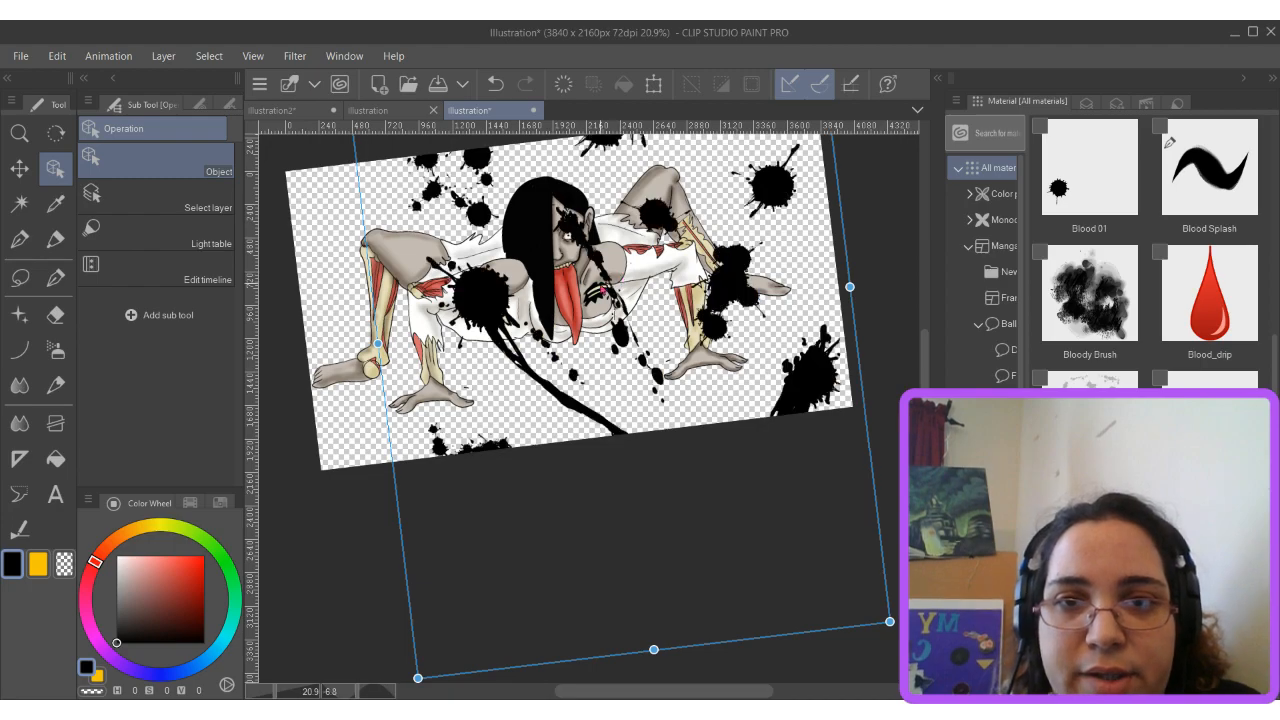
{"action": "scroll", "coordinate": [515, 330], "scroll_direction": "down", "scroll_amount": 3}
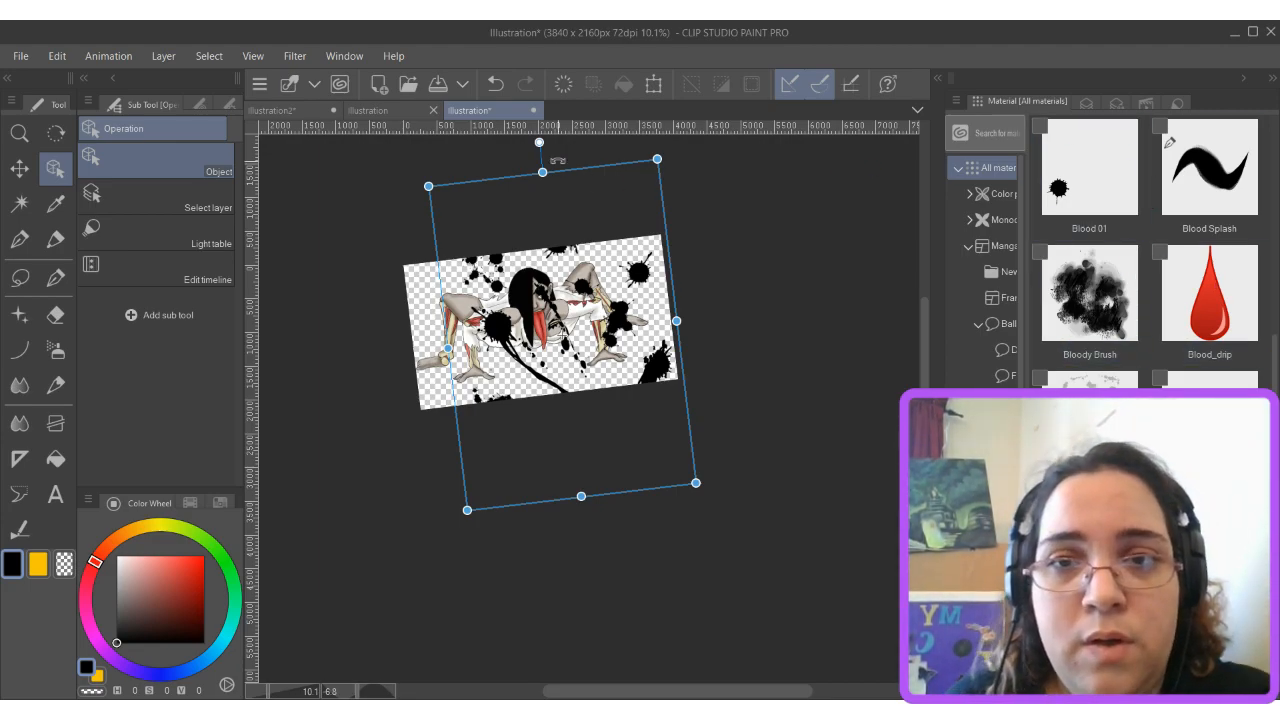
{"action": "left_click_drag", "start_coordinate": [541, 162], "coordinate": [369, 352]}
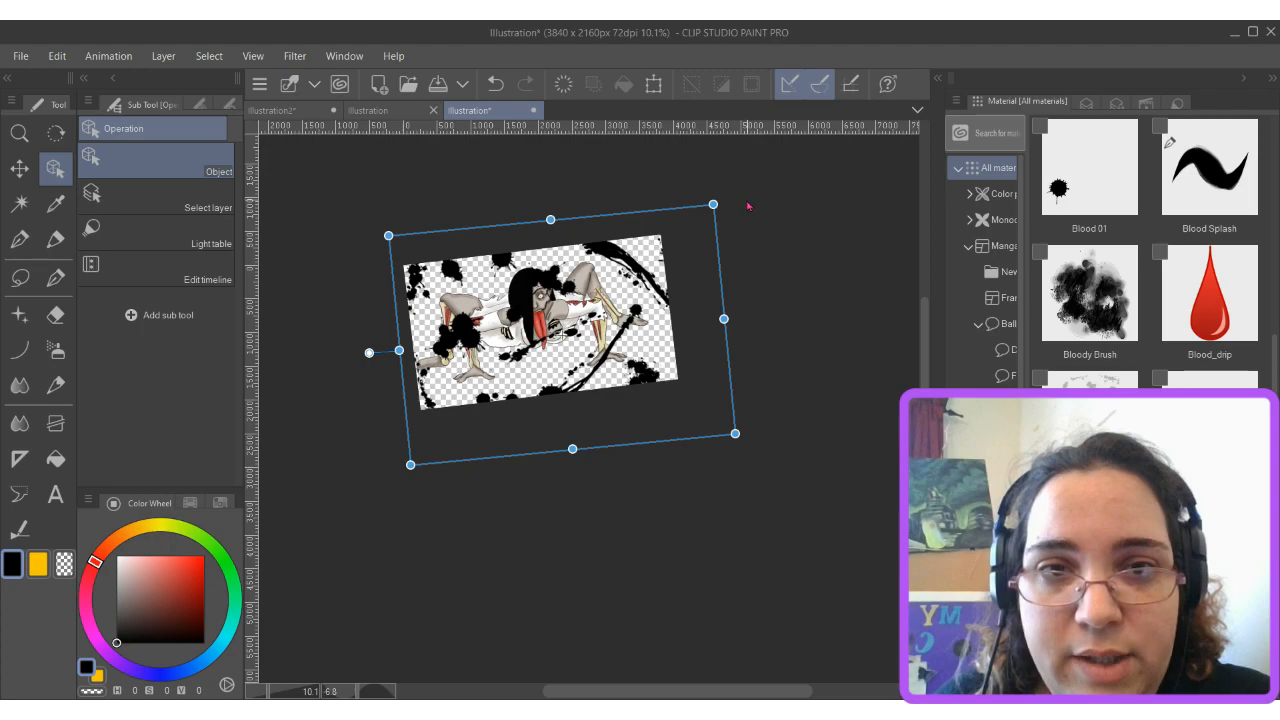
{"action": "left_click_drag", "start_coordinate": [712, 202], "coordinate": [620, 266]}
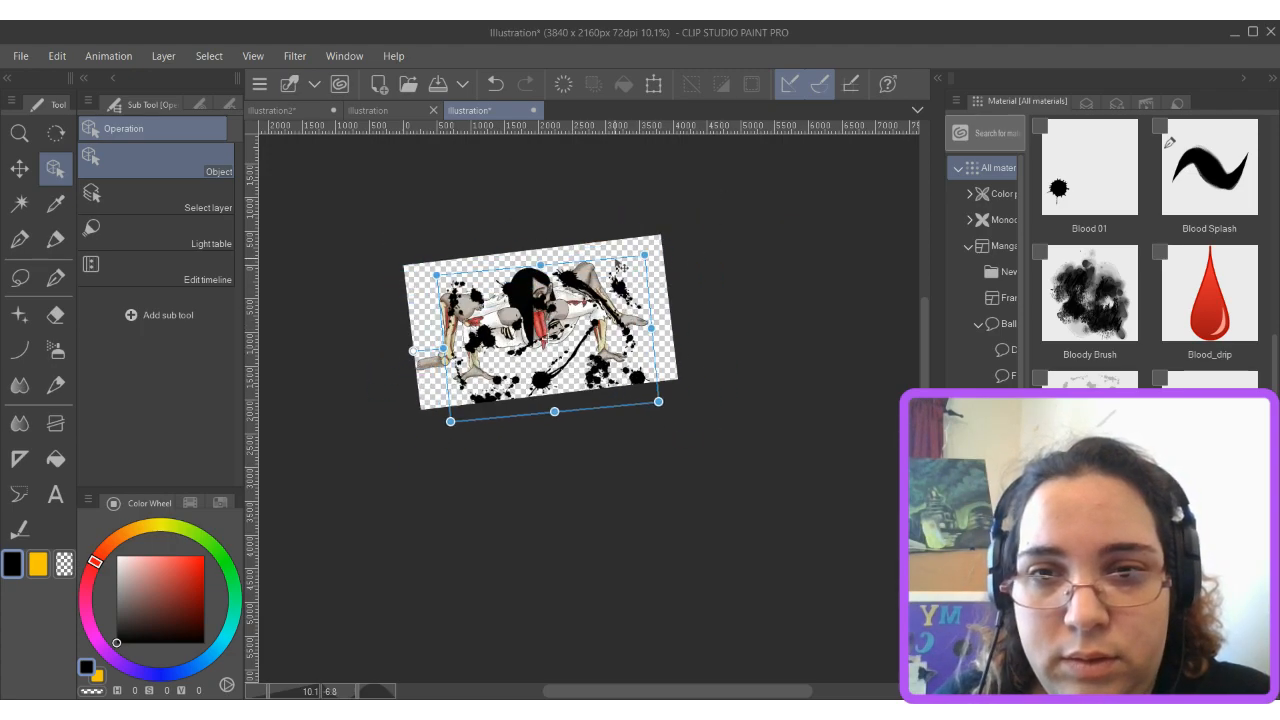
{"action": "scroll", "coordinate": [600, 300], "scroll_direction": "up", "scroll_amount": 5}
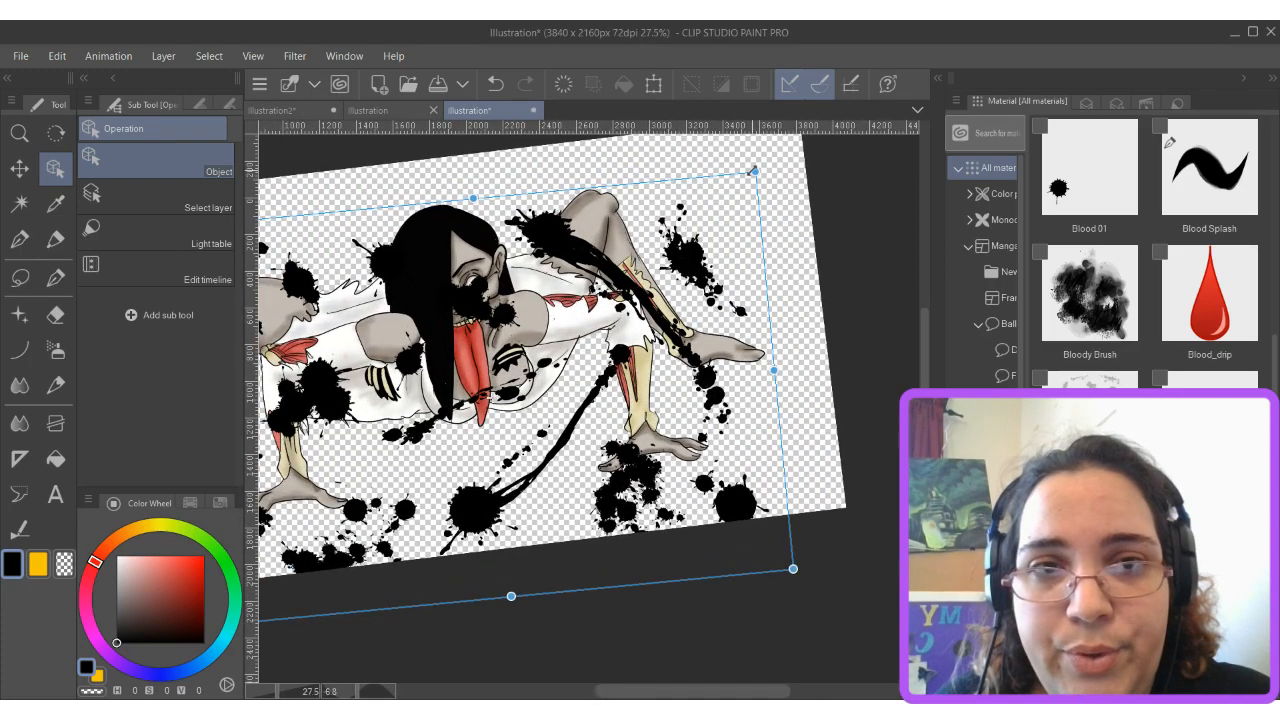
{"action": "left_click_drag", "start_coordinate": [697, 205], "coordinate": [612, 202]}
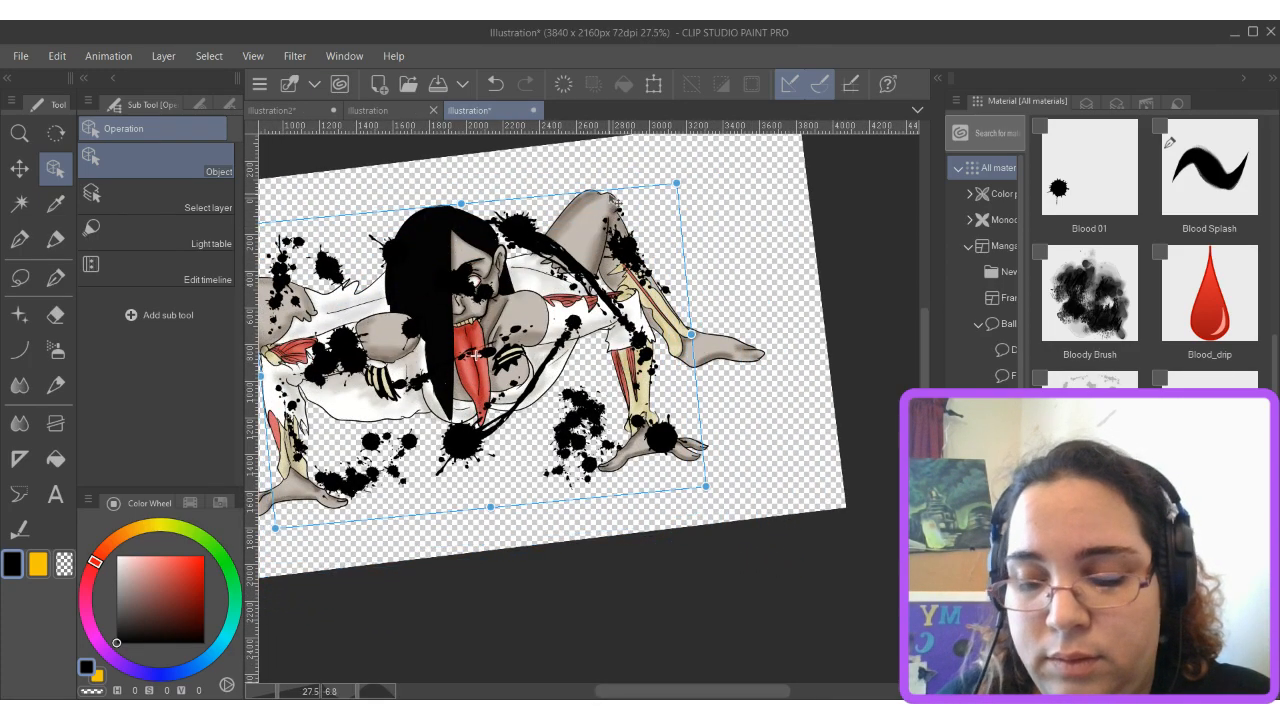
{"action": "scroll", "coordinate": [648, 372], "scroll_direction": "down", "scroll_amount": 3}
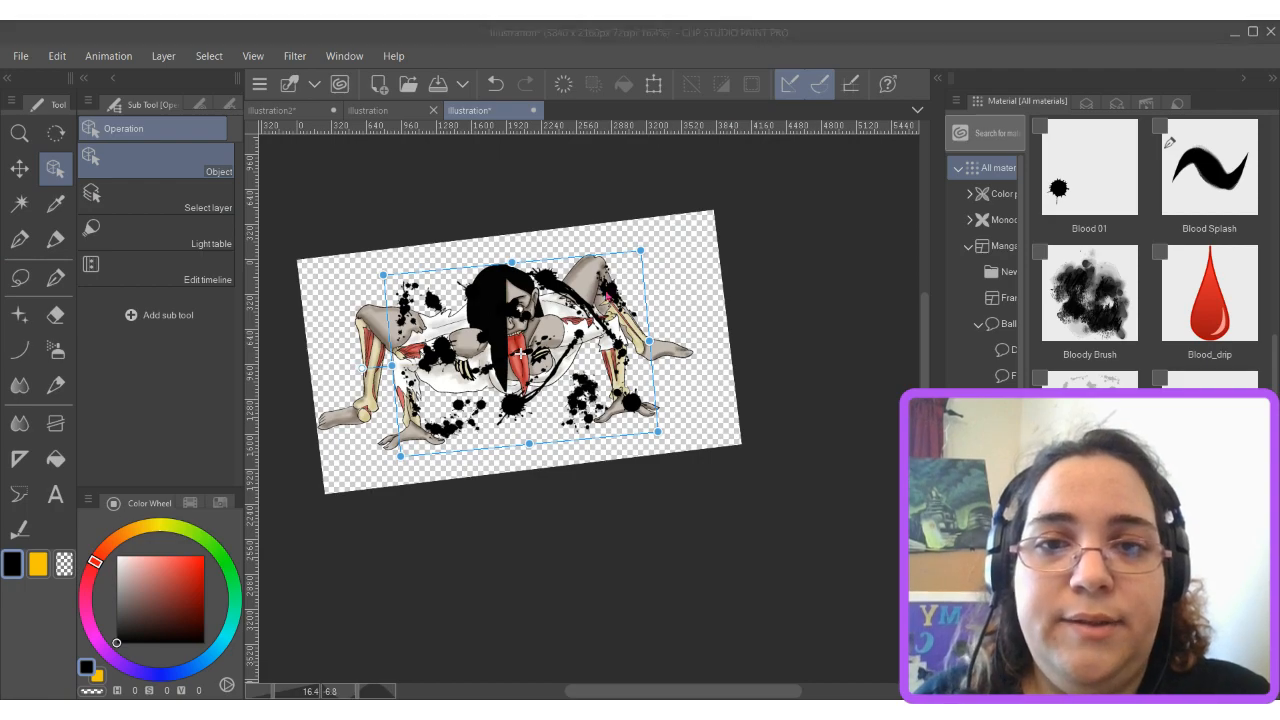
{"action": "key", "text": "Delete"}
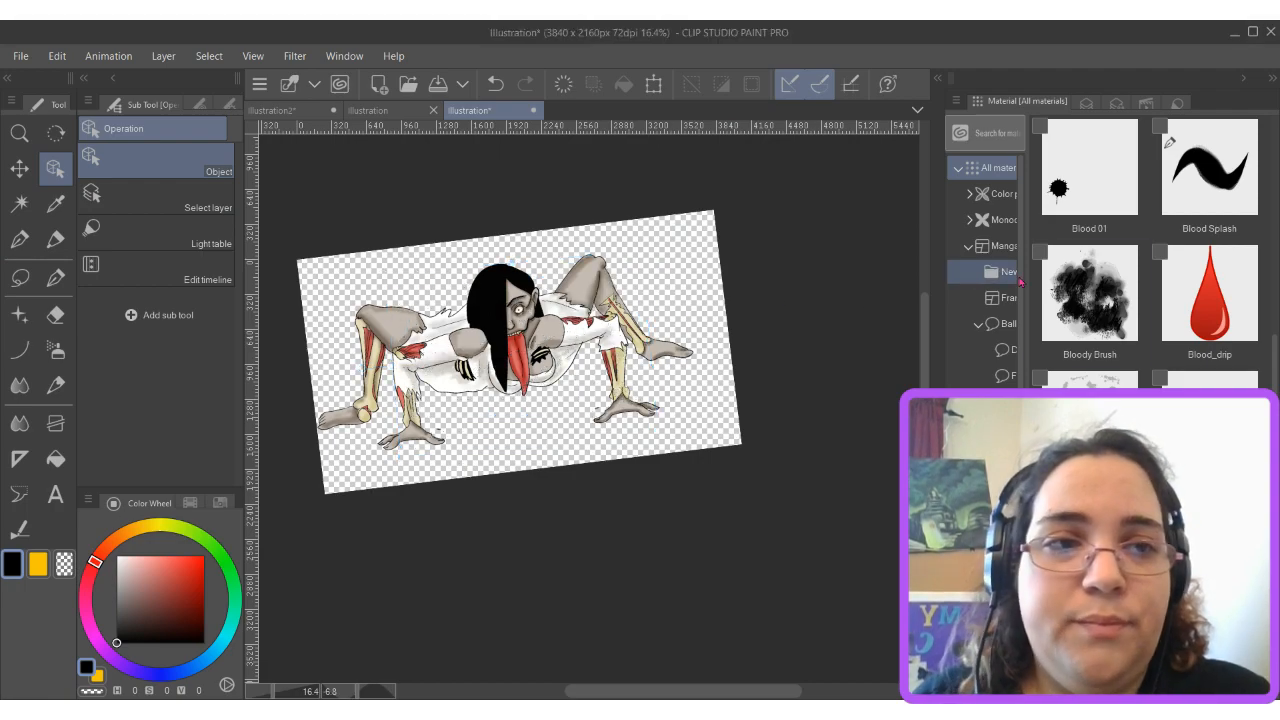
Show the layer list and hide Layer 2 Copy, Layer 2, Layer 5 and Layer 4, leaving only the flat colours on Layer 3.
{"action": "left_click", "coordinate": [1087, 104]}
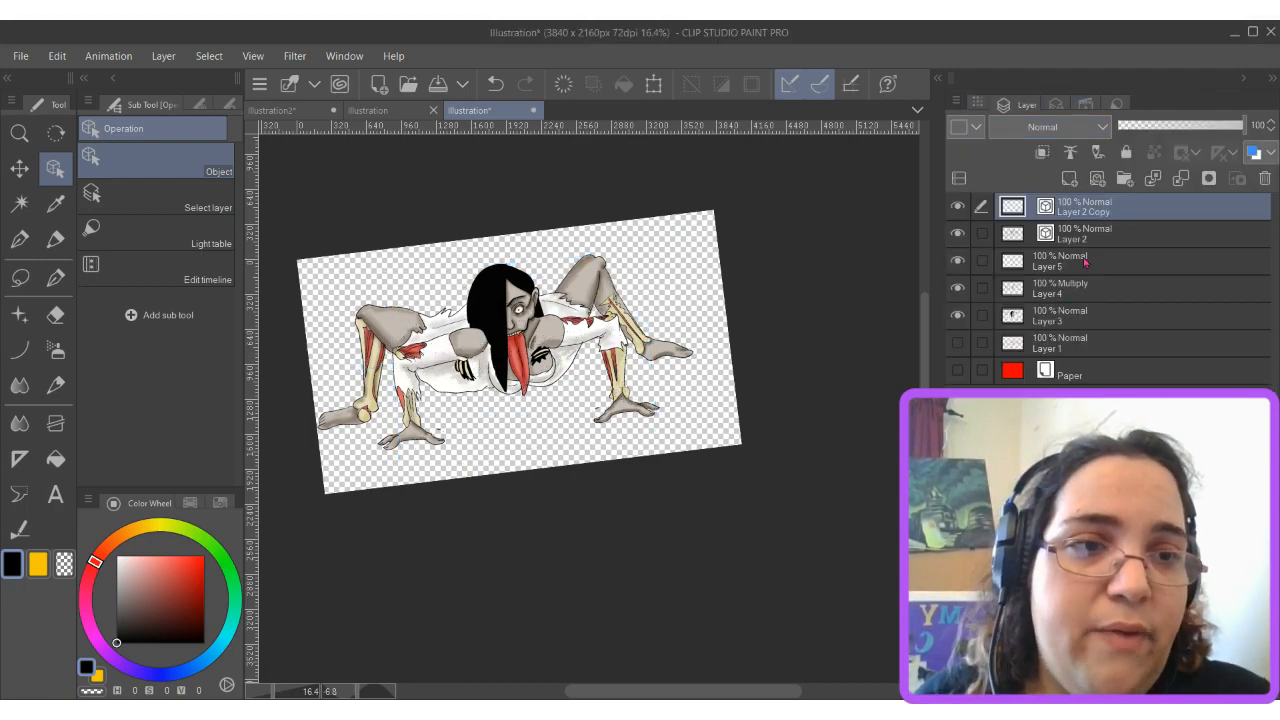
{"action": "left_click_drag", "start_coordinate": [957, 207], "coordinate": [957, 233]}
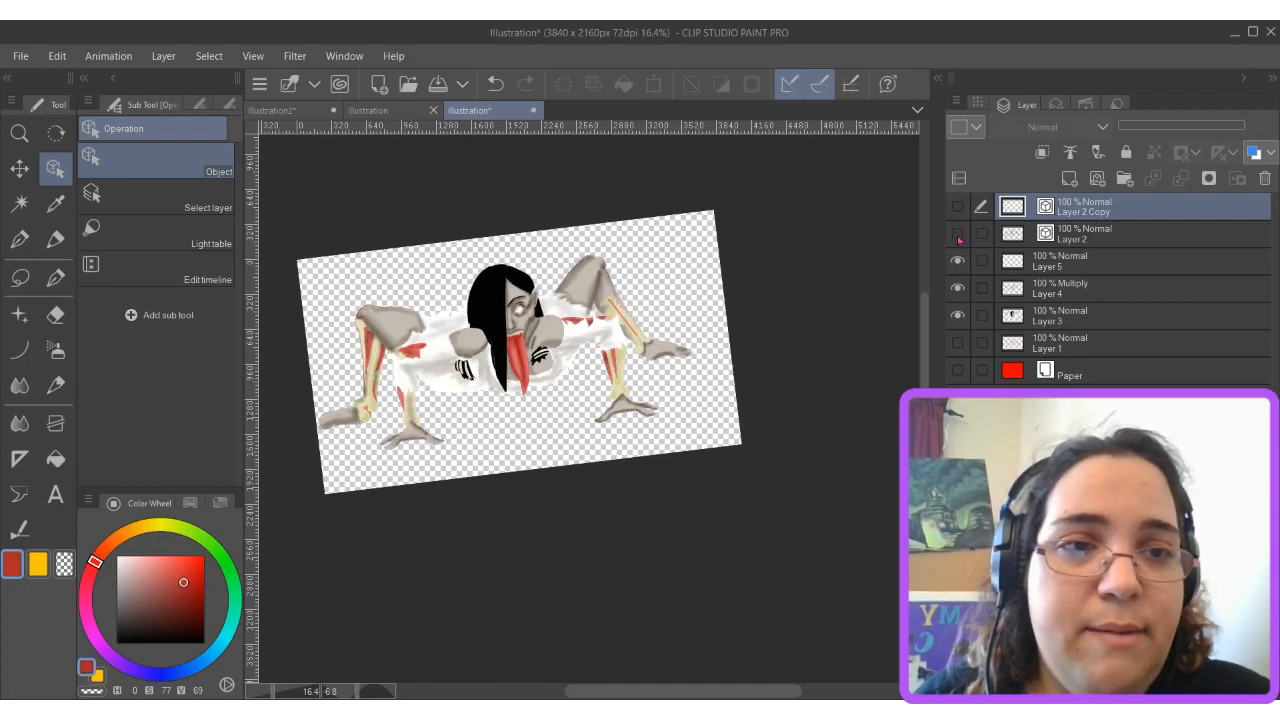
{"action": "left_click", "coordinate": [958, 288]}
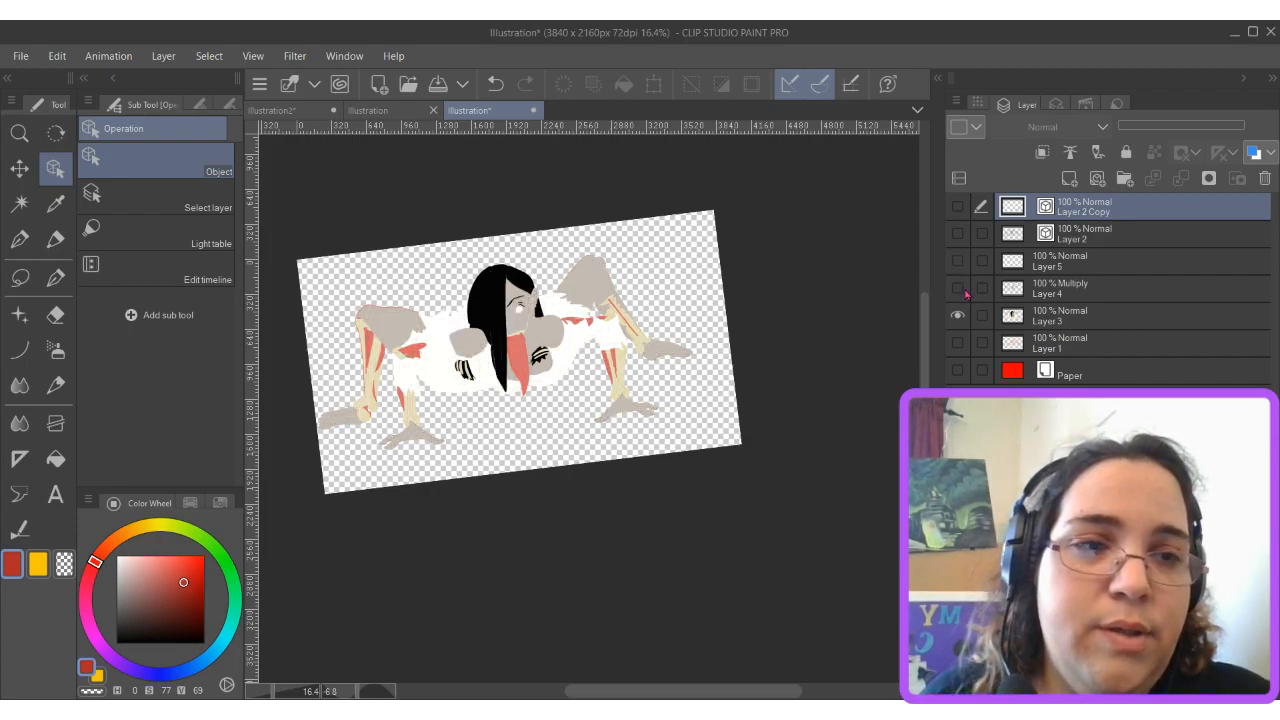
Select the white shirt areas on Layer 3 with Auto select, referring to the editing layer only.
{"action": "left_click", "coordinate": [19, 203]}
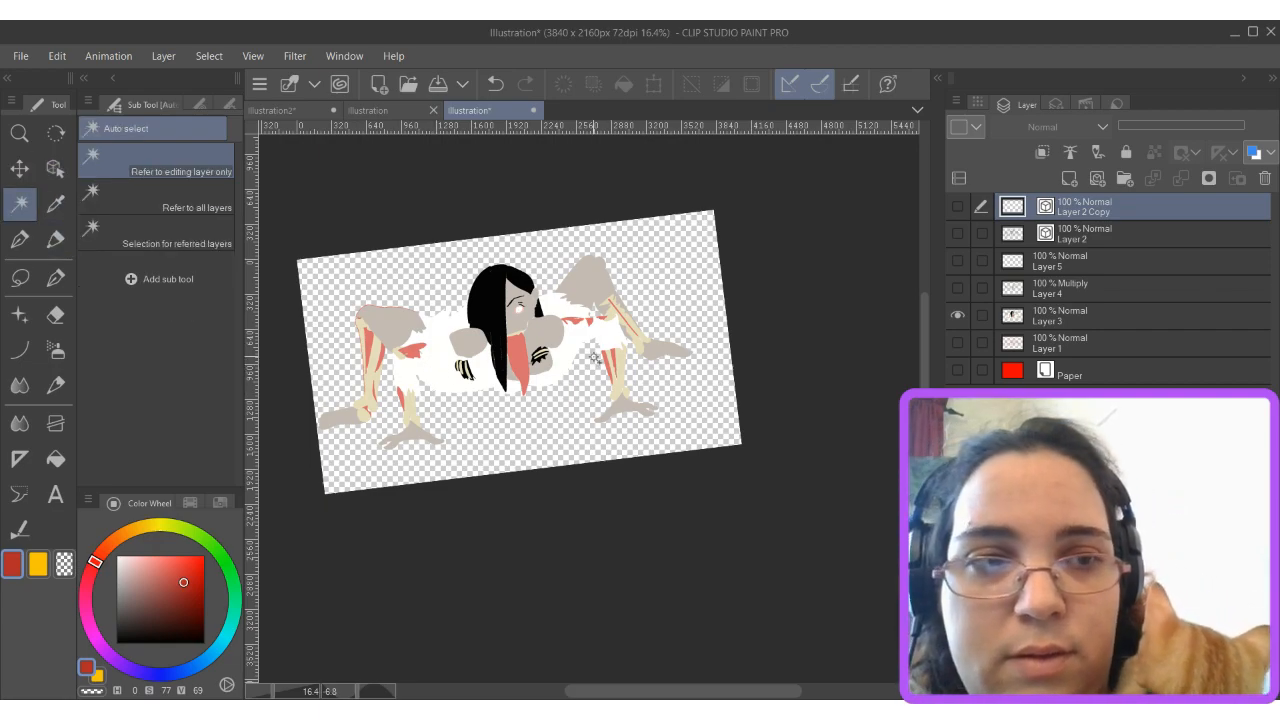
{"action": "left_click", "coordinate": [1110, 324]}
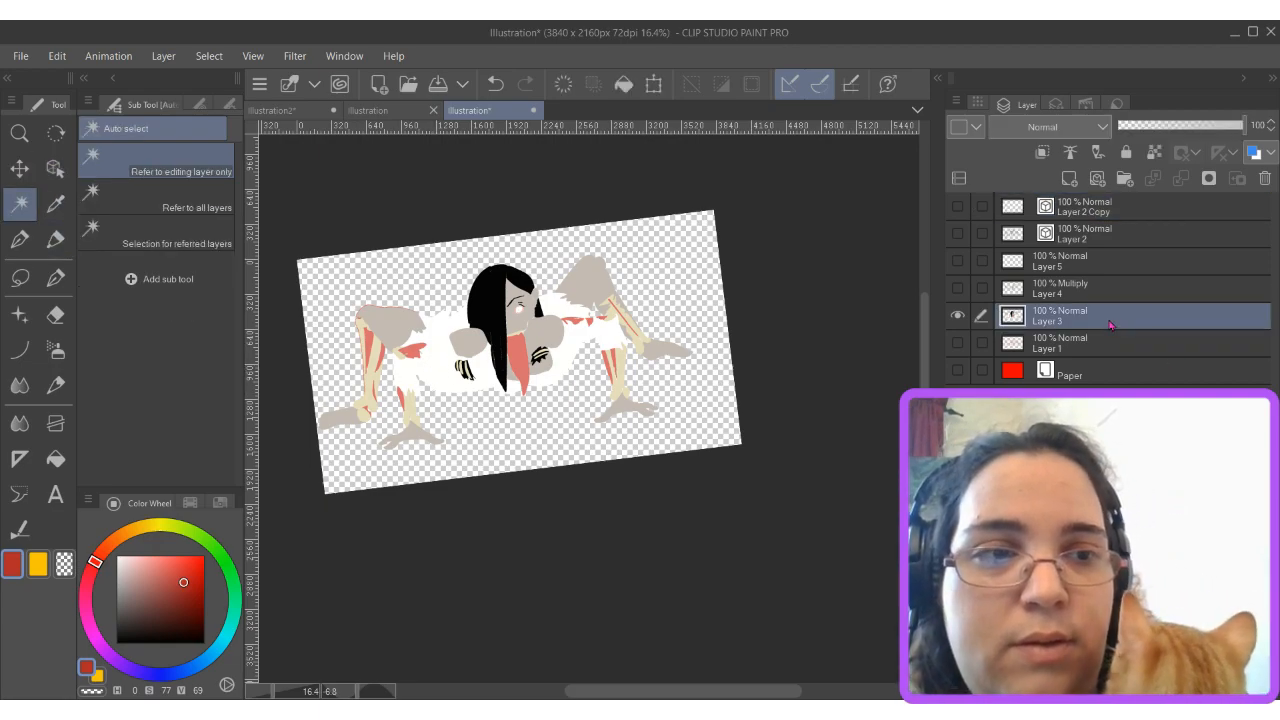
{"action": "left_click", "coordinate": [436, 377]}
{"action": "left_click", "coordinate": [549, 380], "text": "shift"}
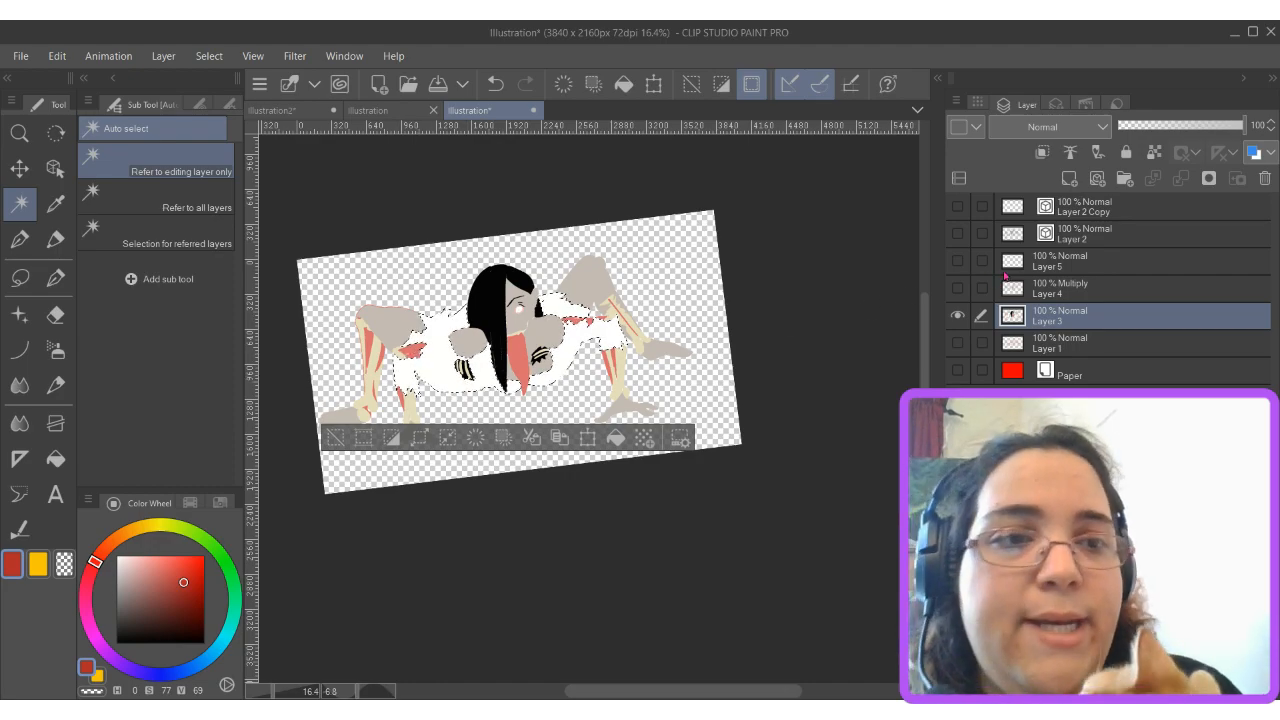
Add the Blood splatter material above Layer 5, masked to the white shirt selection.
{"action": "left_click", "coordinate": [1115, 259]}
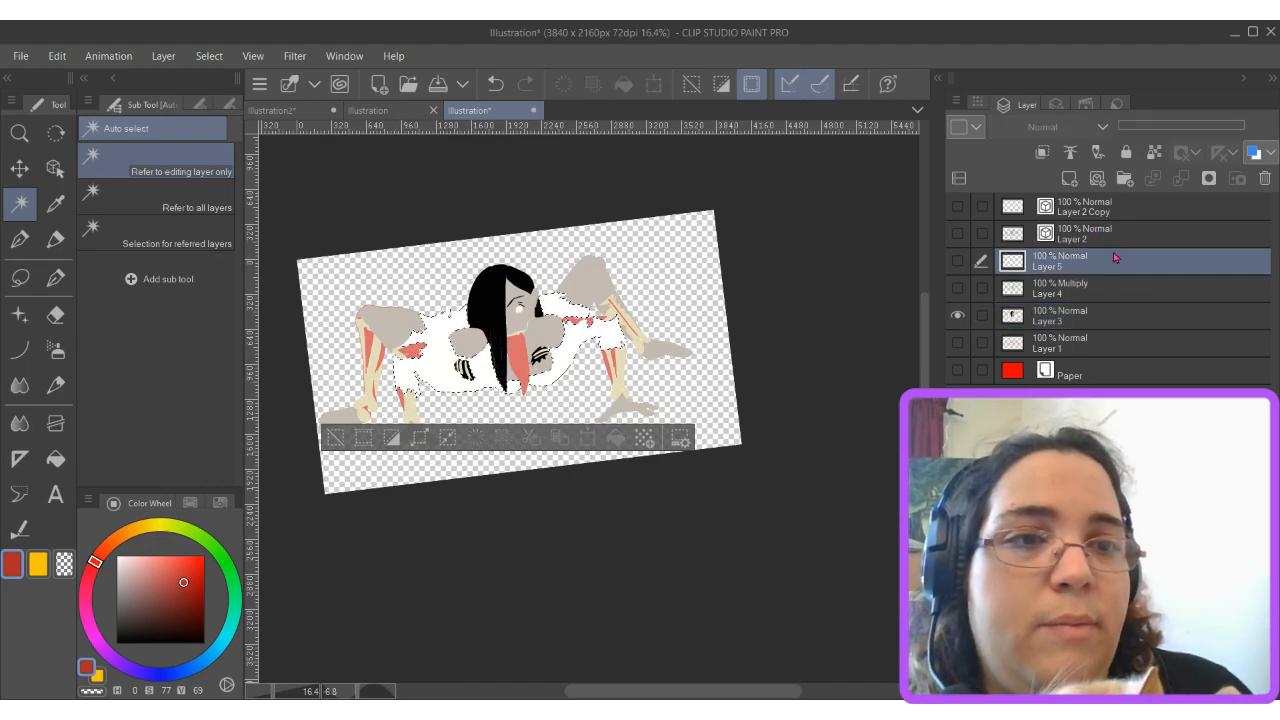
{"action": "left_click", "coordinate": [1055, 105]}
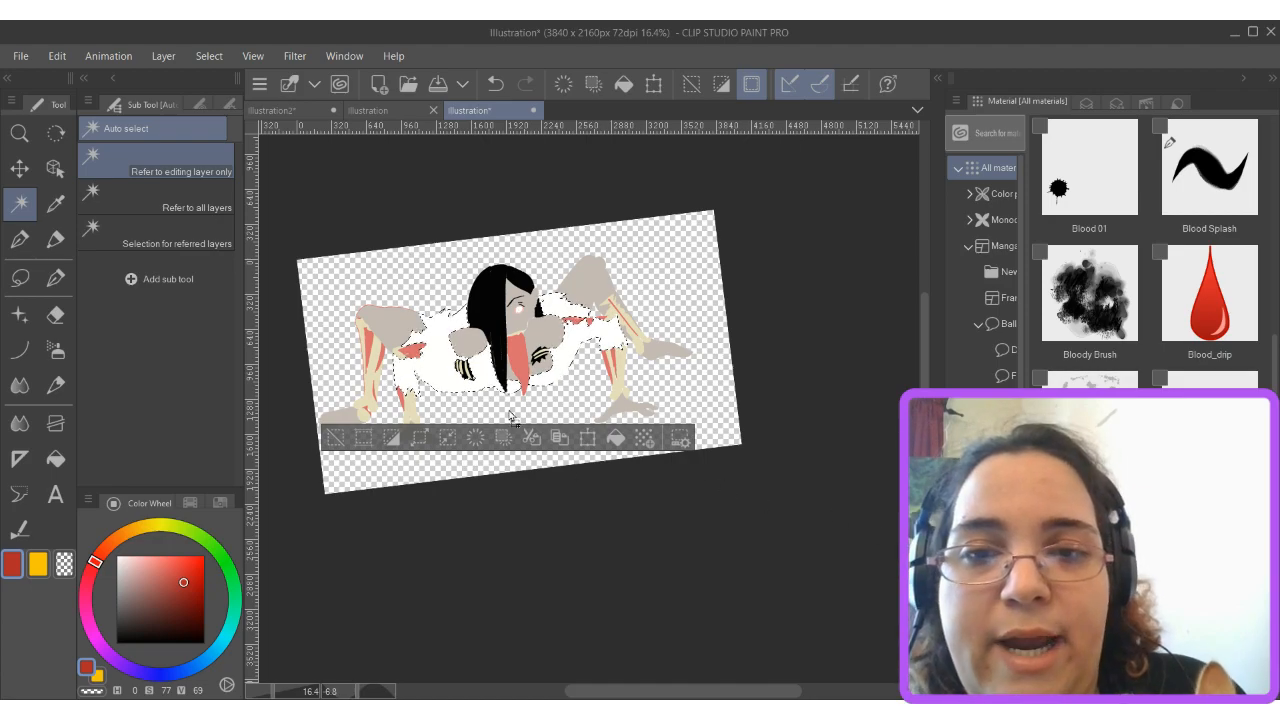
{"action": "key", "text": "ctrl+d"}
{"action": "key", "text": "o"}
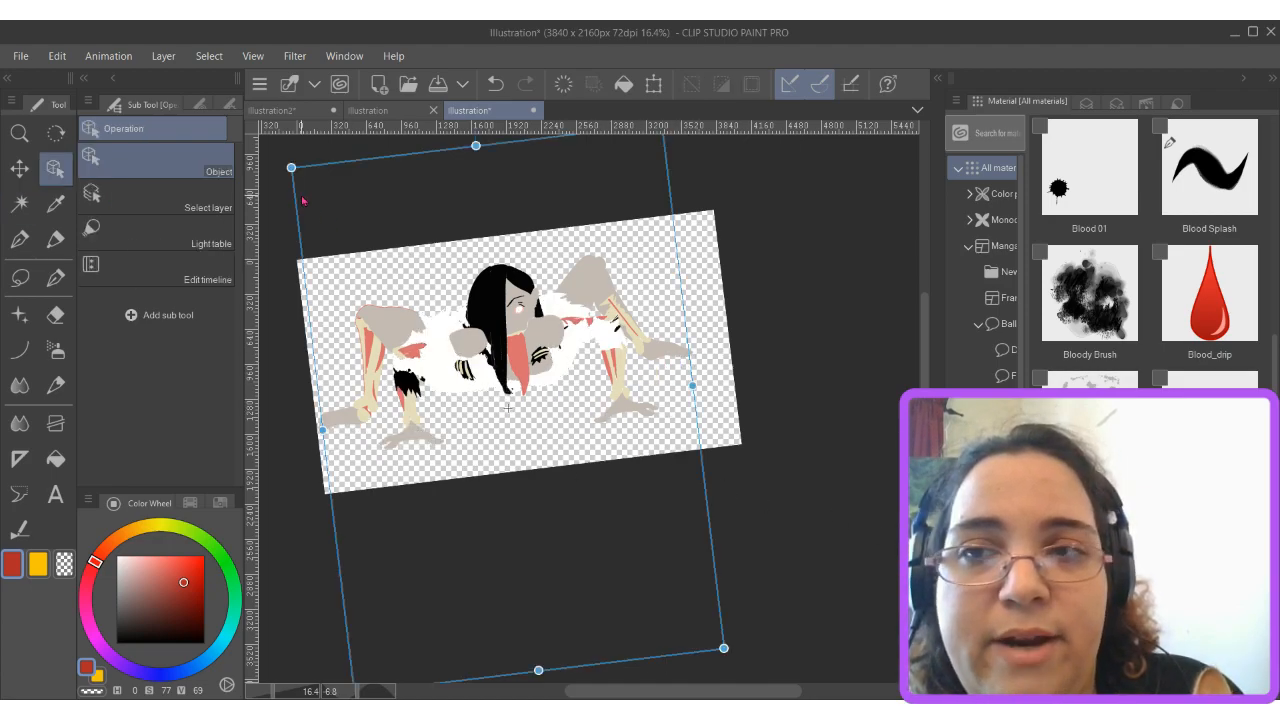
Scale down the blood splatter, rotate it about a quarter turn counterclockwise, and position and widen it to cover the shirt.
{"action": "left_click_drag", "start_coordinate": [289, 168], "coordinate": [418, 310]}
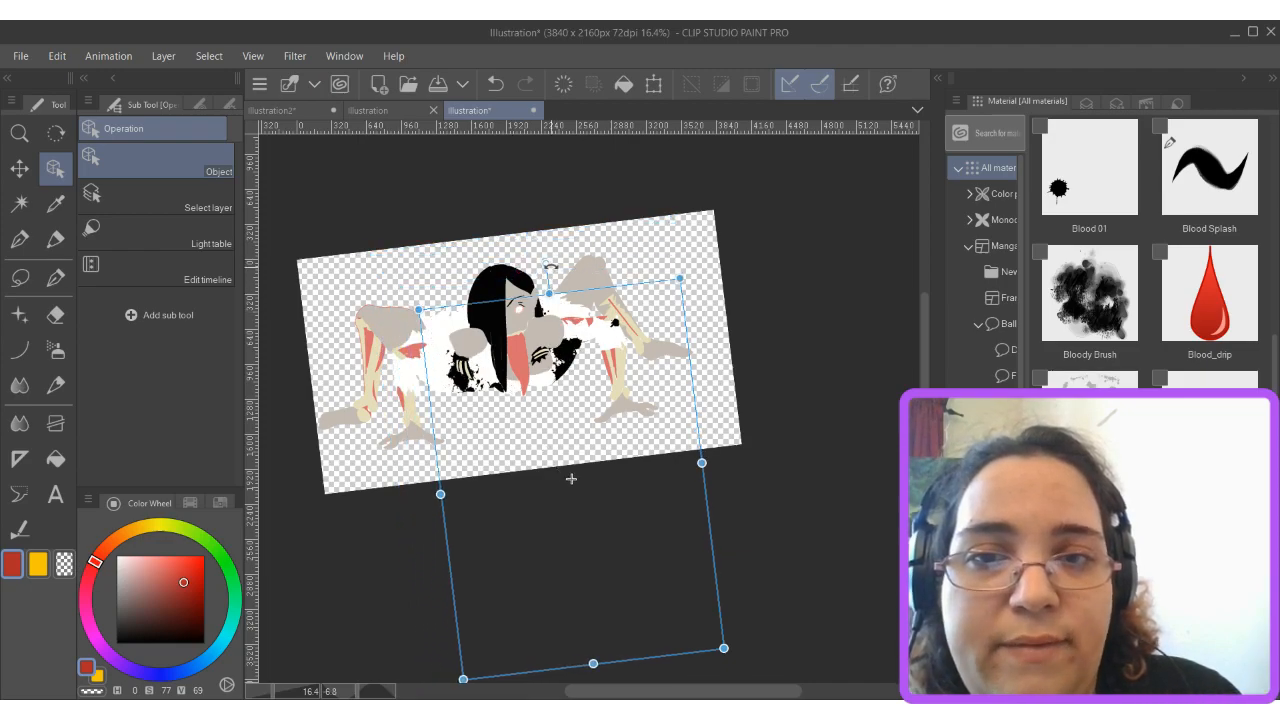
{"action": "left_click_drag", "start_coordinate": [549, 270], "coordinate": [303, 494]}
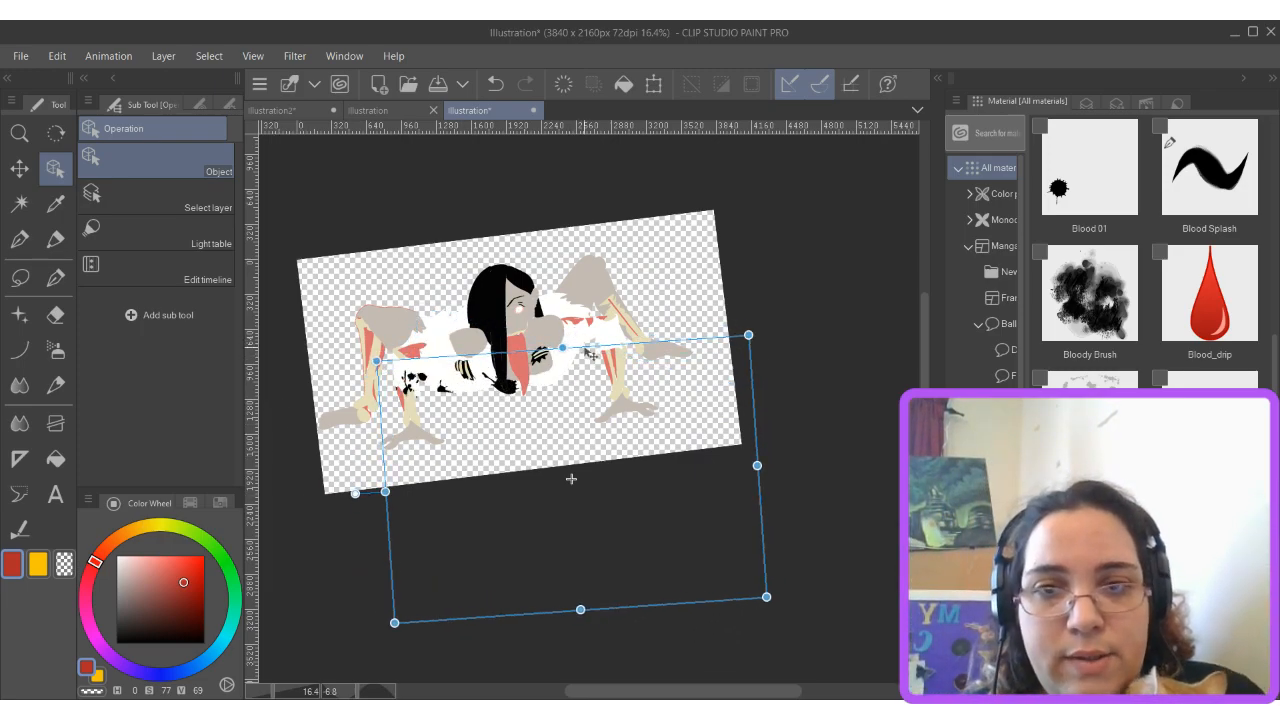
{"action": "left_click_drag", "start_coordinate": [567, 340], "coordinate": [531, 283]}
{"action": "left_click_drag", "start_coordinate": [535, 420], "coordinate": [525, 410]}
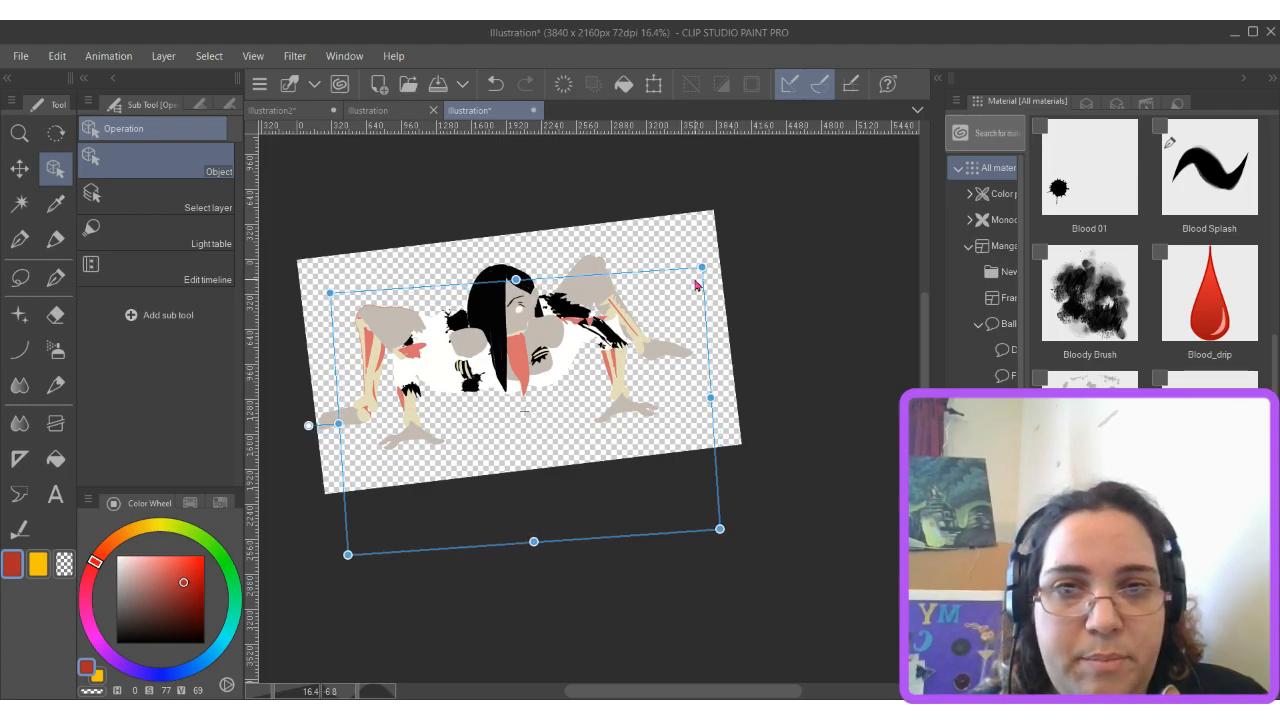
{"action": "left_click_drag", "start_coordinate": [701, 269], "coordinate": [581, 261]}
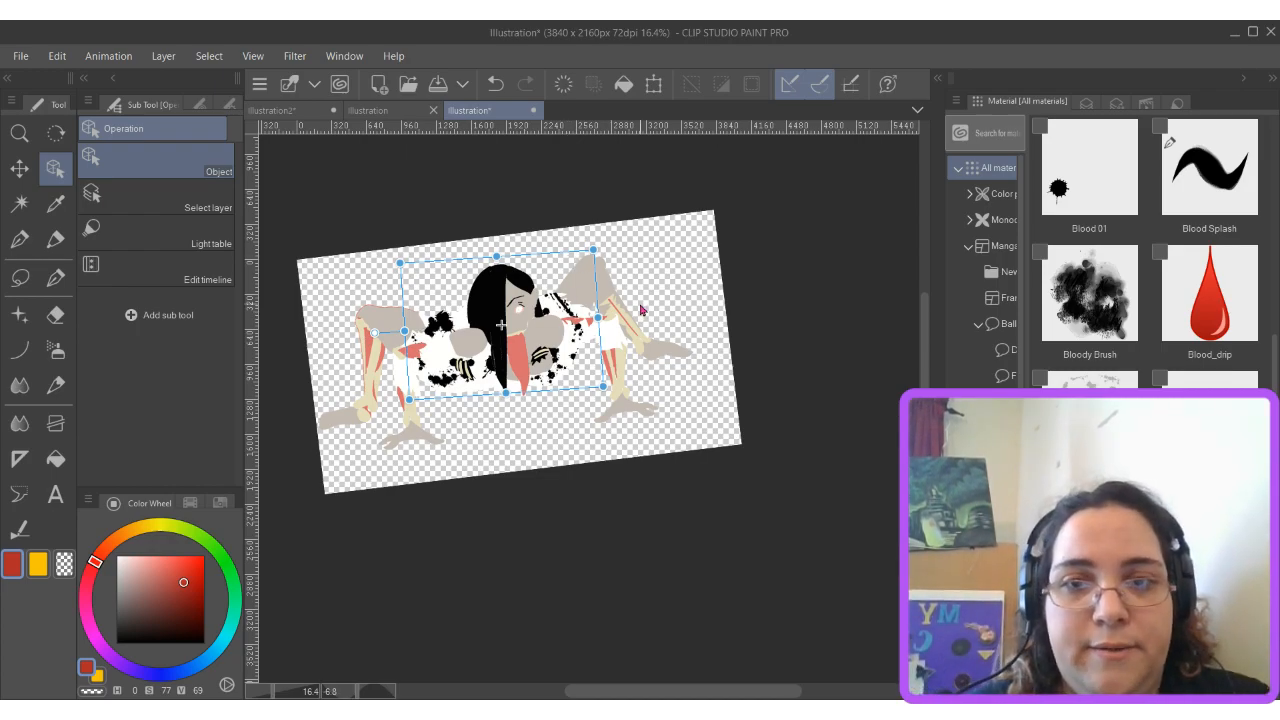
{"action": "left_click_drag", "start_coordinate": [597, 318], "coordinate": [641, 317]}
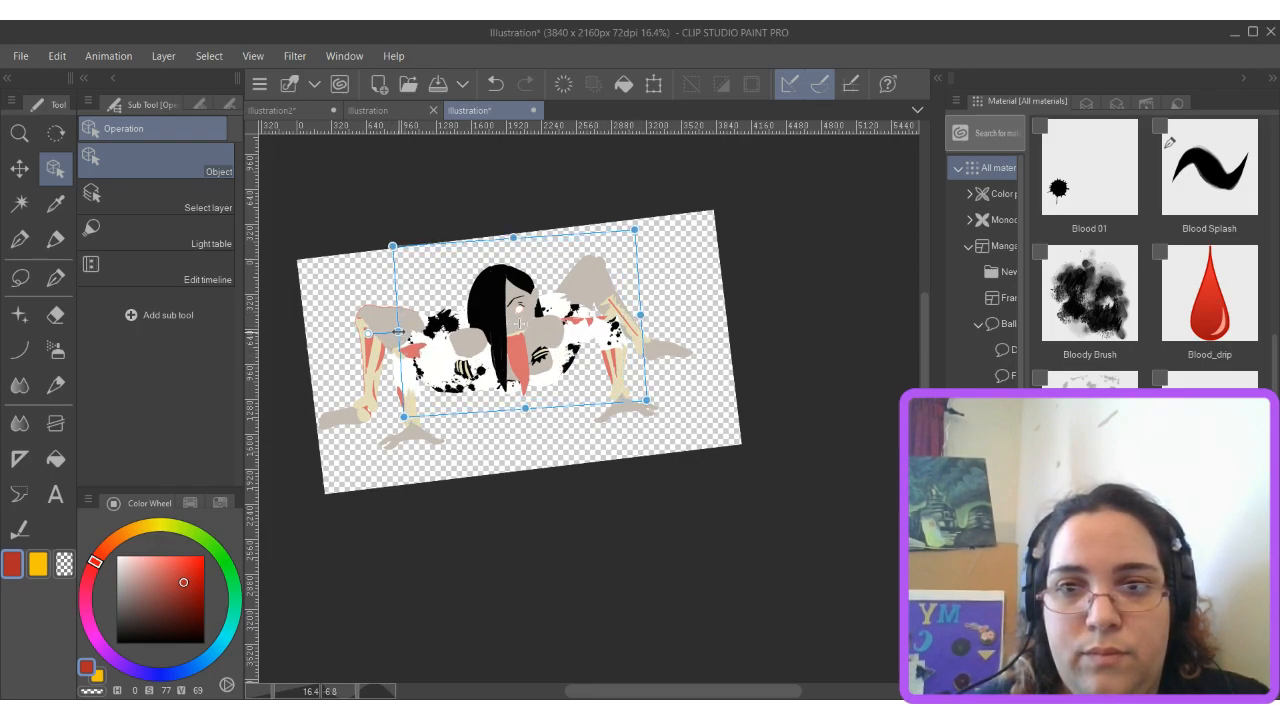
{"action": "left_click_drag", "start_coordinate": [405, 330], "coordinate": [395, 328]}
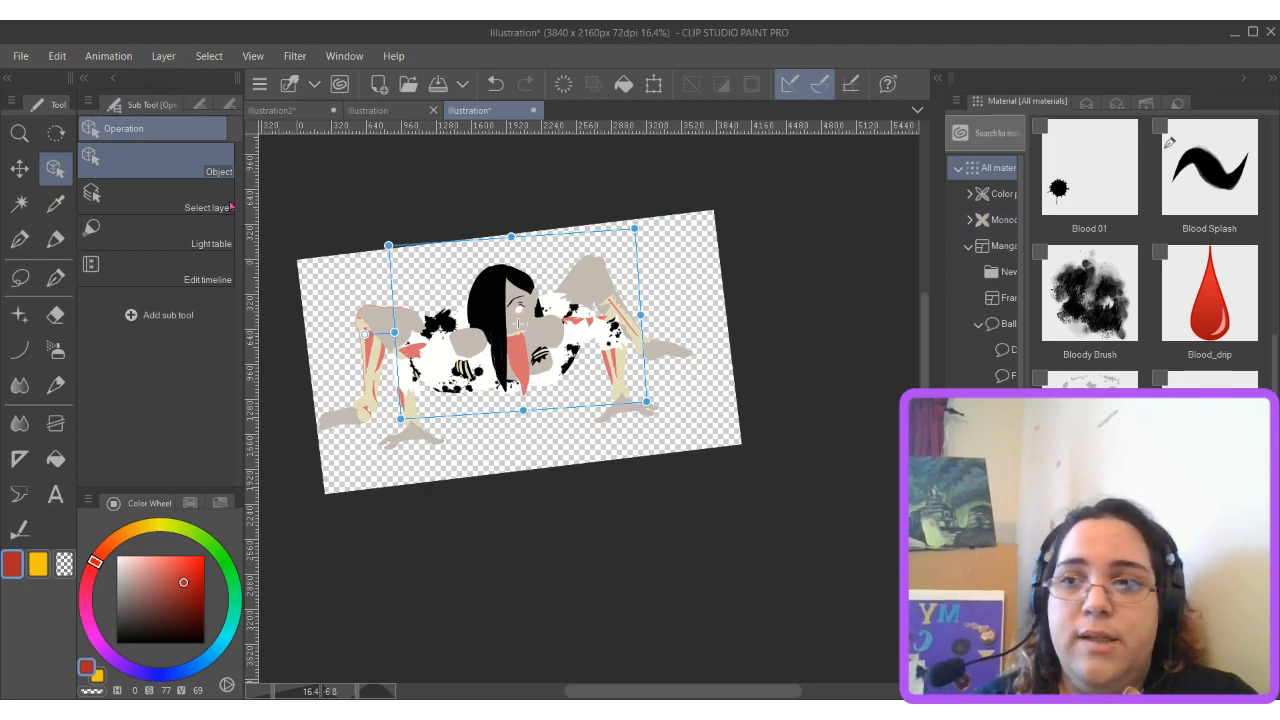
Convert the Blood splatter material layer into an editable raster layer, keeping its shirt mask.
{"action": "key", "text": "p"}
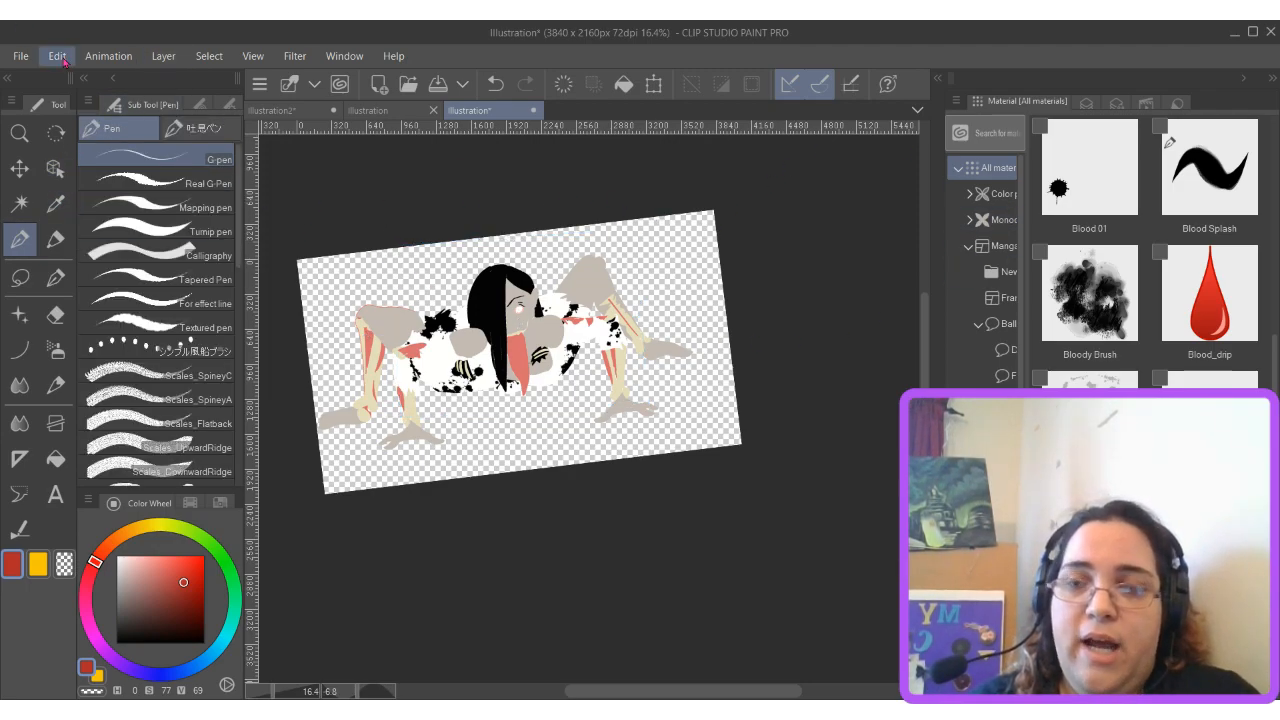
{"action": "left_click", "coordinate": [1088, 103]}
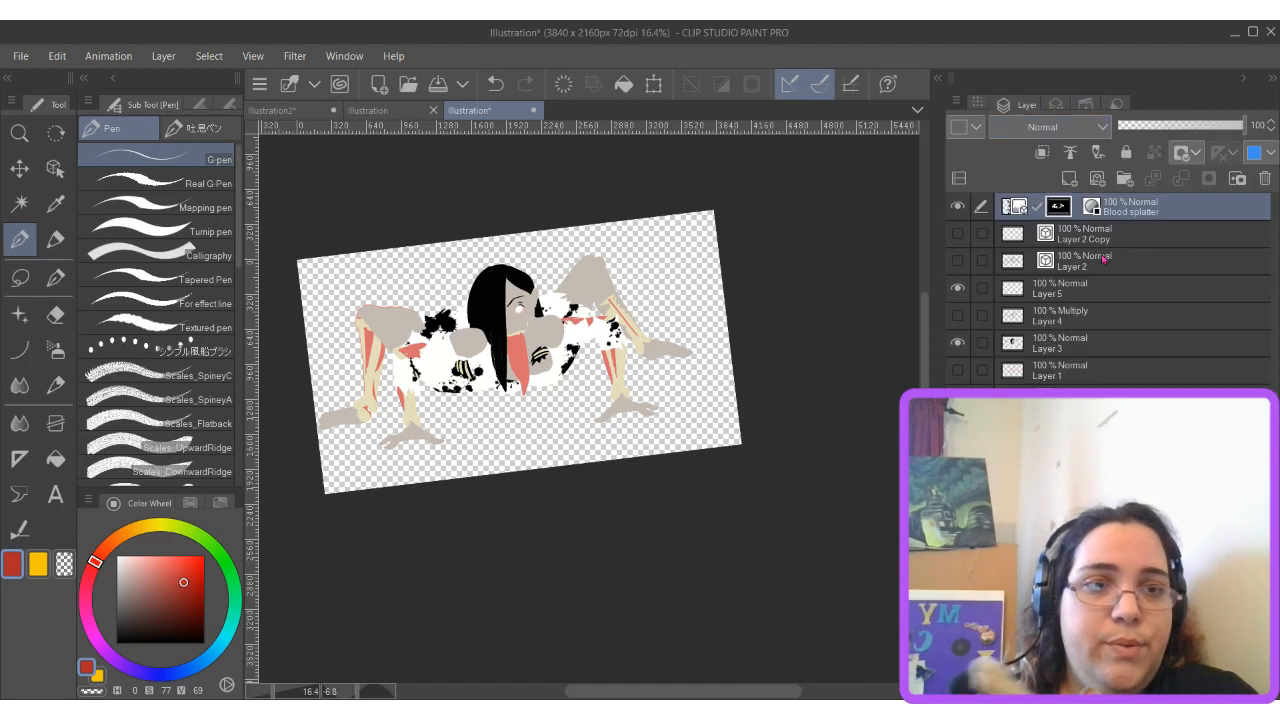
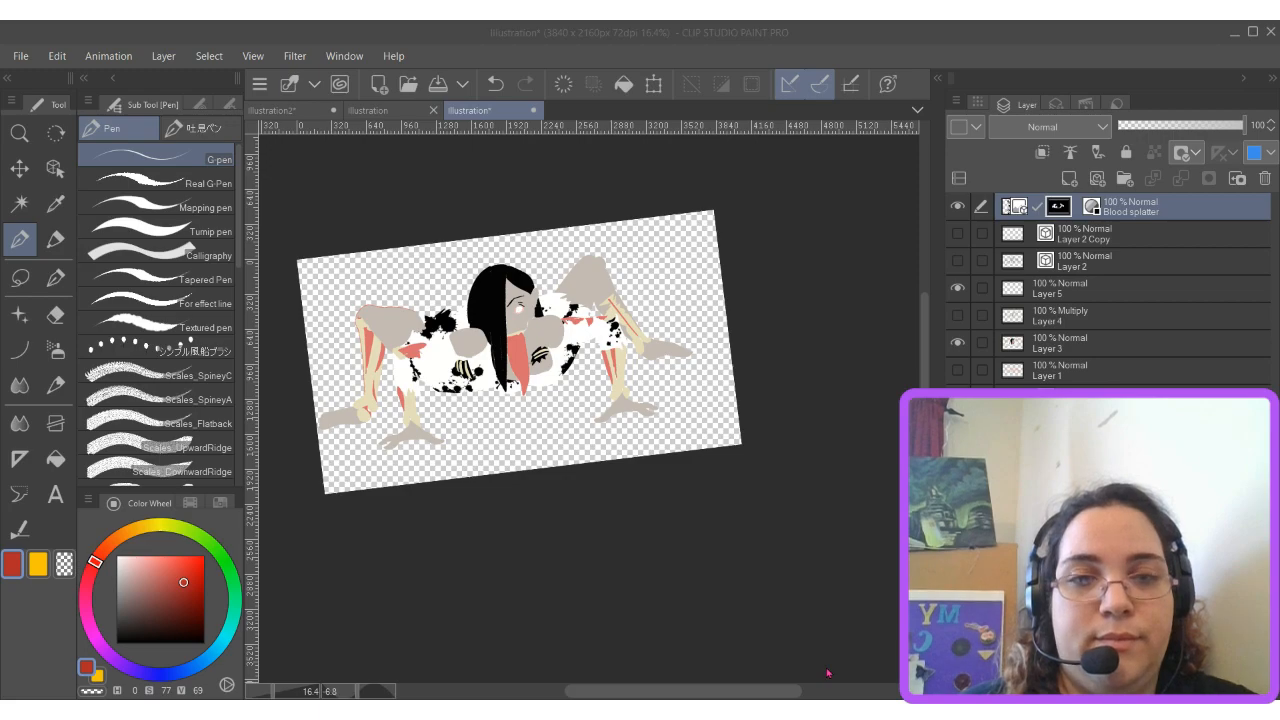
{"action": "key", "text": "Return"}
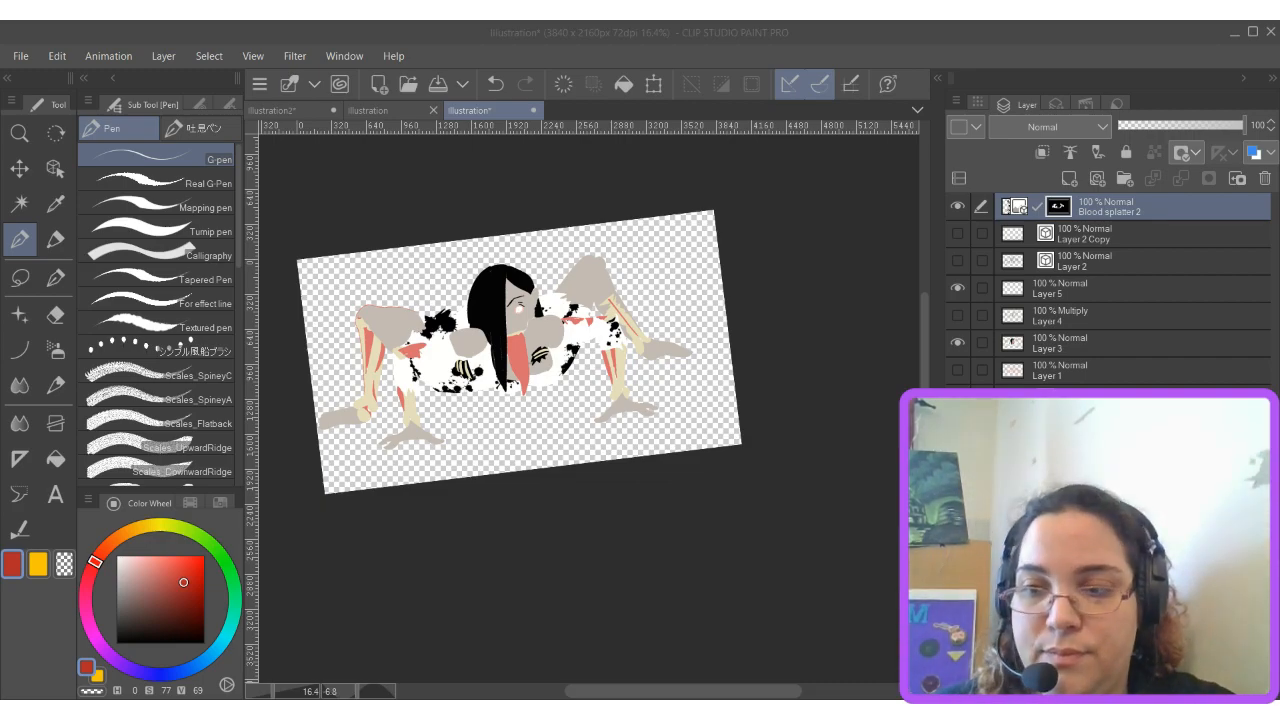
{"action": "left_click", "coordinate": [298, 448]}
{"action": "scroll", "coordinate": [448, 255], "scroll_direction": "up", "scroll_amount": 3}
{"action": "scroll", "coordinate": [715, 545], "scroll_direction": "down", "scroll_amount": 1}
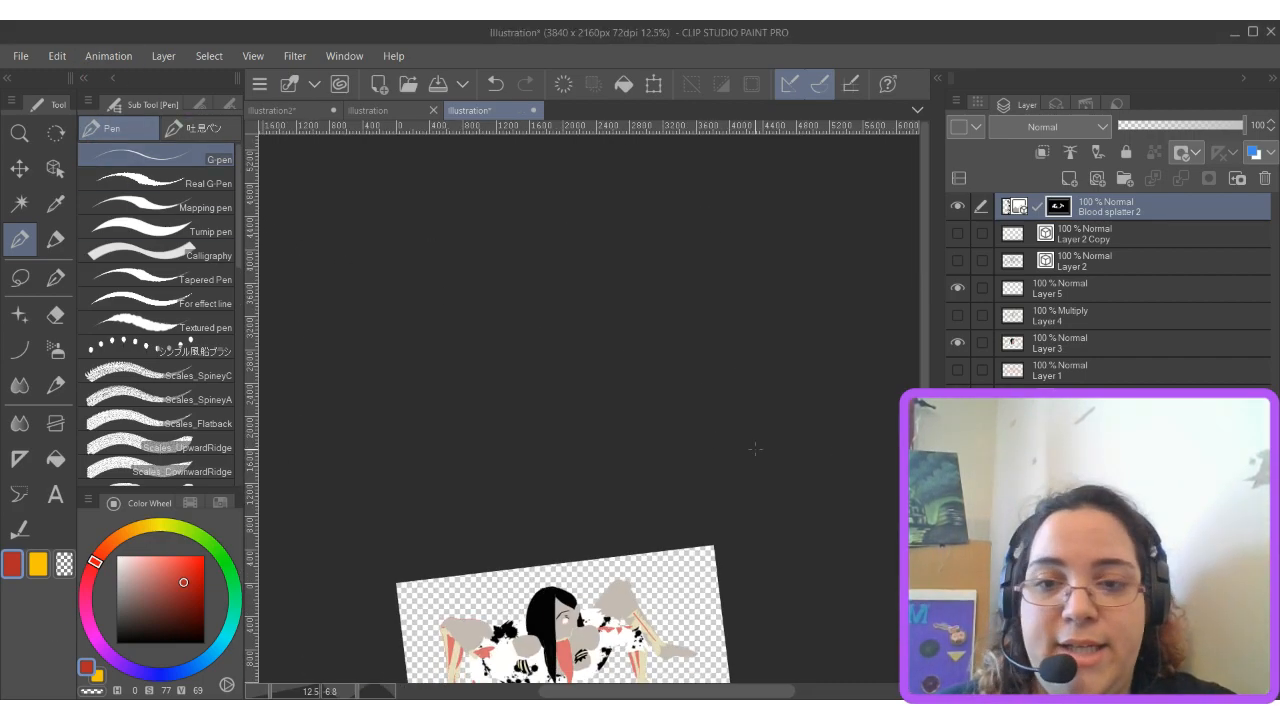
{"action": "scroll", "coordinate": [928, 369], "scroll_direction": "down", "scroll_amount": 3}
{"action": "scroll", "coordinate": [928, 369], "scroll_direction": "up", "scroll_amount": 3}
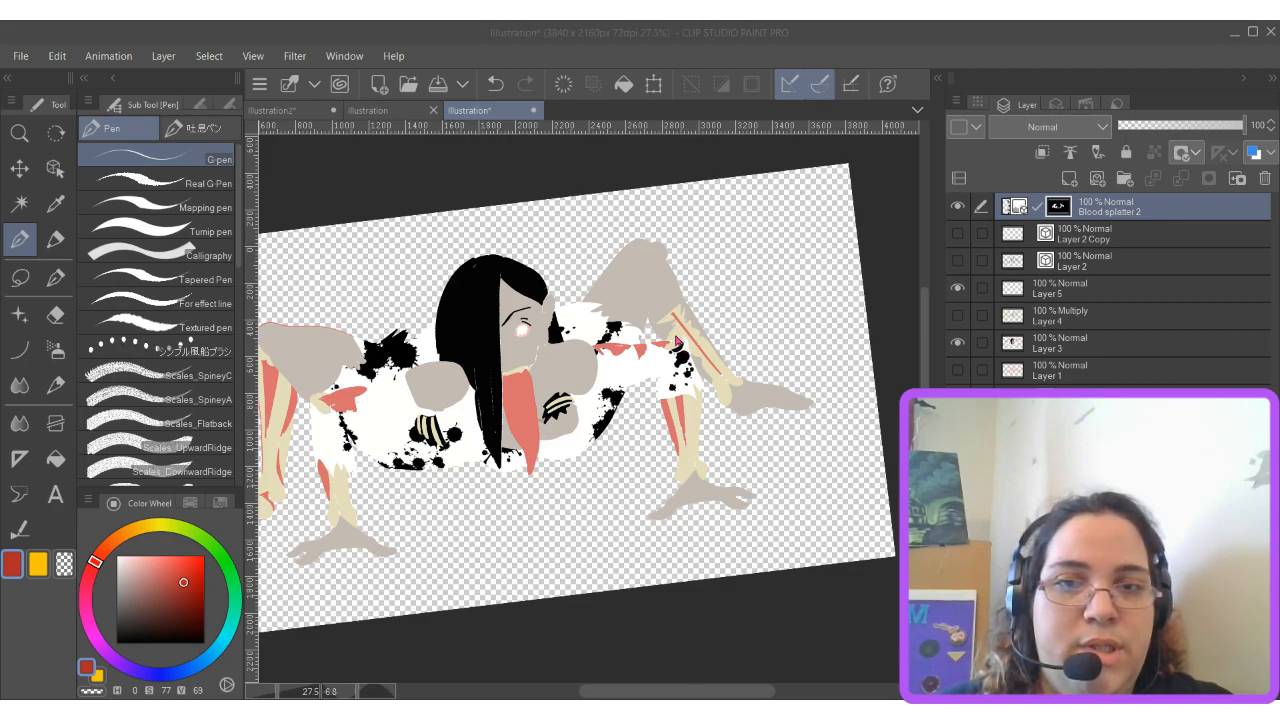
{"action": "left_click", "coordinate": [801, 277]}
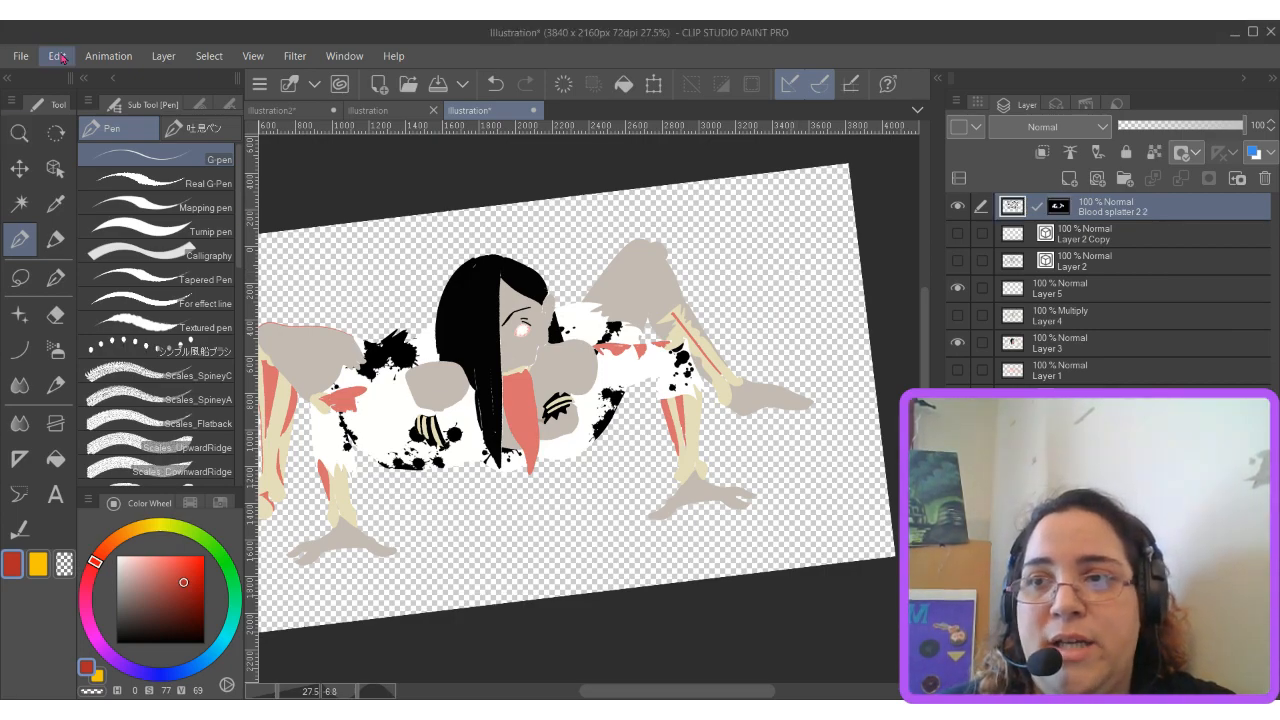
Fill the large black splatter on the shirt's back and the round spot beside the exposed ribs with red.
{"action": "left_click", "coordinate": [395, 495]}
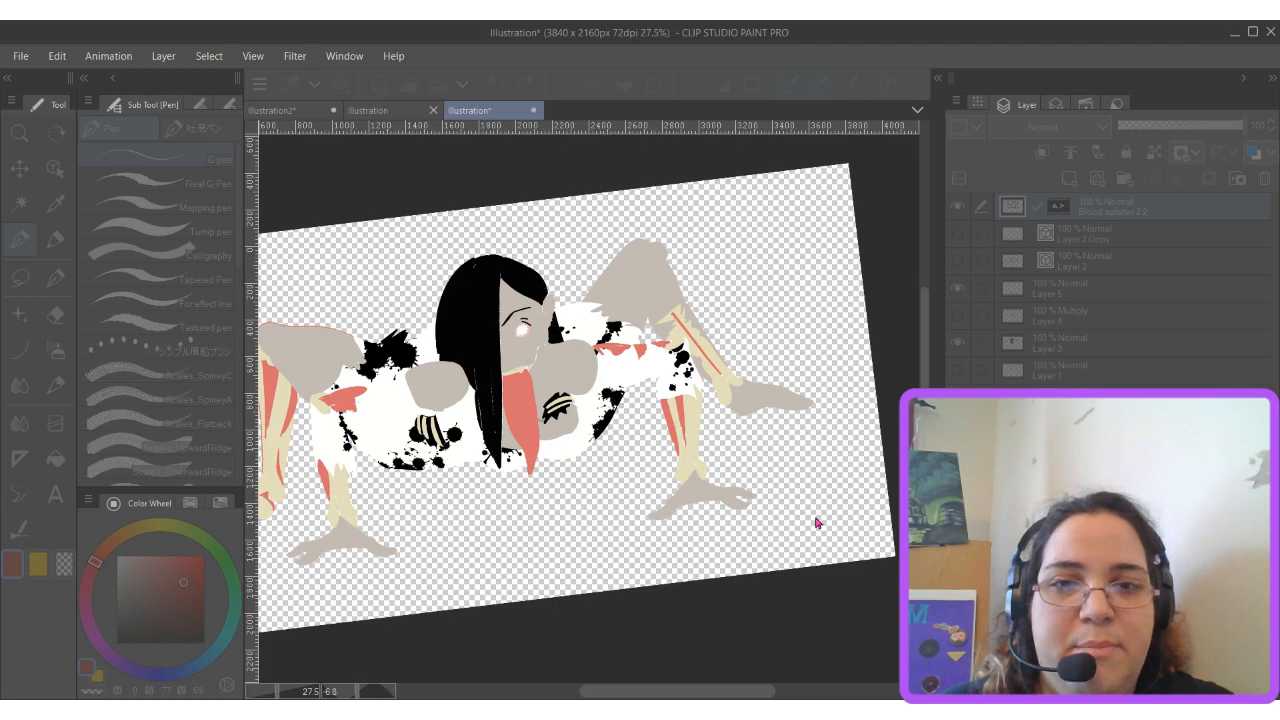
{"action": "left_click", "coordinate": [56, 457]}
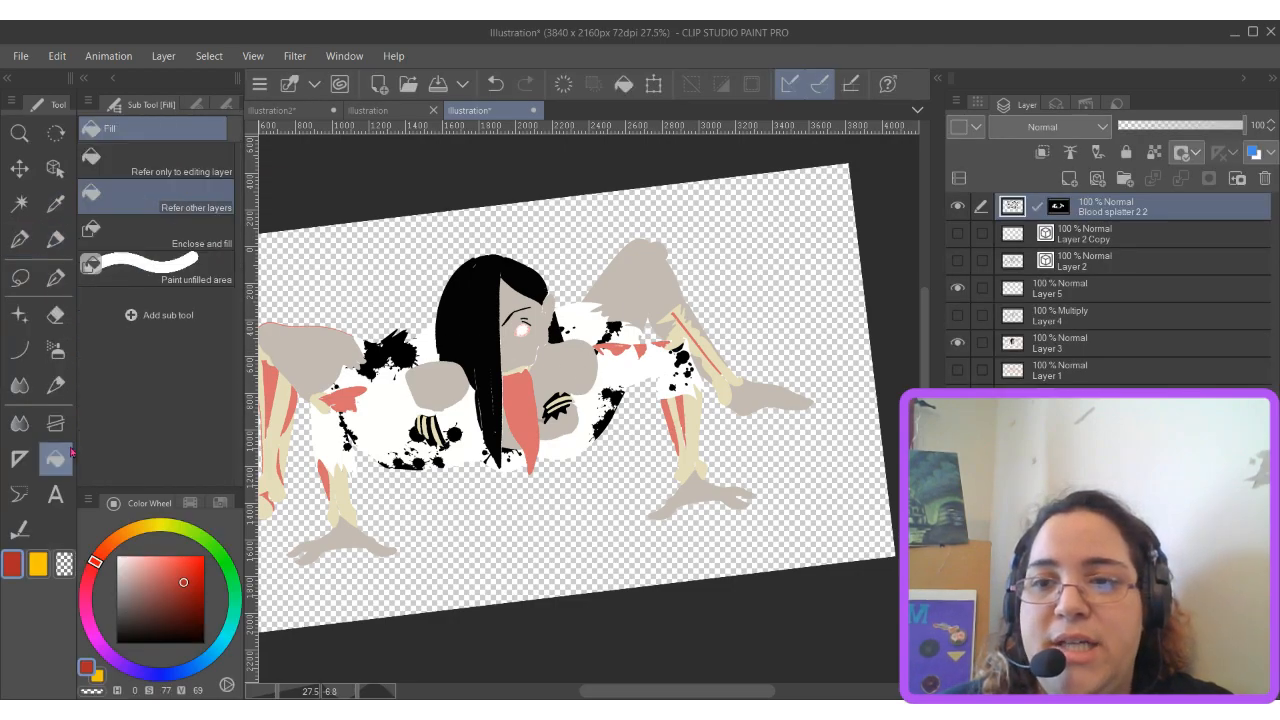
{"action": "left_click", "coordinate": [392, 352]}
{"action": "scroll", "coordinate": [477, 420], "scroll_direction": "up", "scroll_amount": 1}
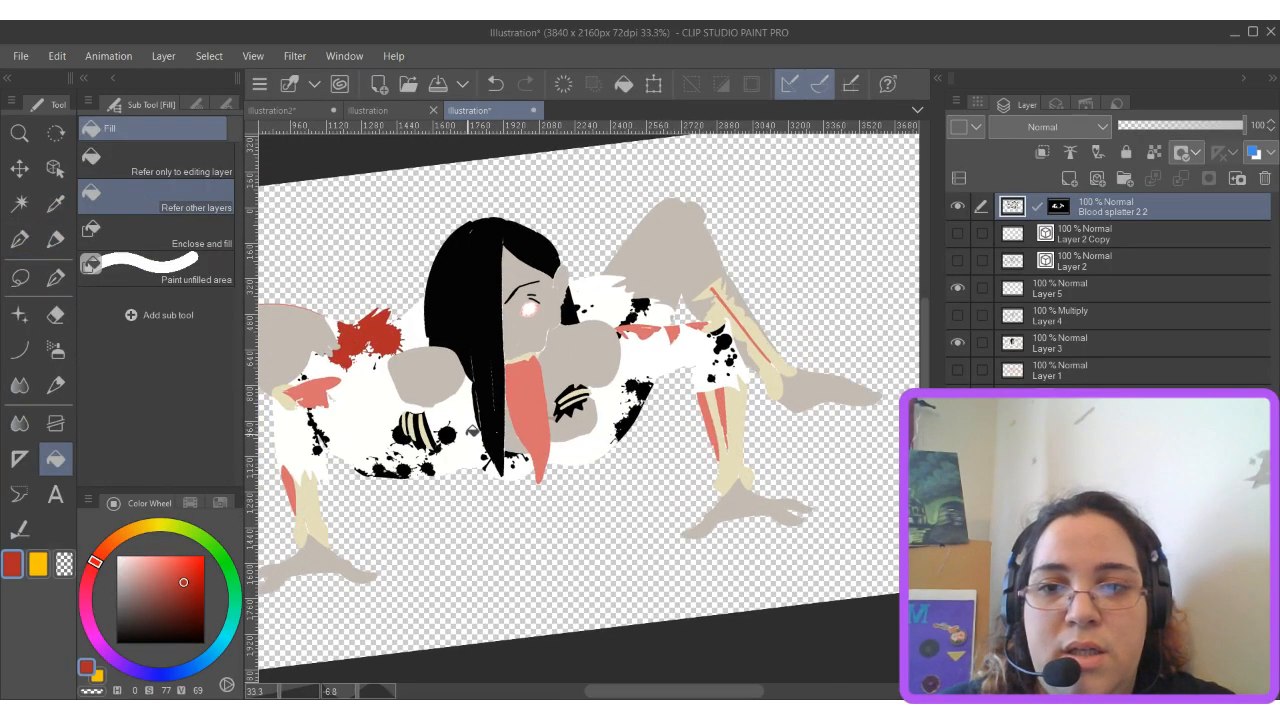
{"action": "scroll", "coordinate": [477, 427], "scroll_direction": "up", "scroll_amount": 2}
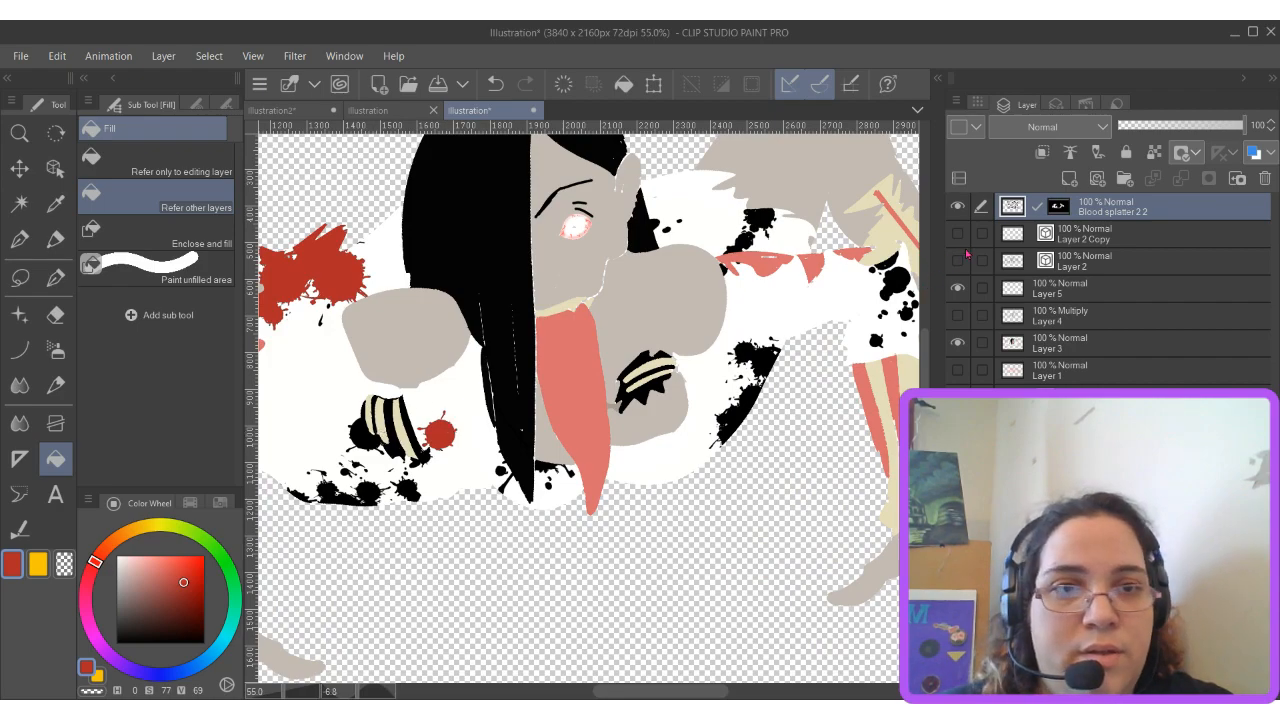
Hide Layer 5 and Layer 3, and fill the larger remaining black splatters with red.
{"action": "left_click", "coordinate": [958, 289]}
{"action": "left_click", "coordinate": [958, 342]}
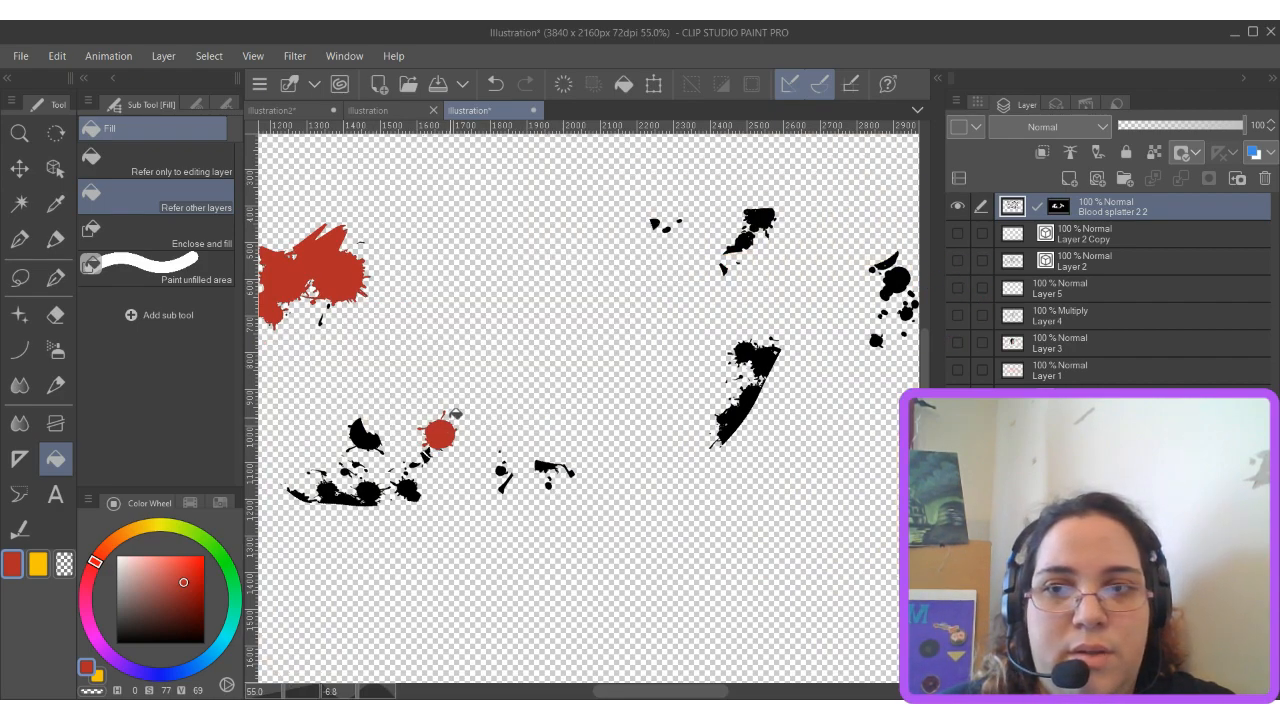
{"action": "left_click", "coordinate": [345, 494]}
{"action": "left_click", "coordinate": [404, 490]}
{"action": "left_click", "coordinate": [328, 492]}
{"action": "left_click", "coordinate": [302, 492]}
{"action": "left_click", "coordinate": [370, 434]}
{"action": "left_click", "coordinate": [746, 413]}
{"action": "left_click", "coordinate": [764, 354]}
{"action": "left_click", "coordinate": [742, 240]}
{"action": "left_click", "coordinate": [760, 216]}
{"action": "left_click", "coordinate": [908, 285]}
{"action": "left_click", "coordinate": [906, 313]}
{"action": "left_click", "coordinate": [877, 340]}
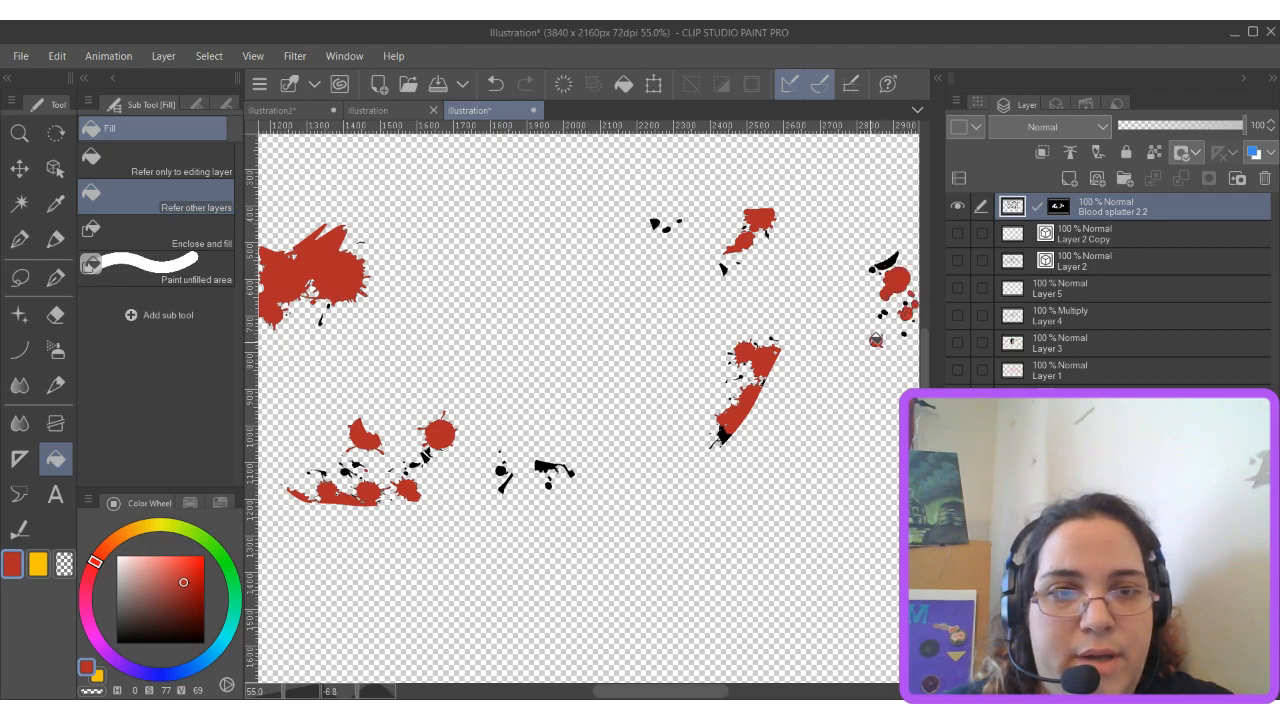
Fill the smaller black spots and splatter fragments around the middle and right of the shirt with red.
{"action": "left_click", "coordinate": [655, 222]}
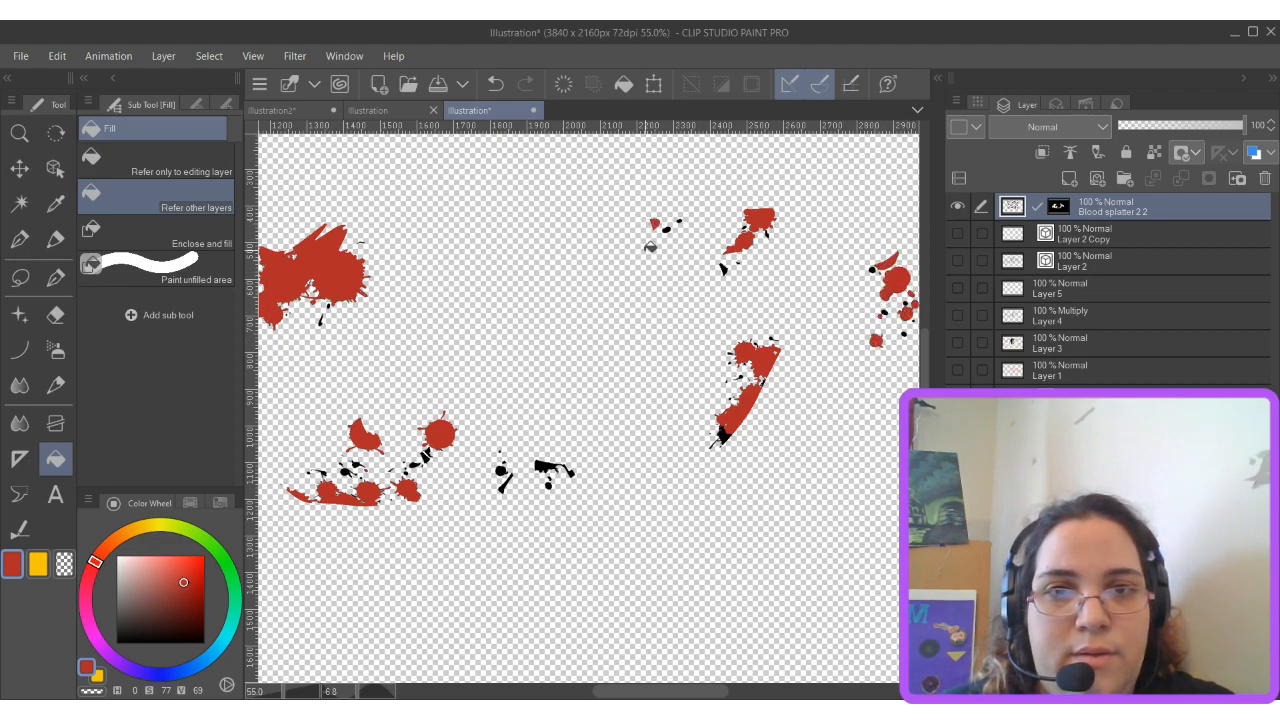
{"action": "left_click", "coordinate": [567, 470]}
{"action": "left_click", "coordinate": [505, 486]}
{"action": "left_click", "coordinate": [548, 465]}
{"action": "left_click", "coordinate": [549, 482]}
{"action": "left_click", "coordinate": [500, 470]}
{"action": "left_click", "coordinate": [729, 440]}
{"action": "left_click", "coordinate": [866, 272]}
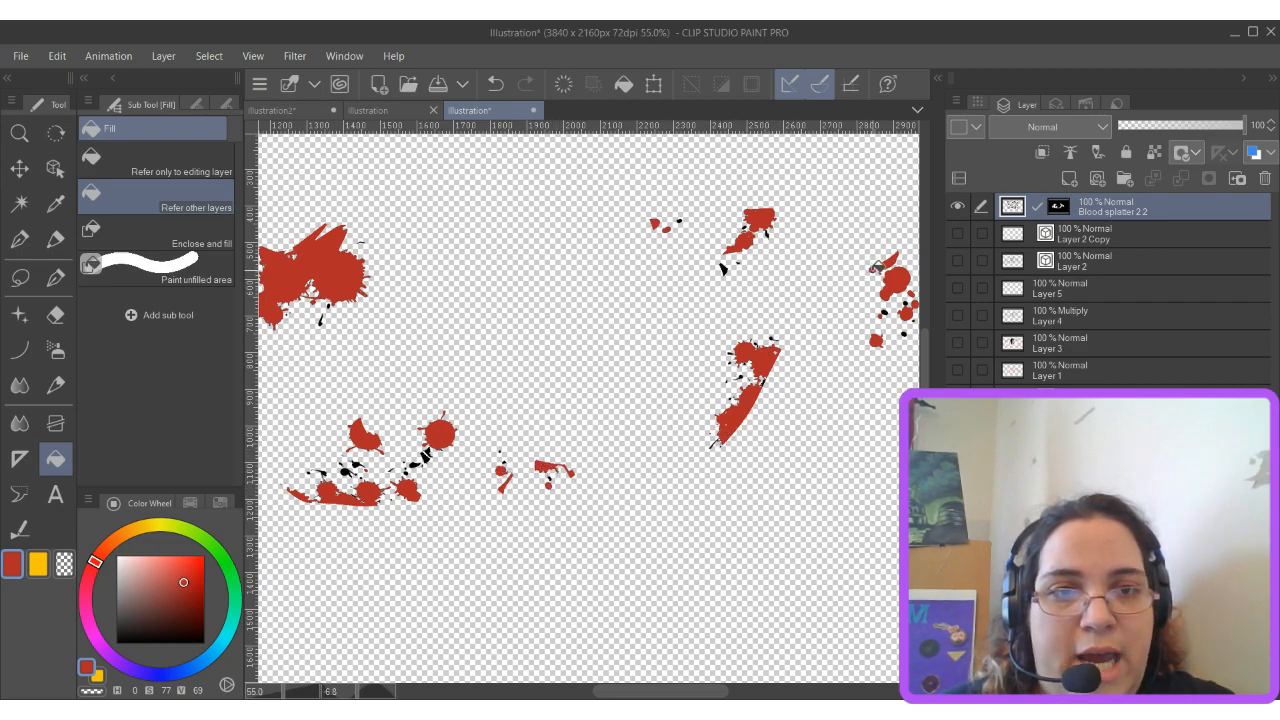
{"action": "left_click", "coordinate": [896, 308]}
{"action": "left_click", "coordinate": [905, 335]}
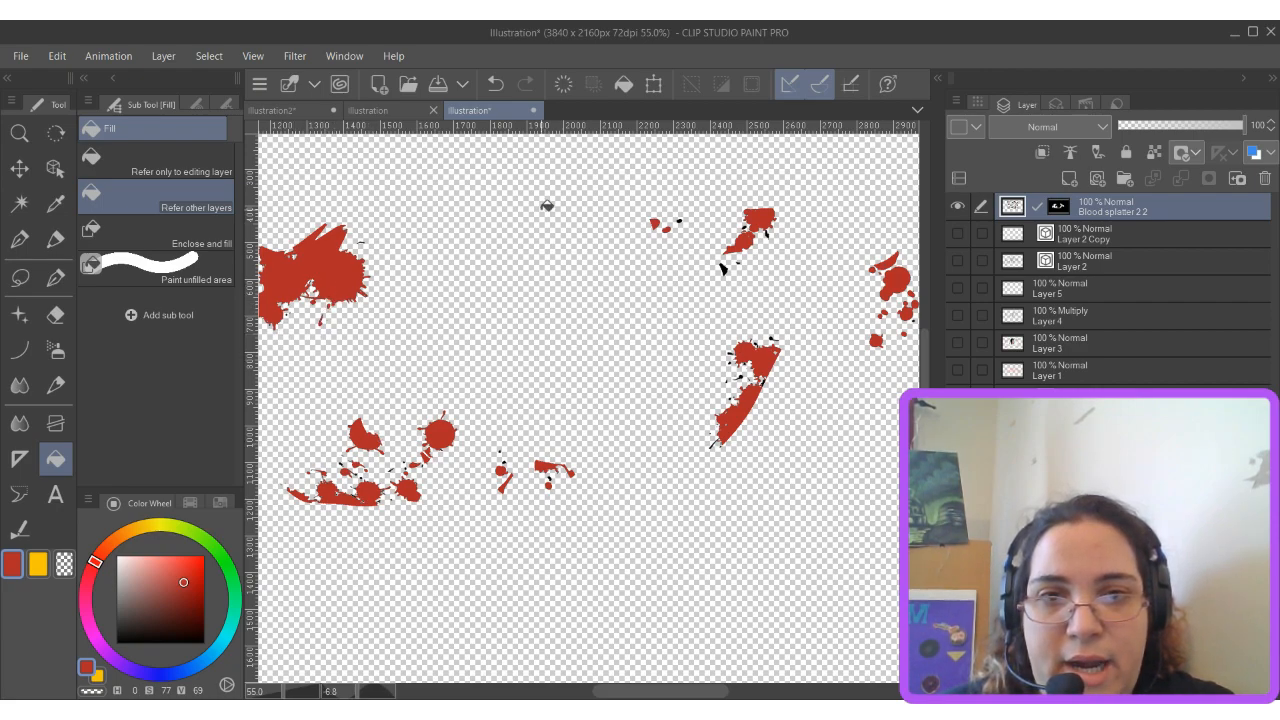
{"action": "left_click", "coordinate": [724, 264]}
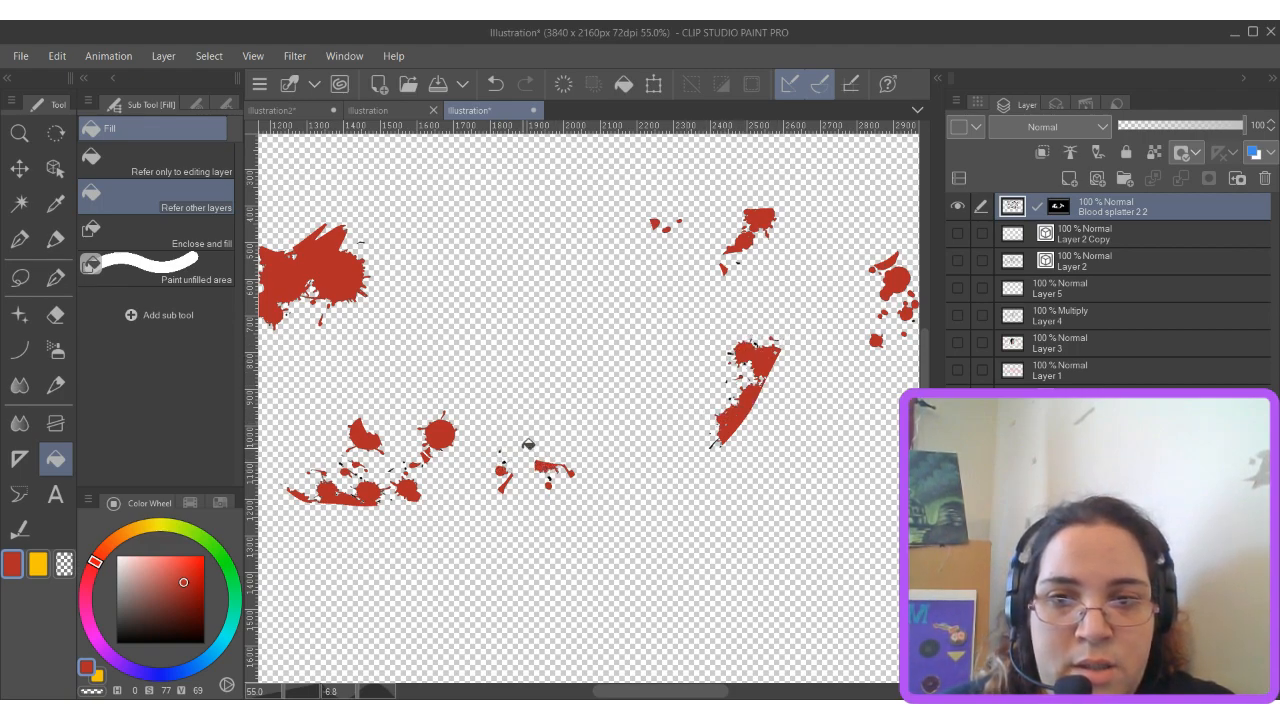
Fill the black splatters on the shirt's far left sleeve area with red.
{"action": "scroll", "coordinate": [153, 650], "scroll_direction": "down", "scroll_amount": 1}
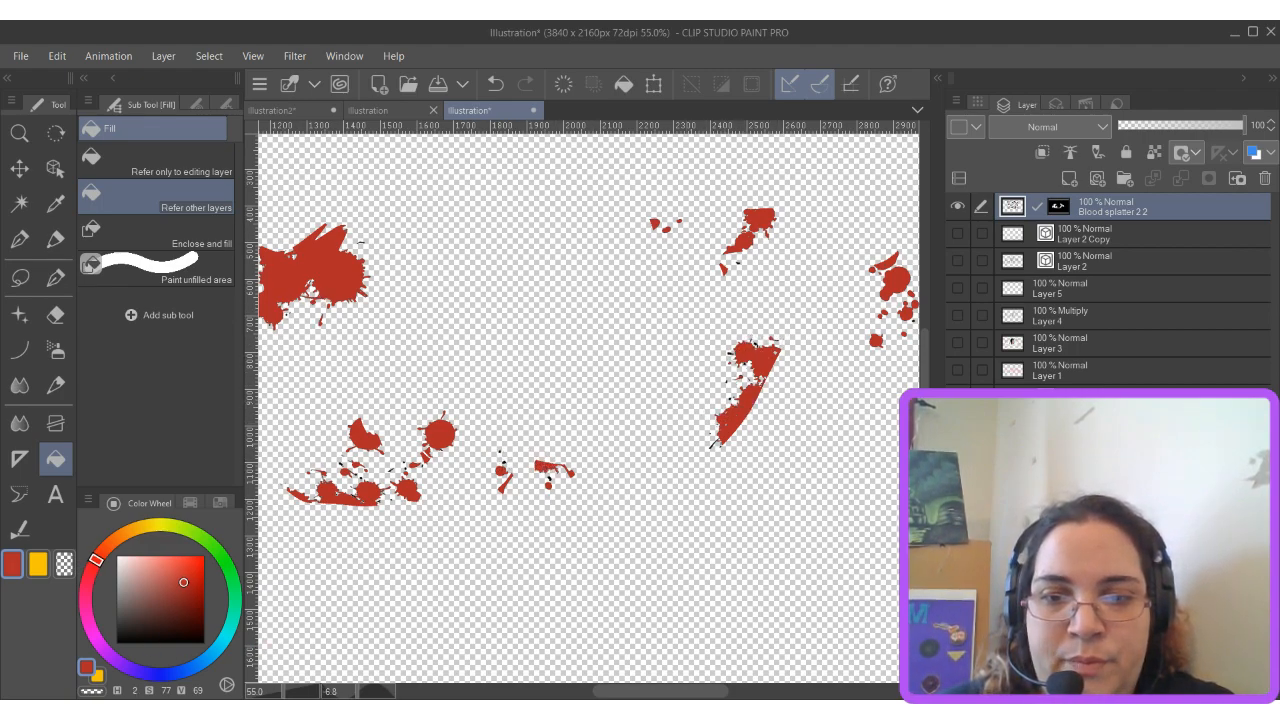
{"action": "scroll", "coordinate": [657, 696], "scroll_direction": "down", "scroll_amount": 1}
{"action": "left_click", "coordinate": [647, 695]}
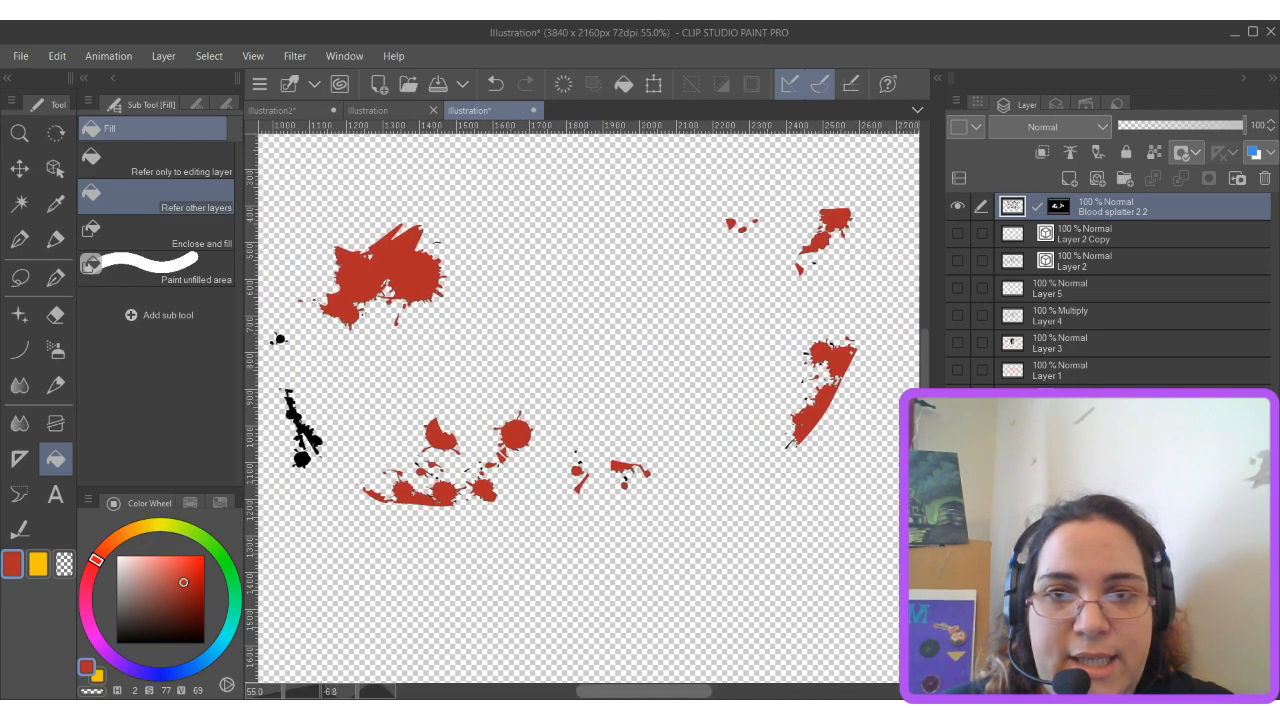
{"action": "mouse_move", "coordinate": [540, 458]}
{"action": "left_mouse_down"}
{"action": "mouse_move", "coordinate": [516, 402]}
{"action": "mouse_move", "coordinate": [533, 425]}
{"action": "left_mouse_up"}
{"action": "left_click", "coordinate": [501, 340]}
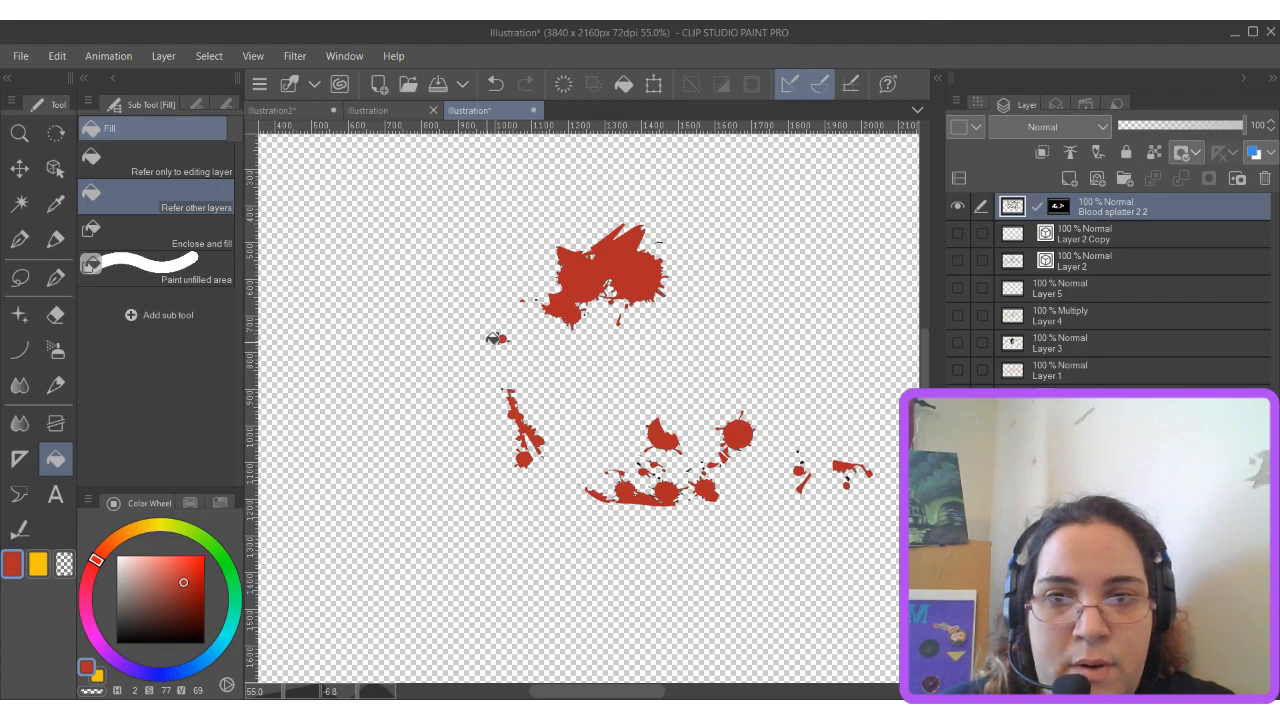
Show all the hidden artwork layers again, from Layer 2 Copy down to Layer 1.
{"action": "scroll", "coordinate": [623, 458], "scroll_direction": "down", "scroll_amount": 10}
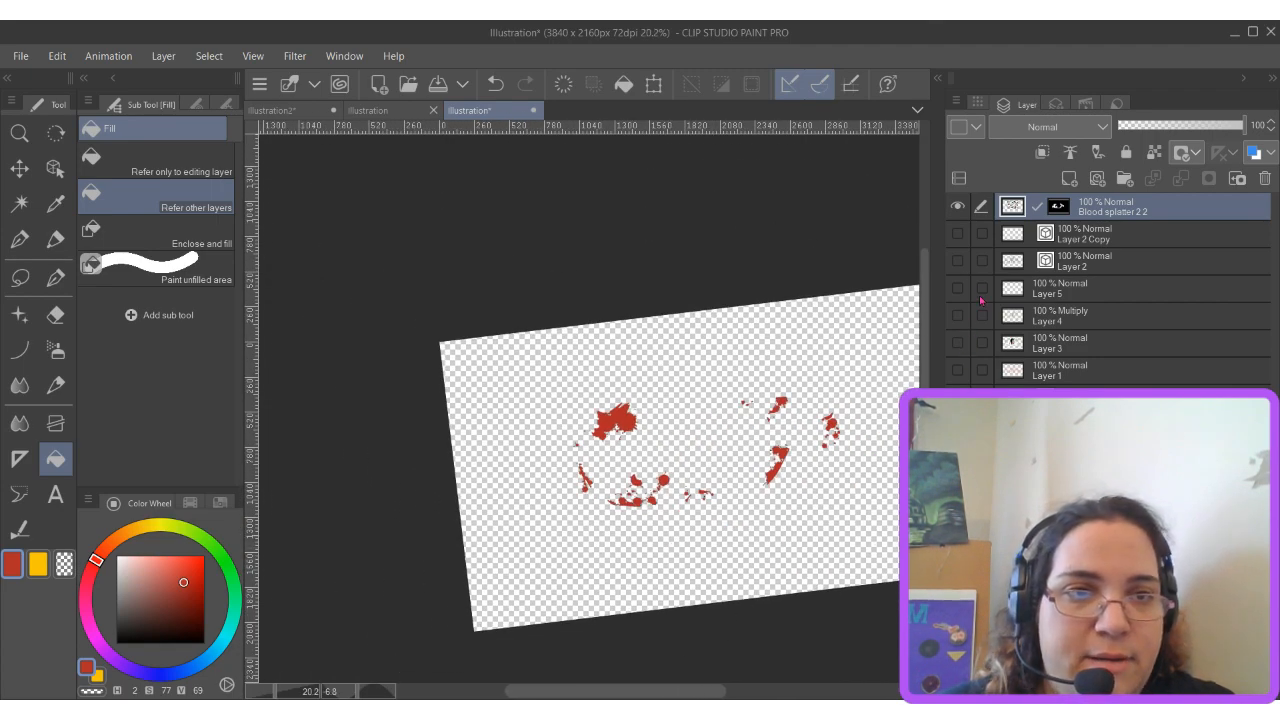
{"action": "left_click", "coordinate": [958, 373]}
{"action": "scroll", "coordinate": [853, 316], "scroll_direction": "up", "scroll_amount": 3}
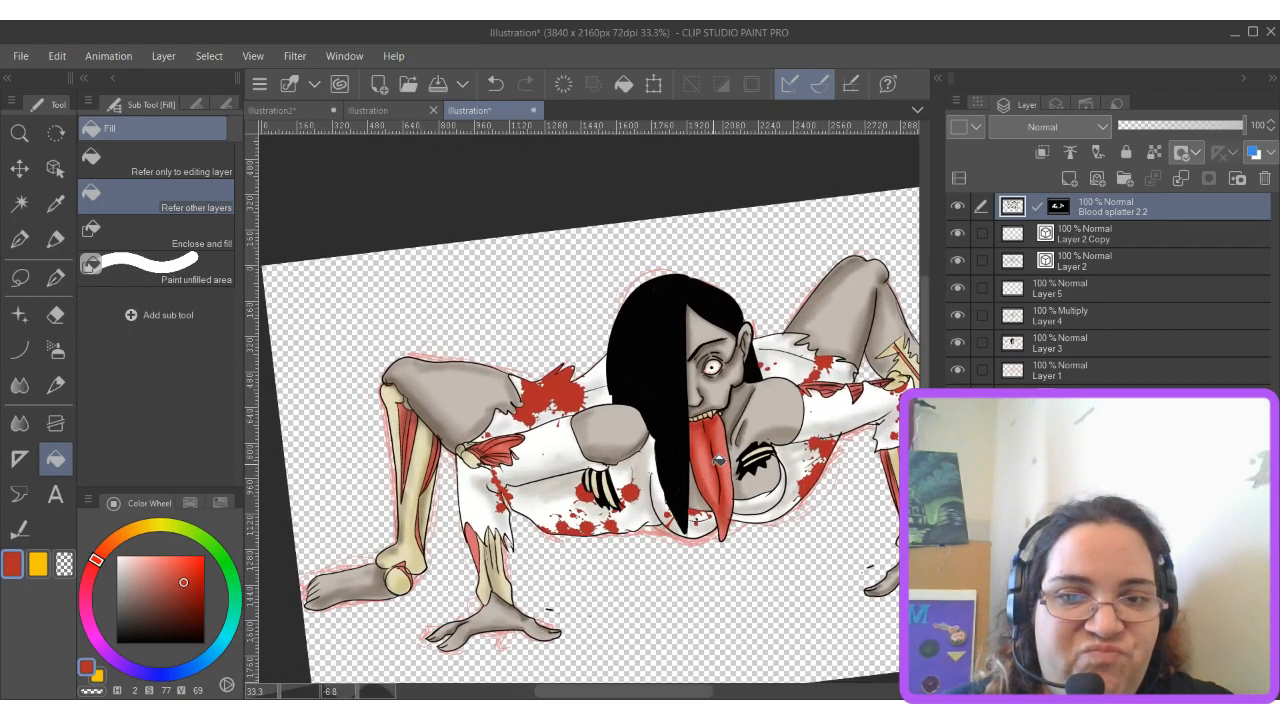
{"action": "scroll", "coordinate": [853, 316], "scroll_direction": "up", "scroll_amount": 1}
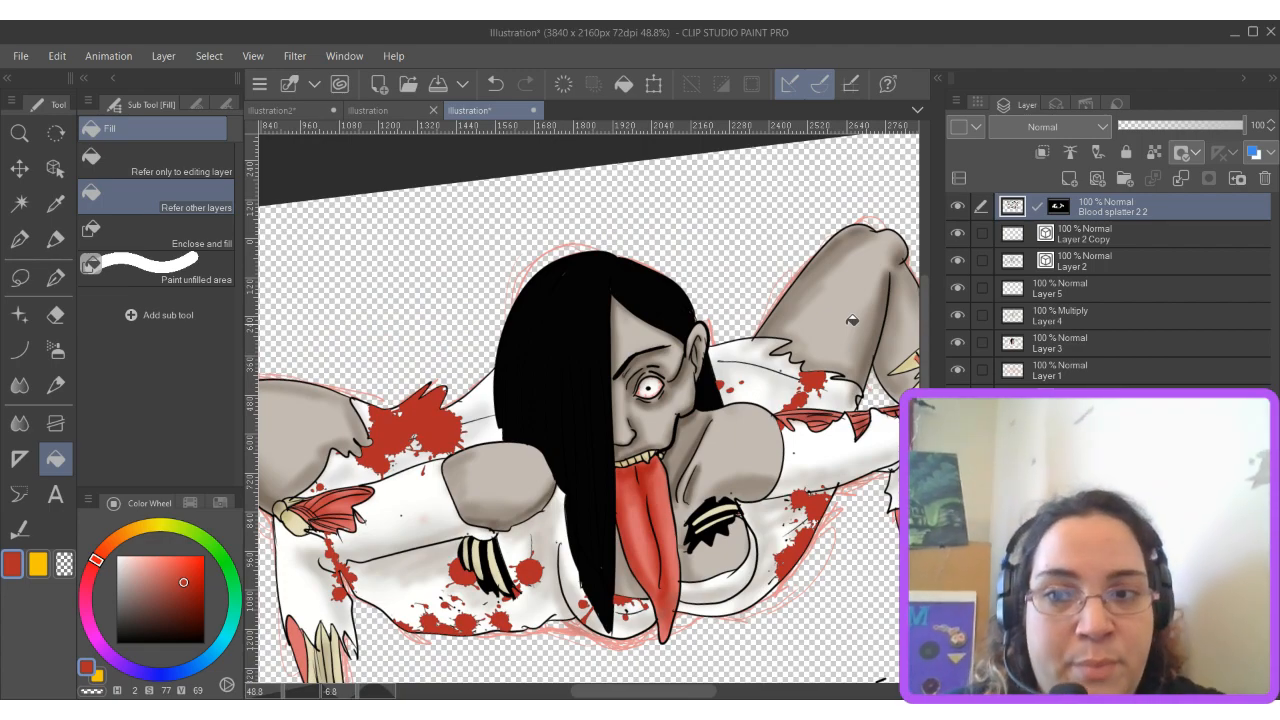
Move the blood splatter layer beneath the Layer 2 line art and hide the Layer 1 sketch.
{"action": "left_click_drag", "start_coordinate": [1099, 219], "coordinate": [1098, 278]}
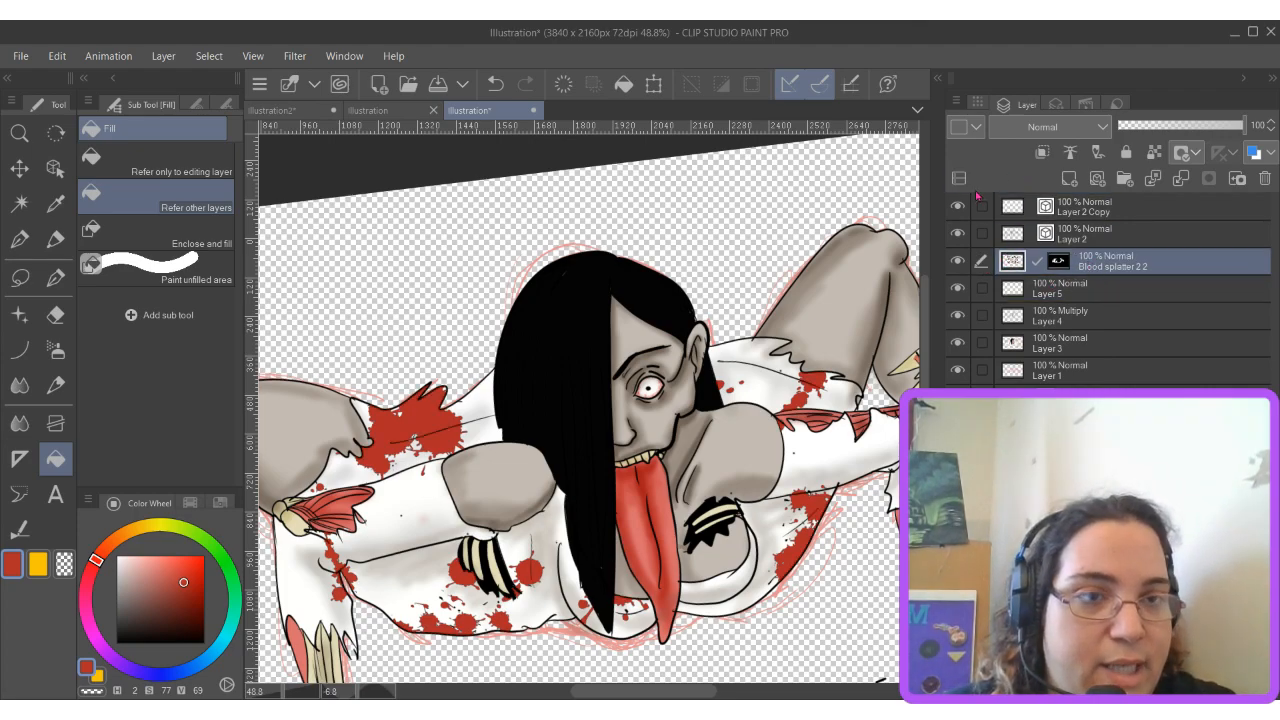
{"action": "left_click", "coordinate": [957, 370]}
{"action": "scroll", "coordinate": [670, 505], "scroll_direction": "down", "scroll_amount": 3}
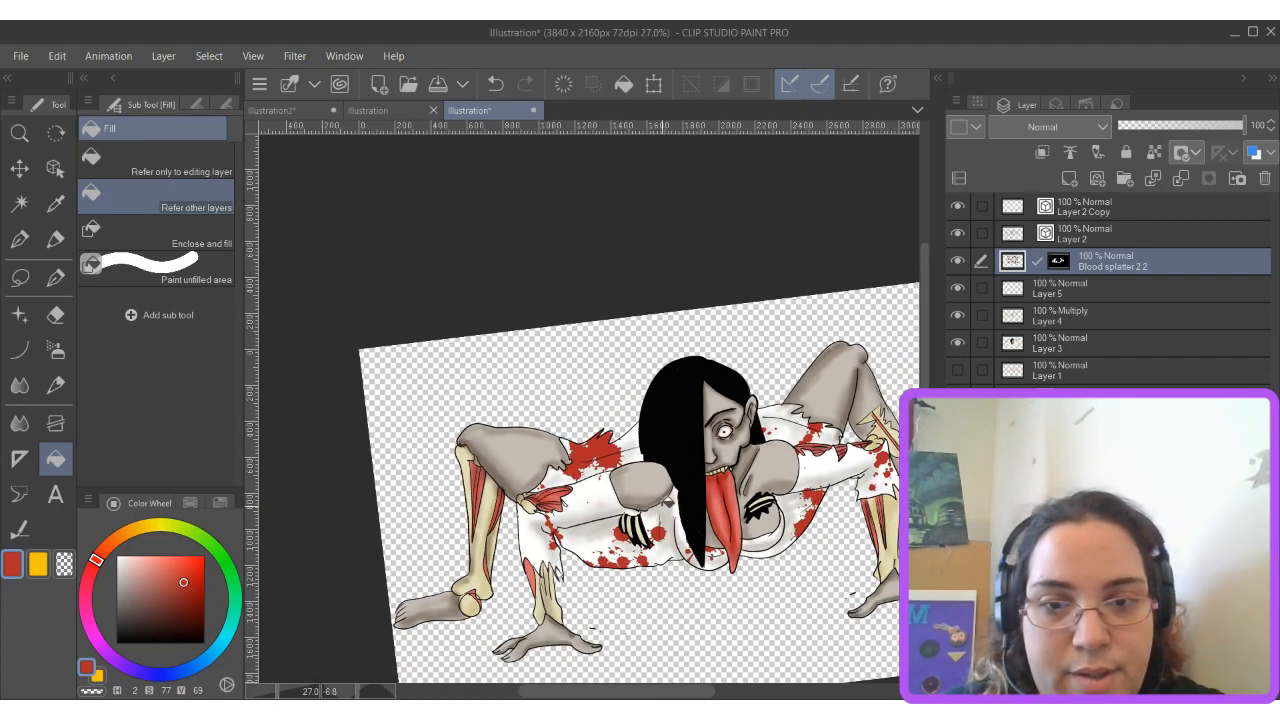
{"action": "left_click_drag", "start_coordinate": [670, 505], "coordinate": [550, 355]}
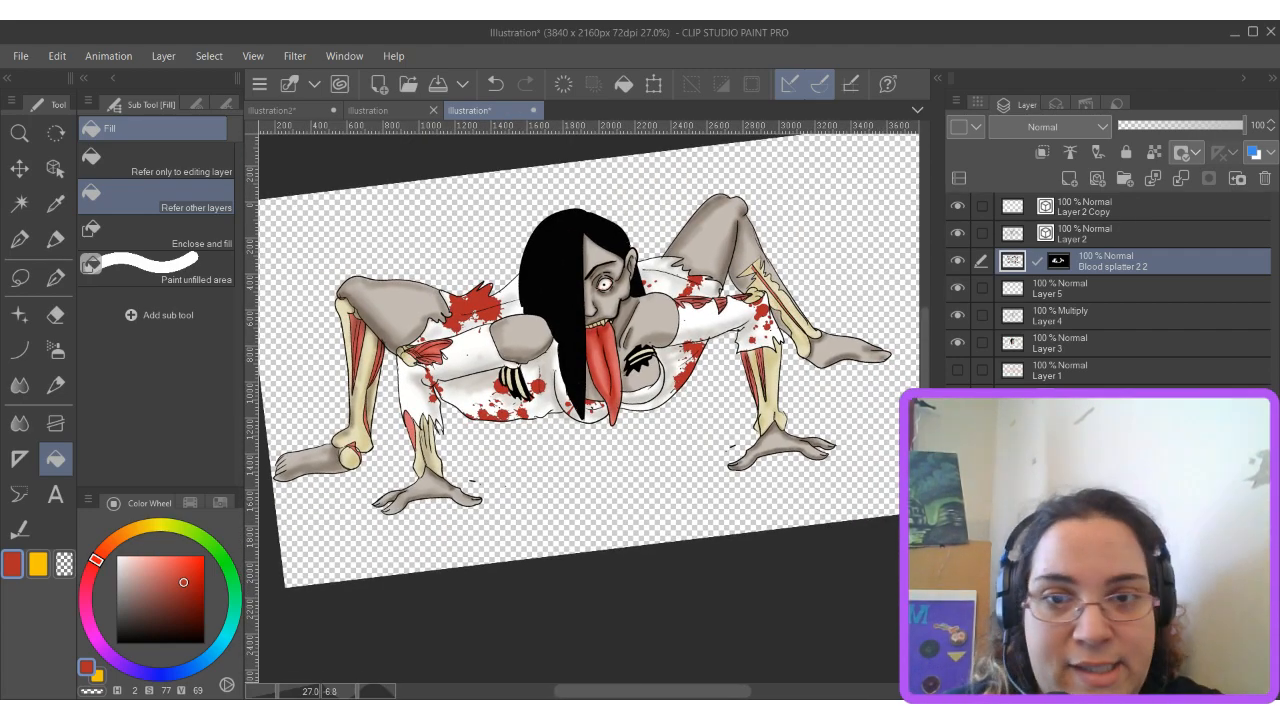
Make Layer 5 the active layer and choose the Dripping water pen brush.
{"action": "left_click", "coordinate": [1107, 290]}
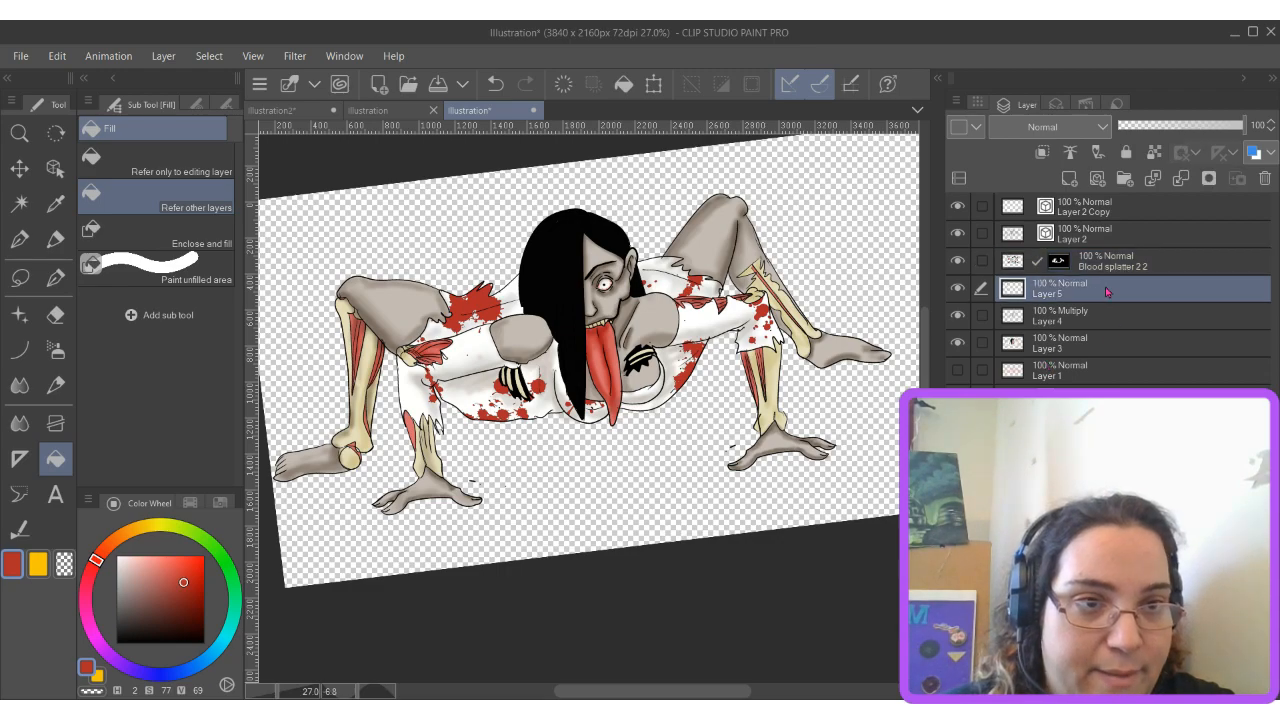
{"action": "left_click", "coordinate": [19, 239]}
{"action": "scroll", "coordinate": [157, 427], "scroll_direction": "down", "scroll_amount": 5}
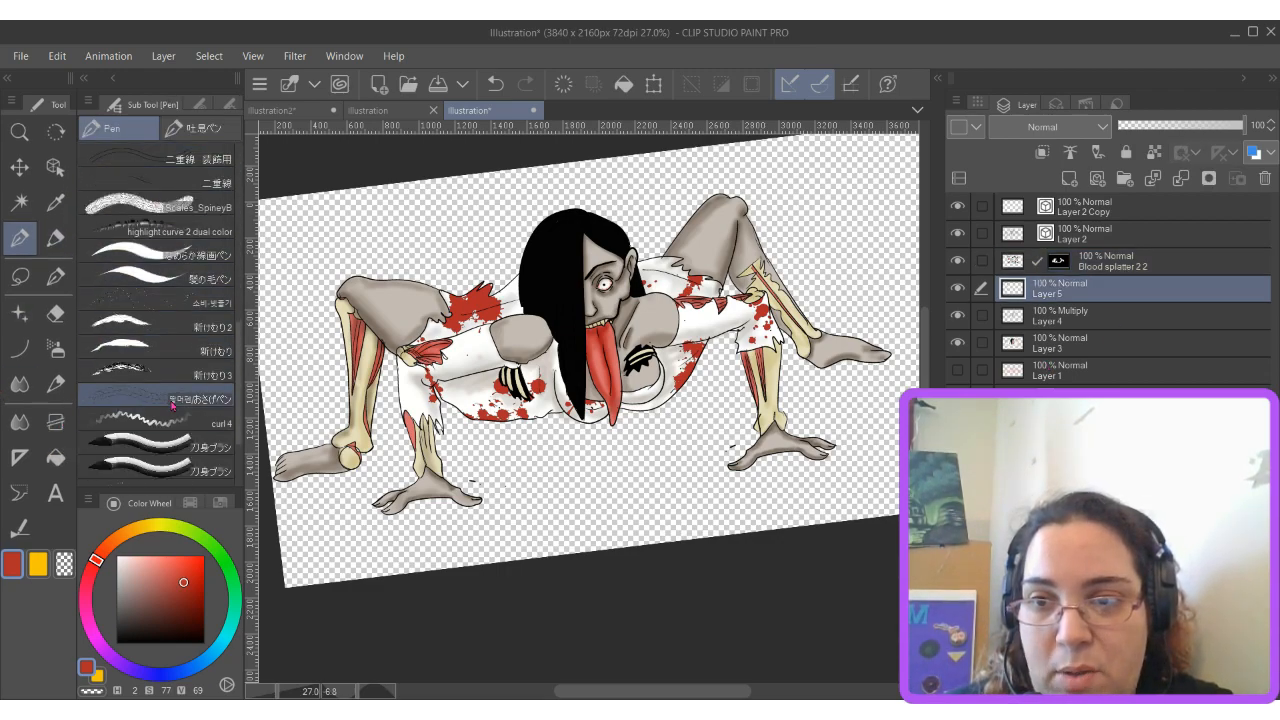
{"action": "left_click", "coordinate": [190, 396]}
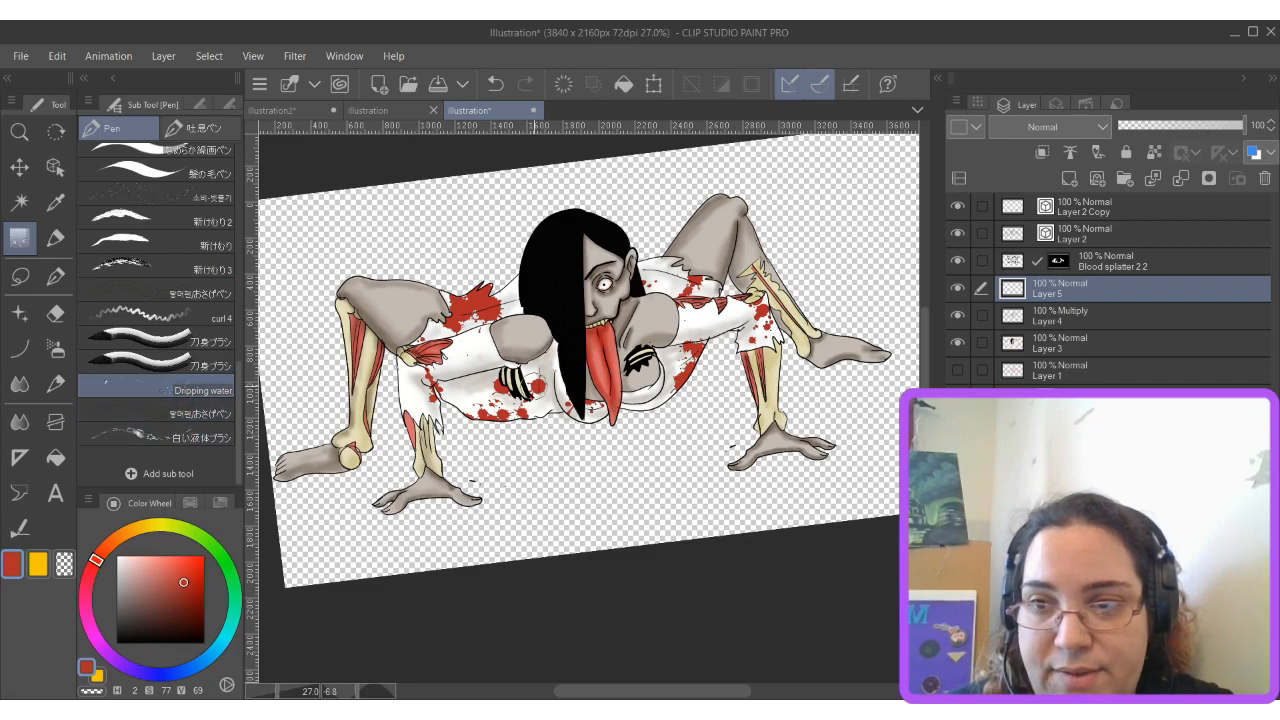
{"action": "scroll", "coordinate": [608, 328], "scroll_direction": "up", "scroll_amount": 7}
{"action": "scroll", "coordinate": [570, 365], "scroll_direction": "up", "scroll_amount": 5}
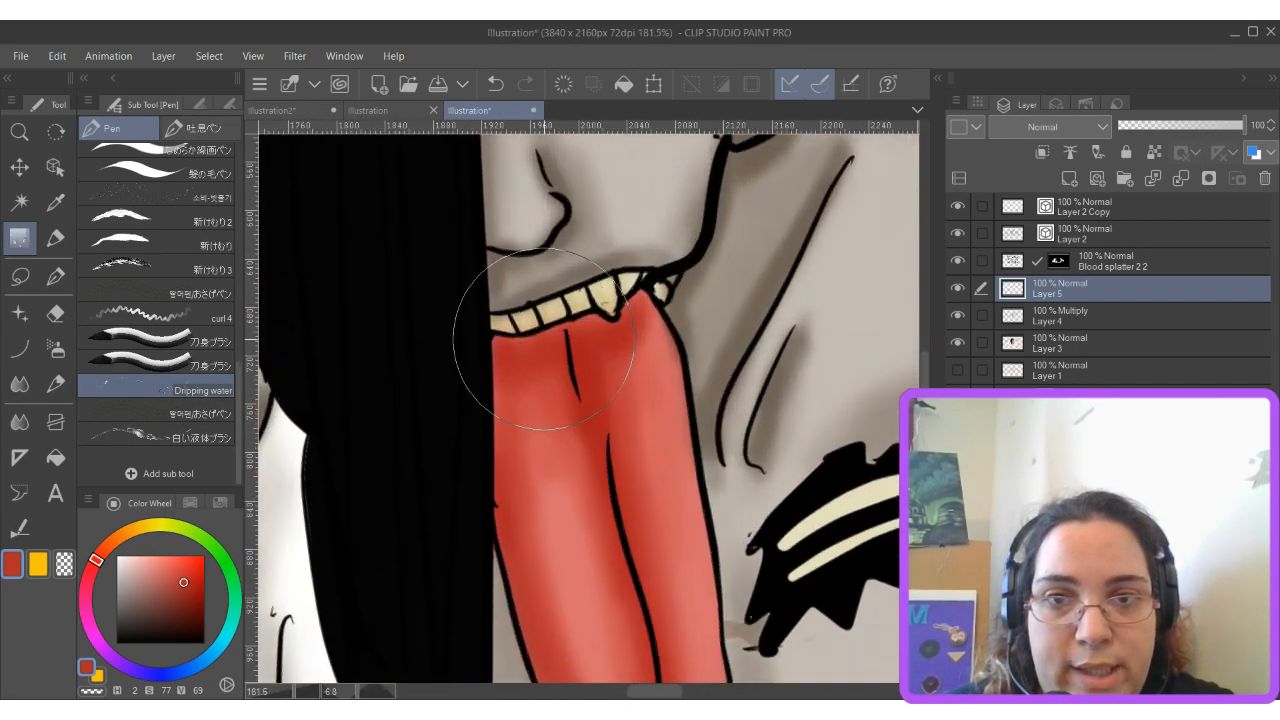
{"action": "mouse_move", "coordinate": [515, 425]}
{"action": "left_mouse_down"}
{"action": "mouse_move", "coordinate": [580, 490]}
{"action": "mouse_move", "coordinate": [665, 620]}
{"action": "left_mouse_up"}
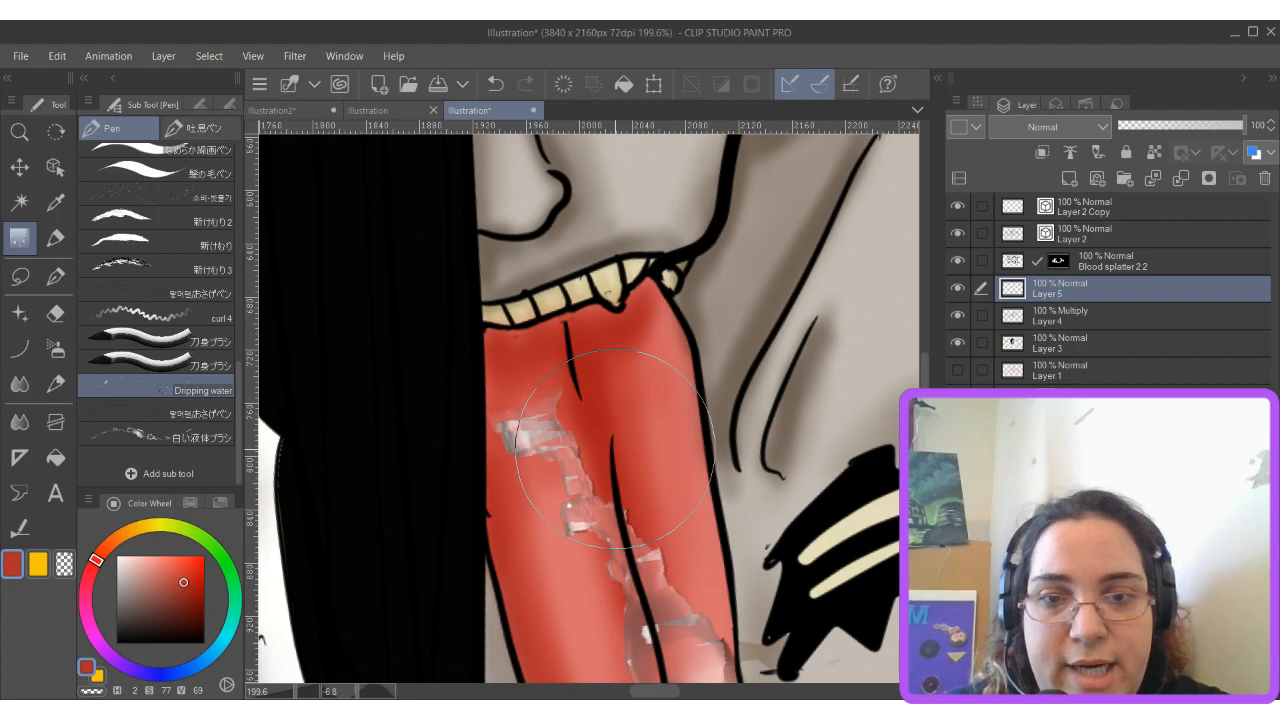
{"action": "key", "text": "ctrl+z"}
Paint trails of water droplets down the tongue with the Dripping water brush at sizes 20 and 50.
{"action": "left_click", "coordinate": [195, 104]}
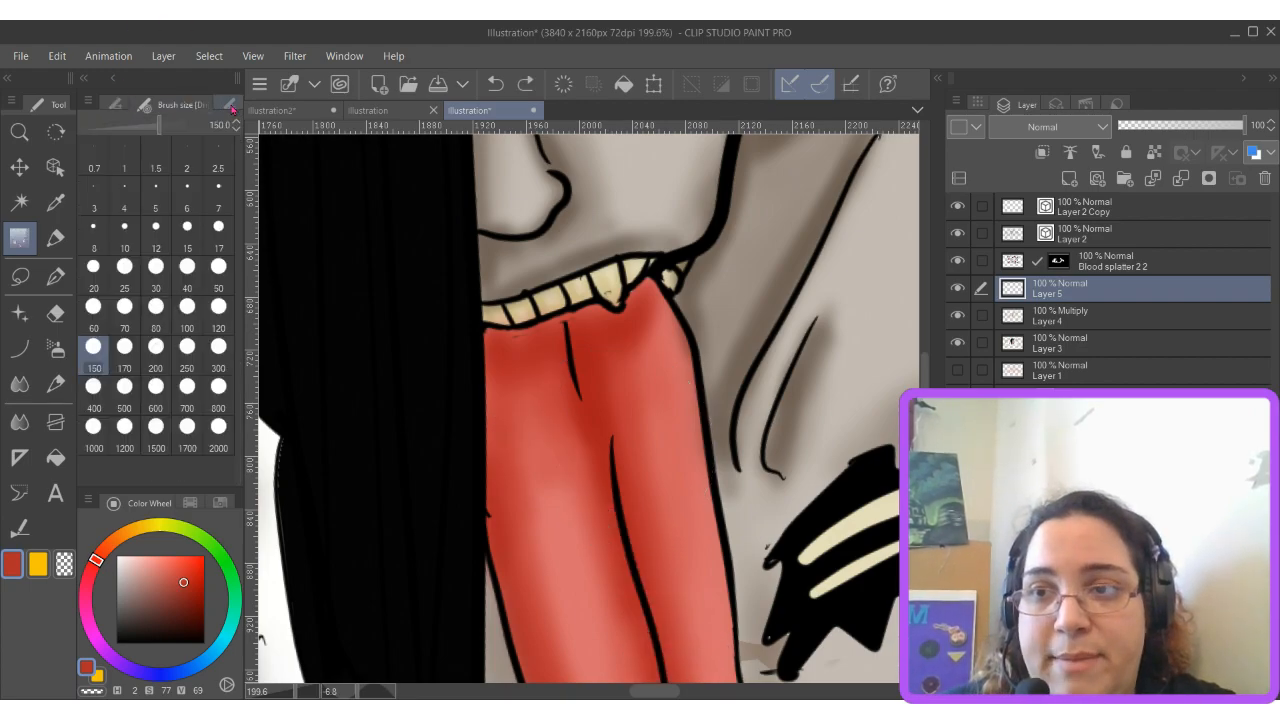
{"action": "left_click", "coordinate": [93, 272]}
{"action": "left_click_drag", "start_coordinate": [552, 325], "coordinate": [620, 650]}
{"action": "mouse_move", "coordinate": [492, 335]}
{"action": "left_mouse_down"}
{"action": "mouse_move", "coordinate": [498, 515]}
{"action": "mouse_move", "coordinate": [545, 682]}
{"action": "left_mouse_up"}
{"action": "scroll", "coordinate": [597, 460], "scroll_direction": "down", "scroll_amount": 3}
{"action": "key", "text": "ctrl+z"}
{"action": "left_click", "coordinate": [218, 268]}
{"action": "left_click_drag", "start_coordinate": [628, 420], "coordinate": [672, 665]}
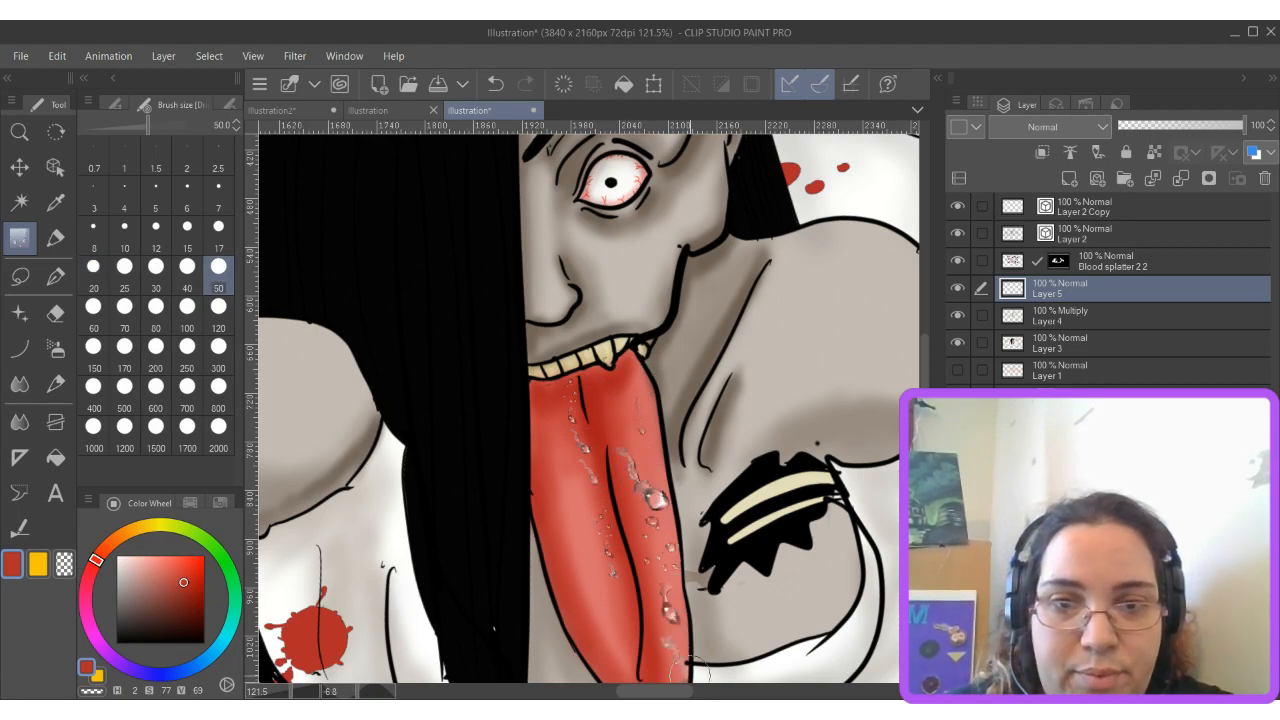
{"action": "left_click", "coordinate": [124, 348]}
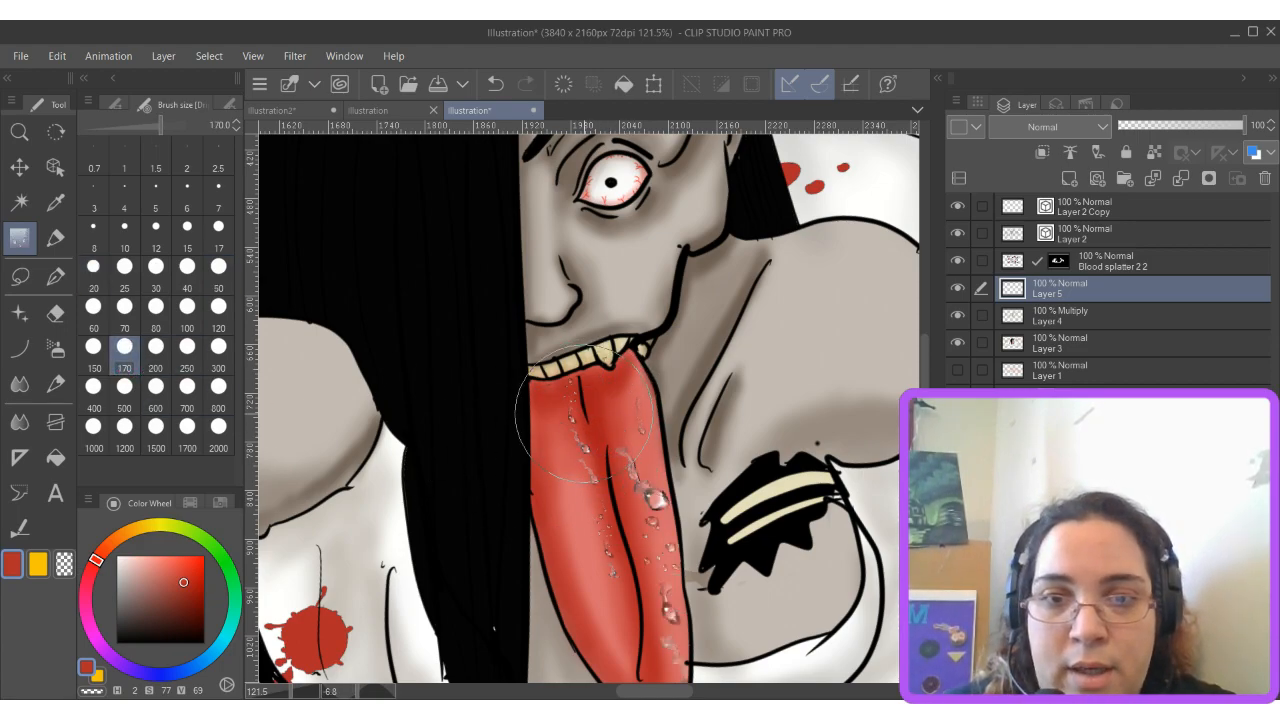
{"action": "left_click_drag", "start_coordinate": [555, 445], "coordinate": [640, 615]}
{"action": "key", "text": "ctrl+z"}
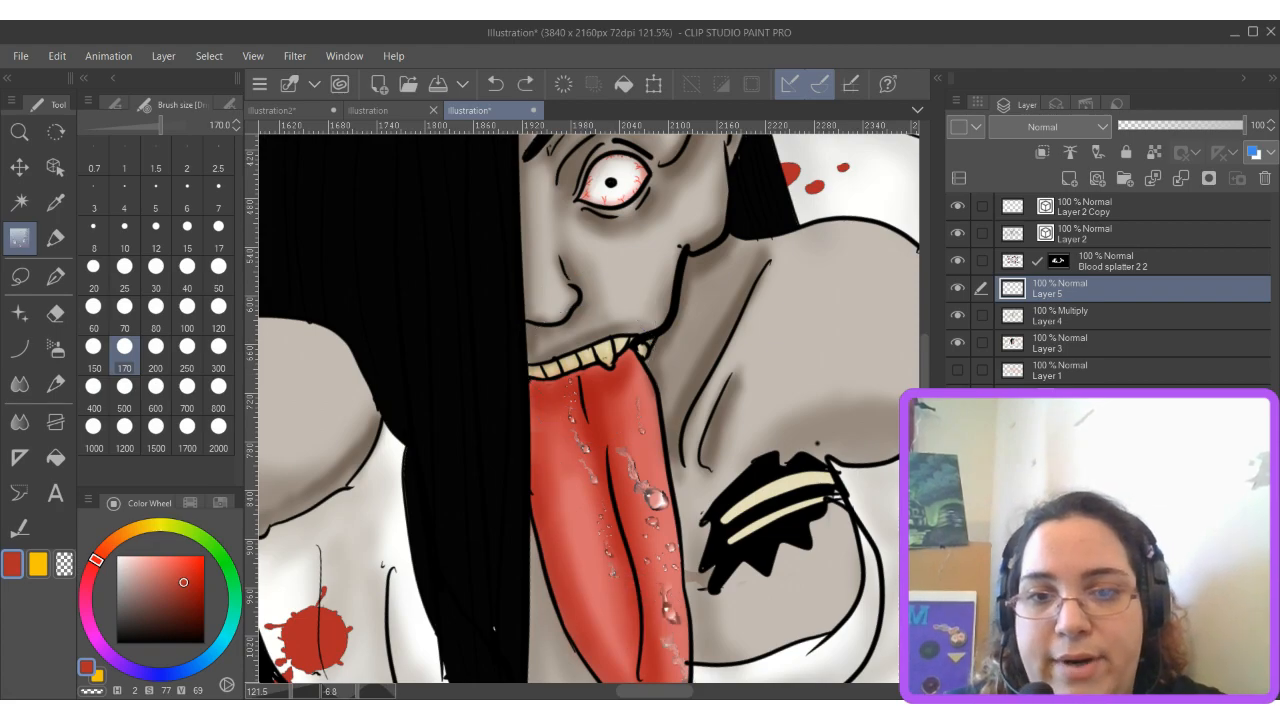
Paint more saliva droplets over the whole tongue with the Dripping water brush at size 70.
{"action": "left_click", "coordinate": [124, 308]}
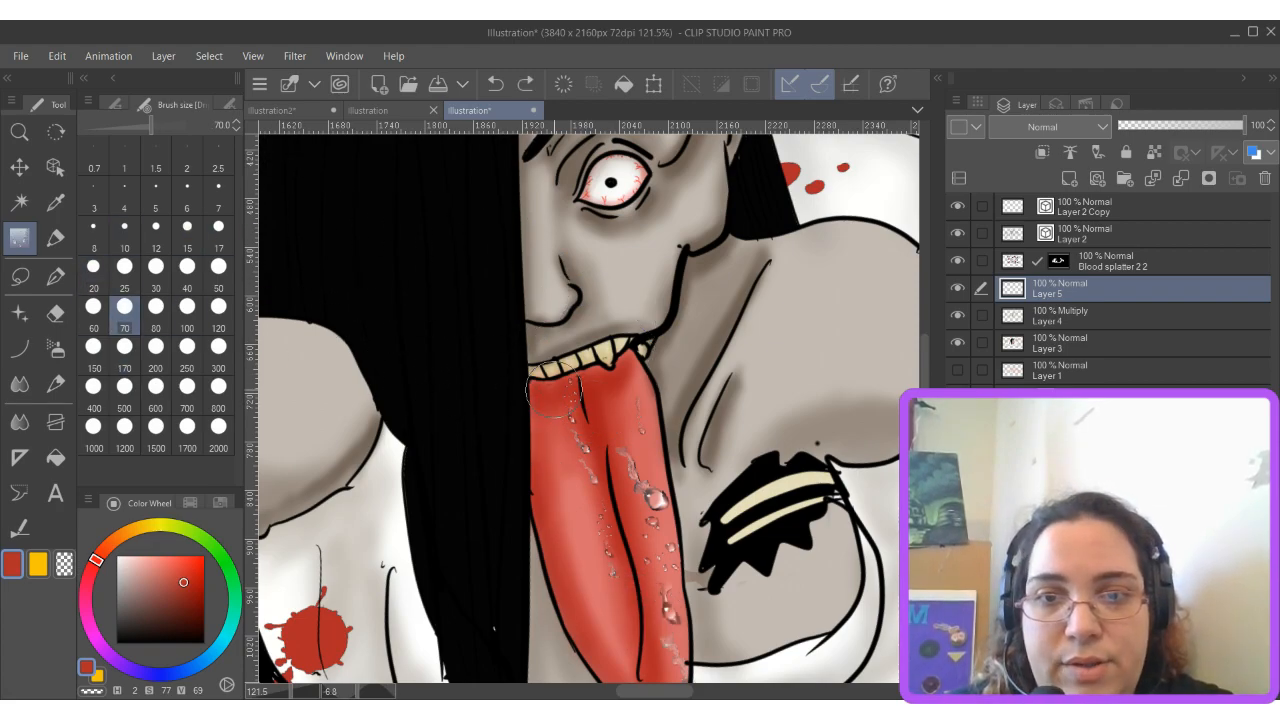
{"action": "left_click_drag", "start_coordinate": [546, 429], "coordinate": [614, 656]}
{"action": "scroll", "coordinate": [685, 502], "scroll_direction": "down", "scroll_amount": 5}
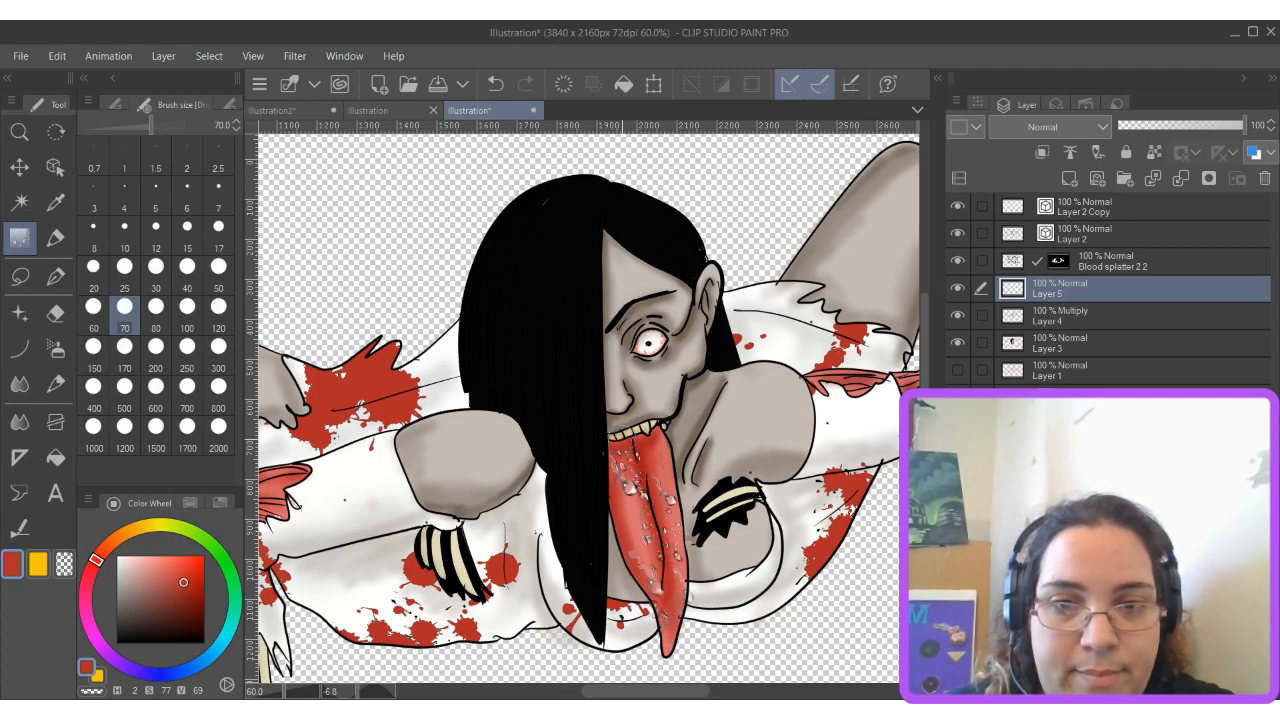
{"action": "left_click_drag", "start_coordinate": [652, 452], "coordinate": [665, 482]}
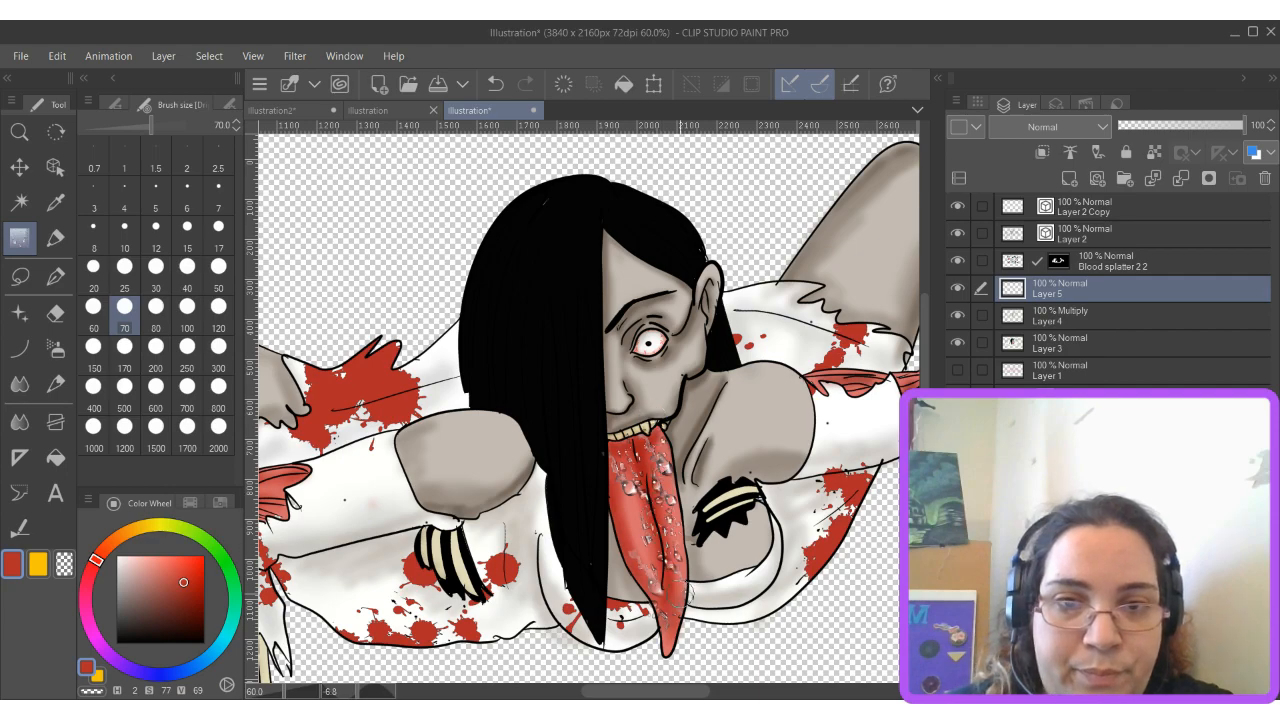
Paint a trail of saliva drops falling from the tongue's tip toward the ground.
{"action": "scroll", "coordinate": [698, 655], "scroll_direction": "down", "scroll_amount": 3}
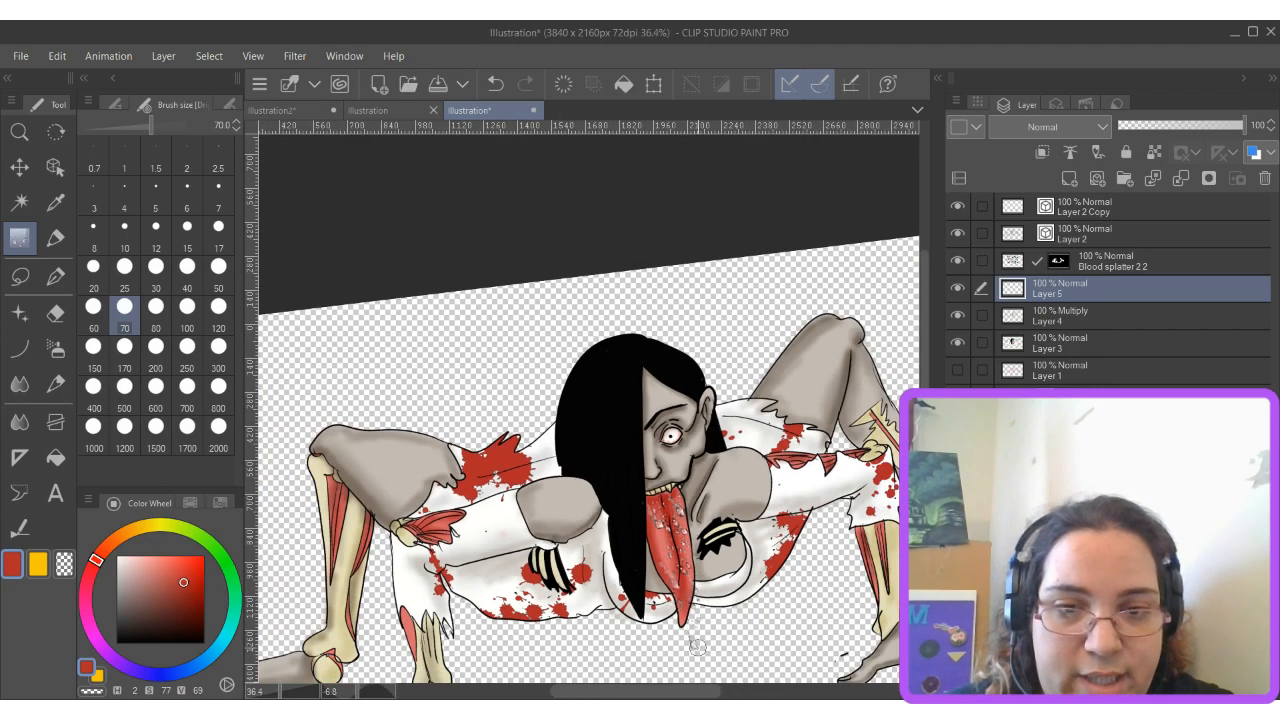
{"action": "scroll", "coordinate": [727, 608], "scroll_direction": "down", "scroll_amount": 3}
{"action": "left_click_drag", "start_coordinate": [925, 376], "coordinate": [925, 484]}
{"action": "scroll", "coordinate": [700, 385], "scroll_direction": "up", "scroll_amount": 7}
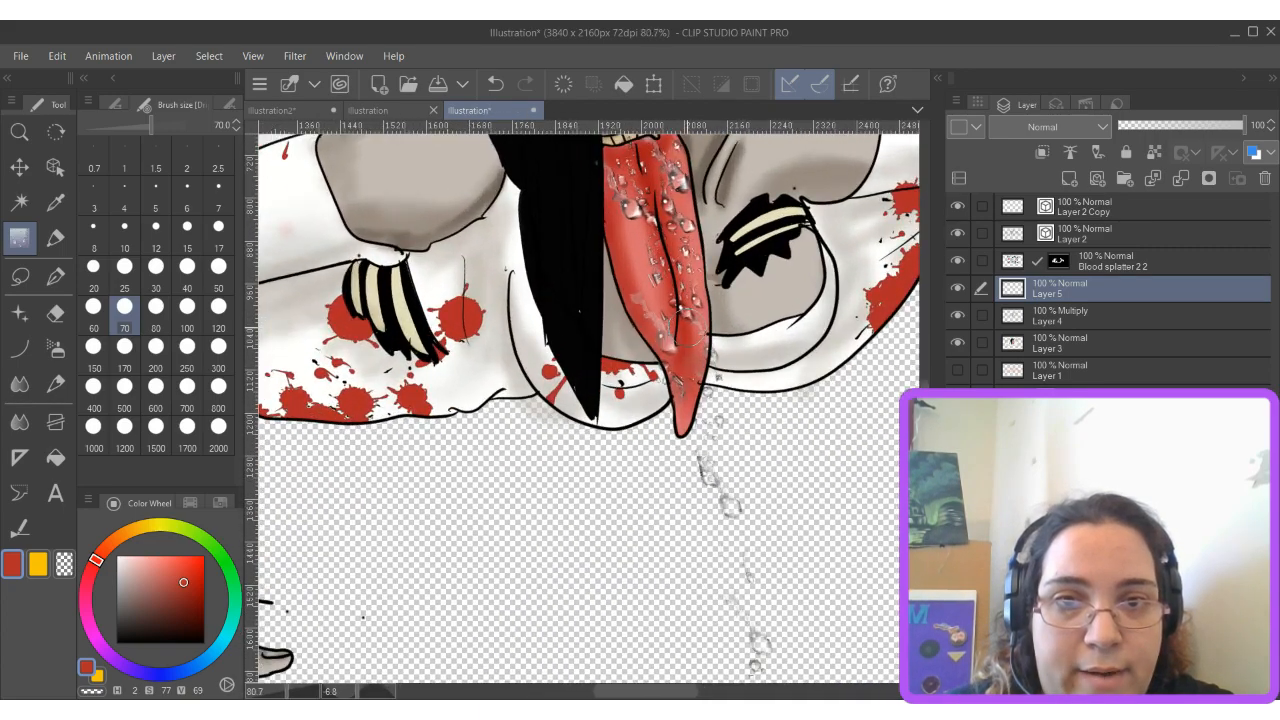
{"action": "scroll", "coordinate": [700, 390], "scroll_direction": "down", "scroll_amount": 5}
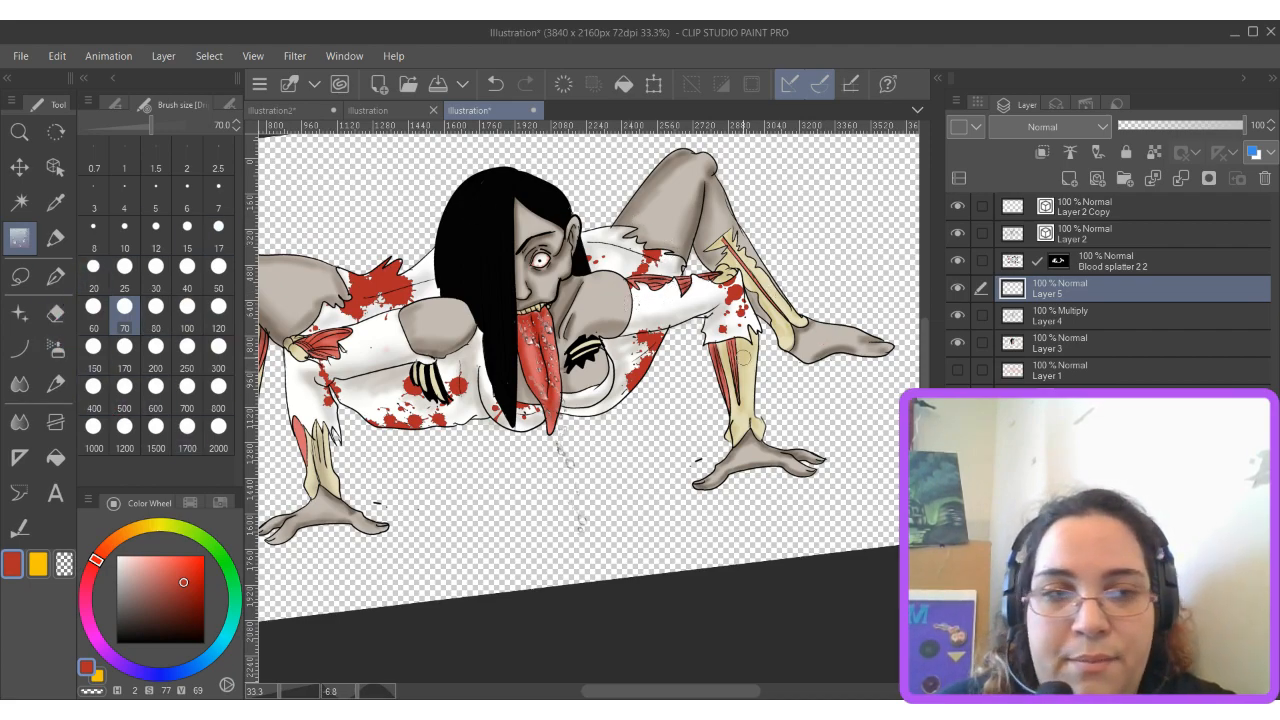
Set up the airbrush at size 30 with dark gray on the Multiply Layer 4, and reset the canvas rotation to 0.
{"action": "left_click", "coordinate": [1130, 321]}
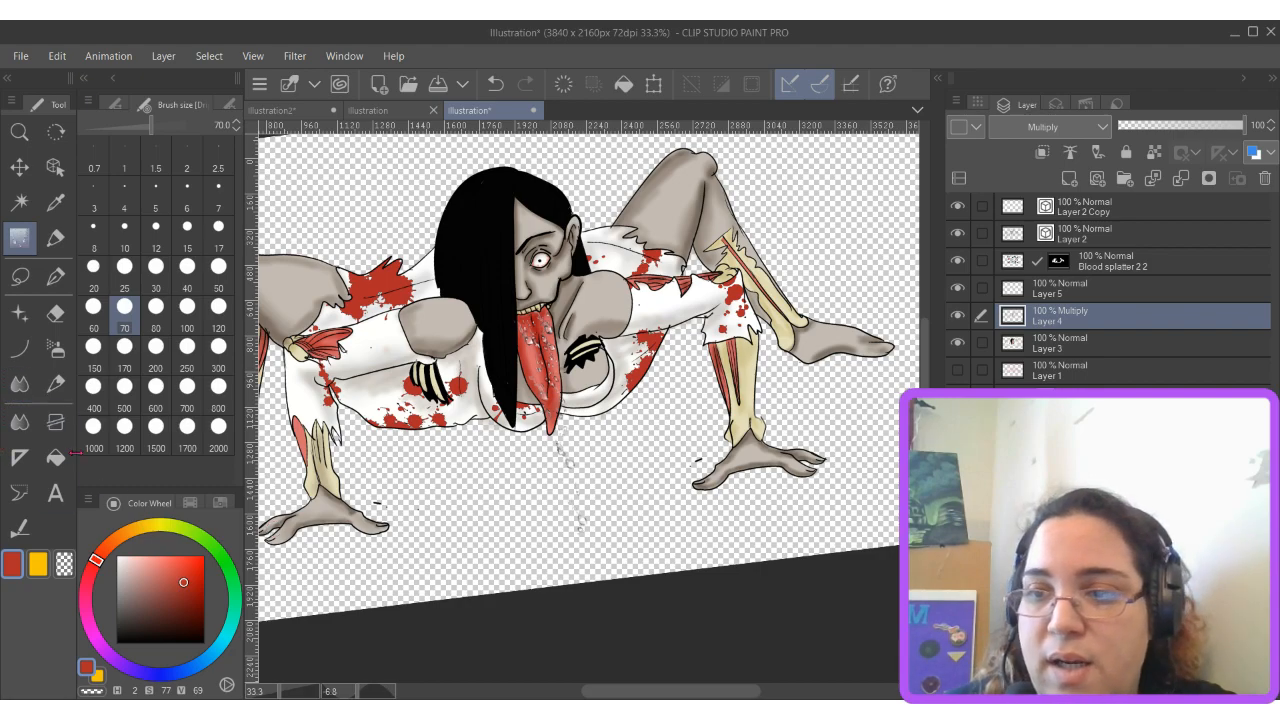
{"action": "left_click", "coordinate": [55, 348]}
{"action": "left_click_drag", "start_coordinate": [148, 577], "coordinate": [116, 613]}
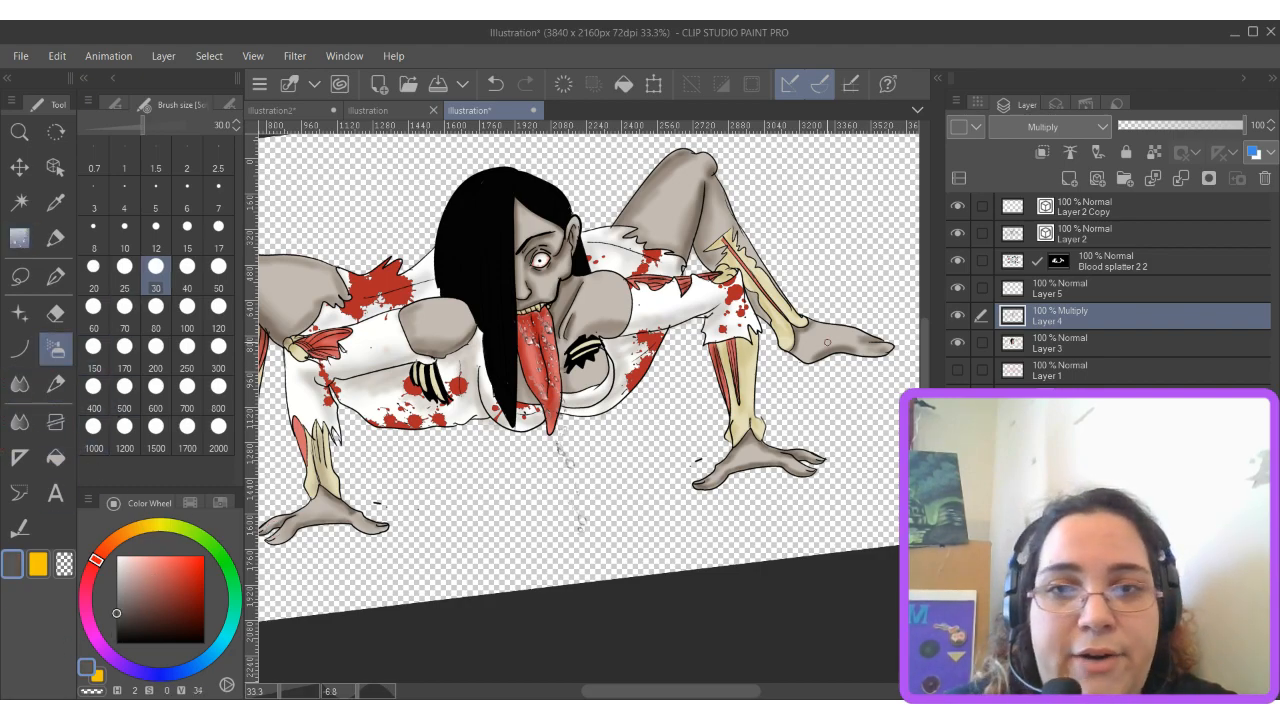
{"action": "scroll", "coordinate": [657, 406], "scroll_direction": "down", "scroll_amount": 3}
{"action": "left_click_drag", "start_coordinate": [614, 408], "coordinate": [627, 391]}
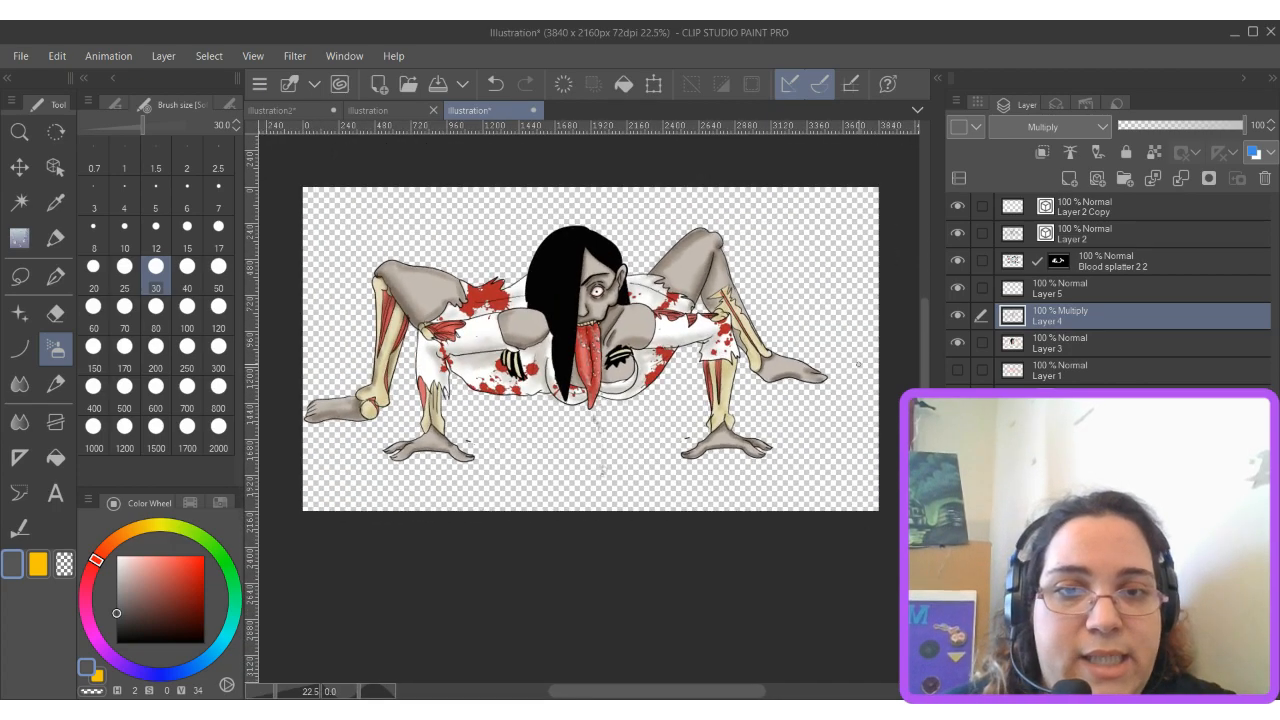
{"action": "scroll", "coordinate": [800, 352], "scroll_direction": "up", "scroll_amount": 2}
{"action": "scroll", "coordinate": [760, 358], "scroll_direction": "down", "scroll_amount": 2}
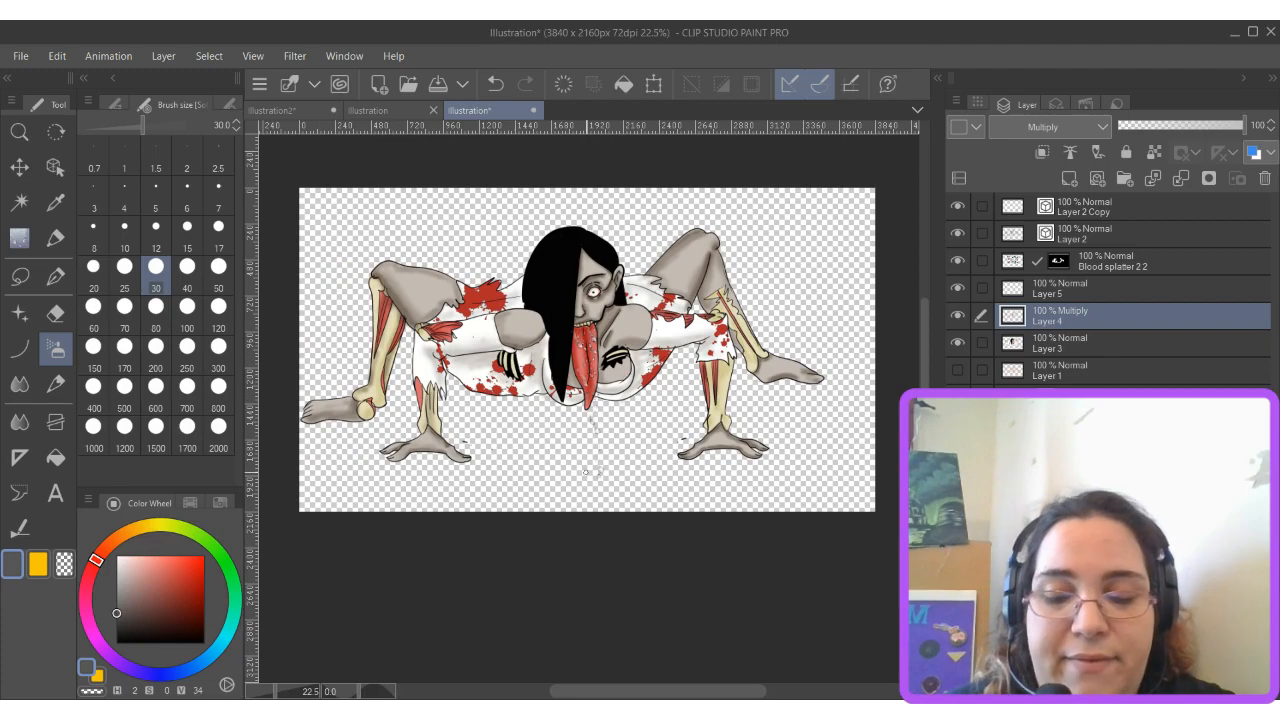
{"action": "scroll", "coordinate": [547, 326], "scroll_direction": "down", "scroll_amount": 1}
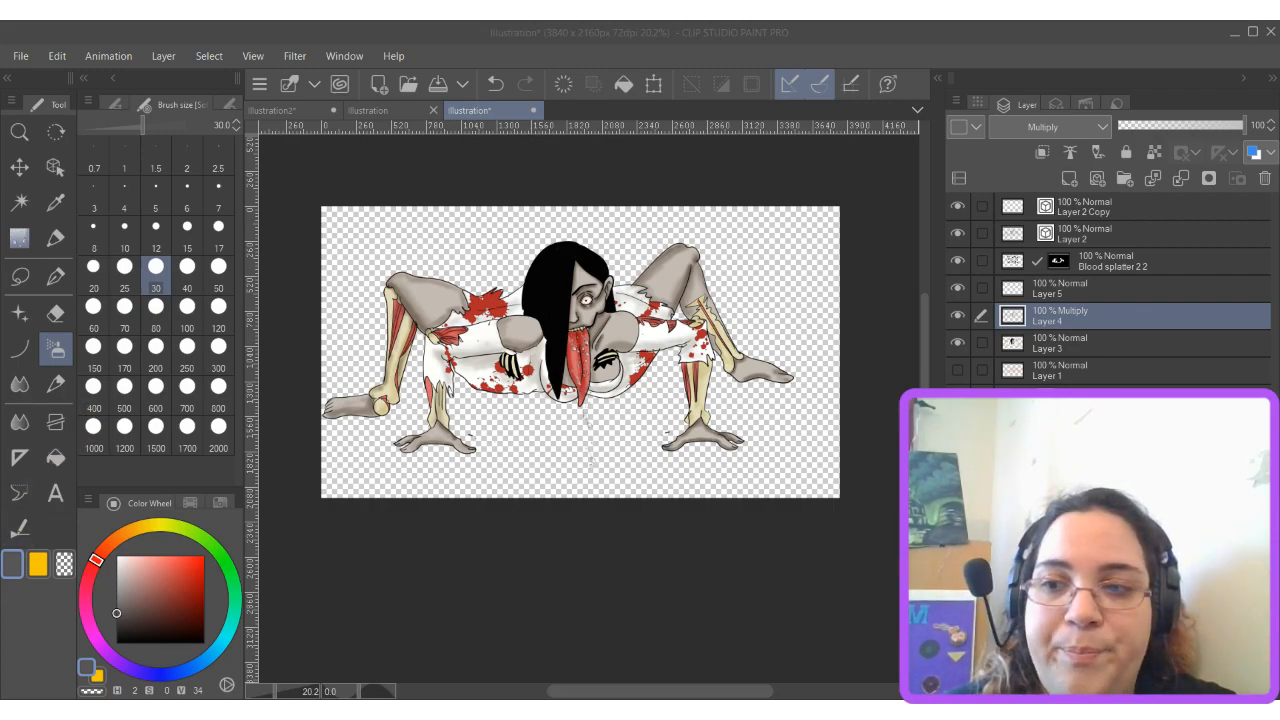
{"action": "left_click", "coordinate": [27, 630]}
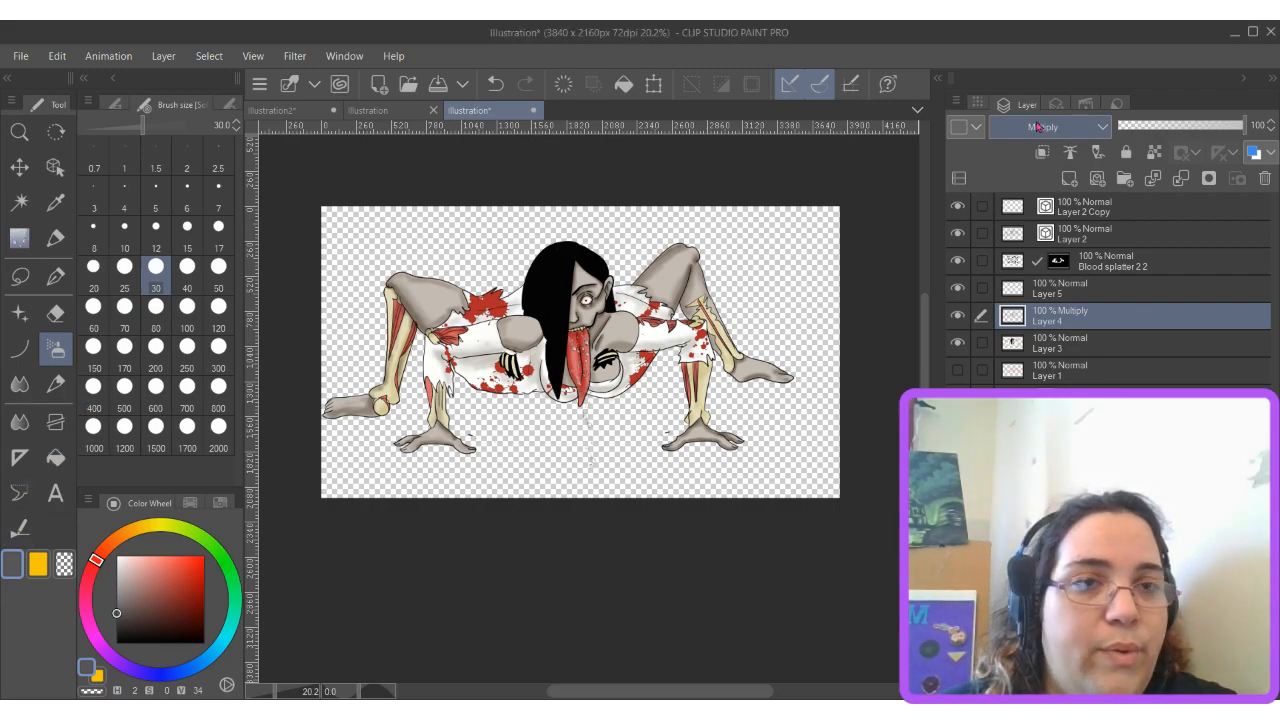
Browse the material library, checking all materials, color patterns and image materials.
{"action": "left_click", "coordinate": [977, 103]}
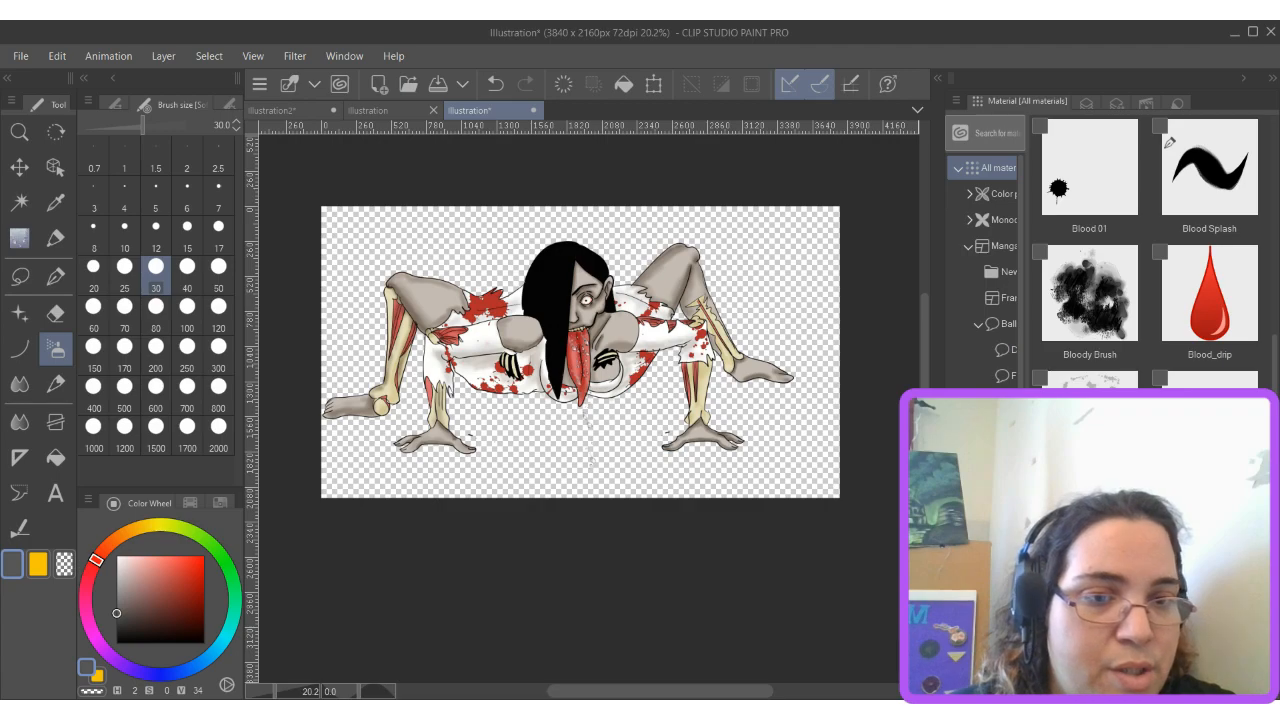
{"action": "left_click", "coordinate": [997, 193]}
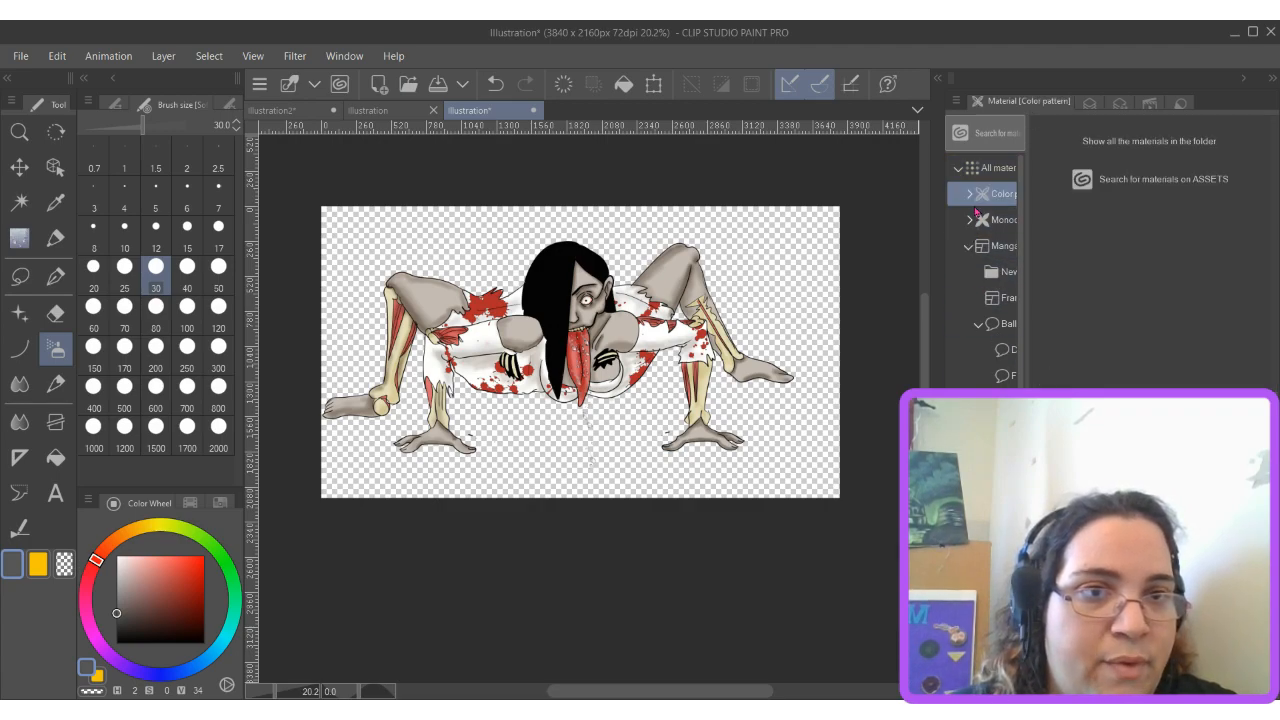
{"action": "left_click", "coordinate": [996, 220]}
{"action": "left_click", "coordinate": [994, 193]}
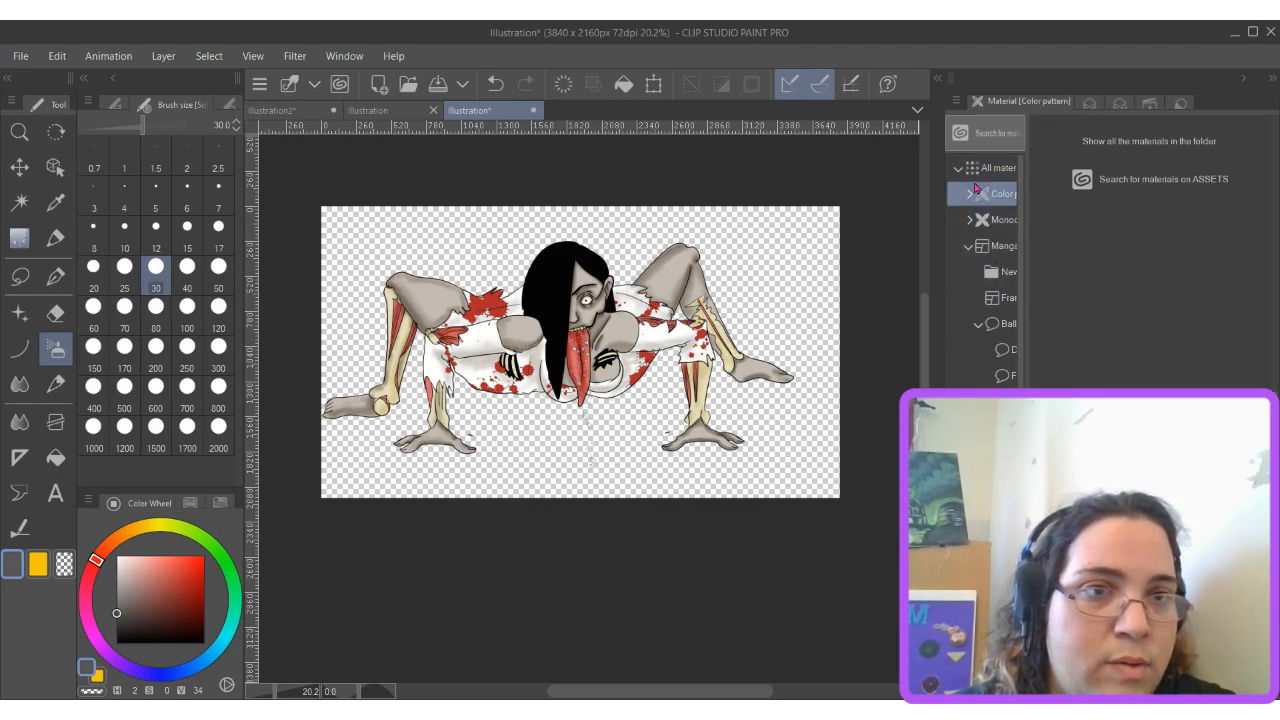
{"action": "left_click", "coordinate": [970, 170]}
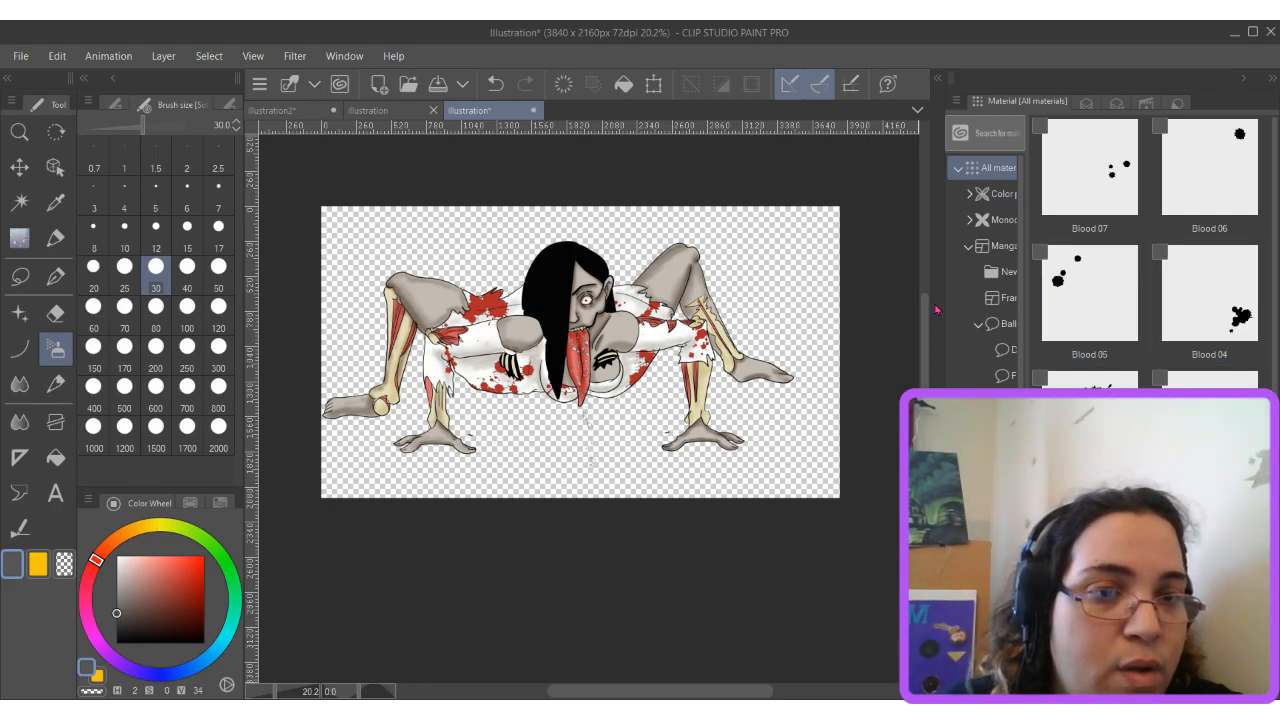
{"action": "scroll", "coordinate": [985, 270], "scroll_direction": "down", "scroll_amount": 1}
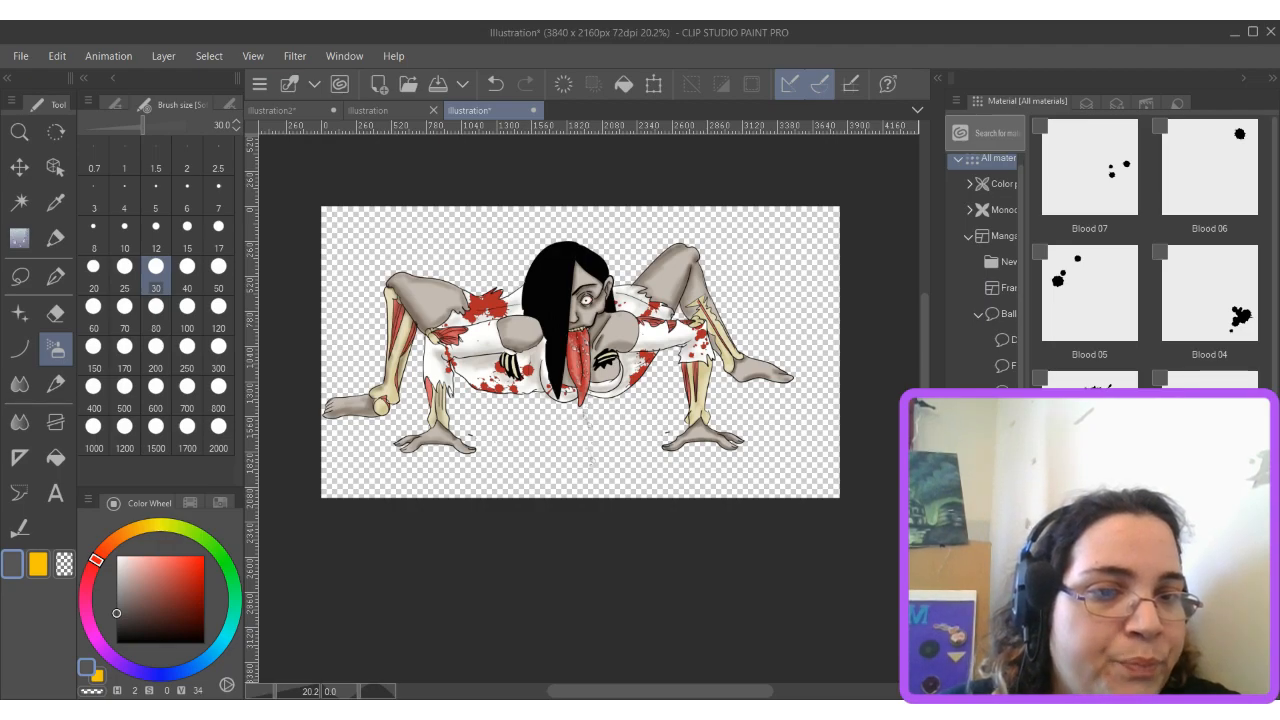
{"action": "left_click", "coordinate": [988, 550]}
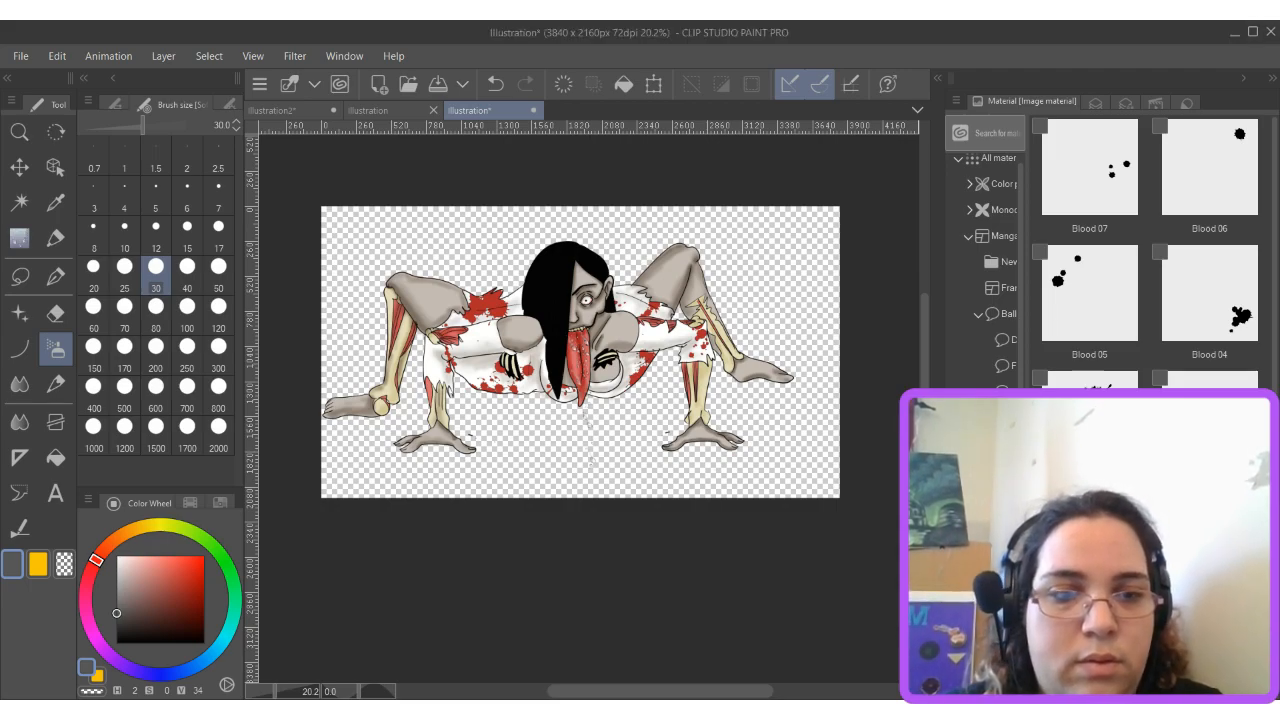
{"action": "scroll", "coordinate": [1150, 280], "scroll_direction": "down", "scroll_amount": 5}
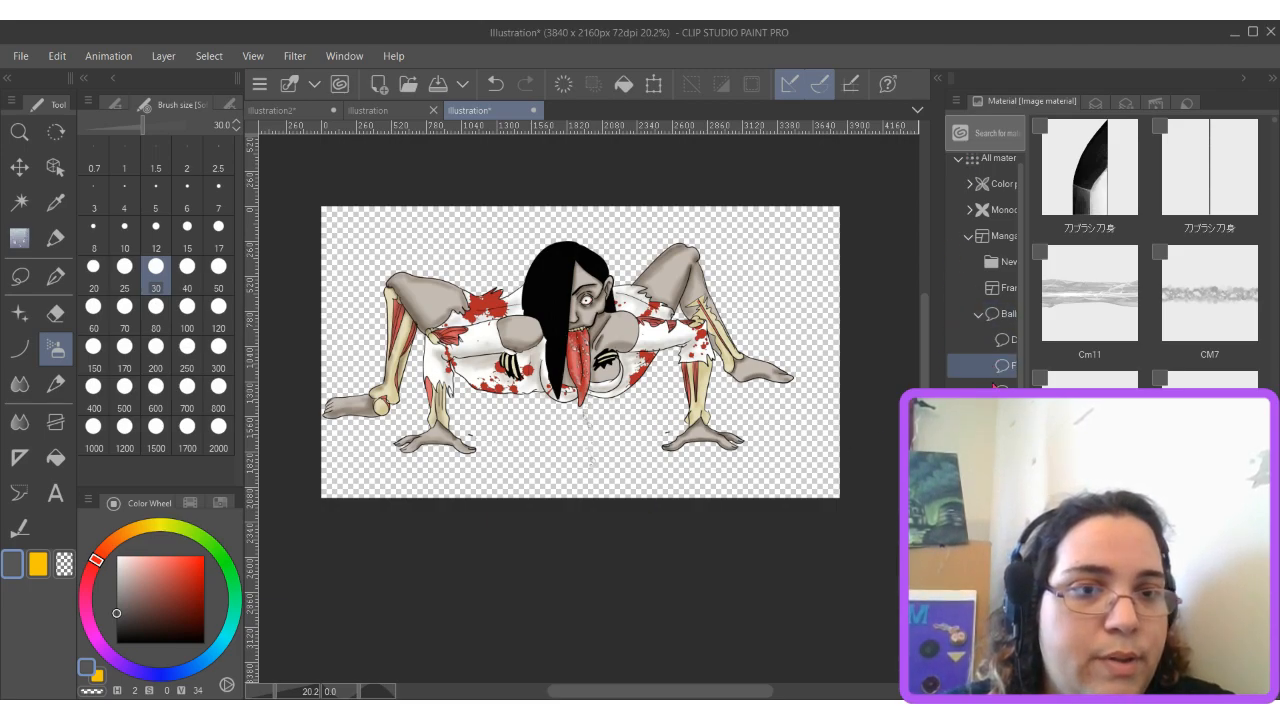
Browse the effect line and color pattern materials for a suitable background image.
{"action": "left_click", "coordinate": [998, 418]}
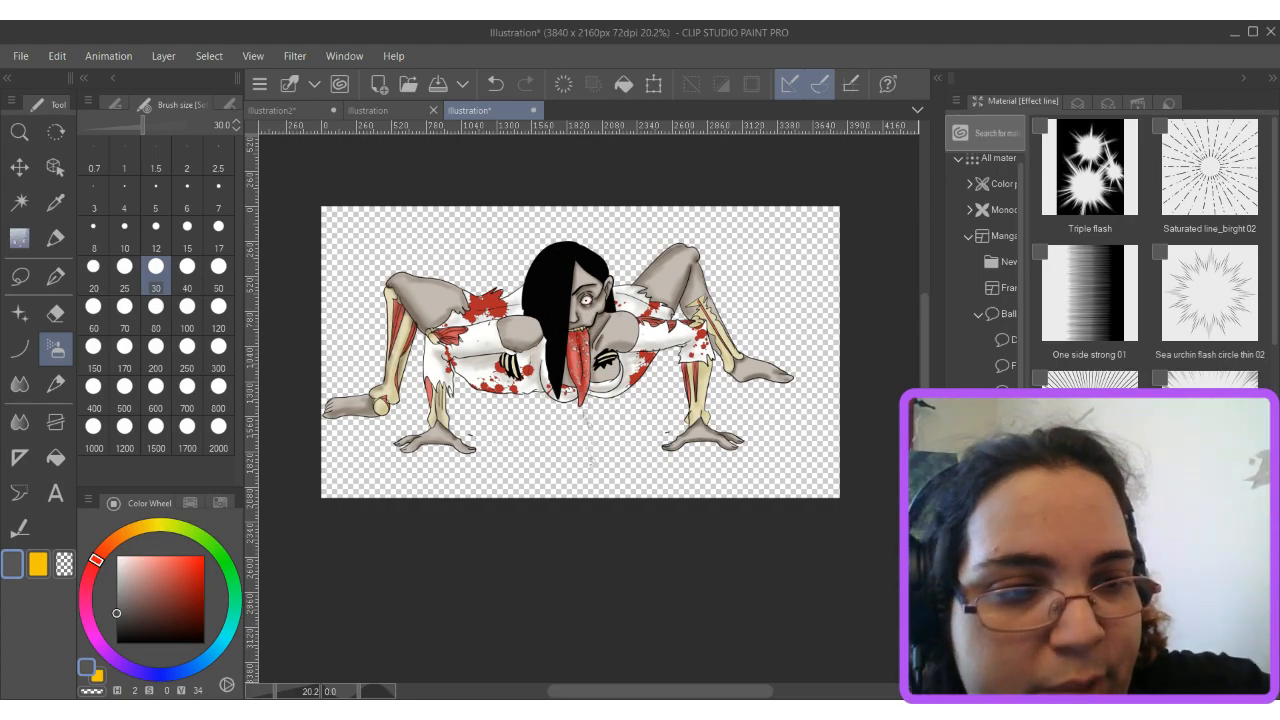
{"action": "left_click", "coordinate": [1058, 249]}
{"action": "left_click", "coordinate": [1010, 183]}
{"action": "scroll", "coordinate": [1092, 337], "scroll_direction": "down", "scroll_amount": 10}
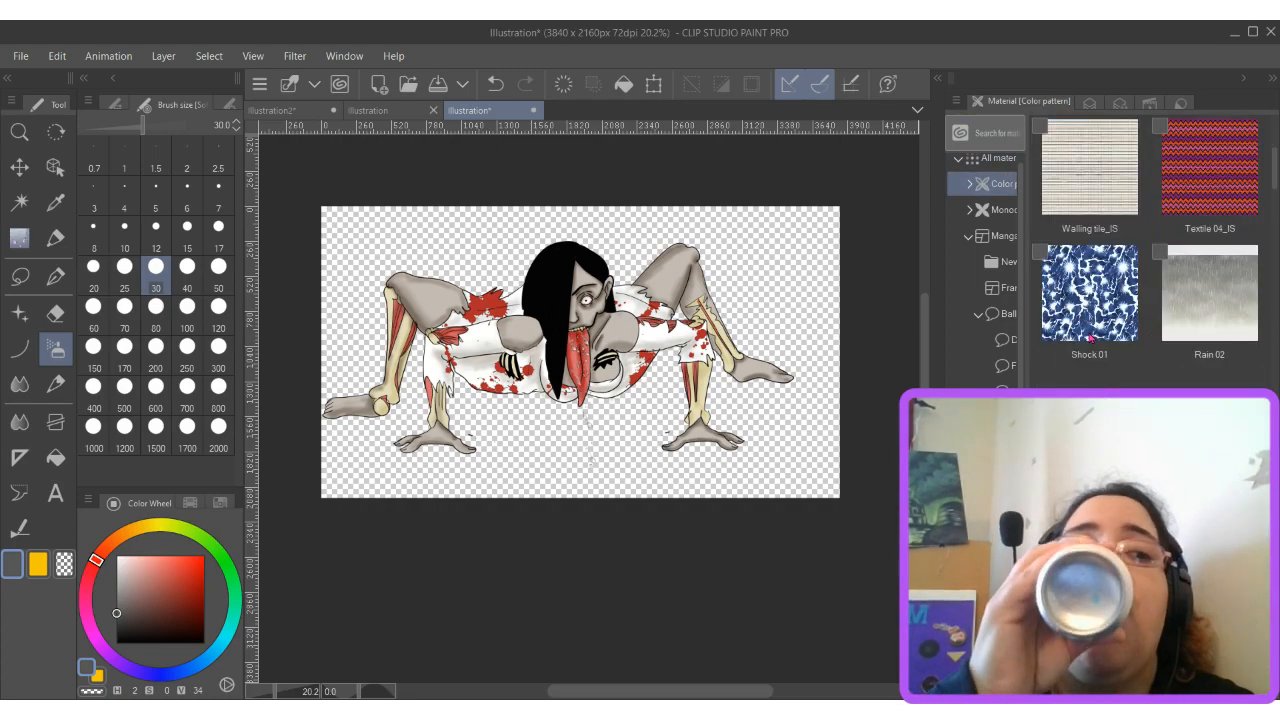
{"action": "scroll", "coordinate": [1092, 337], "scroll_direction": "down", "scroll_amount": 10}
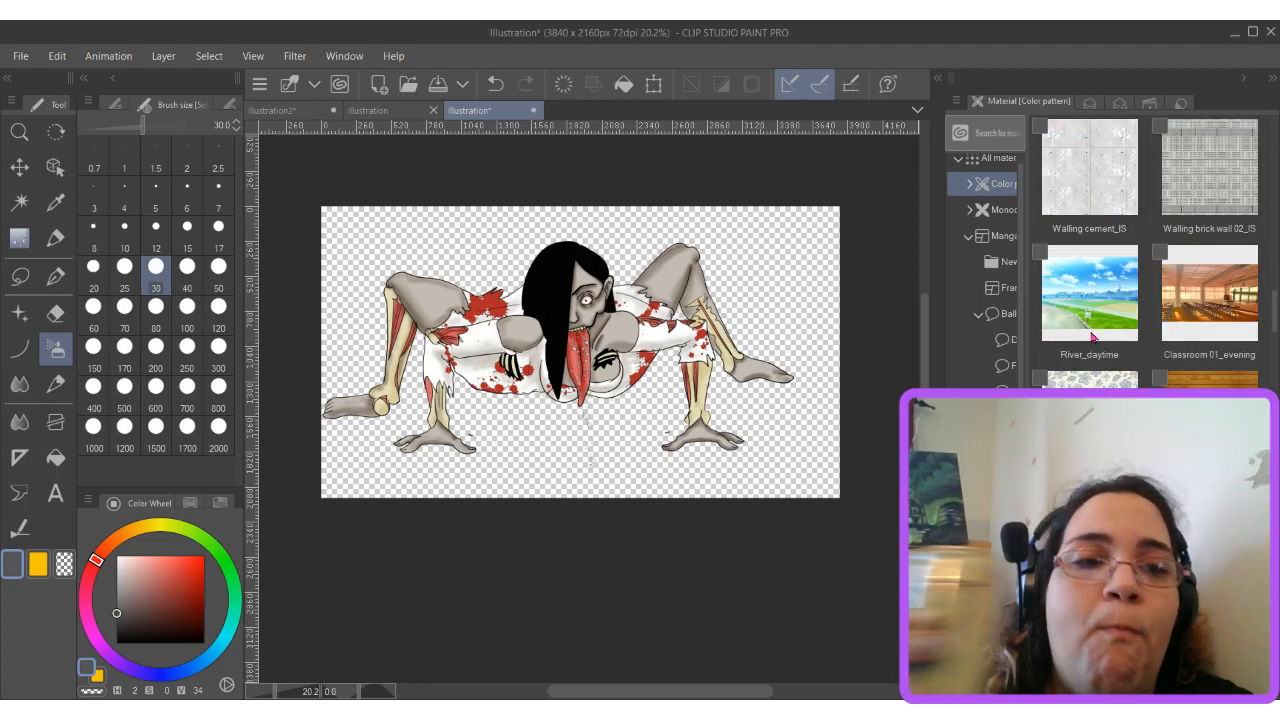
{"action": "scroll", "coordinate": [1077, 368], "scroll_direction": "down", "scroll_amount": 3}
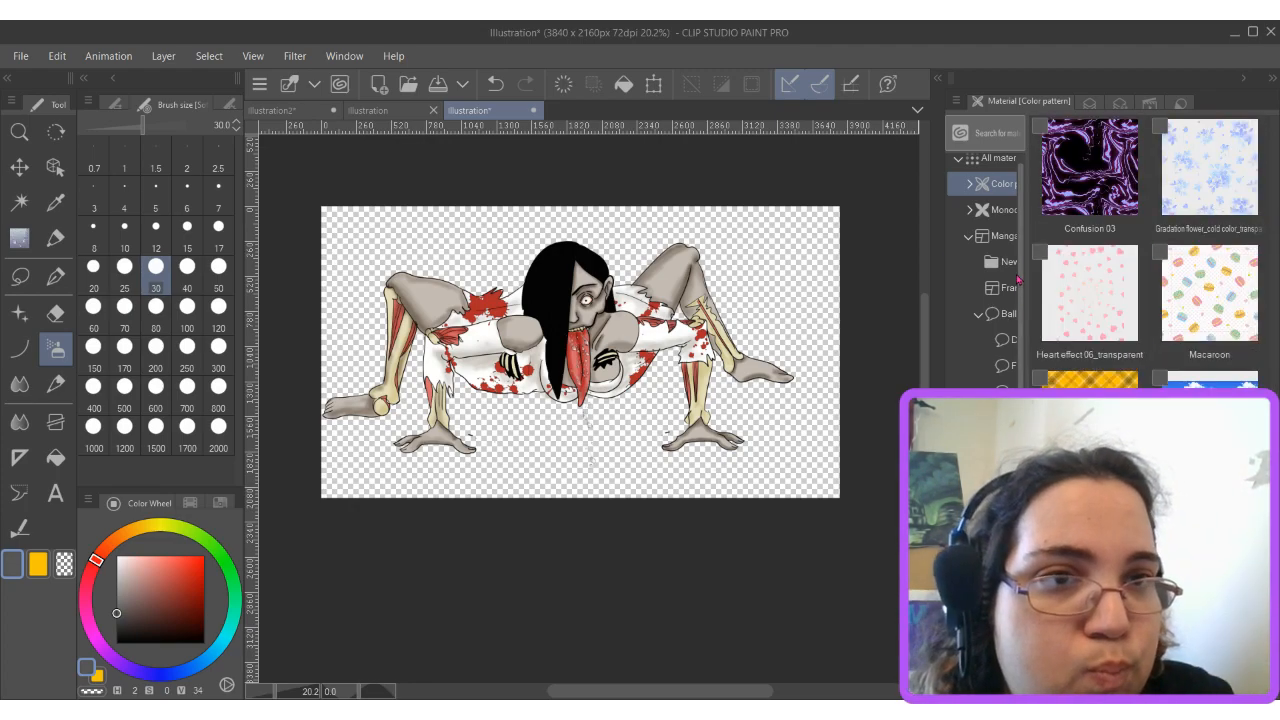
{"action": "scroll", "coordinate": [990, 250], "scroll_direction": "up", "scroll_amount": 2}
Look through all materials, comparing the street, classroom and school corridor backgrounds.
{"action": "left_click", "coordinate": [995, 167]}
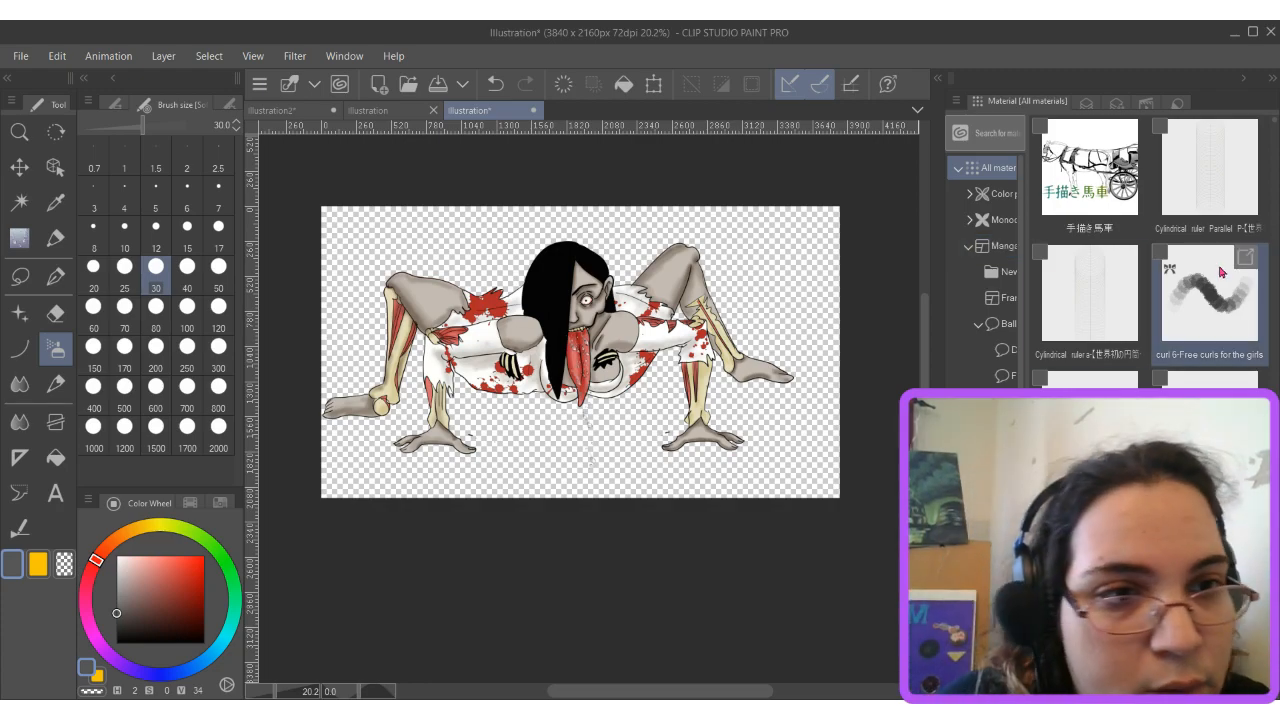
{"action": "scroll", "coordinate": [1220, 272], "scroll_direction": "down", "scroll_amount": 6}
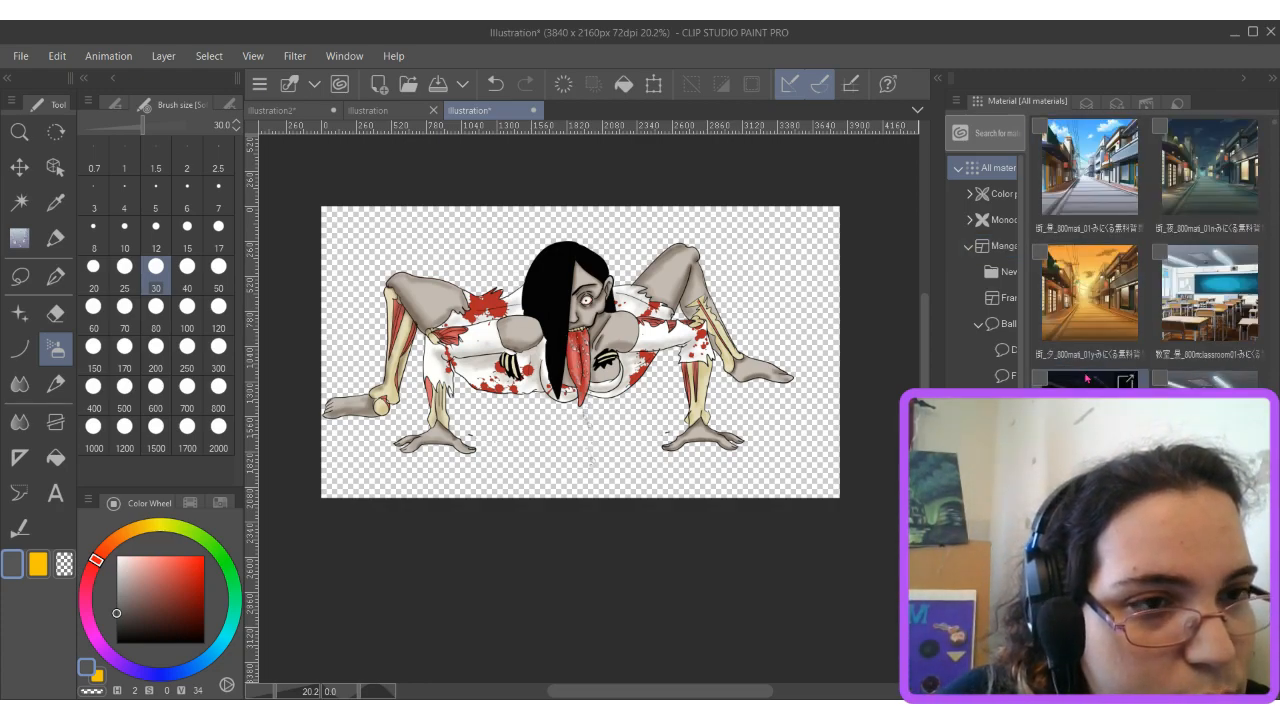
{"action": "scroll", "coordinate": [1086, 378], "scroll_direction": "up", "scroll_amount": 1}
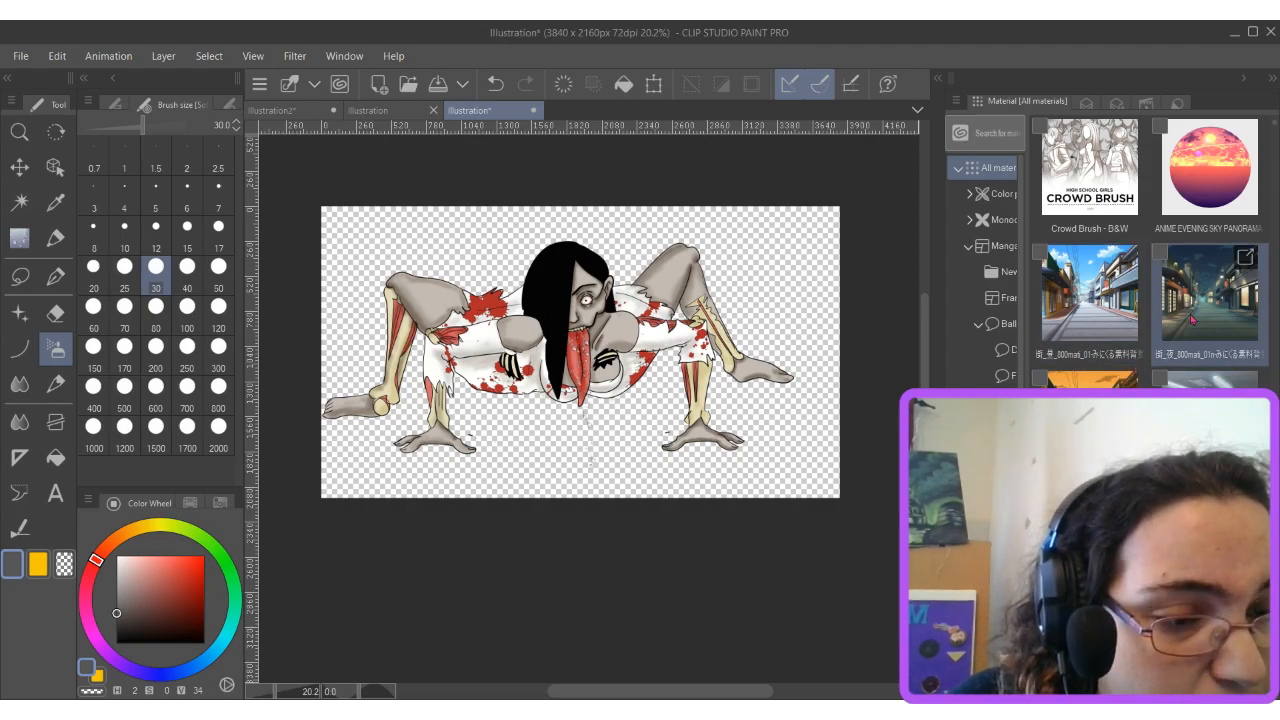
{"action": "scroll", "coordinate": [1122, 360], "scroll_direction": "down", "scroll_amount": 2}
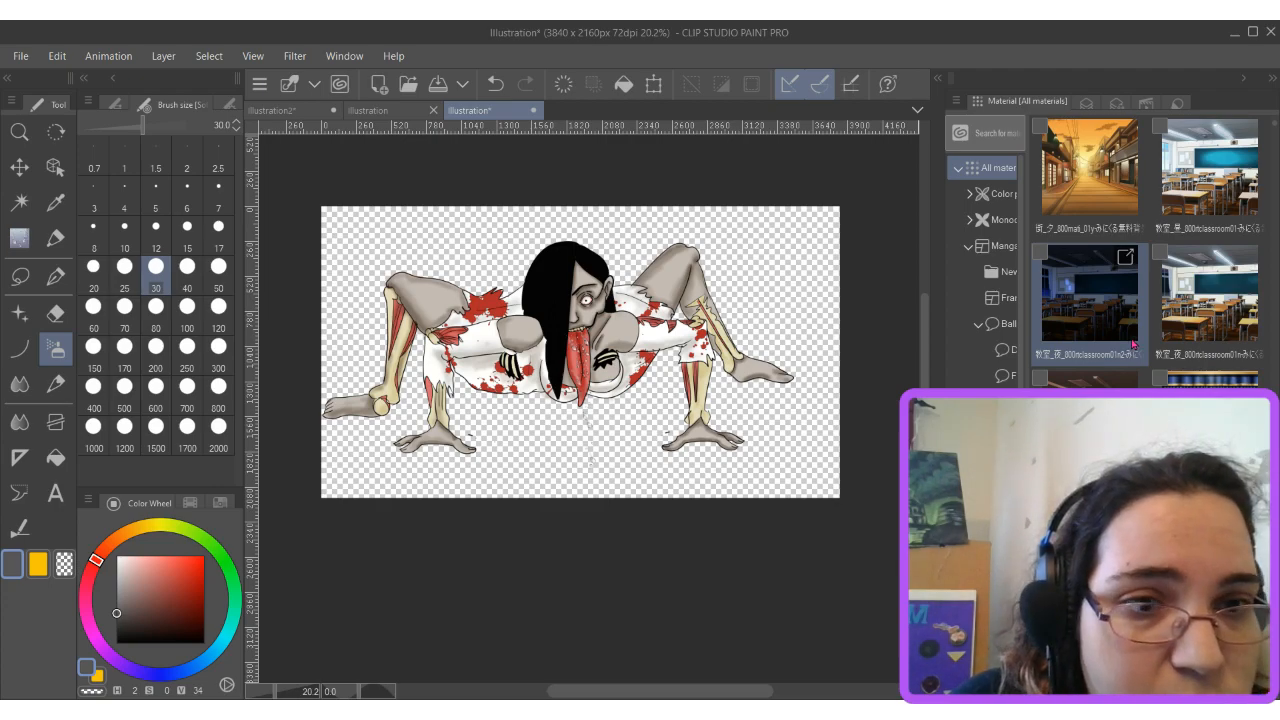
{"action": "scroll", "coordinate": [1134, 344], "scroll_direction": "down", "scroll_amount": 1}
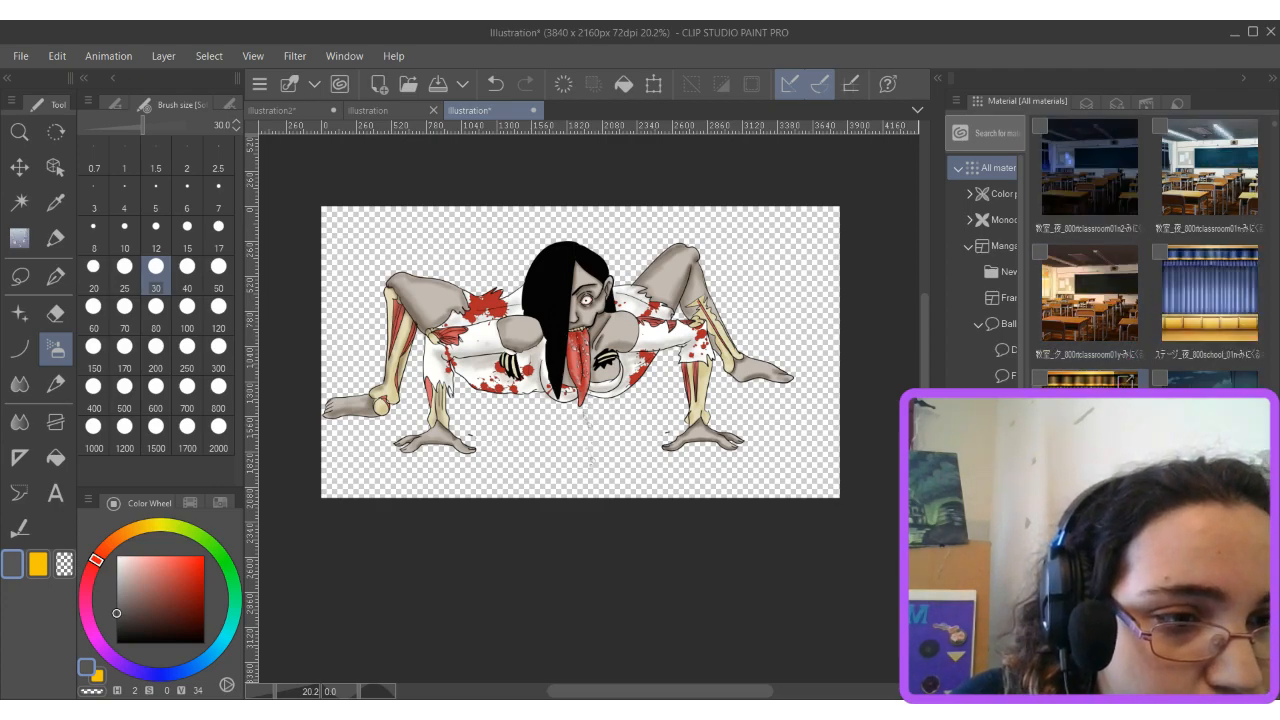
{"action": "scroll", "coordinate": [1128, 376], "scroll_direction": "down", "scroll_amount": 1}
{"action": "scroll", "coordinate": [1128, 378], "scroll_direction": "down", "scroll_amount": 1}
{"action": "scroll", "coordinate": [1128, 378], "scroll_direction": "up", "scroll_amount": 4}
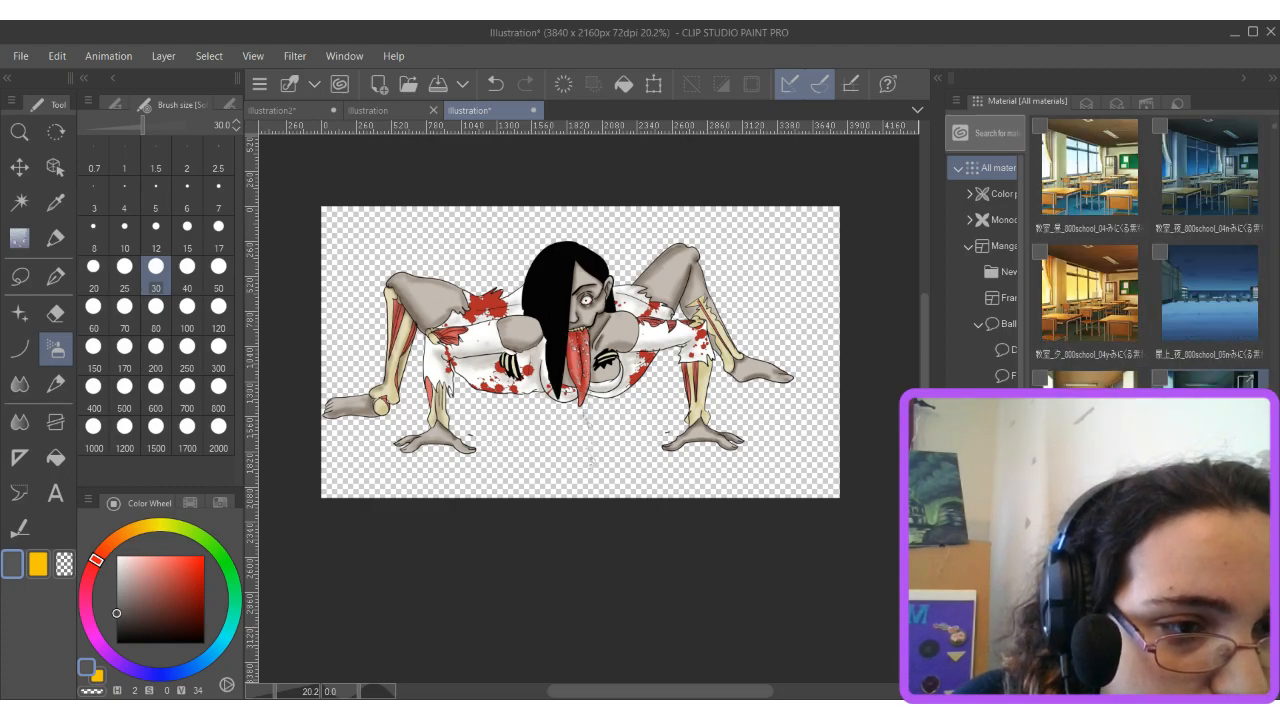
{"action": "scroll", "coordinate": [1150, 300], "scroll_direction": "down", "scroll_amount": 1}
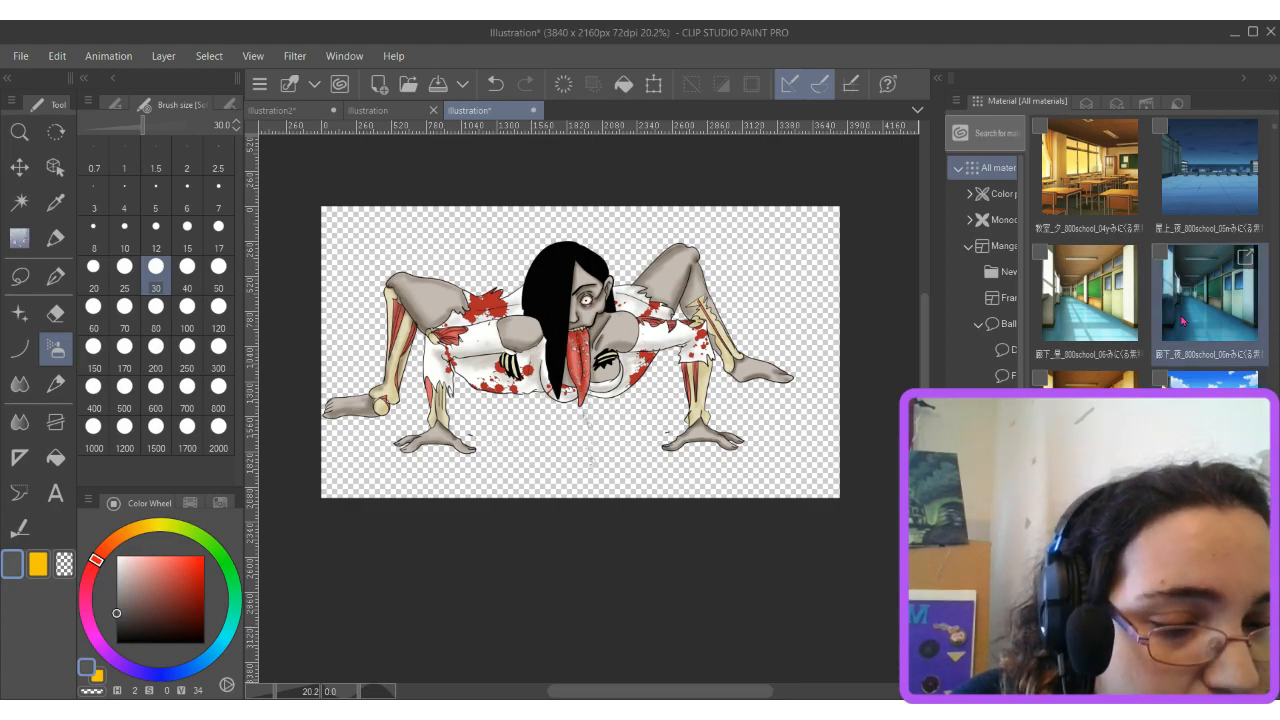
{"action": "scroll", "coordinate": [1183, 320], "scroll_direction": "down", "scroll_amount": 2}
{"action": "scroll", "coordinate": [1183, 332], "scroll_direction": "up", "scroll_amount": 1}
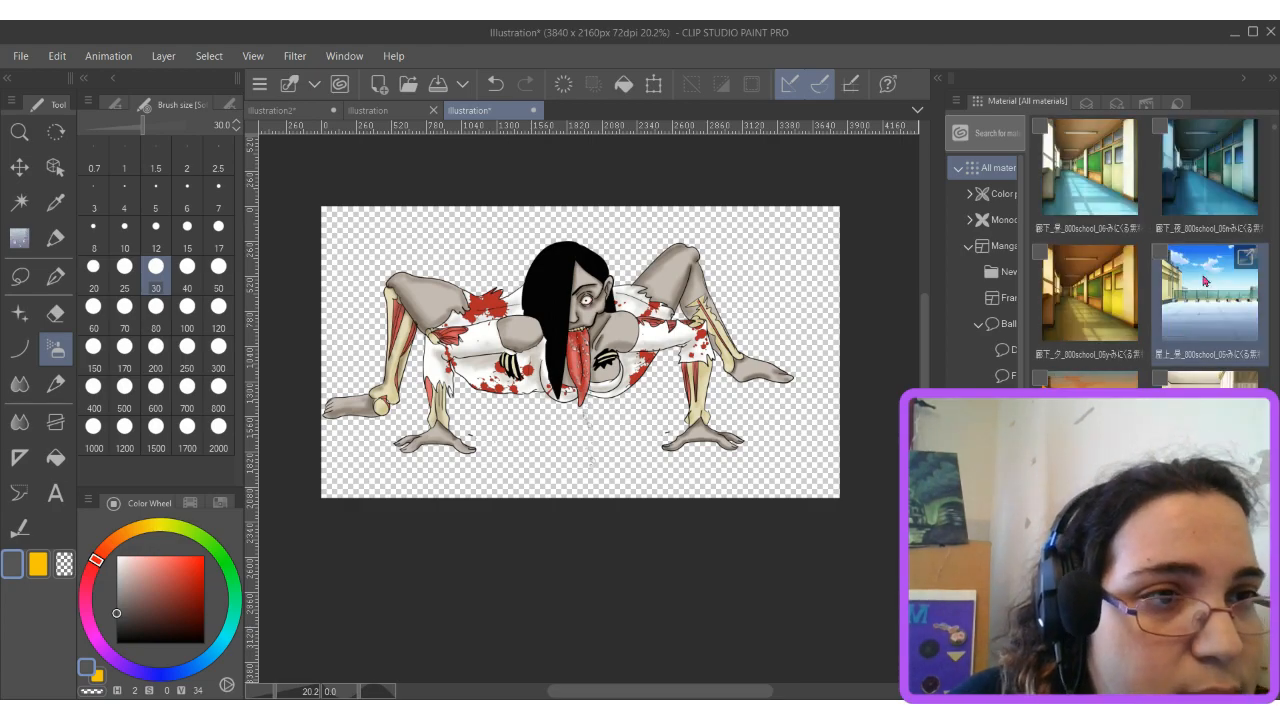
Place the night school corridor image on the canvas and move its layer below Layer 3, behind the figure.
{"action": "left_click_drag", "start_coordinate": [1192, 217], "coordinate": [462, 396]}
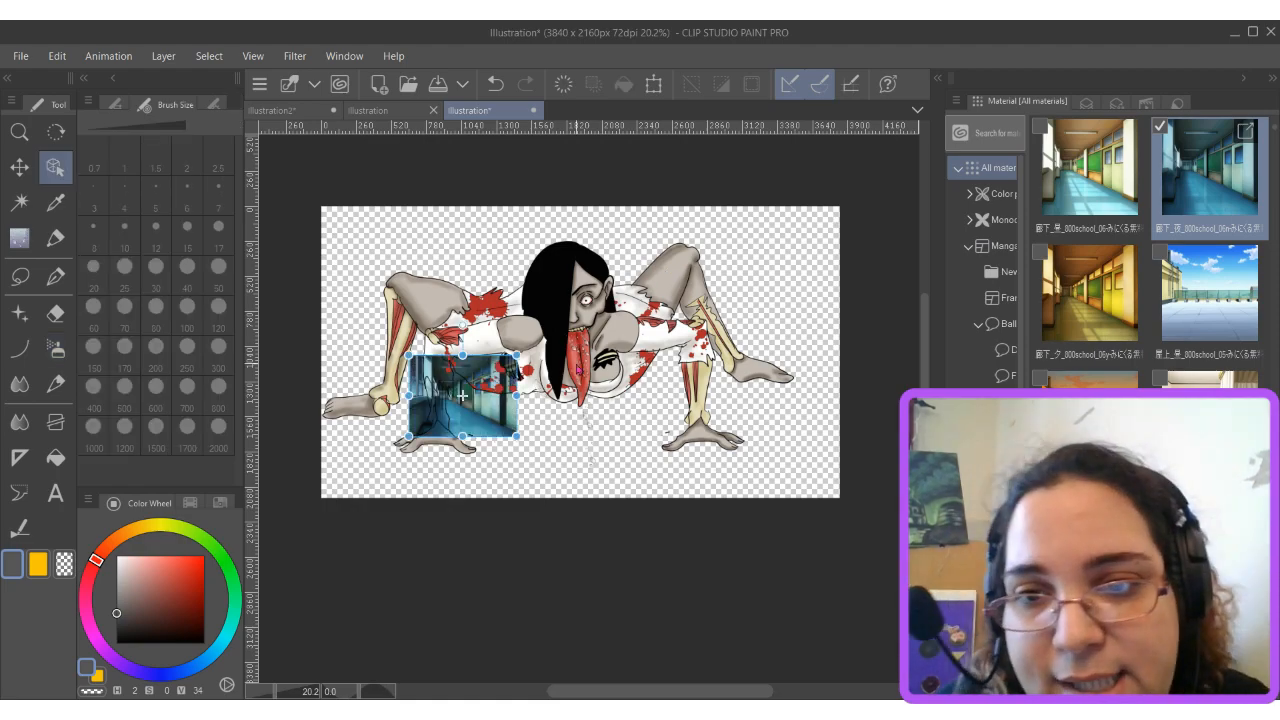
{"action": "left_click", "coordinate": [1085, 107]}
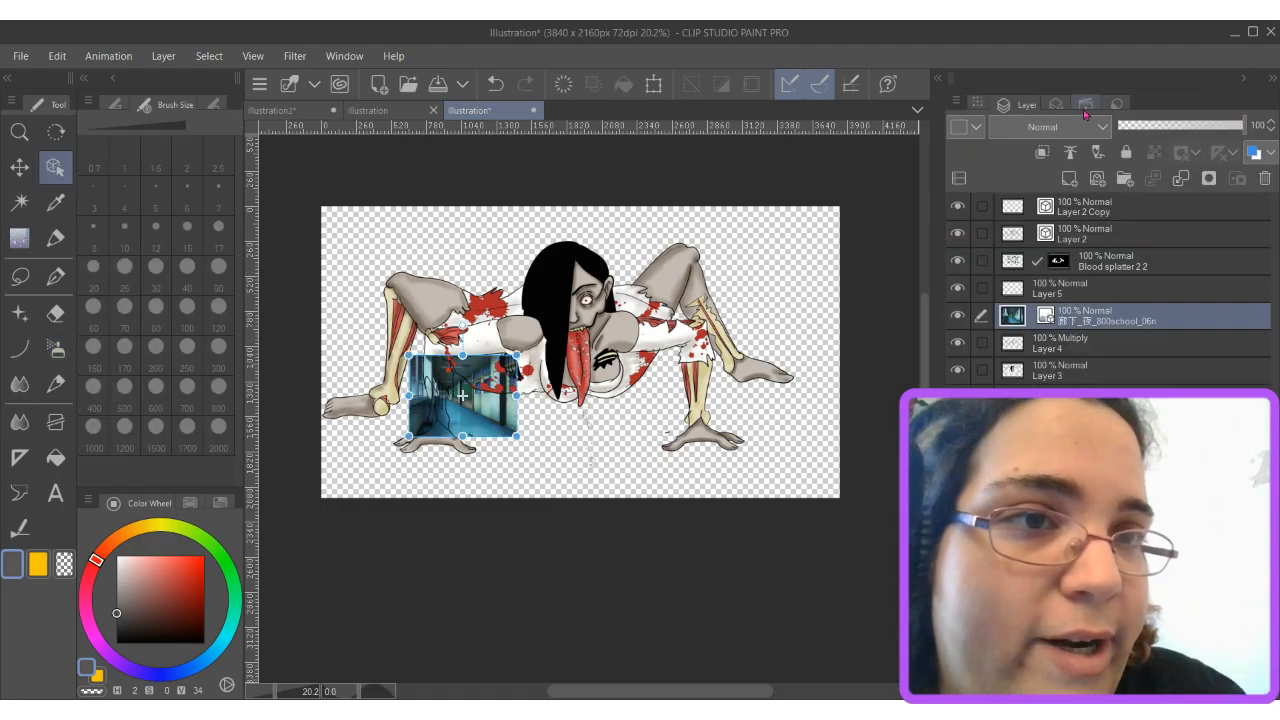
{"action": "left_click_drag", "start_coordinate": [1076, 318], "coordinate": [1080, 395]}
Enlarge the corridor image until it covers the whole canvas behind the figure.
{"action": "left_click_drag", "start_coordinate": [409, 355], "coordinate": [313, 217]}
{"action": "left_click_drag", "start_coordinate": [515, 437], "coordinate": [810, 500]}
{"action": "left_click_drag", "start_coordinate": [809, 284], "coordinate": [870, 237]}
{"action": "scroll", "coordinate": [837, 170], "scroll_direction": "up", "scroll_amount": 3}
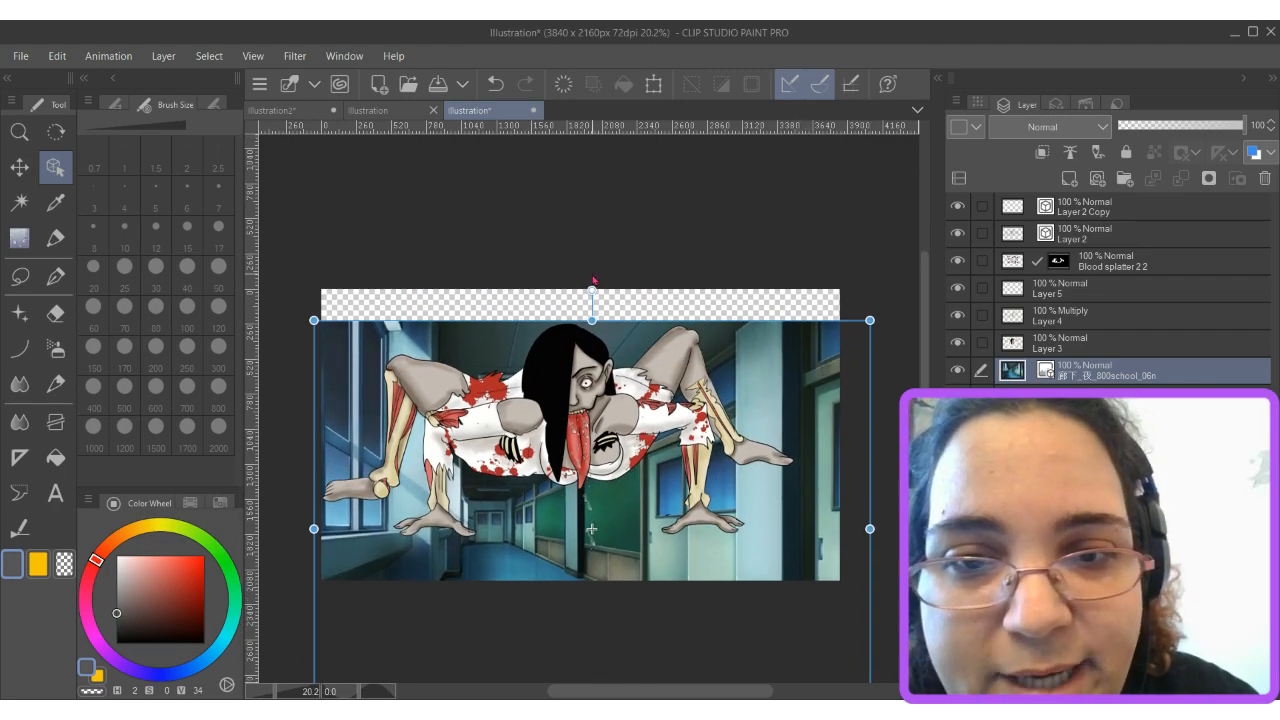
{"action": "left_click_drag", "start_coordinate": [592, 318], "coordinate": [592, 263]}
{"action": "scroll", "coordinate": [592, 263], "scroll_direction": "down", "scroll_amount": 2}
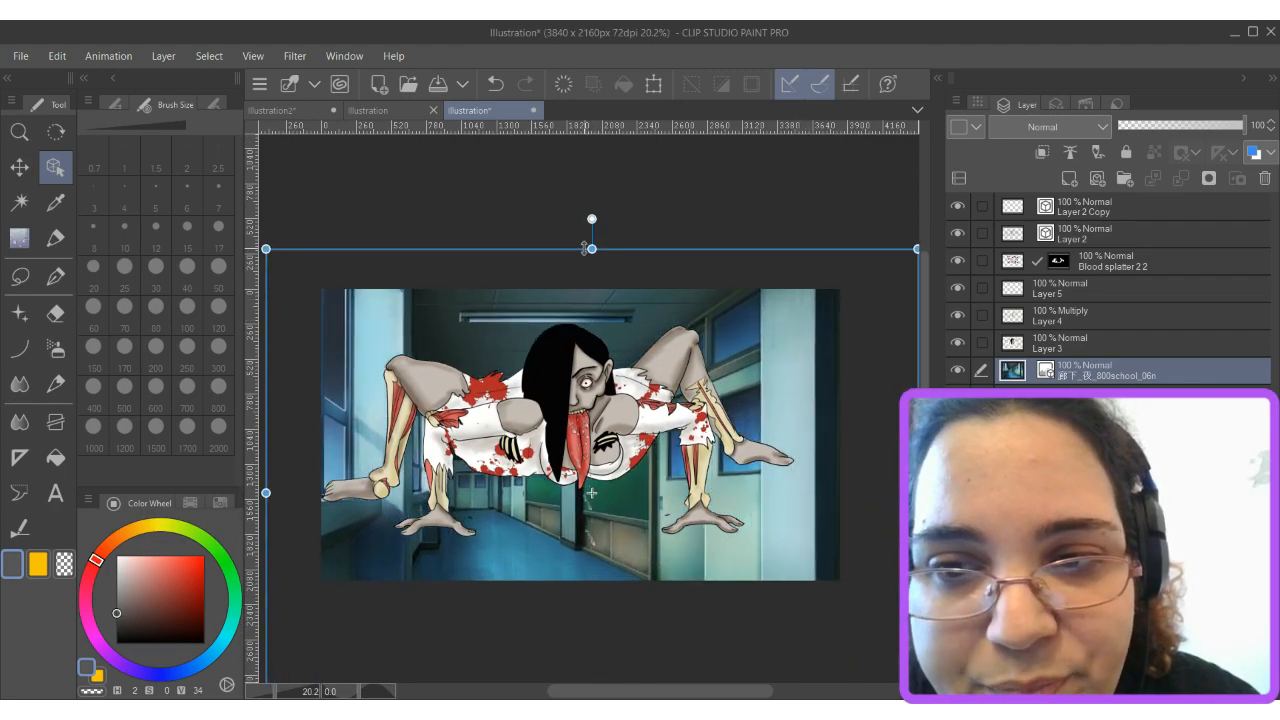
Scale the corridor image up well beyond the canvas and reposition it so its floor lies beneath the crawling figure.
{"action": "left_click_drag", "start_coordinate": [926, 303], "coordinate": [926, 336]}
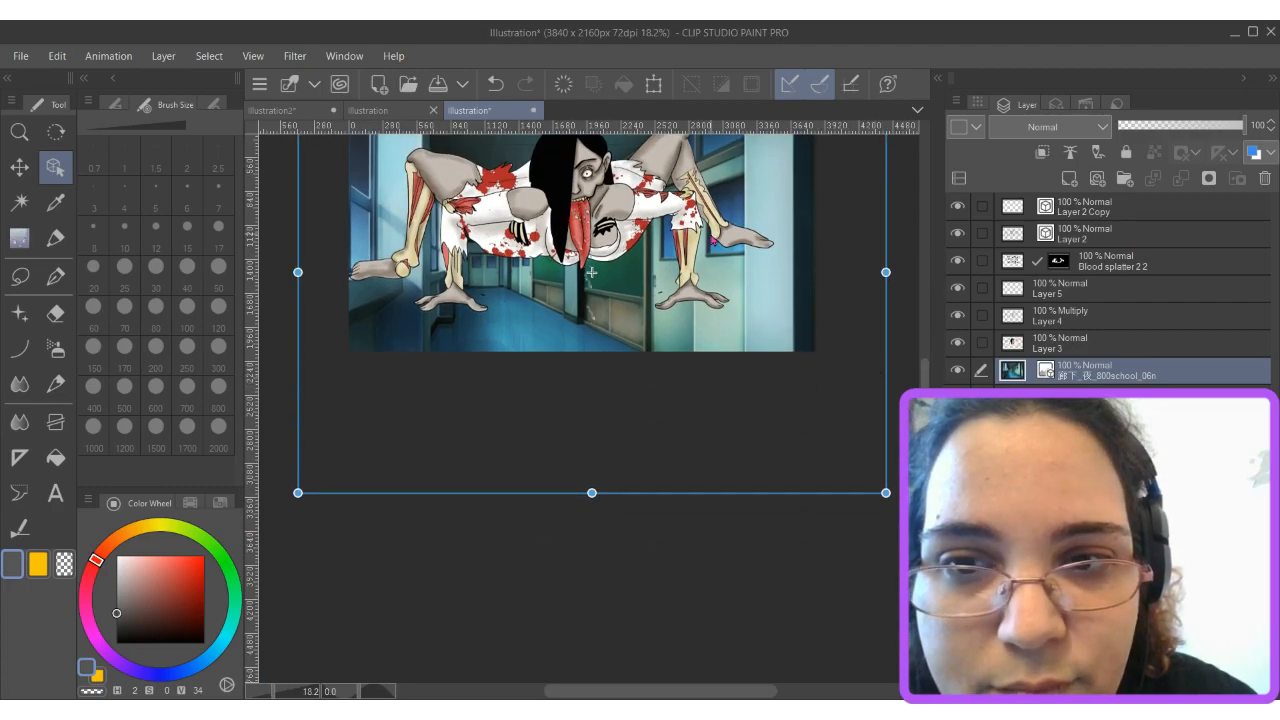
{"action": "scroll", "coordinate": [758, 252], "scroll_direction": "down", "scroll_amount": 5}
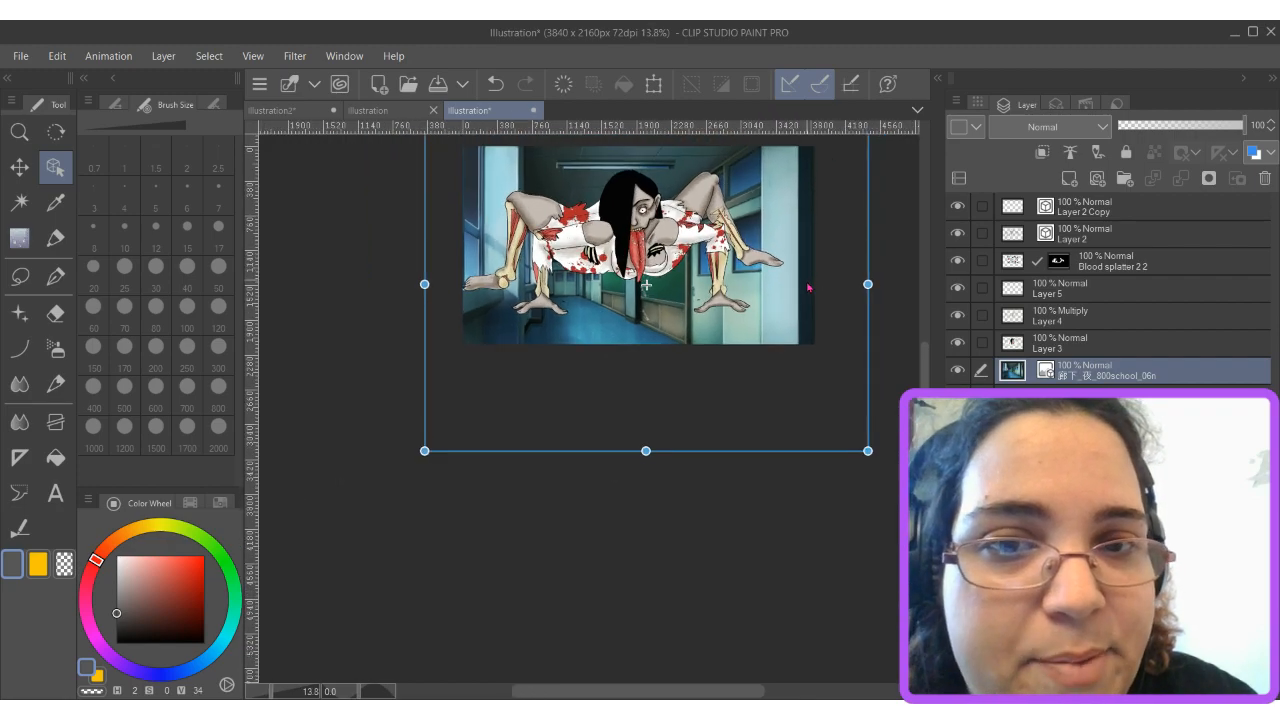
{"action": "left_click_drag", "start_coordinate": [836, 209], "coordinate": [890, 219]}
{"action": "left_click_drag", "start_coordinate": [745, 229], "coordinate": [708, 167]}
{"action": "left_click_drag", "start_coordinate": [719, 363], "coordinate": [717, 437]}
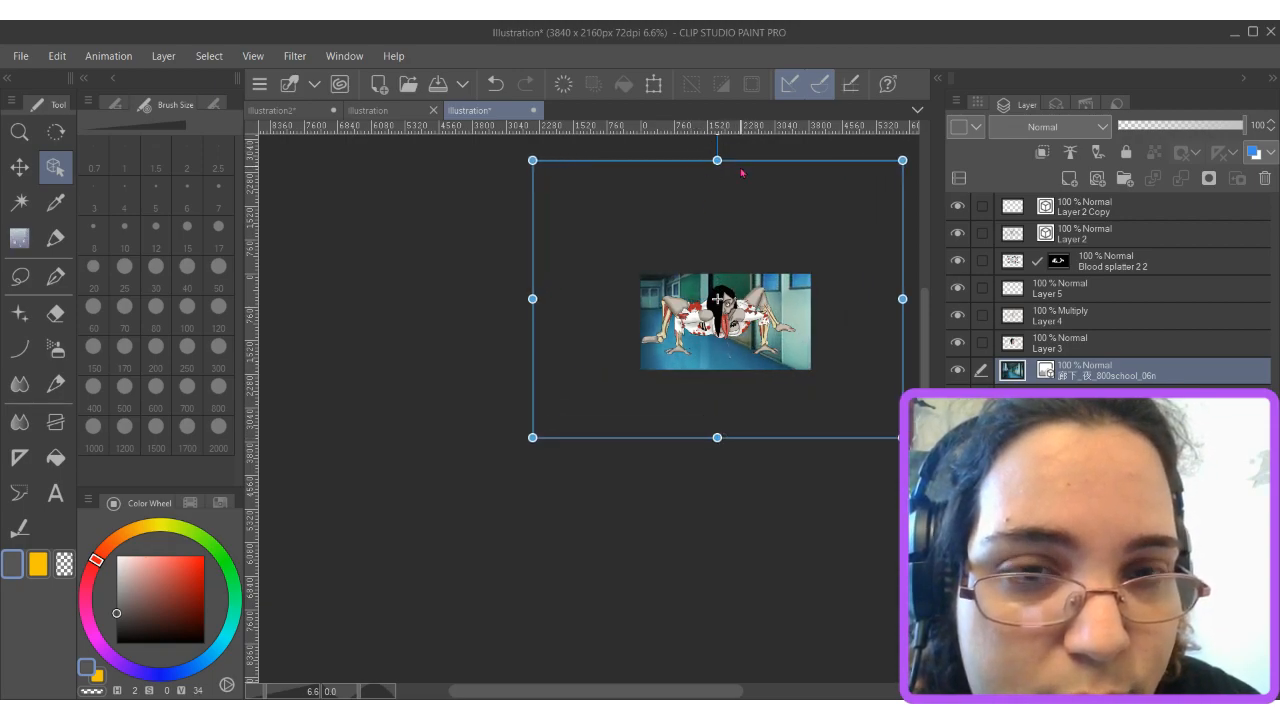
{"action": "mouse_move", "coordinate": [743, 170]}
{"action": "left_mouse_down"}
{"action": "mouse_move", "coordinate": [750, 145]}
{"action": "mouse_move", "coordinate": [754, 171]}
{"action": "mouse_move", "coordinate": [755, 152]}
{"action": "mouse_move", "coordinate": [749, 161]}
{"action": "left_mouse_up"}
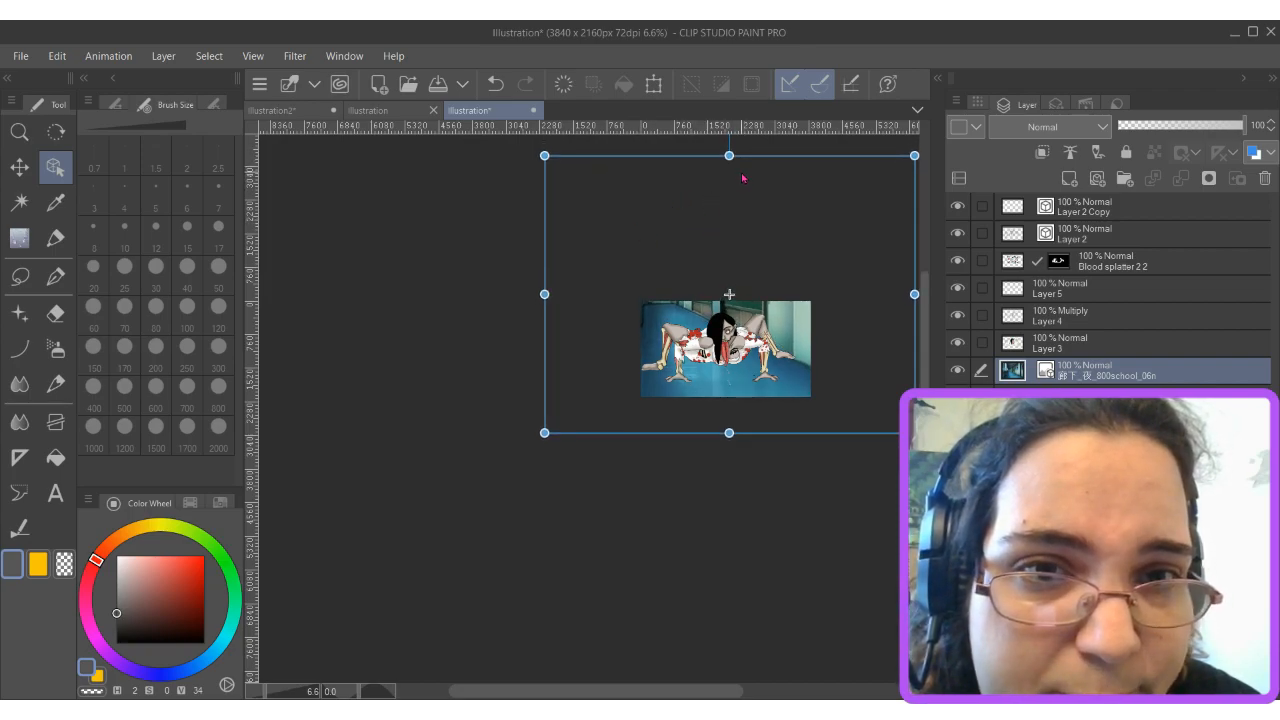
{"action": "left_click_drag", "start_coordinate": [747, 168], "coordinate": [770, 184]}
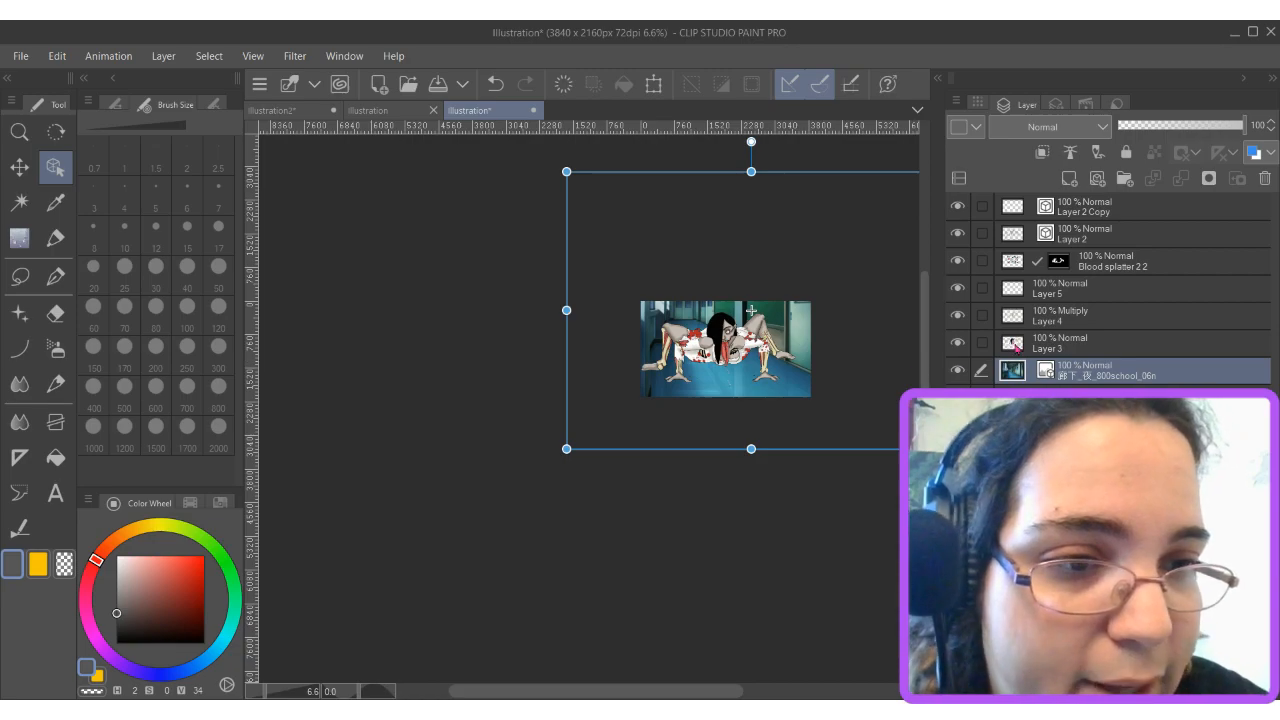
Select the six layers from Layer 2 Copy down to Layer 3 and shift the figure slightly down and right with a transform.
{"action": "left_click", "coordinate": [1049, 348]}
{"action": "left_click", "coordinate": [1089, 213]}
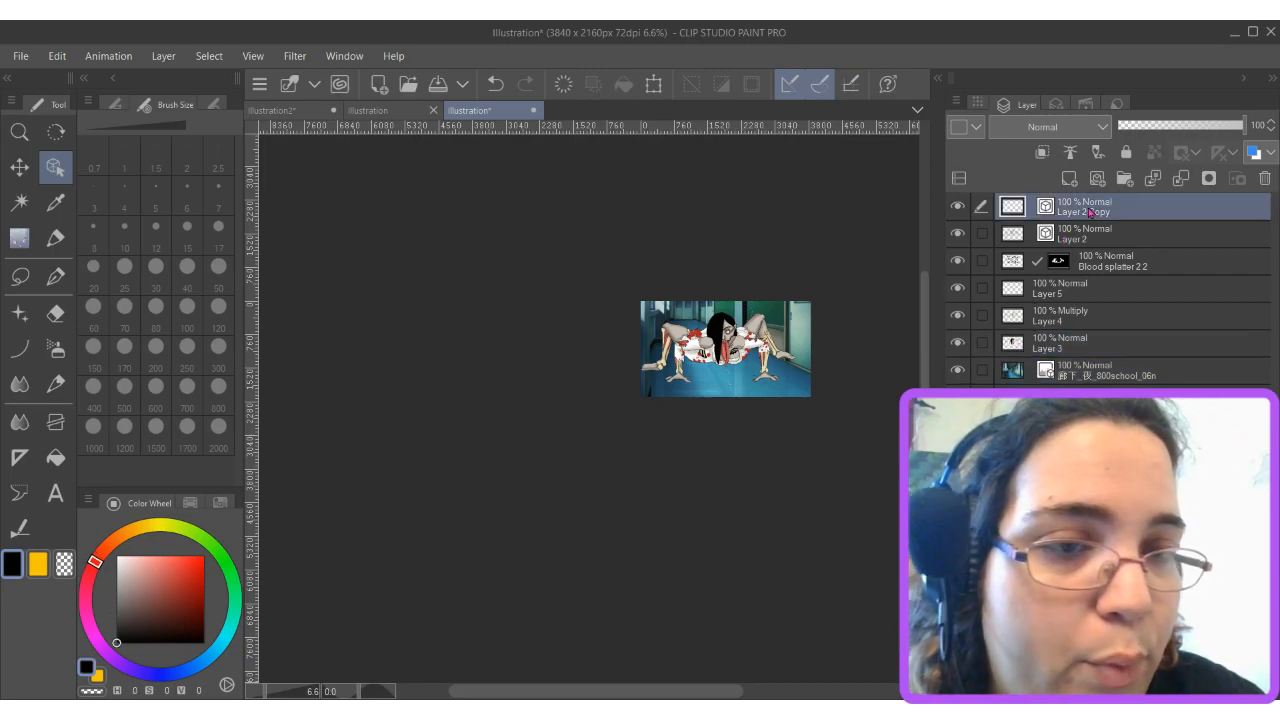
{"action": "left_click", "coordinate": [982, 233]}
{"action": "left_click", "coordinate": [982, 261]}
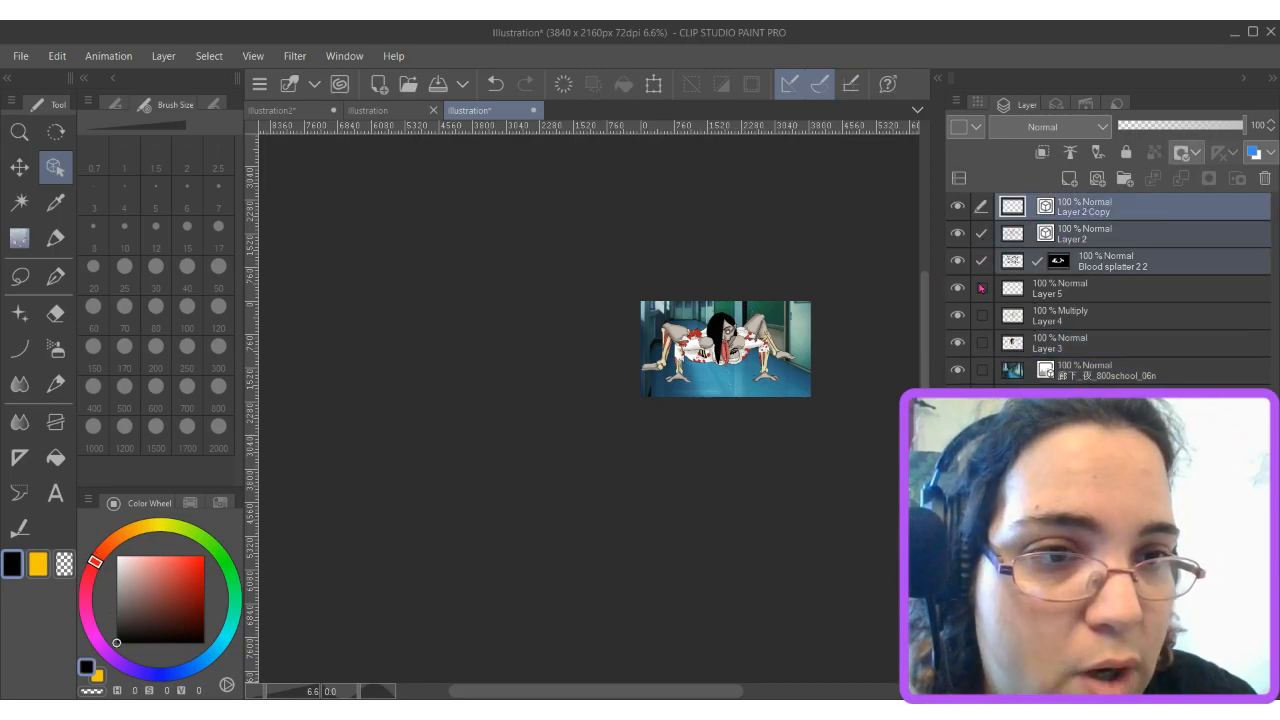
{"action": "left_click", "coordinate": [982, 288]}
{"action": "left_click", "coordinate": [982, 315]}
{"action": "left_click", "coordinate": [982, 342]}
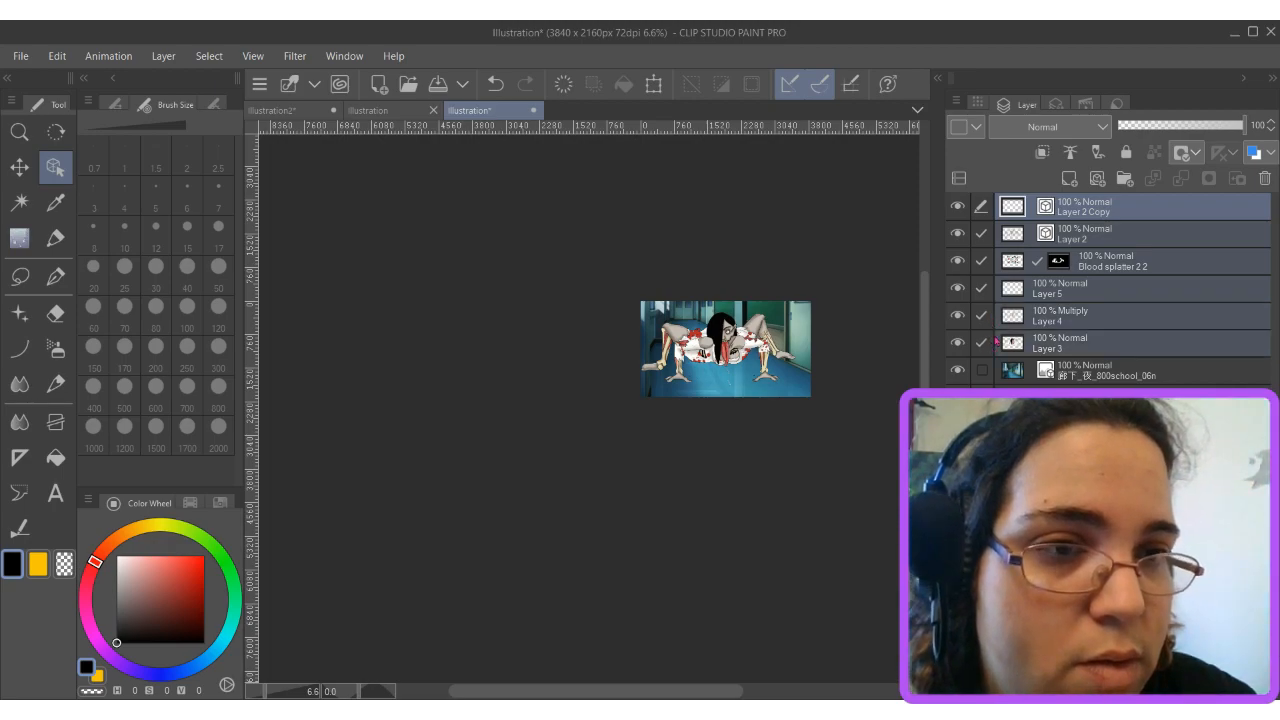
{"action": "left_click", "coordinate": [660, 88]}
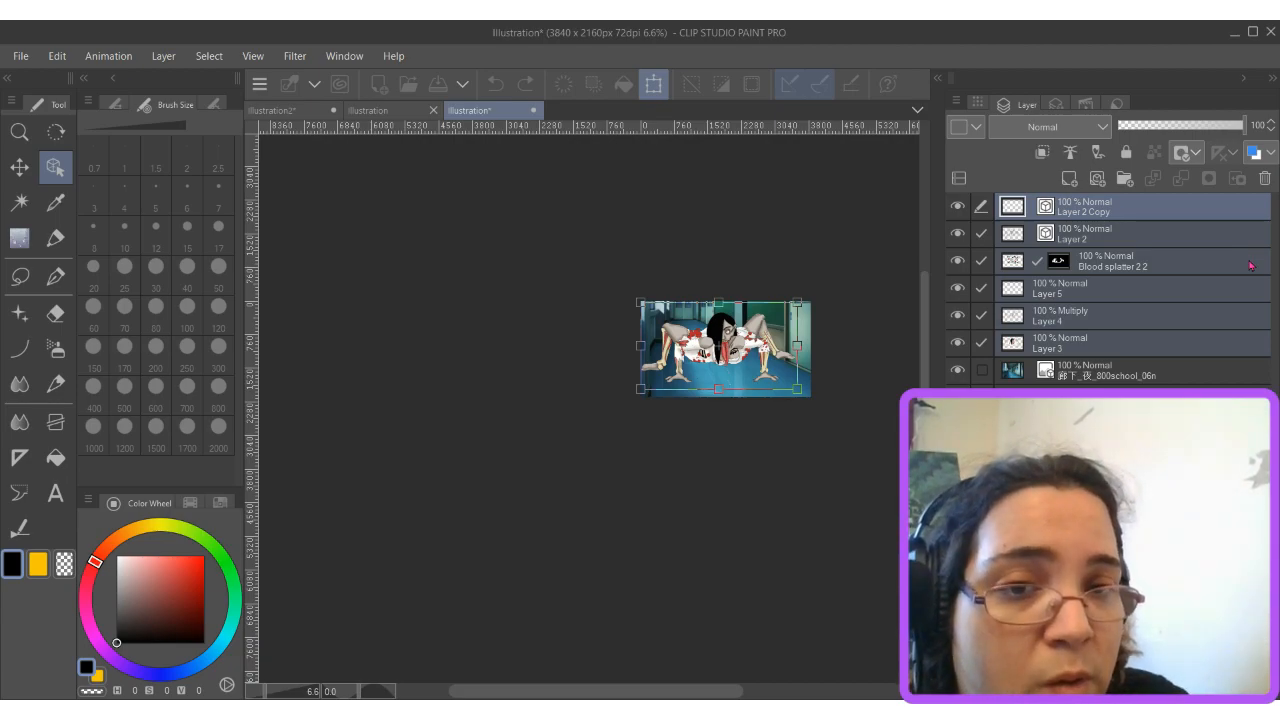
{"action": "scroll", "coordinate": [804, 343], "scroll_direction": "up", "scroll_amount": 4}
{"action": "left_click_drag", "start_coordinate": [680, 317], "coordinate": [693, 339]}
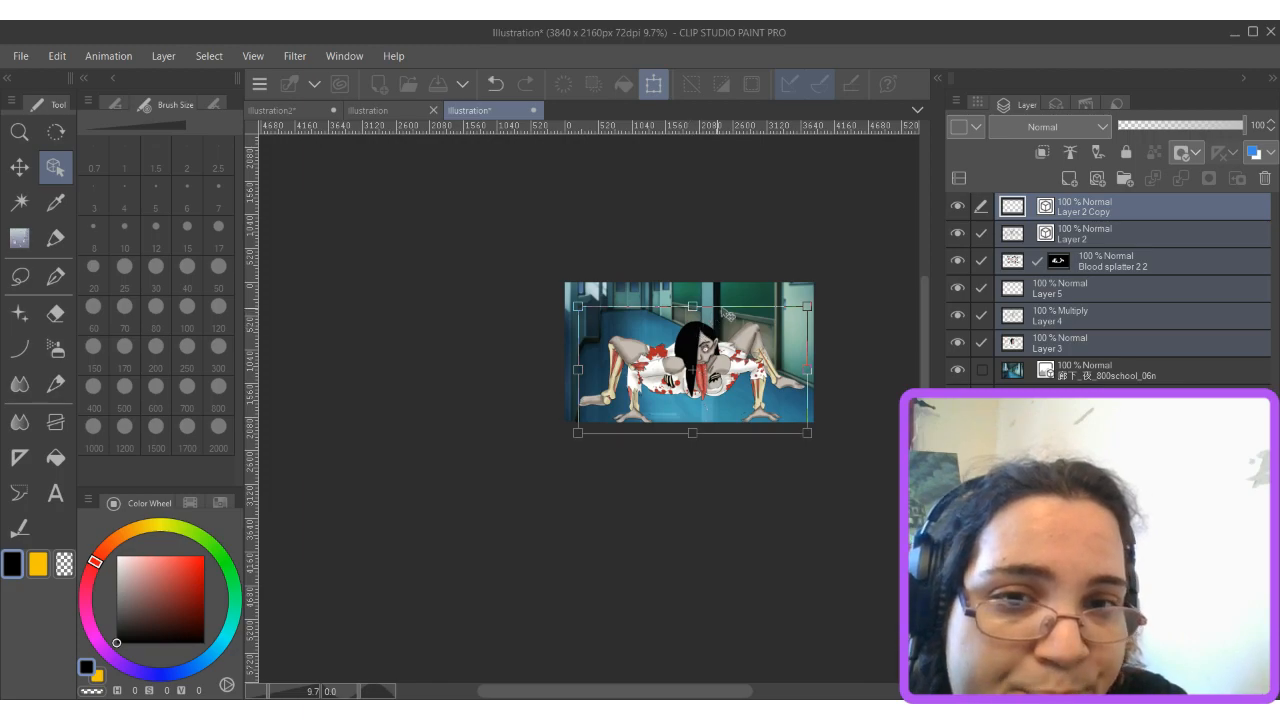
{"action": "scroll", "coordinate": [693, 340], "scroll_direction": "up", "scroll_amount": 3}
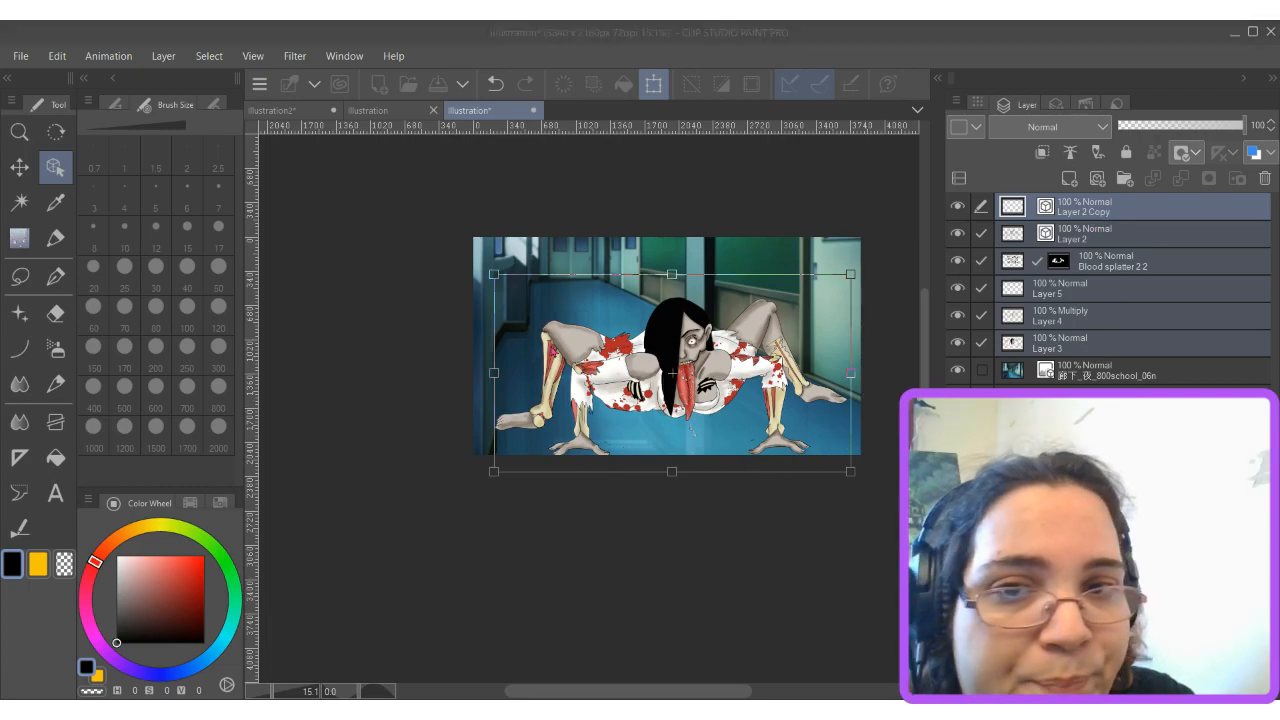
{"action": "key", "text": "Return"}
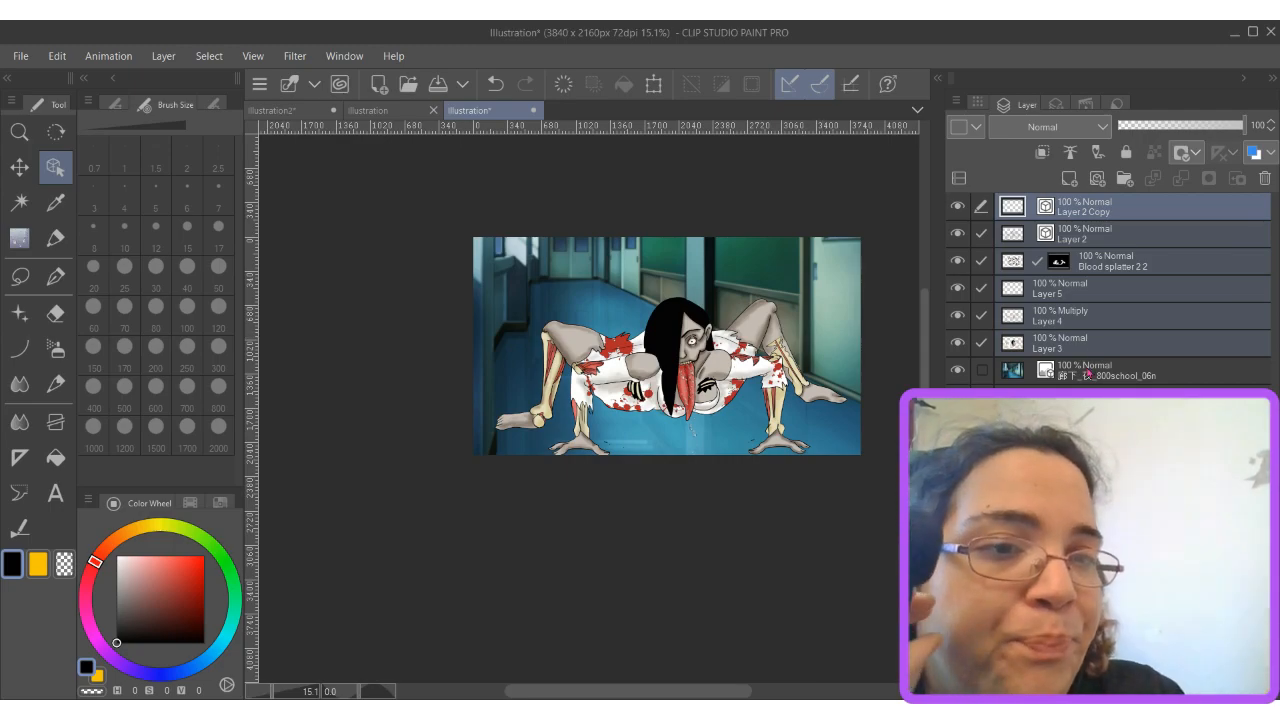
Add a new Multiply layer above Layer 4 and darken the corridor background with Multiply blending.
{"action": "left_click", "coordinate": [1100, 314]}
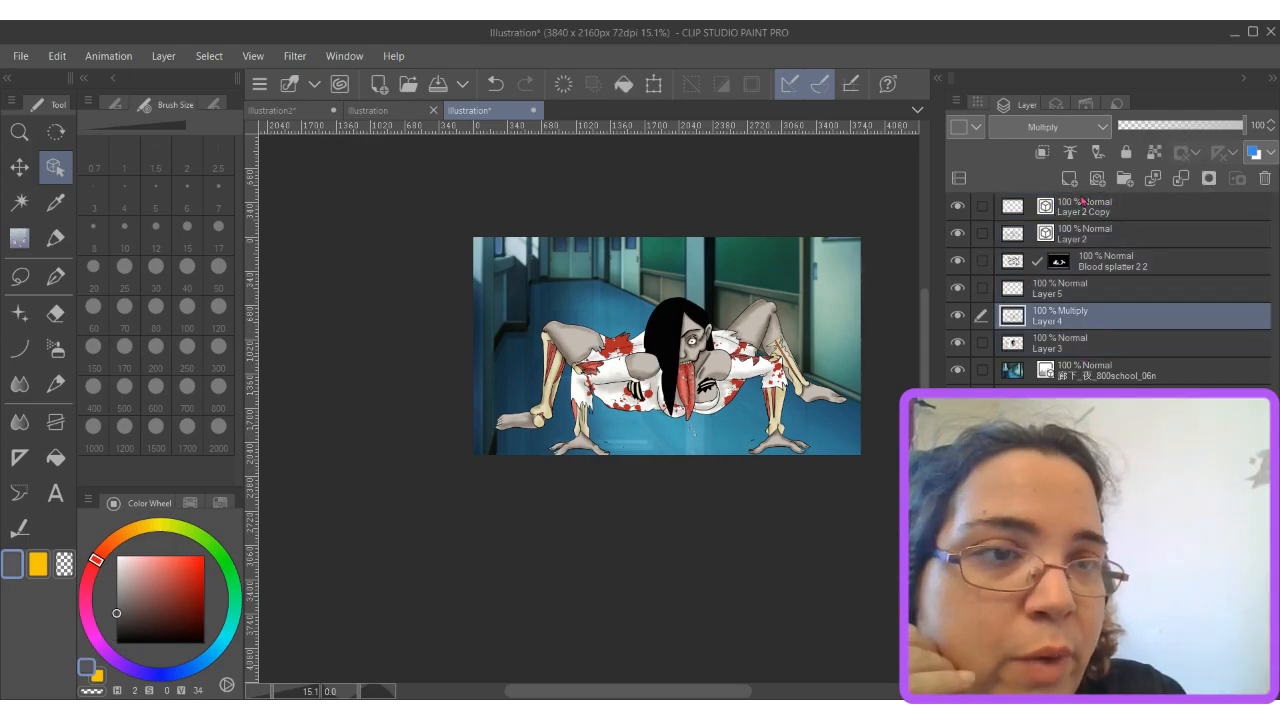
{"action": "left_click", "coordinate": [1069, 178]}
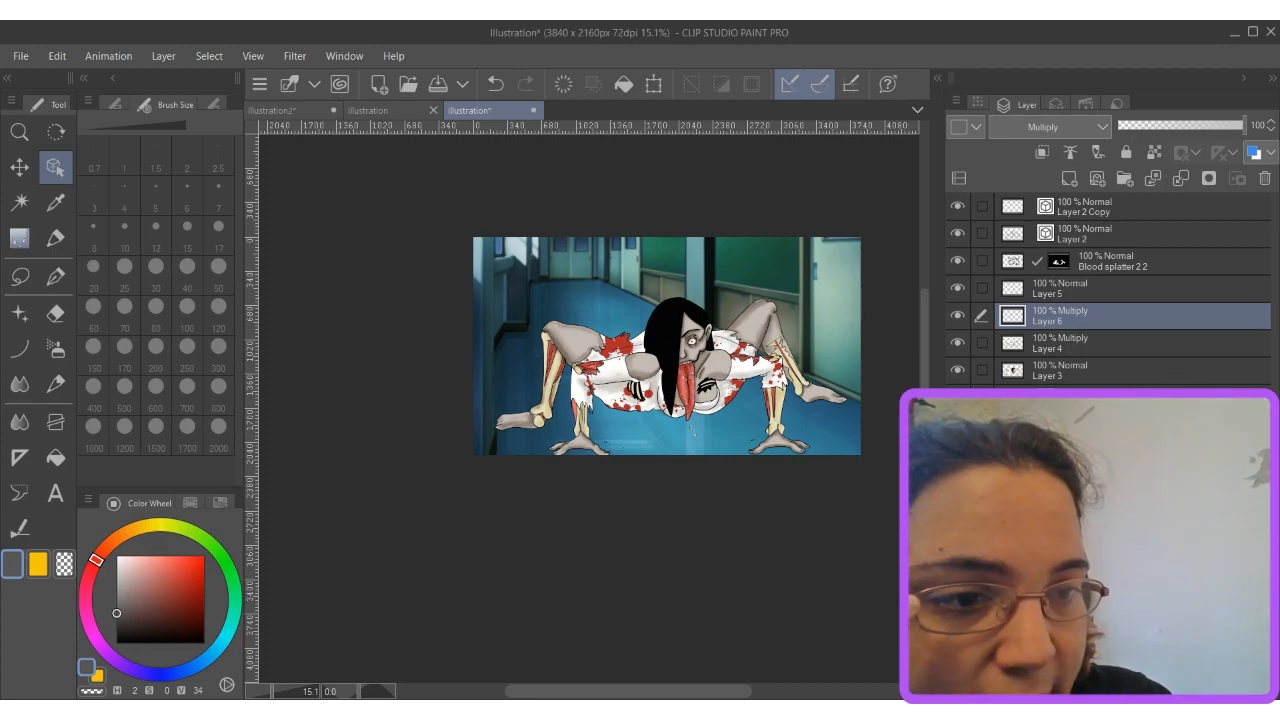
{"action": "left_click", "coordinate": [725, 259]}
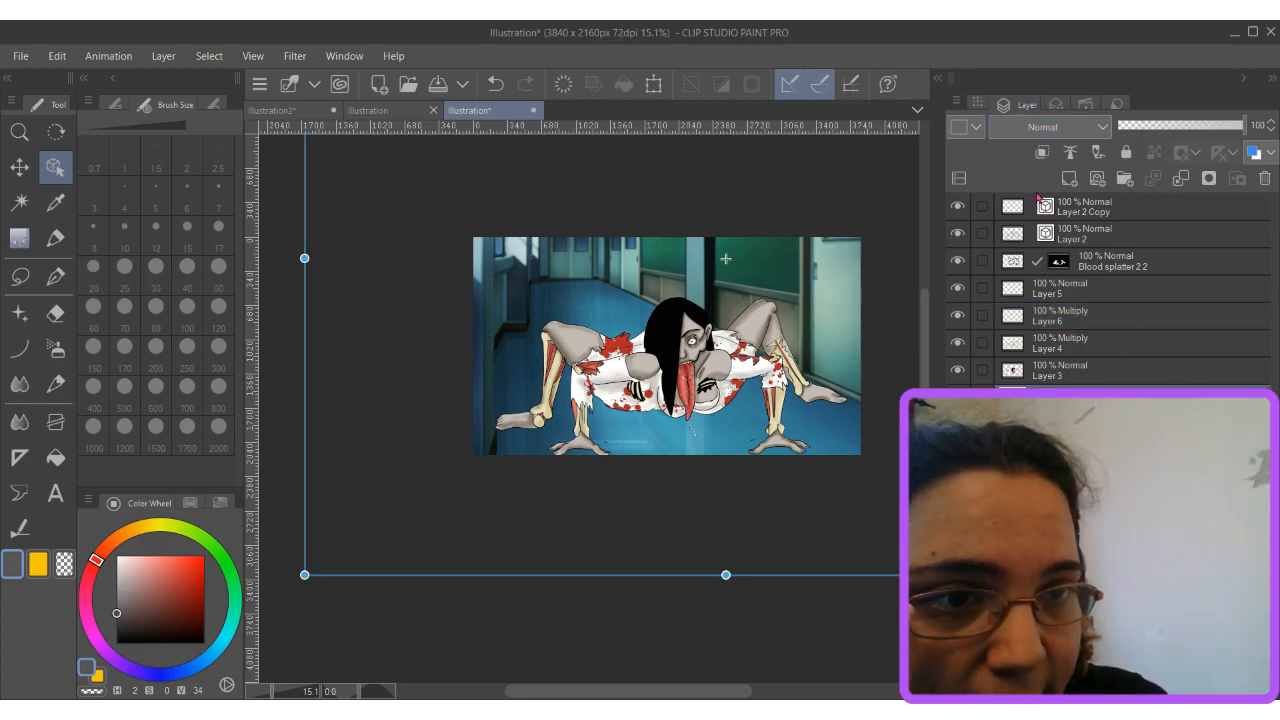
{"action": "left_click", "coordinate": [1037, 195]}
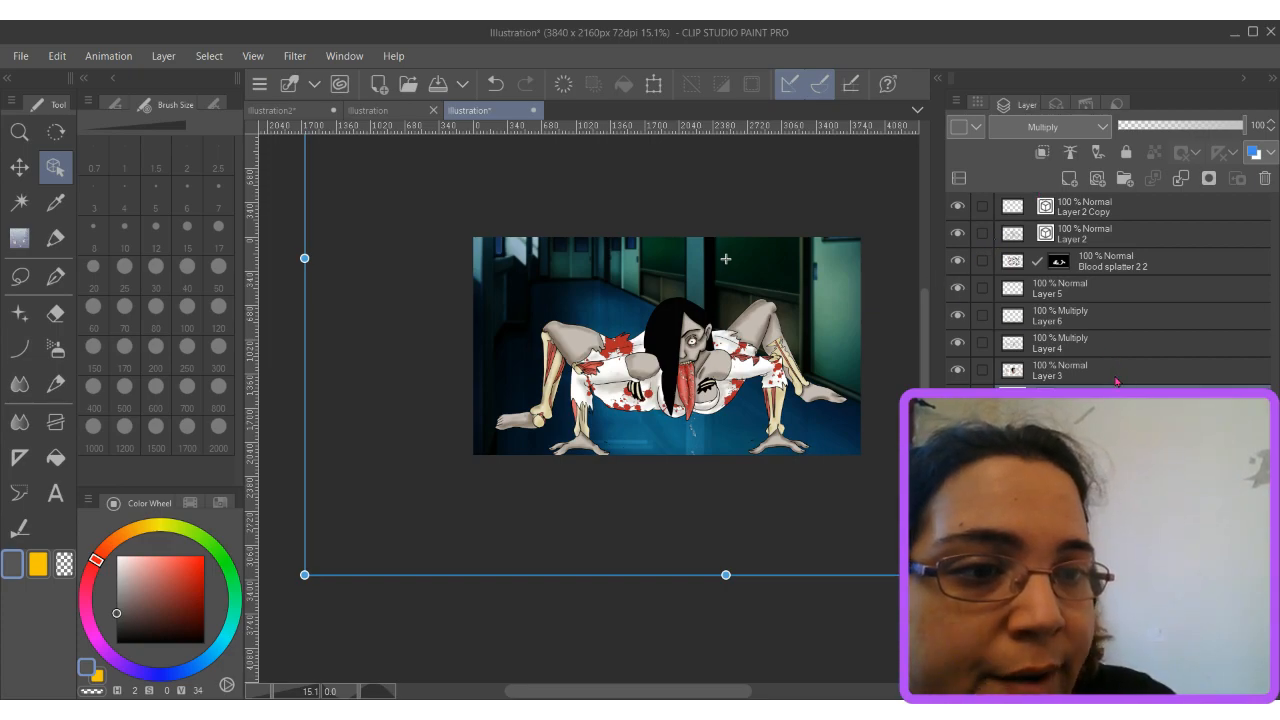
Airbrush shadows over the figure's limbs, torso and surrounding floor on Multiply Layer 6, using dark blue sampled from the corridor at brush size 400.
{"action": "left_click", "coordinate": [1087, 311]}
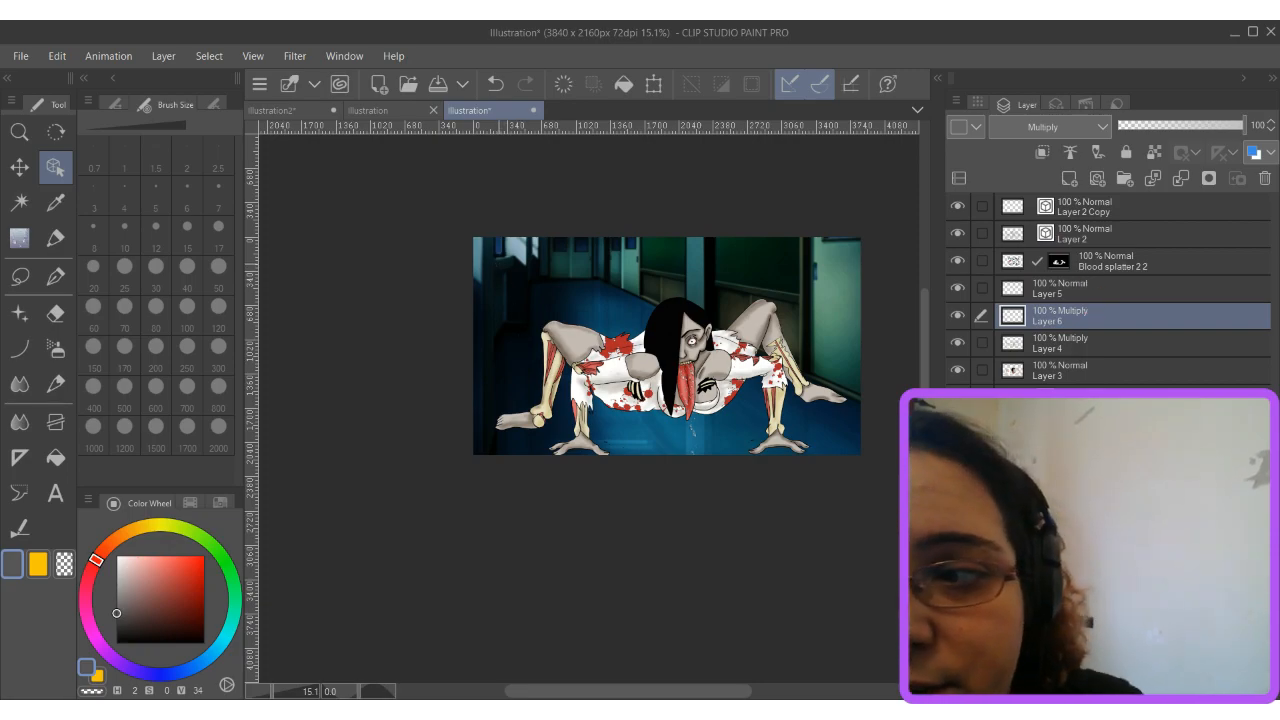
{"action": "key", "text": "e"}
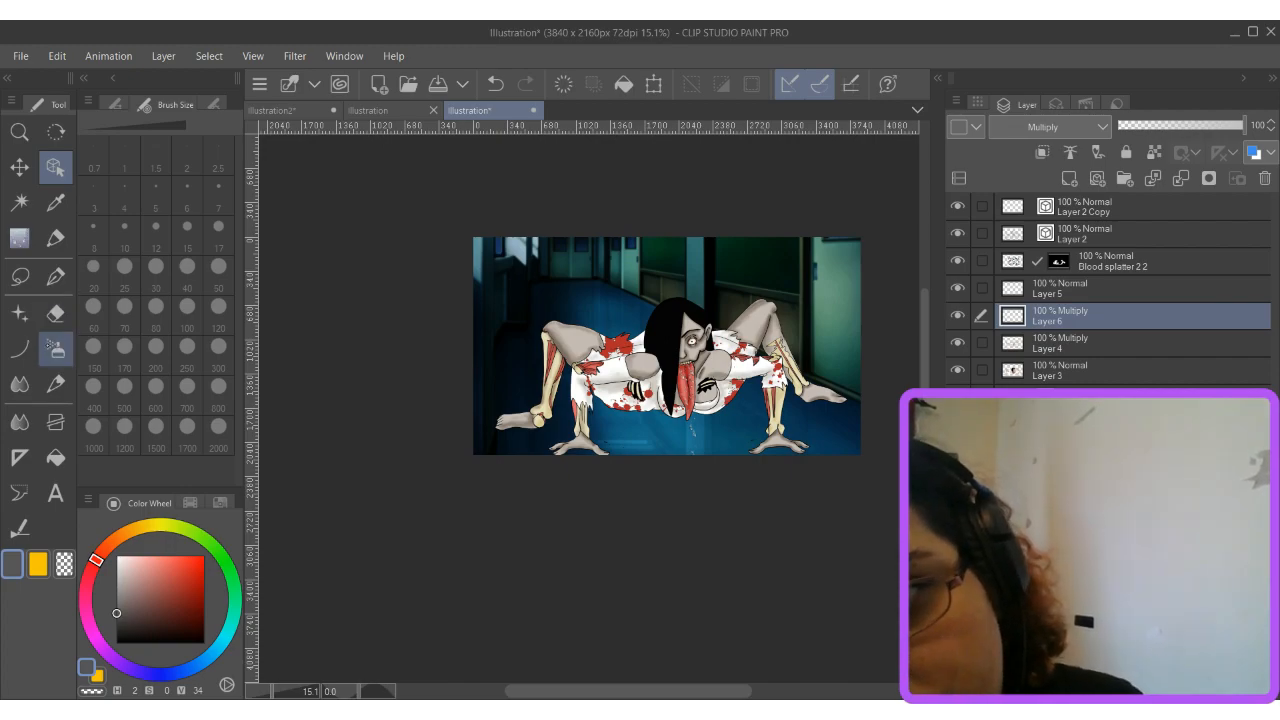
{"action": "left_click", "coordinate": [56, 349]}
{"action": "right_click", "coordinate": [487, 267]}
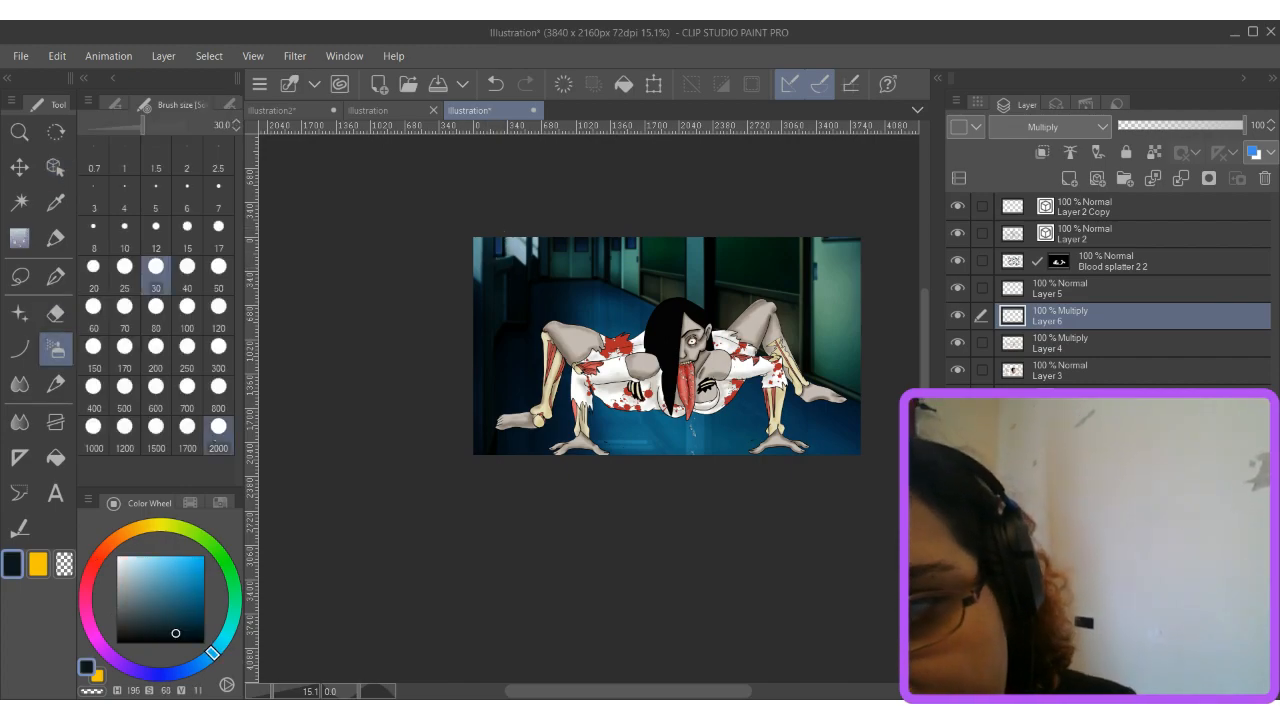
{"action": "left_click", "coordinate": [187, 350]}
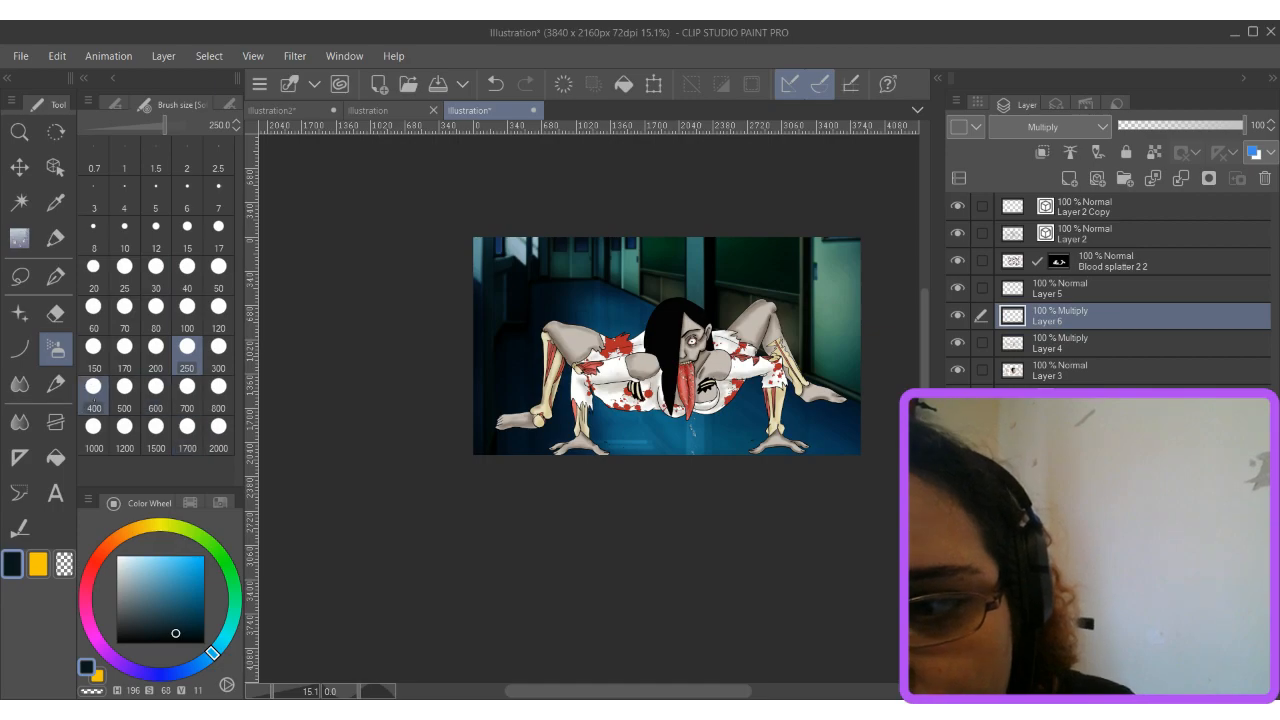
{"action": "left_click", "coordinate": [93, 386]}
{"action": "mouse_move", "coordinate": [519, 428]}
{"action": "left_mouse_down"}
{"action": "mouse_move", "coordinate": [530, 399]}
{"action": "mouse_move", "coordinate": [550, 330]}
{"action": "mouse_move", "coordinate": [551, 407]}
{"action": "mouse_move", "coordinate": [547, 283]}
{"action": "mouse_move", "coordinate": [570, 369]}
{"action": "left_mouse_up"}
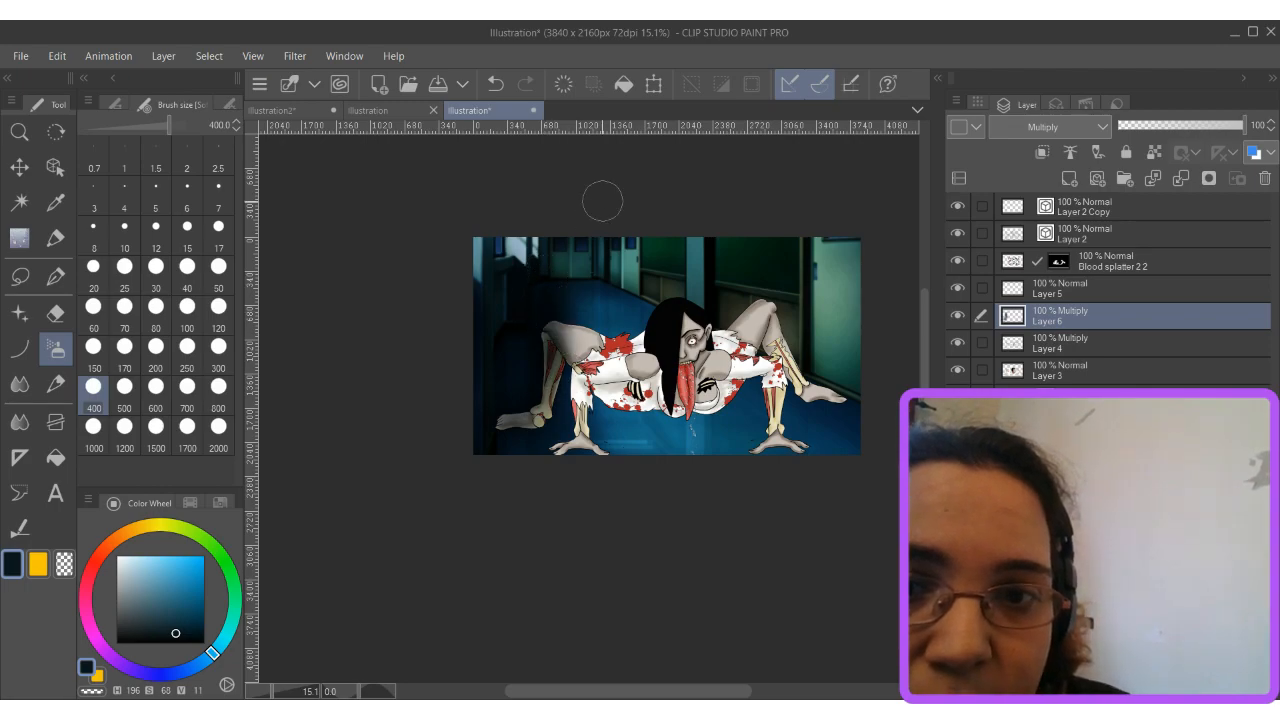
{"action": "left_click_drag", "start_coordinate": [543, 290], "coordinate": [568, 504]}
{"action": "mouse_move", "coordinate": [550, 314]}
{"action": "left_mouse_down"}
{"action": "mouse_move", "coordinate": [553, 302]}
{"action": "mouse_move", "coordinate": [579, 537]}
{"action": "mouse_move", "coordinate": [657, 219]}
{"action": "left_mouse_up"}
{"action": "mouse_move", "coordinate": [641, 287]}
{"action": "left_mouse_down"}
{"action": "mouse_move", "coordinate": [835, 405]}
{"action": "mouse_move", "coordinate": [790, 350]}
{"action": "mouse_move", "coordinate": [842, 400]}
{"action": "mouse_move", "coordinate": [629, 261]}
{"action": "mouse_move", "coordinate": [848, 395]}
{"action": "left_mouse_up"}
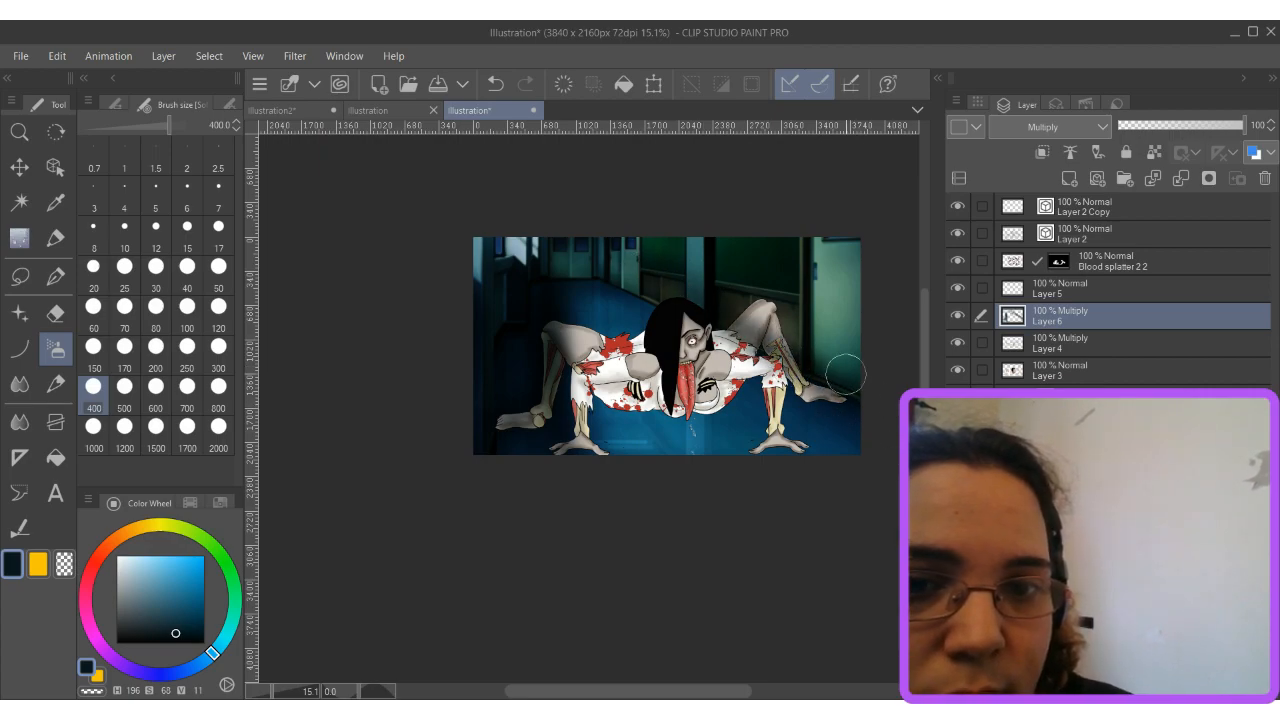
{"action": "mouse_move", "coordinate": [646, 443]}
{"action": "left_mouse_down"}
{"action": "mouse_move", "coordinate": [740, 442]}
{"action": "mouse_move", "coordinate": [629, 450]}
{"action": "mouse_move", "coordinate": [843, 410]}
{"action": "mouse_move", "coordinate": [826, 401]}
{"action": "mouse_move", "coordinate": [795, 426]}
{"action": "mouse_move", "coordinate": [793, 455]}
{"action": "mouse_move", "coordinate": [834, 445]}
{"action": "mouse_move", "coordinate": [663, 441]}
{"action": "mouse_move", "coordinate": [727, 404]}
{"action": "left_mouse_up"}
Reorder Layer 6 to sit directly above Layer 3 and airbrush more dark shadow over the body, floor and upper corridor.
{"action": "left_click_drag", "start_coordinate": [1107, 310], "coordinate": [1121, 381]}
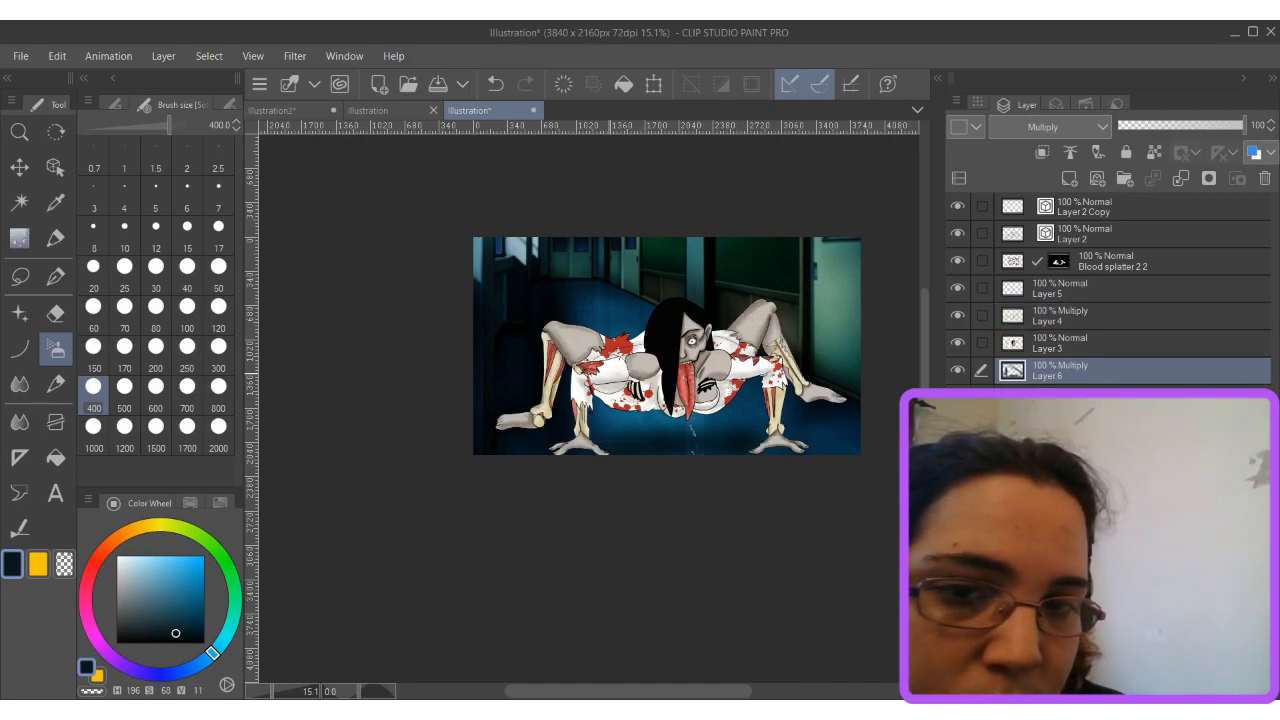
{"action": "left_click_drag", "start_coordinate": [1071, 367], "coordinate": [1070, 338]}
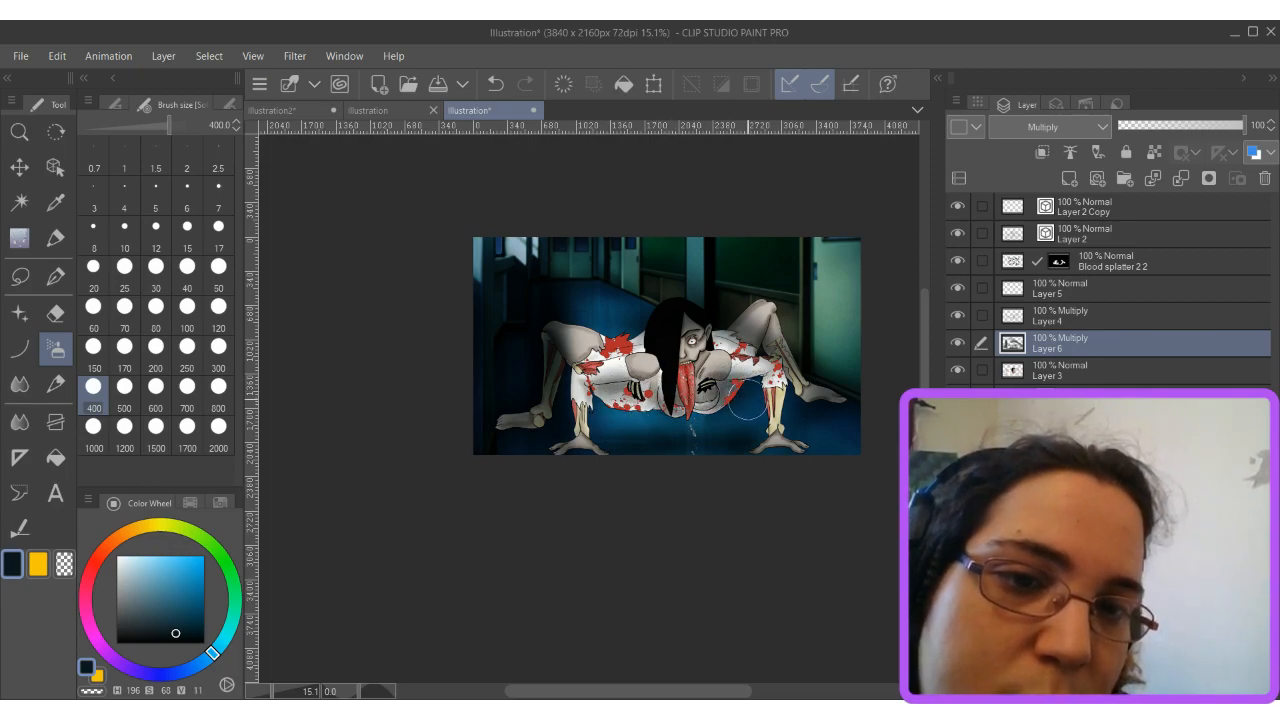
{"action": "mouse_move", "coordinate": [639, 399]}
{"action": "left_mouse_down"}
{"action": "mouse_move", "coordinate": [626, 400]}
{"action": "mouse_move", "coordinate": [664, 413]}
{"action": "mouse_move", "coordinate": [600, 426]}
{"action": "left_mouse_up"}
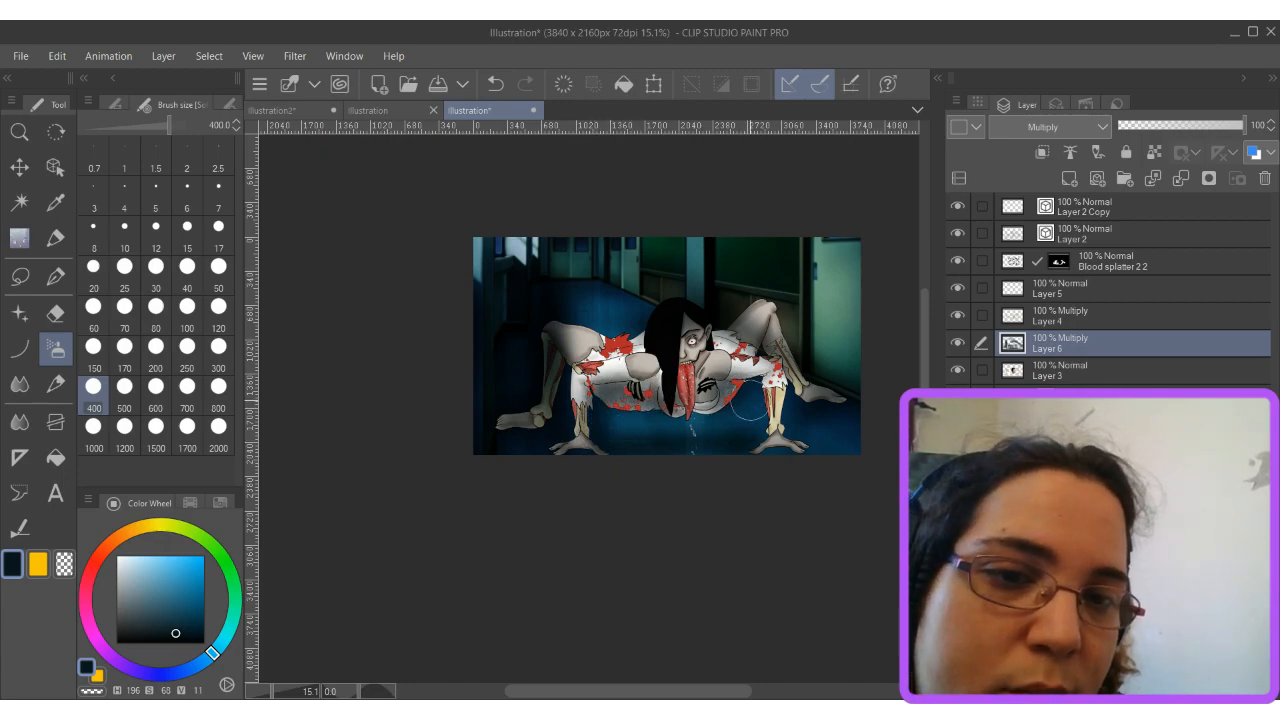
{"action": "mouse_move", "coordinate": [758, 385]}
{"action": "left_mouse_down"}
{"action": "mouse_move", "coordinate": [761, 443]}
{"action": "mouse_move", "coordinate": [822, 420]}
{"action": "left_mouse_up"}
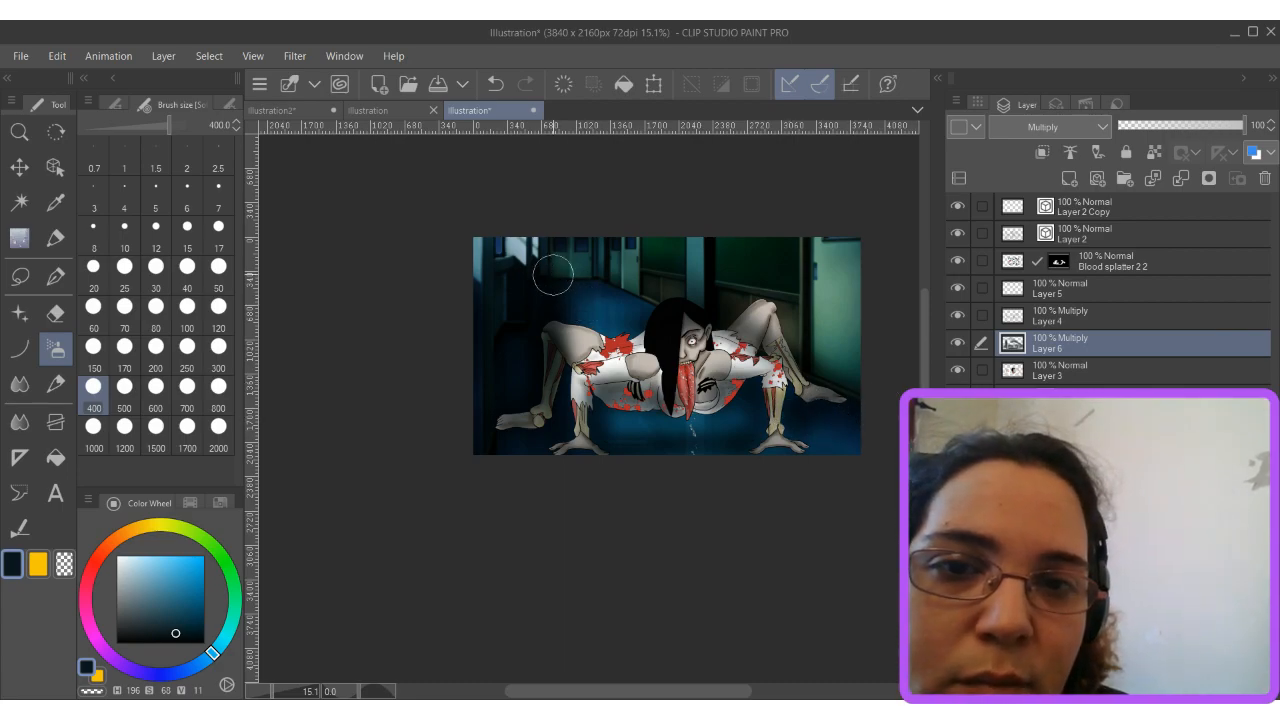
{"action": "mouse_move", "coordinate": [661, 231]}
{"action": "left_mouse_down"}
{"action": "mouse_move", "coordinate": [623, 257]}
{"action": "mouse_move", "coordinate": [643, 234]}
{"action": "mouse_move", "coordinate": [703, 294]}
{"action": "mouse_move", "coordinate": [729, 222]}
{"action": "mouse_move", "coordinate": [746, 266]}
{"action": "mouse_move", "coordinate": [770, 280]}
{"action": "mouse_move", "coordinate": [814, 258]}
{"action": "mouse_move", "coordinate": [816, 339]}
{"action": "mouse_move", "coordinate": [824, 245]}
{"action": "mouse_move", "coordinate": [844, 350]}
{"action": "mouse_move", "coordinate": [851, 203]}
{"action": "left_mouse_up"}
{"action": "mouse_move", "coordinate": [505, 314]}
{"action": "left_mouse_down"}
{"action": "mouse_move", "coordinate": [506, 361]}
{"action": "mouse_move", "coordinate": [547, 314]}
{"action": "left_mouse_up"}
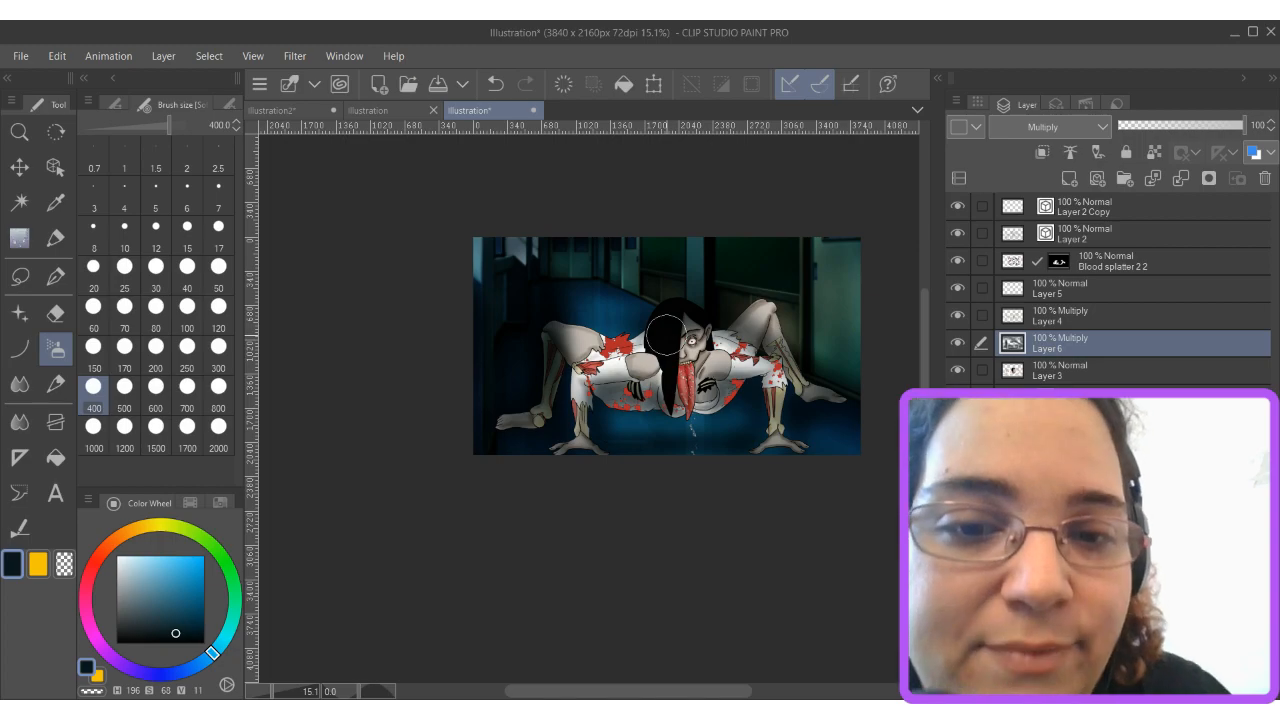
Check what Layer 2 Copy contributes by toggling its visibility, and delete that layer.
{"action": "scroll", "coordinate": [662, 337], "scroll_direction": "up", "scroll_amount": 3}
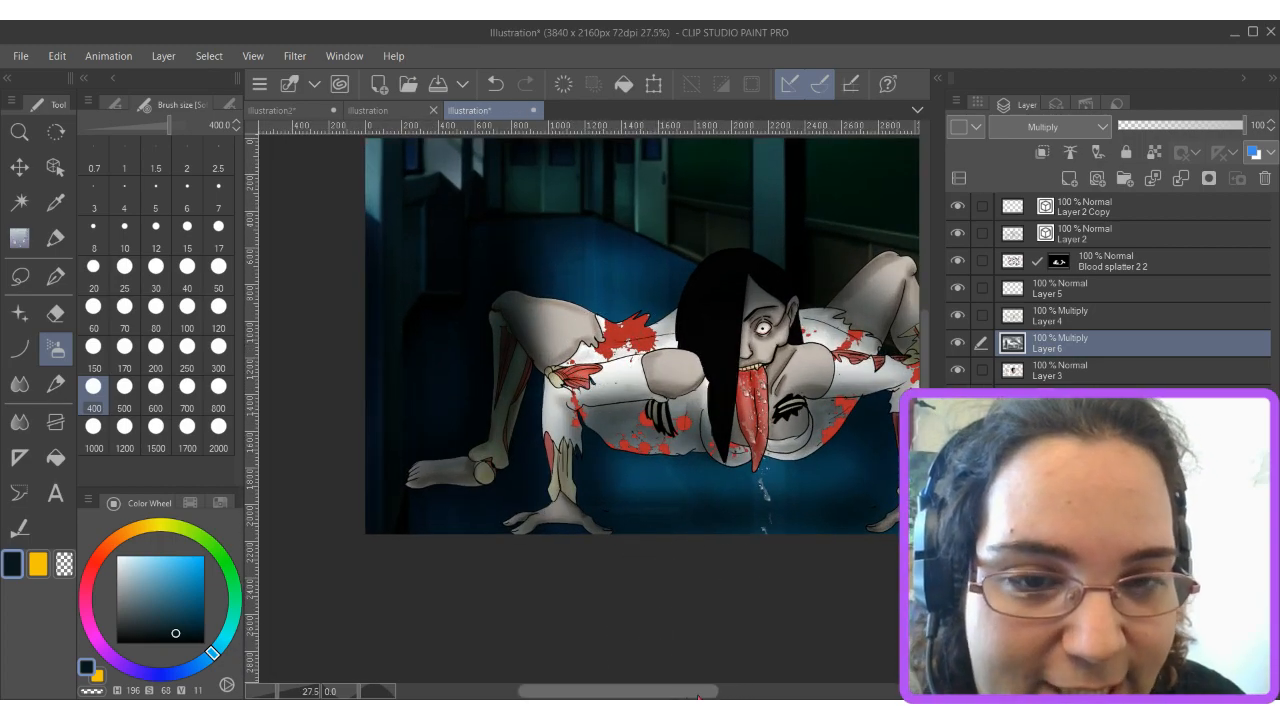
{"action": "scroll", "coordinate": [690, 410], "scroll_direction": "down", "scroll_amount": 3}
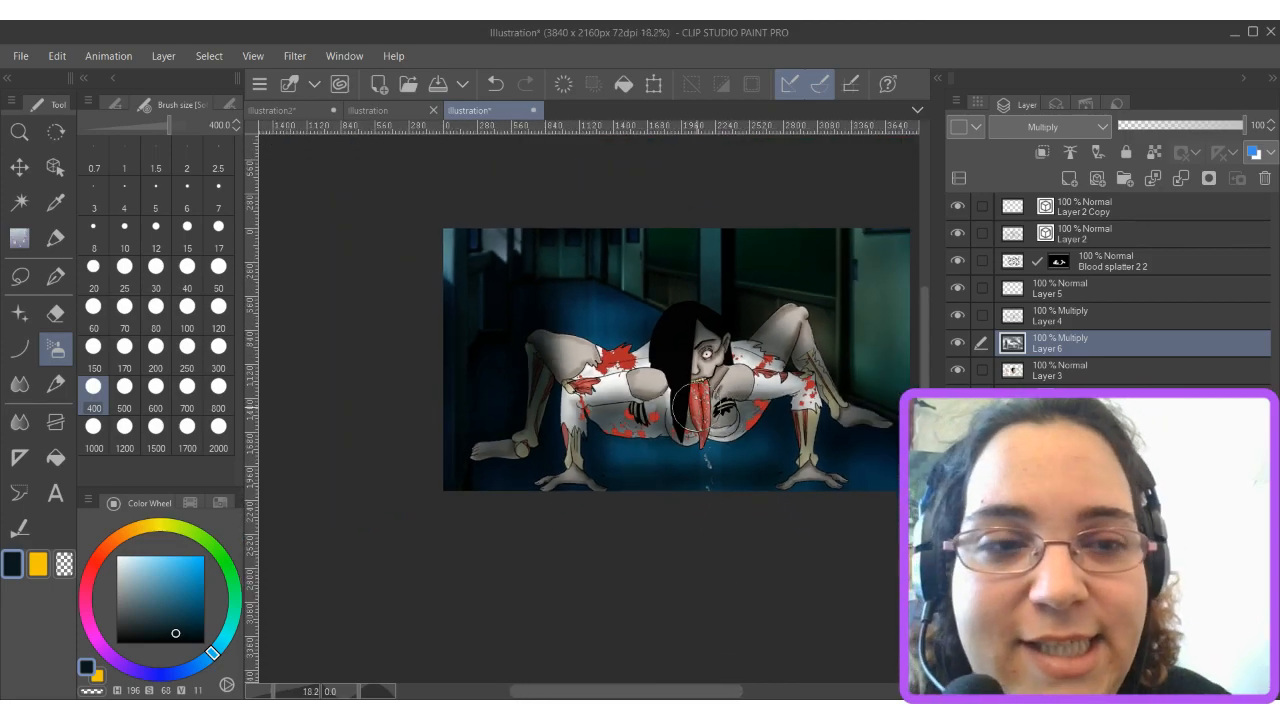
{"action": "left_click_drag", "start_coordinate": [688, 407], "coordinate": [553, 401]}
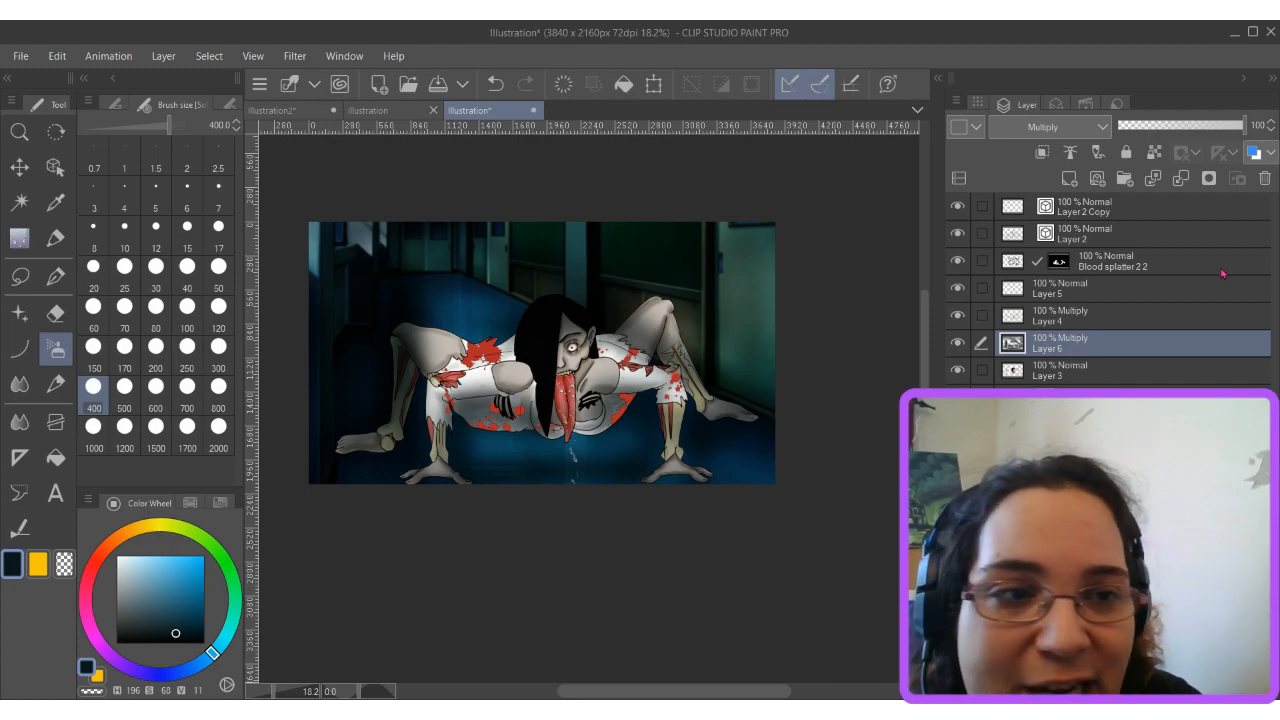
{"action": "left_click", "coordinate": [1110, 212]}
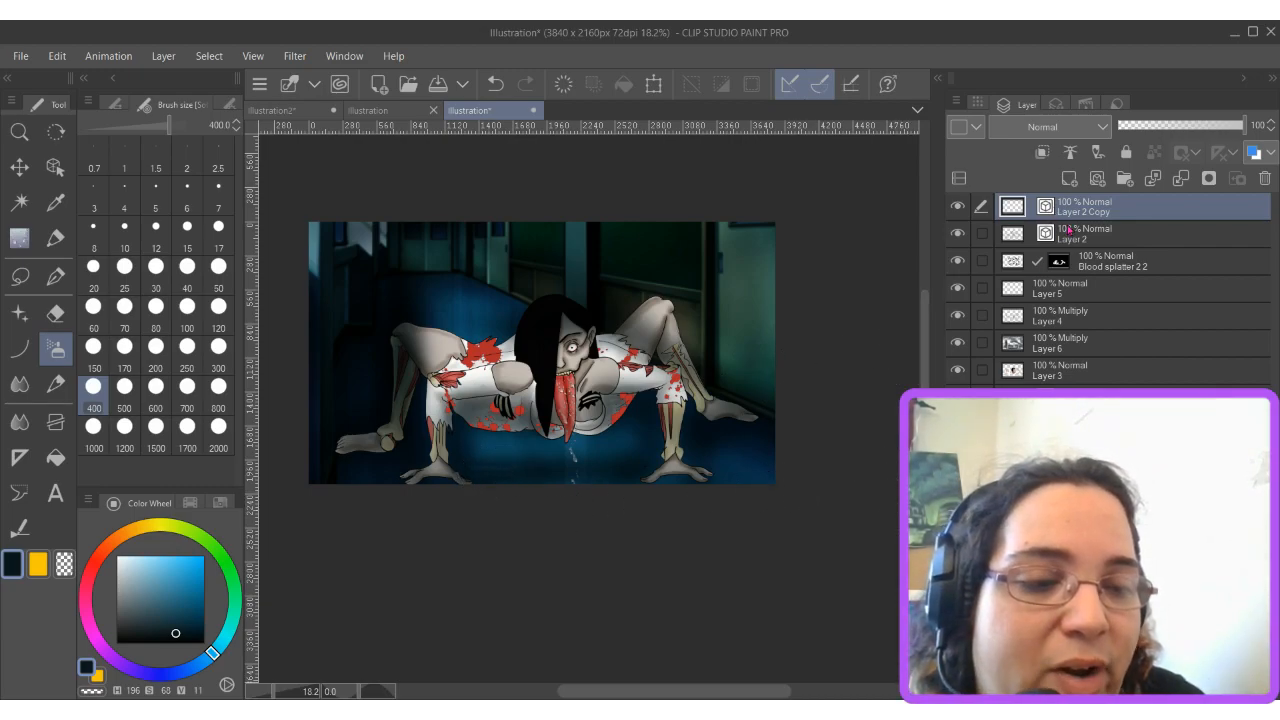
{"action": "left_click", "coordinate": [958, 206]}
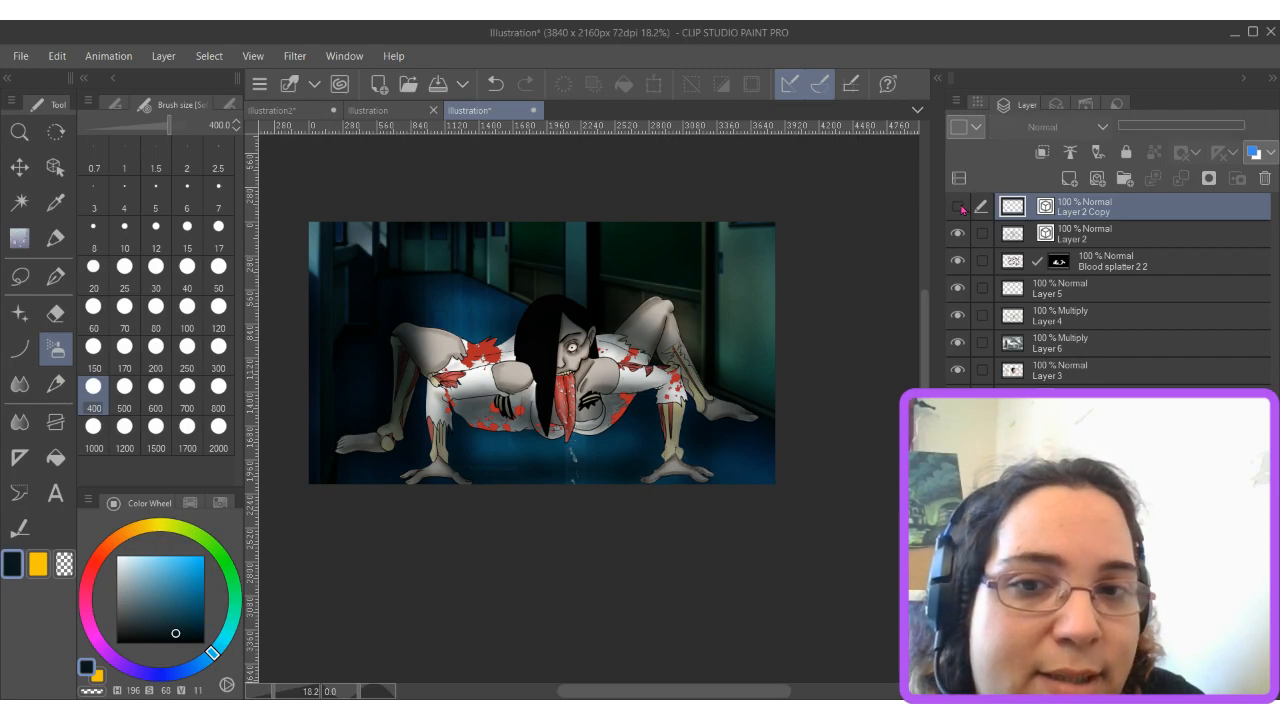
{"action": "left_click", "coordinate": [960, 207]}
{"action": "left_click", "coordinate": [960, 207]}
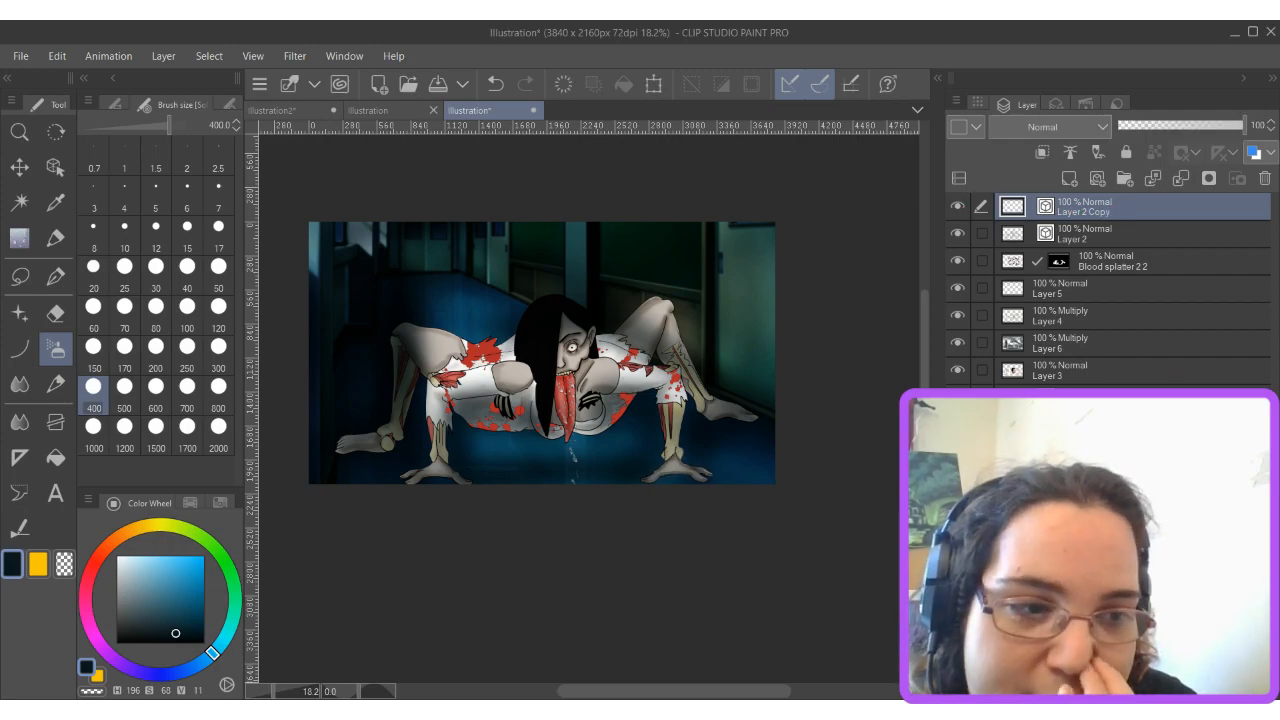
{"action": "key", "text": "ctrl+z"}
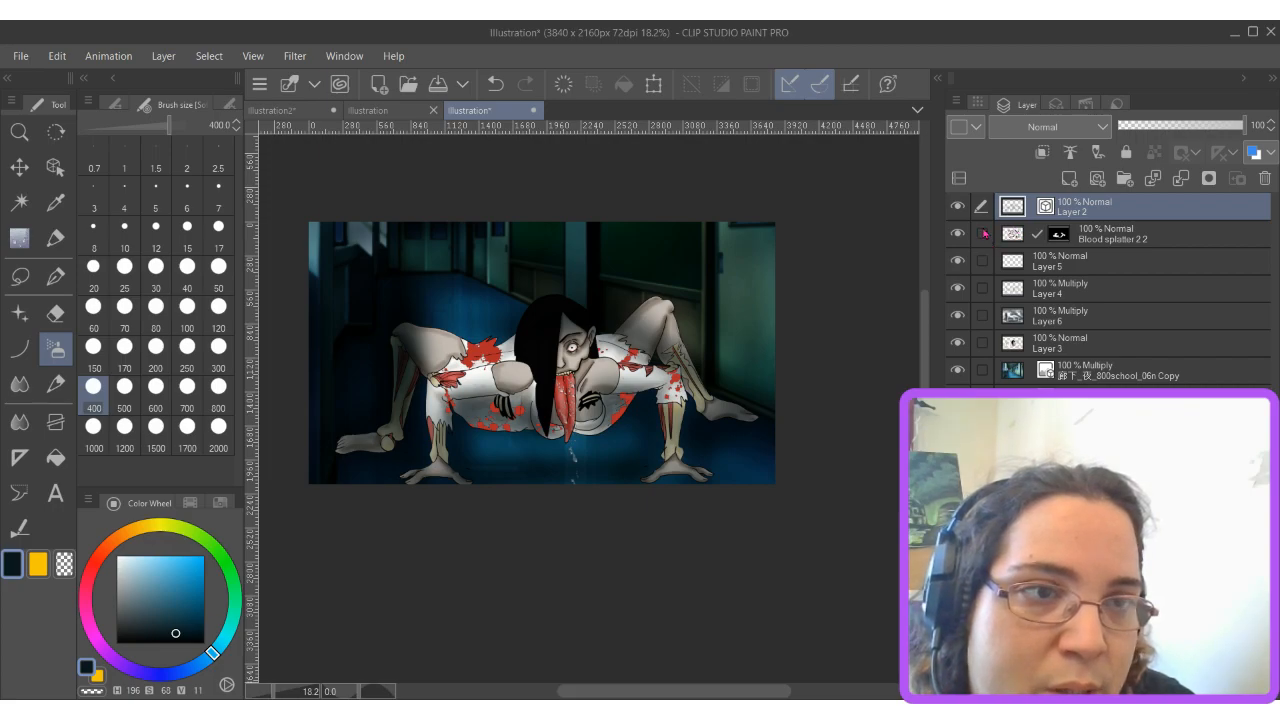
Try to merge the visible artwork into a new layer with the corridor background still shown, and undo the merge.
{"action": "left_click_drag", "start_coordinate": [985, 230], "coordinate": [984, 343]}
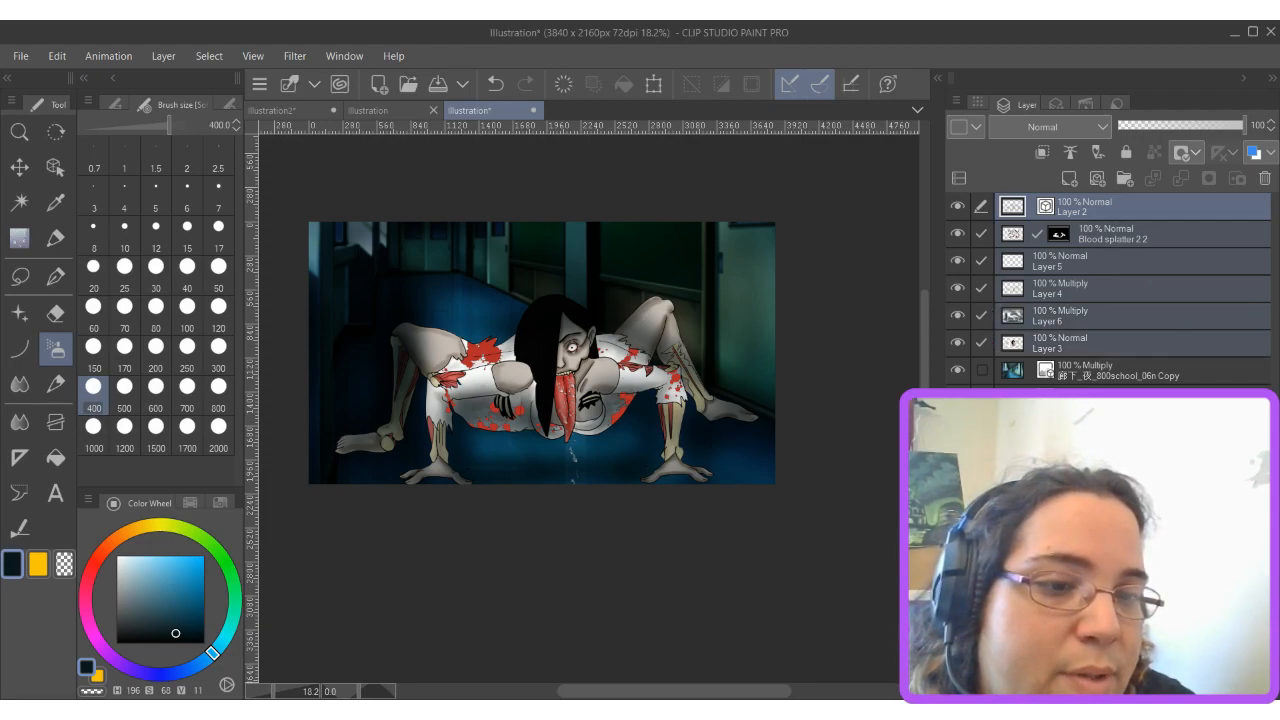
{"action": "key", "text": "ctrl+shift+alt+e"}
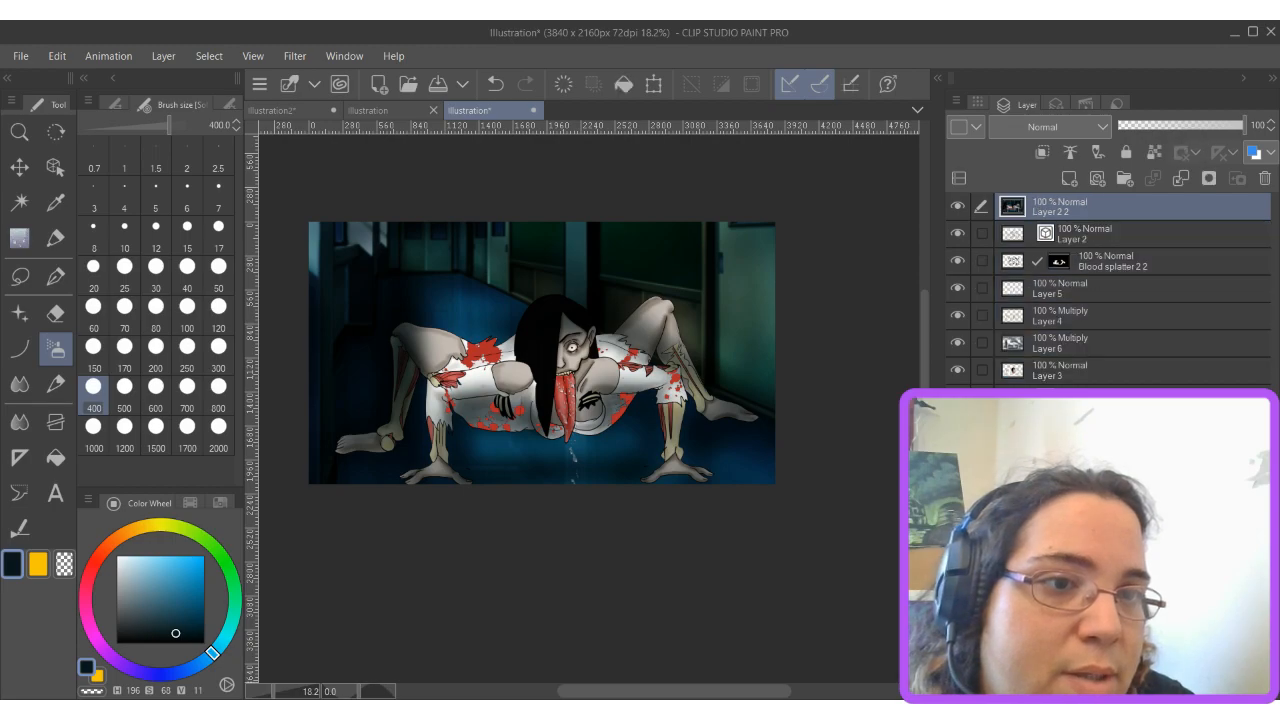
{"action": "left_click", "coordinate": [962, 208]}
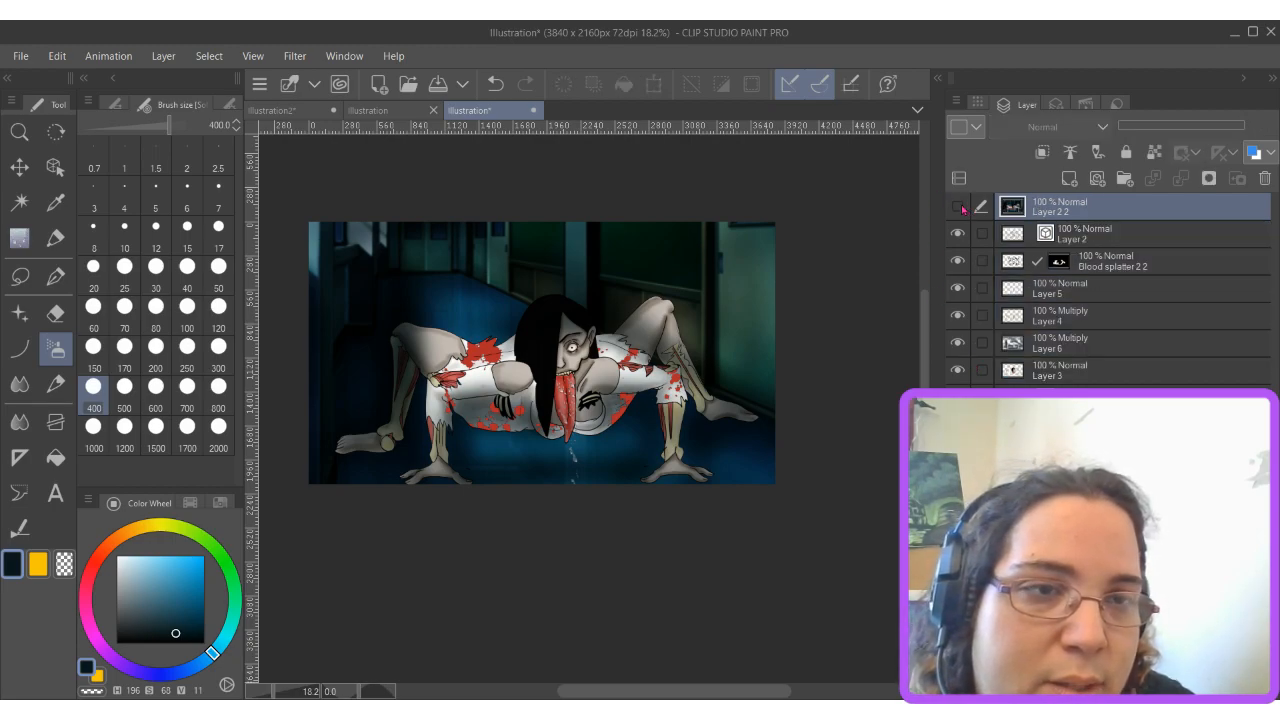
{"action": "left_click", "coordinate": [958, 206]}
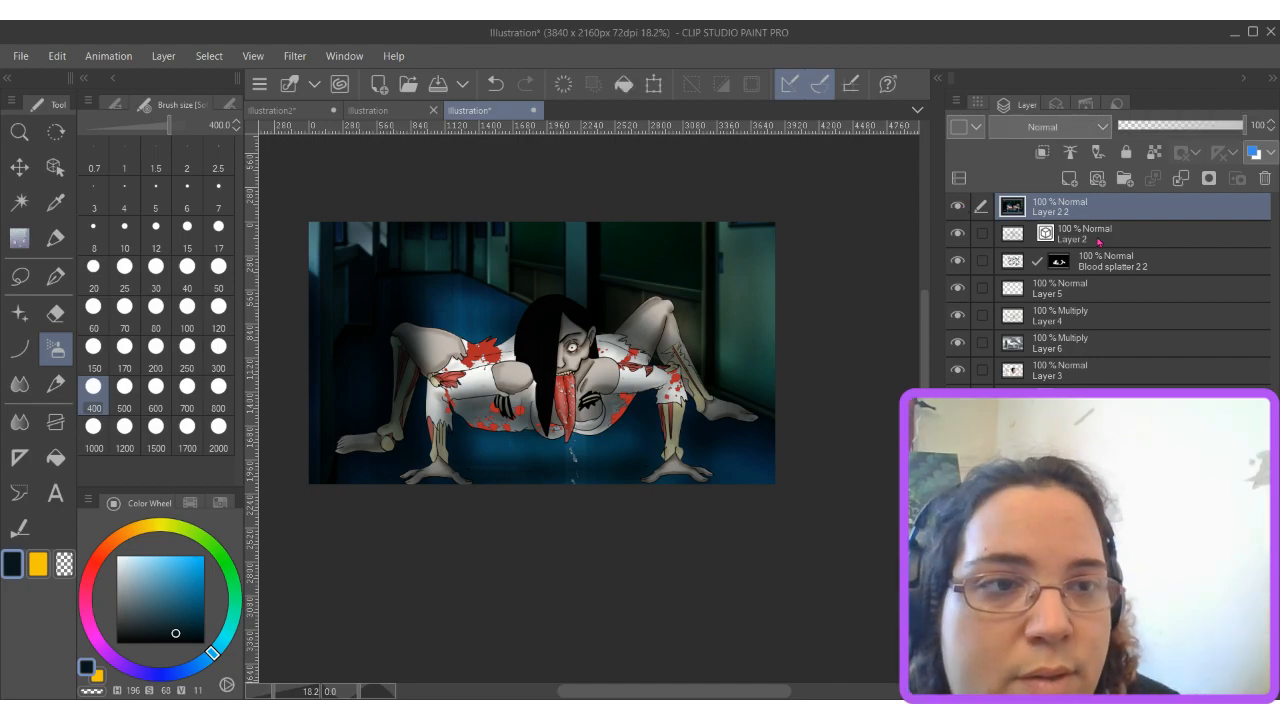
{"action": "key", "text": "ctrl+z"}
Hide the corridor background and Layer 6, and merge the visible figure layers into a new layer on top.
{"action": "left_click", "coordinate": [958, 370]}
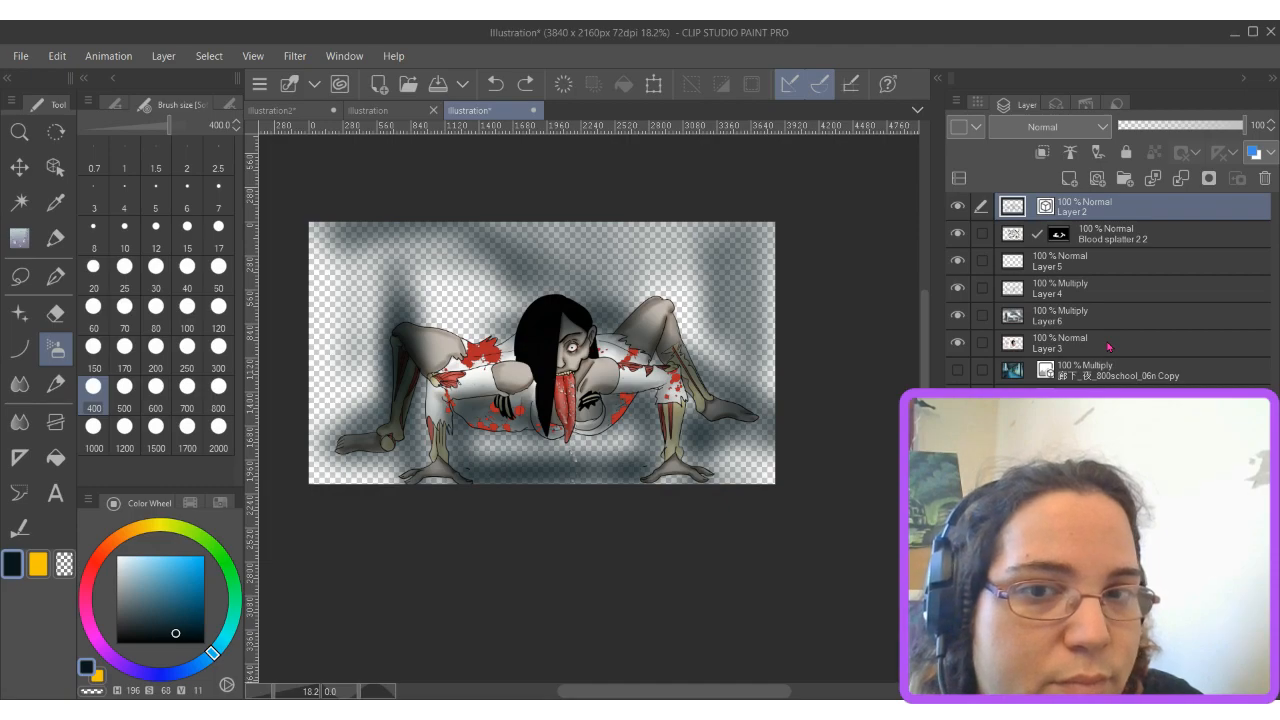
{"action": "left_click", "coordinate": [958, 316]}
{"action": "left_click", "coordinate": [957, 317]}
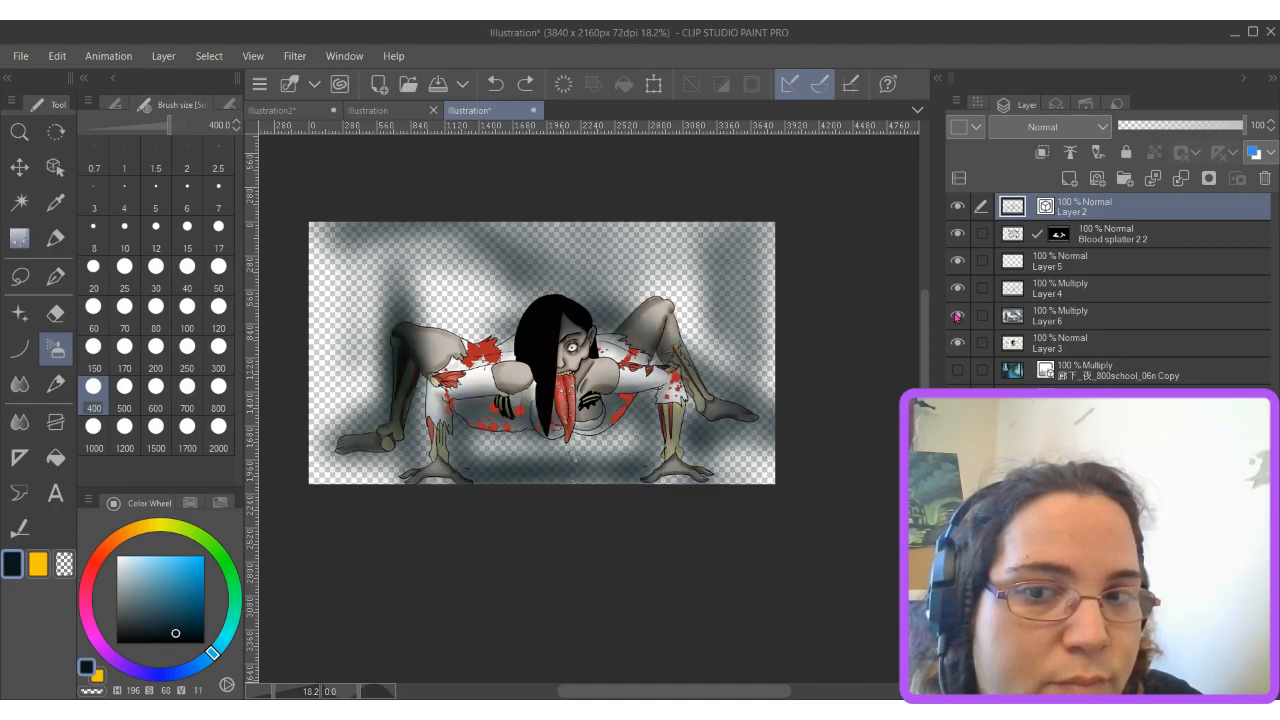
{"action": "left_click", "coordinate": [957, 316]}
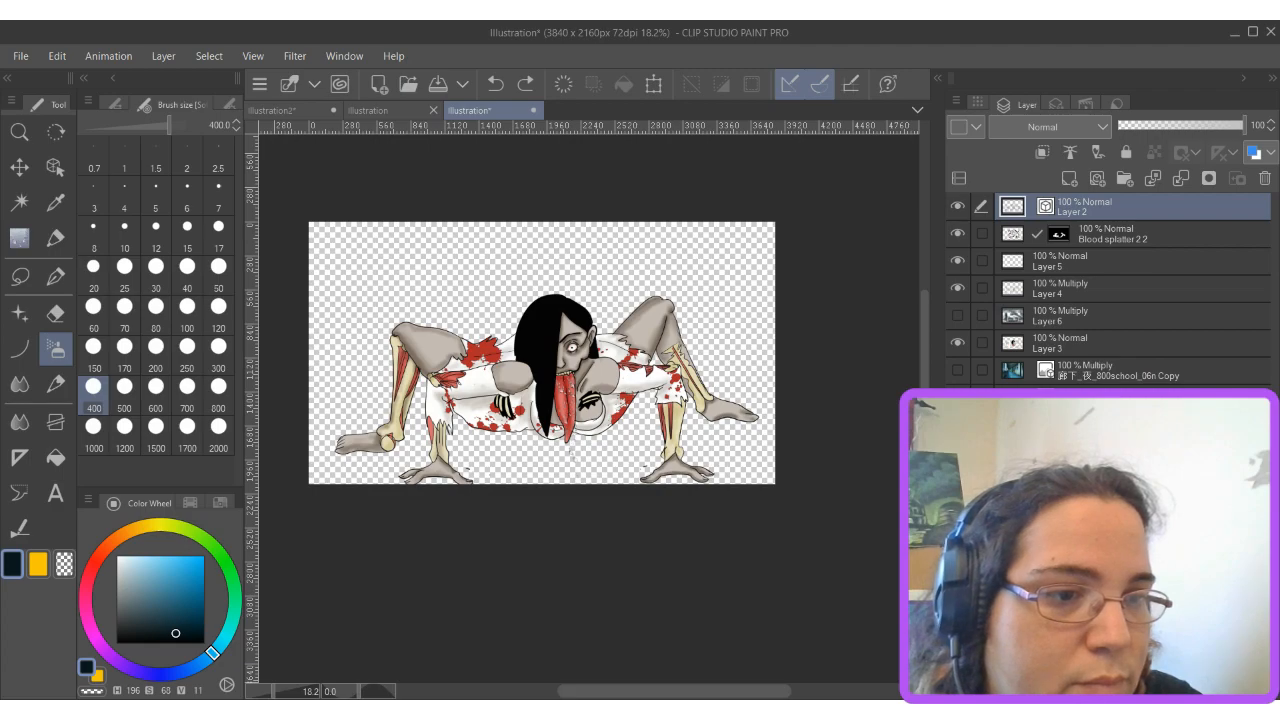
{"action": "key", "text": "ctrl+shift+alt+e"}
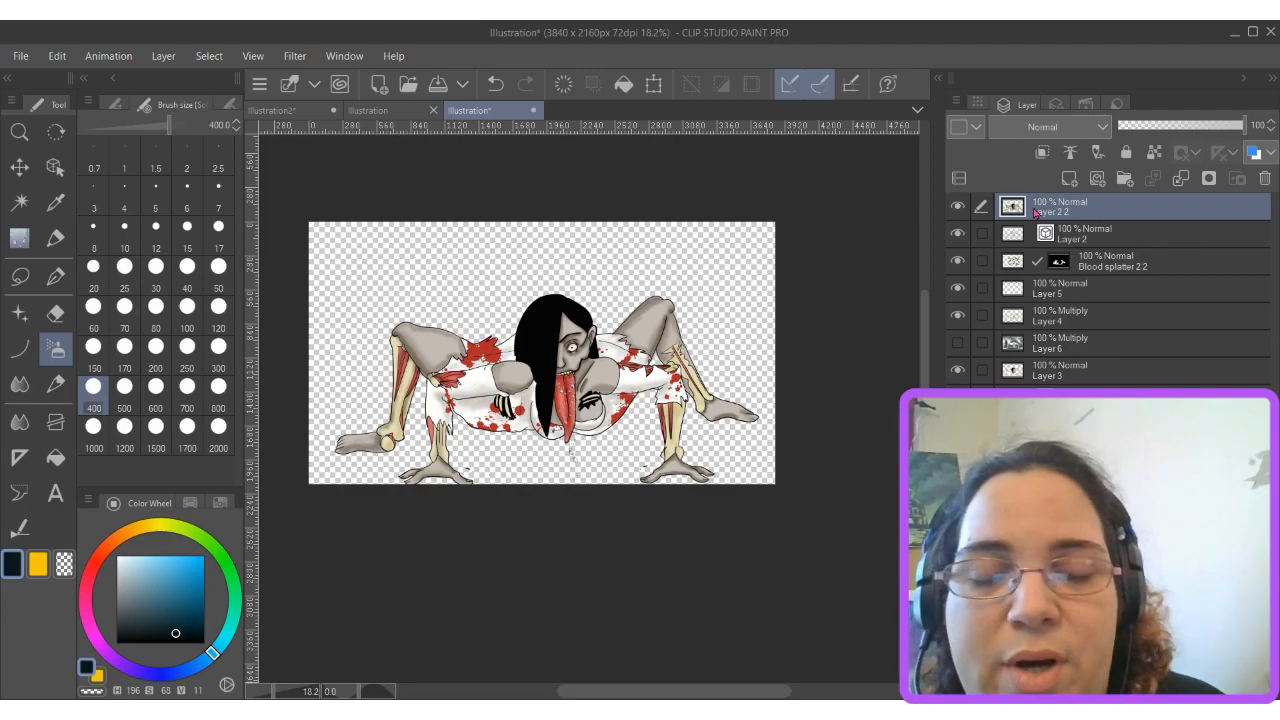
Compare the merged figure against the corridor background with and without the Layer 6 shading.
{"action": "left_click", "coordinate": [957, 425]}
{"action": "left_click", "coordinate": [957, 425]}
{"action": "left_click", "coordinate": [957, 425]}
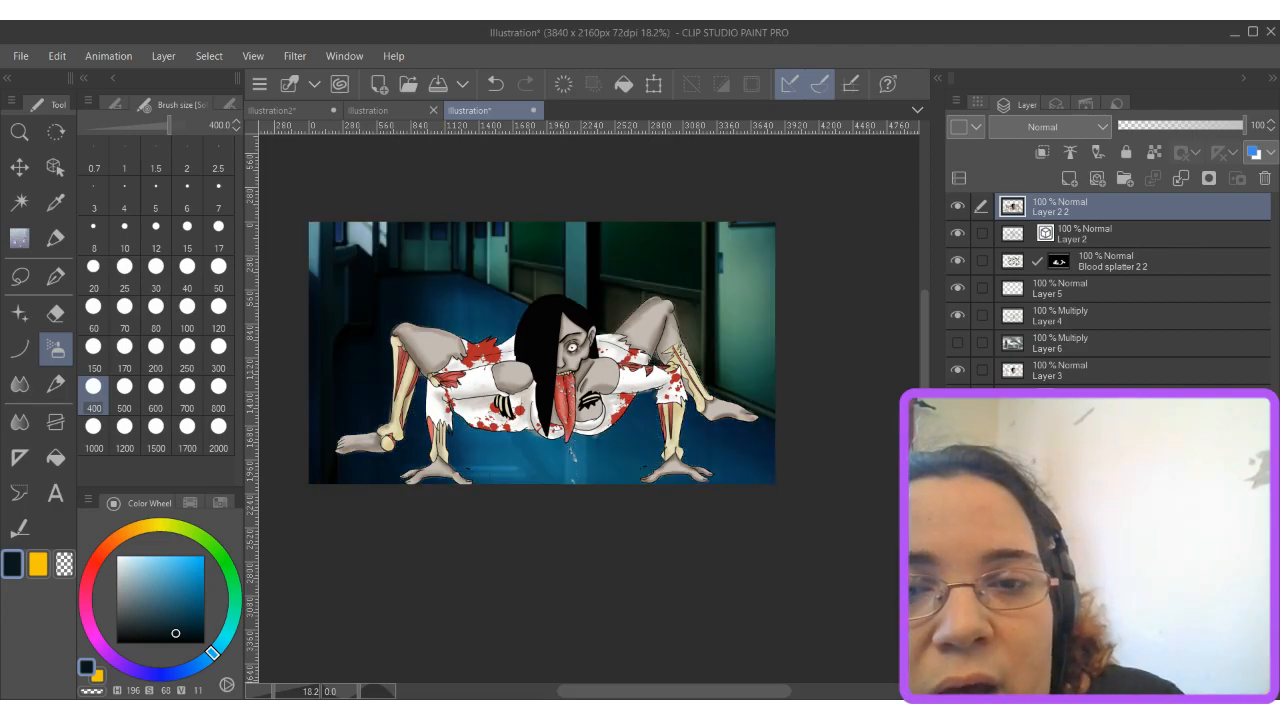
{"action": "left_click", "coordinate": [957, 342]}
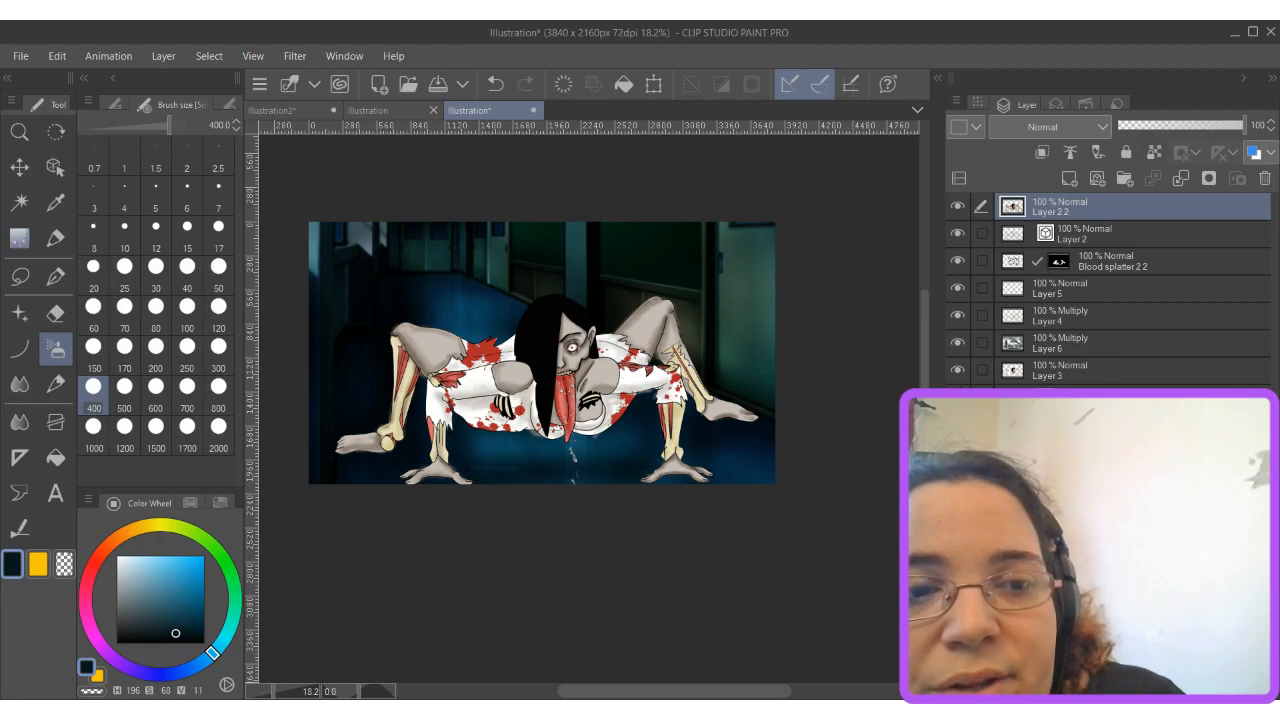
{"action": "left_click", "coordinate": [957, 425]}
{"action": "left_click", "coordinate": [957, 342]}
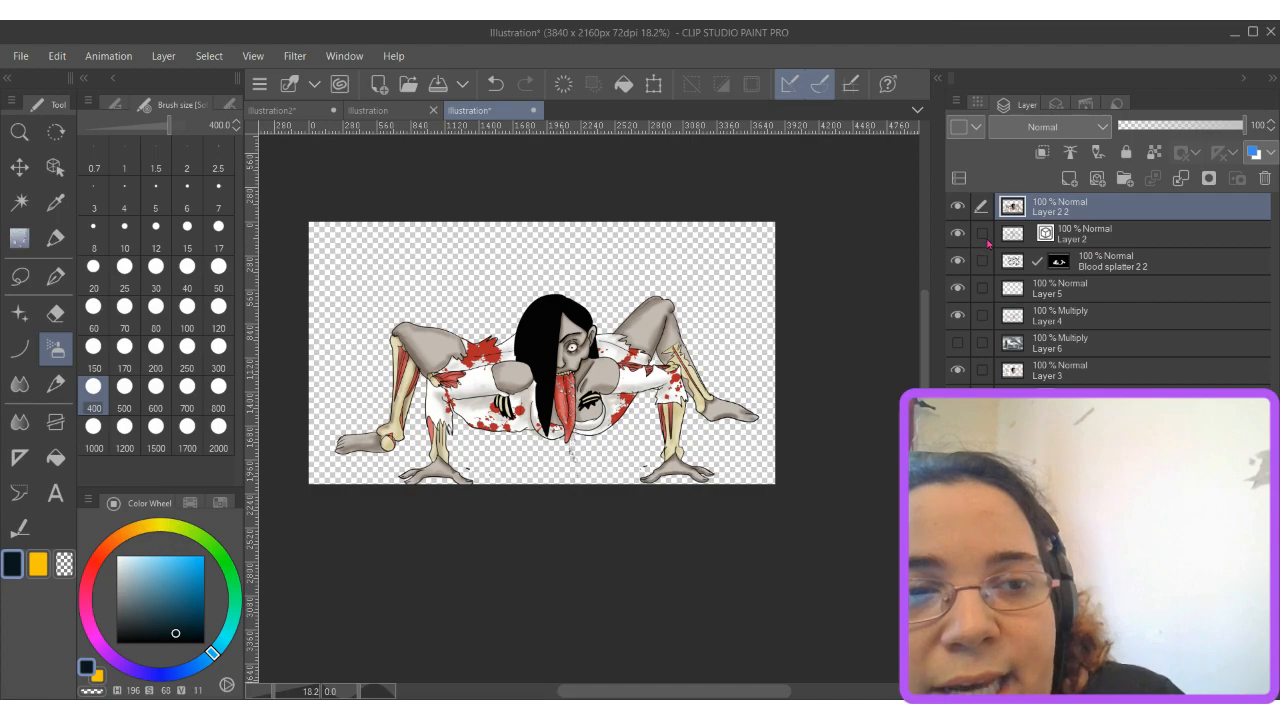
Hide the original figure layers from Layer 2 down to Layer 3, leaving only the merged figure layer shown.
{"action": "left_click", "coordinate": [1110, 321]}
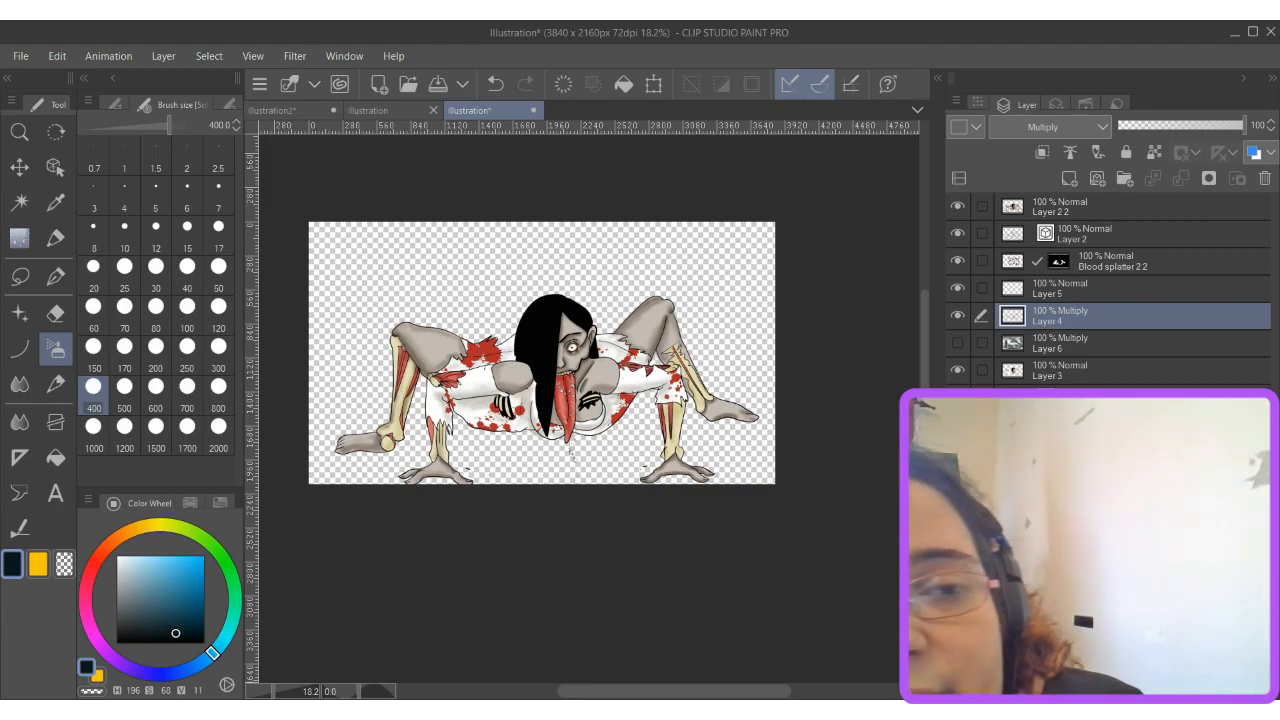
{"action": "left_click_drag", "start_coordinate": [960, 234], "coordinate": [1022, 368]}
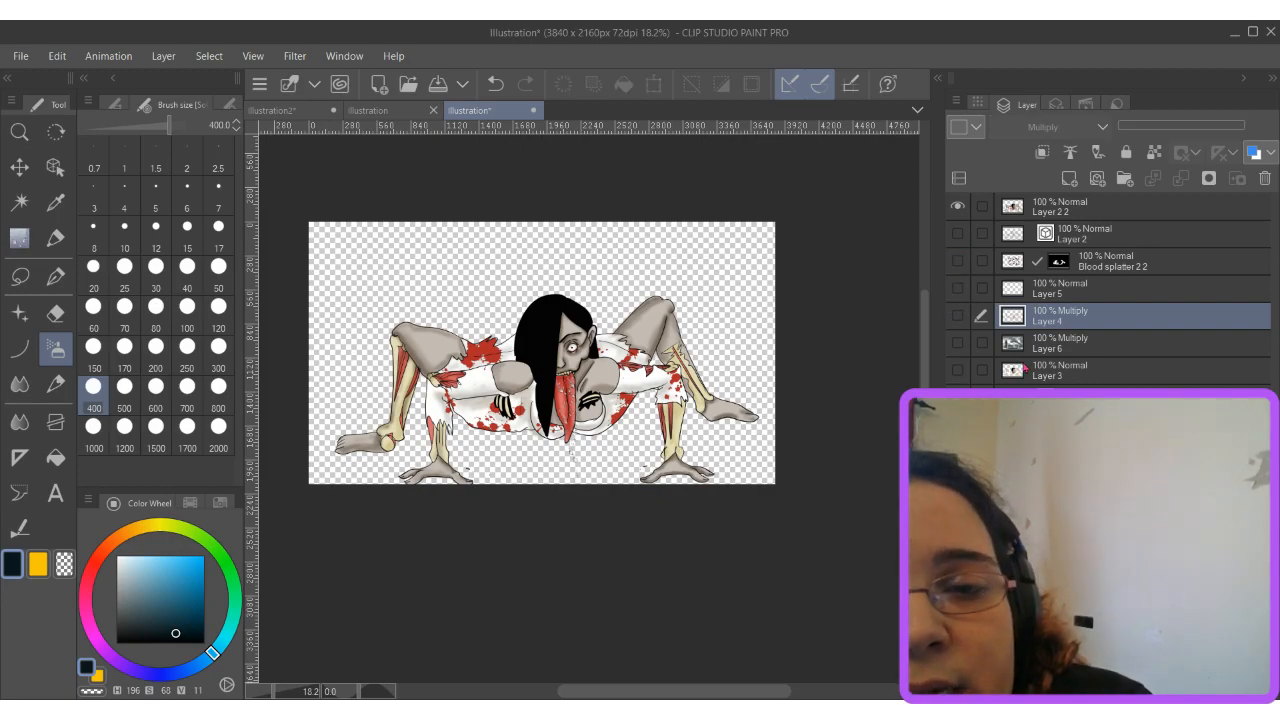
{"action": "left_click", "coordinate": [956, 207]}
{"action": "left_click", "coordinate": [956, 207]}
{"action": "left_click", "coordinate": [956, 207]}
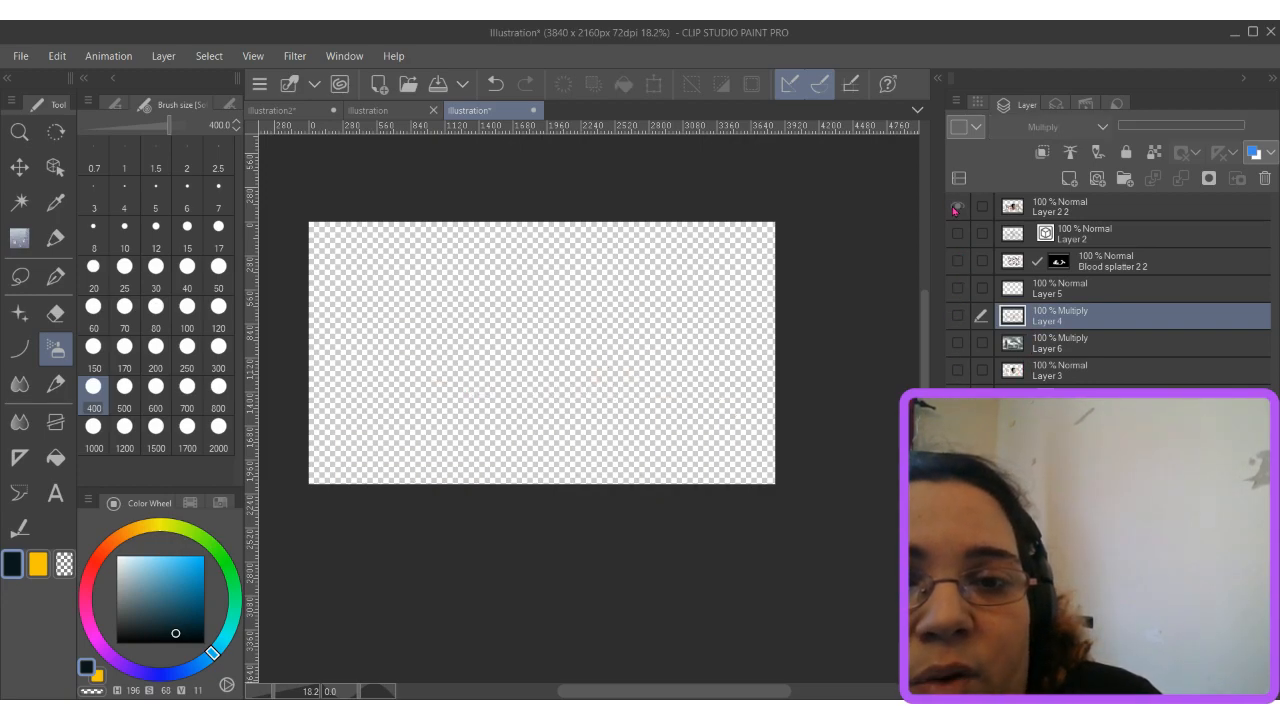
{"action": "left_click", "coordinate": [956, 208]}
Select the merged figure layer, Layer 2 2, and flip its artwork vertically.
{"action": "left_click", "coordinate": [1030, 207]}
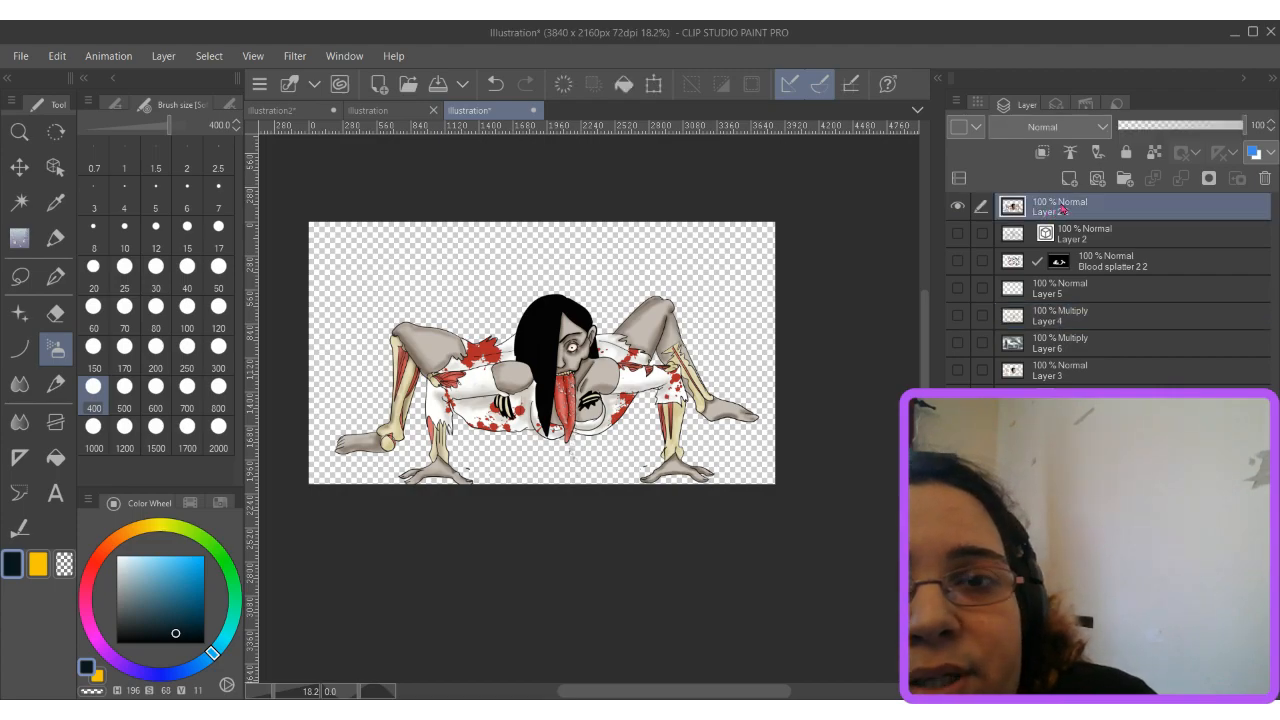
{"action": "left_click", "coordinate": [653, 83]}
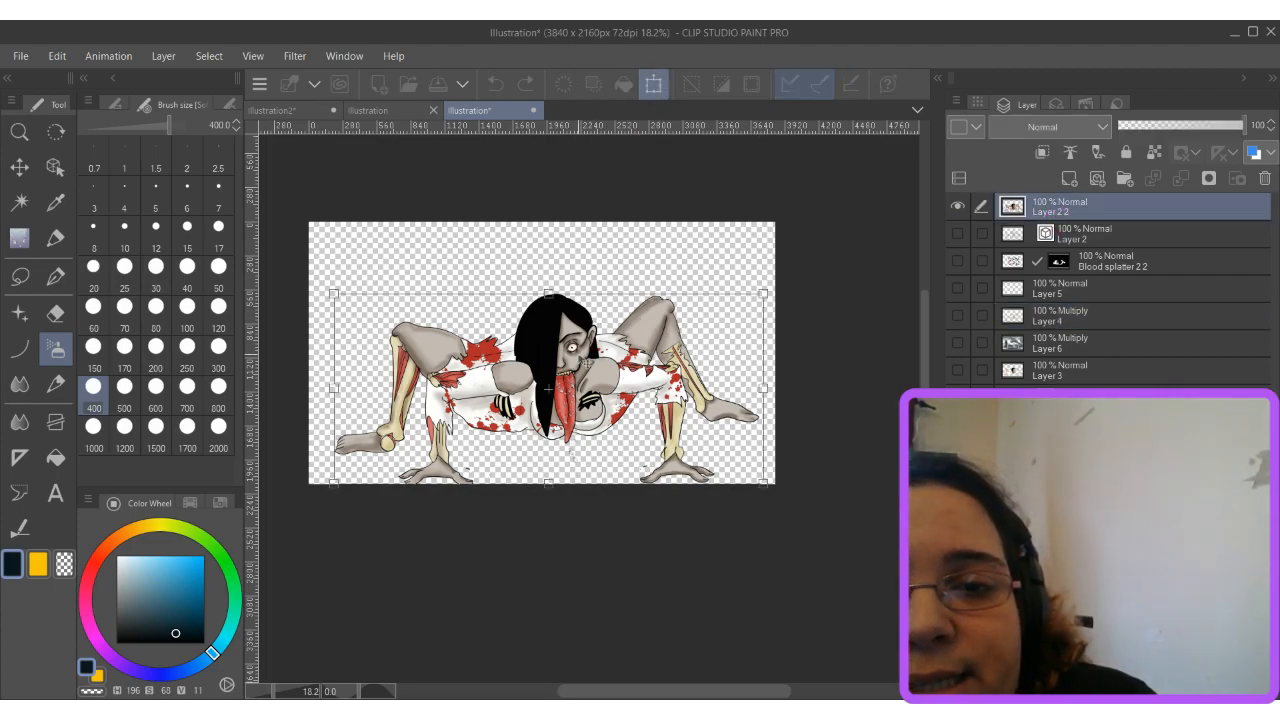
{"action": "left_click", "coordinate": [692, 593]}
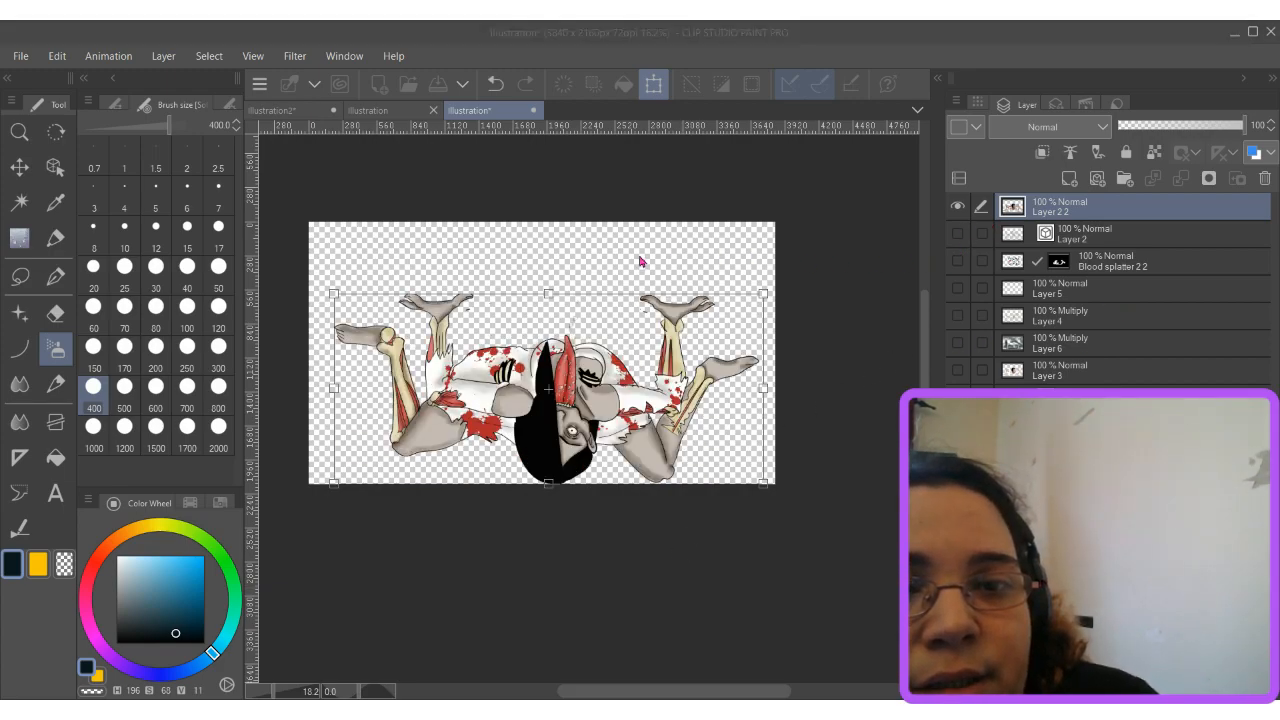
{"action": "key", "text": "Return"}
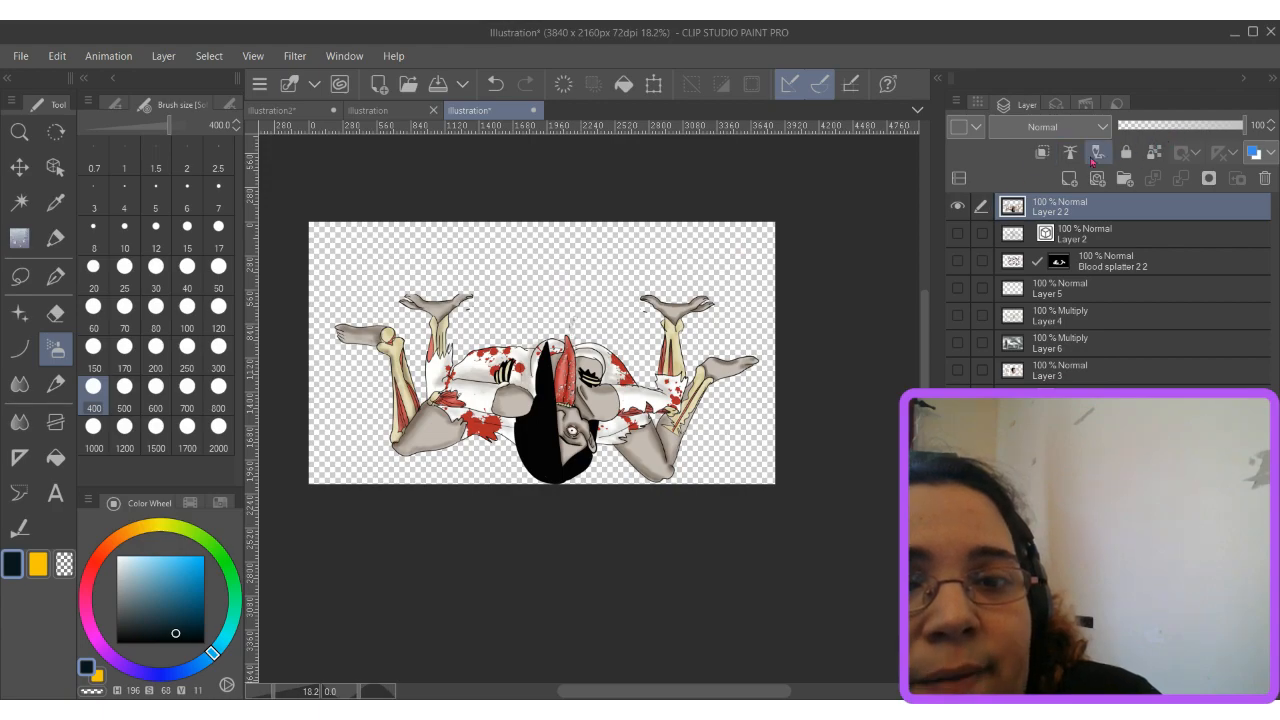
Lower the flipped figure layer's opacity to 35%.
{"action": "left_click_drag", "start_coordinate": [1172, 127], "coordinate": [1178, 127]}
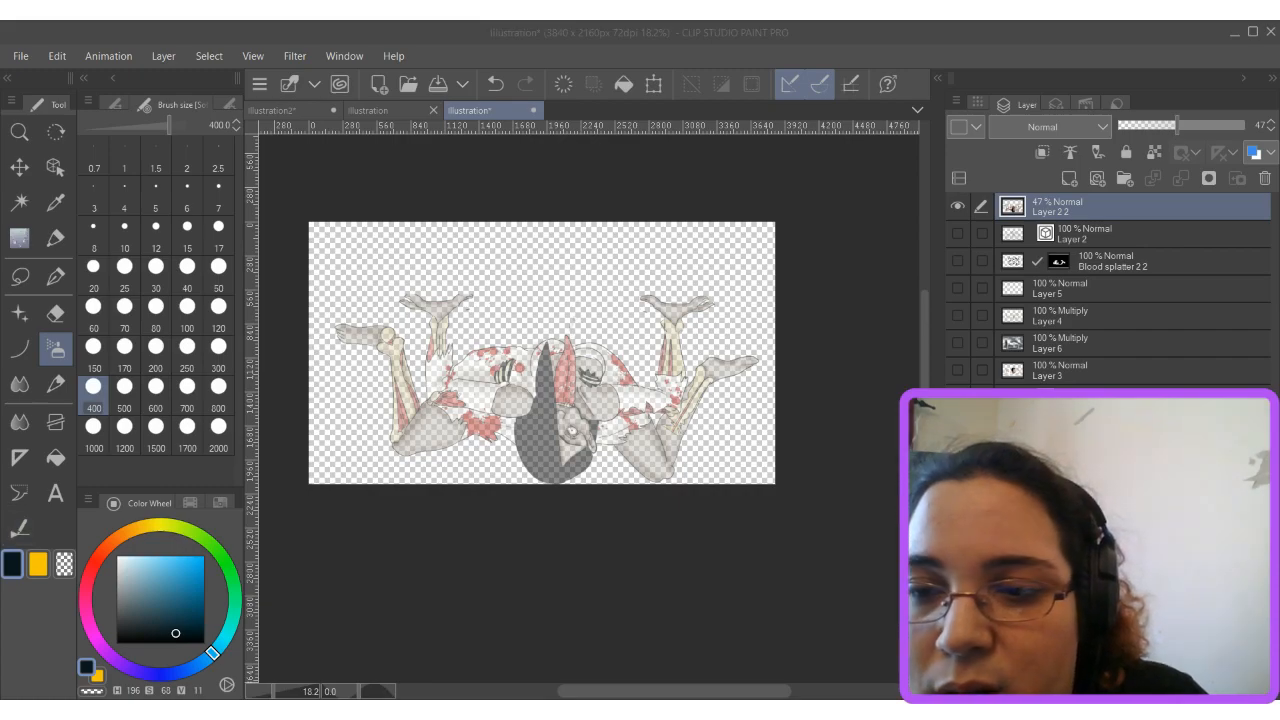
{"action": "left_click", "coordinate": [22, 622]}
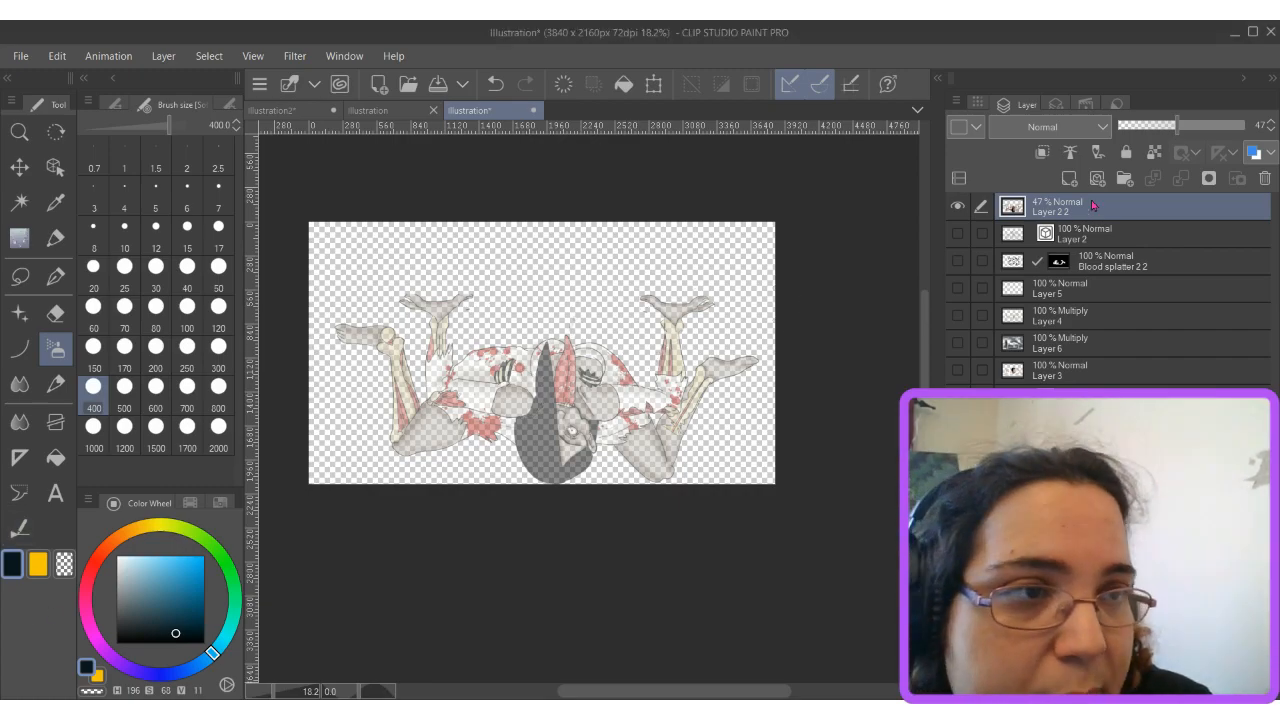
{"action": "left_click_drag", "start_coordinate": [1176, 126], "coordinate": [1153, 131]}
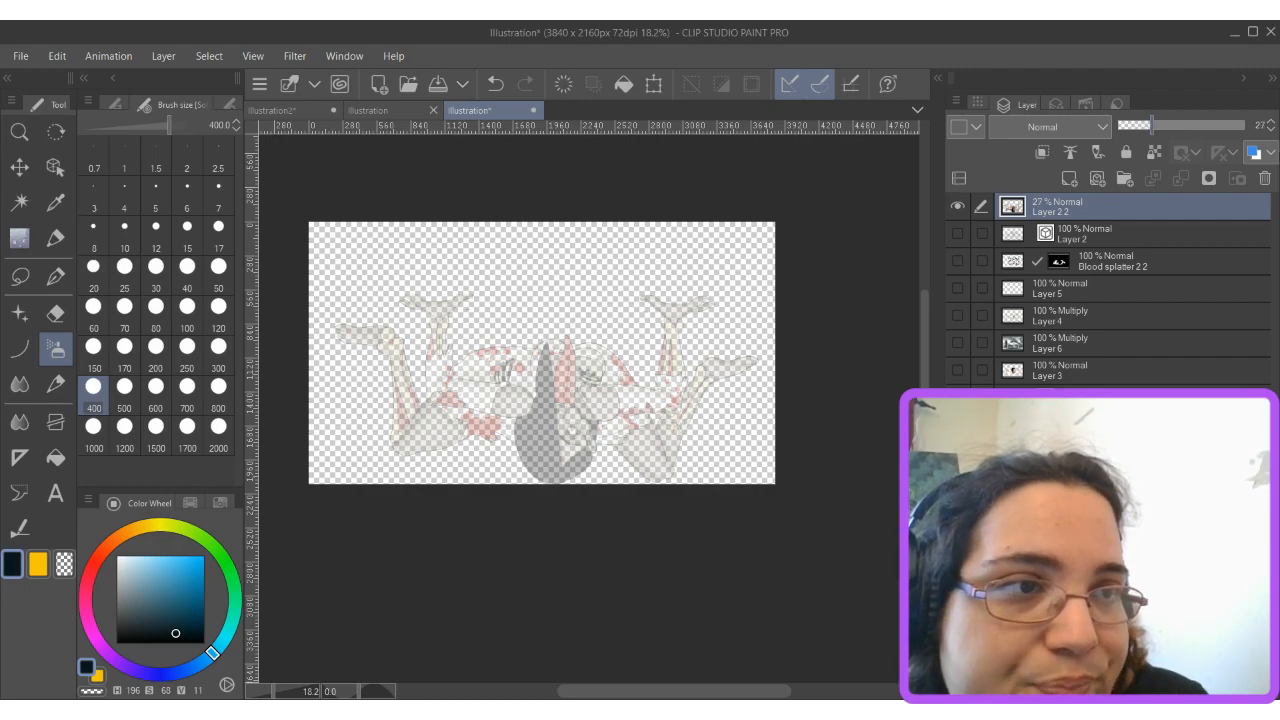
{"action": "left_click", "coordinate": [1270, 122]}
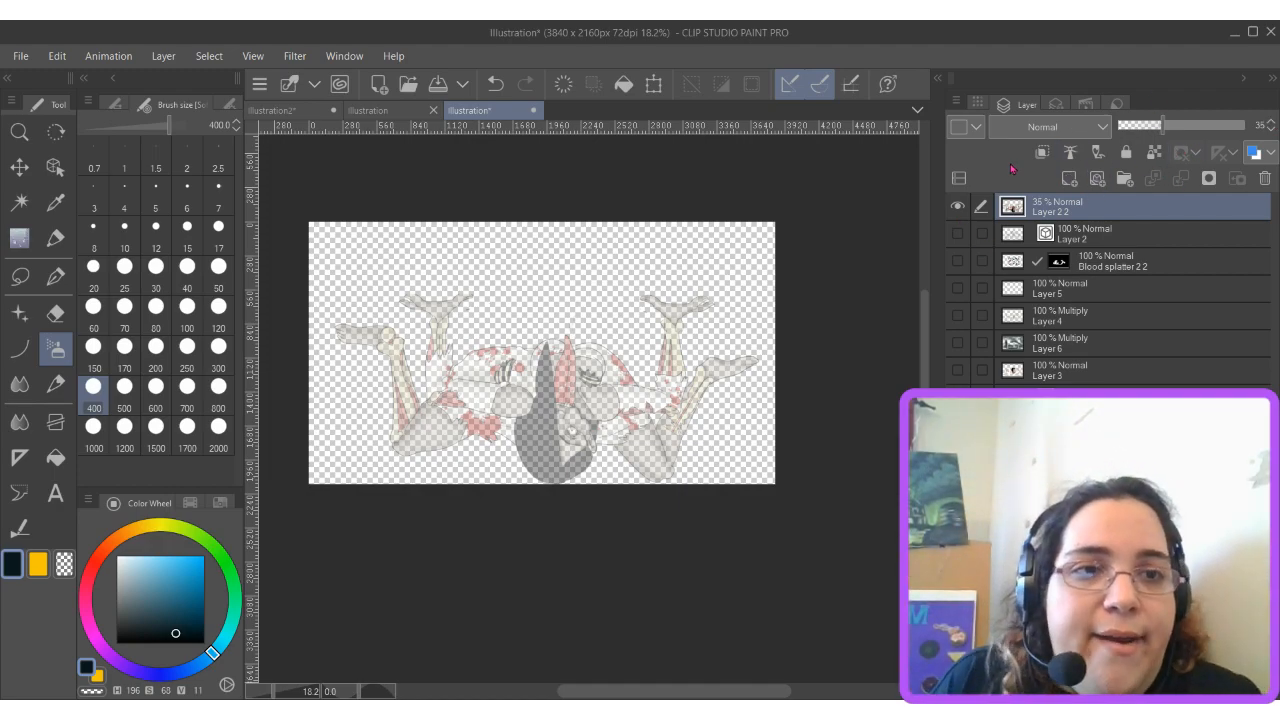
Show the original figure layers from Layer 2 down to Layer 3 and the corridor background again.
{"action": "left_click", "coordinate": [957, 233]}
{"action": "left_click", "coordinate": [957, 261]}
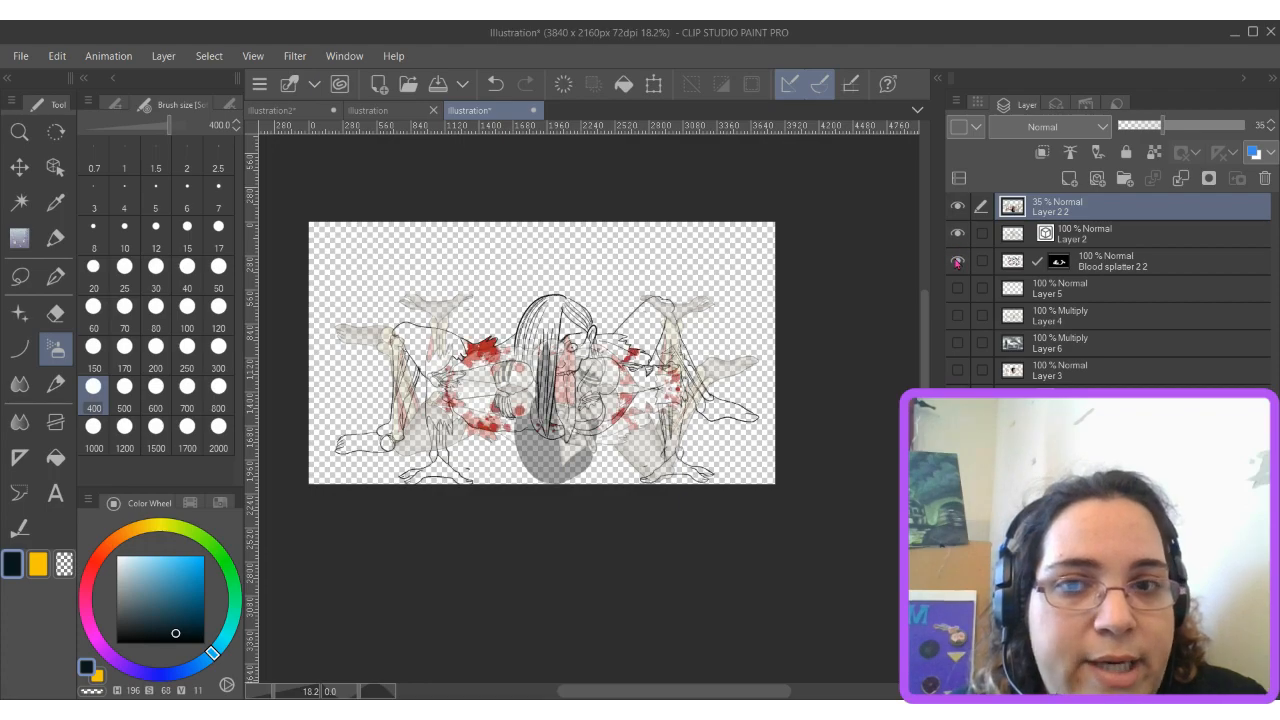
{"action": "left_click_drag", "start_coordinate": [957, 288], "coordinate": [957, 370]}
Transform the flipped copy, moving it below the figure and rotating it counterclockwise to follow the slope of the limbs.
{"action": "key", "text": "ctrl+t"}
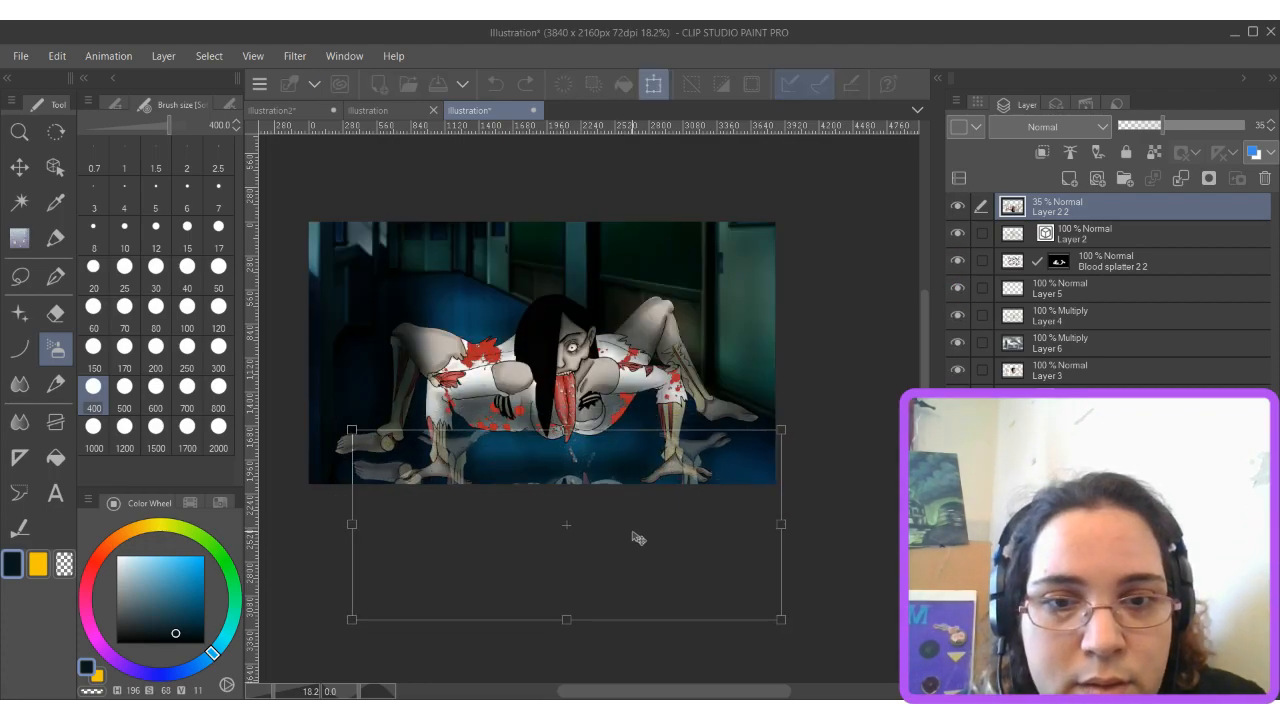
{"action": "left_click_drag", "start_coordinate": [634, 536], "coordinate": [633, 500]}
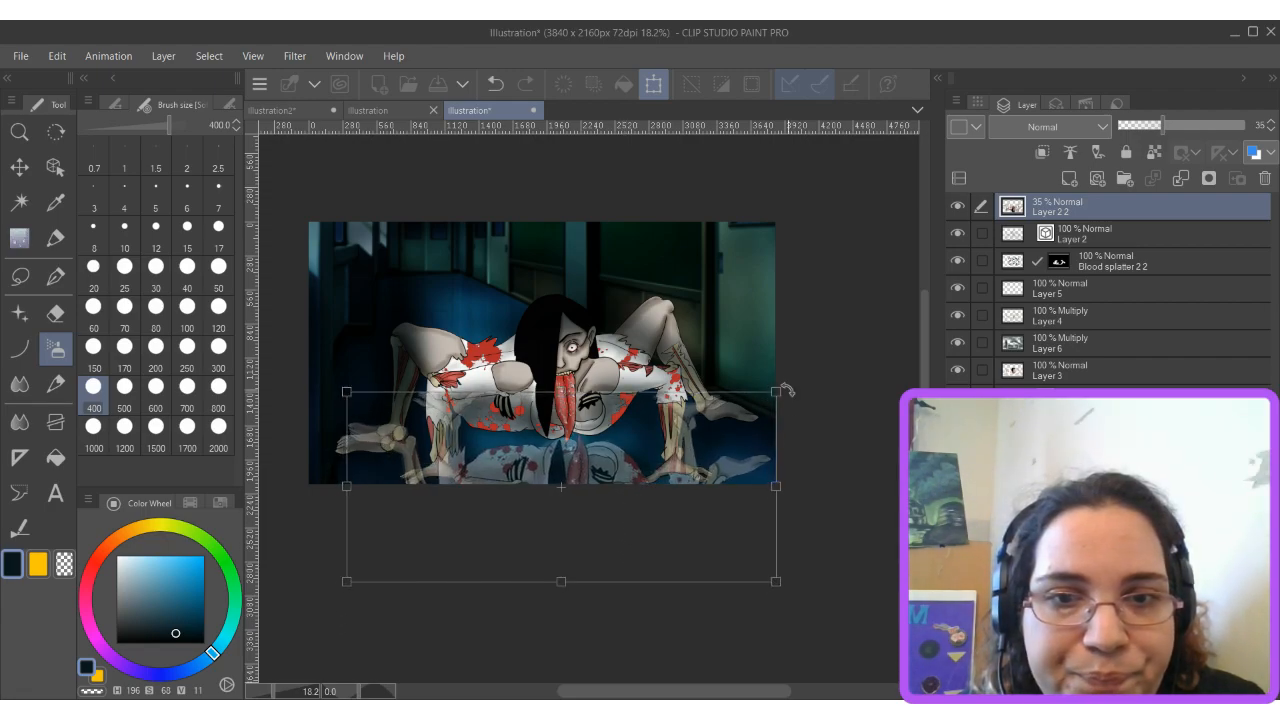
{"action": "left_click_drag", "start_coordinate": [758, 358], "coordinate": [719, 338]}
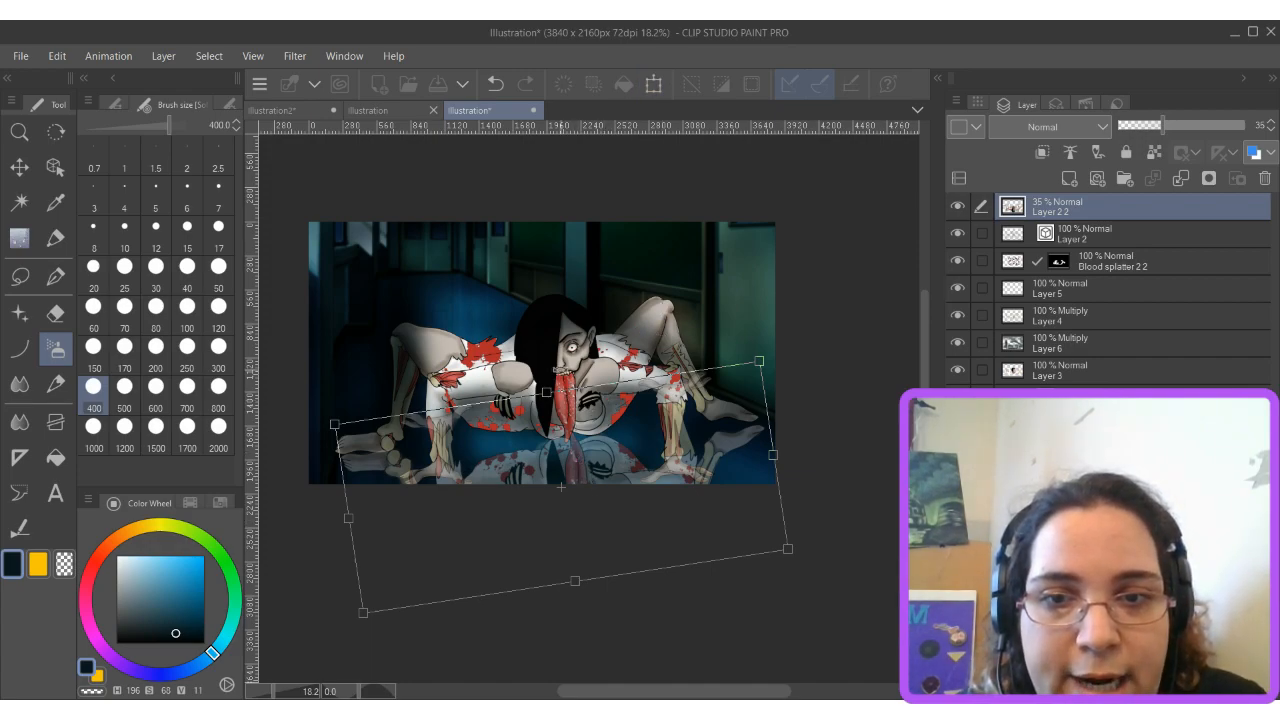
{"action": "left_click_drag", "start_coordinate": [545, 395], "coordinate": [547, 394]}
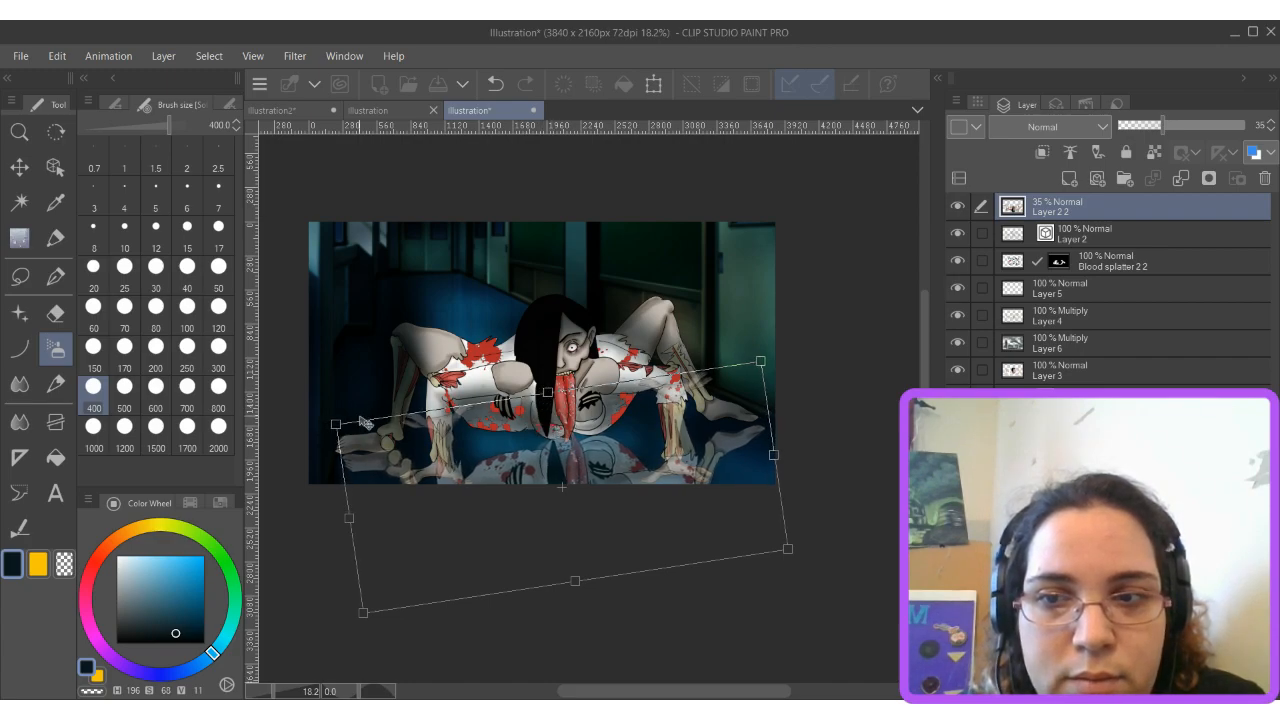
Distort the flipped copy's upper corners so the reflection lines up with the figure's feet and body, and apply the transformation.
{"action": "left_click_drag", "start_coordinate": [338, 428], "coordinate": [414, 449]}
{"action": "mouse_move", "coordinate": [588, 478]}
{"action": "left_mouse_down"}
{"action": "mouse_move", "coordinate": [584, 513]}
{"action": "mouse_move", "coordinate": [615, 528]}
{"action": "mouse_move", "coordinate": [609, 477]}
{"action": "left_mouse_up"}
{"action": "left_click_drag", "start_coordinate": [427, 413], "coordinate": [423, 534]}
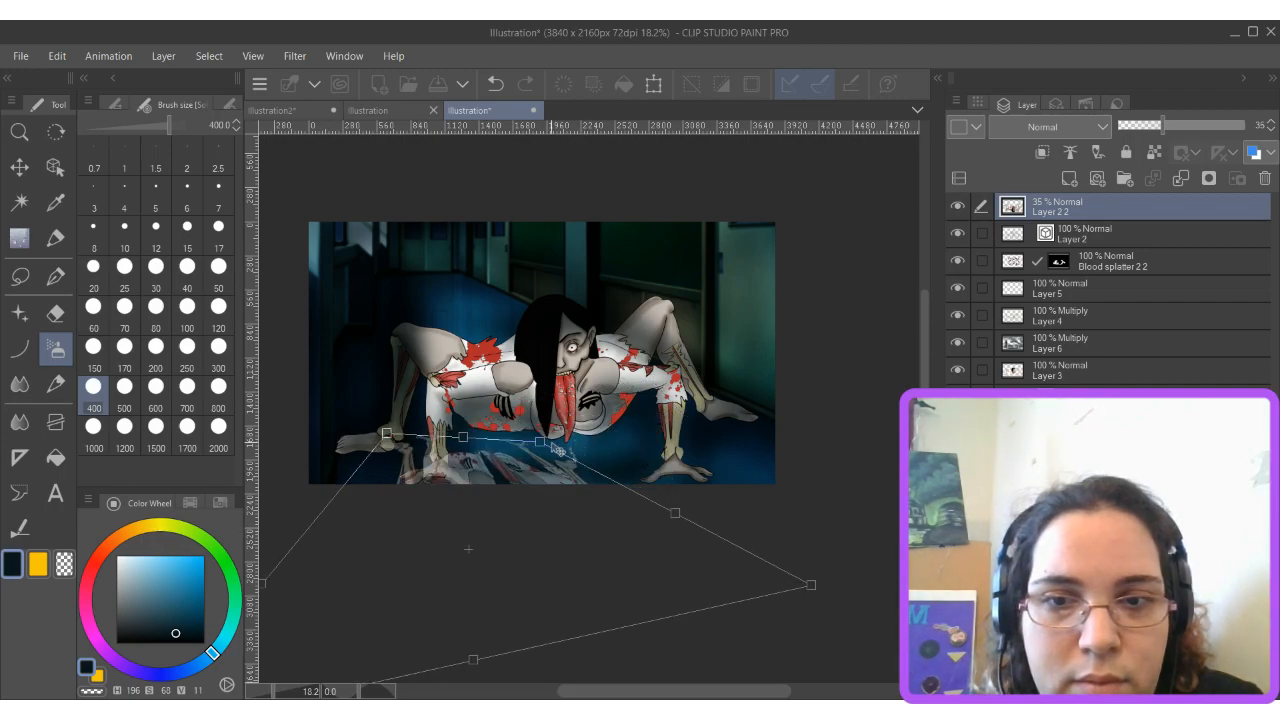
{"action": "left_click_drag", "start_coordinate": [541, 442], "coordinate": [609, 437]}
{"action": "left_click_drag", "start_coordinate": [541, 479], "coordinate": [613, 467]}
{"action": "left_click_drag", "start_coordinate": [685, 444], "coordinate": [669, 379]}
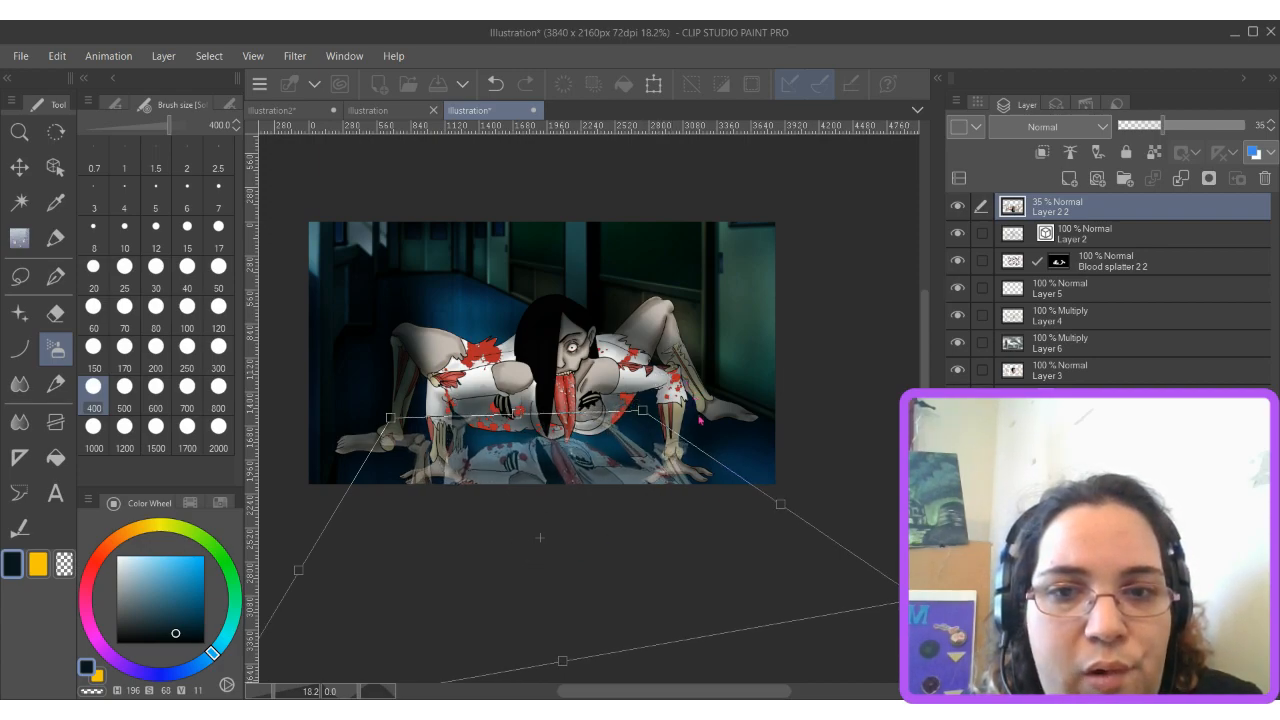
{"action": "left_click_drag", "start_coordinate": [642, 412], "coordinate": [720, 380]}
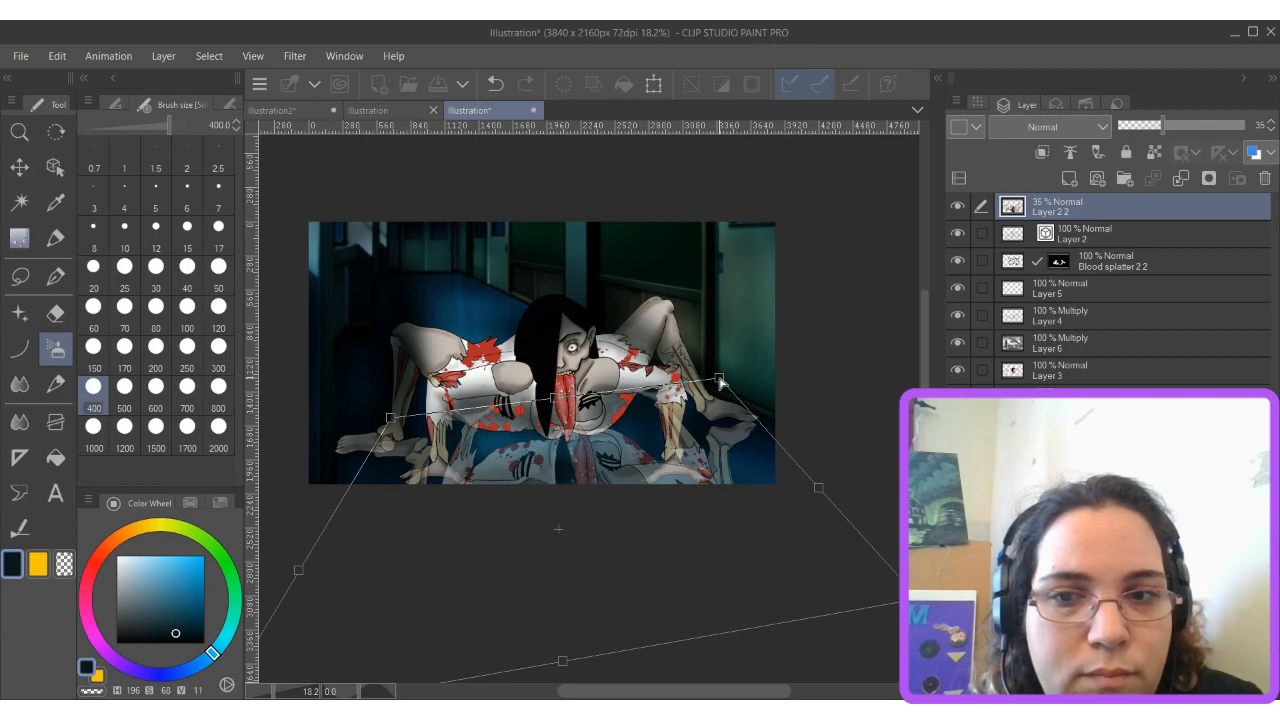
{"action": "left_click_drag", "start_coordinate": [390, 418], "coordinate": [371, 424]}
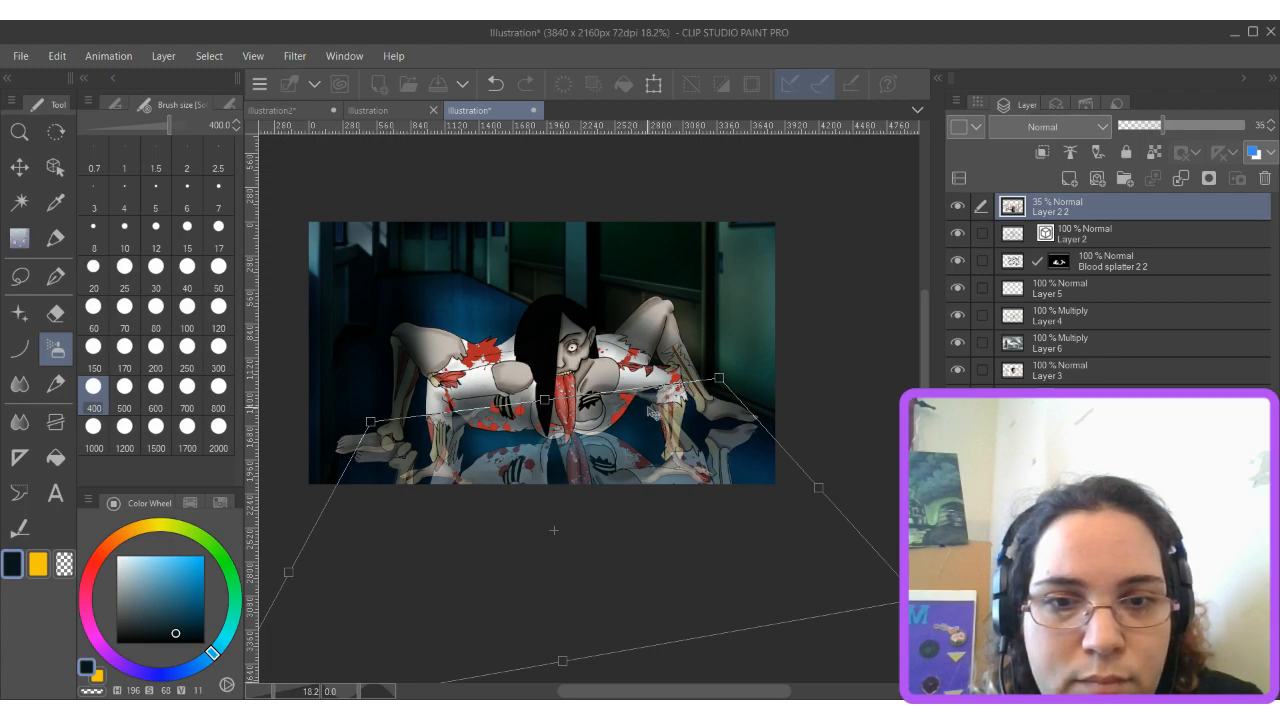
{"action": "left_click_drag", "start_coordinate": [719, 377], "coordinate": [733, 386]}
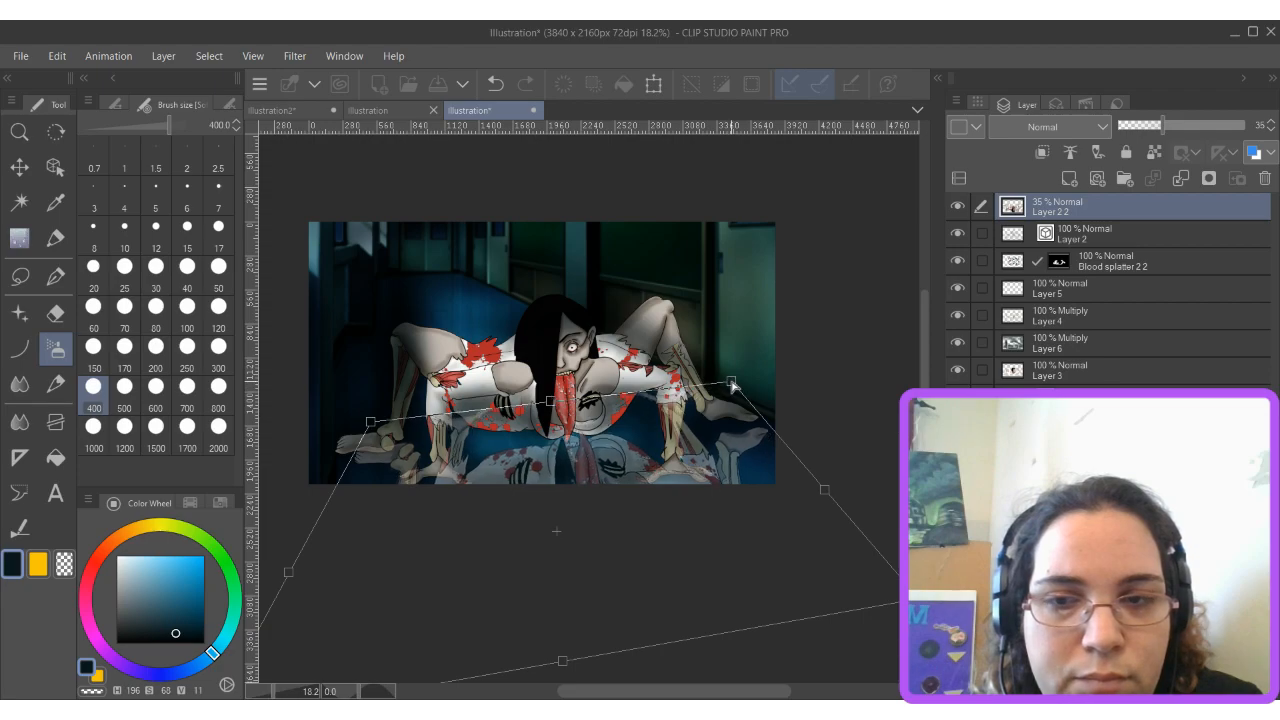
{"action": "mouse_move", "coordinate": [370, 423]}
{"action": "left_mouse_down"}
{"action": "mouse_move", "coordinate": [376, 434]}
{"action": "mouse_move", "coordinate": [364, 430]}
{"action": "left_mouse_up"}
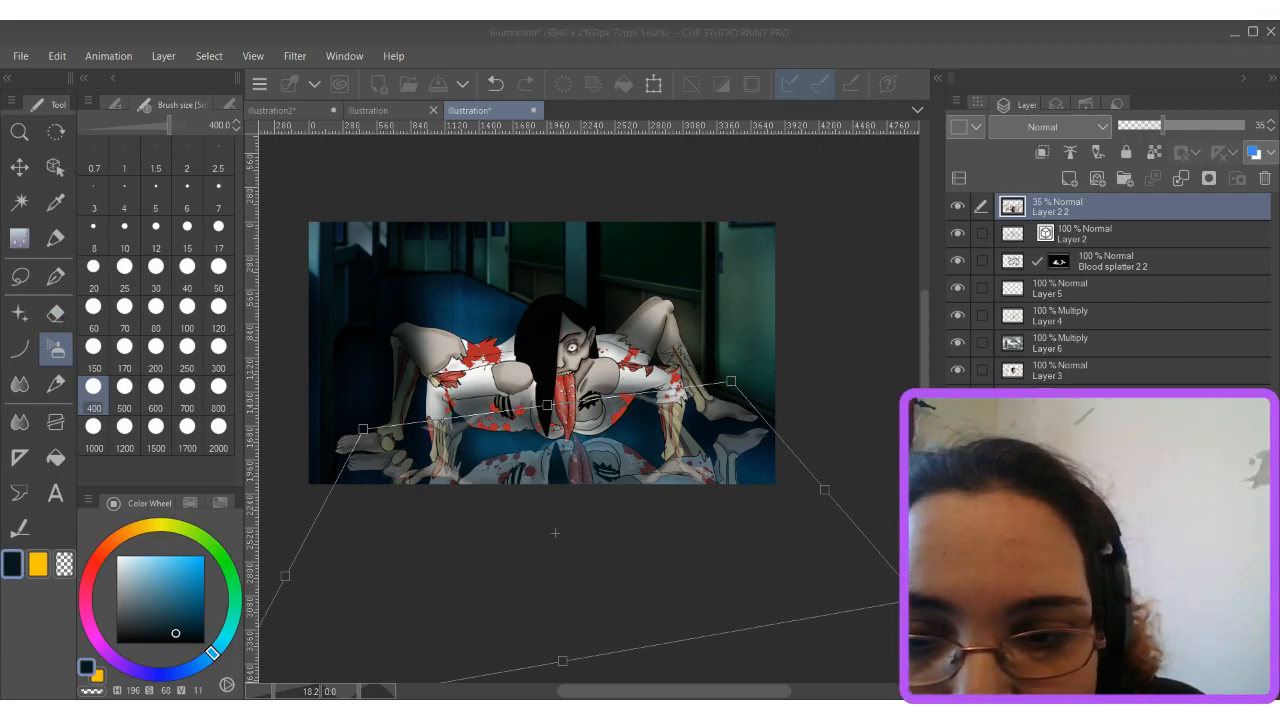
Lasso the part of the reflection overlapping the figure's front arm on the image's left side.
{"action": "scroll", "coordinate": [478, 402], "scroll_direction": "up", "scroll_amount": 2}
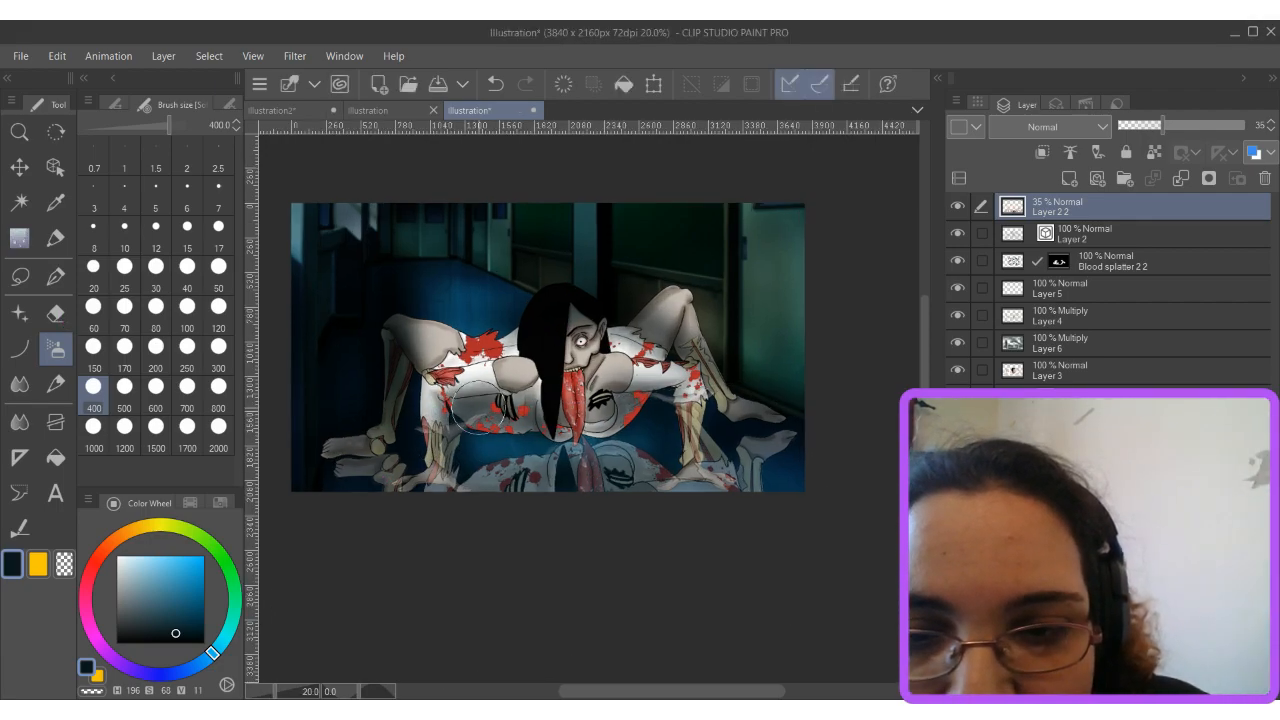
{"action": "left_click", "coordinate": [19, 276]}
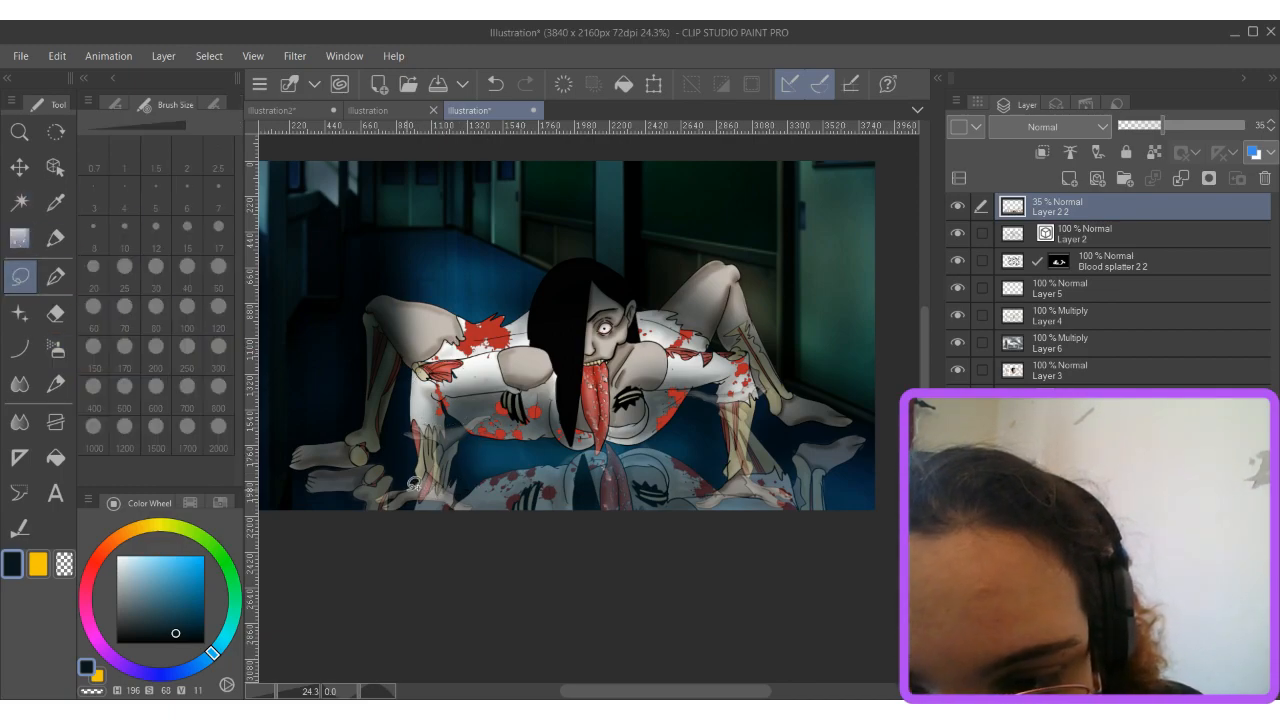
{"action": "mouse_move", "coordinate": [428, 490]}
{"action": "left_mouse_down"}
{"action": "mouse_move", "coordinate": [471, 495]}
{"action": "mouse_move", "coordinate": [498, 438]}
{"action": "left_mouse_up"}
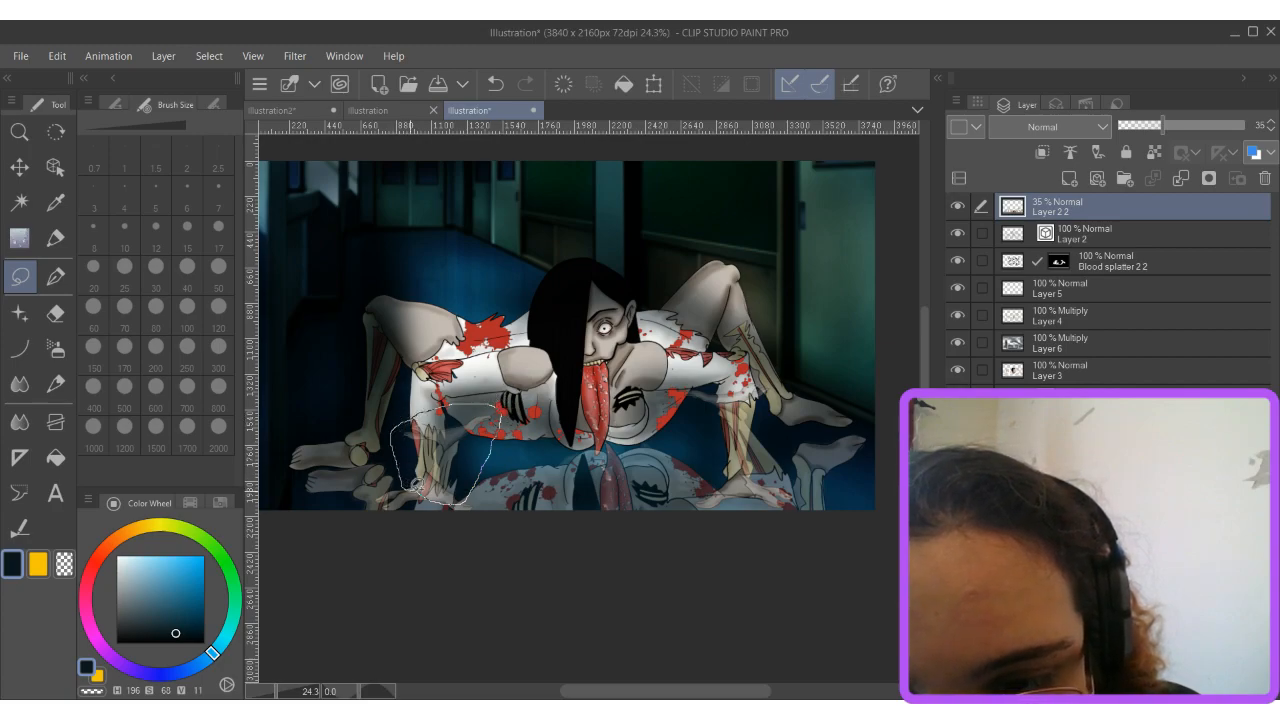
{"action": "left_click_drag", "start_coordinate": [418, 487], "coordinate": [418, 487]}
{"action": "left_click", "coordinate": [524, 535]}
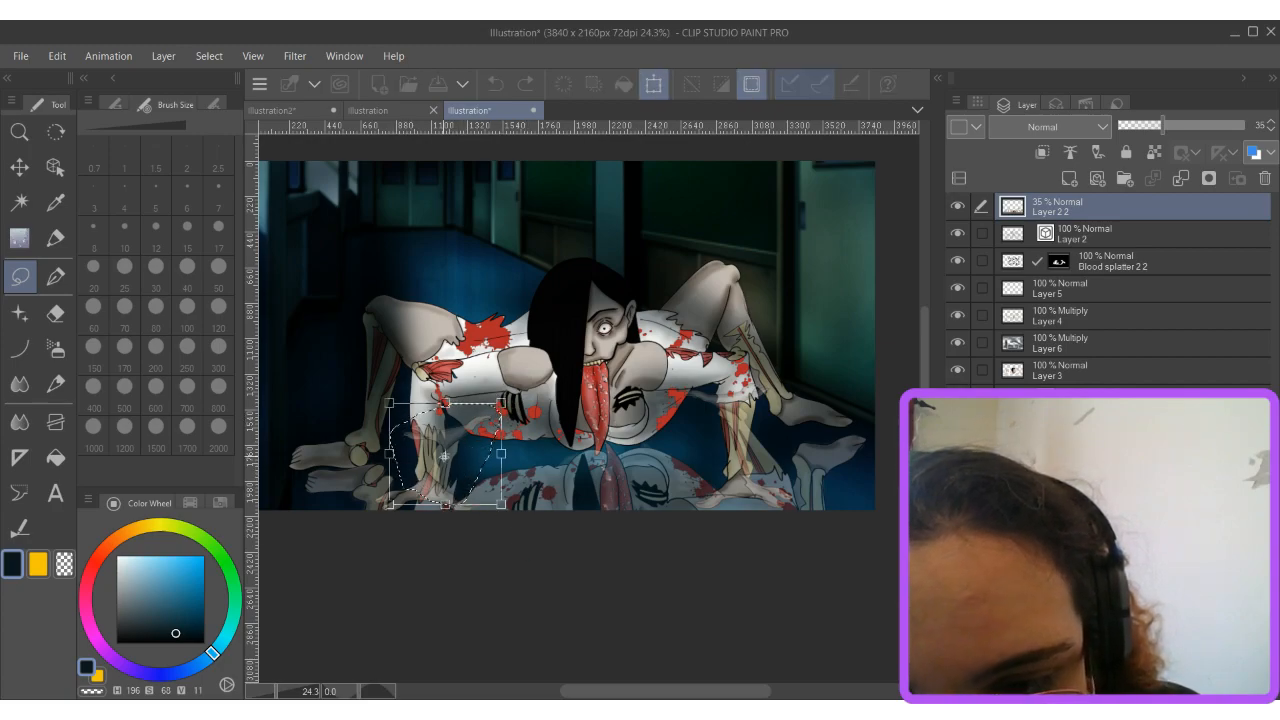
{"action": "mouse_move", "coordinate": [429, 481]}
{"action": "left_mouse_down"}
{"action": "mouse_move", "coordinate": [425, 545]}
{"action": "mouse_move", "coordinate": [448, 432]}
{"action": "left_mouse_up"}
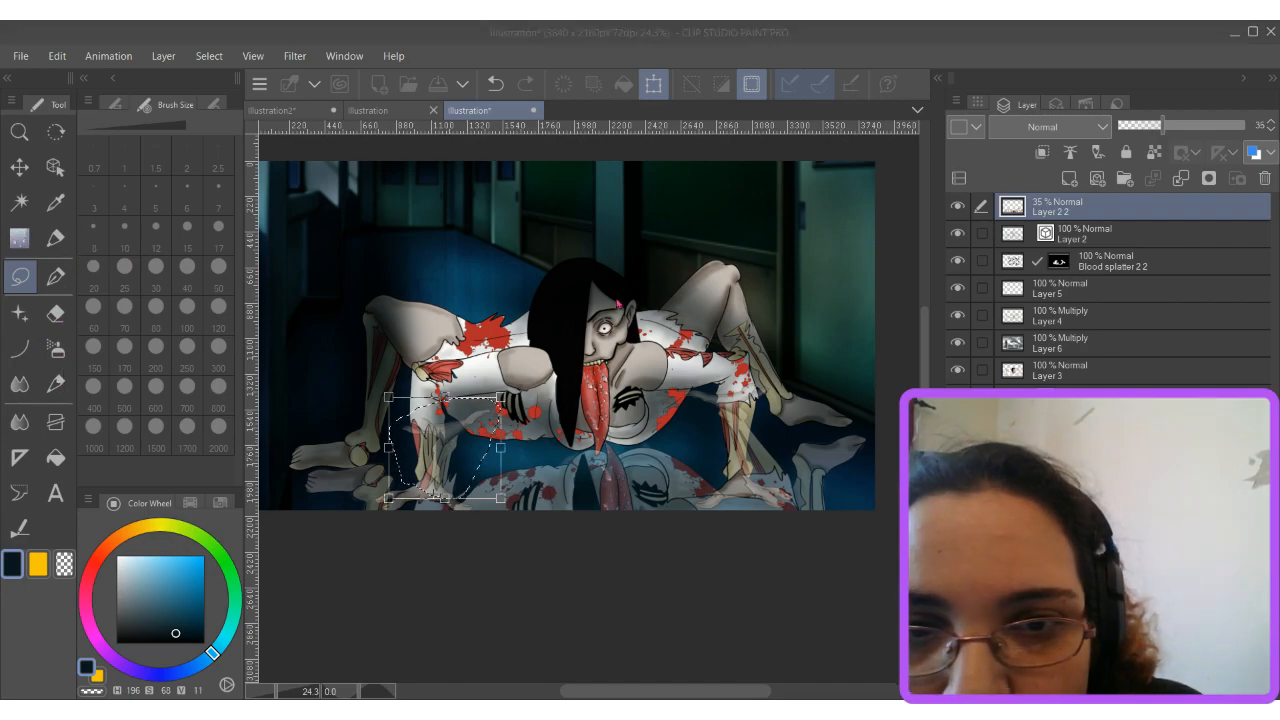
{"action": "key", "text": "Escape"}
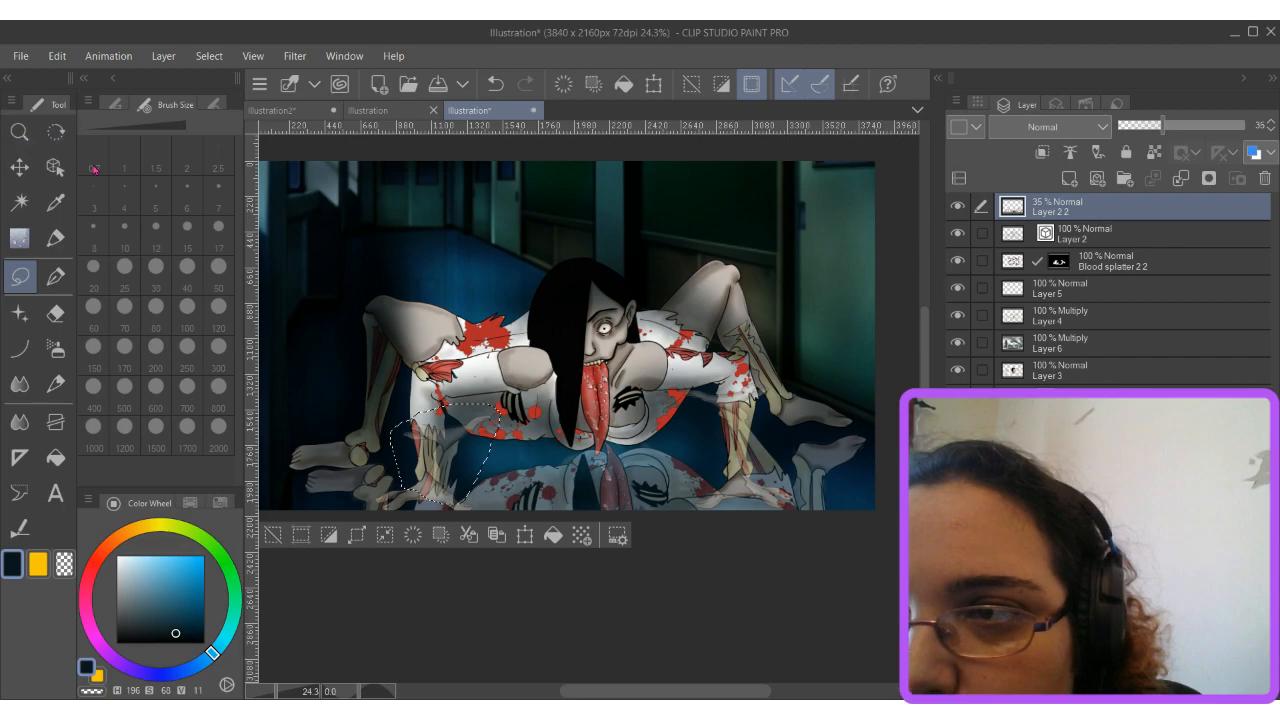
Delete the selected part of the reflected arm from Layer 2 2 and deselect.
{"action": "left_click", "coordinate": [55, 313]}
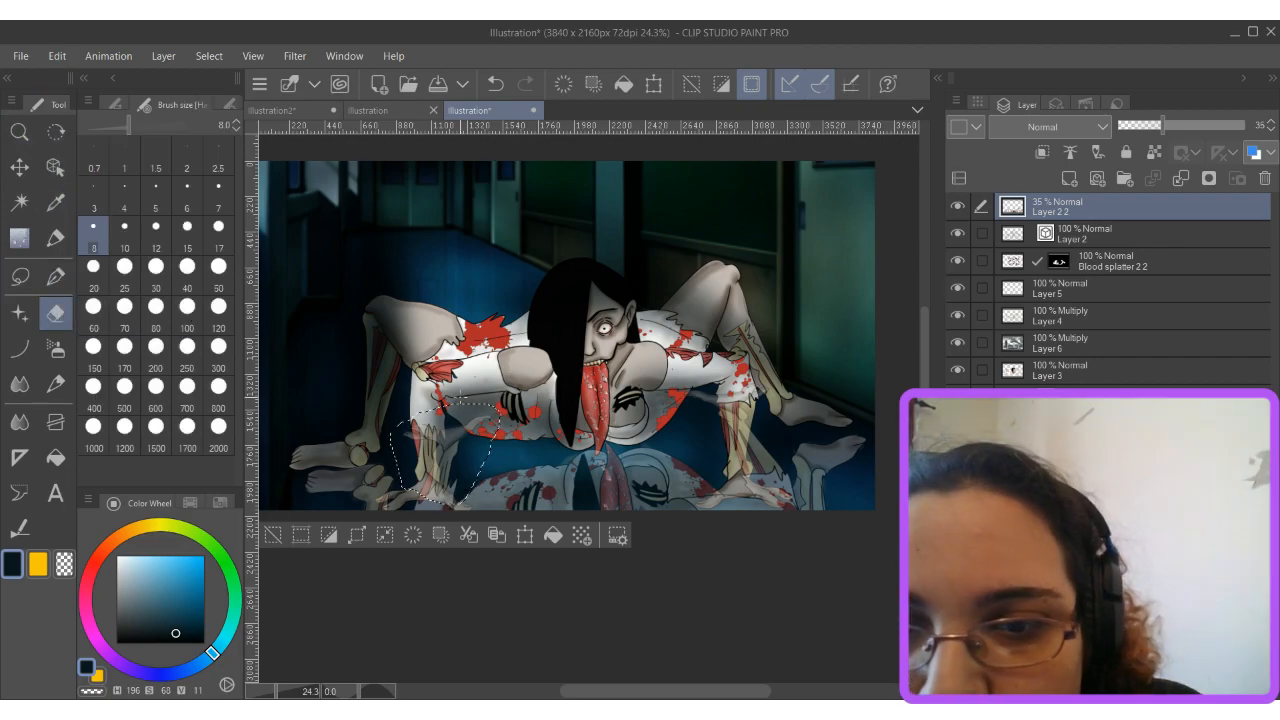
{"action": "left_click", "coordinate": [57, 56]}
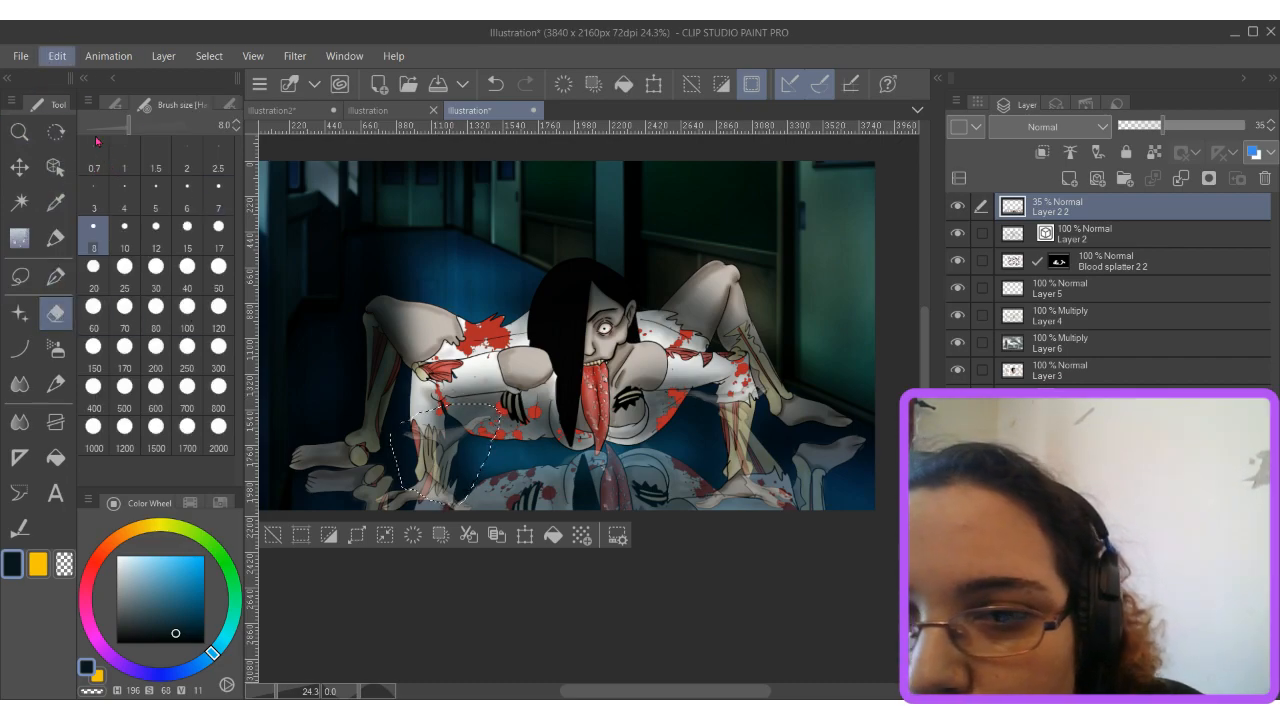
{"action": "left_click", "coordinate": [97, 141]}
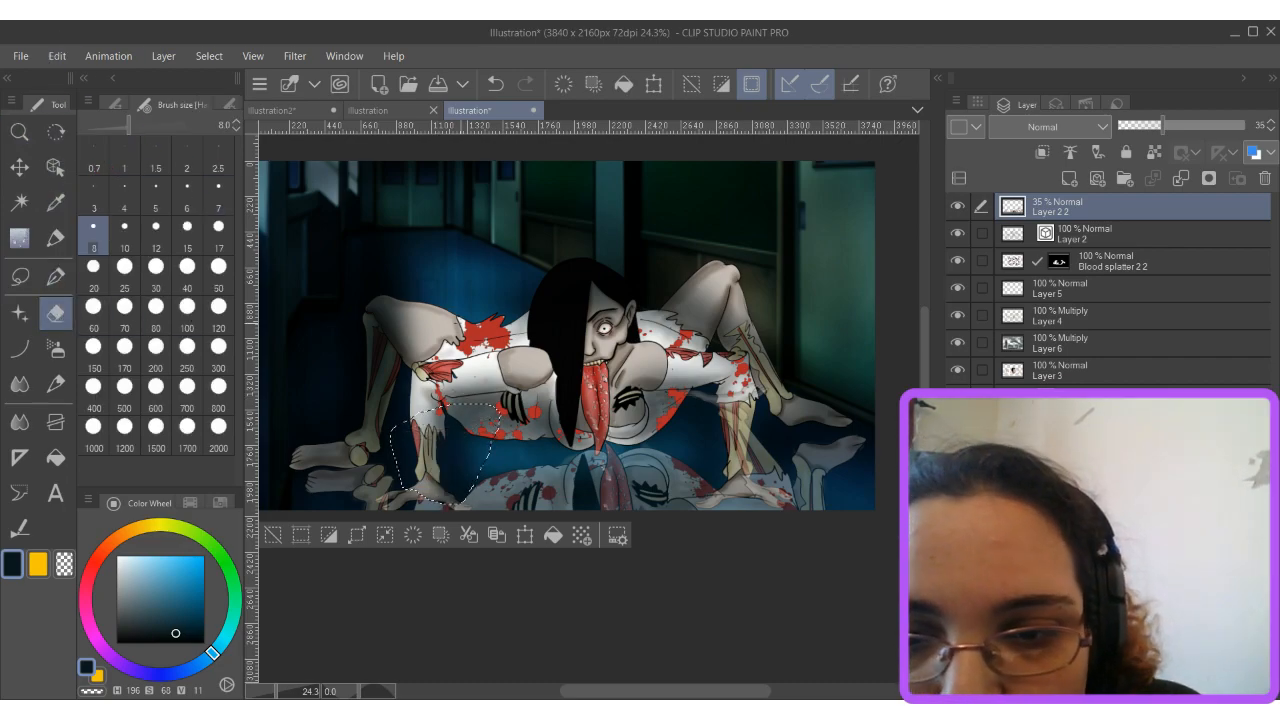
{"action": "left_click", "coordinate": [273, 535]}
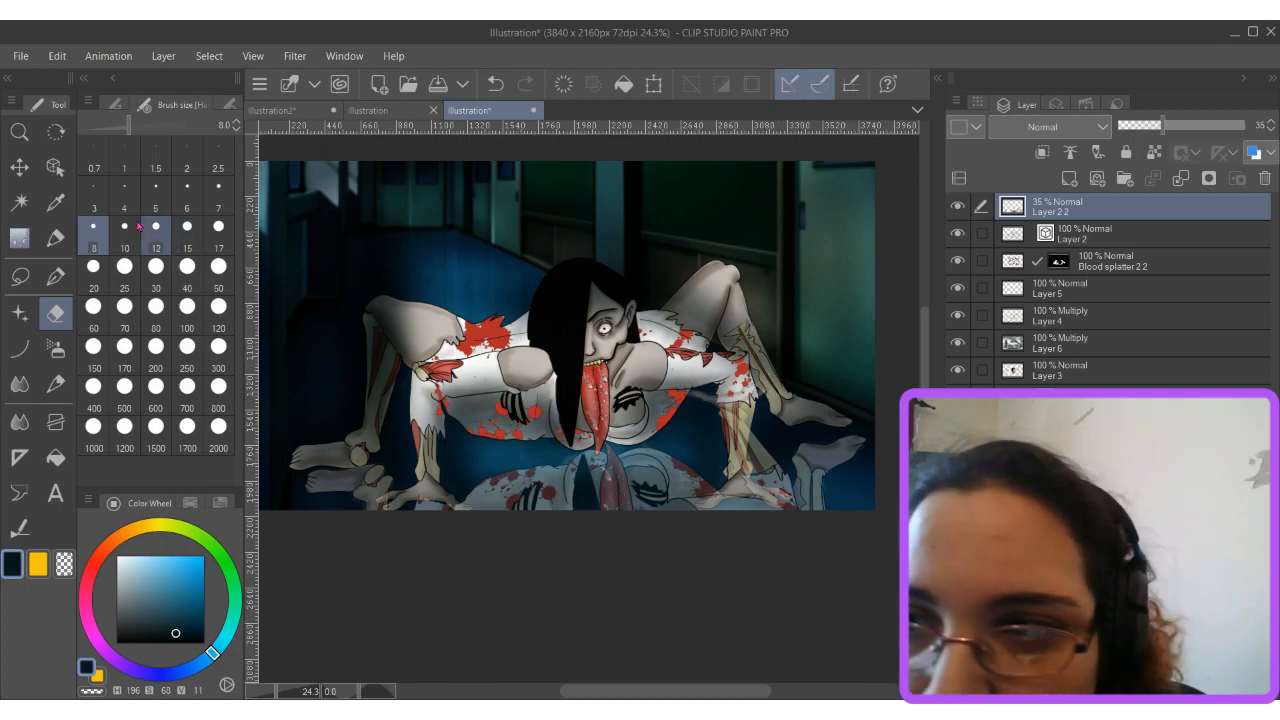
Lasso and delete the reflection overlapping the front arm on the image's right side, deselect, and move Layer 2 2 below Layer 3.
{"action": "left_click", "coordinate": [19, 277]}
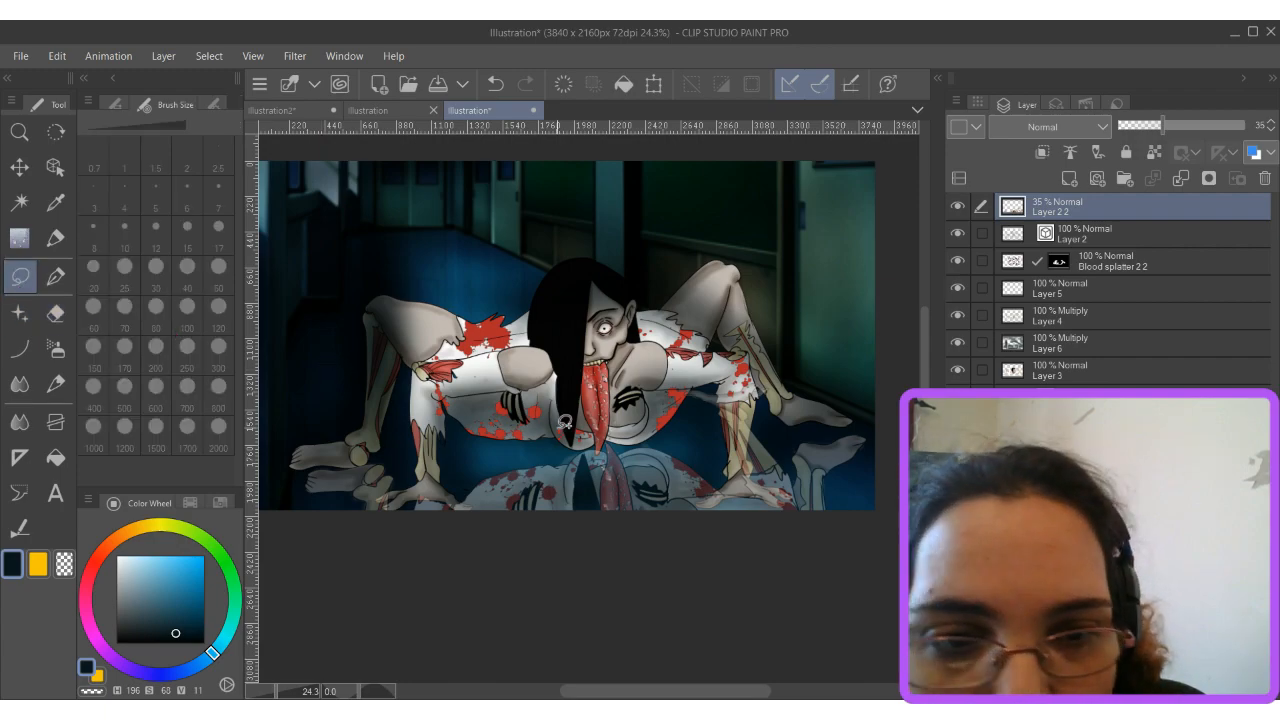
{"action": "mouse_move", "coordinate": [700, 437]}
{"action": "left_mouse_down"}
{"action": "mouse_move", "coordinate": [715, 430]}
{"action": "mouse_move", "coordinate": [688, 395]}
{"action": "mouse_move", "coordinate": [752, 372]}
{"action": "mouse_move", "coordinate": [783, 406]}
{"action": "mouse_move", "coordinate": [788, 460]}
{"action": "mouse_move", "coordinate": [765, 472]}
{"action": "mouse_move", "coordinate": [722, 462]}
{"action": "mouse_move", "coordinate": [700, 436]}
{"action": "left_mouse_up"}
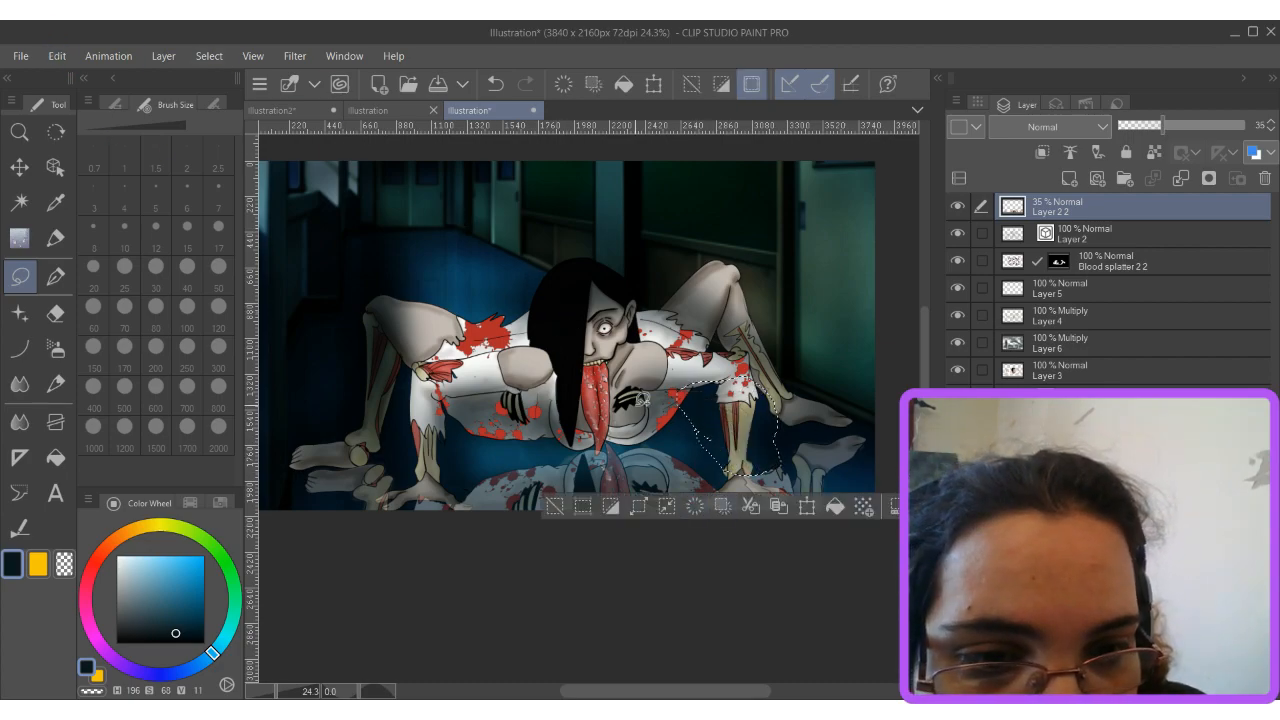
{"action": "left_click", "coordinate": [555, 506]}
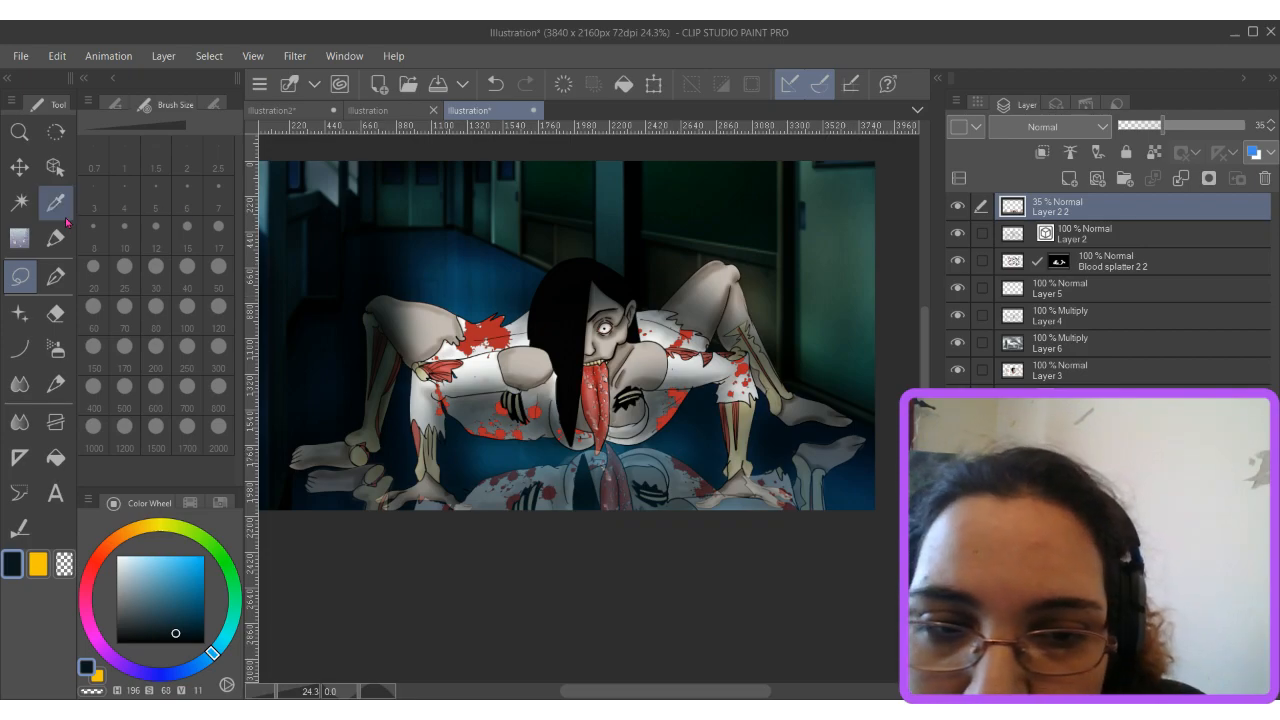
{"action": "left_click_drag", "start_coordinate": [1118, 210], "coordinate": [1118, 376]}
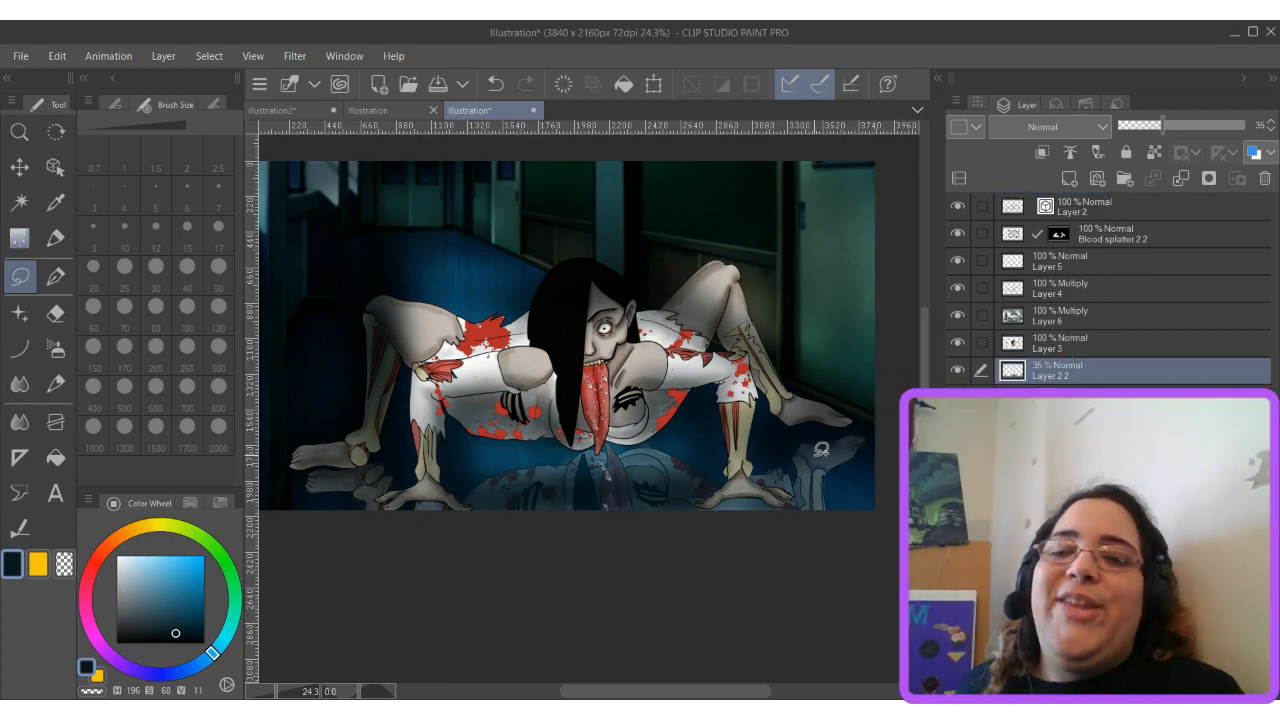
Examine the floor reflection beneath the figure up close and in the whole composition.
{"action": "scroll", "coordinate": [540, 430], "scroll_direction": "down", "scroll_amount": 1}
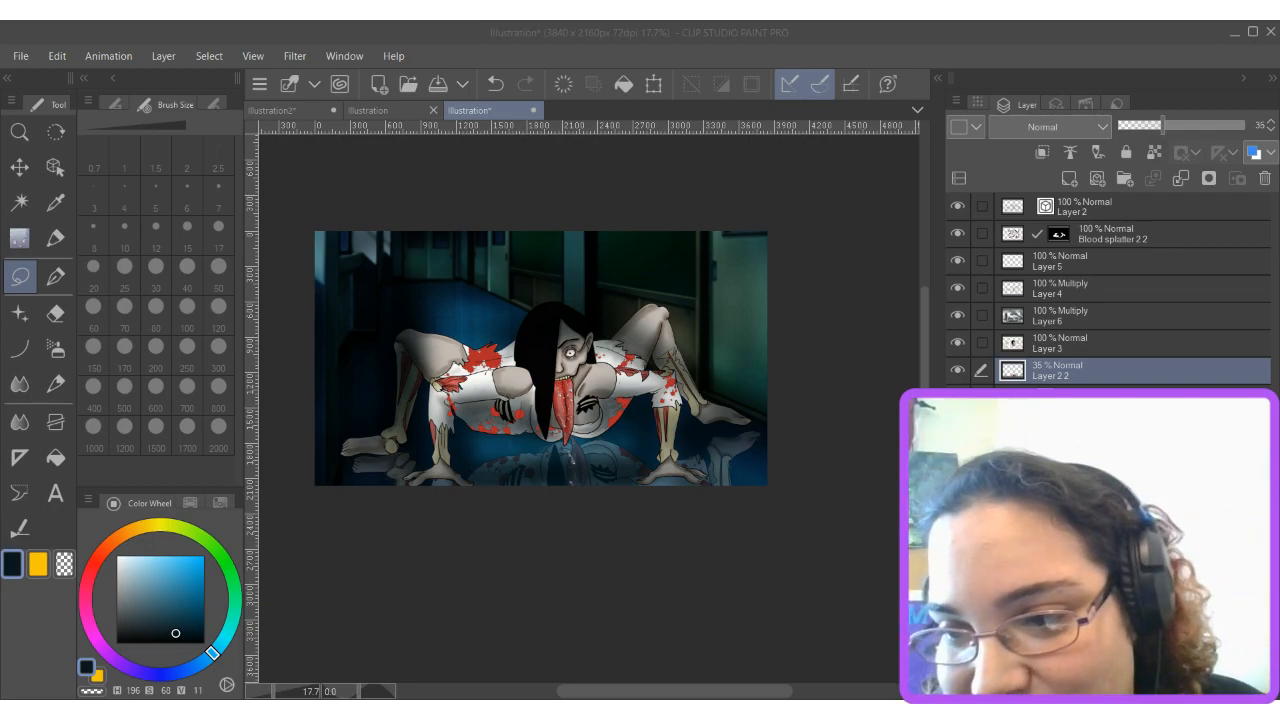
{"action": "left_click", "coordinate": [742, 434]}
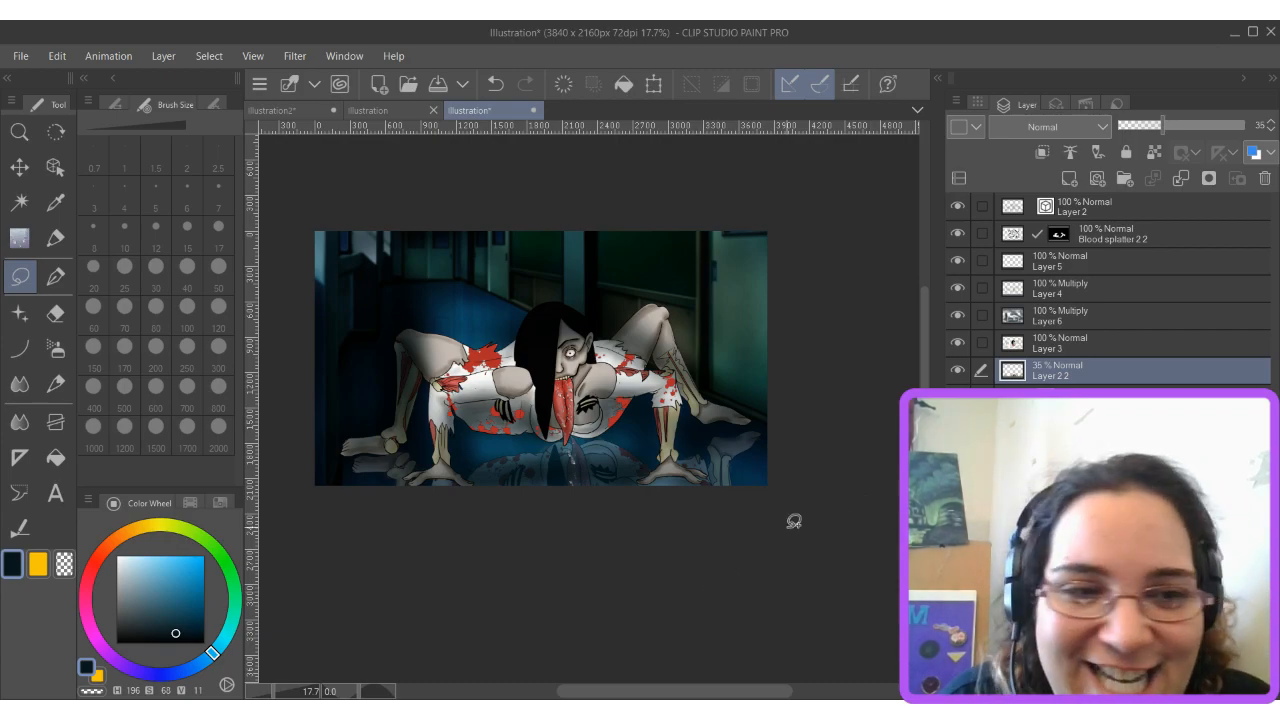
{"action": "scroll", "coordinate": [720, 495], "scroll_direction": "up", "scroll_amount": 3}
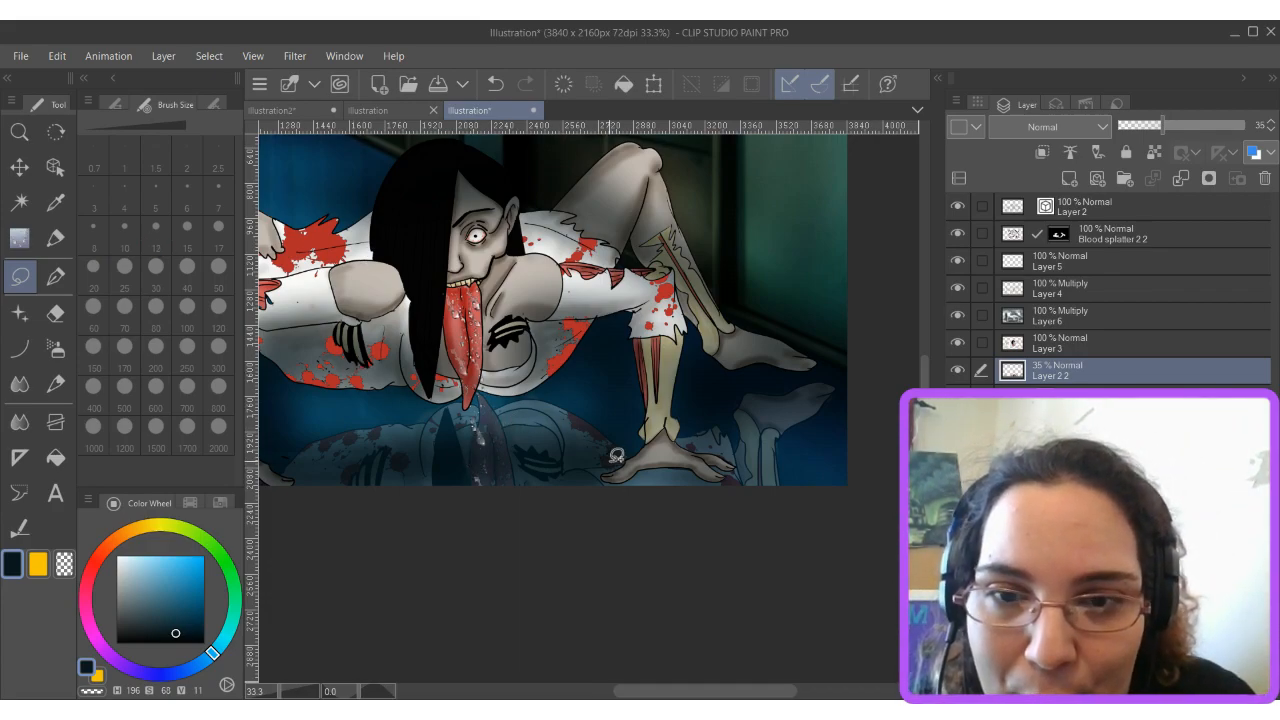
{"action": "scroll", "coordinate": [617, 455], "scroll_direction": "down", "scroll_amount": 3}
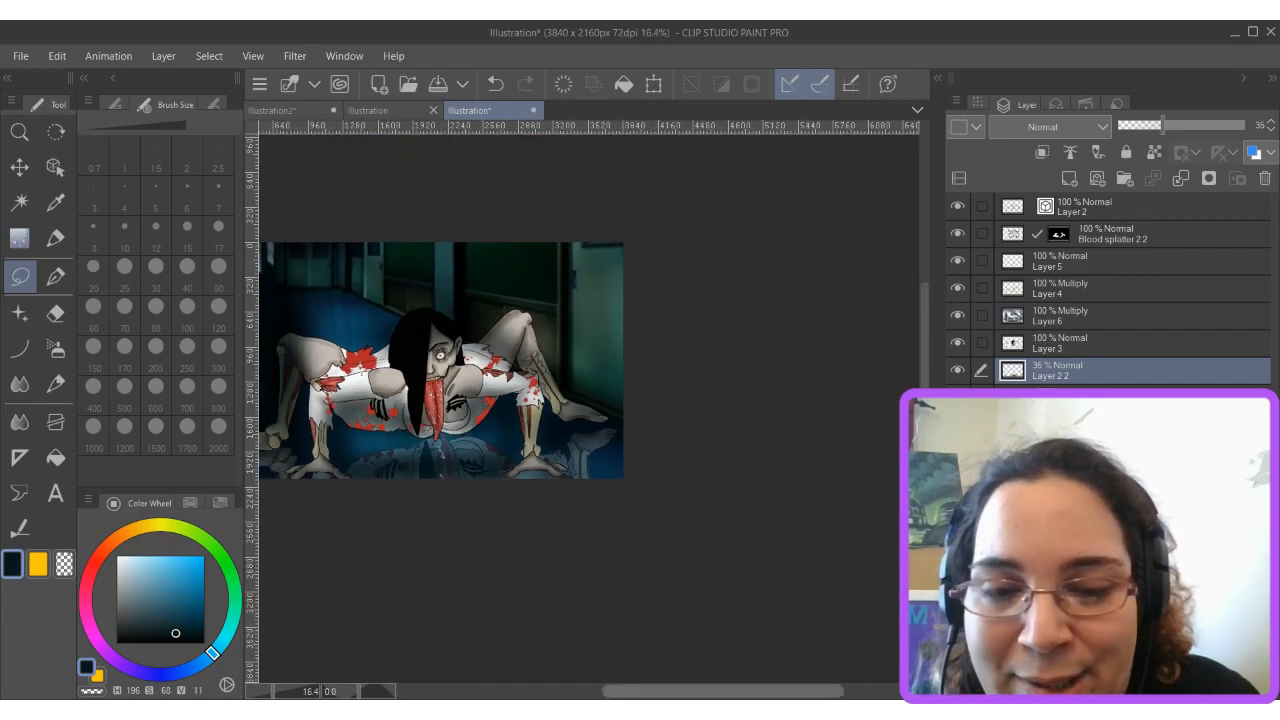
{"action": "left_click_drag", "start_coordinate": [720, 677], "coordinate": [644, 678]}
{"action": "scroll", "coordinate": [712, 408], "scroll_direction": "up", "scroll_amount": 2}
{"action": "scroll", "coordinate": [687, 394], "scroll_direction": "up", "scroll_amount": 1}
{"action": "left_click_drag", "start_coordinate": [924, 355], "coordinate": [924, 310]}
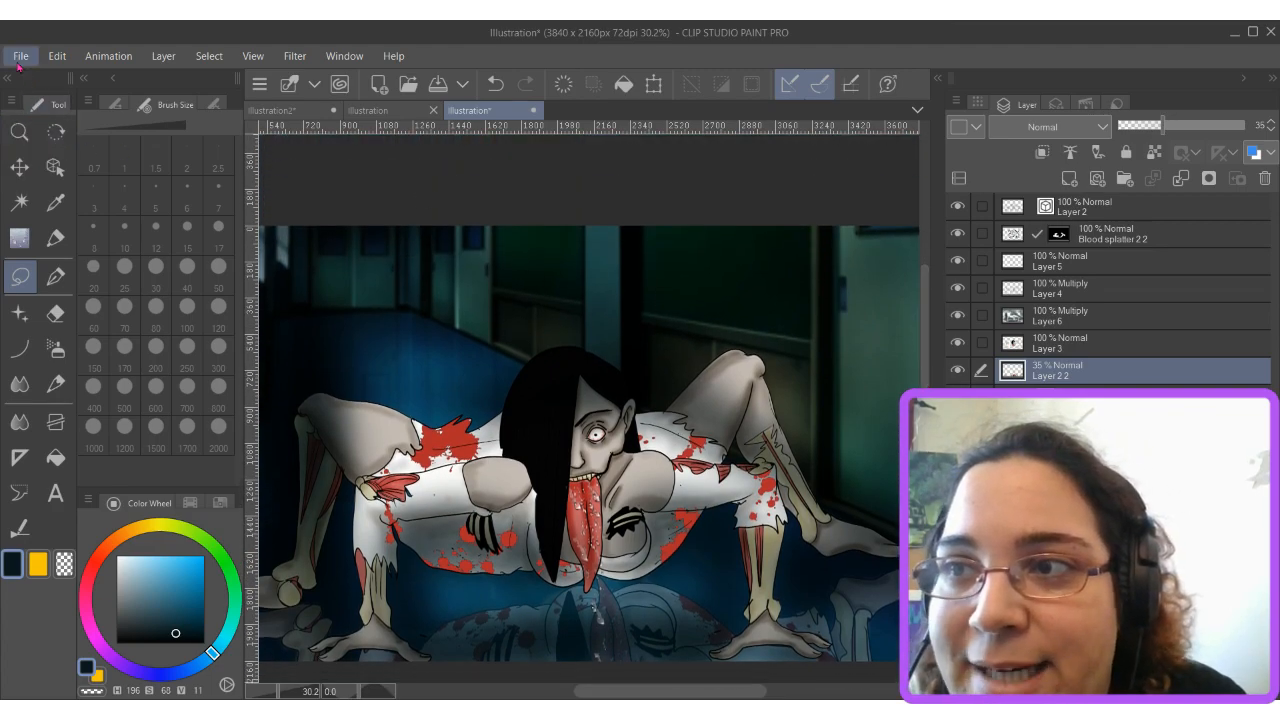
Save the illustration as "dead bride" and show the full canvas.
{"action": "left_click", "coordinate": [68, 195]}
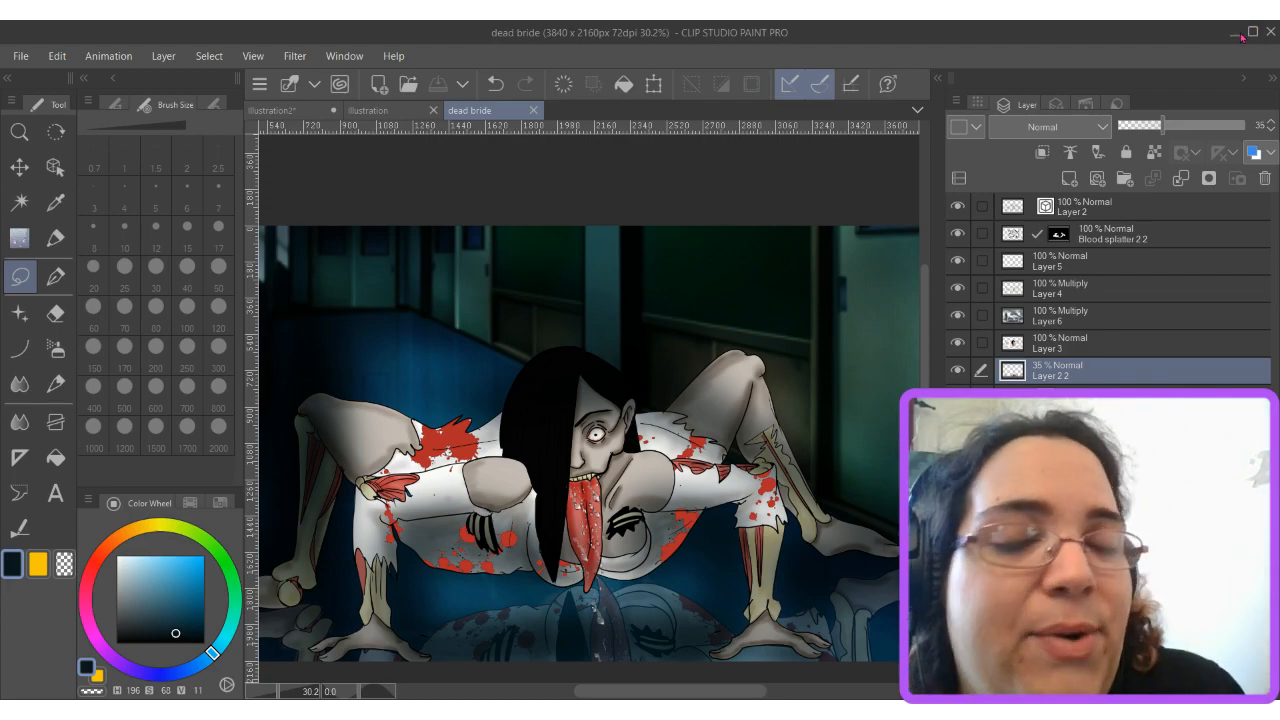
{"action": "key", "text": "ctrl+minus"}
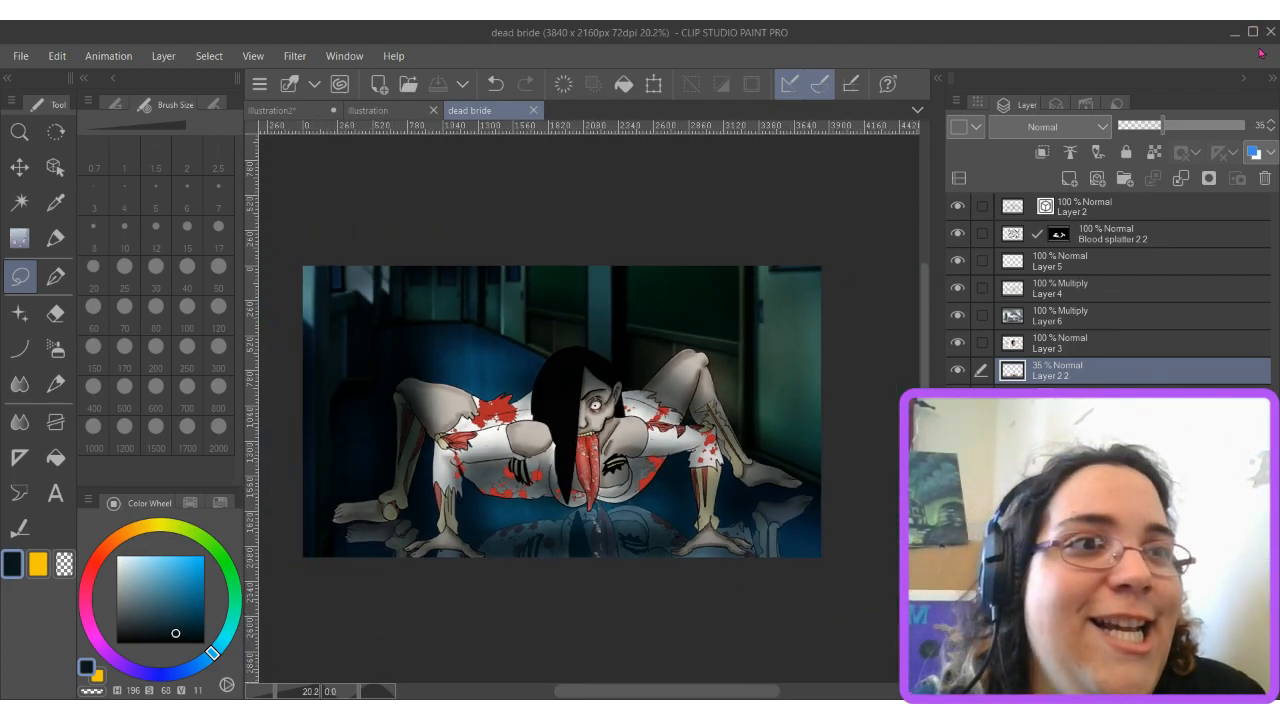